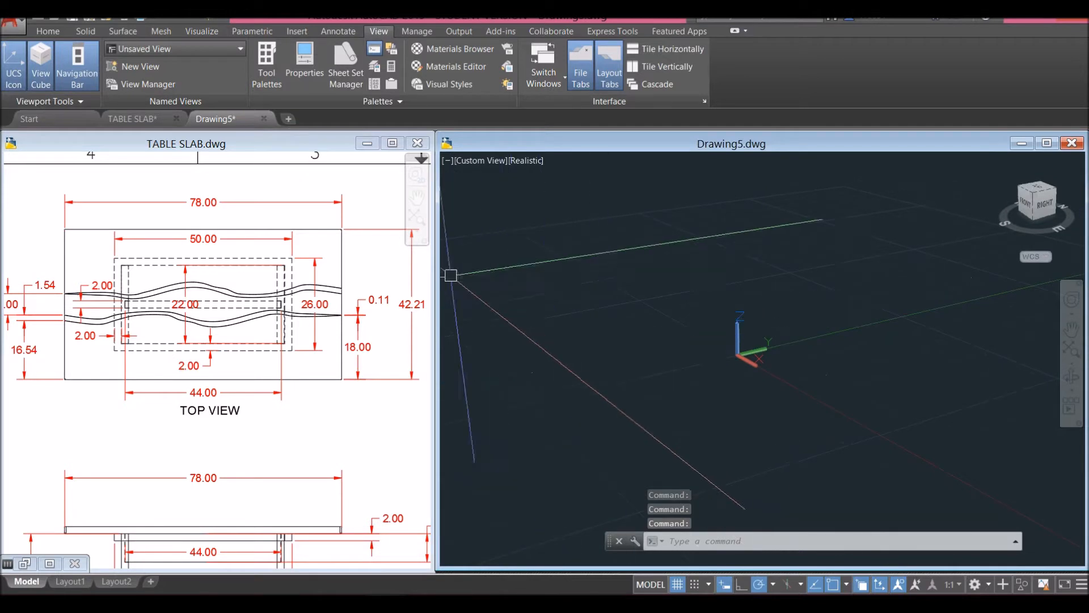
# Set the Drawing5 view to Top with parallel projection.
pyautogui.click(482, 161)
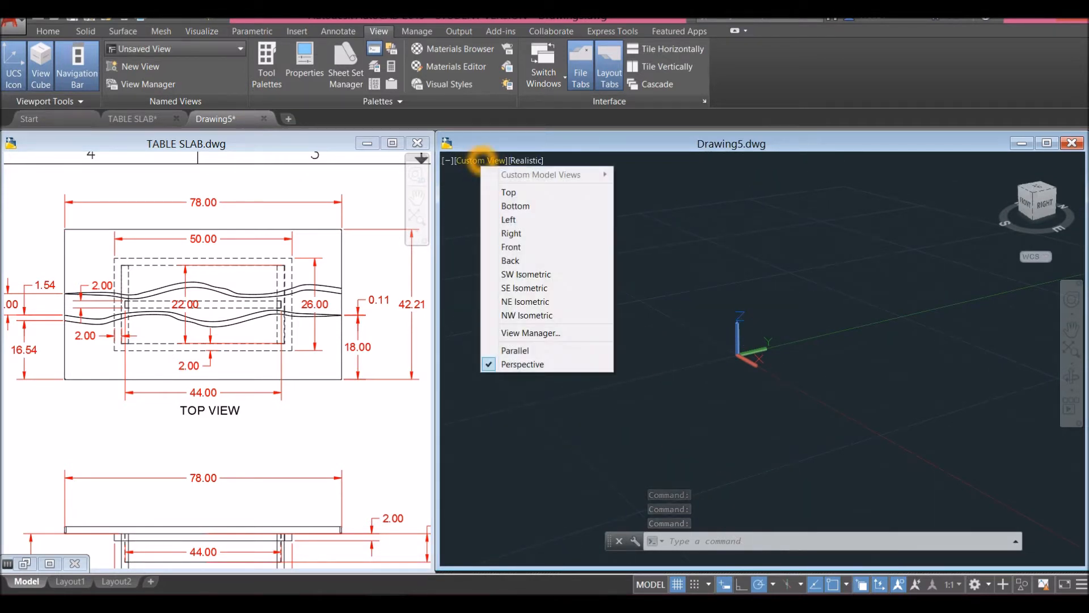
pyautogui.click(510, 192)
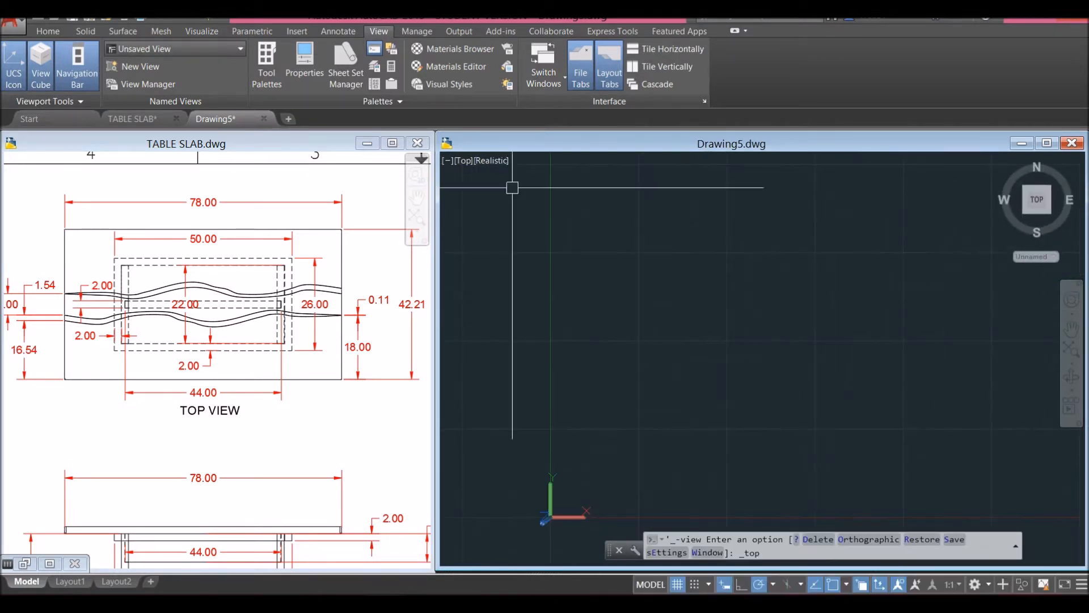
pyautogui.click(1075, 237)
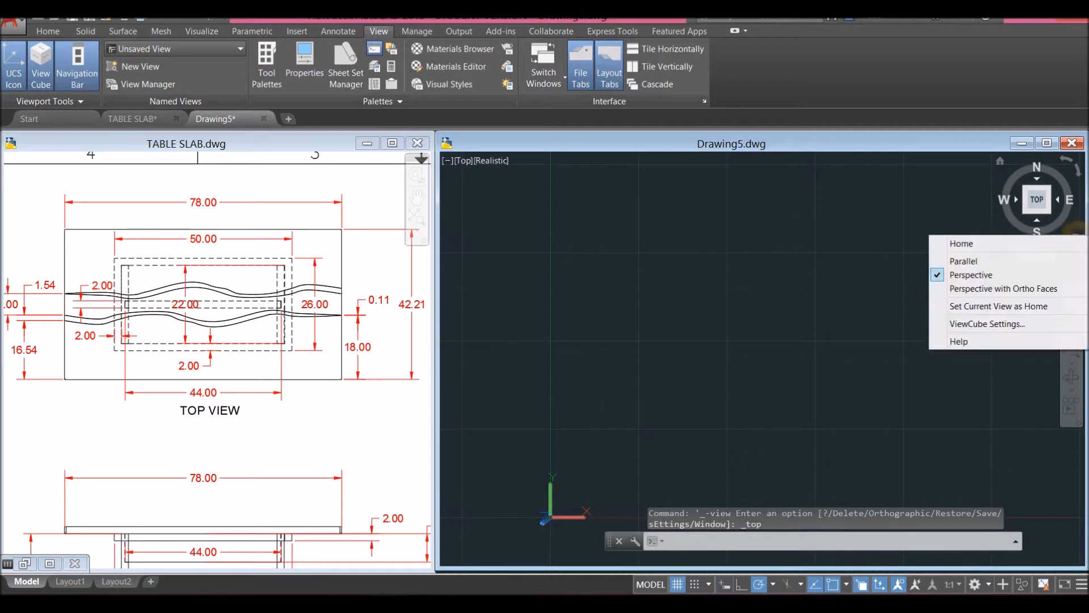
pyautogui.click(986, 257)
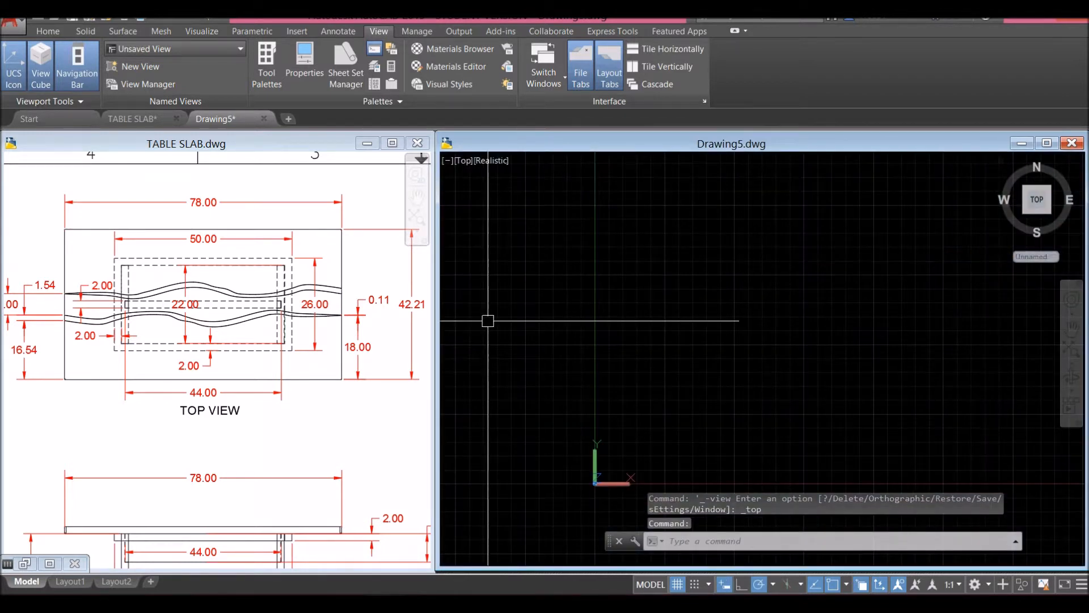
# Move the 0.11 dimension in the TABLE SLAB top view so its dimension line sits at the slab's edge.
pyautogui.click(214, 311)
pyautogui.click(261, 343)
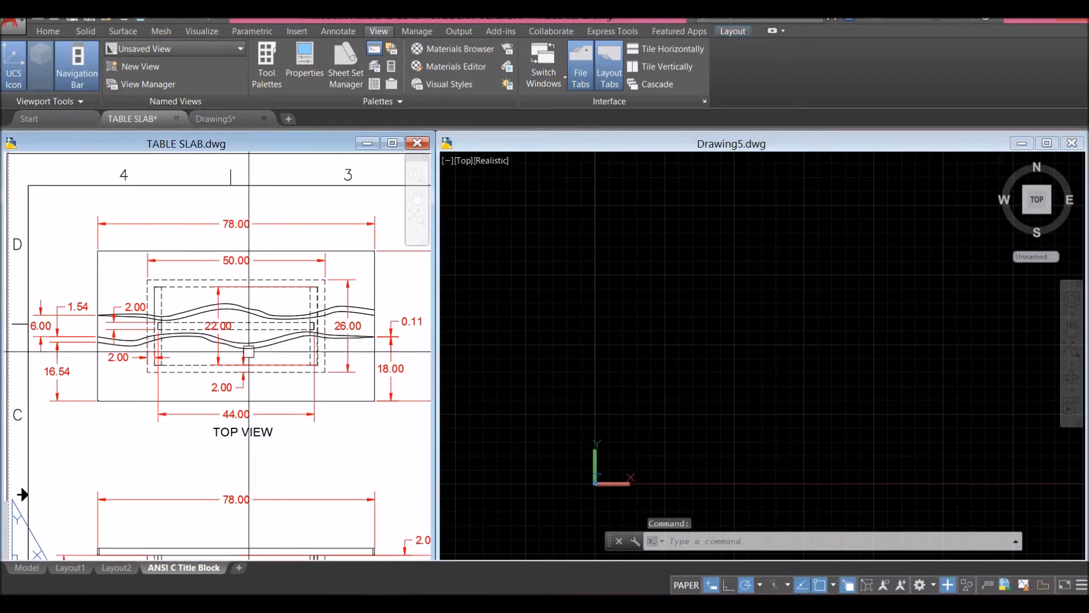
pyautogui.scroll(-2, 255, 345)
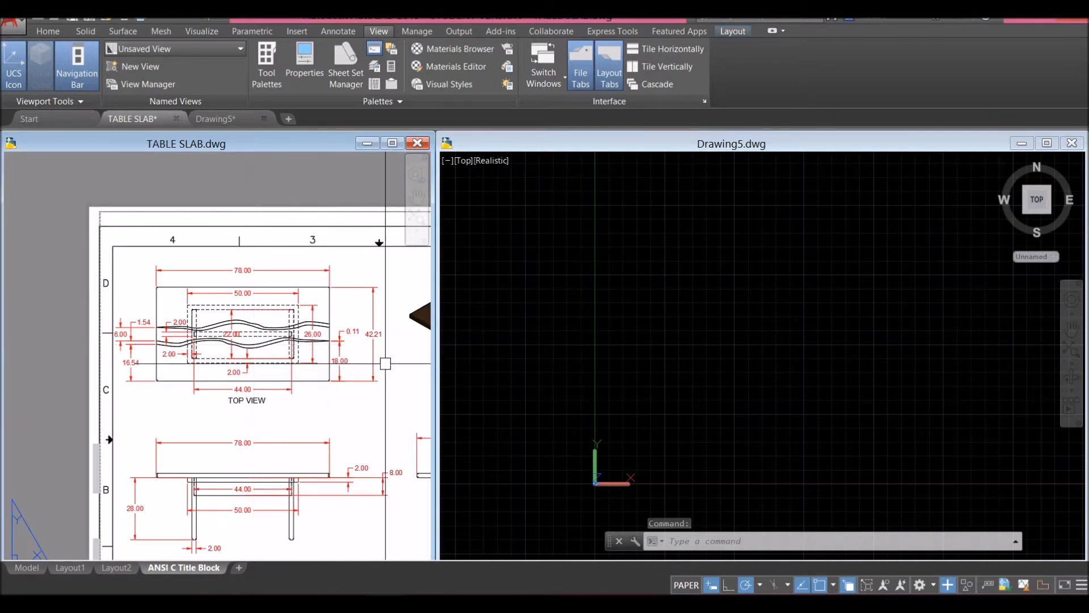
pyautogui.scroll(4, 373, 344)
pyautogui.click(307, 296)
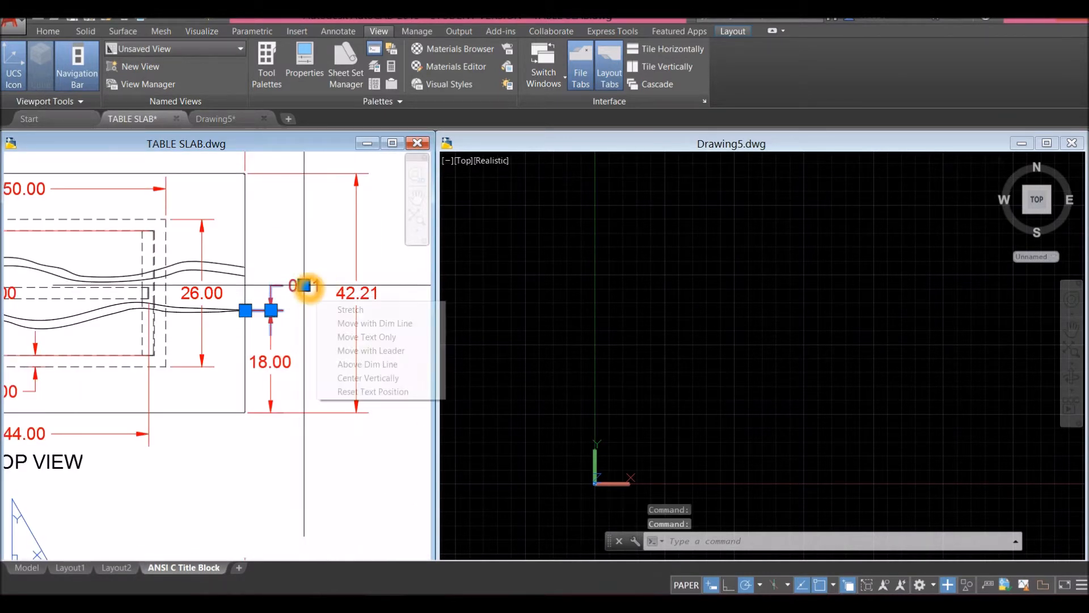
pyautogui.click(306, 294)
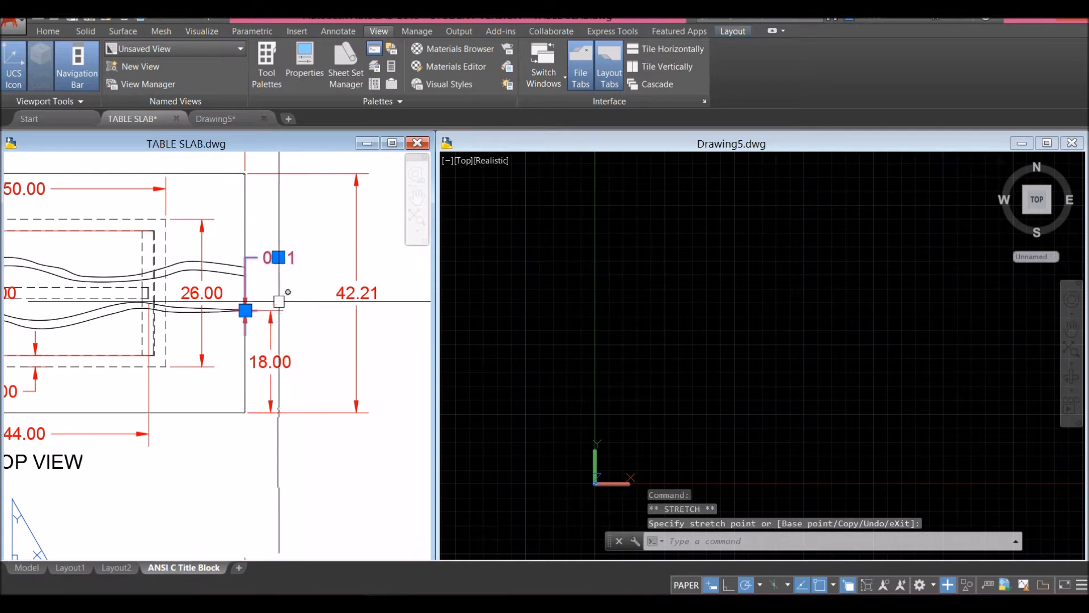
pyautogui.click(278, 257)
pyautogui.press('Escape')
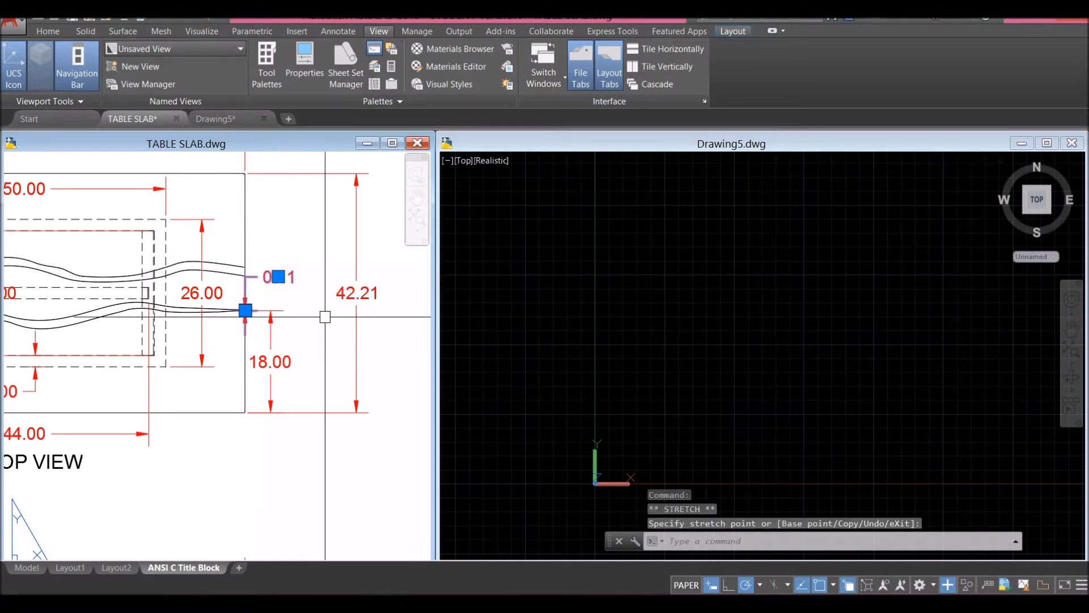
# Move the overall 42.21 height dimension closer to the slab outline in the top view.
pyautogui.click(358, 323)
pyautogui.click(355, 293)
pyautogui.click(312, 294)
pyautogui.click(318, 353)
pyautogui.press('Escape')
# Draw the tabletop outline in Drawing5 as a 78 by 42.21 rectangle near the origin.
pyautogui.scroll(-5, 318, 353)
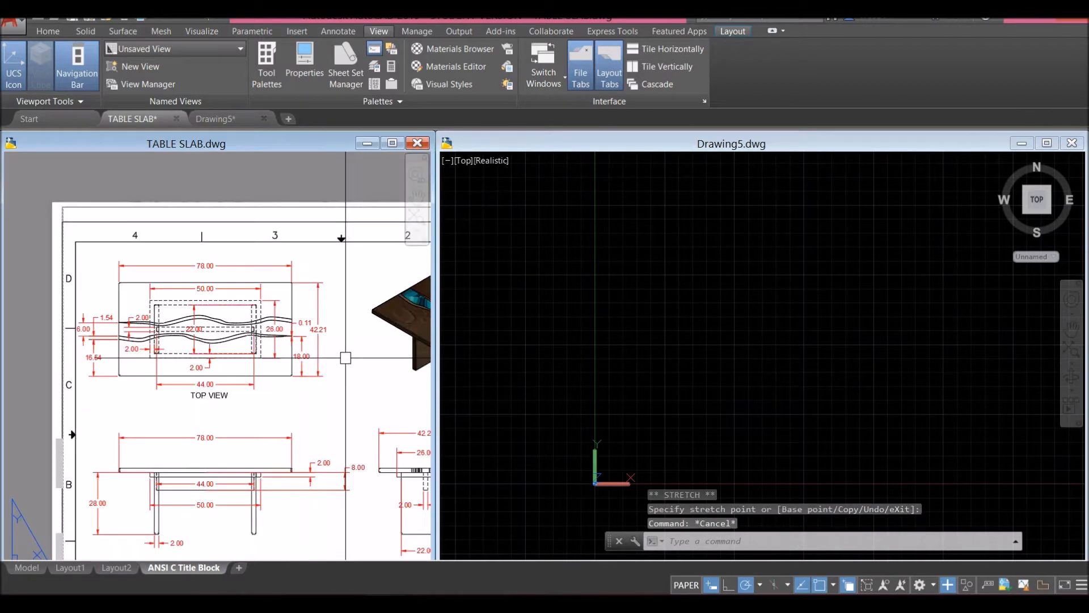
pyautogui.scroll(4, 282, 363)
pyautogui.scroll(3, 316, 372)
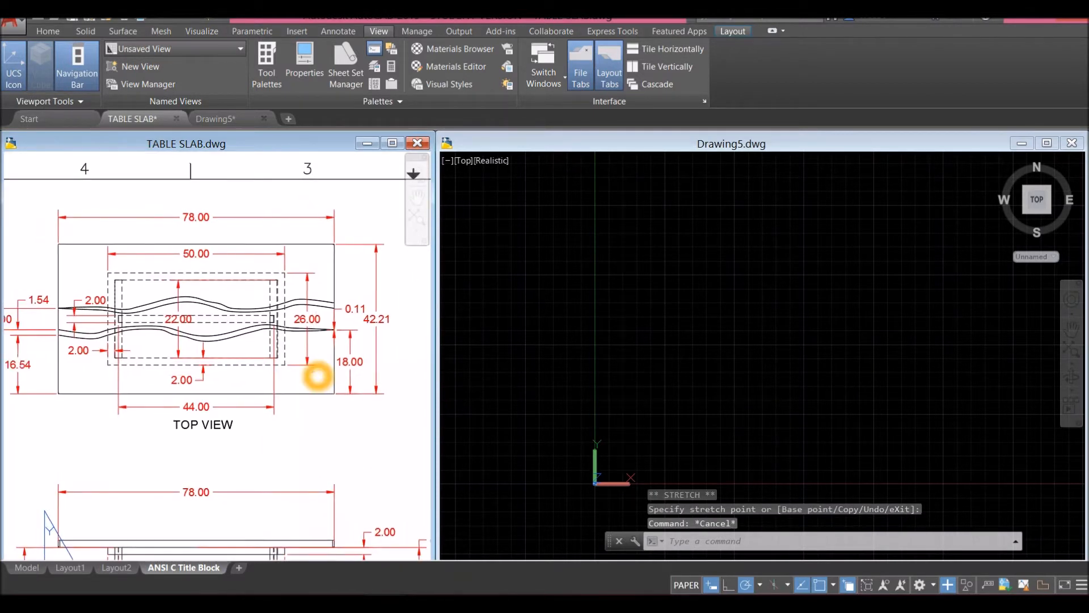
pyautogui.scroll(-3, 73, 357)
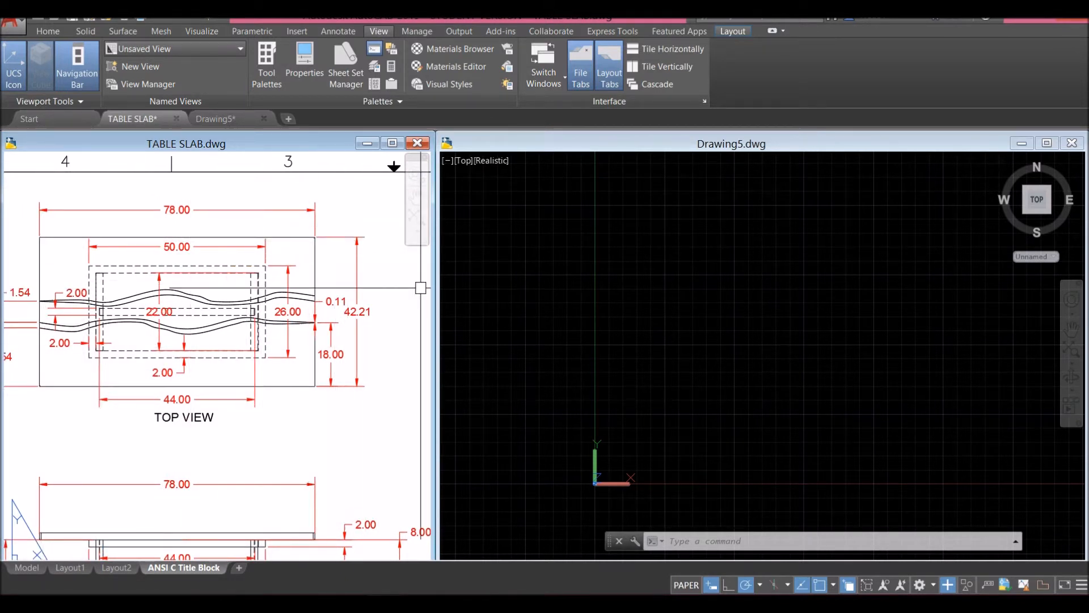
pyautogui.click(511, 280)
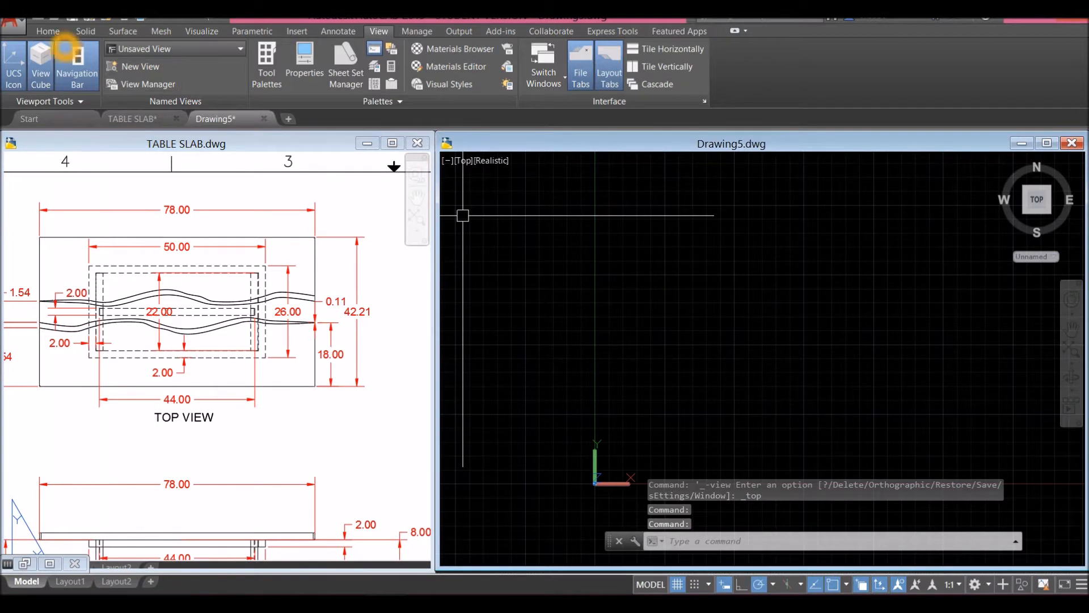
pyautogui.click(48, 31)
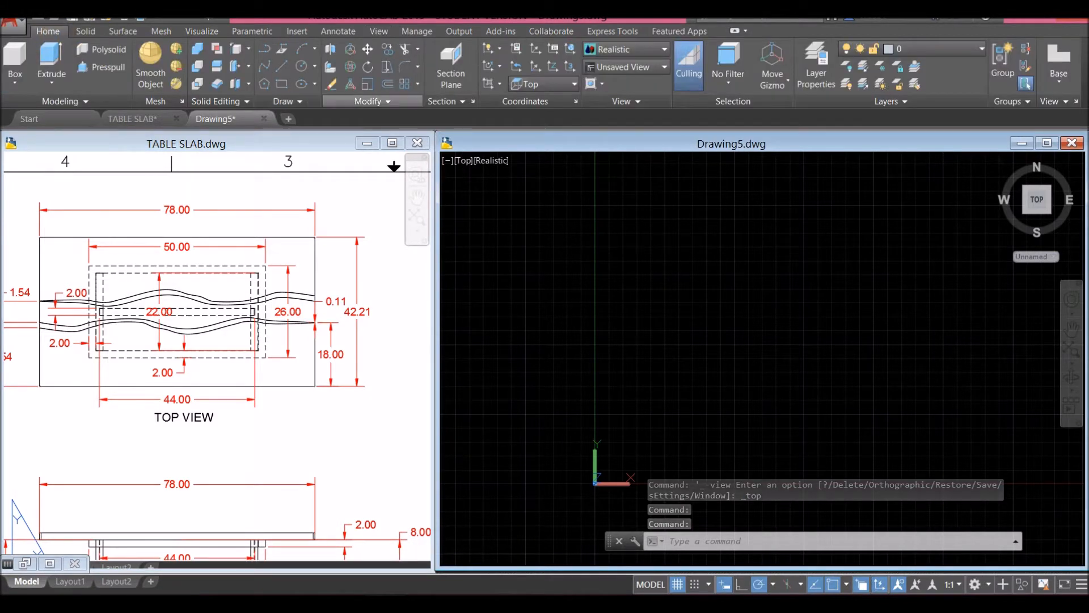
pyautogui.click(281, 87)
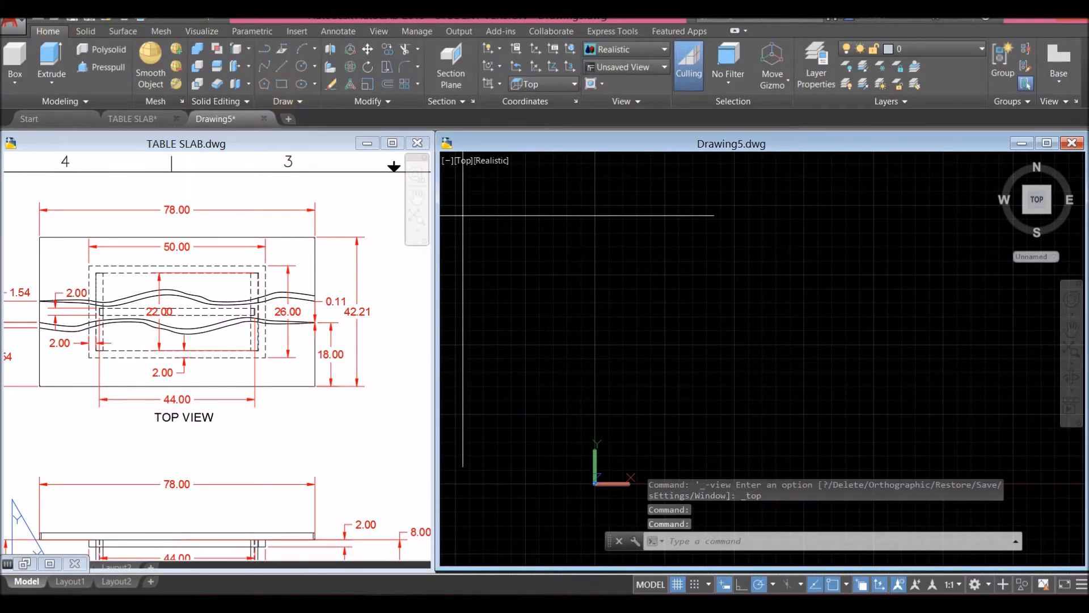
pyautogui.click(605, 342)
pyautogui.scroll(-3, 624, 334)
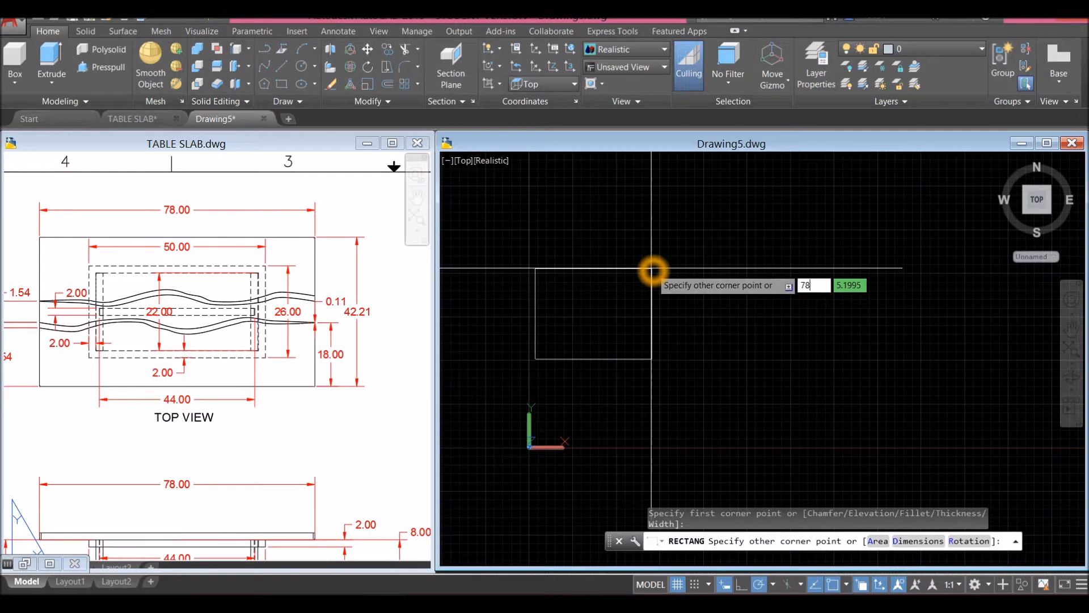
pyautogui.press('Tab')
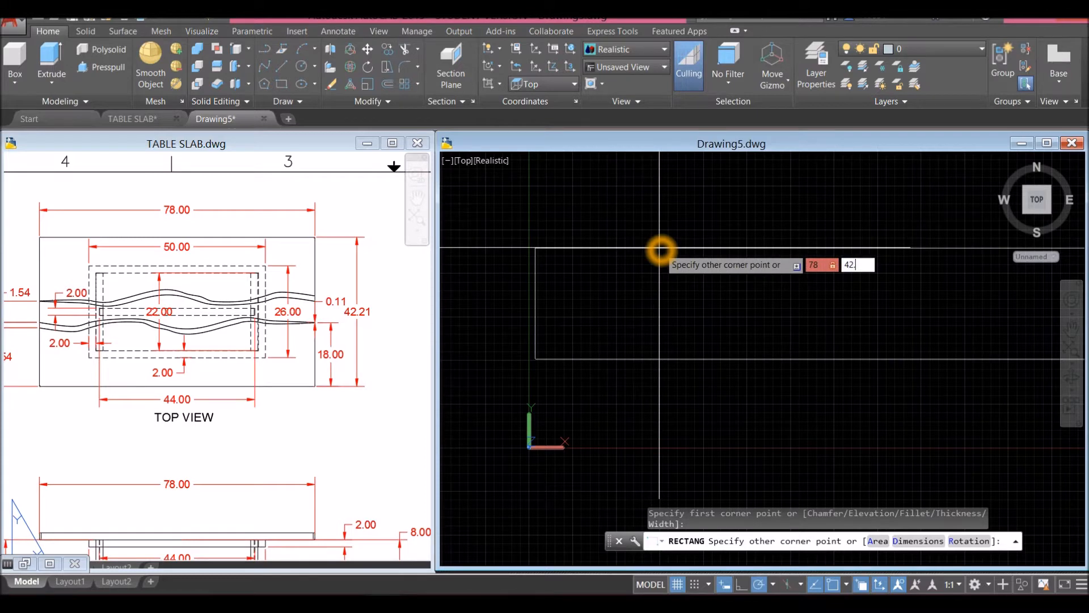
pyautogui.press('Return')
pyautogui.scroll(-10, 615, 287)
pyautogui.moveTo(612, 287); pyautogui.dragTo(553, 315, button='middle')
pyautogui.scroll(2, 553, 313)
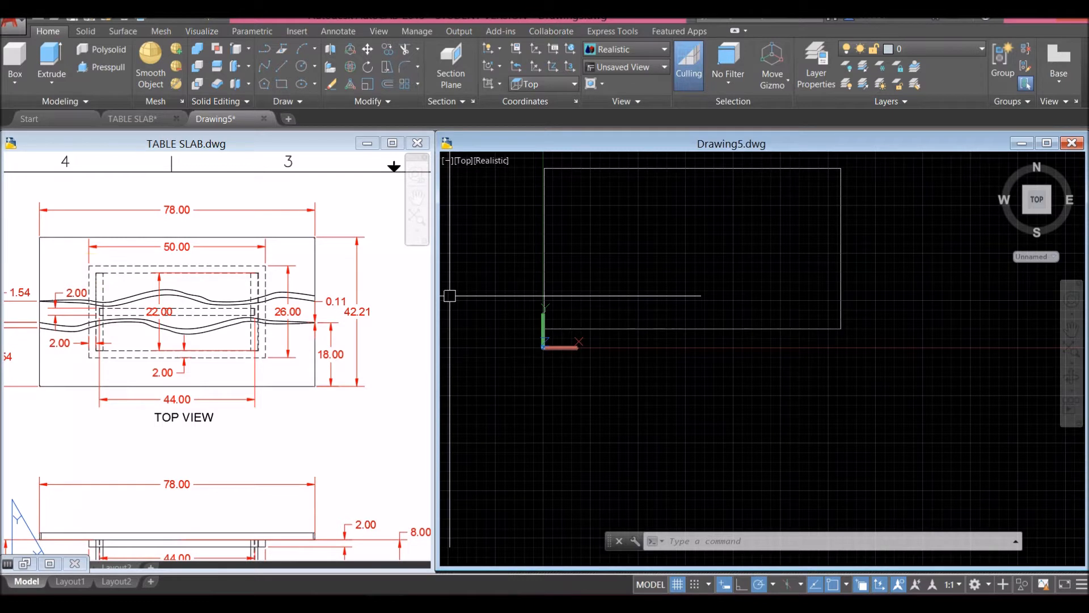
# Check the dashed support outline's dimensions in the top view and draw a 50 by 26 rectangle beside the tabletop outline in Drawing5.
pyautogui.click(168, 253)
pyautogui.click(169, 246)
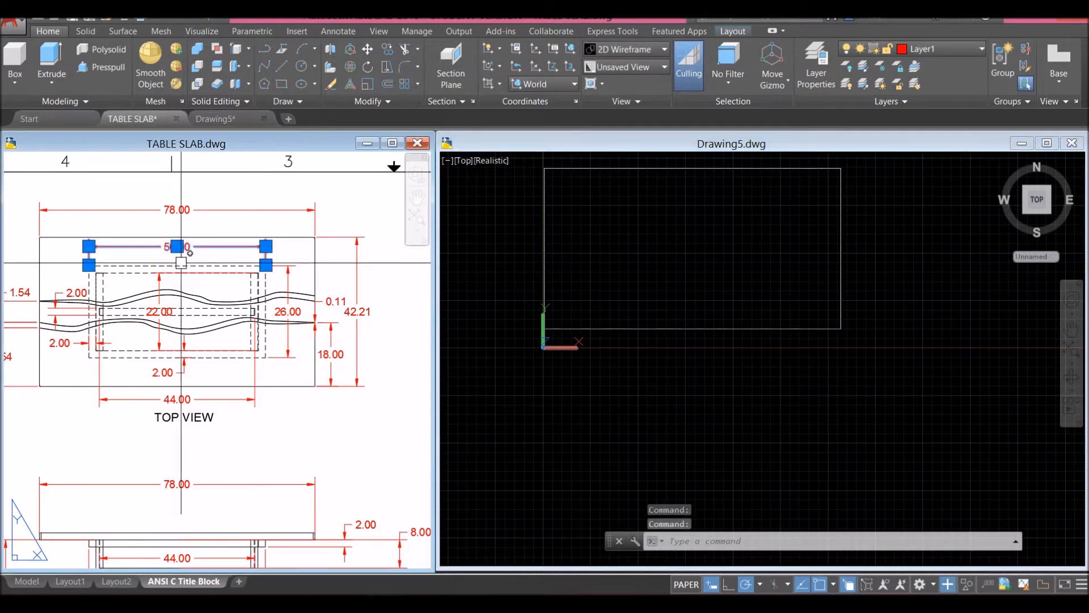
pyautogui.press('Escape')
pyautogui.click(288, 347)
pyautogui.press('Escape')
pyautogui.click(579, 419)
pyautogui.scroll(-4, 547, 398)
pyautogui.moveTo(548, 398); pyautogui.dragTo(485, 395, button='middle')
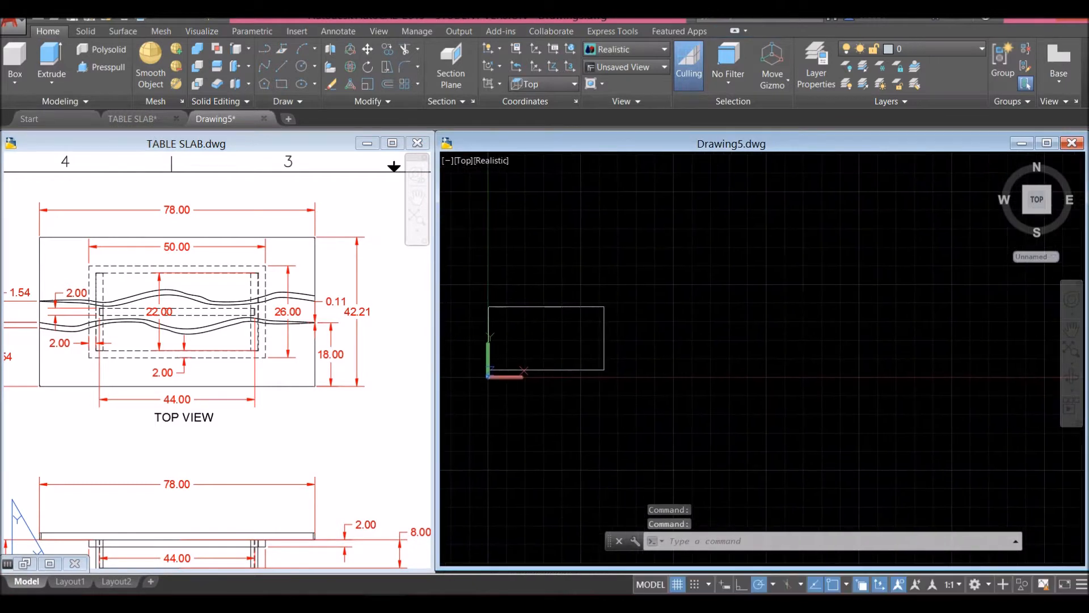
pyautogui.rightClick(598, 263)
pyautogui.click(635, 272)
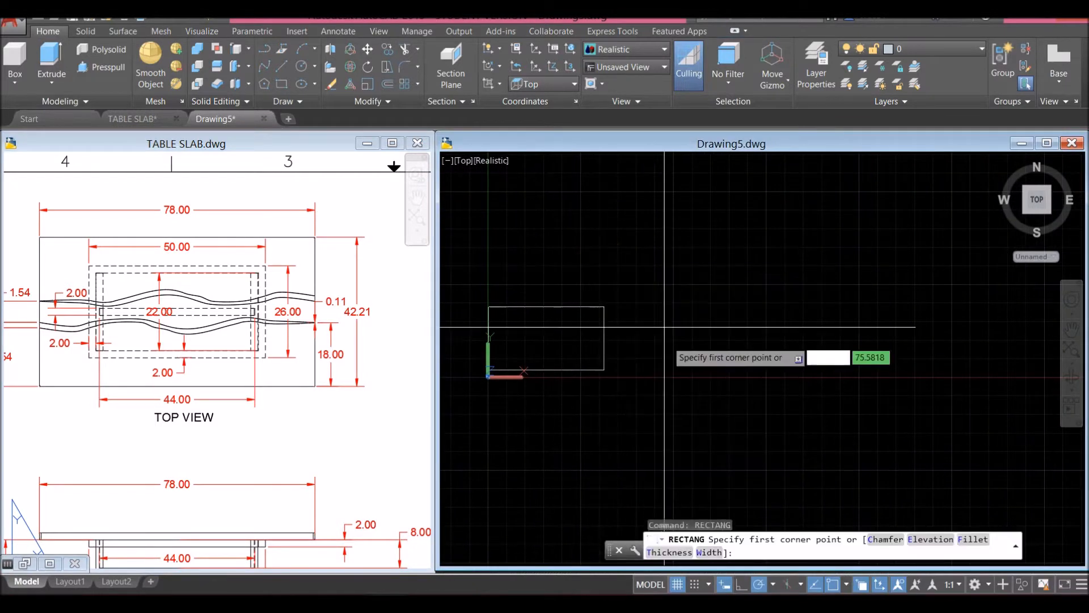
pyautogui.click(656, 358)
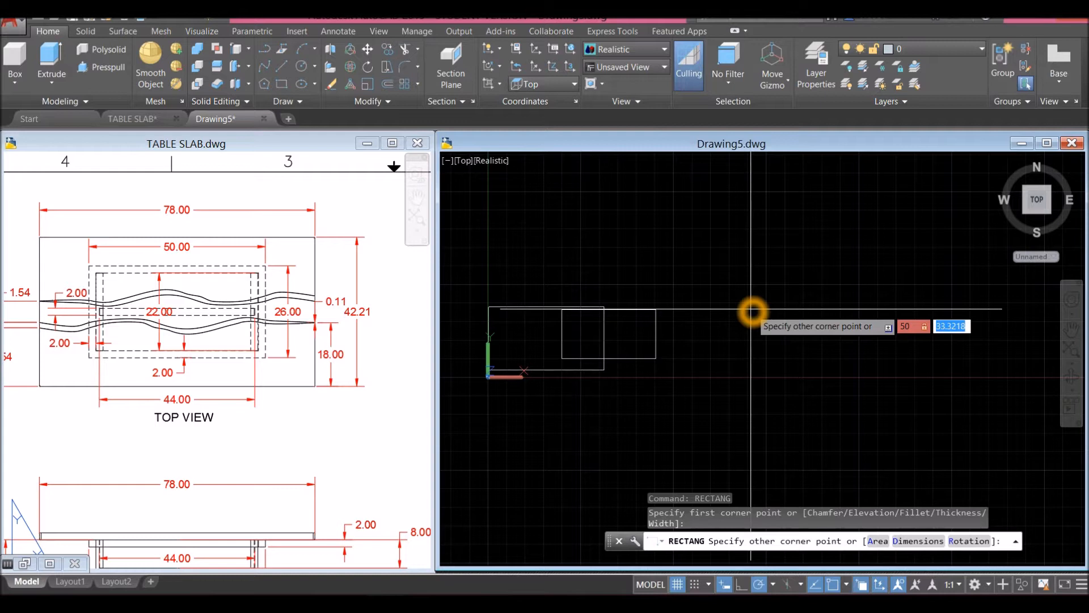
pyautogui.press('Return')
pyautogui.moveTo(652, 338); pyautogui.dragTo(693, 311, button='middle')
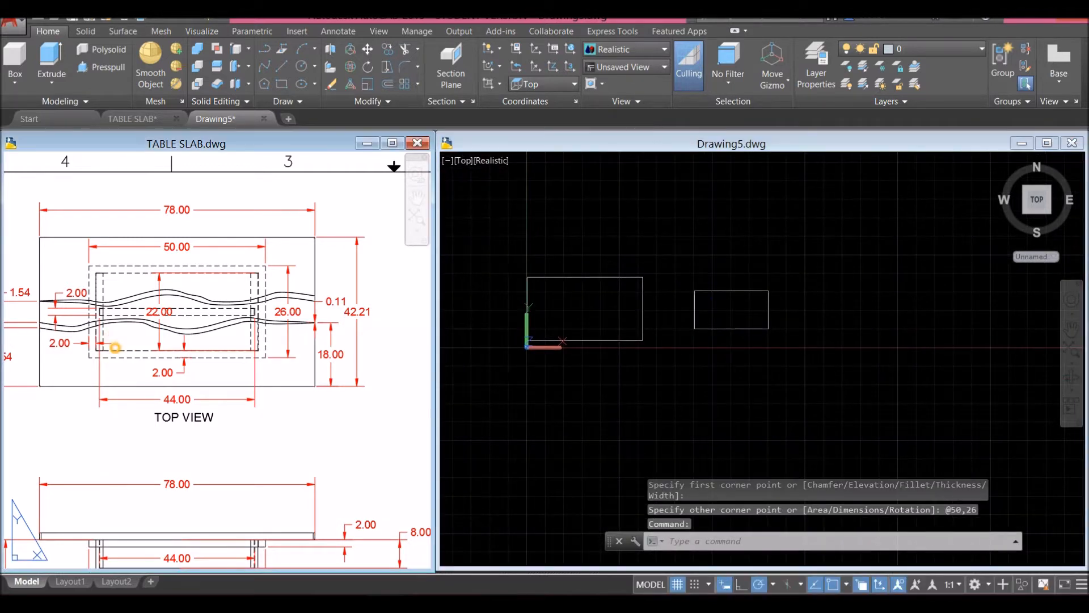
# Examine the TABLE SLAB top view for the spacing between the dashed support outline and the legs.
pyautogui.click(110, 340)
pyautogui.scroll(2, 91, 289)
pyautogui.scroll(2, 90, 289)
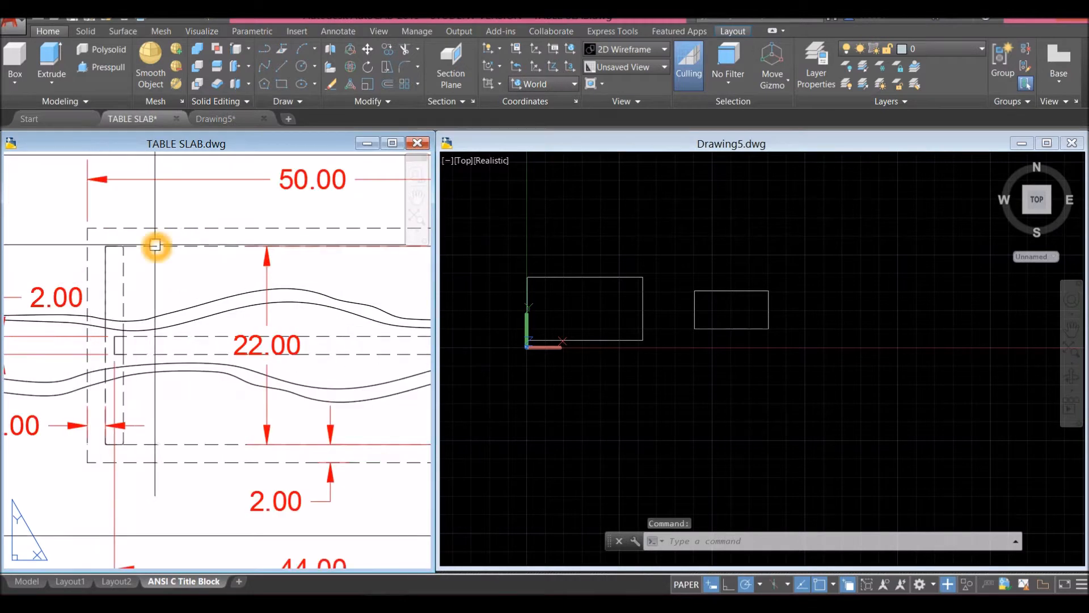
pyautogui.click(154, 244)
pyautogui.press('Escape')
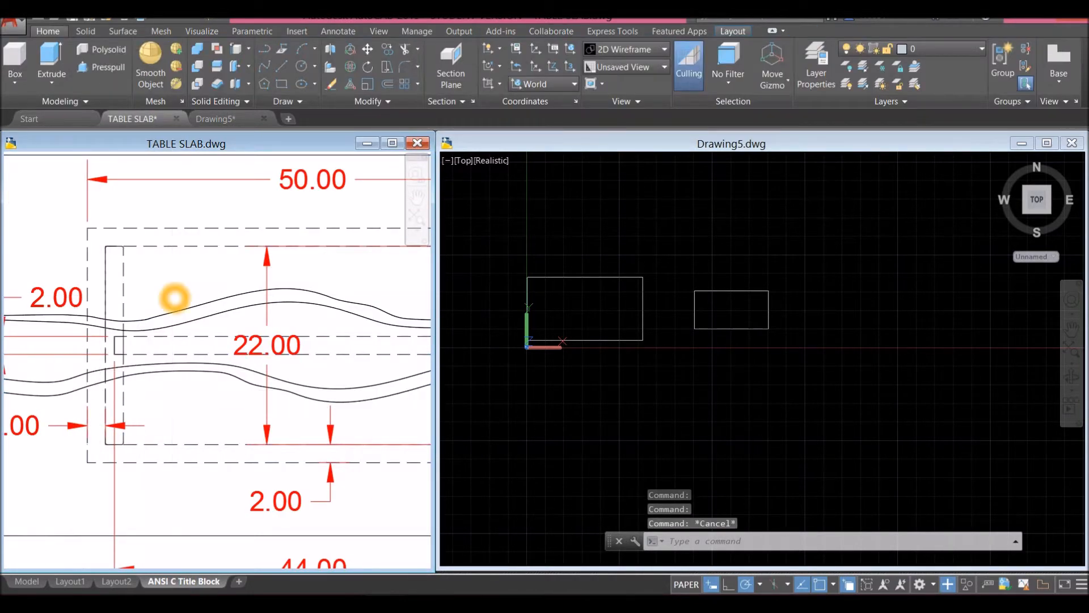
pyautogui.scroll(-3, 176, 295)
pyautogui.scroll(4, 137, 358)
pyautogui.click(109, 321)
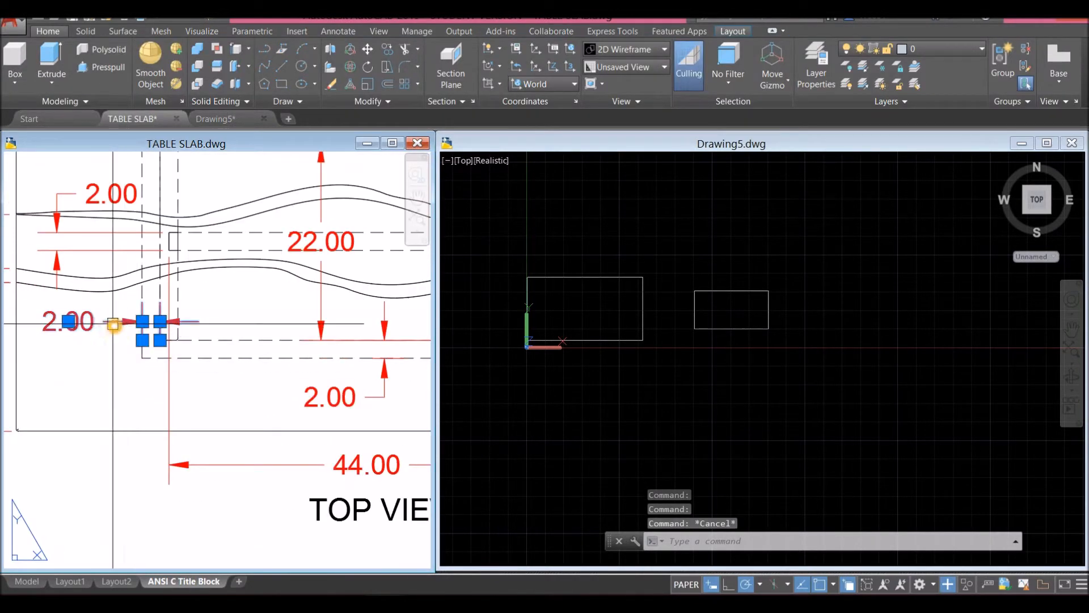
pyautogui.press('Escape')
pyautogui.scroll(-3, 100, 363)
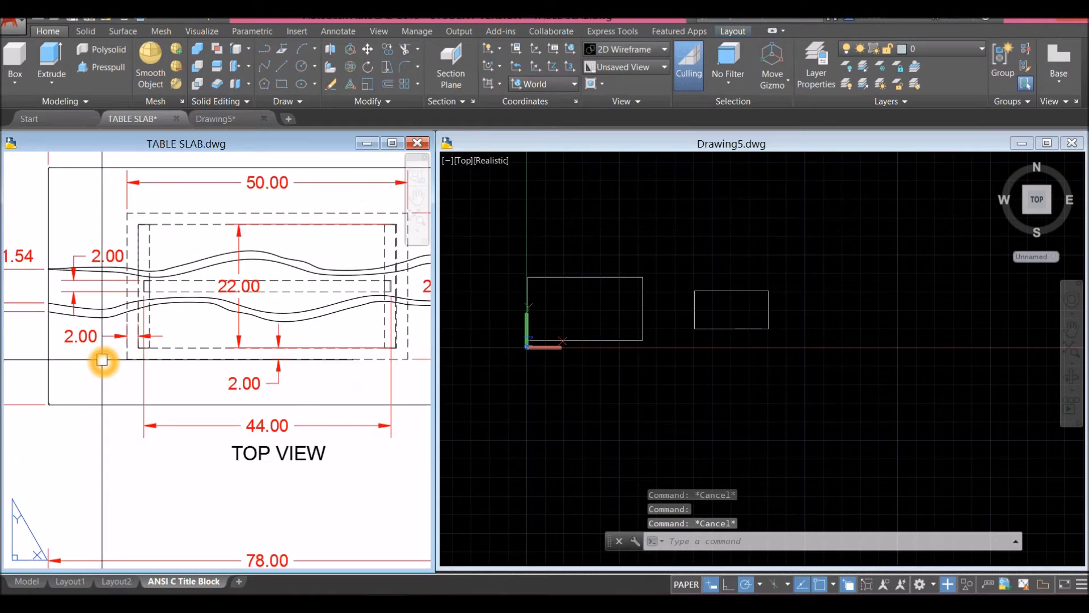
# Offset the 50 by 26 rectangle inward by 2 in Drawing5.
pyautogui.click(653, 392)
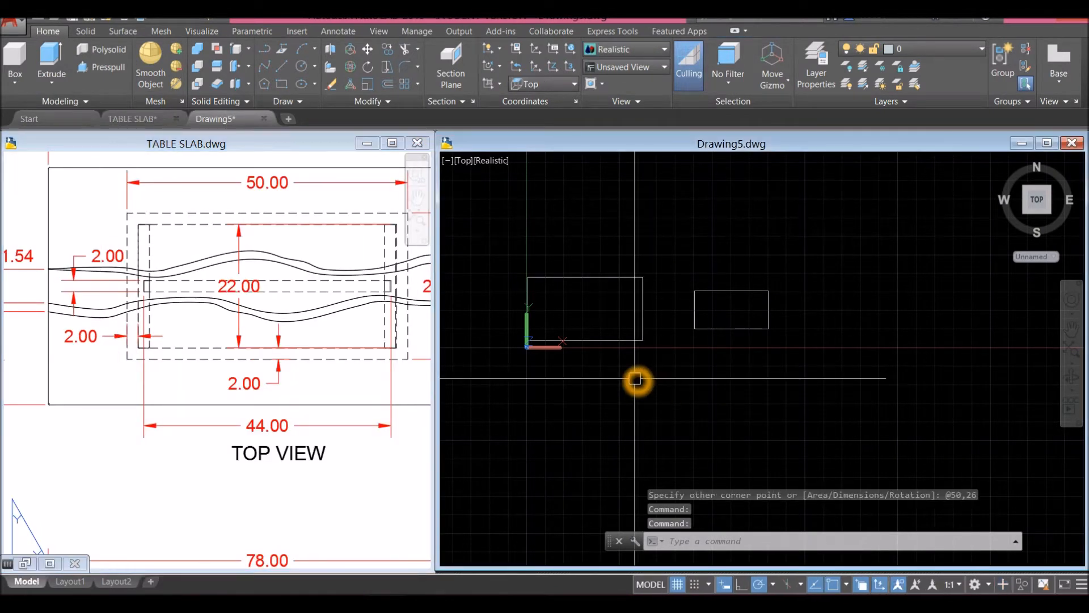
pyautogui.press('Return')
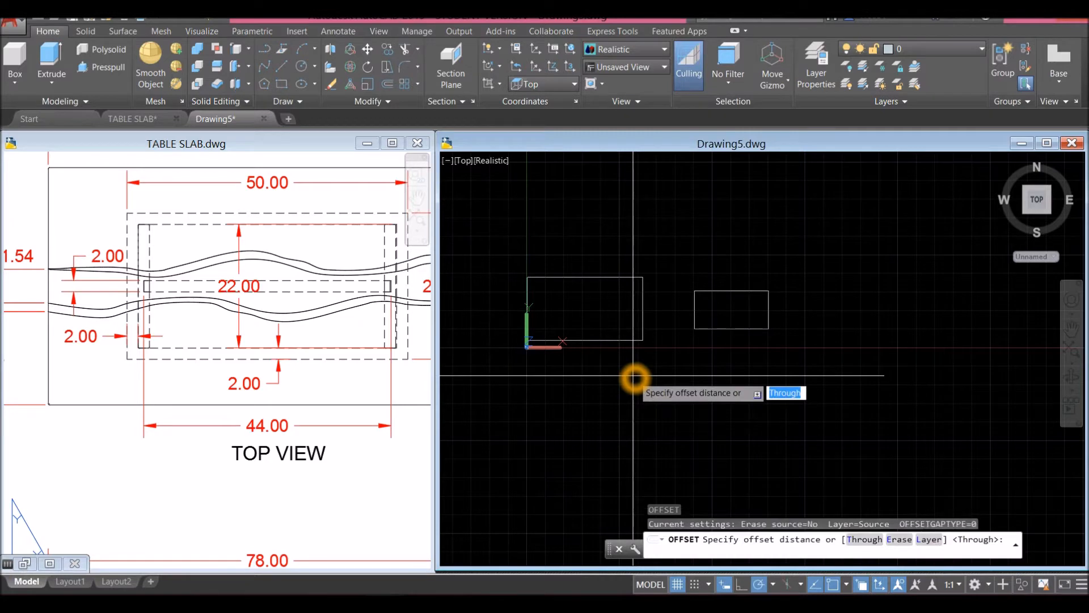
pyautogui.press('Return')
pyautogui.scroll(5, 700, 323)
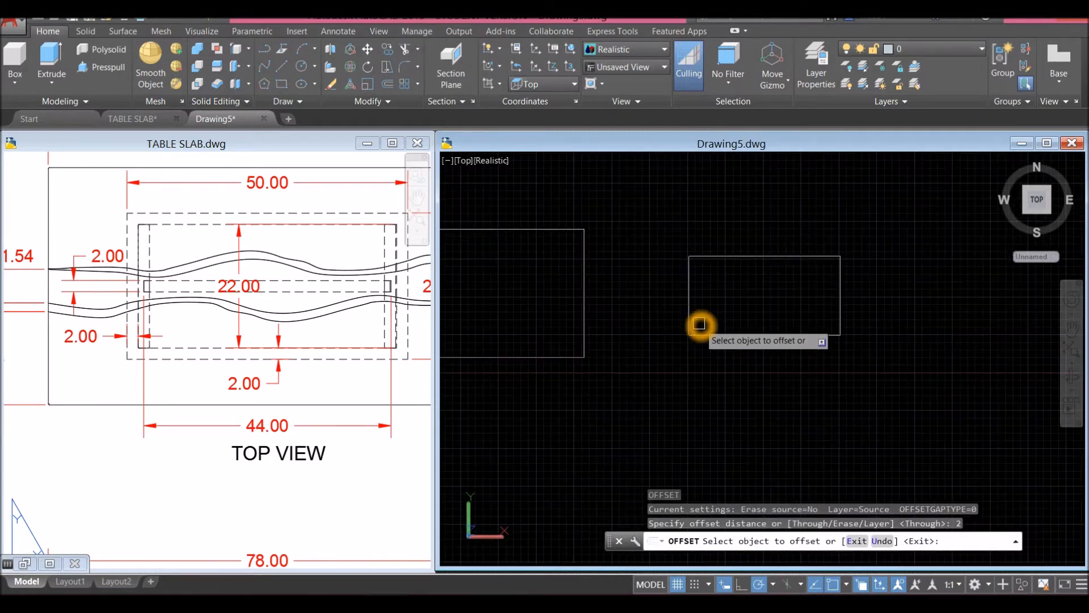
pyautogui.click(715, 227)
pyautogui.click(727, 244)
pyautogui.rightClick(729, 250)
pyautogui.click(736, 262)
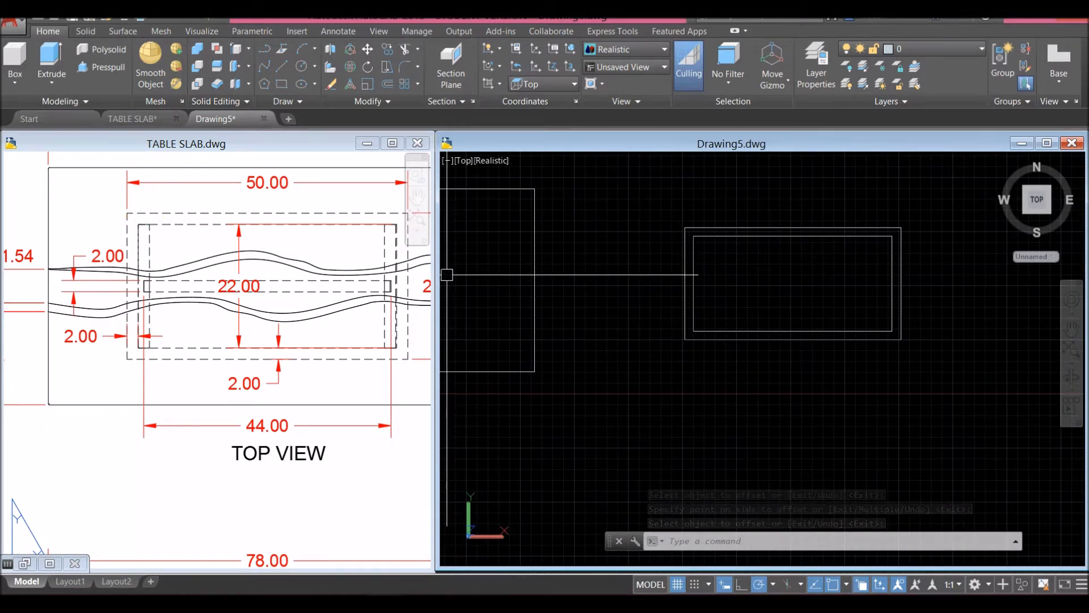
# Check the leg's length in the TABLE SLAB top view and draw a 2 by 22 rectangle between the tabletop and support outlines in Drawing5.
pyautogui.click(148, 344)
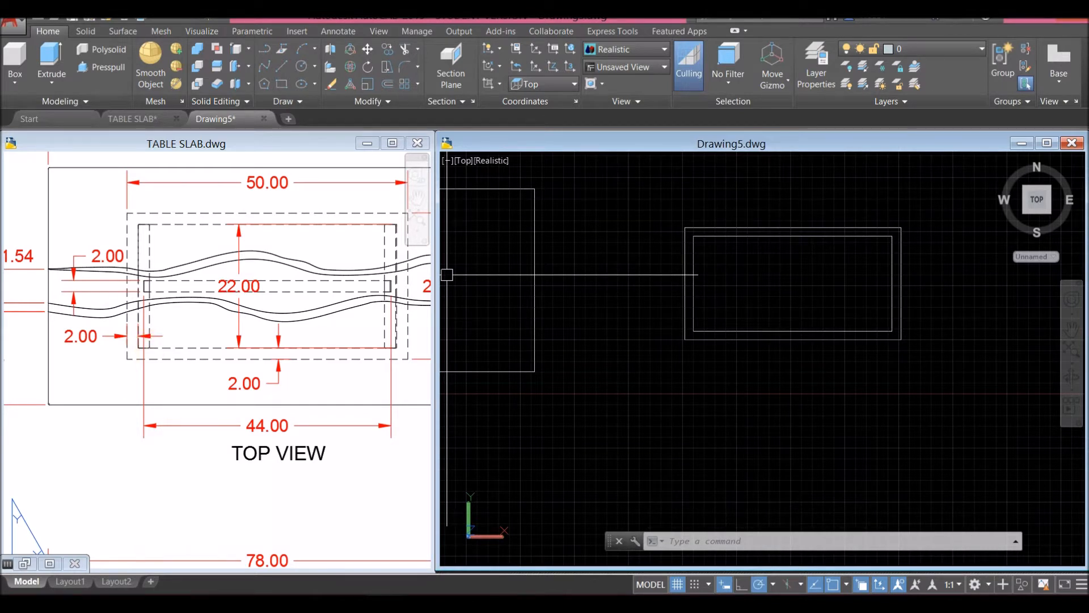
pyautogui.click(284, 342)
pyautogui.click(237, 312)
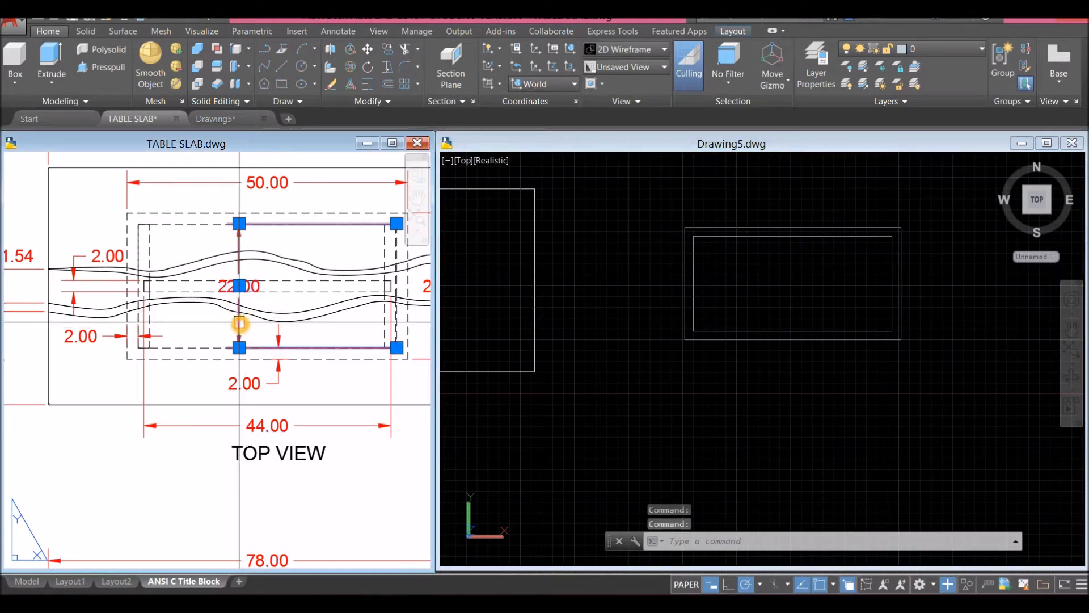
pyautogui.press('Escape')
pyautogui.click(568, 350)
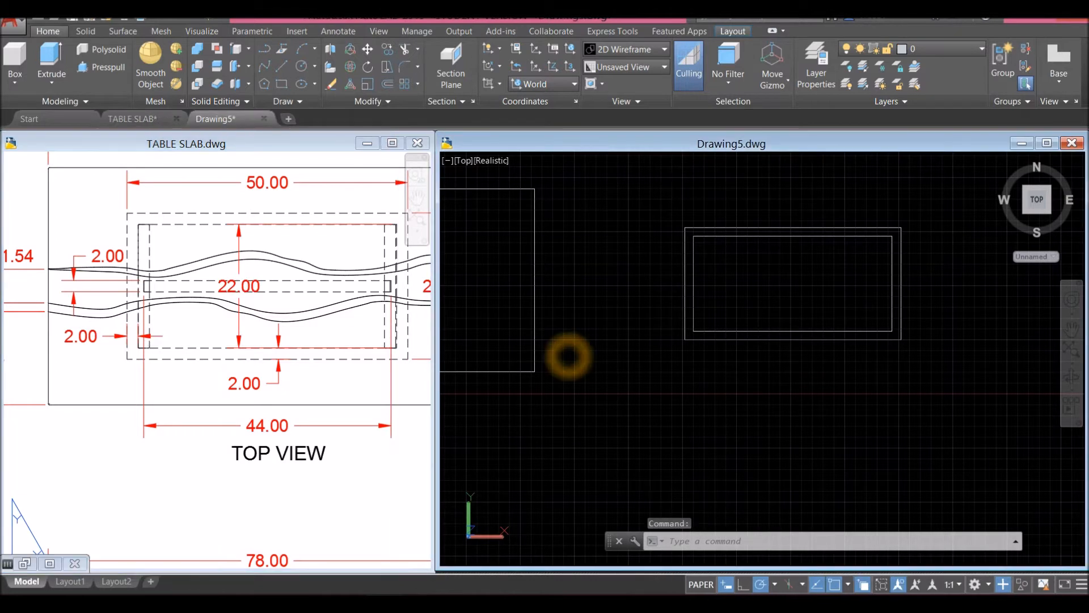
pyautogui.write('rec')
pyautogui.press('Return')
pyautogui.click(586, 289)
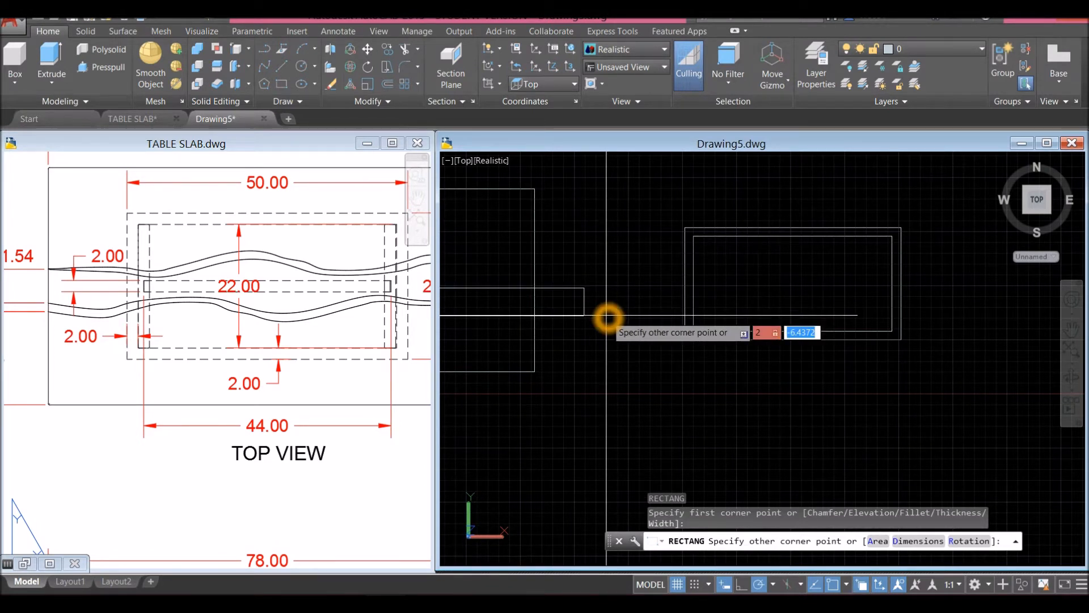
pyautogui.press('Return')
# Move the 2 by 22 leg rectangle by its upper-left corner onto the upper-left corner of the inner offset rectangle.
pyautogui.click(591, 280)
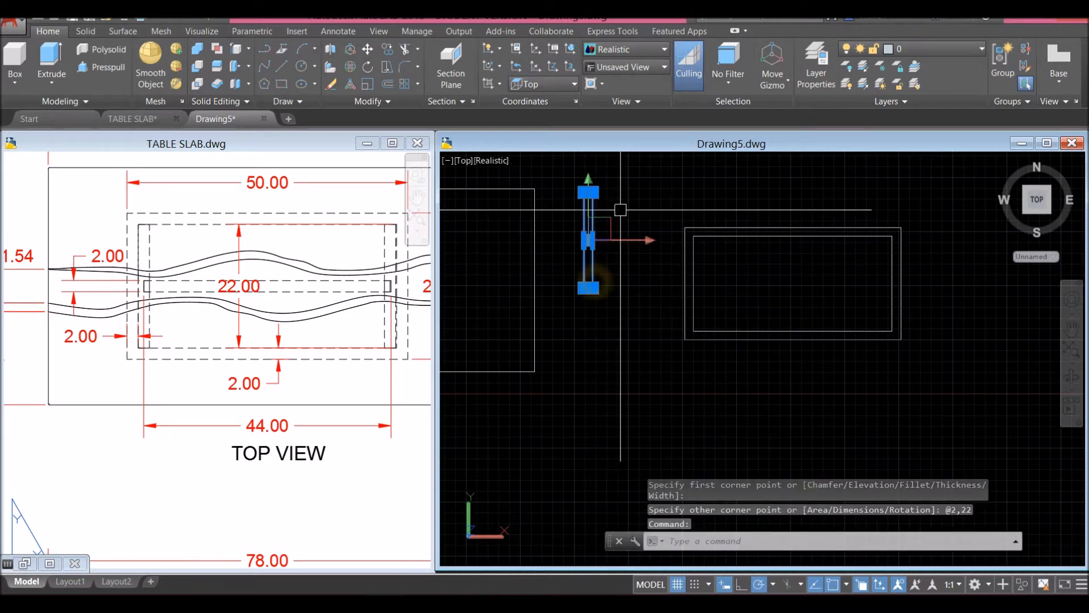
pyautogui.rightClick(628, 182)
pyautogui.click(658, 294)
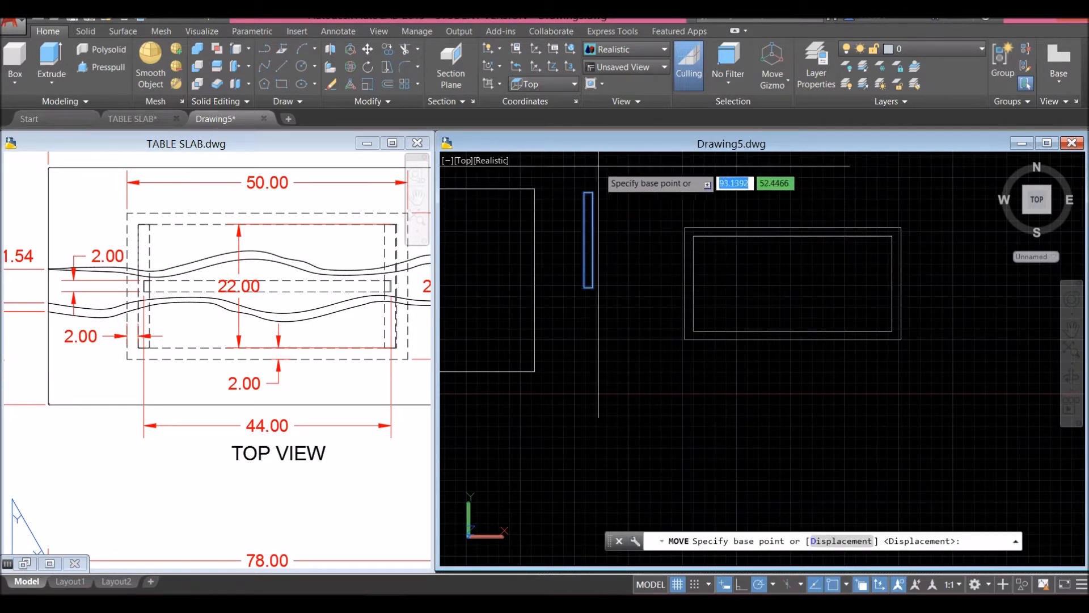
pyautogui.click(585, 193)
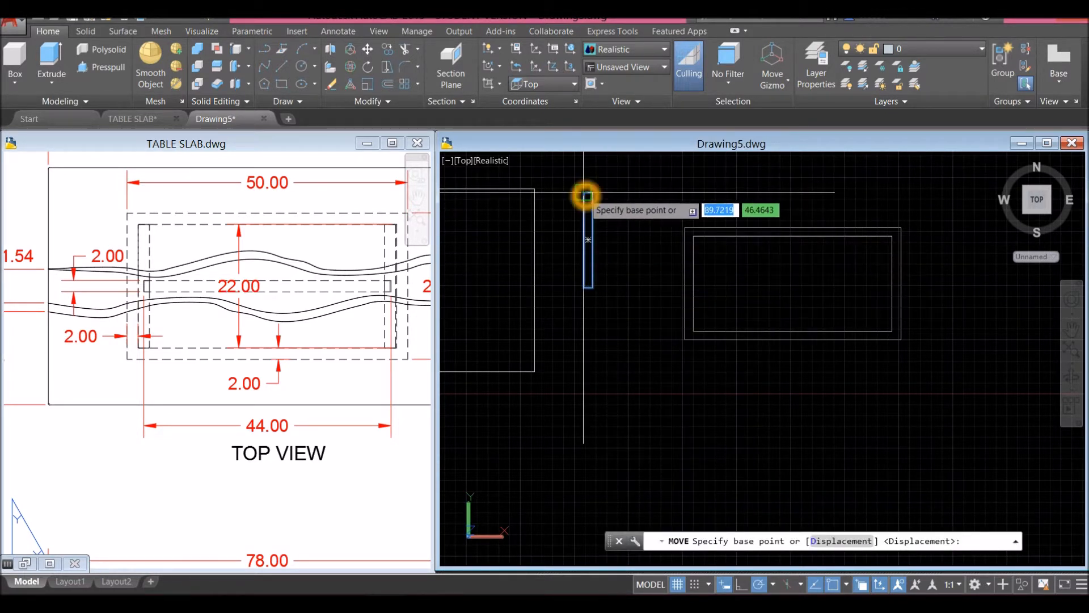
pyautogui.click(696, 240)
# Copy the leg rectangle by its upper-right corner to the upper-right corner of the inner offset rectangle.
pyautogui.click(706, 258)
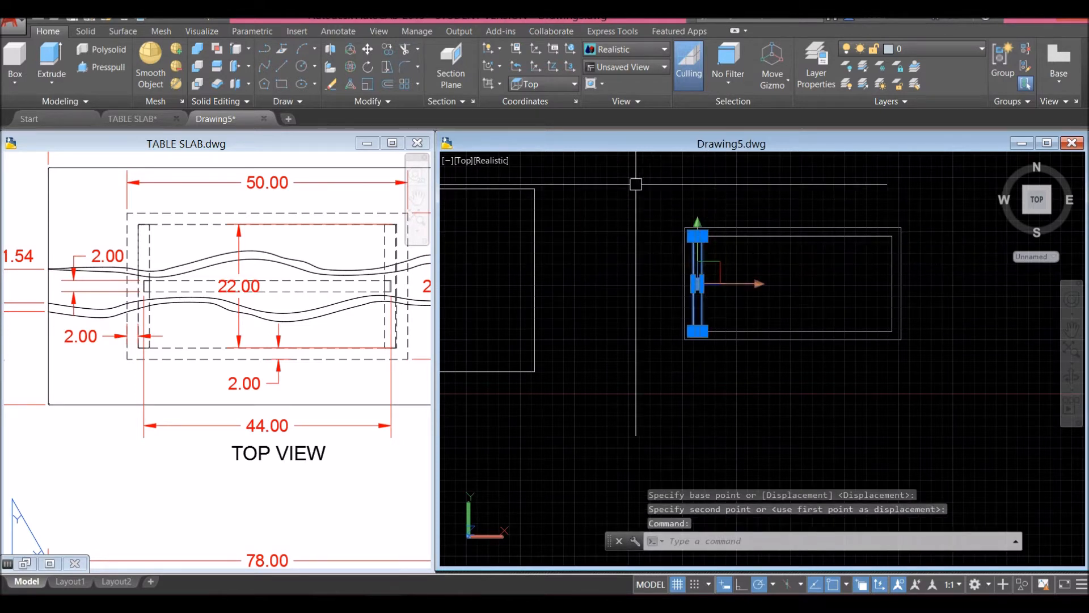
pyautogui.rightClick(634, 196)
pyautogui.moveTo(681, 270)
pyautogui.click(682, 317)
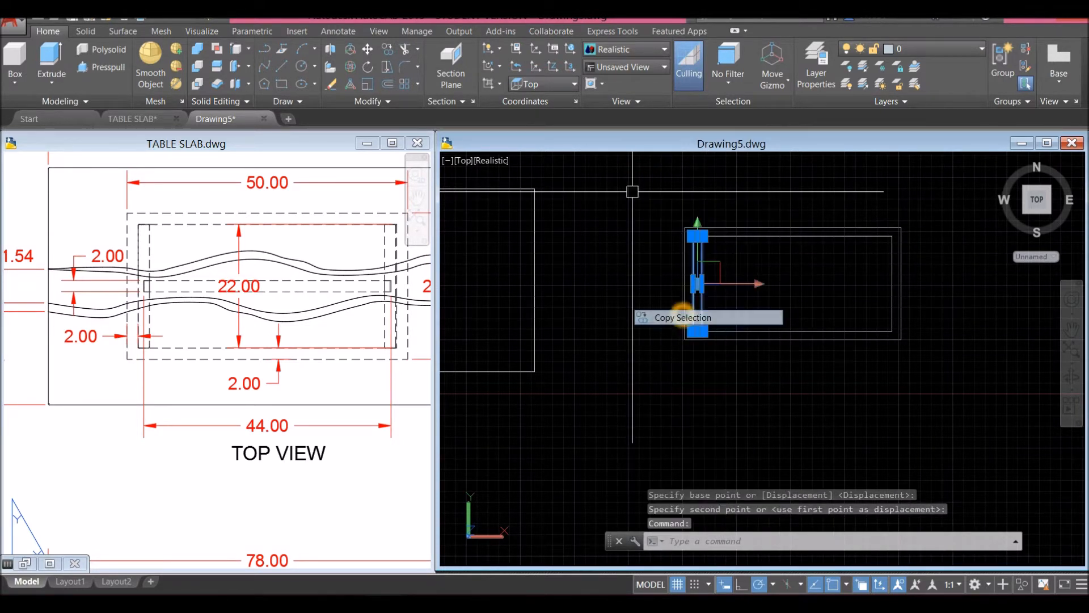
pyautogui.click(706, 238)
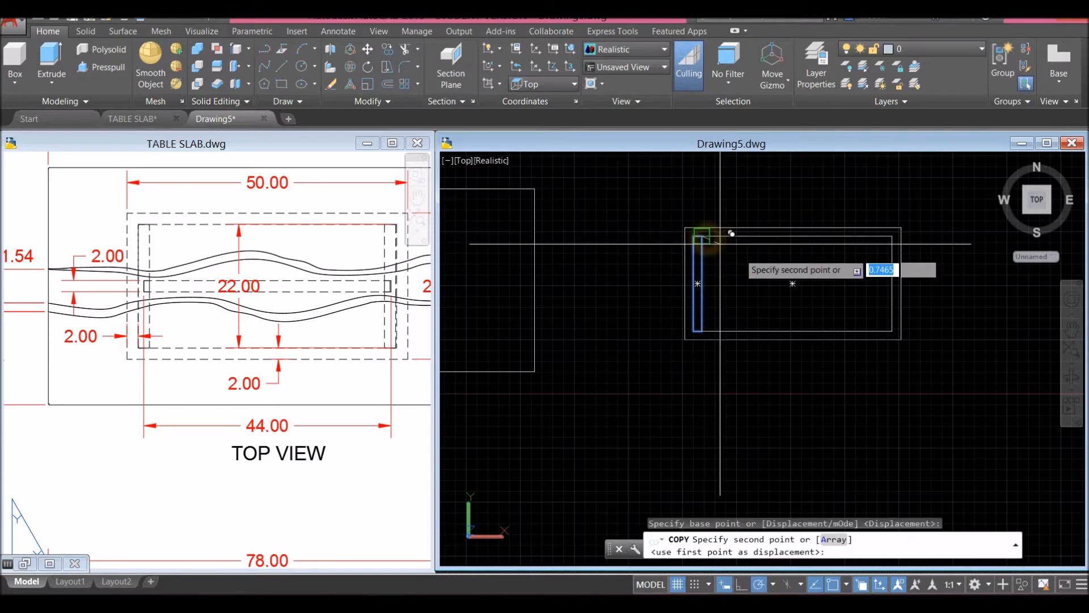
pyautogui.click(895, 242)
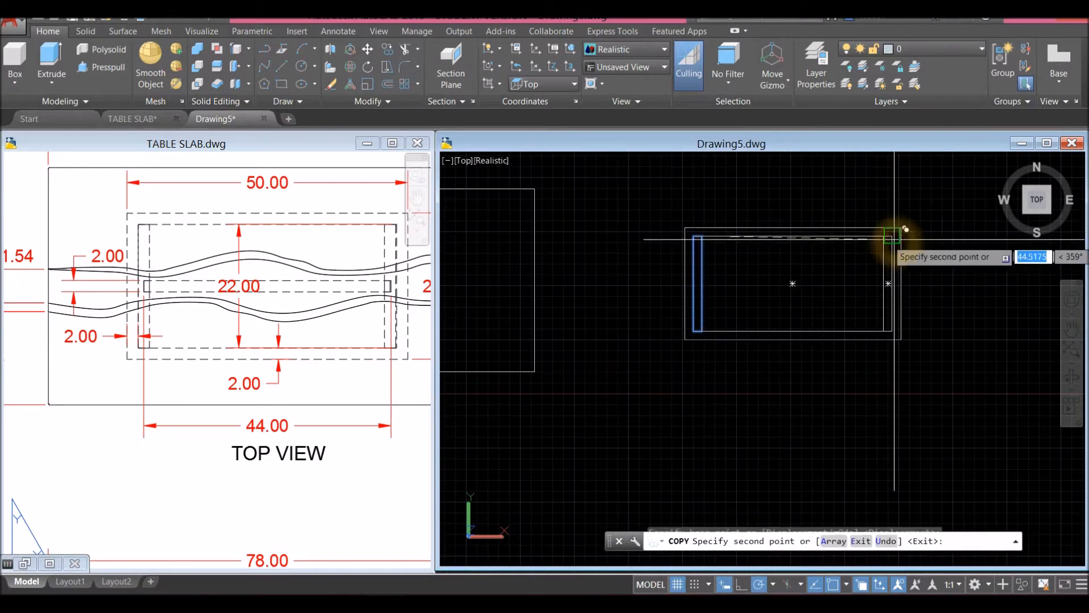
pyautogui.rightClick(722, 159)
pyautogui.click(752, 170)
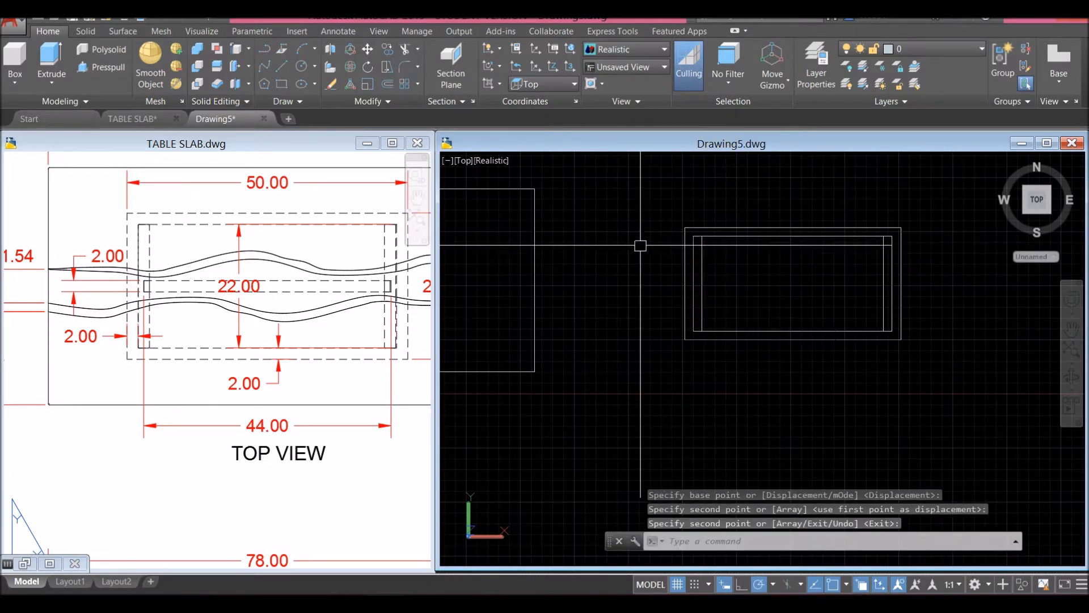
# Check the center brace's dimensions in the TABLE SLAB top view and draw a 44 by 2 rectangle below the support outline in Drawing5.
pyautogui.scroll(-2, 640, 243)
pyautogui.moveTo(636, 247); pyautogui.dragTo(664, 284, button='middle')
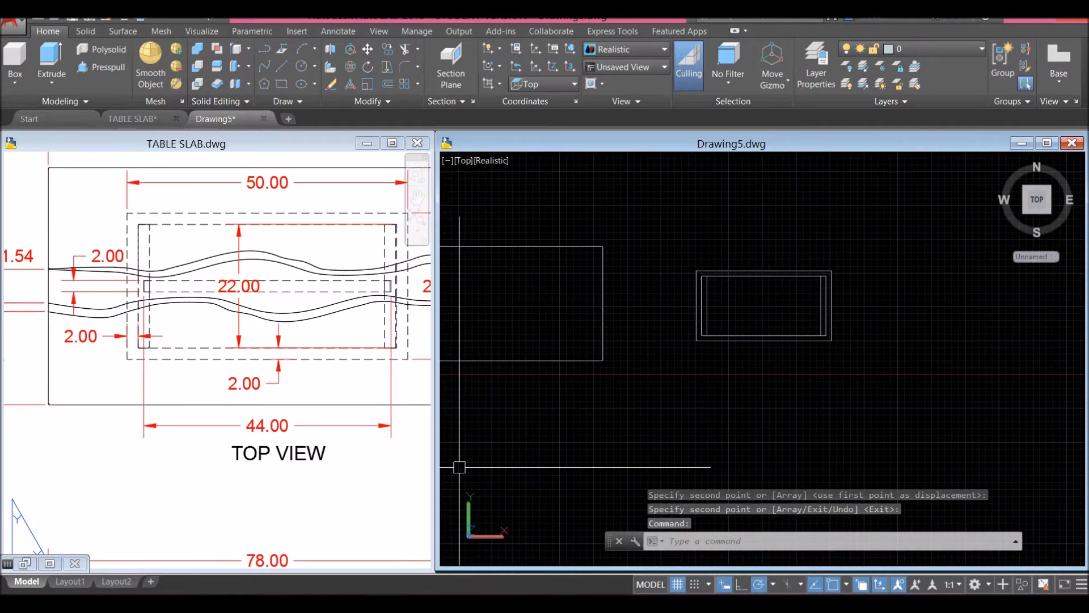
pyautogui.click(237, 332)
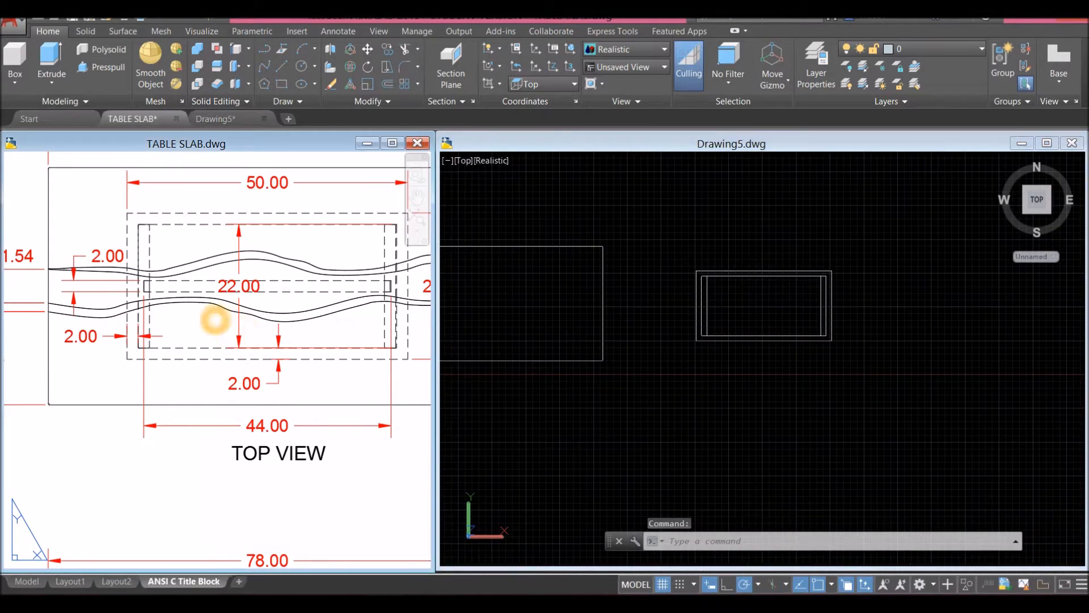
pyautogui.click(318, 290)
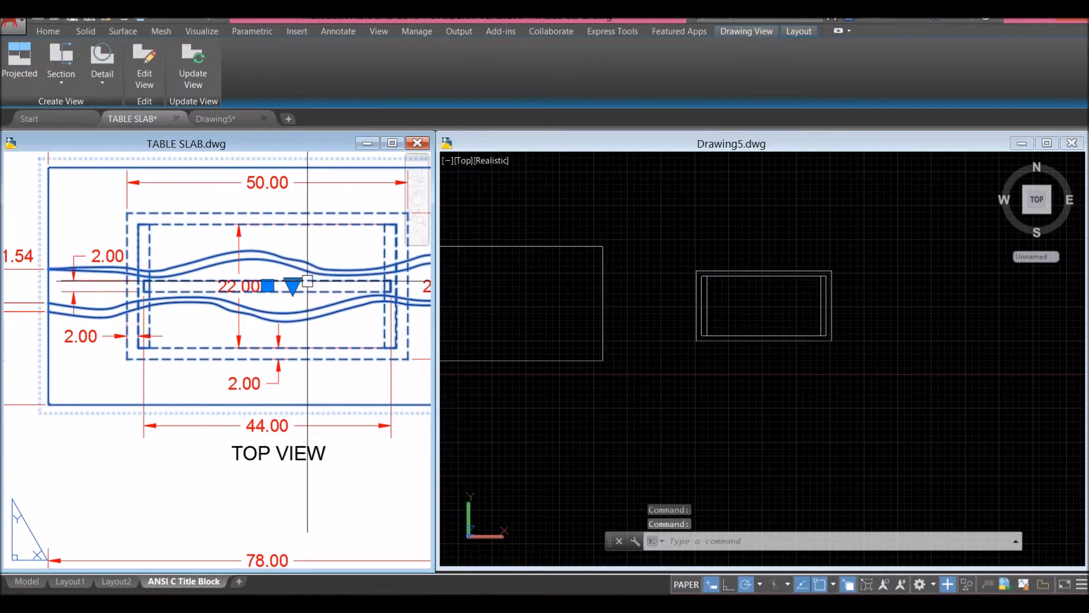
pyautogui.press('Escape')
pyautogui.click(689, 405)
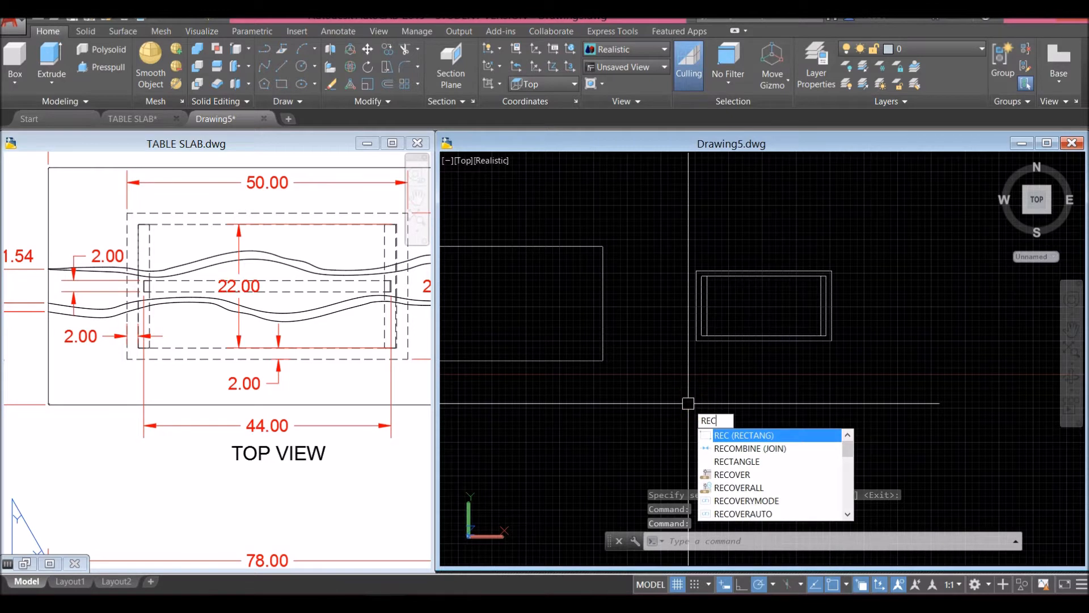
pyautogui.press('Return')
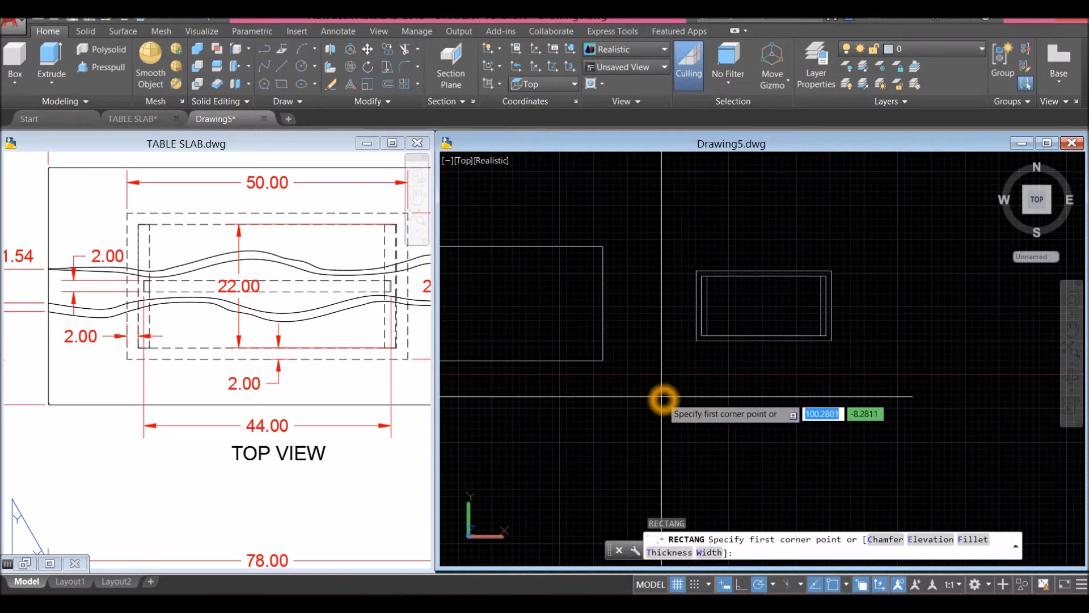
pyautogui.click(662, 396)
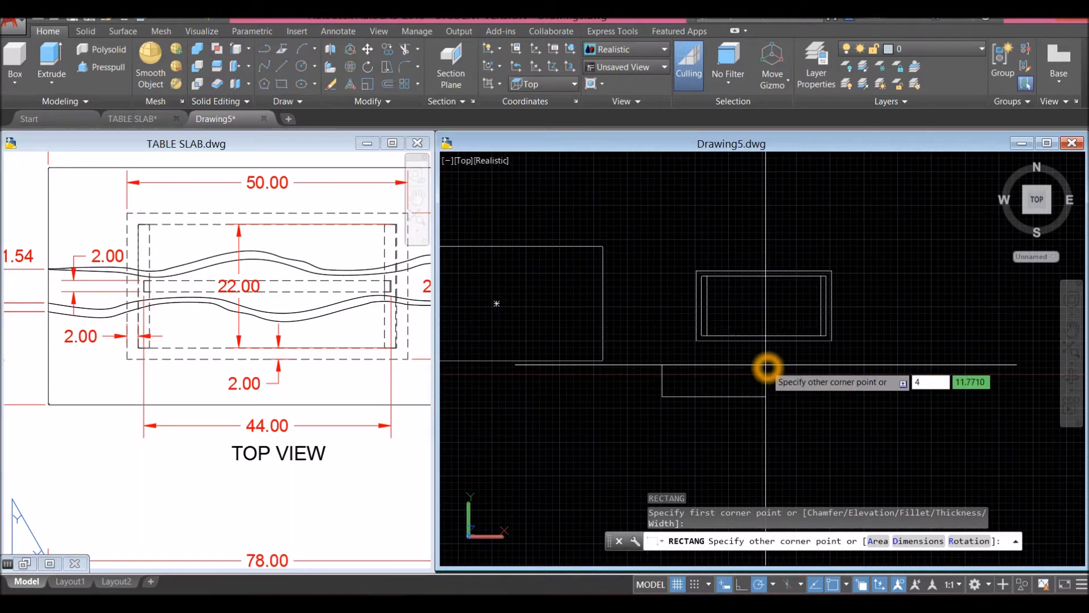
pyautogui.press('Tab')
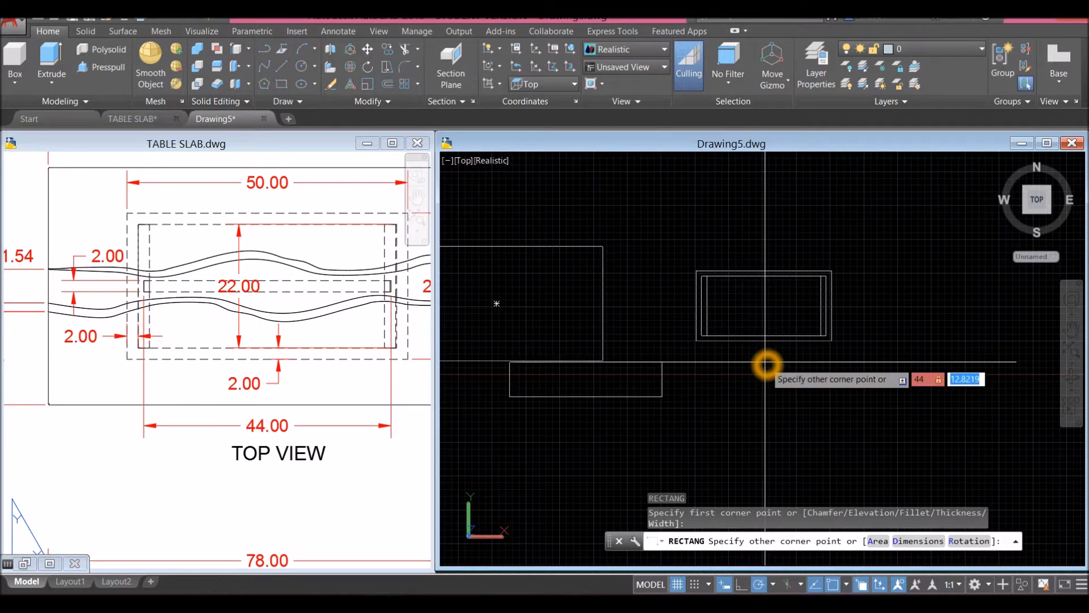
pyautogui.write('2')
pyautogui.press('Return')
pyautogui.click(728, 392)
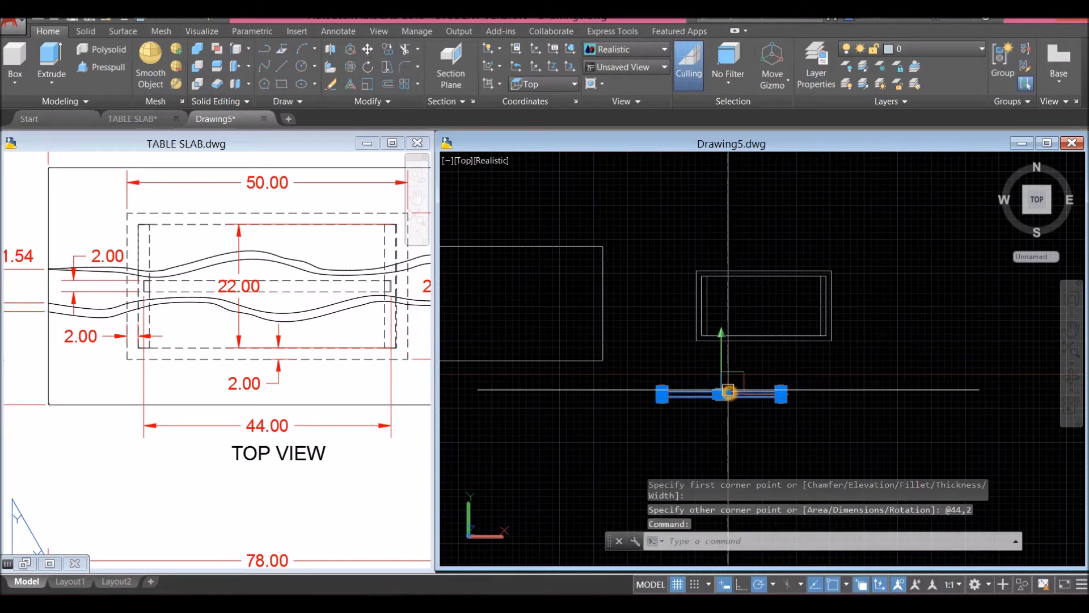
pyautogui.press('Escape')
# Review which object snap modes are enabled, including Geometric Center.
pyautogui.scroll(2, 670, 418)
pyautogui.moveTo(670, 417); pyautogui.dragTo(639, 376, button='middle')
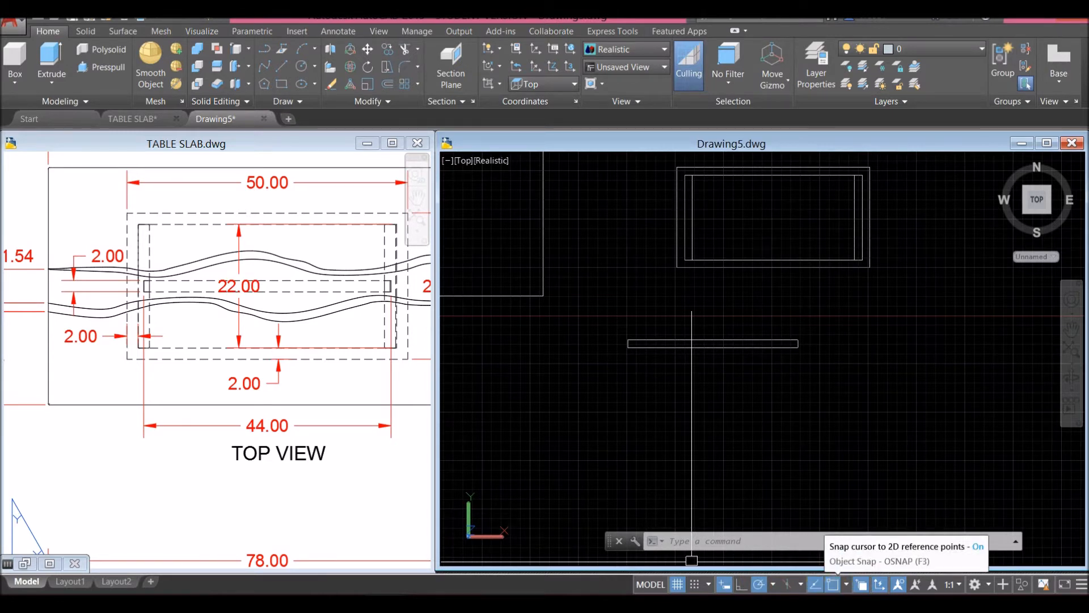
pyautogui.click(863, 584)
pyautogui.click(881, 585)
pyautogui.click(847, 585)
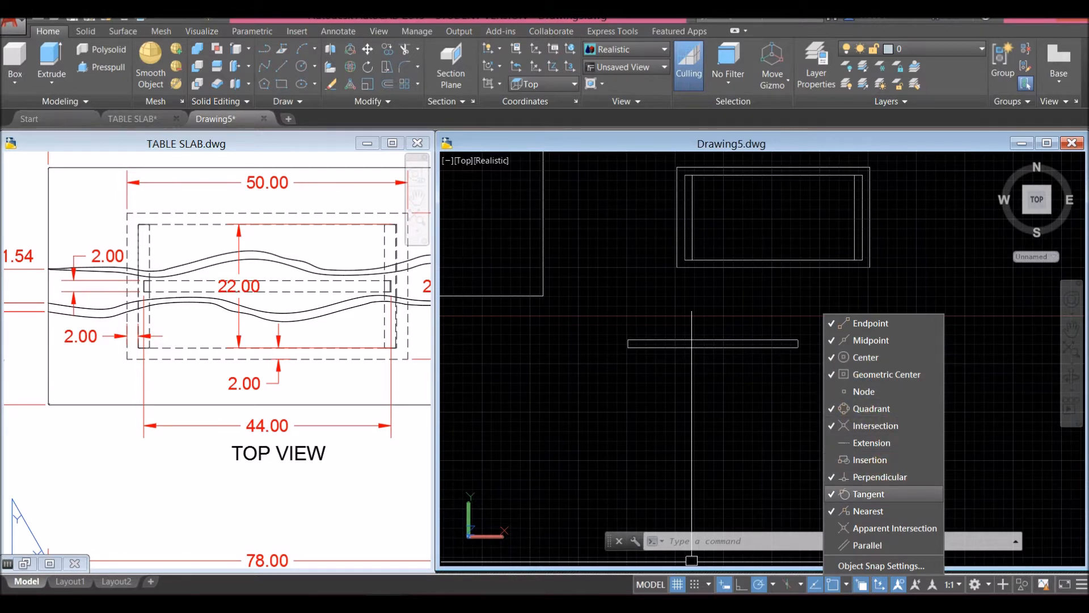
pyautogui.click(742, 443)
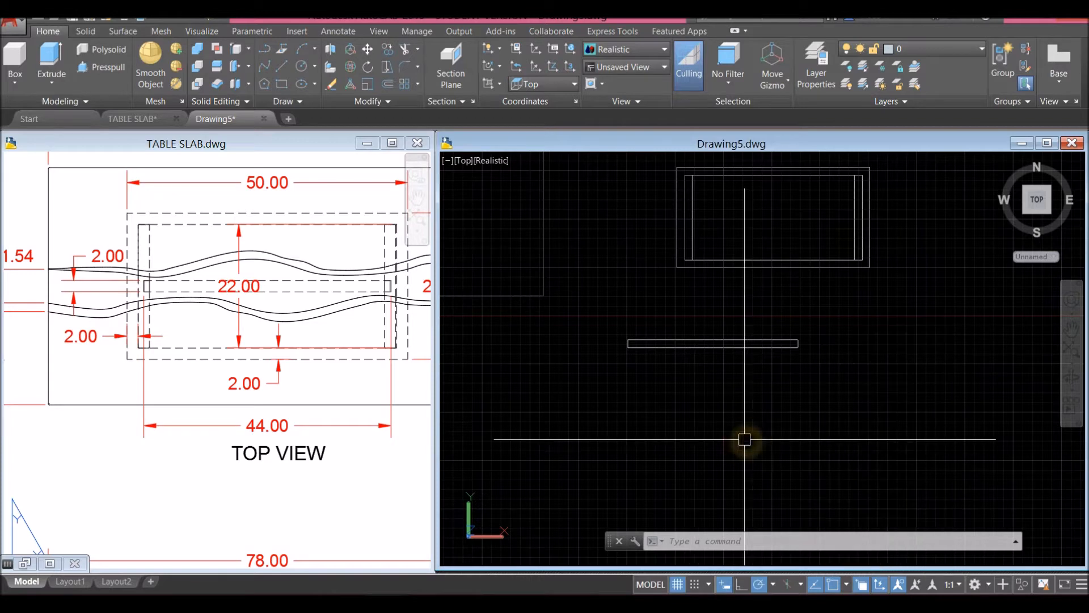
pyautogui.click(770, 404)
pyautogui.moveTo(768, 404); pyautogui.dragTo(760, 425, button='middle')
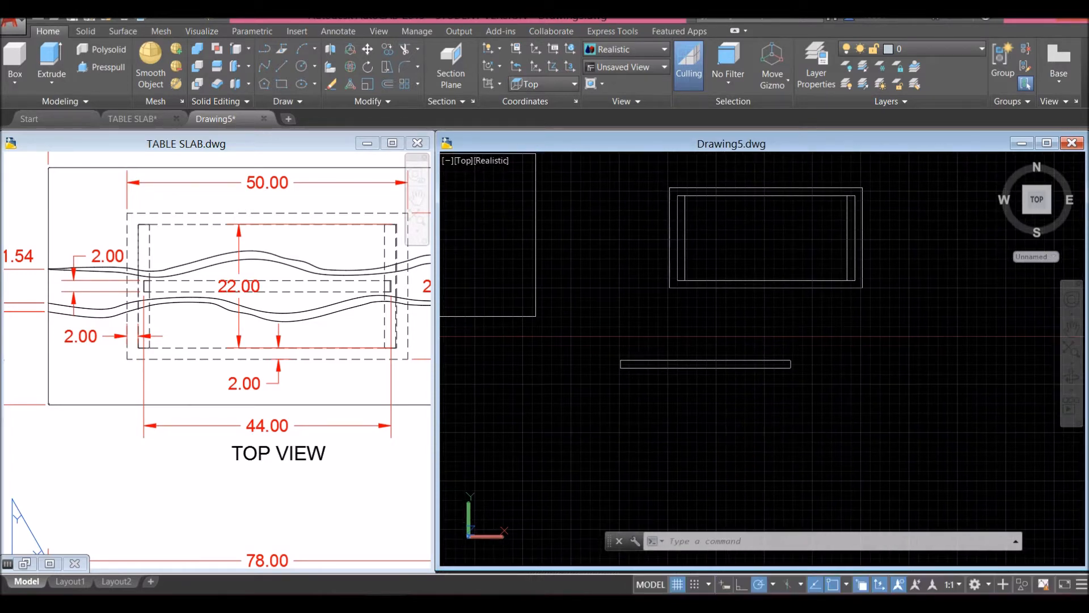
# Move the 44 by 2 rectangle by its geometric center to the geometric center of the support outline.
pyautogui.scroll(3, 664, 375)
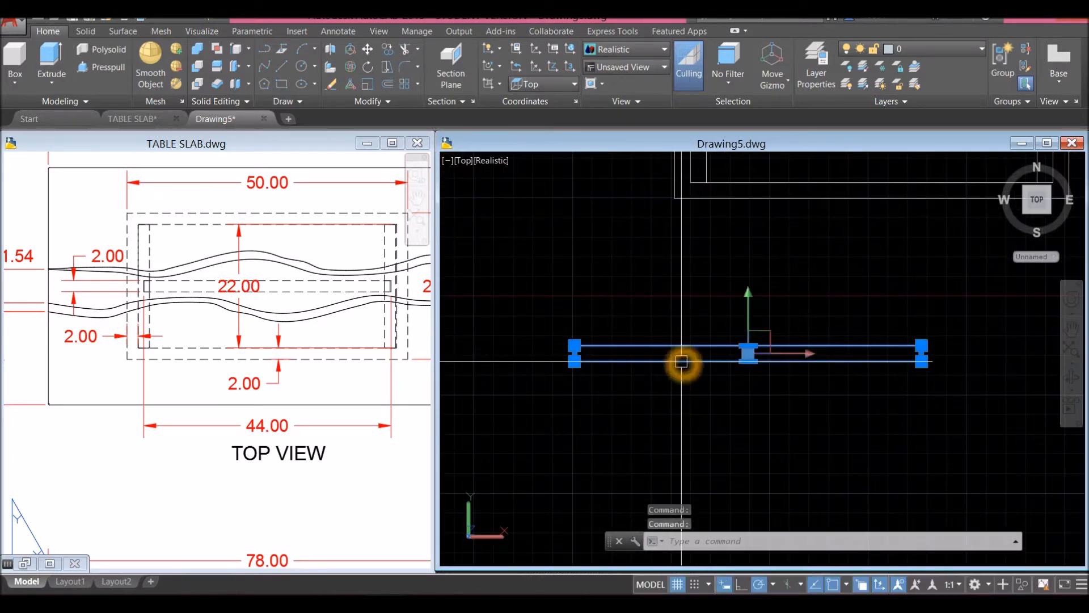
pyautogui.rightClick(678, 262)
pyautogui.moveTo(704, 285)
pyautogui.click(710, 370)
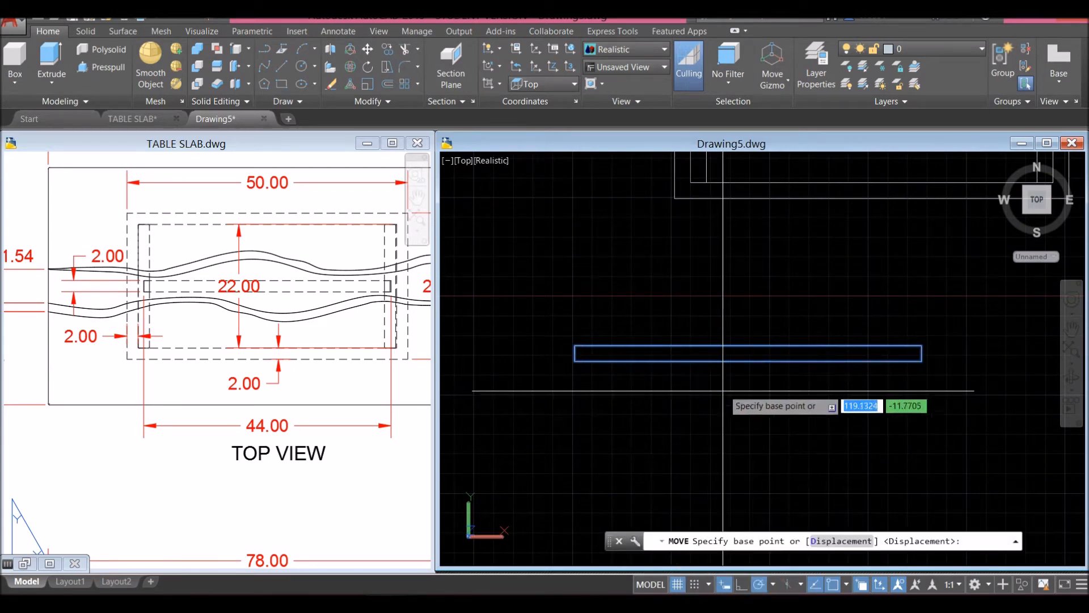
pyautogui.scroll(1, 731, 390)
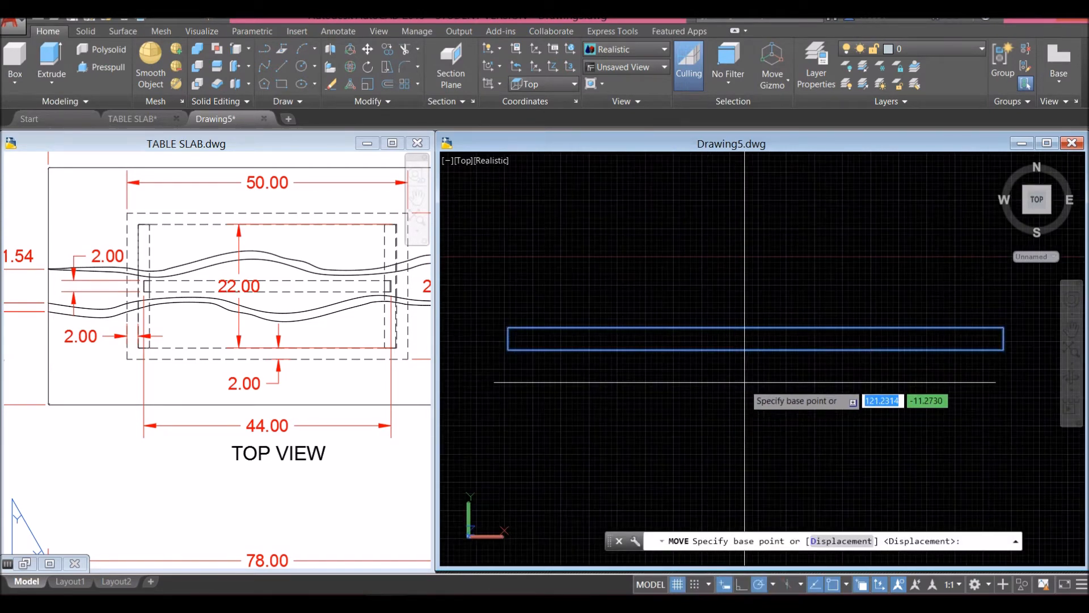
pyautogui.click(758, 338)
pyautogui.scroll(-4, 742, 296)
pyautogui.moveTo(739, 295); pyautogui.dragTo(700, 368, button='middle')
pyautogui.scroll(2, 700, 368)
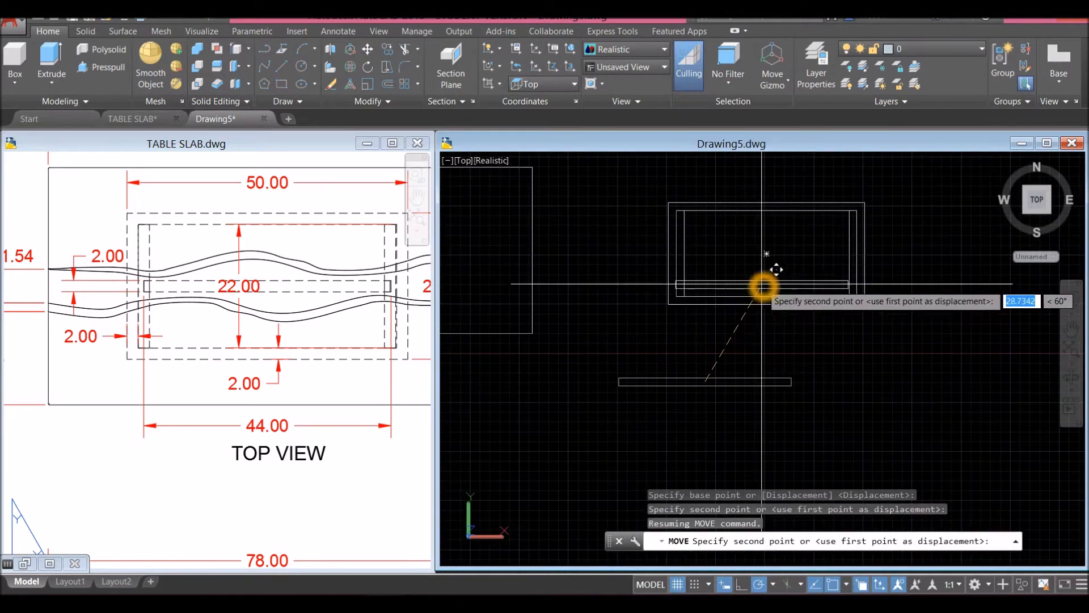
pyautogui.scroll(2, 777, 253)
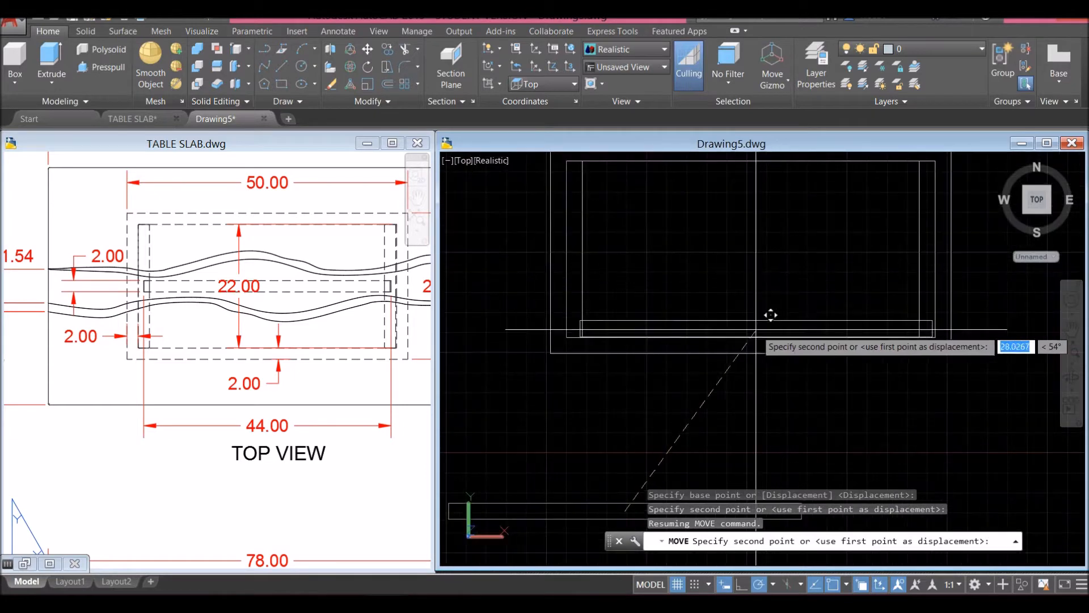
pyautogui.click(756, 253)
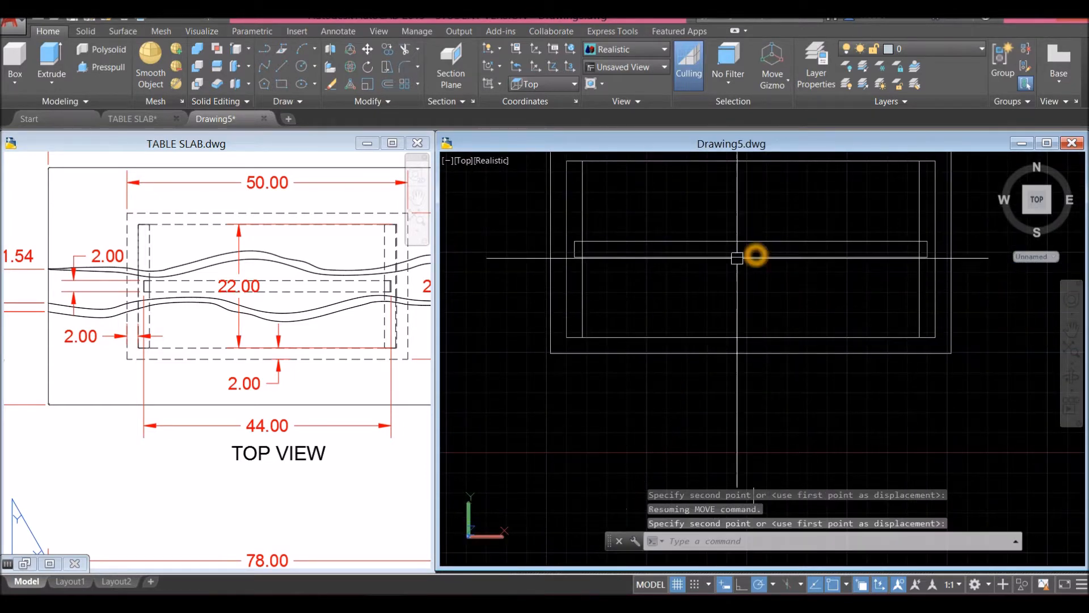
# Switch Drawing5 to the SW Isometric view and select the tabletop outline.
pyautogui.scroll(-4, 675, 293)
pyautogui.moveTo(675, 292); pyautogui.dragTo(821, 333, button='middle')
pyautogui.moveTo(749, 316); pyautogui.dragTo(769, 306, button='middle')
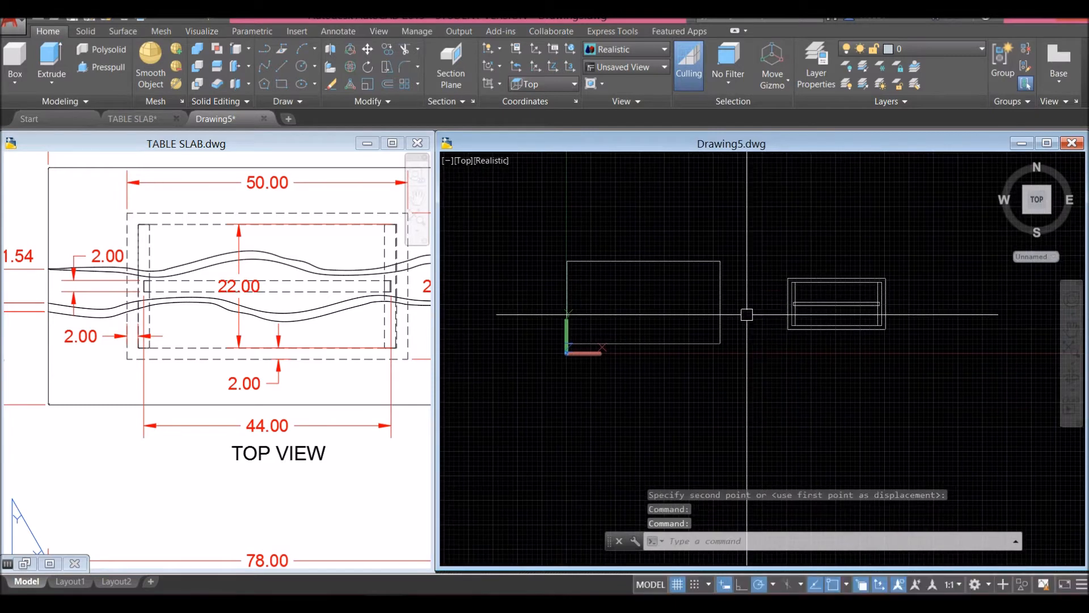
pyautogui.click(465, 161)
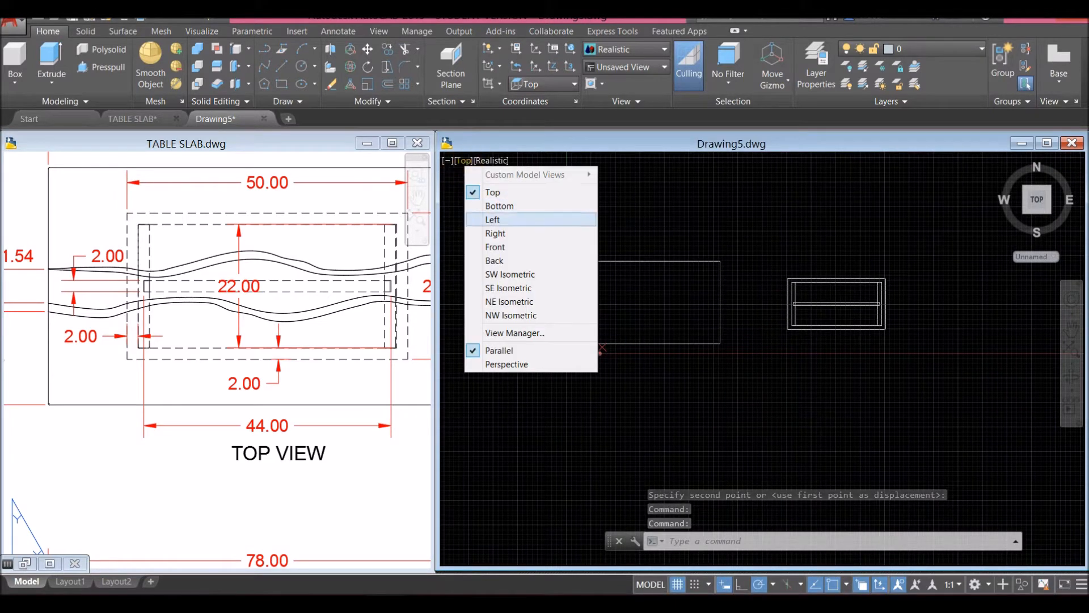
pyautogui.click(499, 274)
pyautogui.moveTo(584, 287); pyautogui.dragTo(582, 288, button='middle')
pyautogui.press('Escape')
pyautogui.scroll(2, 574, 326)
pyautogui.click(581, 321)
pyautogui.click(562, 293)
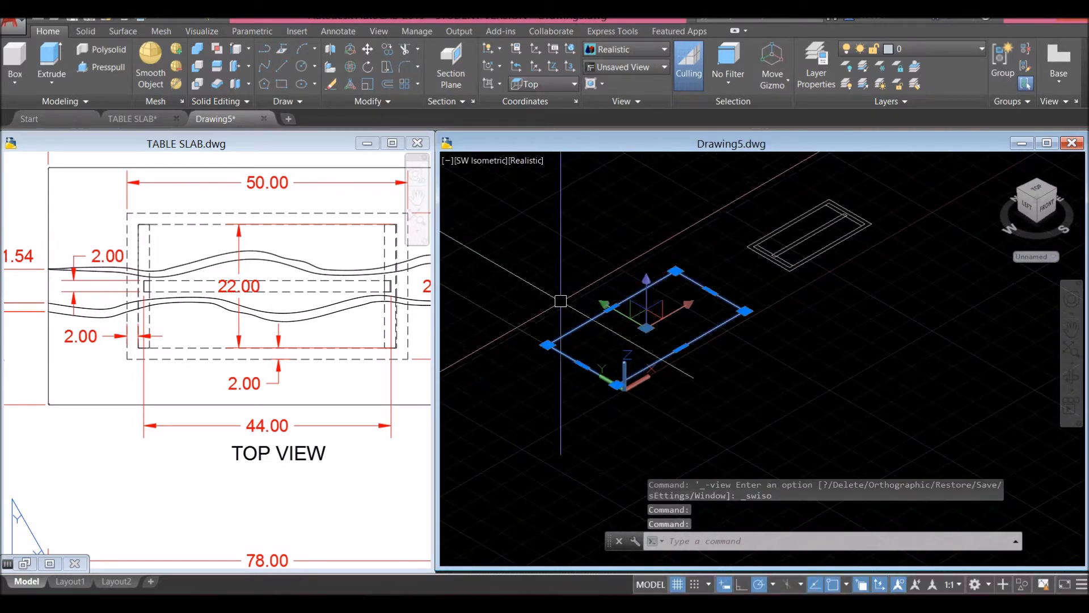
# Examine the front and side views in TABLE SLAB for the tabletop and support thicknesses.
pyautogui.click(342, 462)
pyautogui.scroll(-4, 343, 443)
pyautogui.moveTo(335, 437); pyautogui.dragTo(309, 308, button='middle')
pyautogui.scroll(2, 329, 431)
pyautogui.scroll(1, 368, 415)
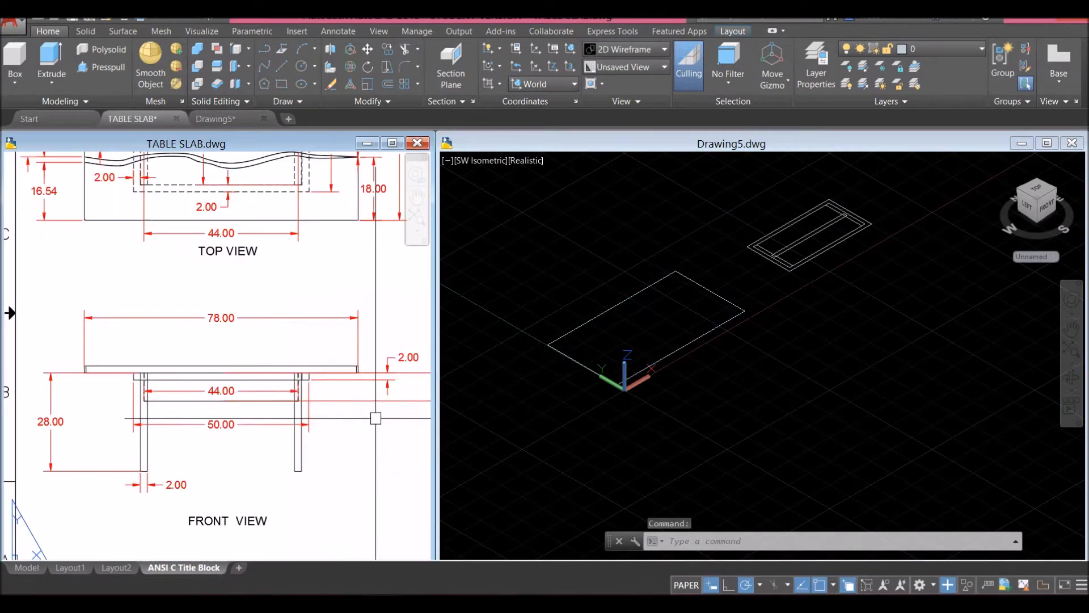
pyautogui.moveTo(367, 415); pyautogui.dragTo(53, 413, button='middle')
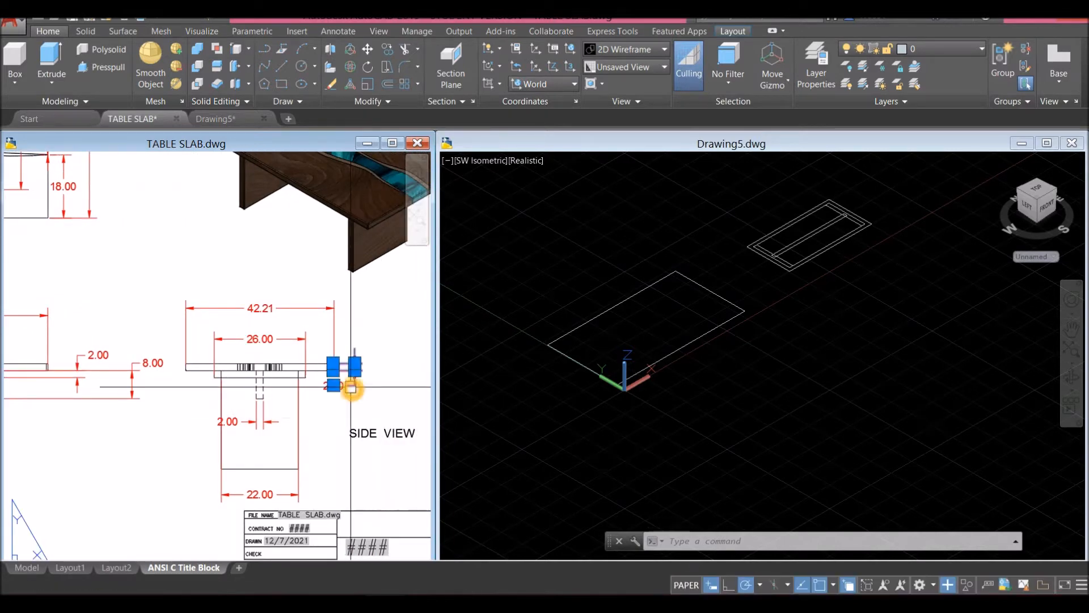
# Extrude the tabletop outline in Drawing5 into a solid slab.
pyautogui.press('Escape')
pyautogui.scroll(-5, 334, 424)
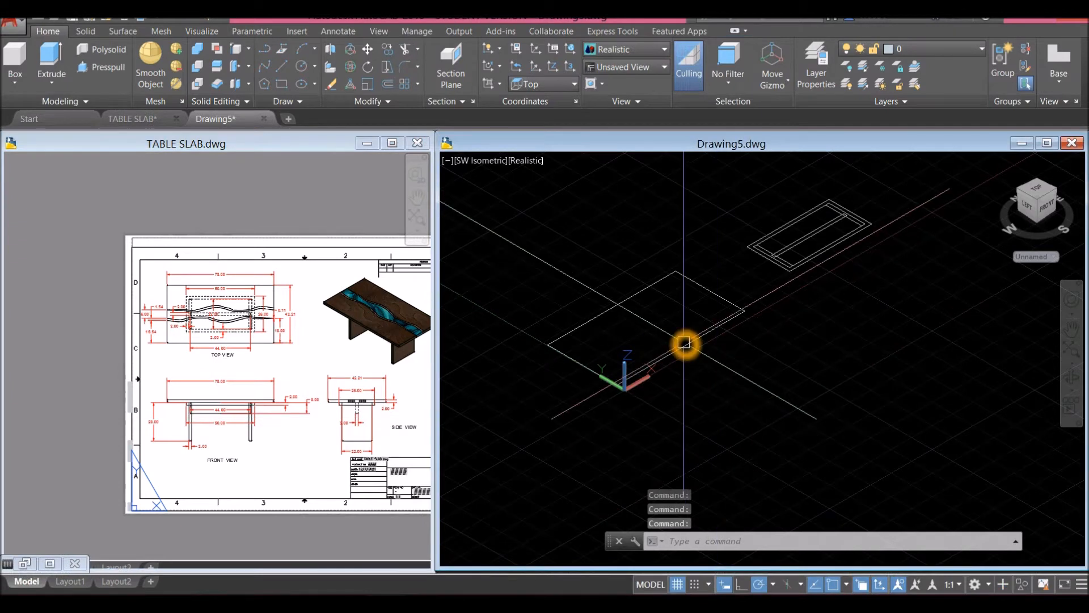
pyautogui.click(686, 343)
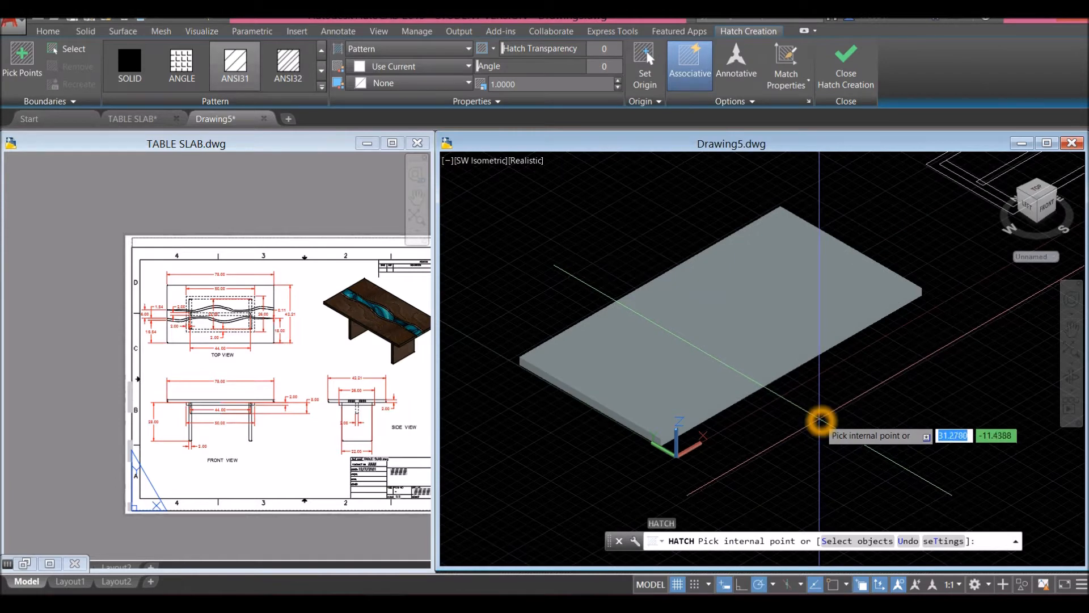
# Change Drawing5's visual style to X-Ray.
pyautogui.press('Escape')
pyautogui.click(534, 160)
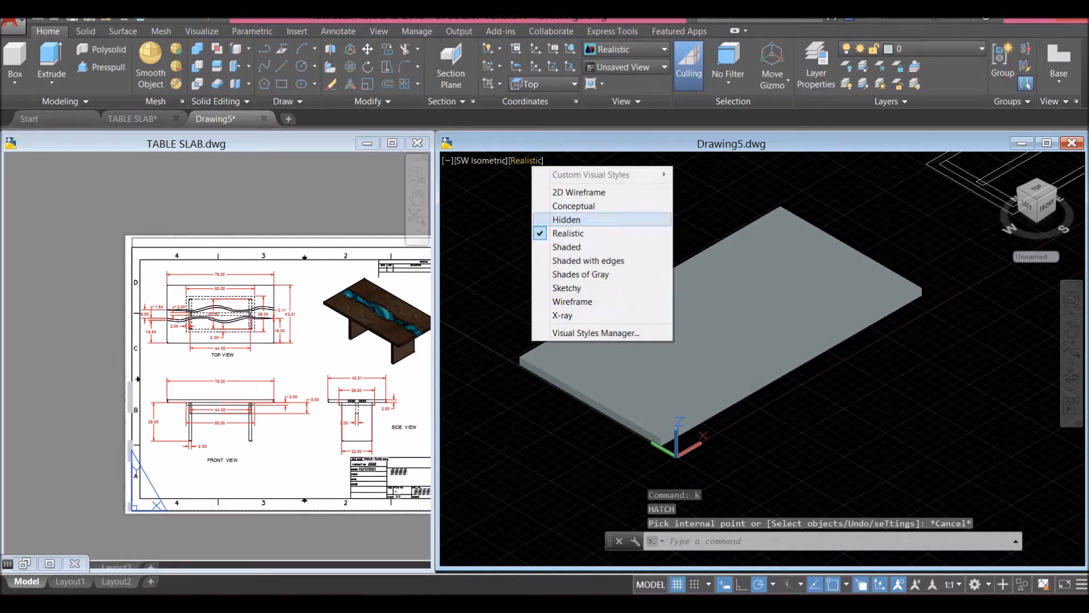
pyautogui.click(563, 315)
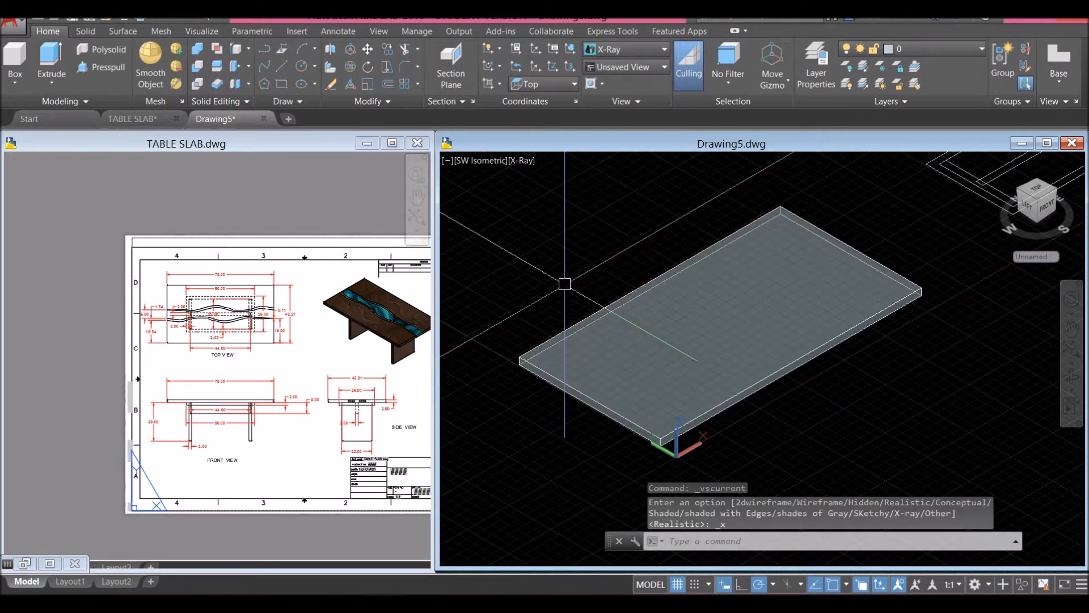
# Draw a lengthwise centre line on the slab's top face between the midpoints of its two short edges.
pyautogui.write('l')
pyautogui.press('Return')
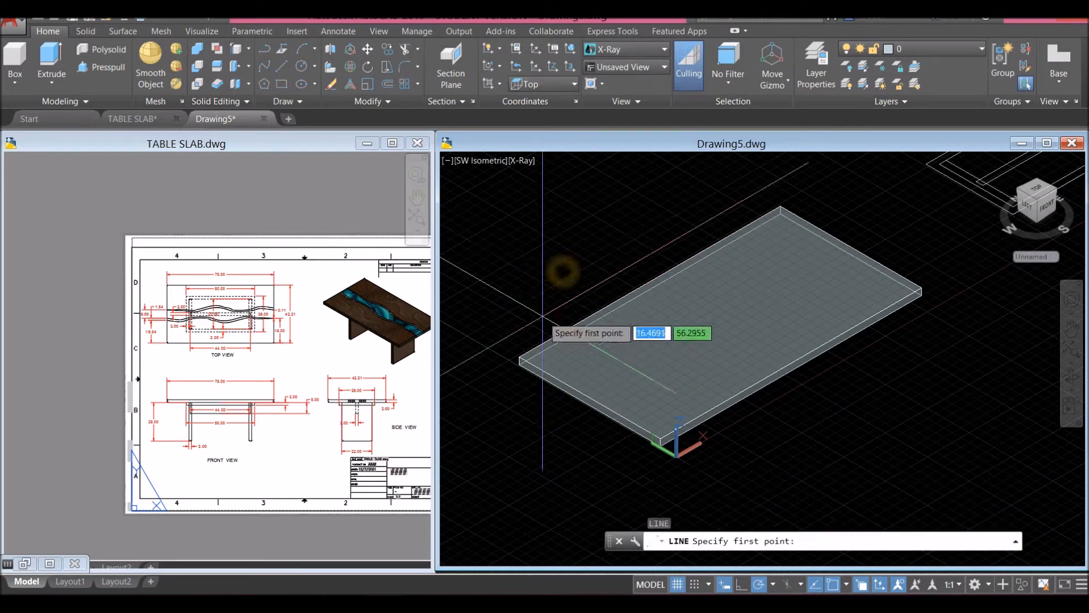
pyautogui.click(594, 397)
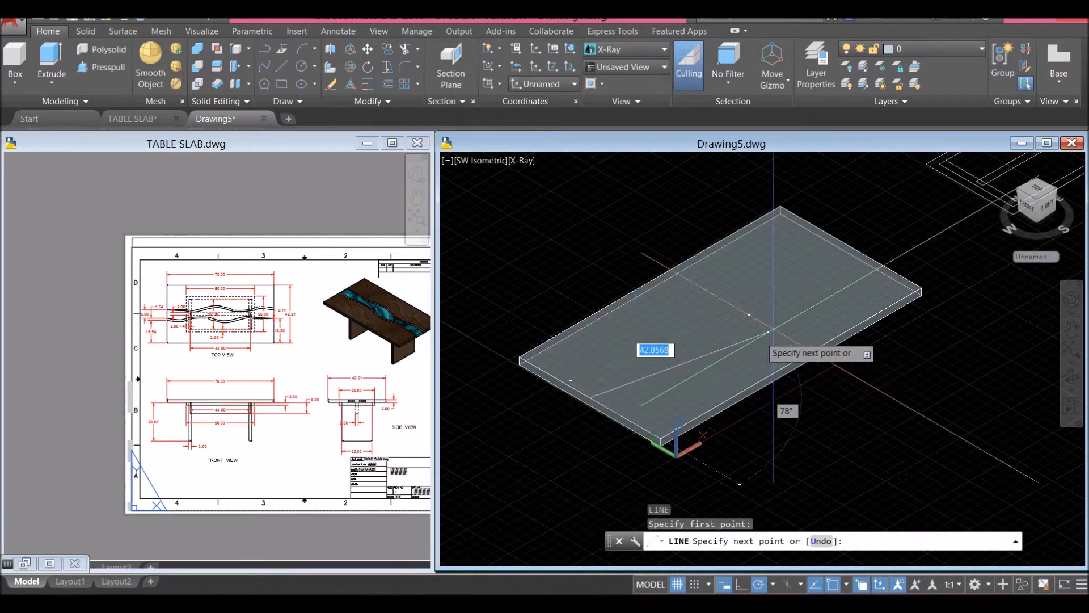
pyautogui.click(851, 246)
pyautogui.rightClick(855, 209)
pyautogui.click(873, 213)
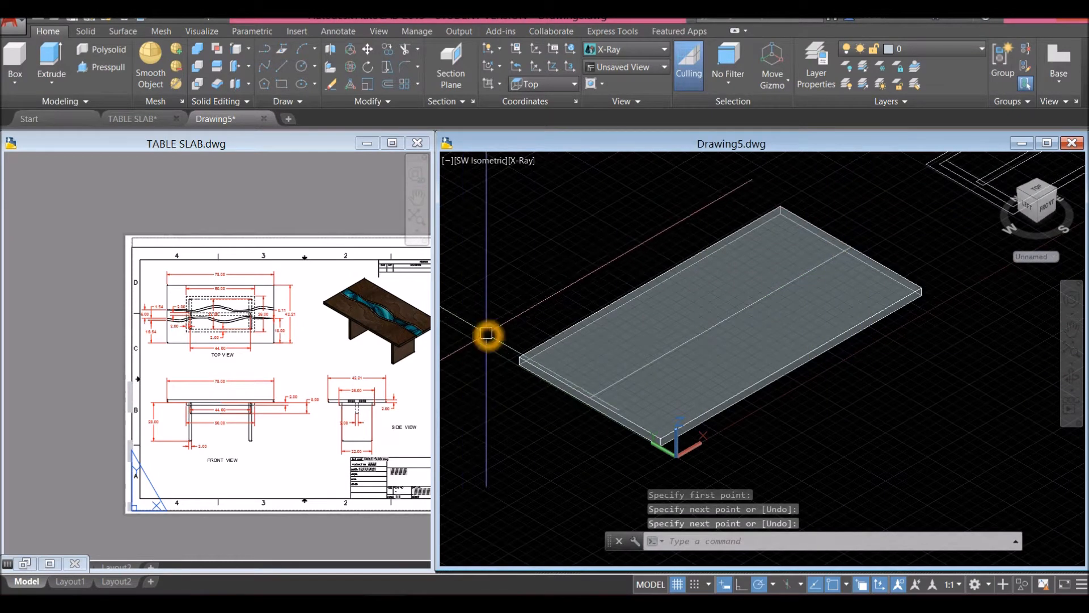
# Examine the river strip across the tabletop in TABLE SLAB's isometric view and in its rendered 3D model.
pyautogui.click(116, 372)
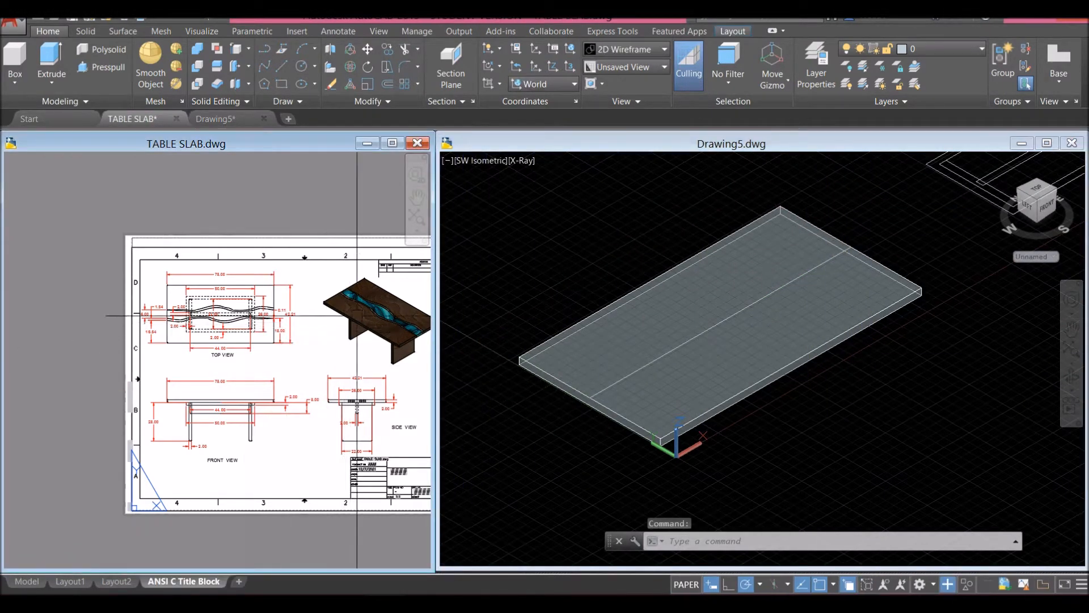
pyautogui.scroll(10, 357, 316)
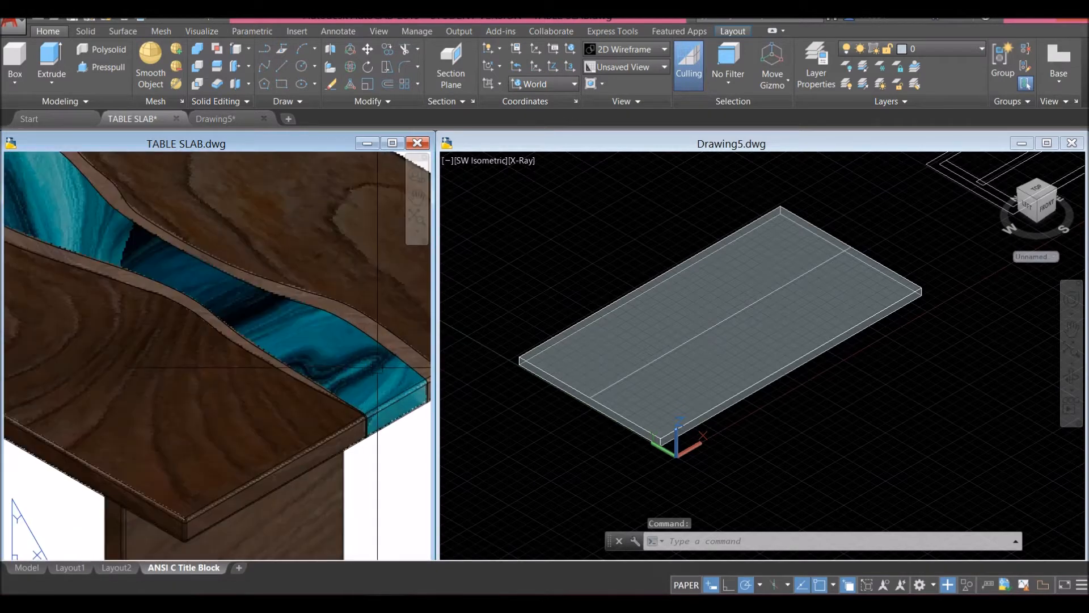
pyautogui.click(393, 394)
pyautogui.scroll(-8, 393, 393)
pyautogui.press('Escape')
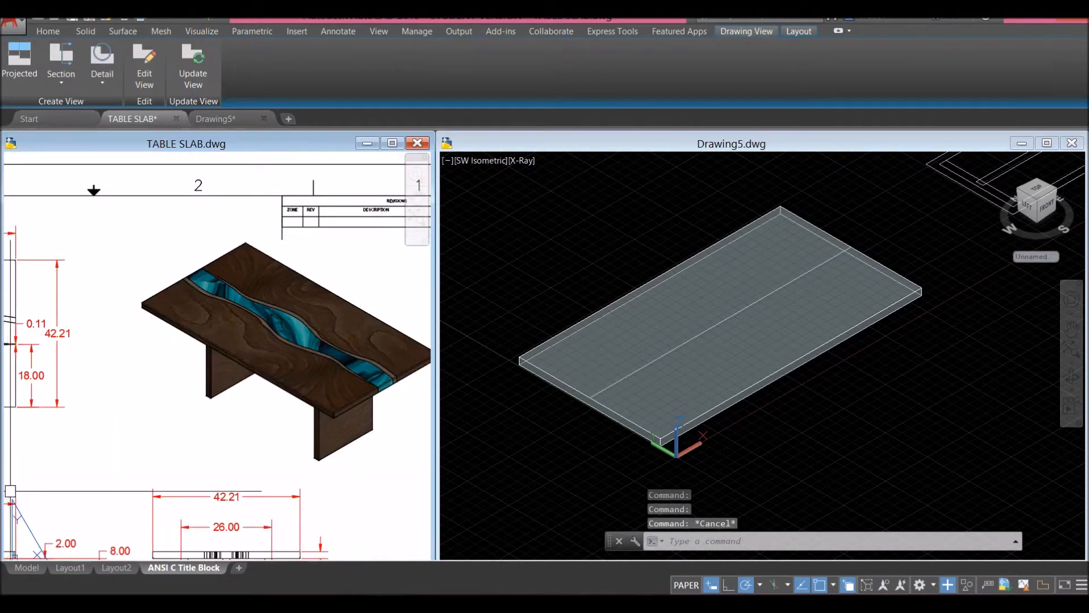
pyautogui.click(27, 567)
pyautogui.click(108, 332)
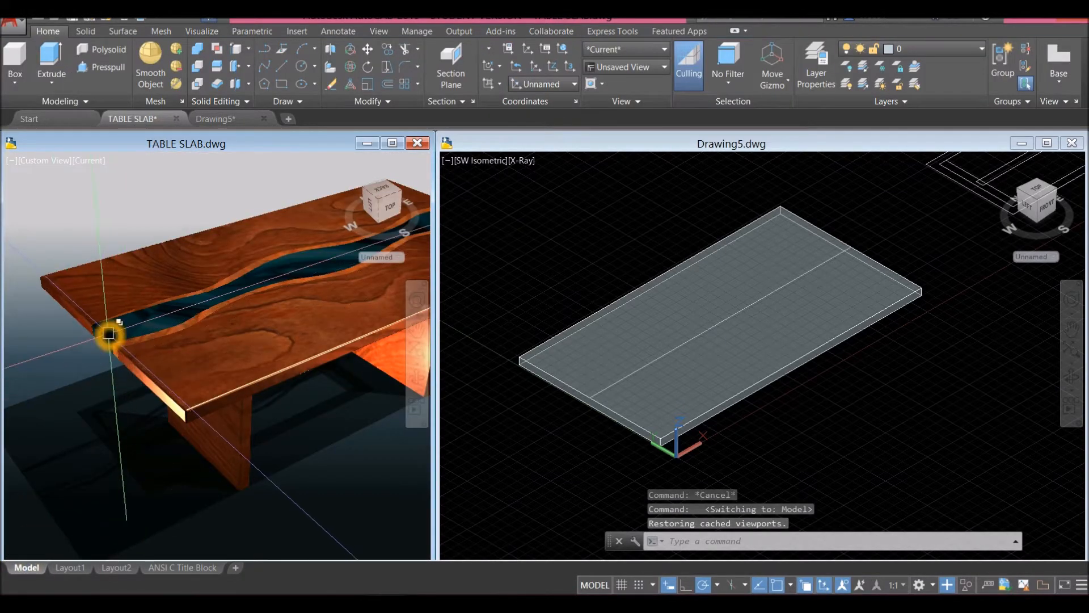
pyautogui.press('Escape')
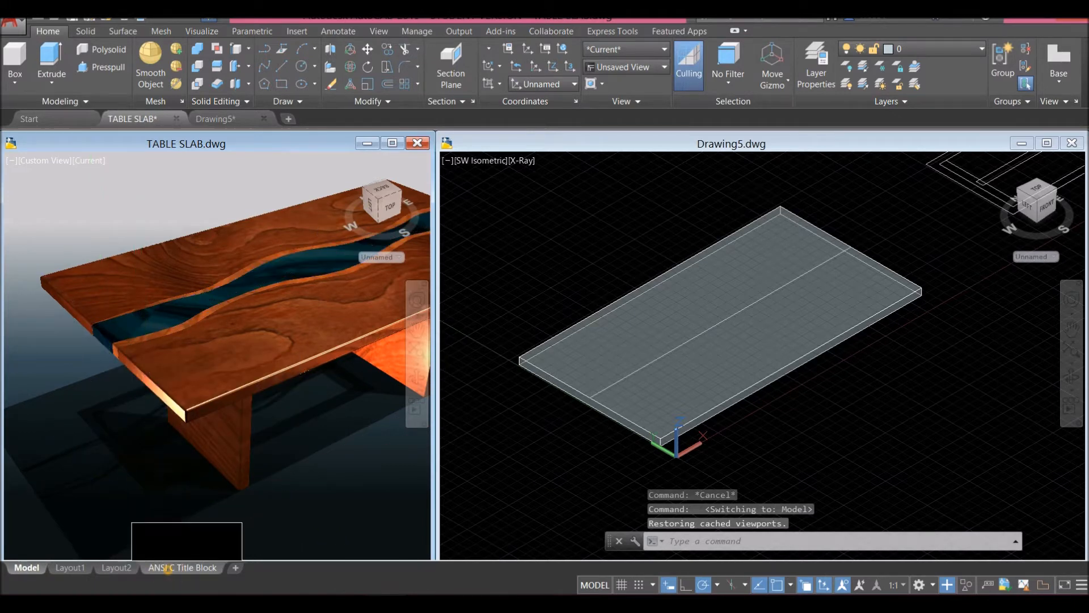
pyautogui.click(182, 568)
# Switch Drawing5 to the Top view with the Wireframe visual style.
pyautogui.click(516, 481)
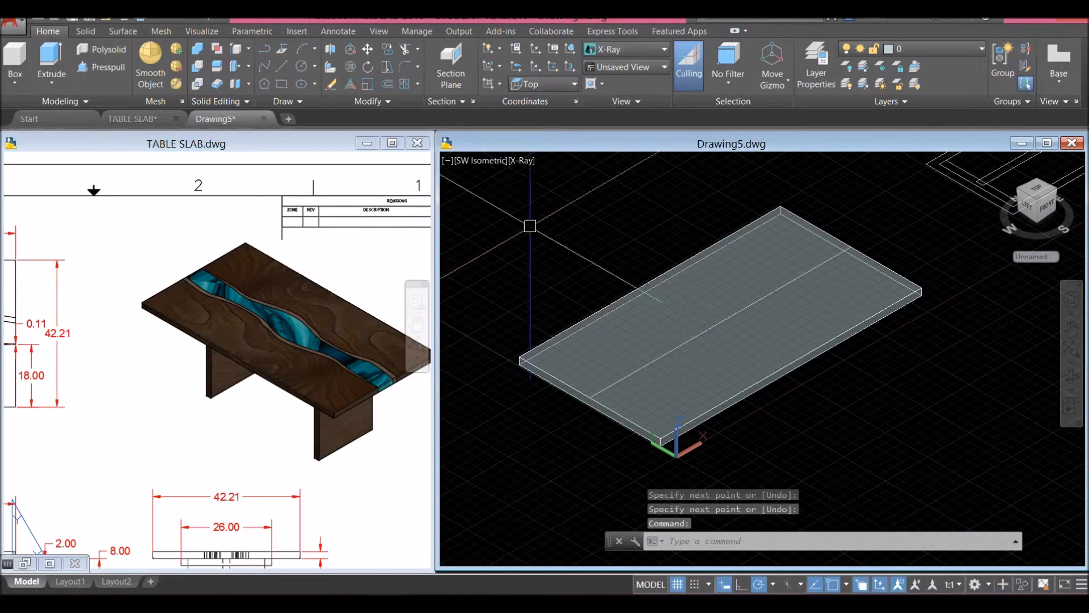
pyautogui.click(483, 161)
pyautogui.click(506, 189)
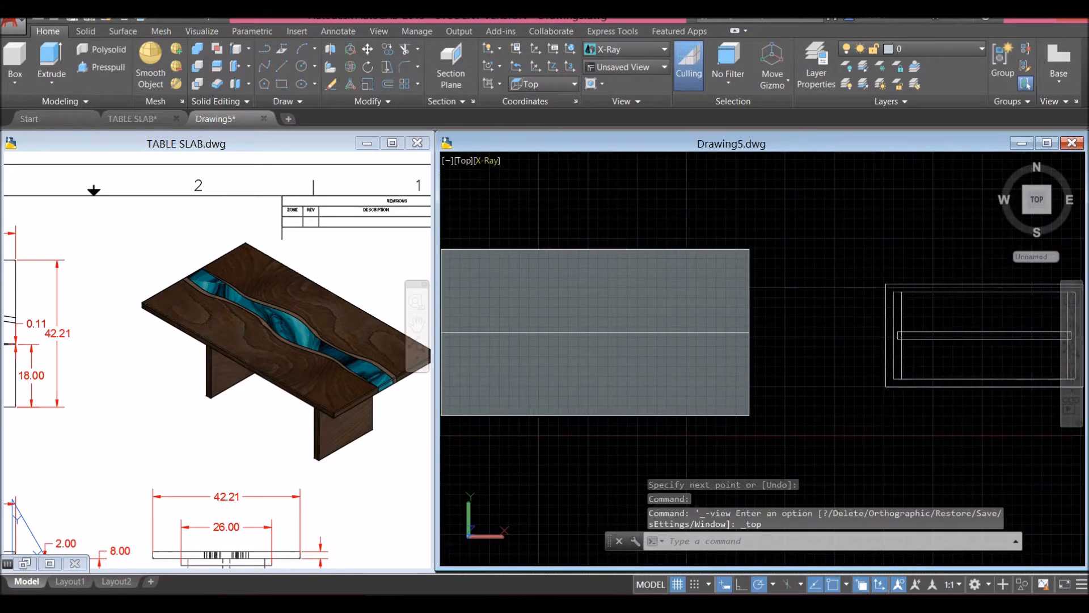
pyautogui.click(491, 160)
pyautogui.click(532, 301)
pyautogui.scroll(-3, 535, 304)
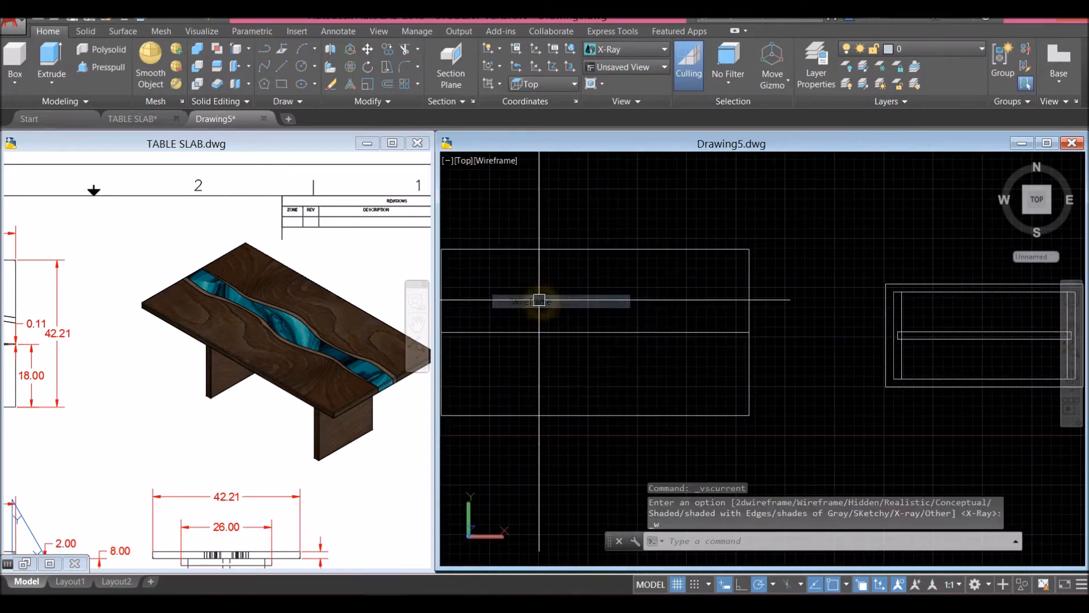
pyautogui.moveTo(535, 304); pyautogui.dragTo(596, 311, button='middle')
# Examine the dimensions of the river strip at the tabletop's end in TABLE SLAB's top view.
pyautogui.click(224, 425)
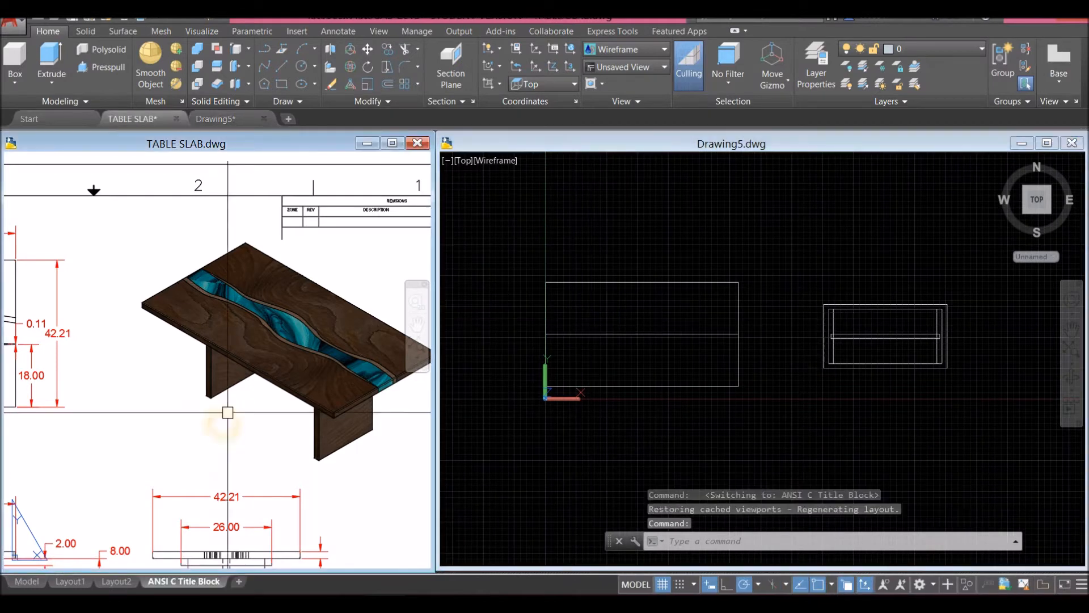
pyautogui.scroll(6, 229, 359)
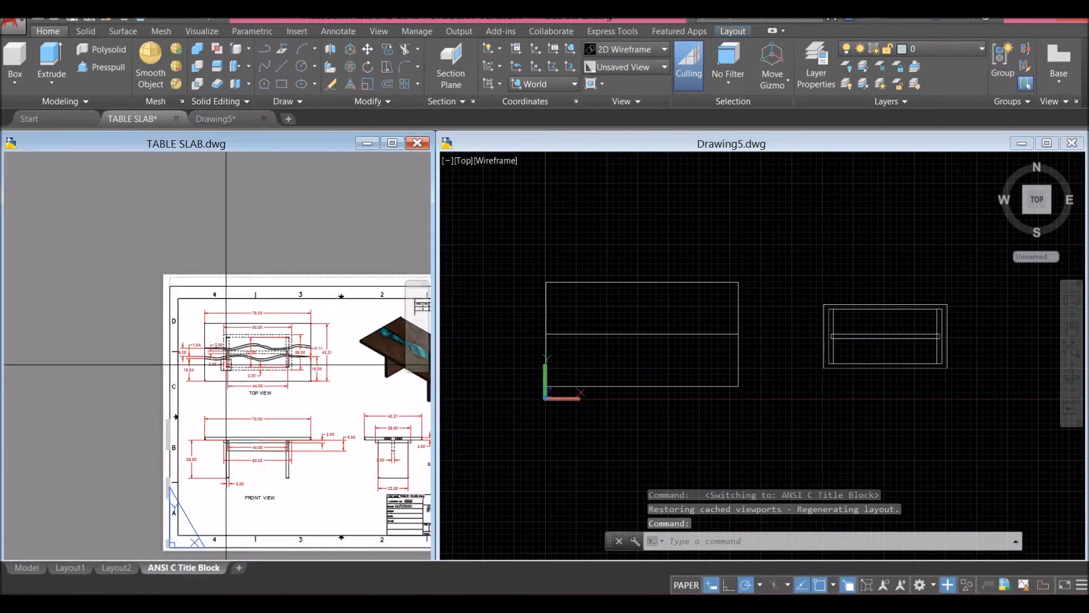
pyautogui.scroll(3, 143, 359)
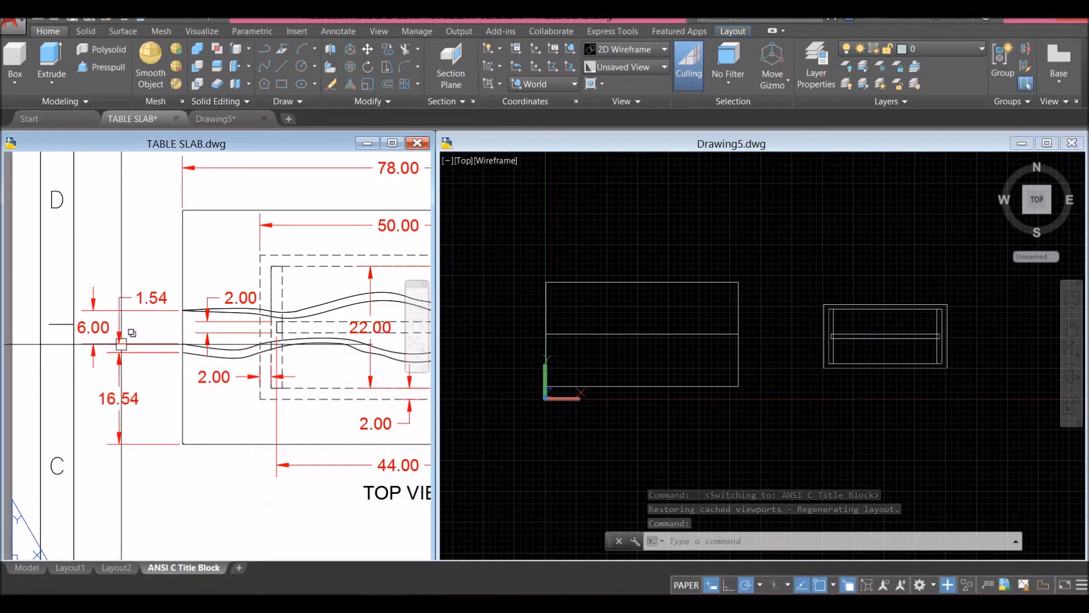
pyautogui.click(93, 310)
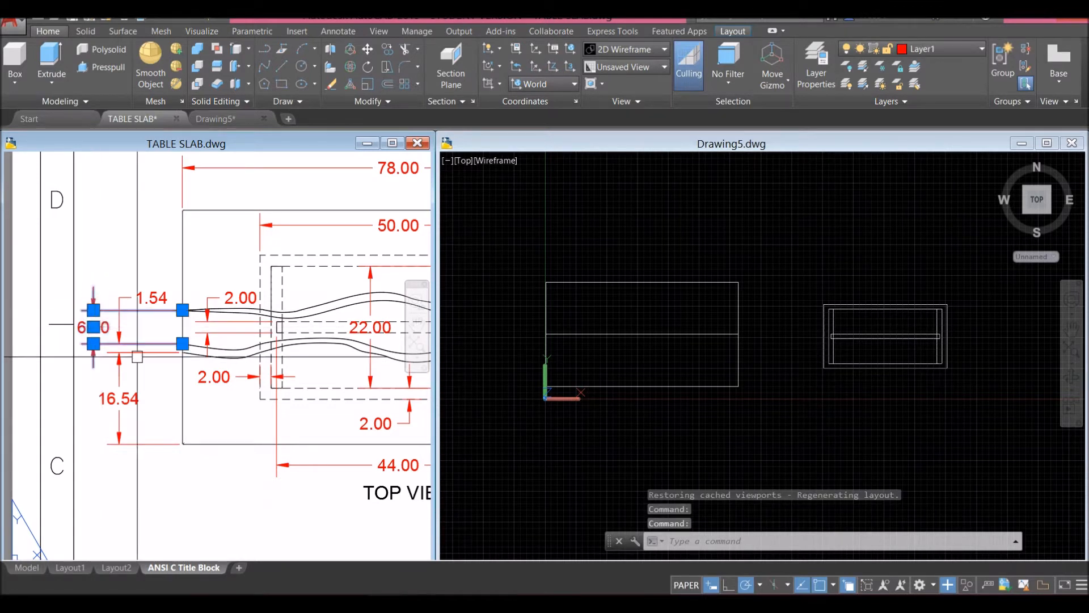
pyautogui.press('Escape')
# Offset the tabletop's centre line by 3 units to both sides in Drawing5 and delete the original centre line.
pyautogui.click(552, 442)
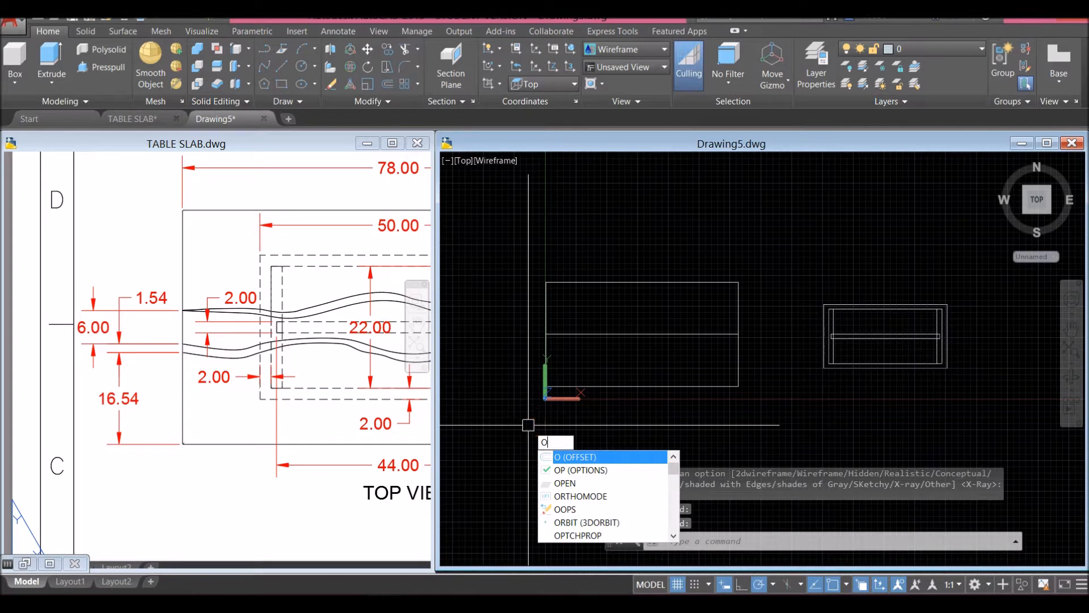
pyautogui.press('Return')
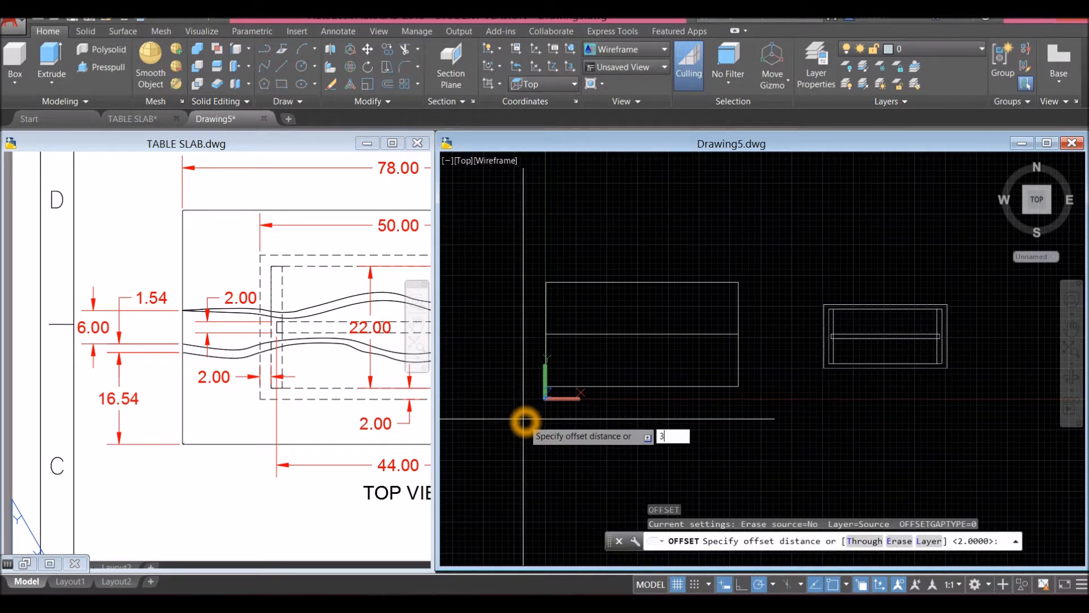
pyautogui.press('Return')
pyautogui.click(584, 334)
pyautogui.click(594, 311)
pyautogui.click(594, 335)
pyautogui.click(593, 335)
pyautogui.click(584, 346)
pyautogui.scroll(3, 575, 345)
pyautogui.rightClick(577, 348)
pyautogui.click(595, 355)
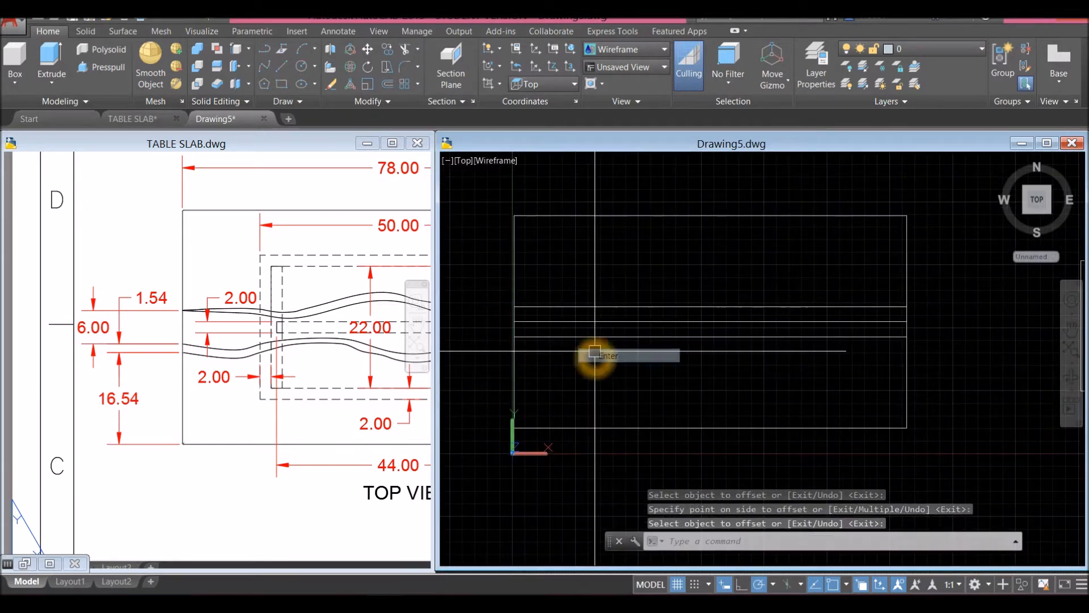
pyautogui.click(588, 322)
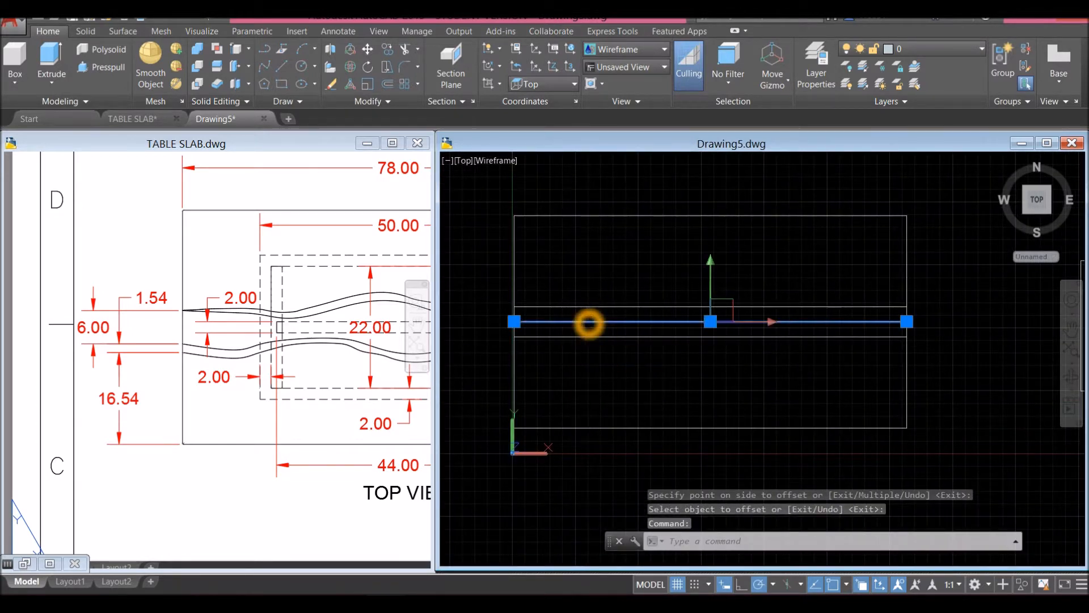
pyautogui.press('Delete')
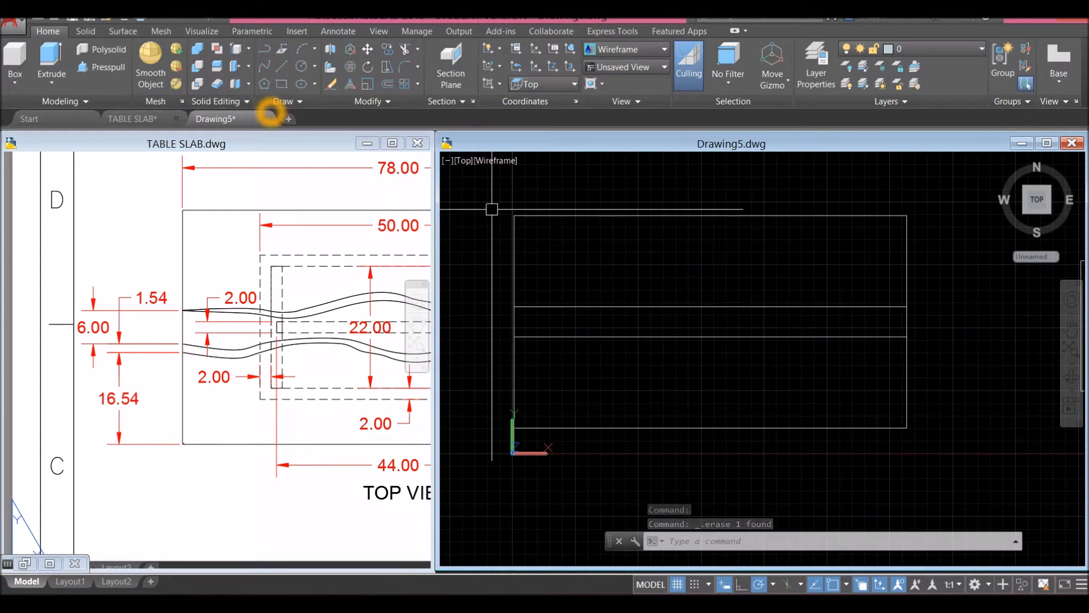
# Examine the shape of the wavy river edges in TABLE SLAB's top view.
pyautogui.click(249, 291)
pyautogui.hscroll(3, 249, 291)
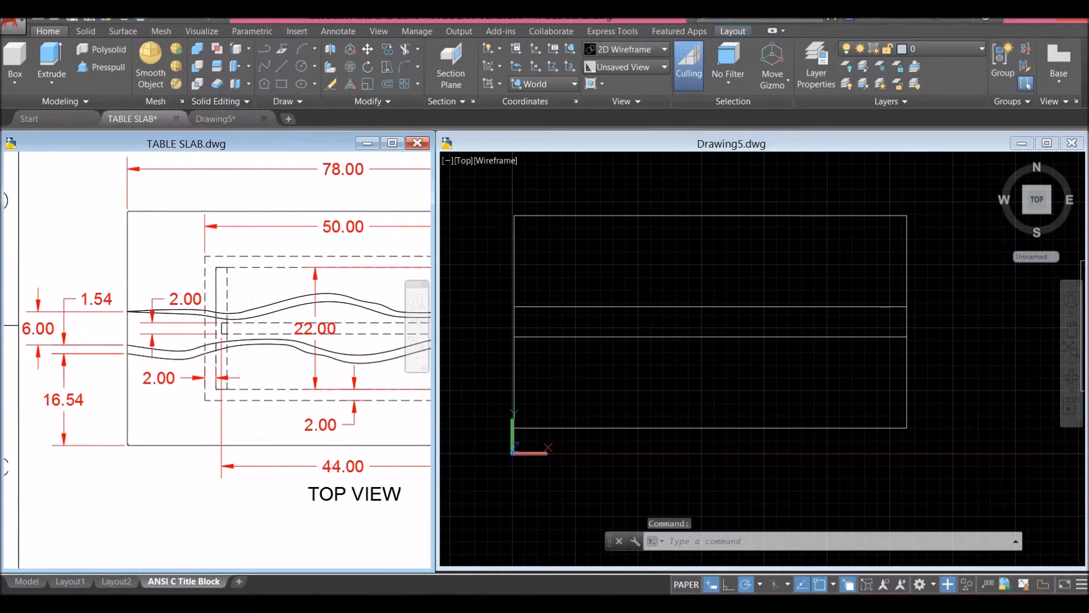
pyautogui.click(256, 298)
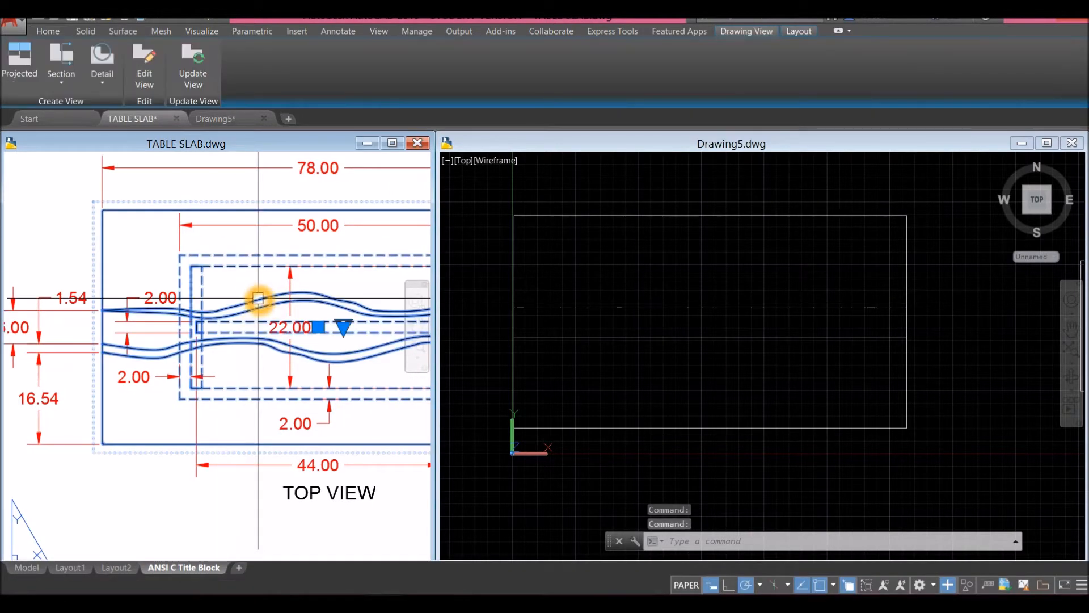
pyautogui.press('Escape')
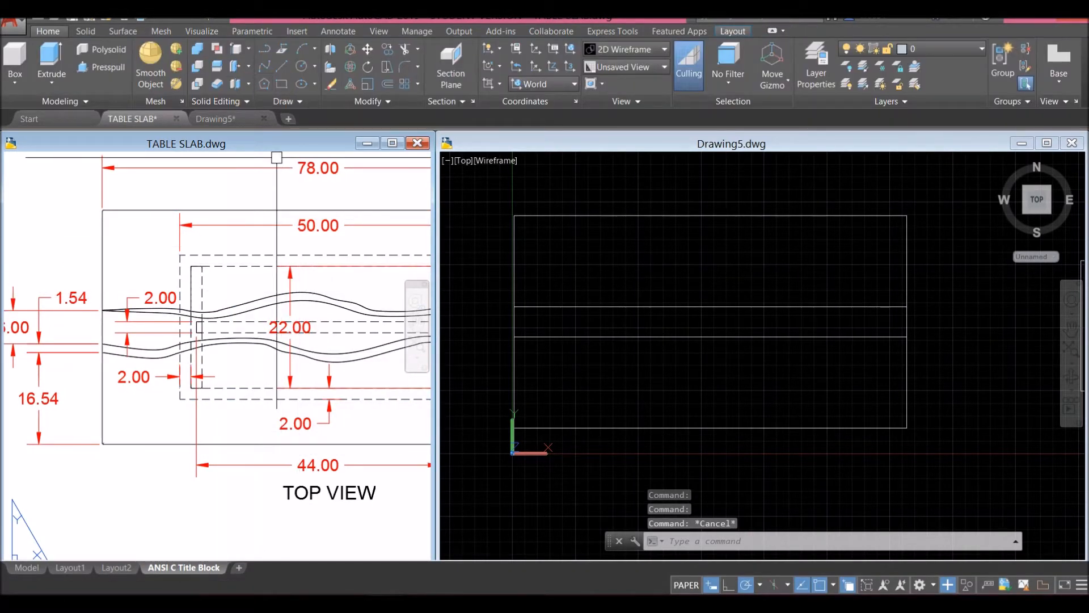
# Draw a wavy spline with seven fit points along the upper offset line, from its left endpoint to its right endpoint.
pyautogui.click(264, 67)
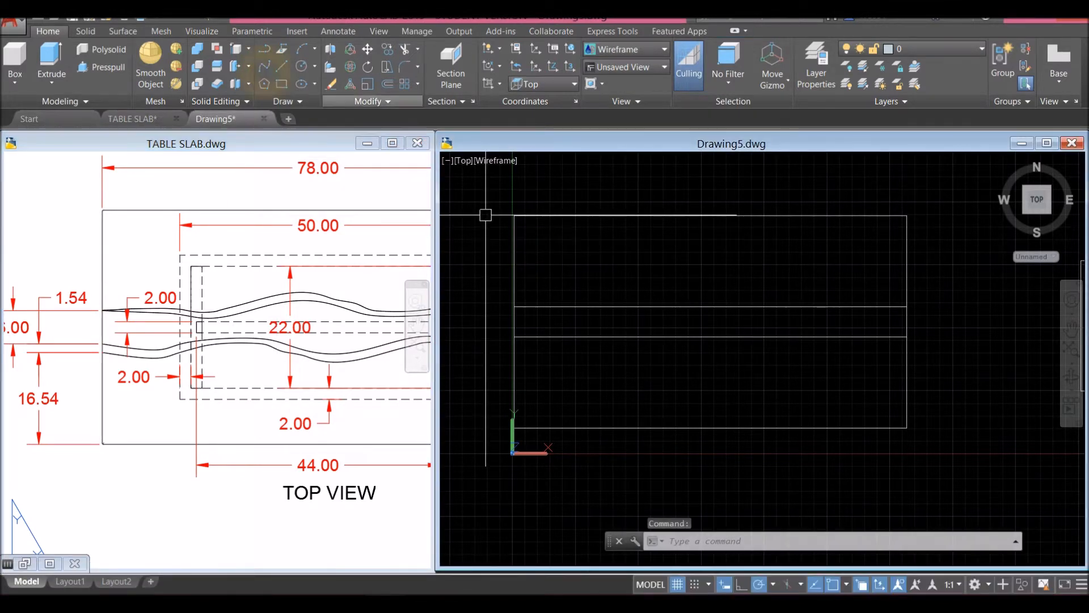
pyautogui.click(264, 68)
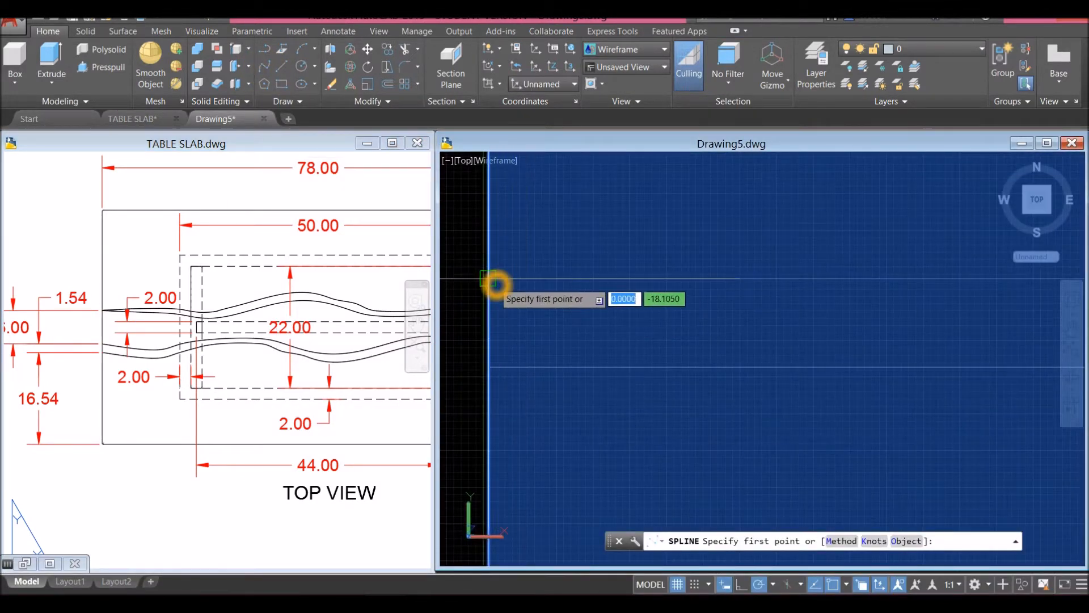
pyautogui.click(488, 279)
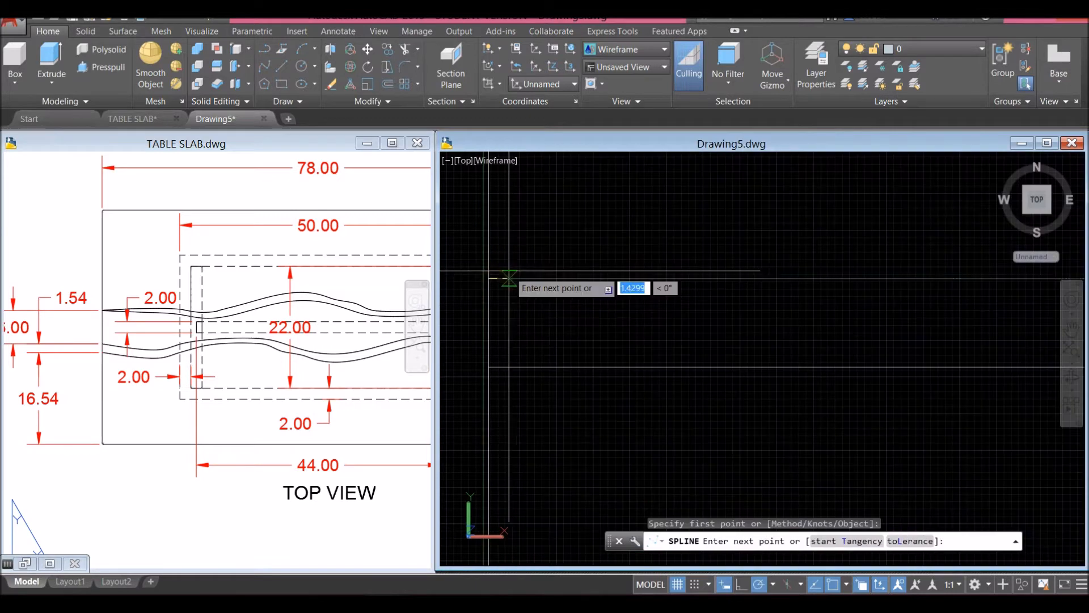
pyautogui.click(575, 245)
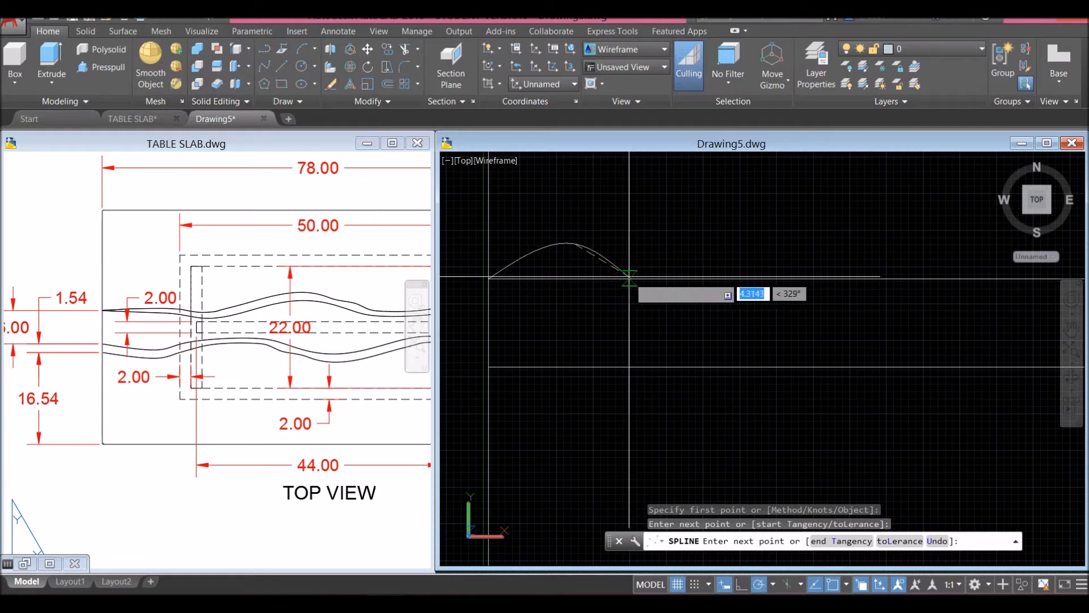
pyautogui.click(631, 276)
pyautogui.click(755, 234)
pyautogui.scroll(-5, 755, 235)
pyautogui.moveTo(753, 239); pyautogui.dragTo(578, 247, button='middle')
pyautogui.click(657, 213)
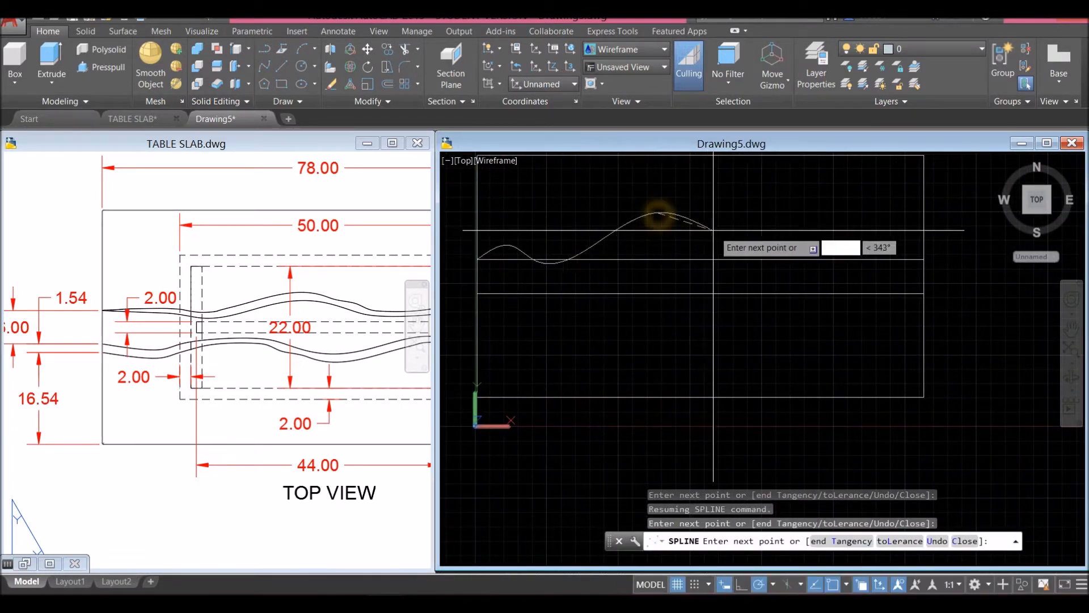
pyautogui.click(773, 259)
pyautogui.click(830, 238)
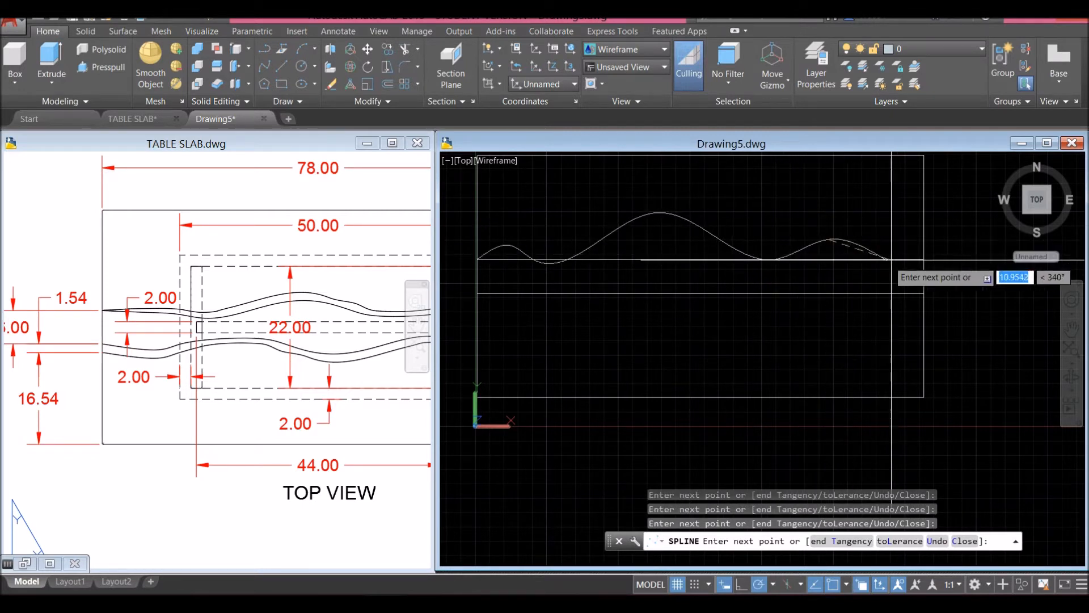
pyautogui.click(929, 262)
pyautogui.rightClick(846, 219)
pyautogui.click(876, 225)
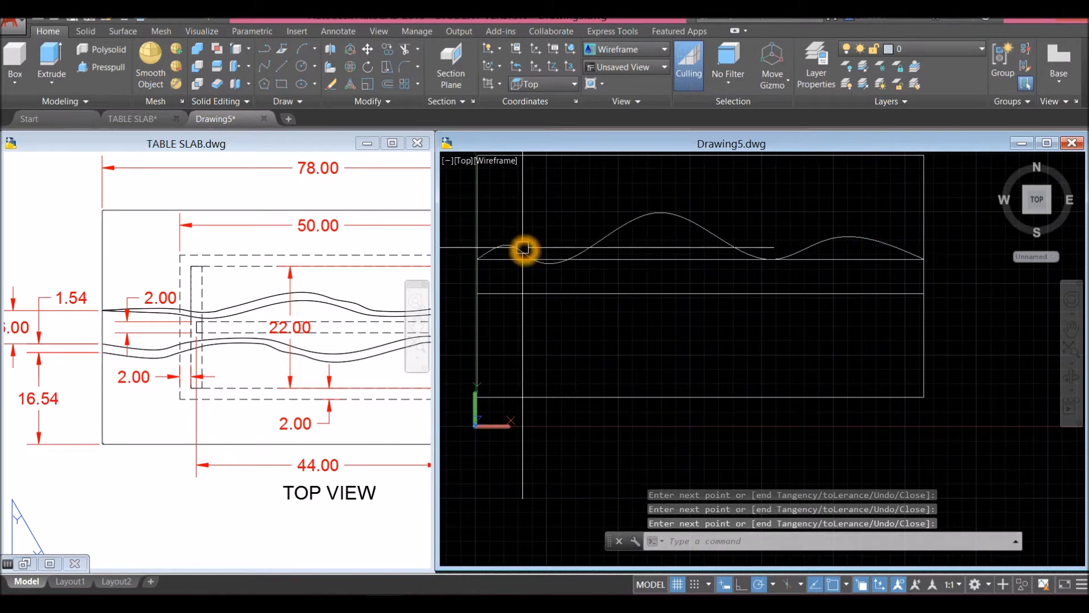
# Show the upper spline's control vertices and raise the vertex at its first trough, moving it slightly right.
pyautogui.click(523, 247)
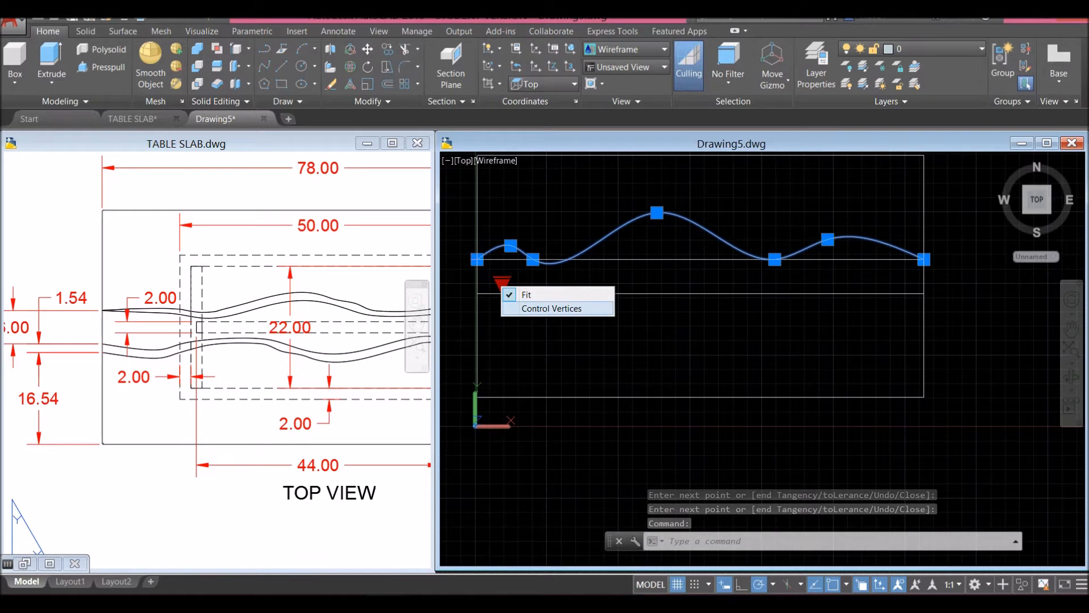
pyautogui.click(532, 308)
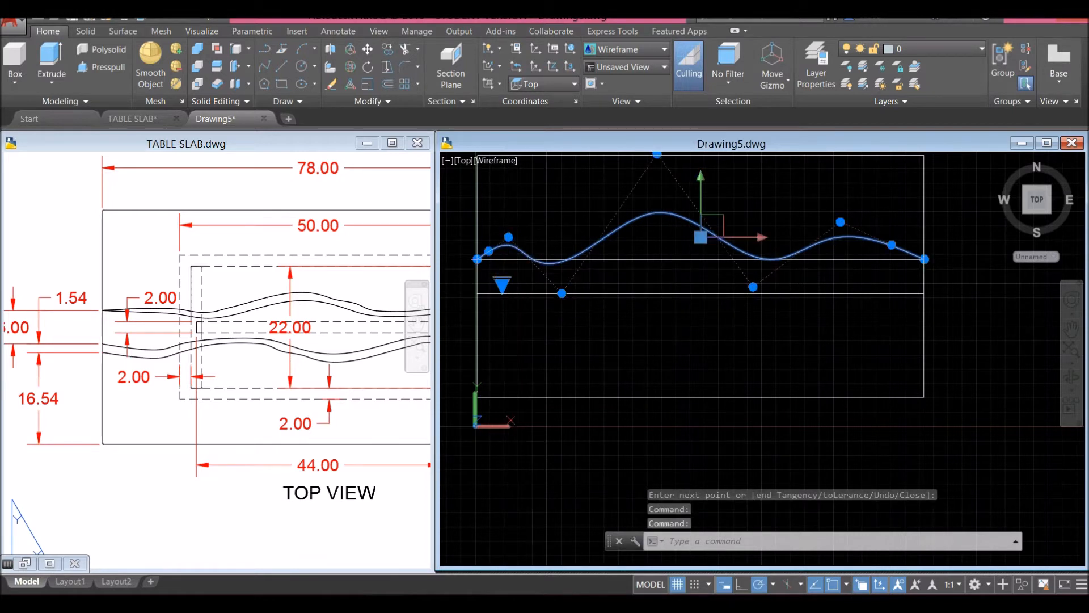
pyautogui.moveTo(508, 273); pyautogui.dragTo(538, 304, button='middle')
pyautogui.click(590, 323)
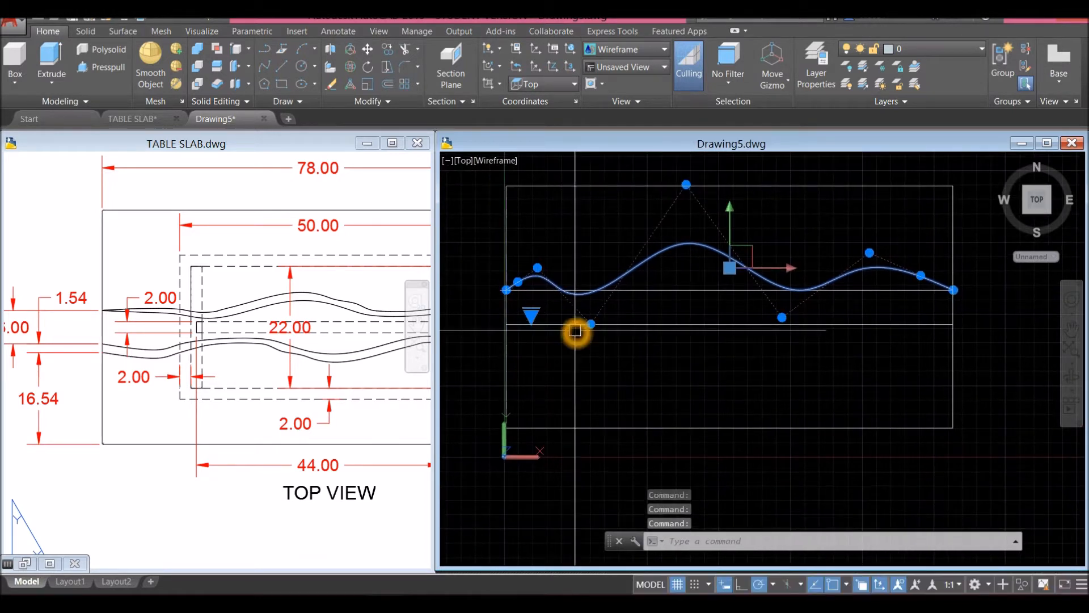
pyautogui.click(608, 301)
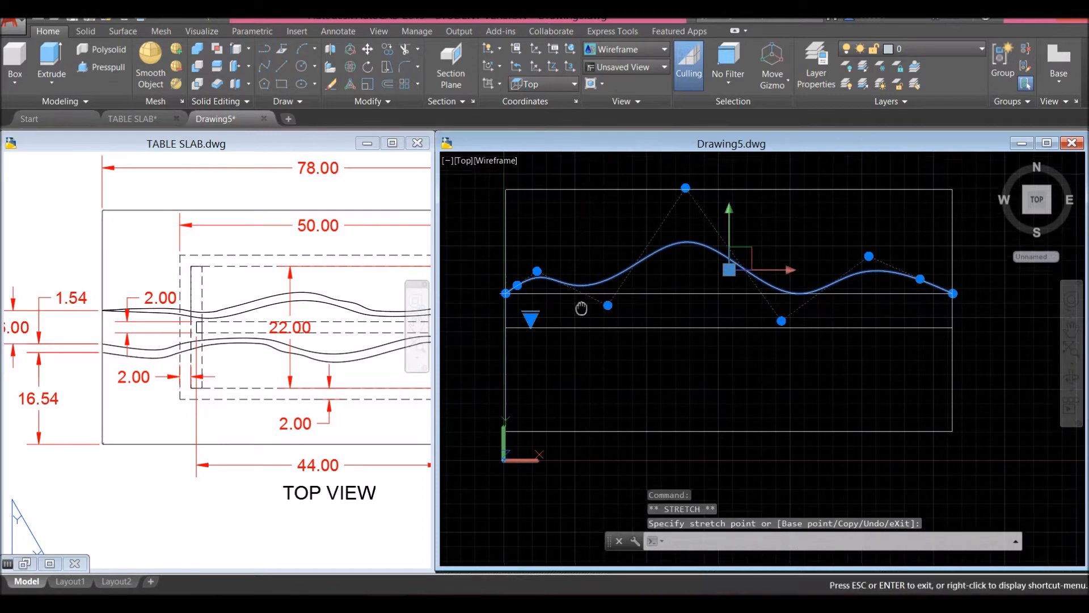
# Lower the control vertex at the upper spline's first crest and shift the first trough's vertex slightly right.
pyautogui.scroll(3, 547, 304)
pyautogui.click(513, 250)
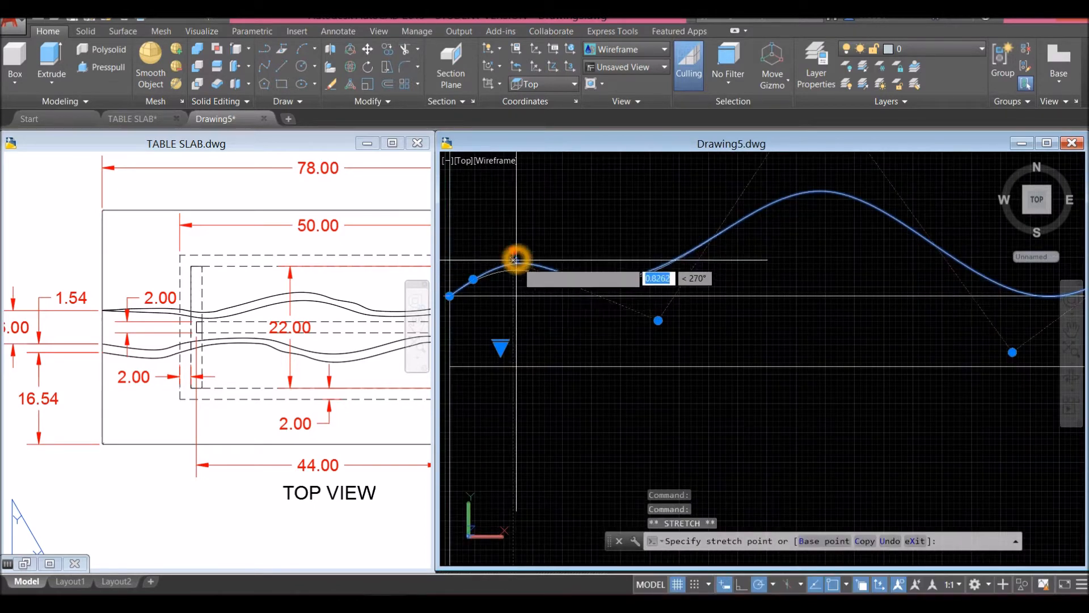
pyautogui.click(525, 263)
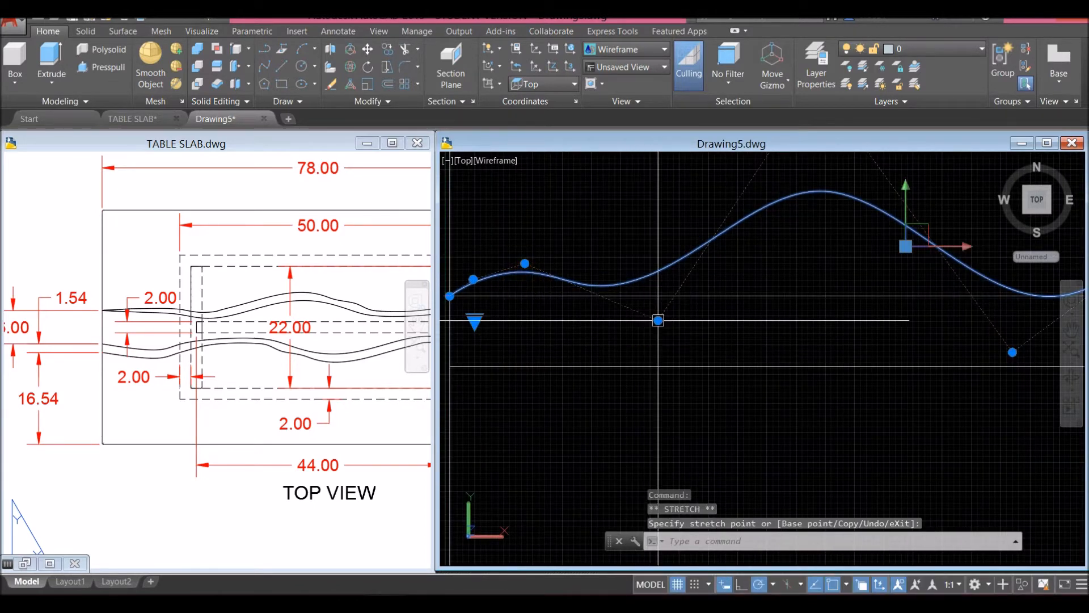
pyautogui.click(658, 320)
pyautogui.click(680, 319)
pyautogui.scroll(-2, 623, 303)
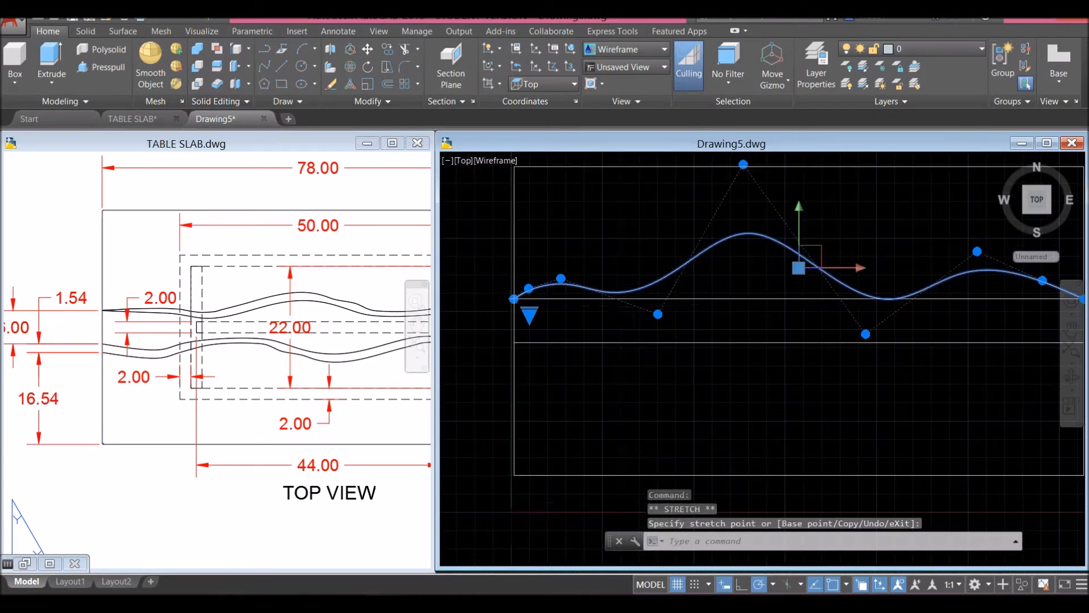
# Lower the control vertex above the upper spline's large crest and raise the vertex at its second trough.
pyautogui.scroll(-2, 616, 303)
pyautogui.click(695, 218)
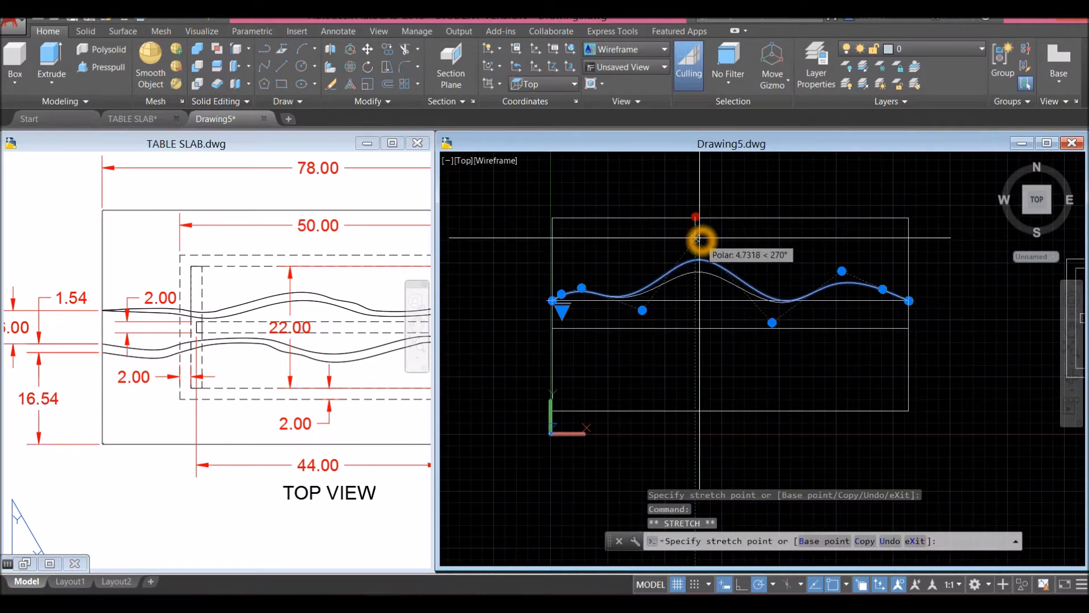
pyautogui.click(695, 238)
pyautogui.click(772, 322)
pyautogui.click(779, 312)
pyautogui.moveTo(716, 306); pyautogui.dragTo(676, 314, button='middle')
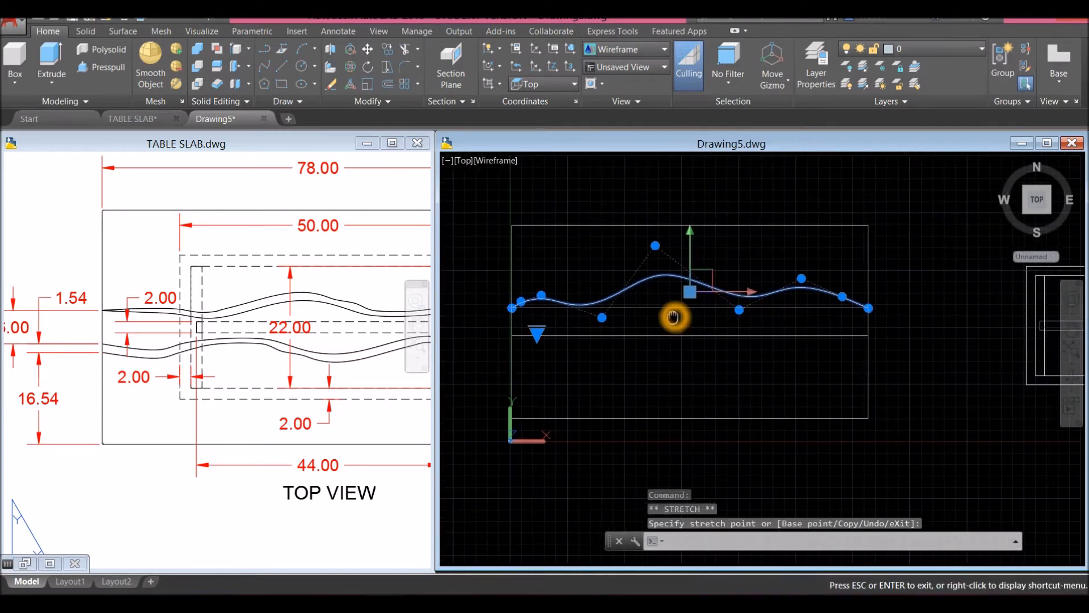
# Flatten the upper spline further by moving the large crest's control vertex down and right and lowering the last crest's vertex.
pyautogui.click(659, 250)
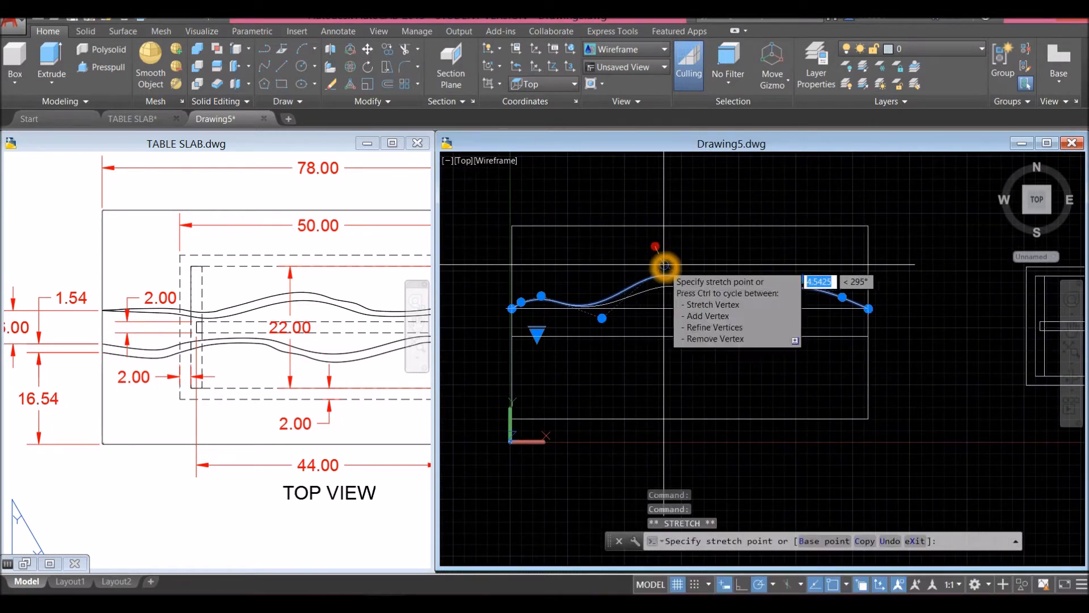
pyautogui.click(665, 266)
pyautogui.click(801, 278)
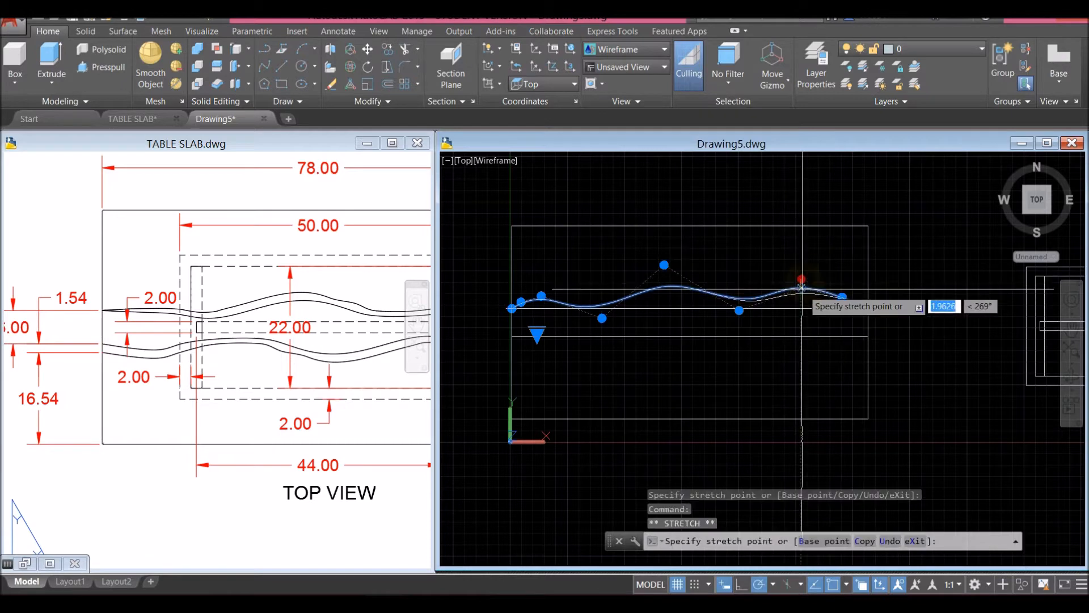
pyautogui.click(801, 288)
pyautogui.scroll(2, 694, 317)
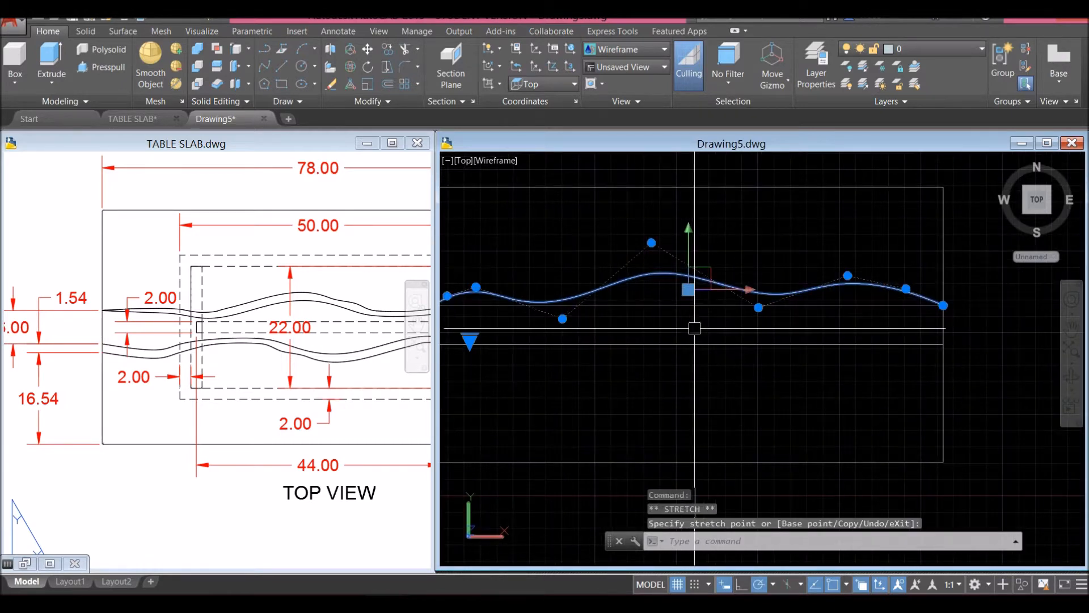
pyautogui.press('Escape')
pyautogui.scroll(-2, 675, 327)
pyautogui.middleClick(673, 329)
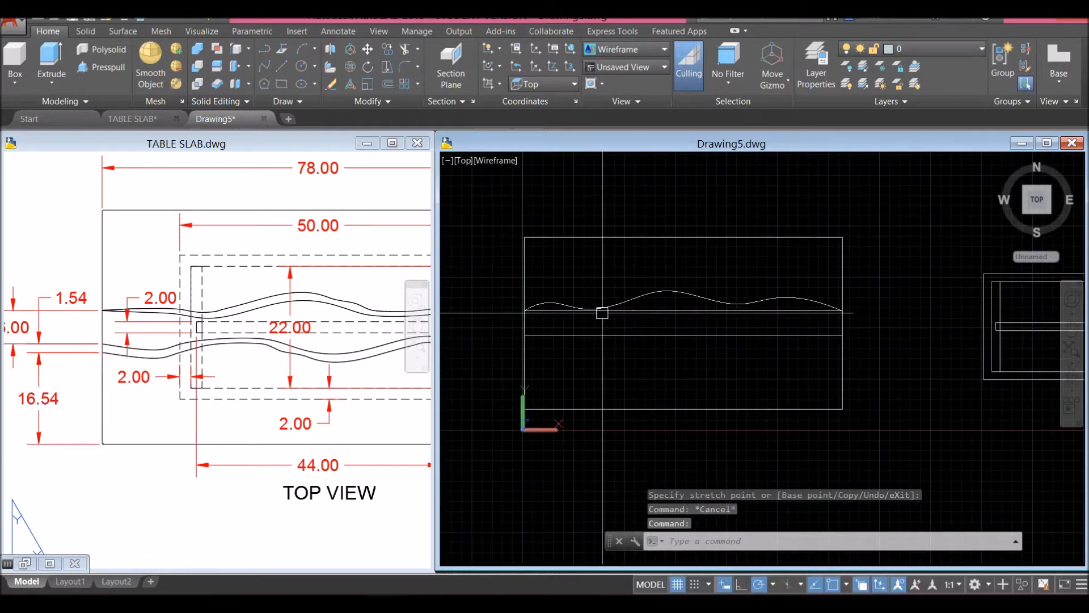
# Move the upper spline's first crest vertex down and right, and raise the first trough's vertex to the upper offset line.
pyautogui.scroll(3, 552, 306)
pyautogui.click(553, 306)
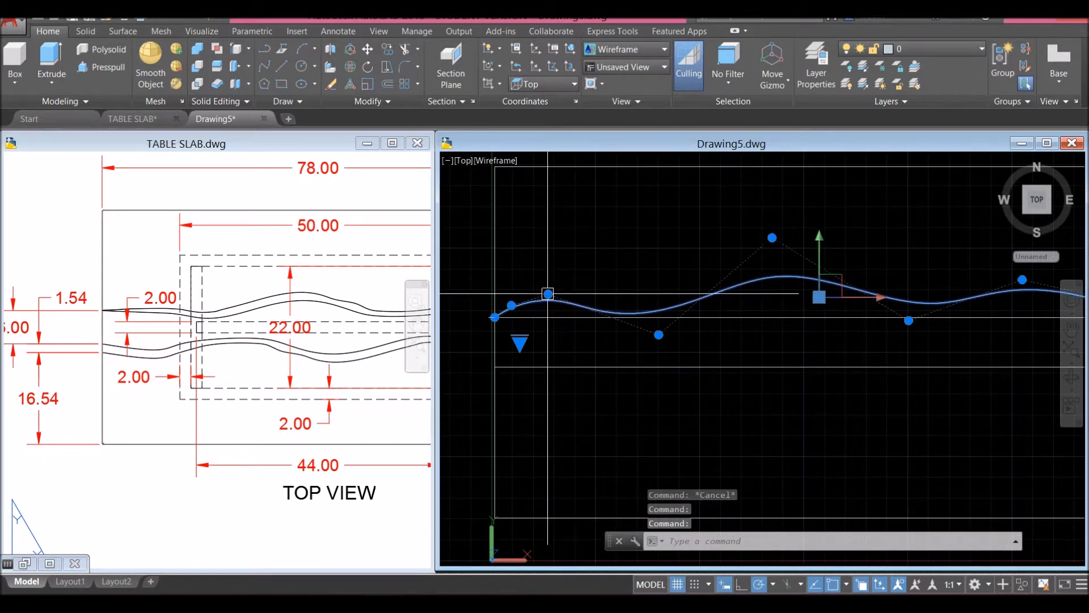
pyautogui.click(548, 293)
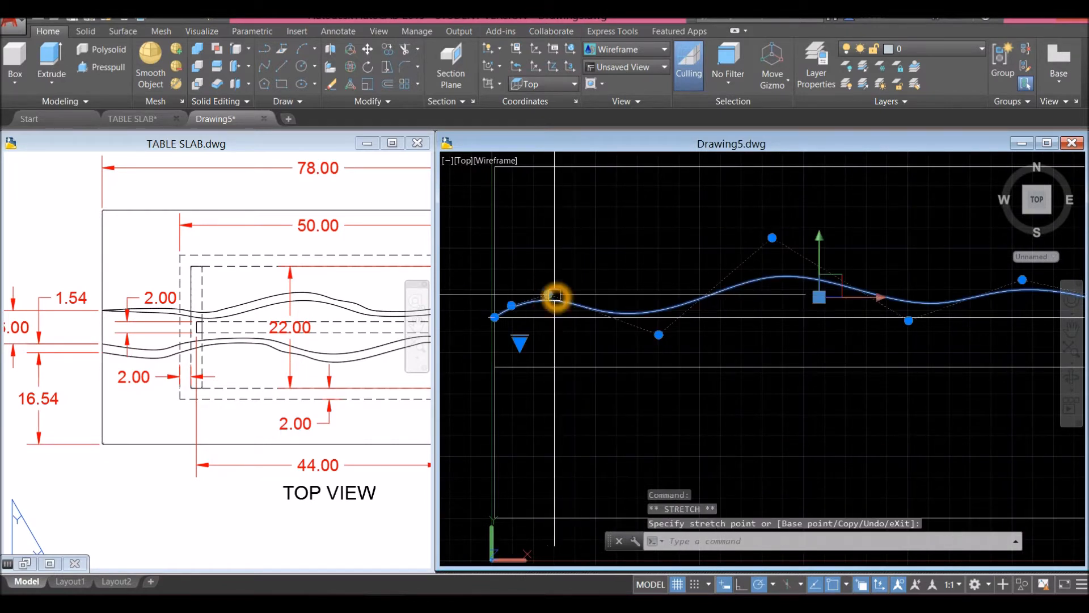
pyautogui.click(570, 302)
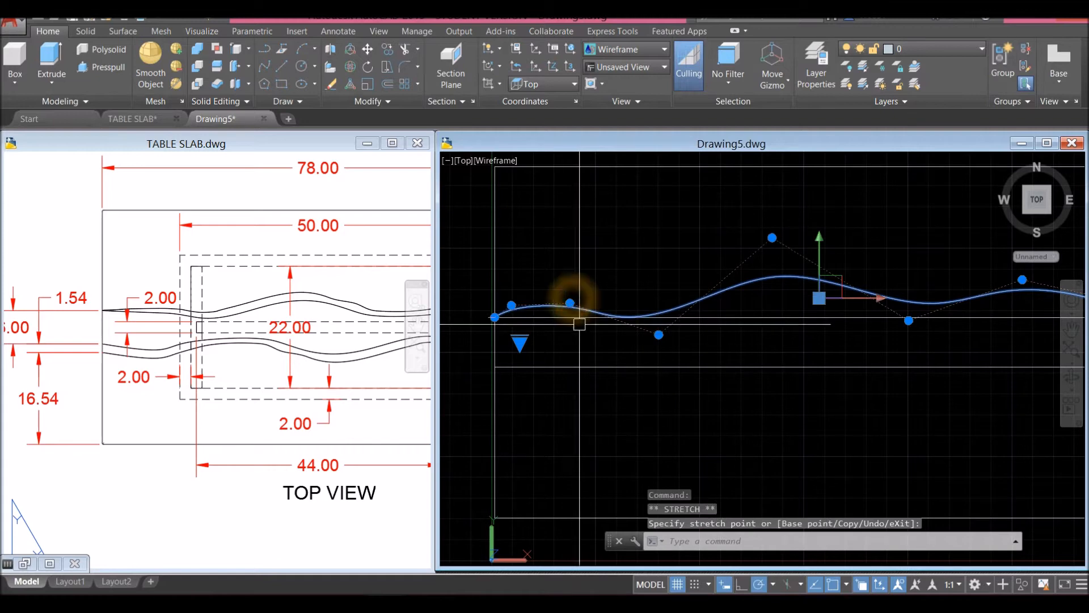
pyautogui.click(670, 316)
pyautogui.scroll(-3, 651, 334)
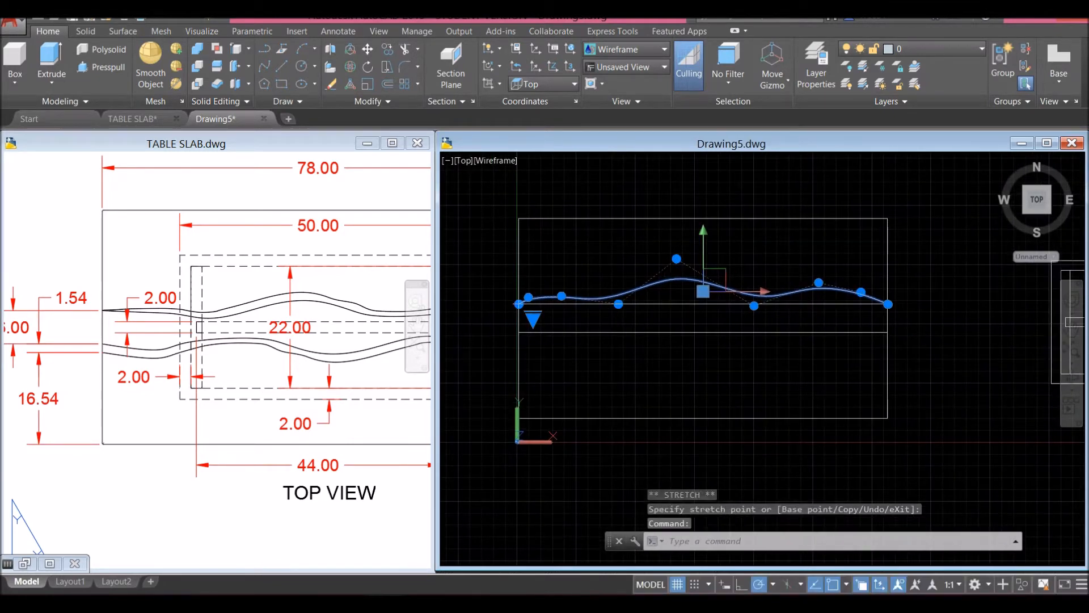
pyautogui.press('Escape')
# Delete the two straight offset lines, keeping the spline in the tabletop rectangle.
pyautogui.click(531, 321)
pyautogui.press('Delete')
pyautogui.scroll(-1, 525, 304)
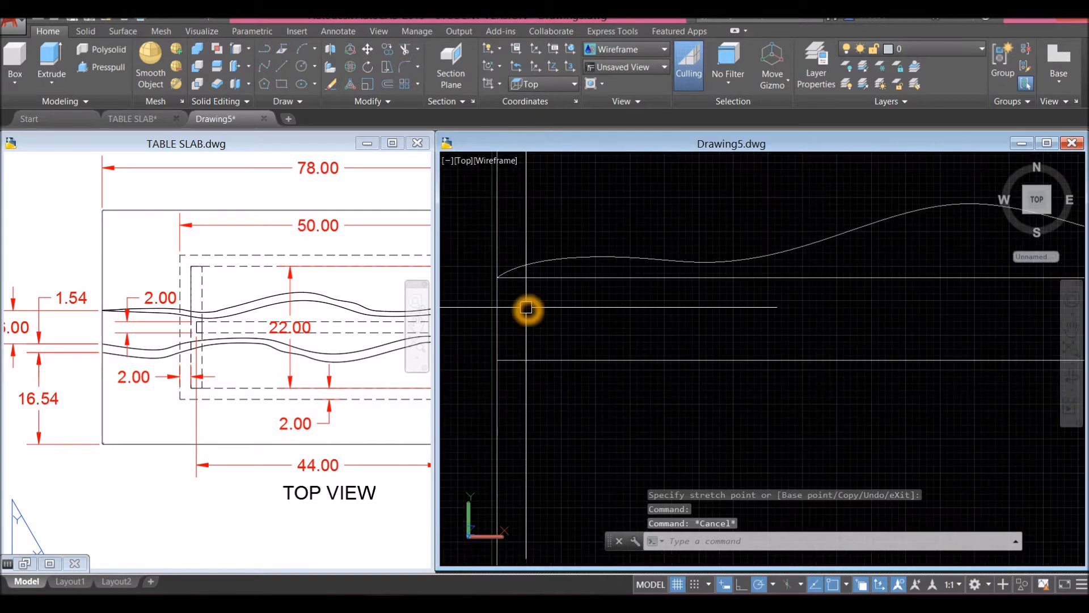
pyautogui.click(881, 347)
pyautogui.press('Delete')
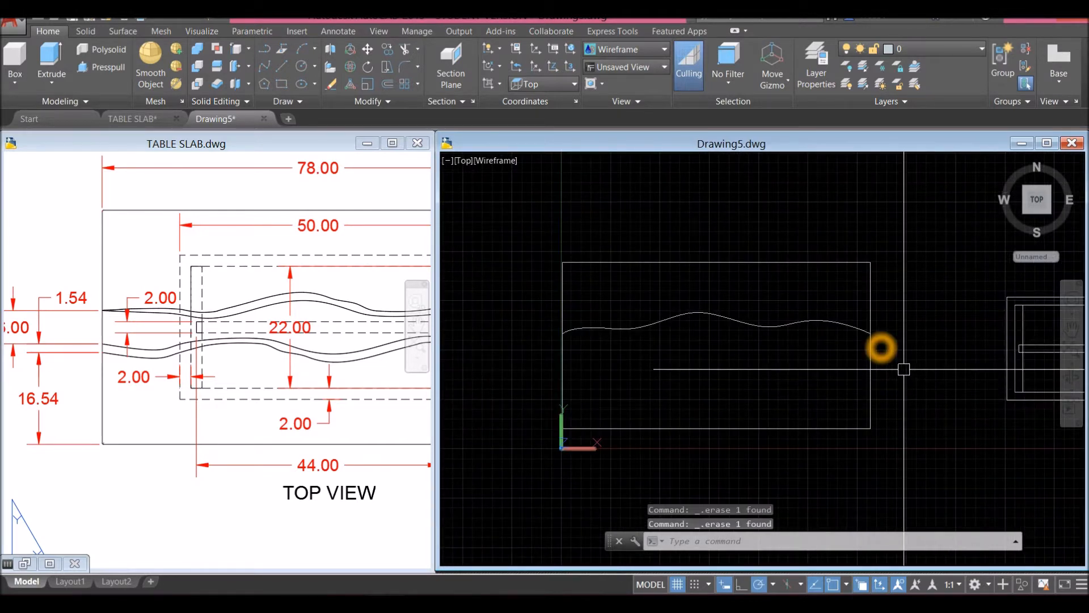
# Mirror the spline about the tabletop's horizontal centre axis, keeping the source spline.
pyautogui.write('mi')
pyautogui.press('Return')
pyautogui.click(831, 325)
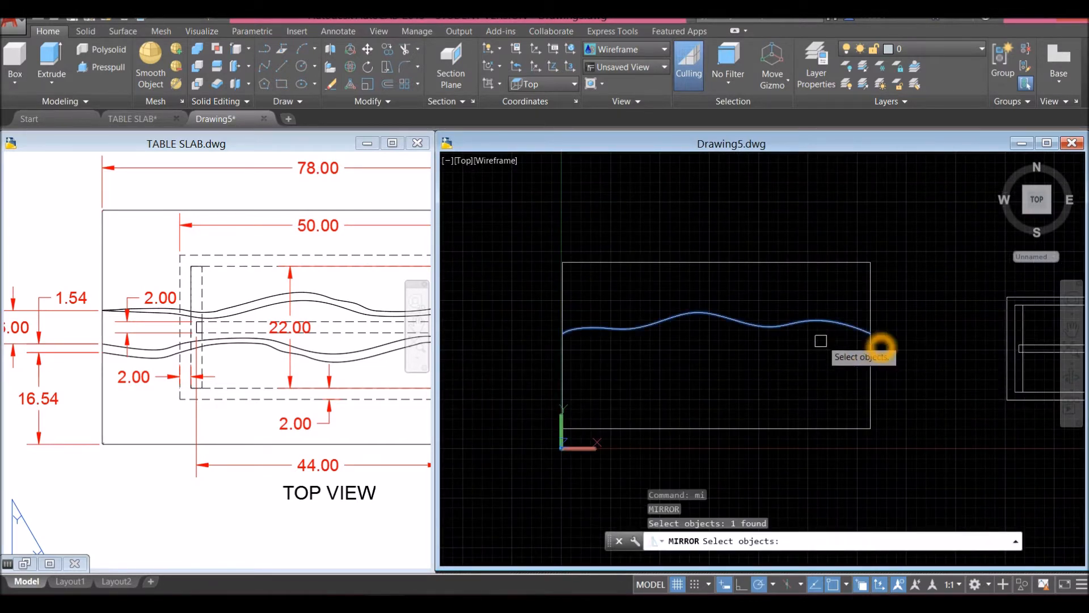
pyautogui.press('Return')
pyautogui.click(881, 347)
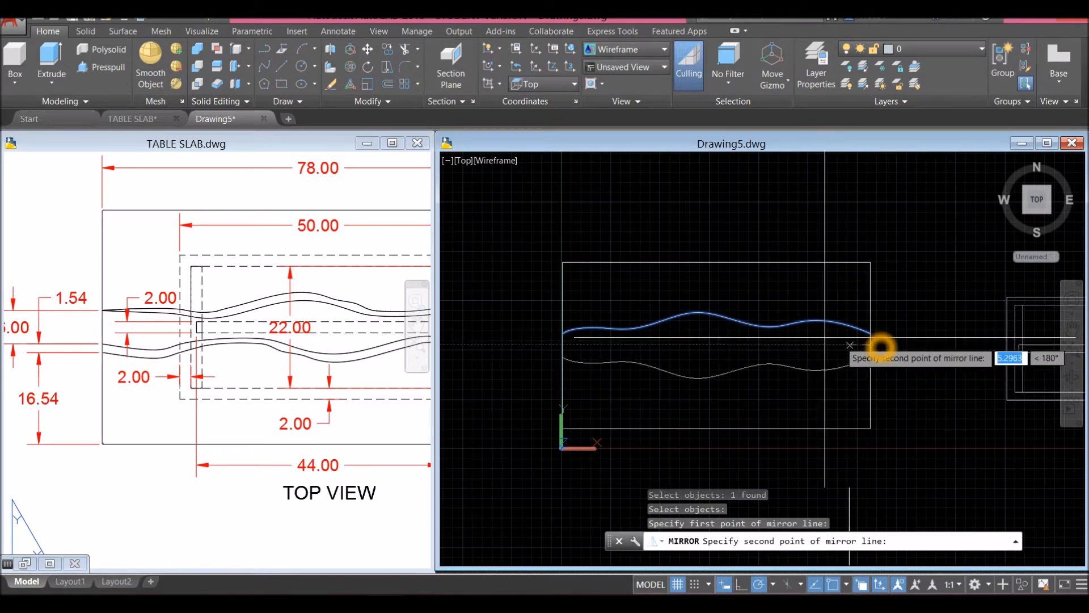
pyautogui.click(732, 344)
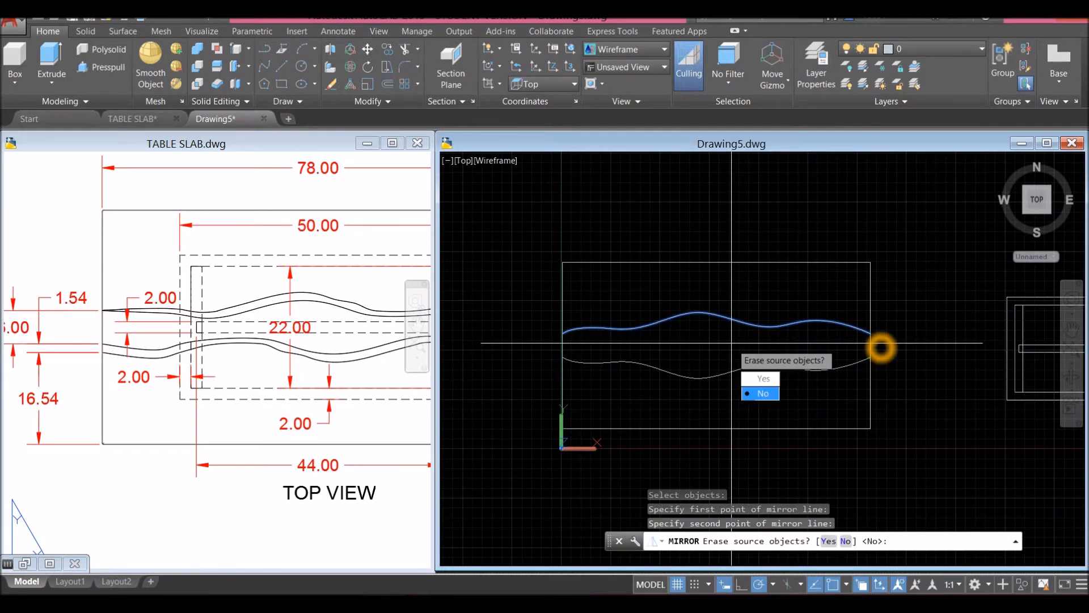
pyautogui.press('Return')
pyautogui.press('Escape')
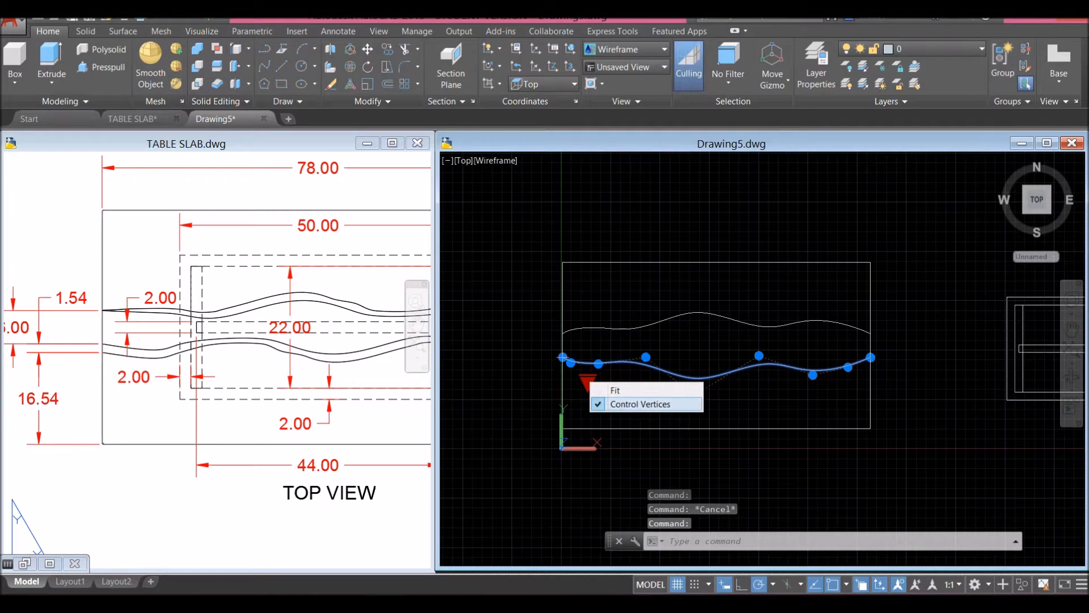
# Shift the control vertex at the lower spline's large trough right and move the last trough's vertex slightly down and right.
pyautogui.click(694, 392)
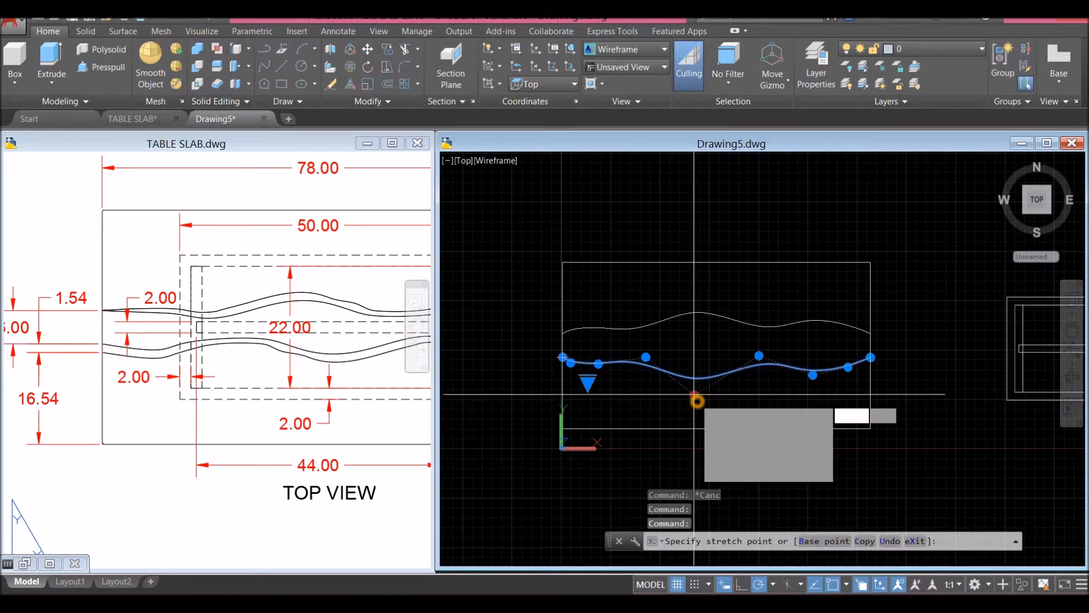
pyautogui.click(742, 395)
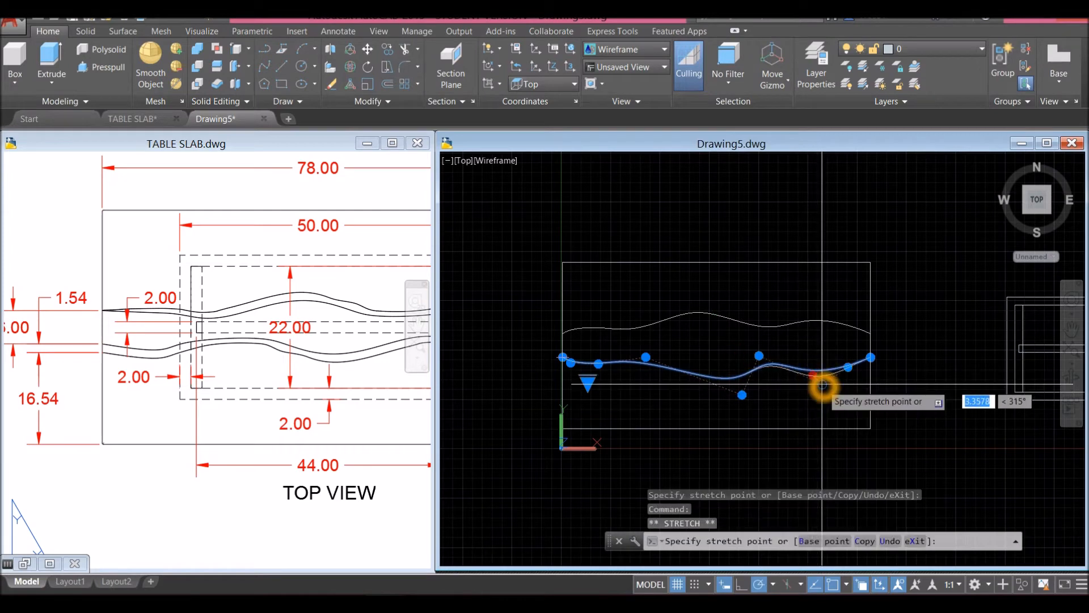
pyautogui.moveTo(814, 376); pyautogui.dragTo(821, 384)
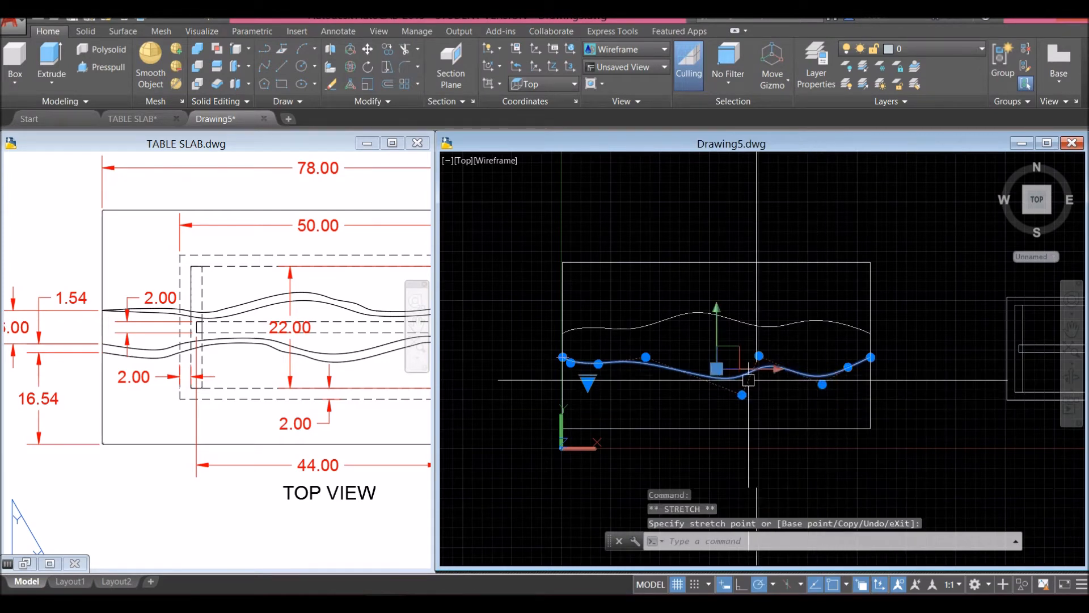
# Adjust the height of the lower spline's third control vertex from the left to leave a gentle bend near that end.
pyautogui.click(598, 364)
pyautogui.click(596, 353)
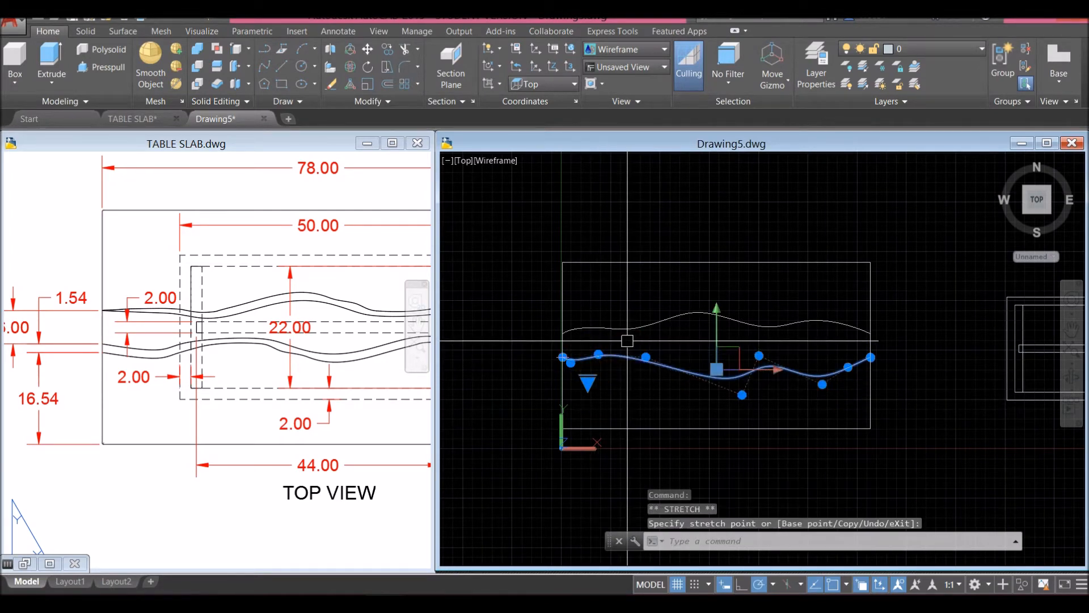
pyautogui.scroll(3, 626, 341)
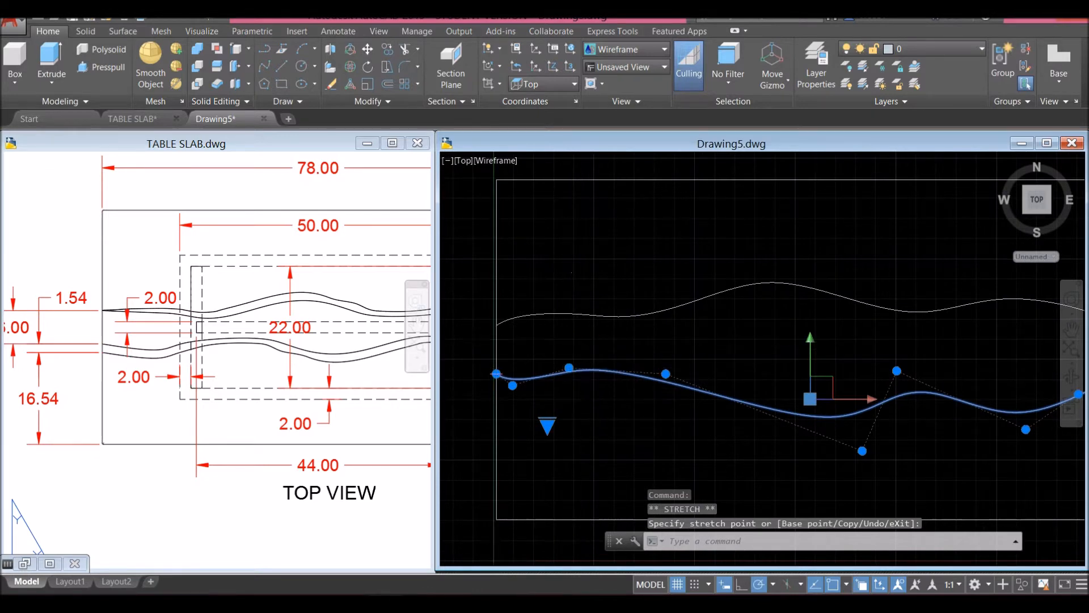
pyautogui.scroll(2, 584, 344)
pyautogui.click(565, 375)
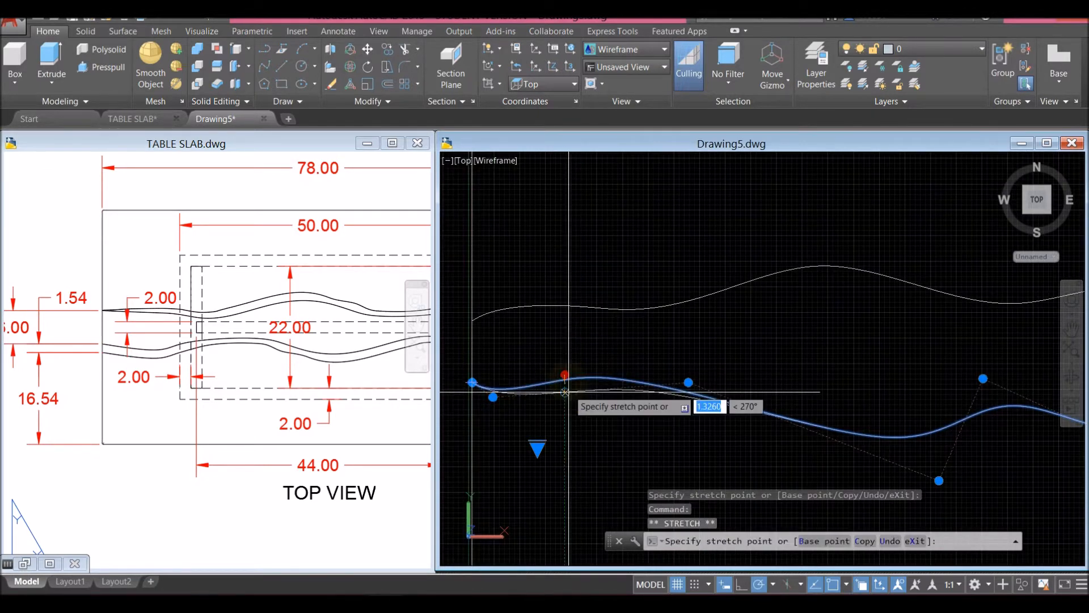
pyautogui.click(565, 393)
pyautogui.scroll(-2, 575, 358)
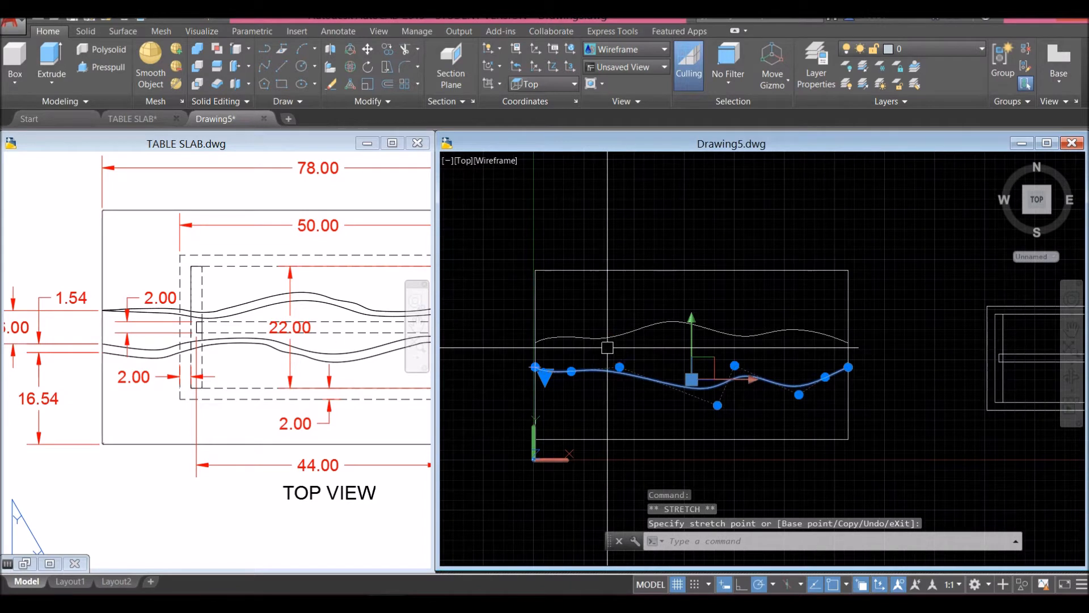
pyautogui.press('Escape')
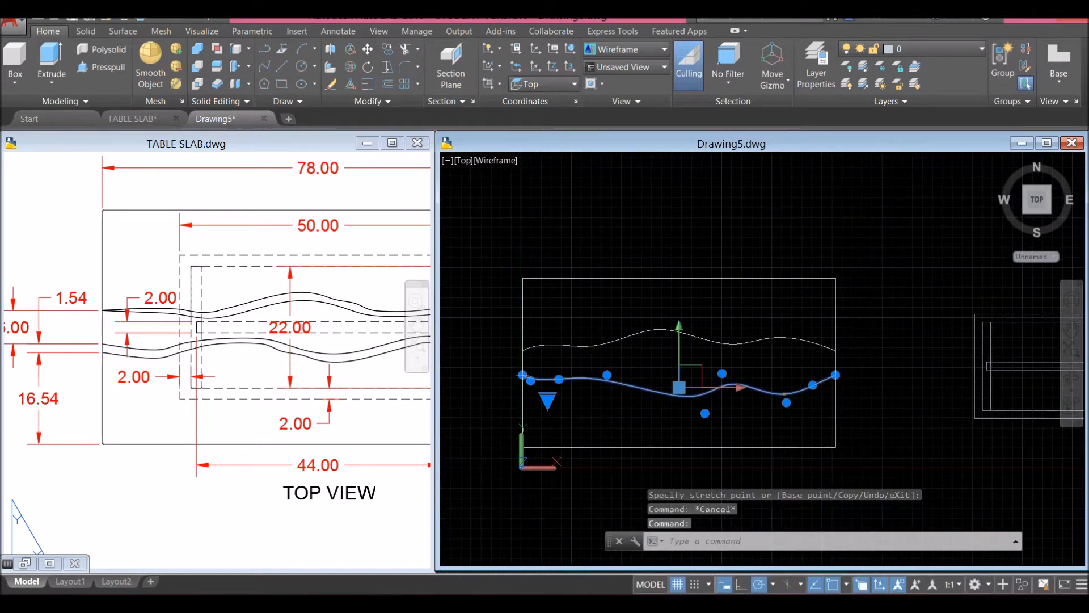
# Raise the control vertex at the lower spline's last trough to make it shallower.
pyautogui.click(786, 402)
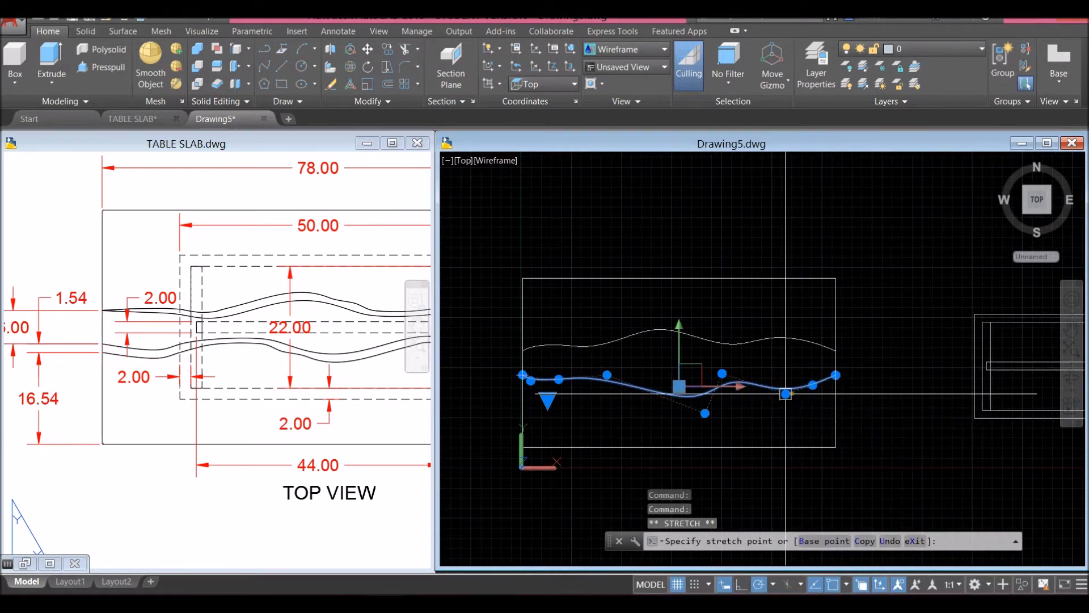
pyautogui.click(736, 410)
pyautogui.press('Escape')
# Draw a horizontal centre line between the midpoints of the tabletop's two short edges and select it.
pyautogui.write('l')
pyautogui.press('Return')
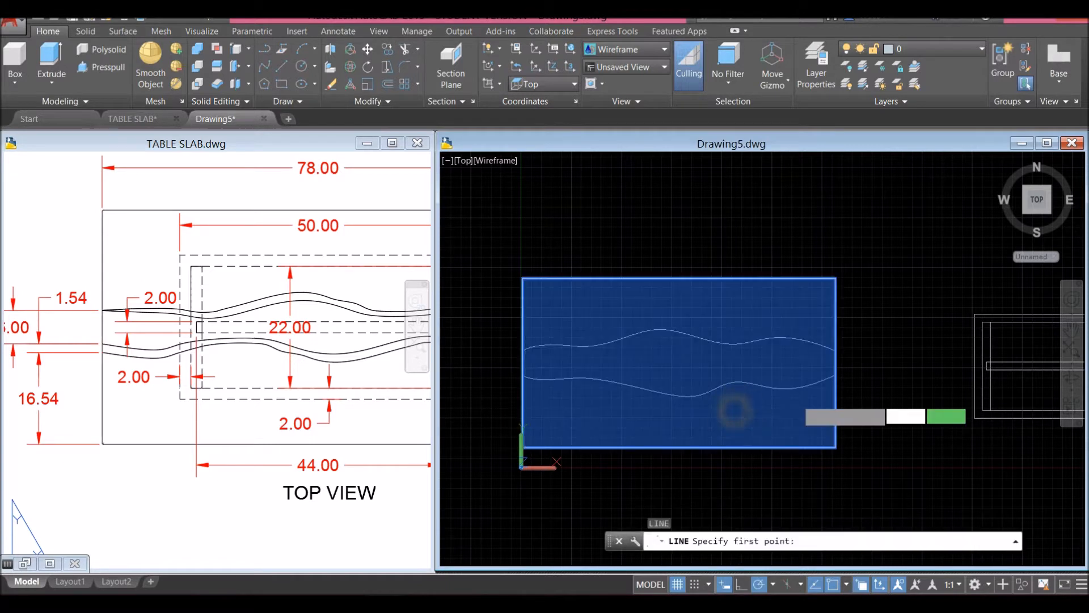
pyautogui.click(834, 363)
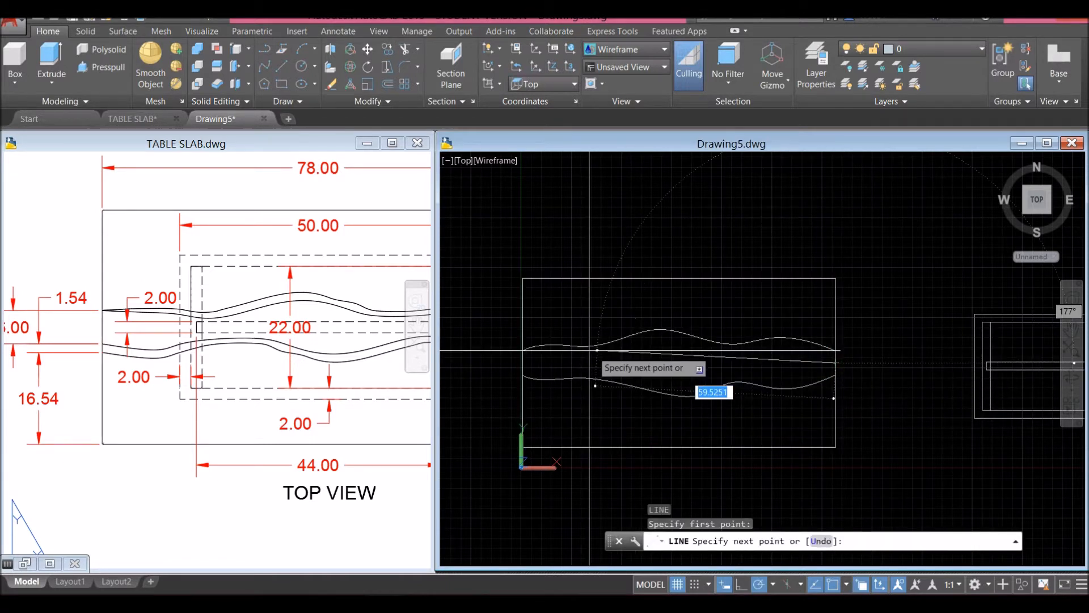
pyautogui.click(522, 367)
pyautogui.rightClick(588, 316)
pyautogui.click(618, 326)
pyautogui.click(714, 366)
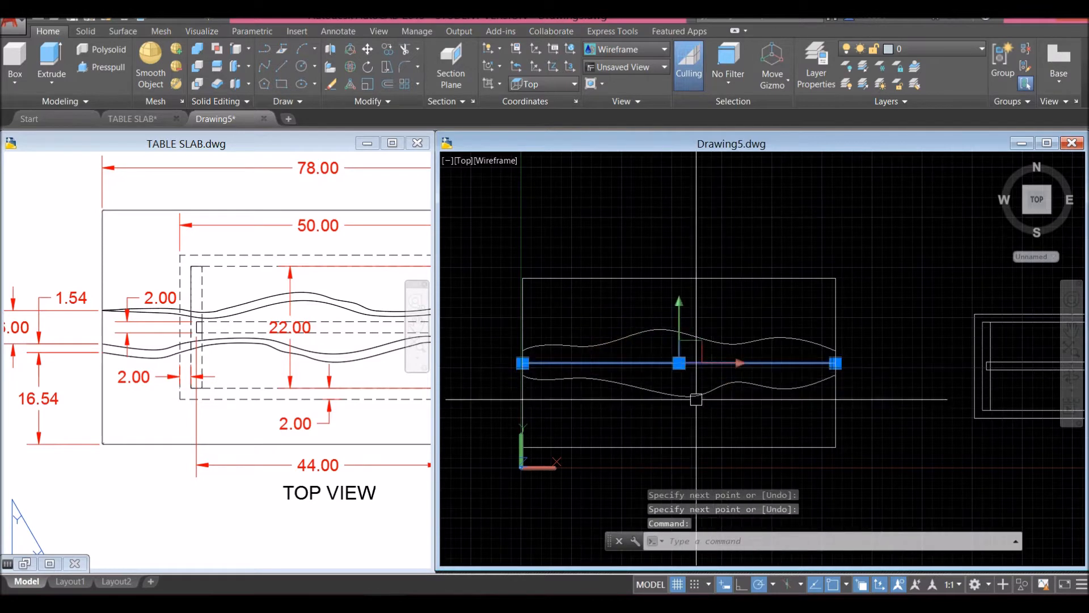
# Draw a line between the two splines' endpoints on one short edge of the tabletop to close that river end.
pyautogui.press('Escape')
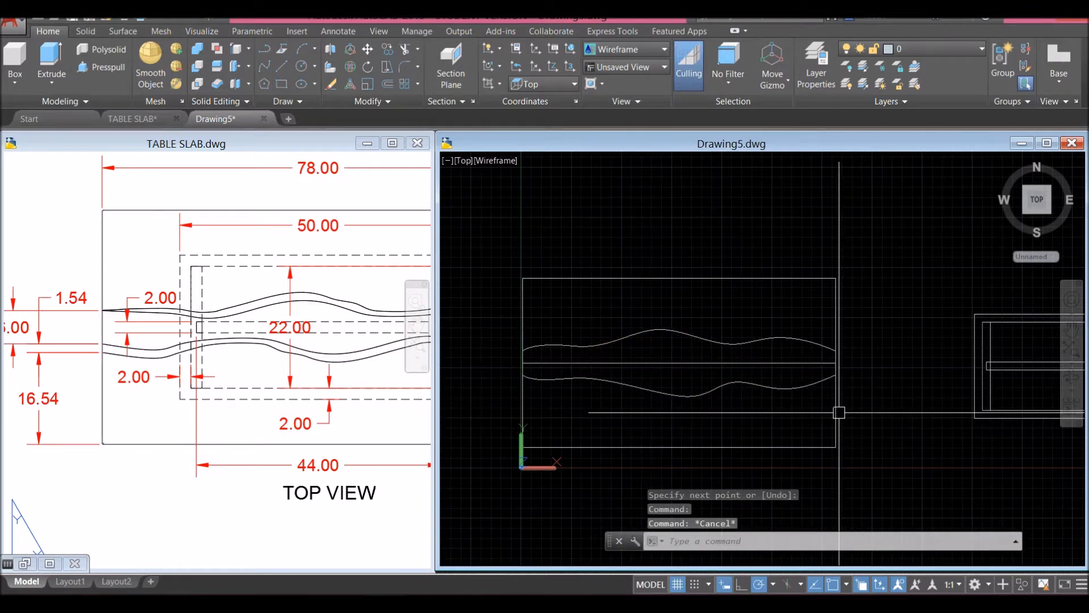
pyautogui.press('Return')
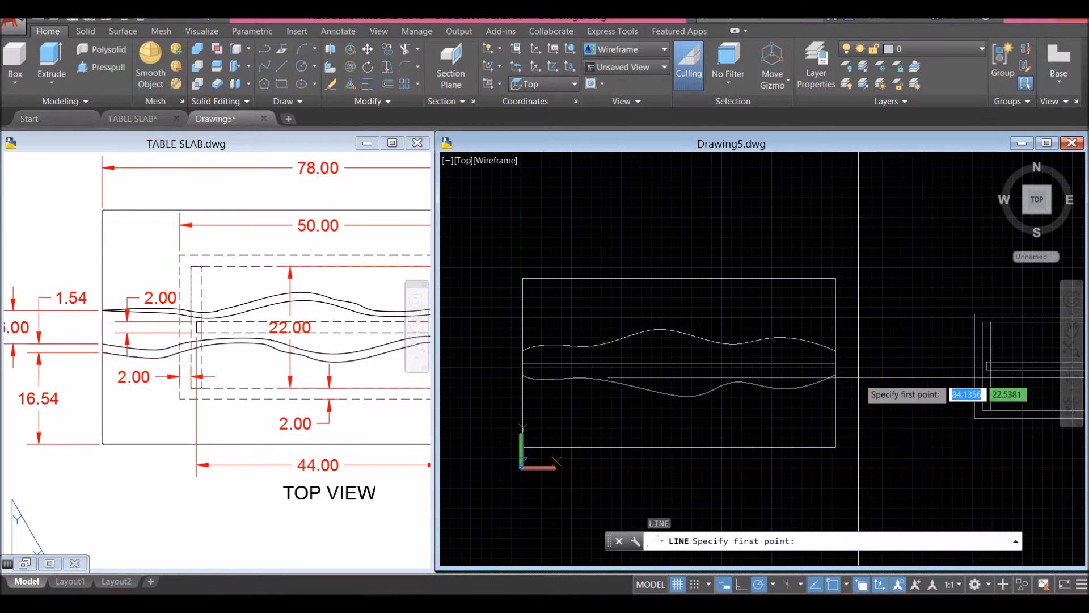
pyautogui.scroll(4, 851, 375)
pyautogui.keyDown('shift'); pyautogui.rightClick(828, 339); pyautogui.keyUp('shift')
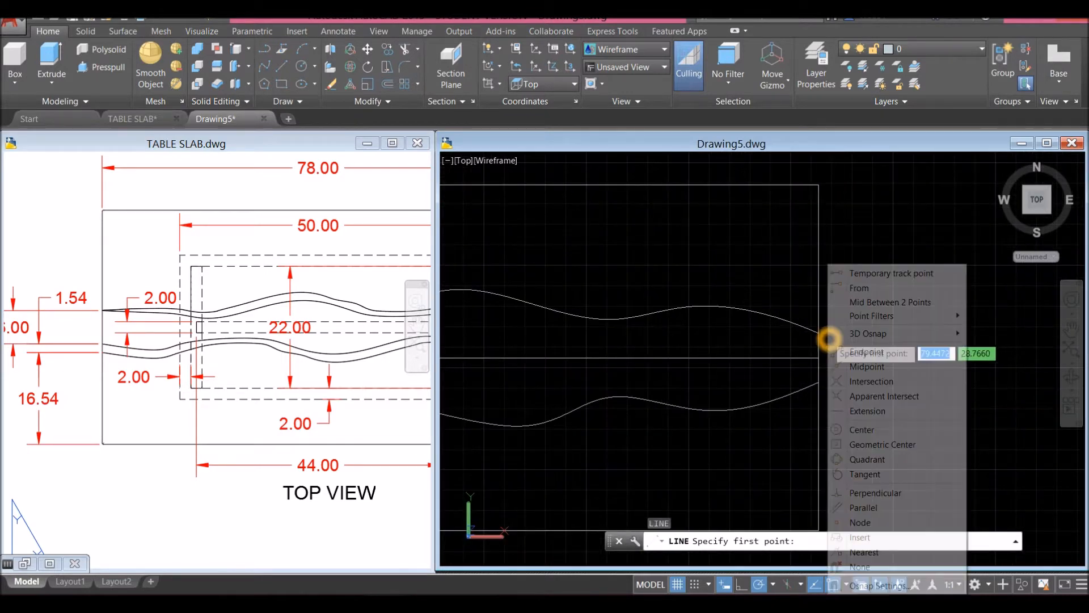
pyautogui.click(866, 353)
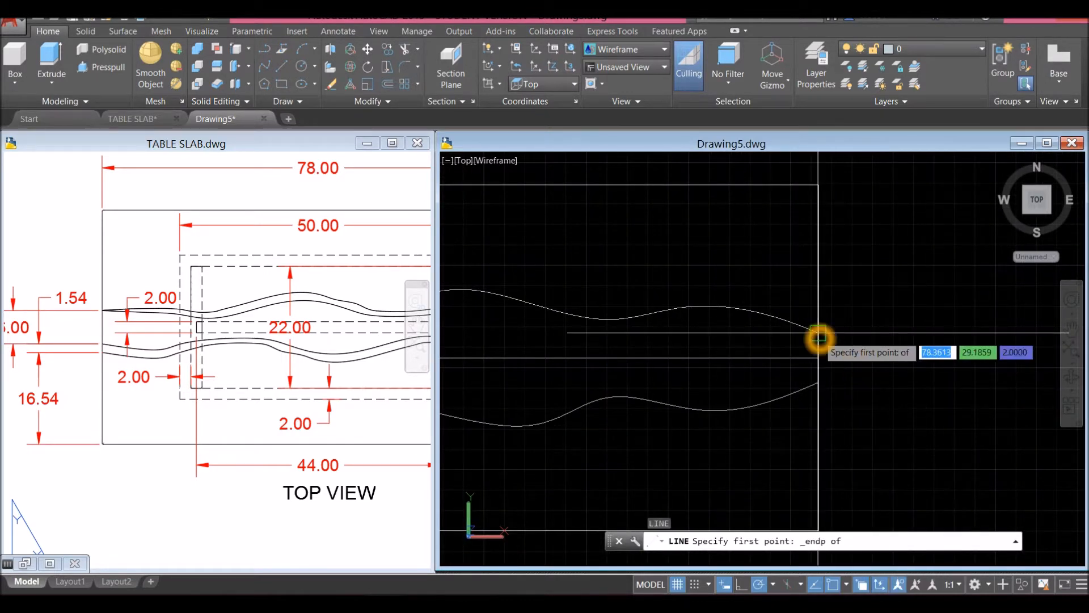
pyautogui.click(818, 333)
pyautogui.keyDown('shift'); pyautogui.rightClick(820, 382); pyautogui.keyUp('shift')
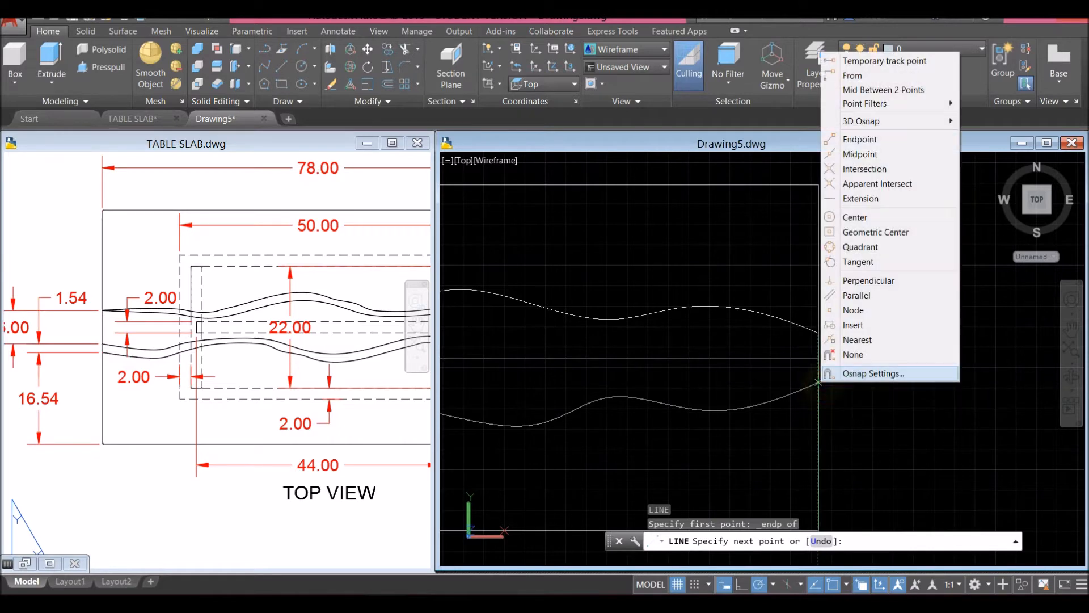
pyautogui.click(860, 139)
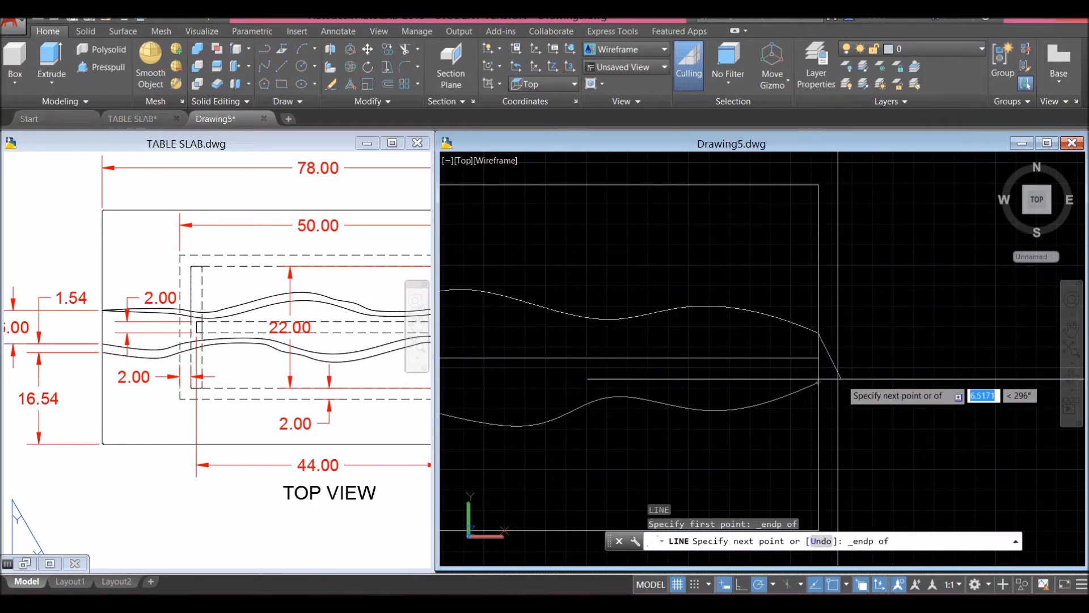
pyautogui.click(820, 384)
pyautogui.rightClick(843, 343)
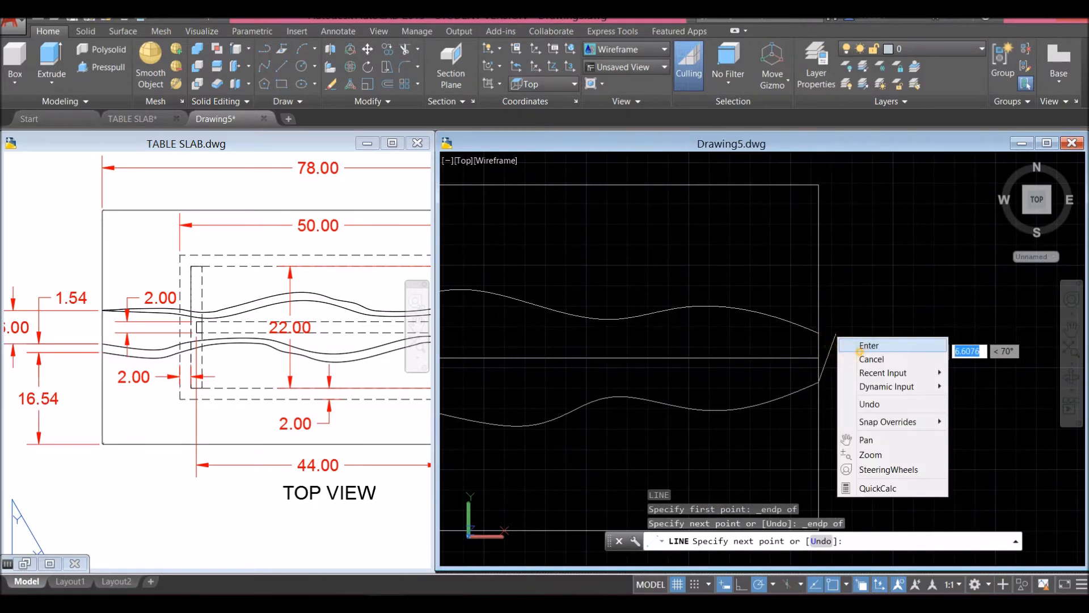
pyautogui.click(856, 346)
# Close the river outline at the opposite short edge with a line between the two splines' endpoints.
pyautogui.rightClick(845, 274)
pyautogui.moveTo(892, 300)
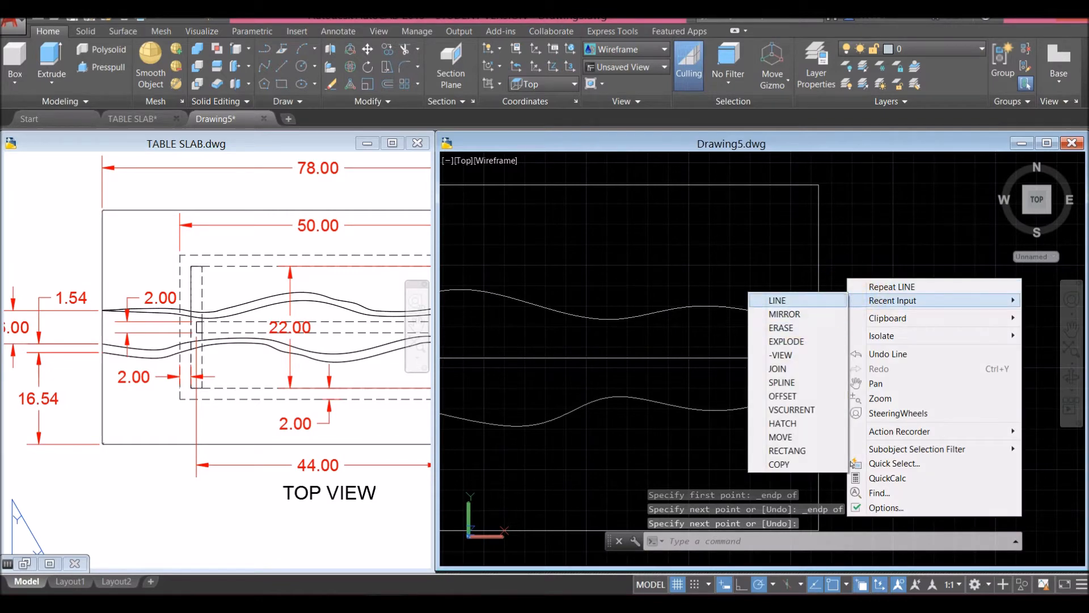
pyautogui.click(871, 286)
pyautogui.scroll(-3, 814, 352)
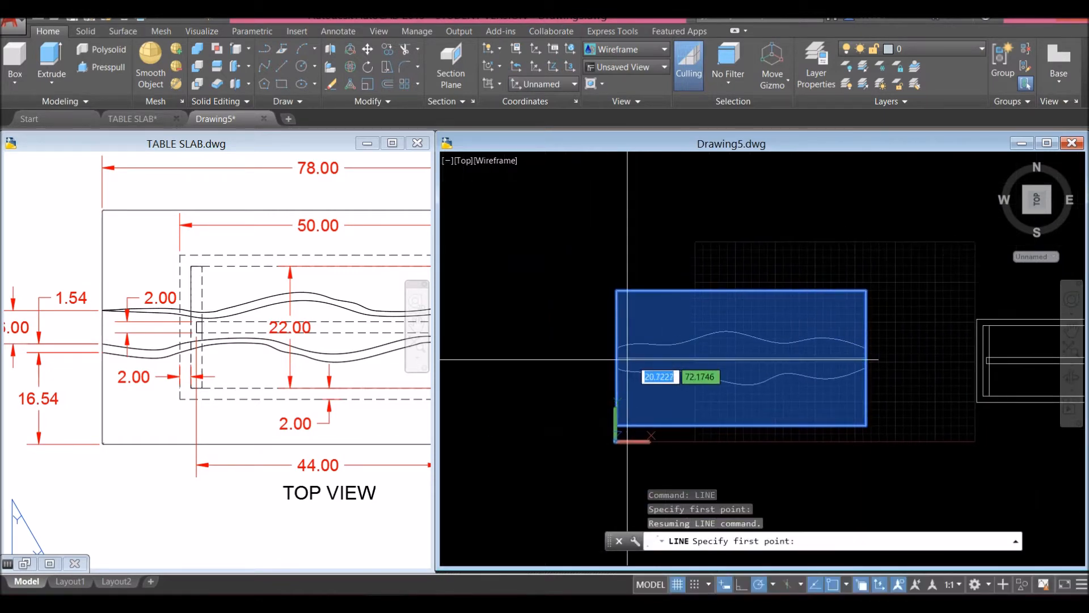
pyautogui.scroll(4, 627, 359)
pyautogui.keyDown('shift'); pyautogui.rightClick(619, 330); pyautogui.keyUp('shift')
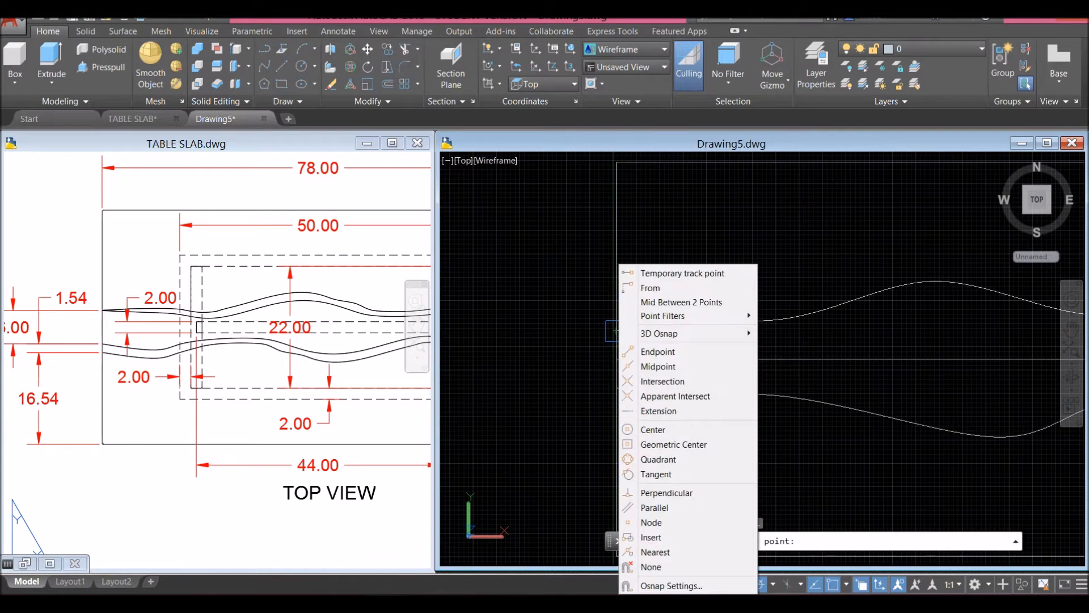
pyautogui.click(652, 348)
pyautogui.click(619, 333)
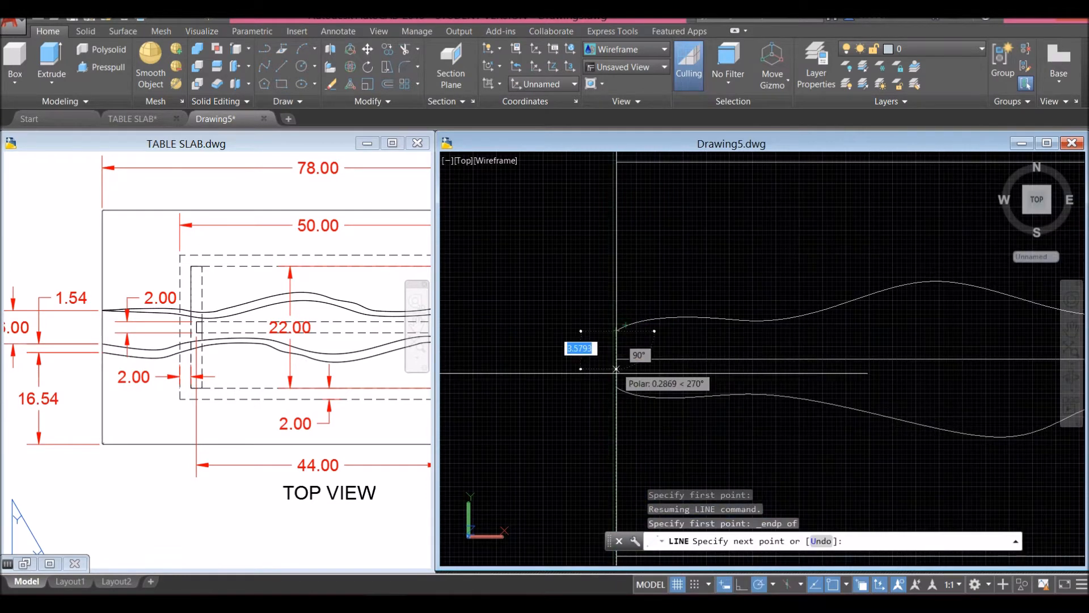
pyautogui.keyDown('shift'); pyautogui.rightClick(617, 387); pyautogui.keyUp('shift')
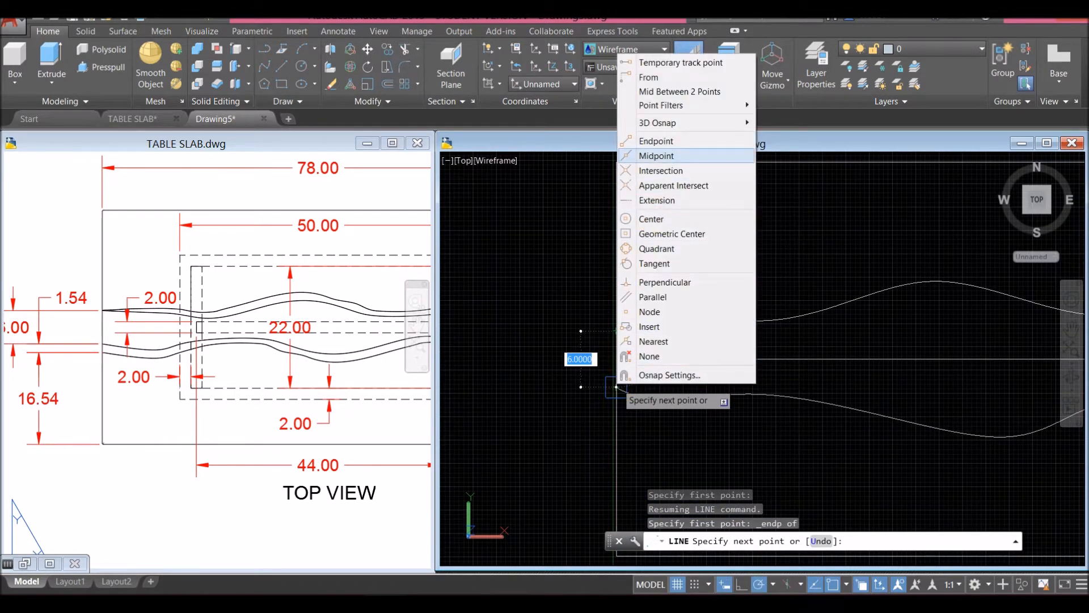
pyautogui.click(655, 140)
pyautogui.click(622, 391)
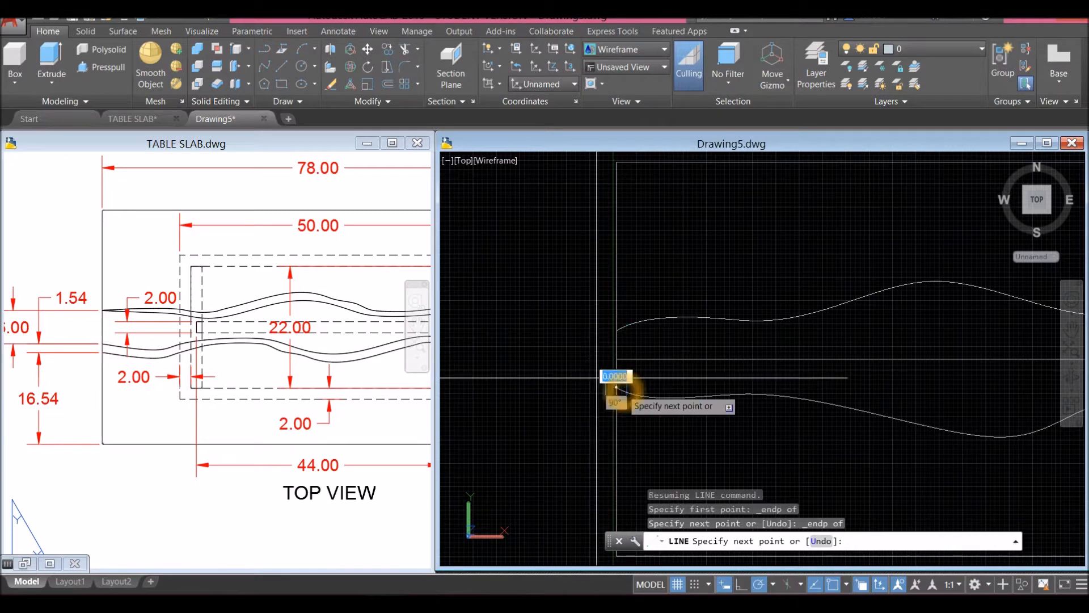
pyautogui.rightClick(574, 364)
pyautogui.click(588, 373)
# Set the preset Front view and orbit the model to an oblique view showing both river edges.
pyautogui.scroll(-4, 551, 382)
pyautogui.keyDown('shift'); pyautogui.moveTo(554, 378); pyautogui.dragTo(484, 187, button='middle'); pyautogui.keyUp('shift')
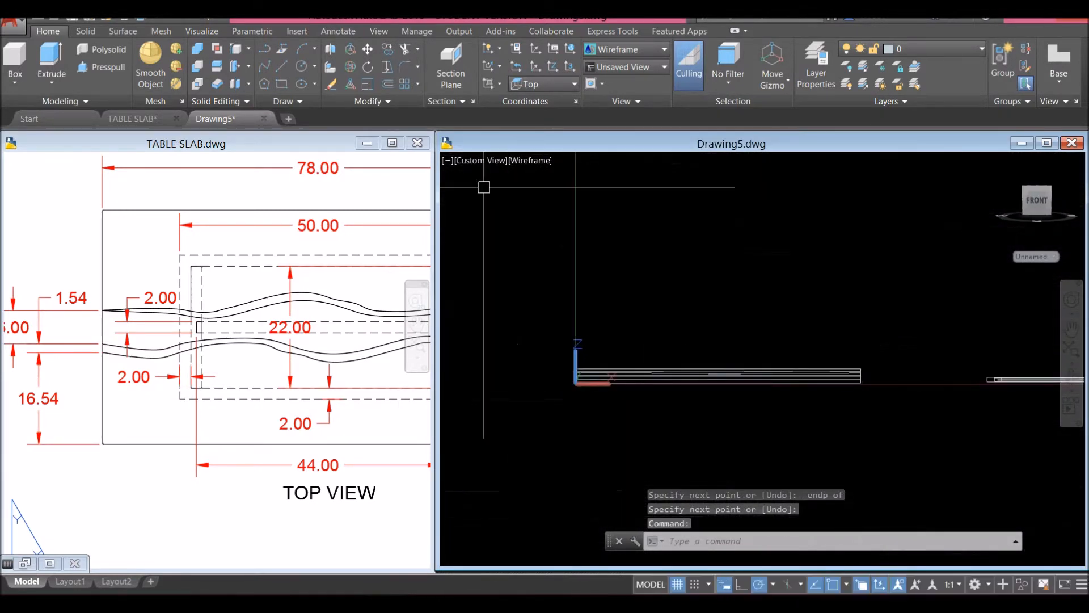
pyautogui.click(477, 161)
pyautogui.click(506, 247)
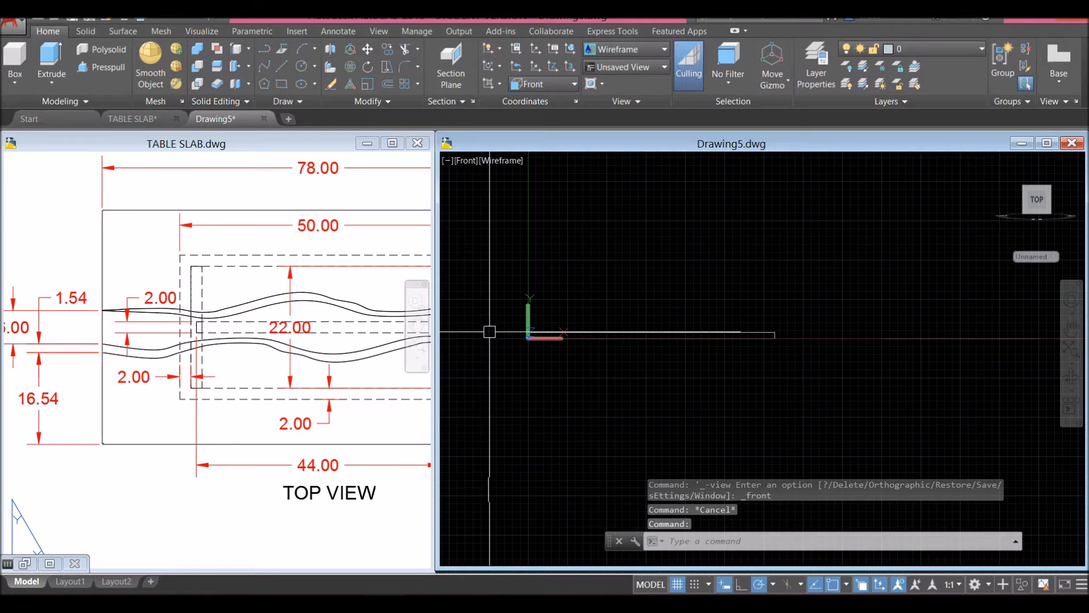
pyautogui.keyDown('shift'); pyautogui.moveTo(505, 272); pyautogui.dragTo(528, 389, button='middle'); pyautogui.keyUp('shift')
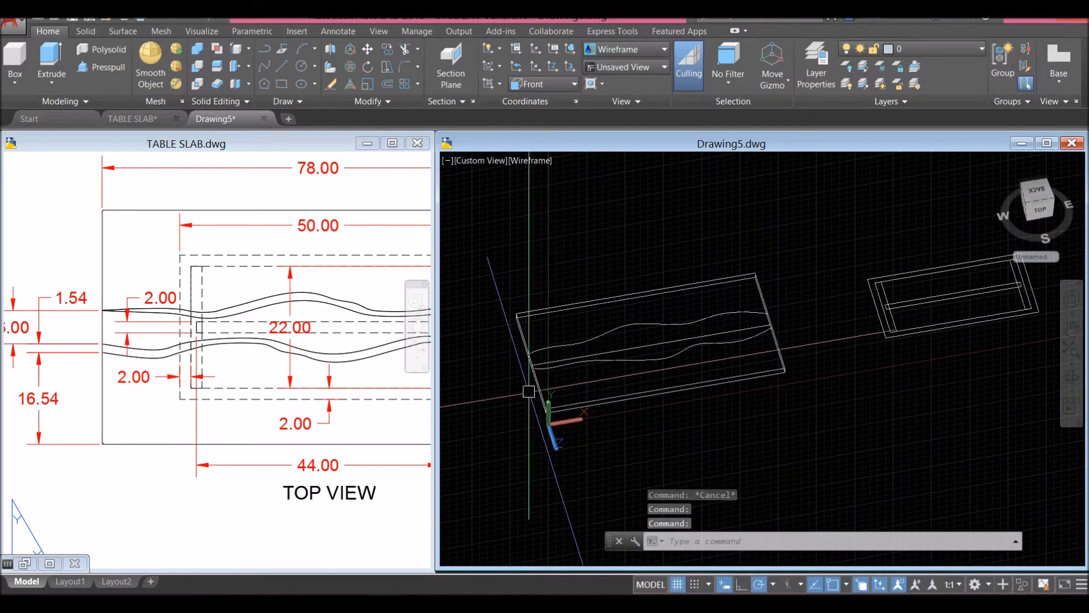
# Join the two river splines and the two short closing lines at their ends into one closed outline.
pyautogui.scroll(2, 531, 383)
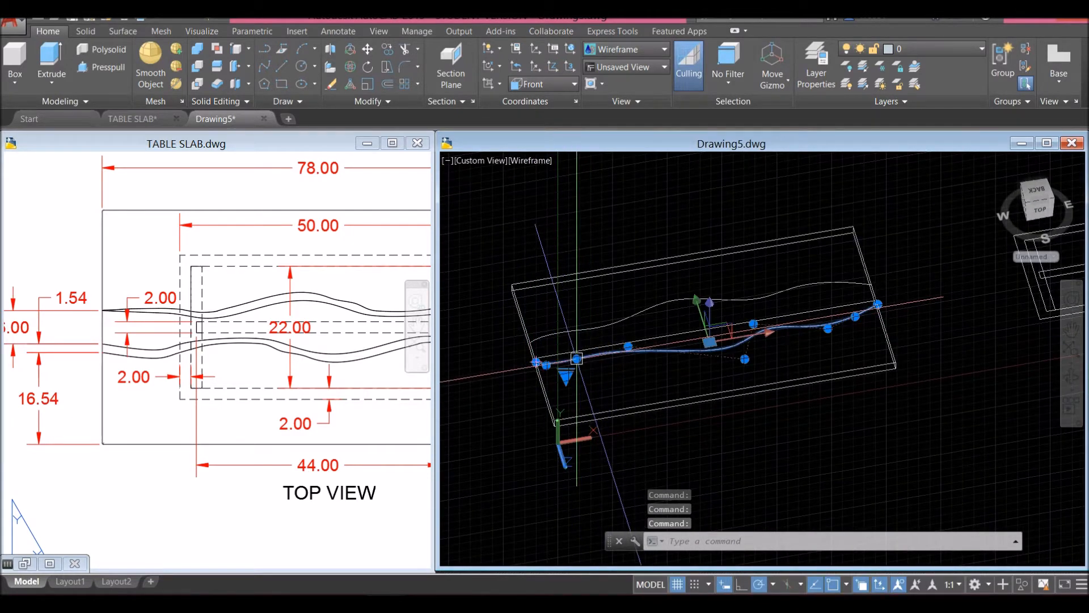
pyautogui.press('Return')
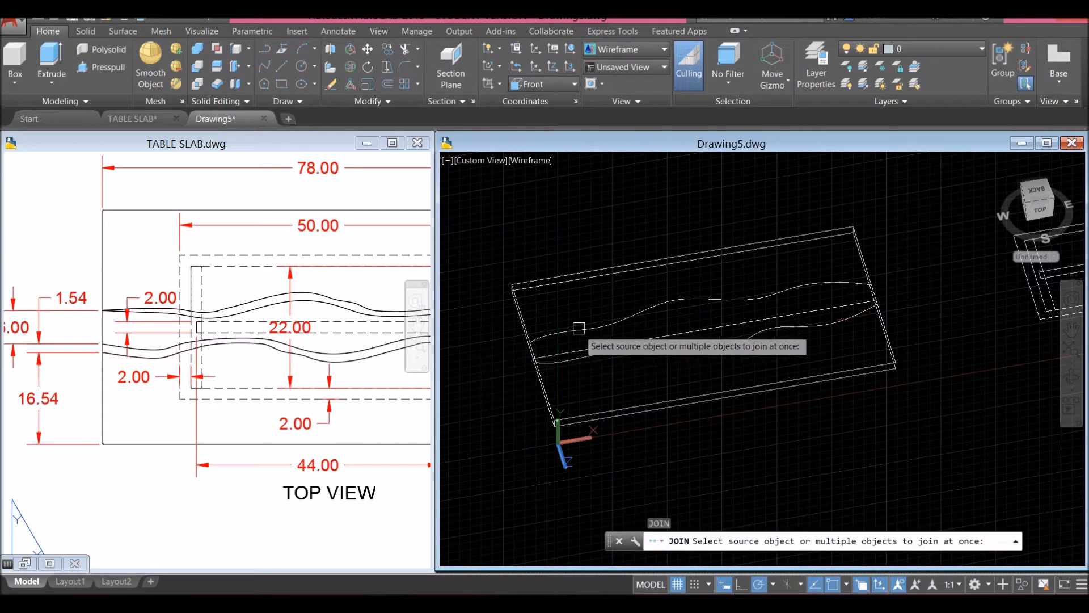
pyautogui.click(594, 332)
pyautogui.click(601, 354)
pyautogui.scroll(2, 536, 354)
pyautogui.click(530, 348)
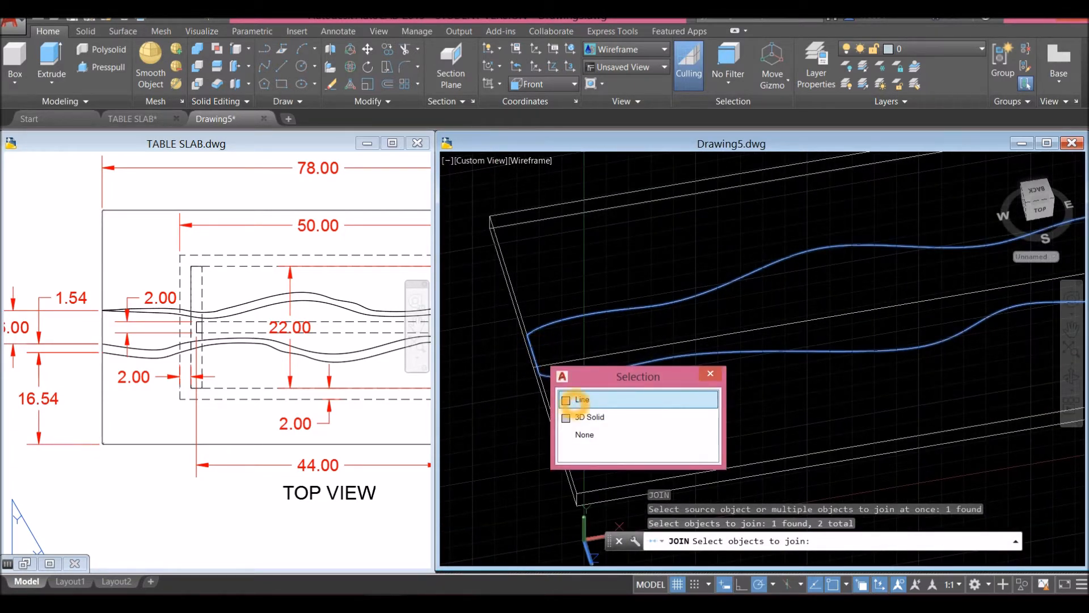
pyautogui.click(572, 400)
pyautogui.scroll(-4, 567, 397)
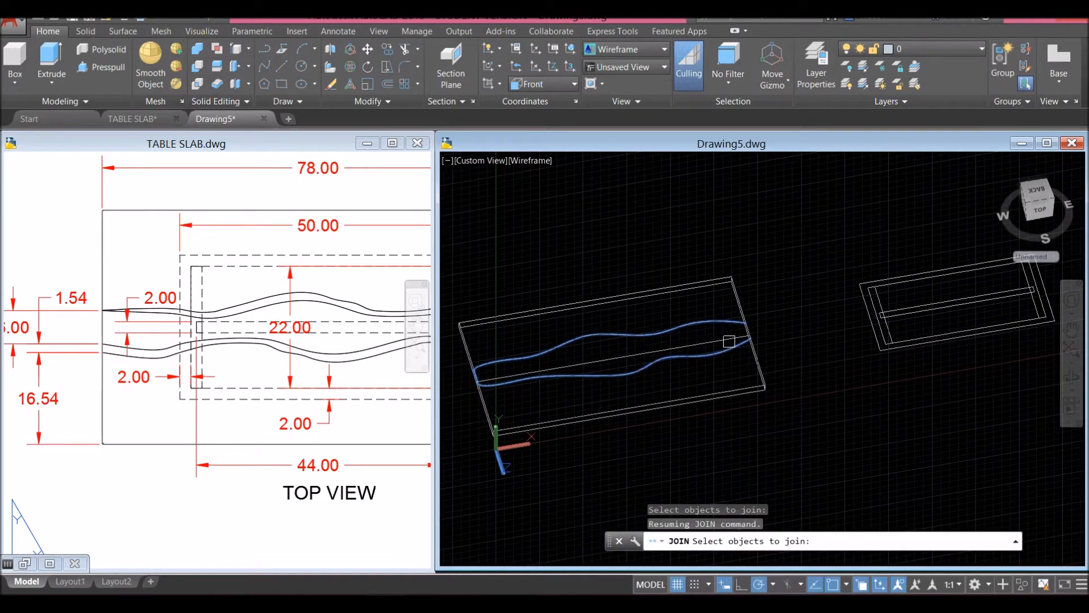
pyautogui.scroll(4, 729, 341)
pyautogui.click(768, 346)
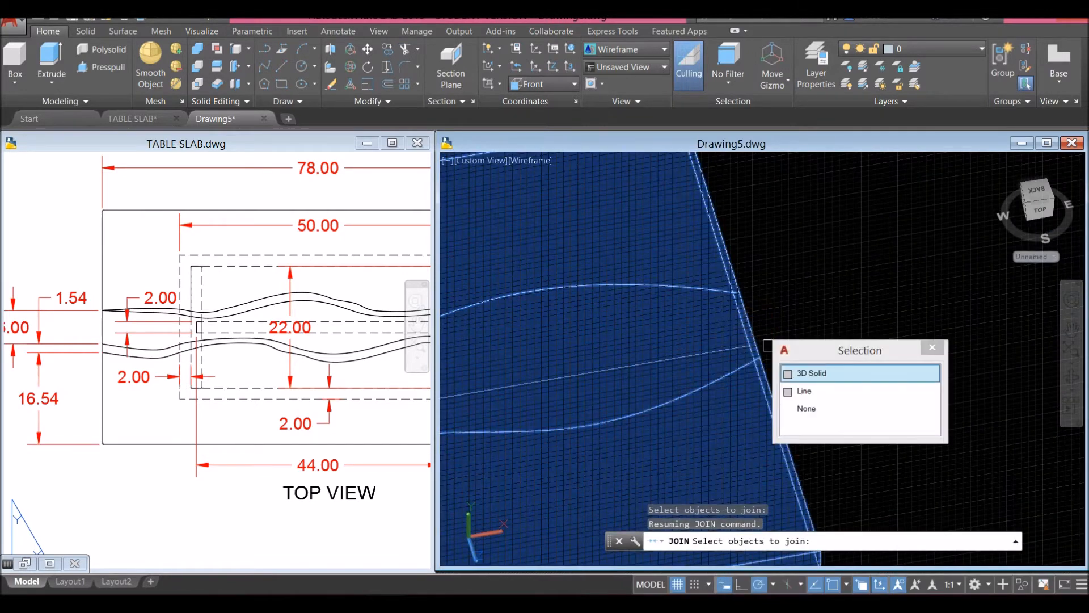
pyautogui.click(806, 390)
pyautogui.rightClick(805, 336)
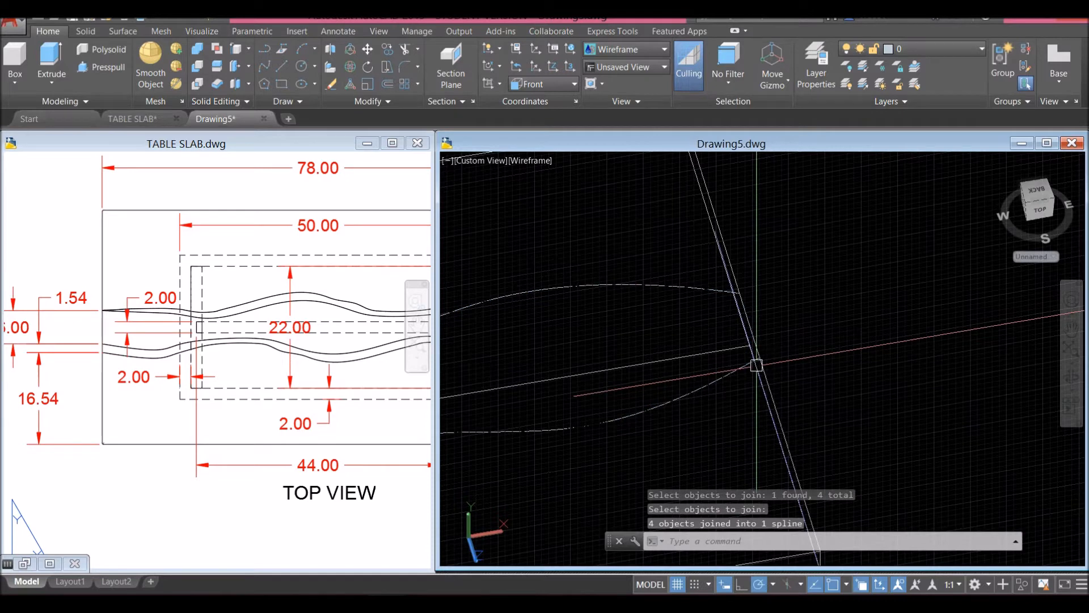
# Extrude the closed river outline by 2 through the tabletop's thickness as a solid.
pyautogui.click(737, 372)
pyautogui.scroll(-4, 659, 367)
pyautogui.scroll(-3, 659, 367)
pyautogui.moveTo(659, 367); pyautogui.dragTo(810, 358, button='middle')
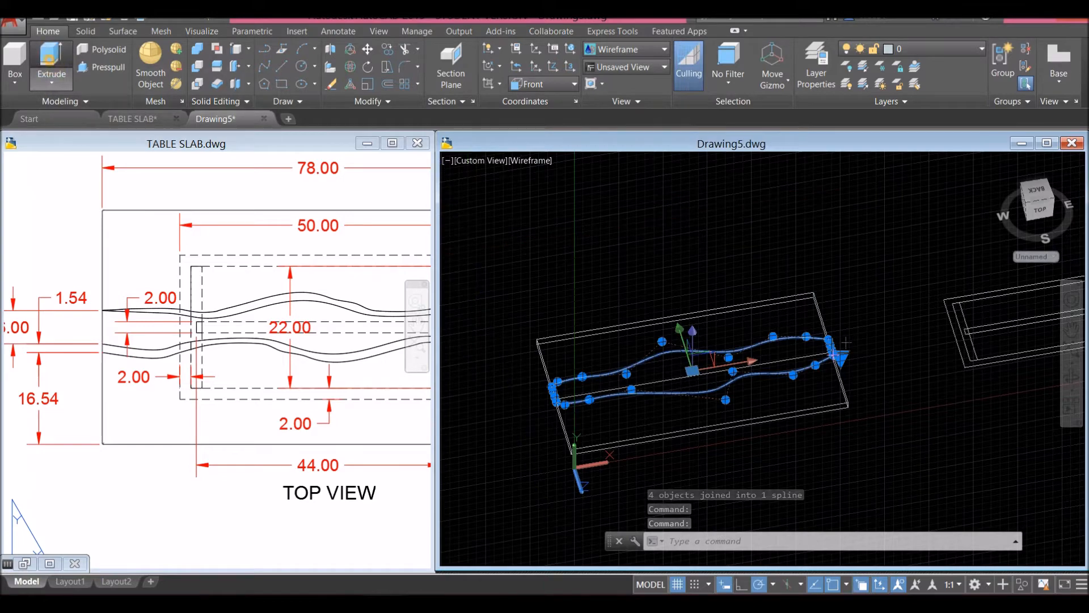
pyautogui.click(50, 57)
pyautogui.scroll(5, 537, 379)
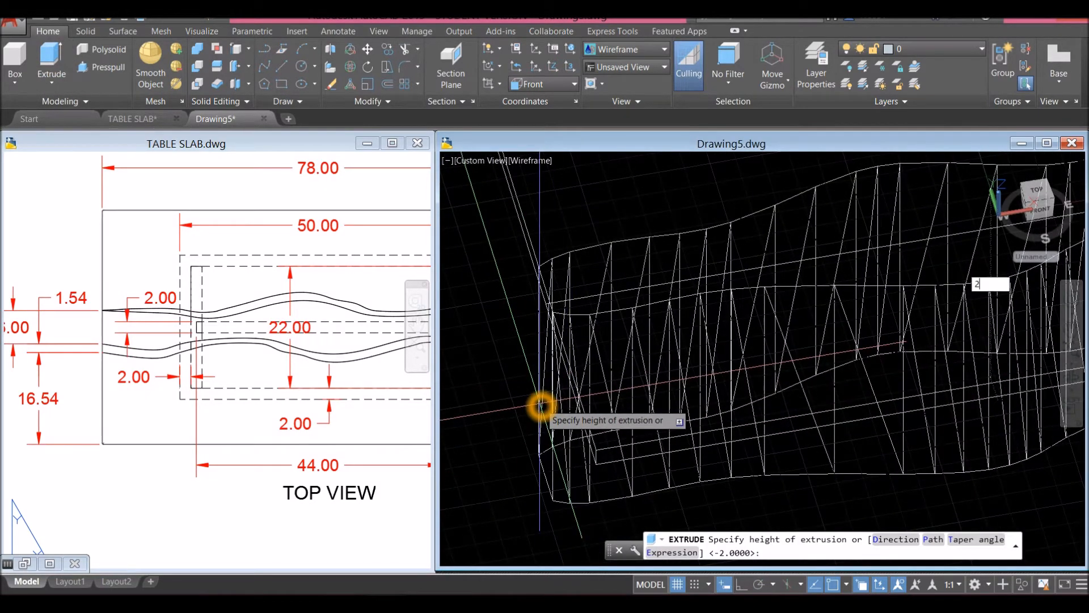
pyautogui.write('2')
pyautogui.press('Return')
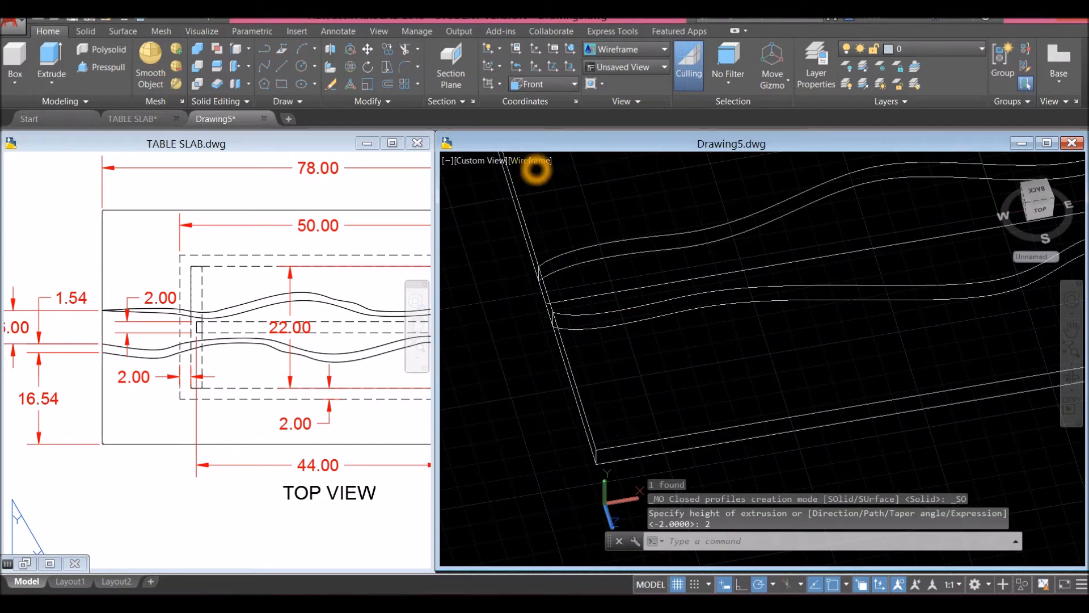
# Change the visual style to X-Ray and turn off the drawing grid.
pyautogui.click(536, 167)
pyautogui.click(564, 314)
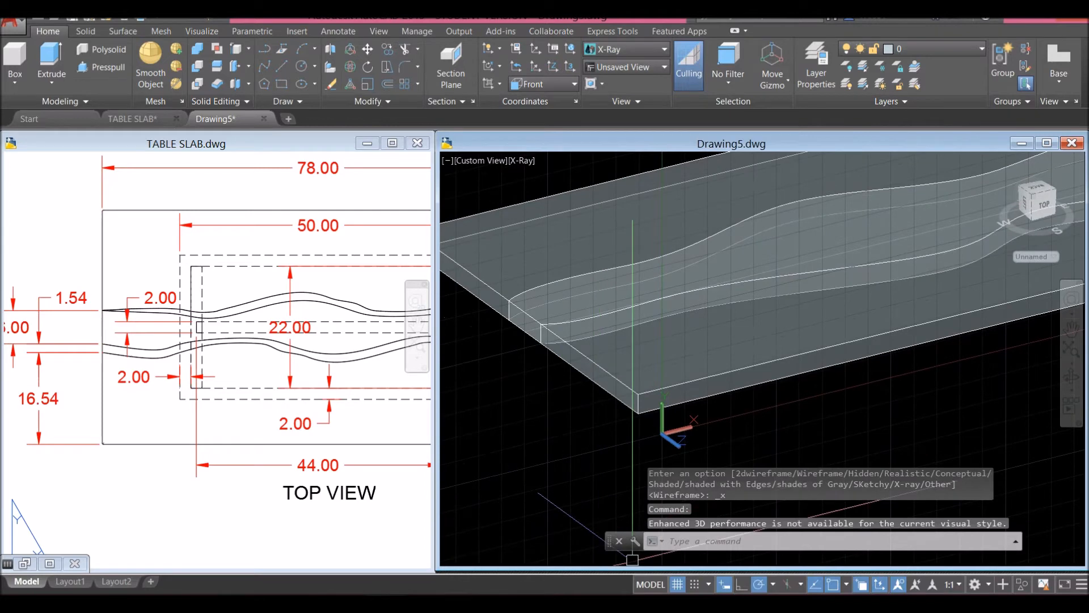
pyautogui.press('F7')
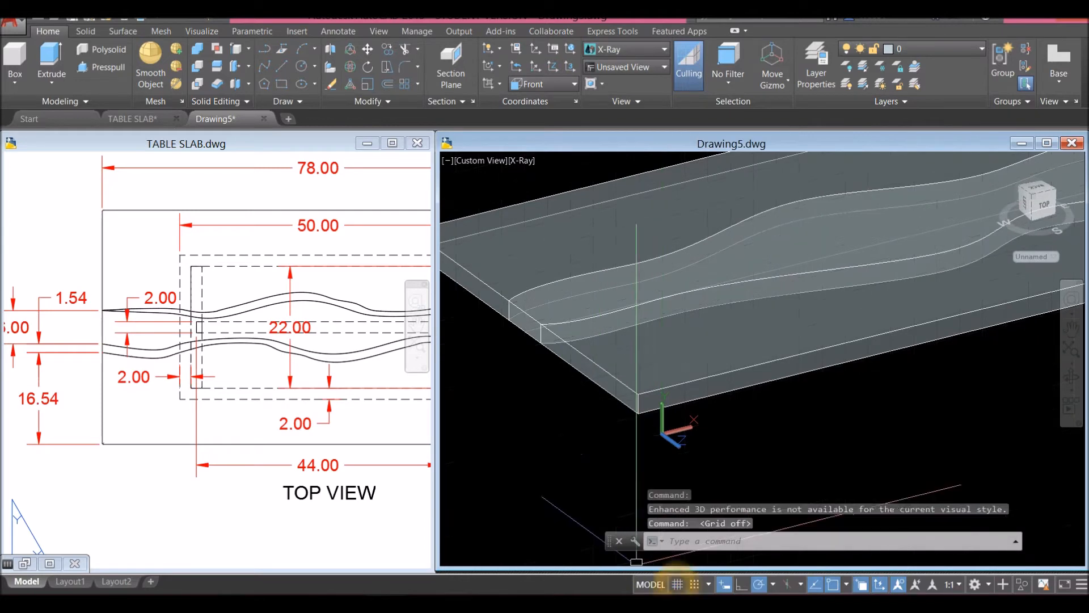
# Select the river solid and the tabletop solid in turn to examine their extents, clearing each selection.
pyautogui.click(521, 313)
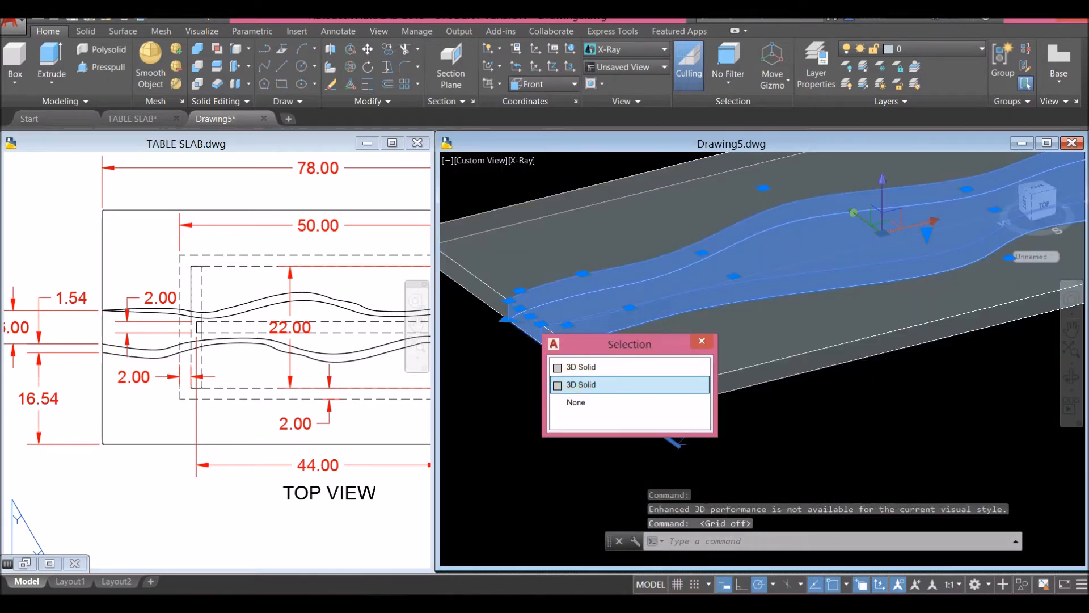
pyautogui.click(570, 386)
pyautogui.scroll(-4, 558, 389)
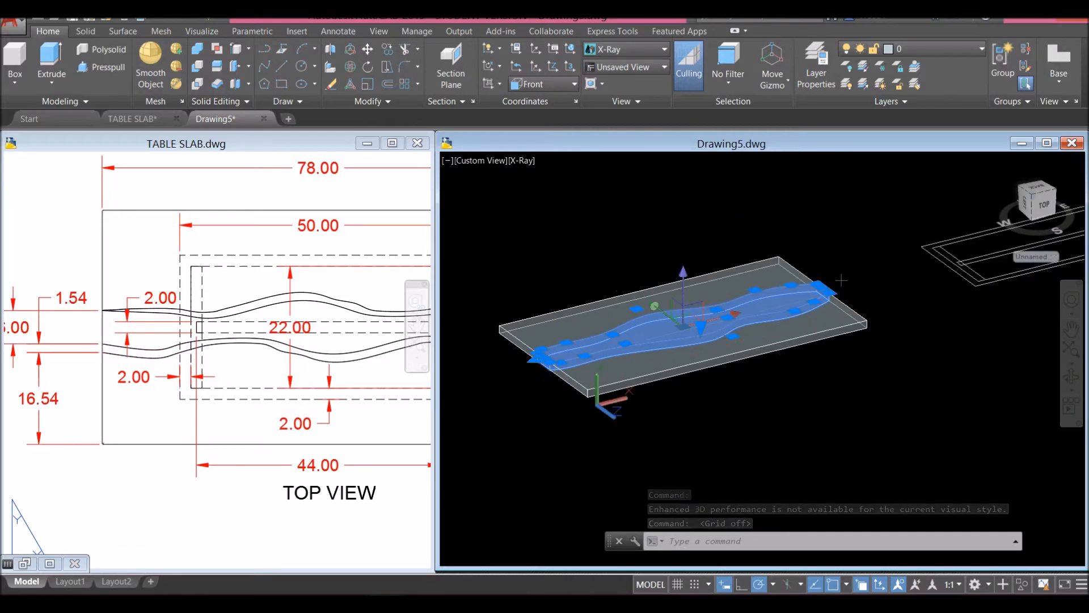
pyautogui.press('Escape')
pyautogui.scroll(4, 547, 383)
pyautogui.click(538, 322)
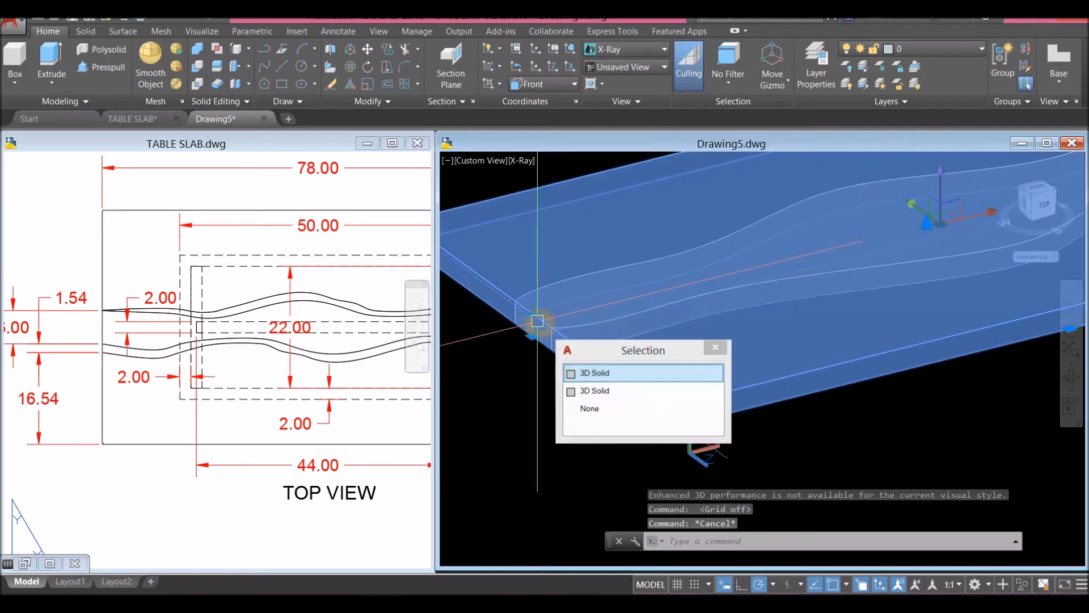
pyautogui.scroll(-4, 518, 325)
pyautogui.scroll(3, 554, 348)
pyautogui.click(556, 346)
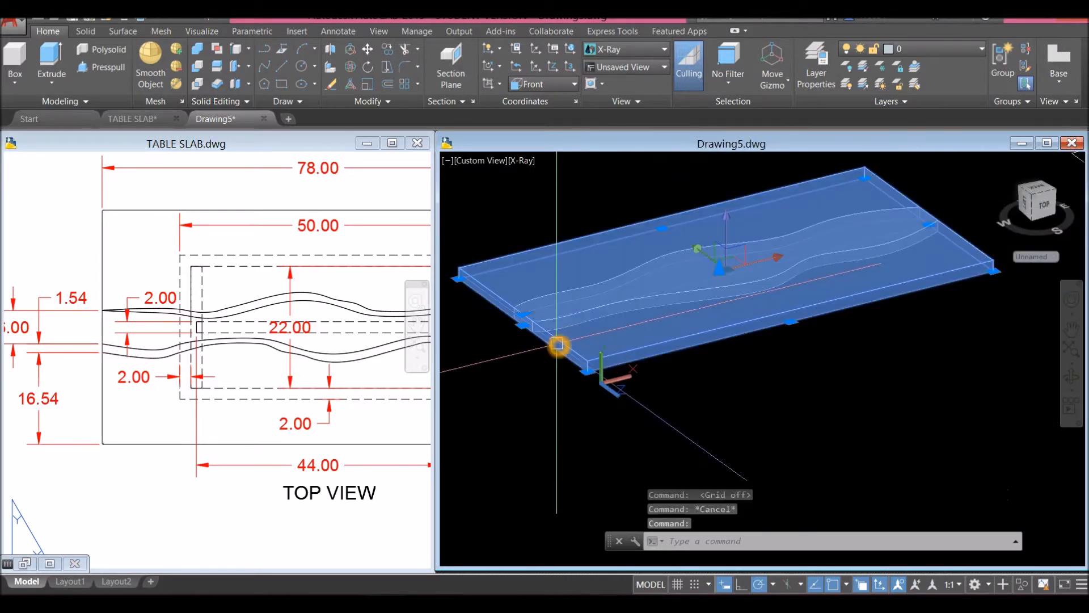
pyautogui.press('Escape')
pyautogui.scroll(-4, 528, 339)
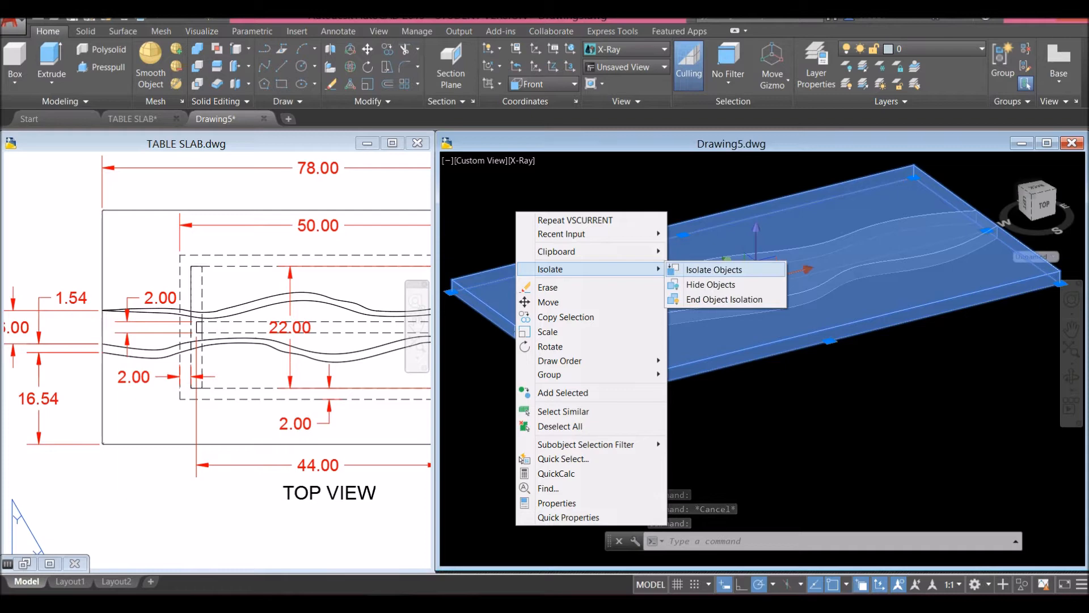
# Isolate the tabletop solid so that it alone is shown, and switch to the Top view.
pyautogui.click(499, 219)
pyautogui.click(540, 250)
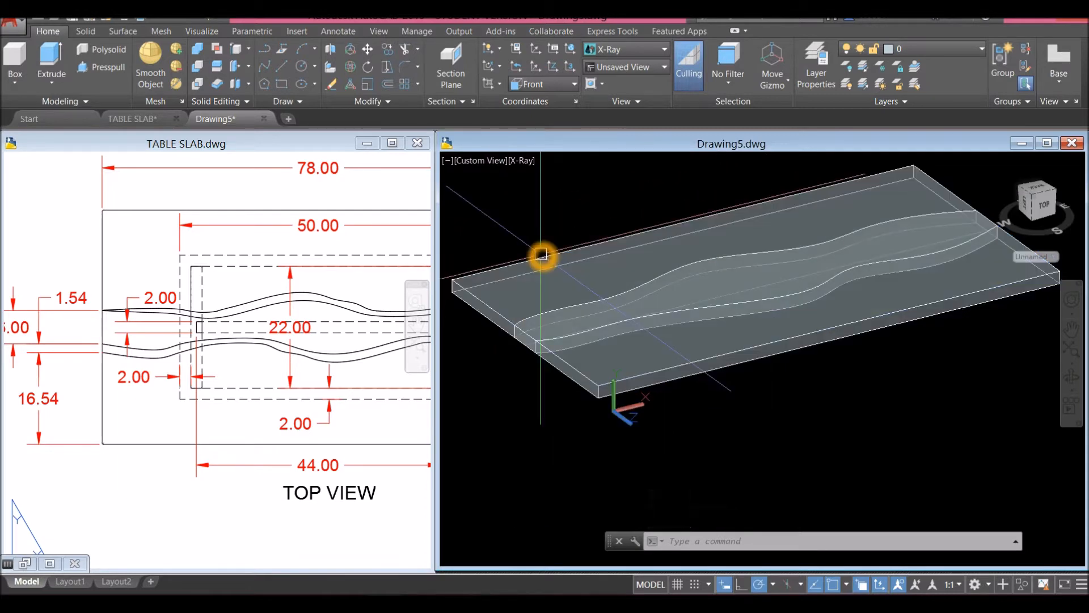
pyautogui.rightClick(520, 200)
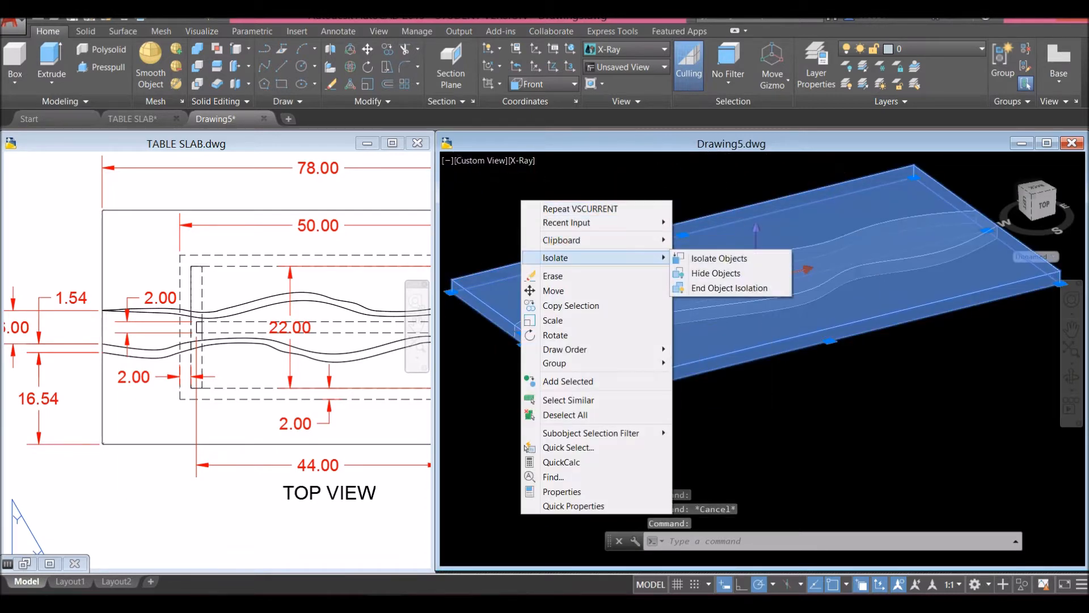
pyautogui.click(636, 257)
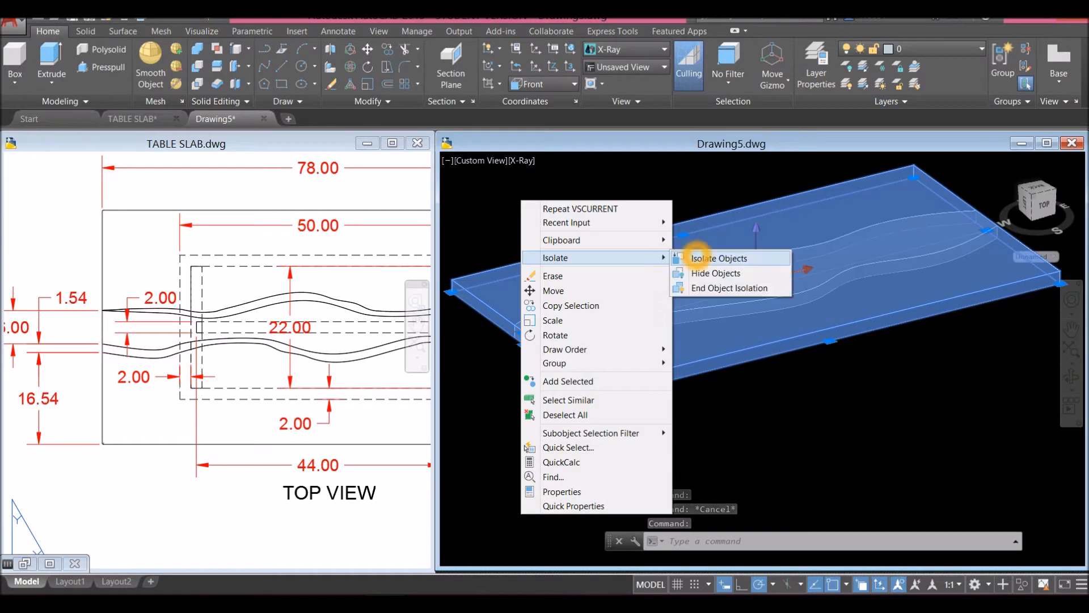
pyautogui.click(699, 258)
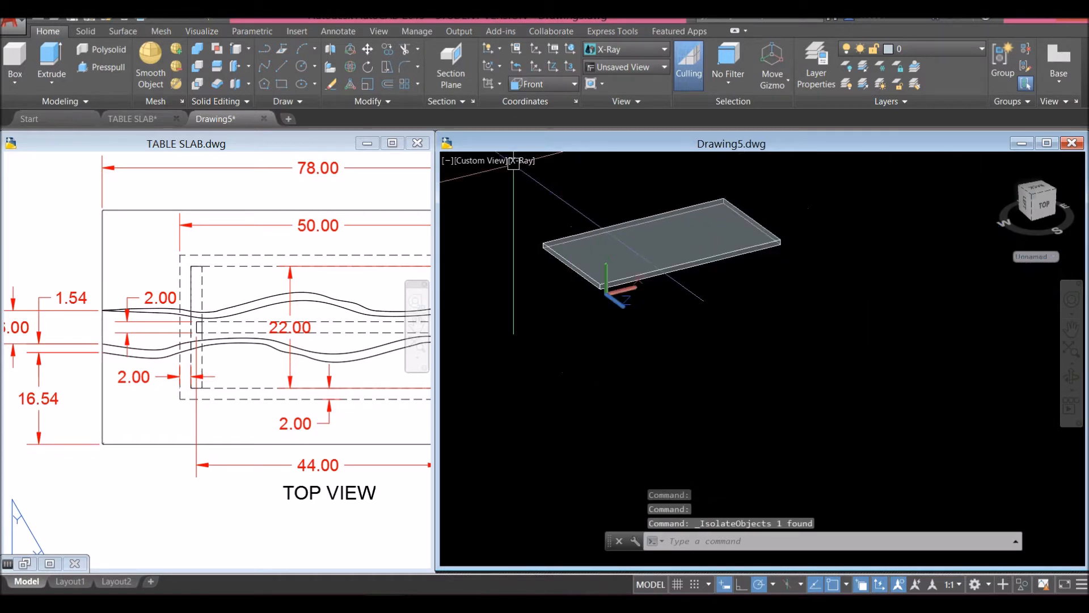
pyautogui.click(481, 161)
pyautogui.click(508, 193)
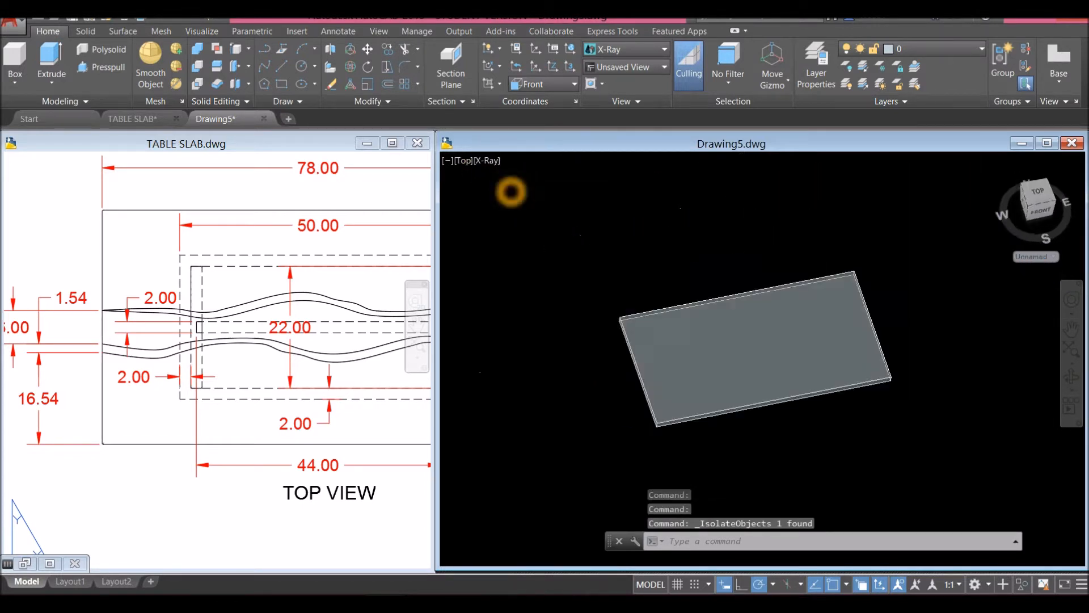
pyautogui.scroll(-4, 528, 192)
pyautogui.moveTo(528, 192); pyautogui.dragTo(617, 211, button='middle')
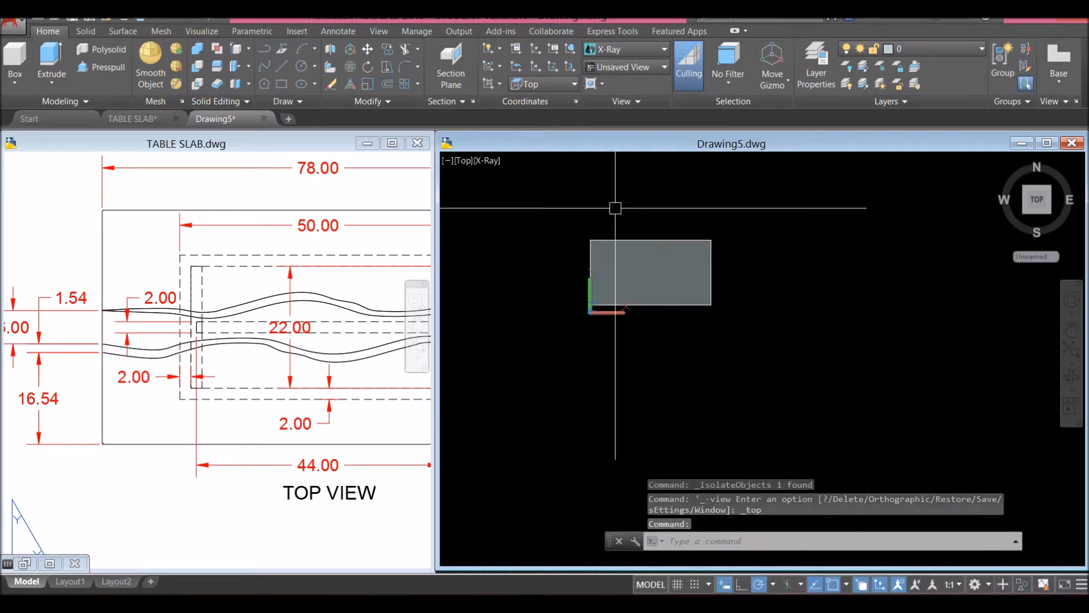
# Slice the tabletop solid lengthwise through the midpoints of its two short edges, keeping both sides.
pyautogui.click(85, 31)
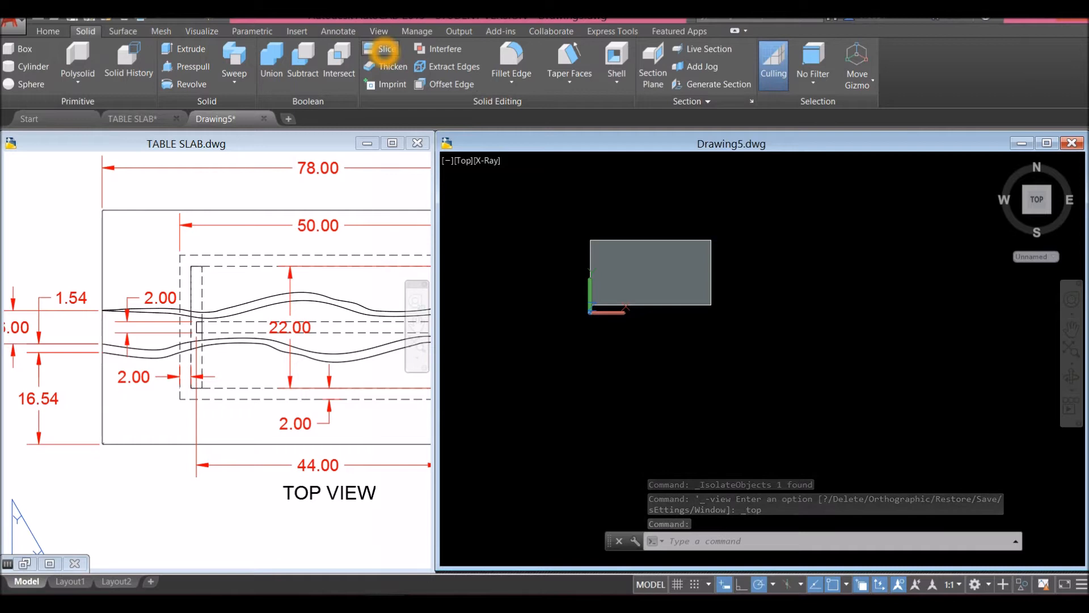
pyautogui.click(378, 50)
pyautogui.click(613, 240)
pyautogui.press('Return')
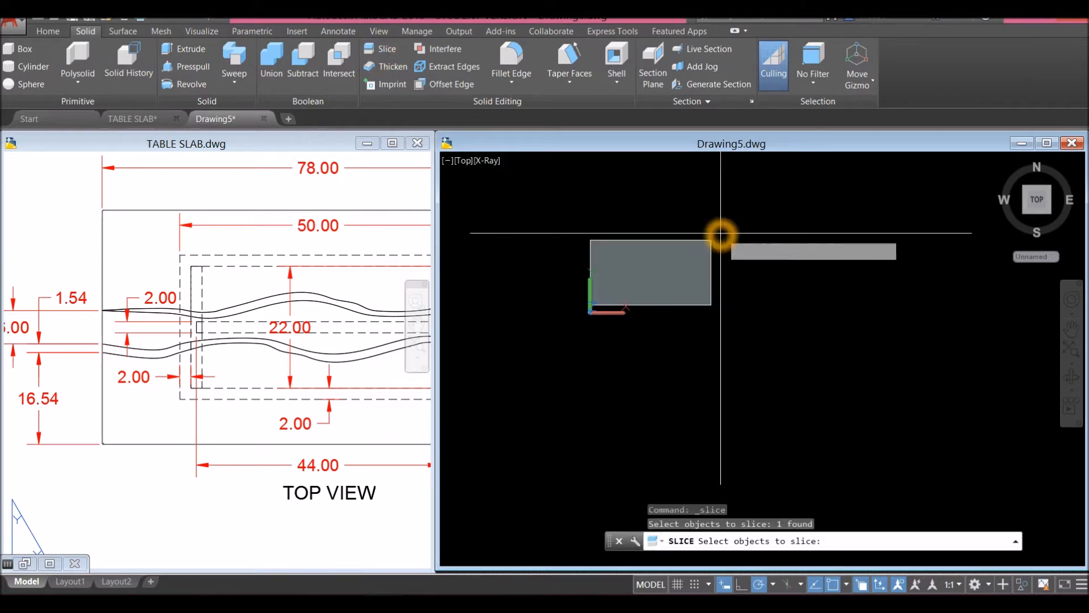
pyautogui.click(720, 269)
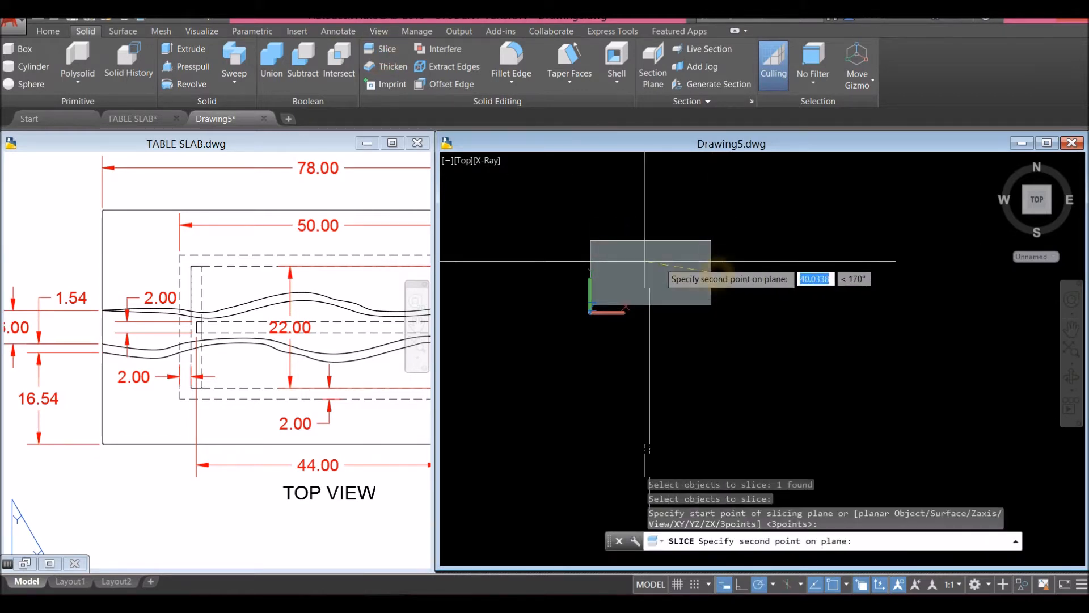
pyautogui.click(540, 271)
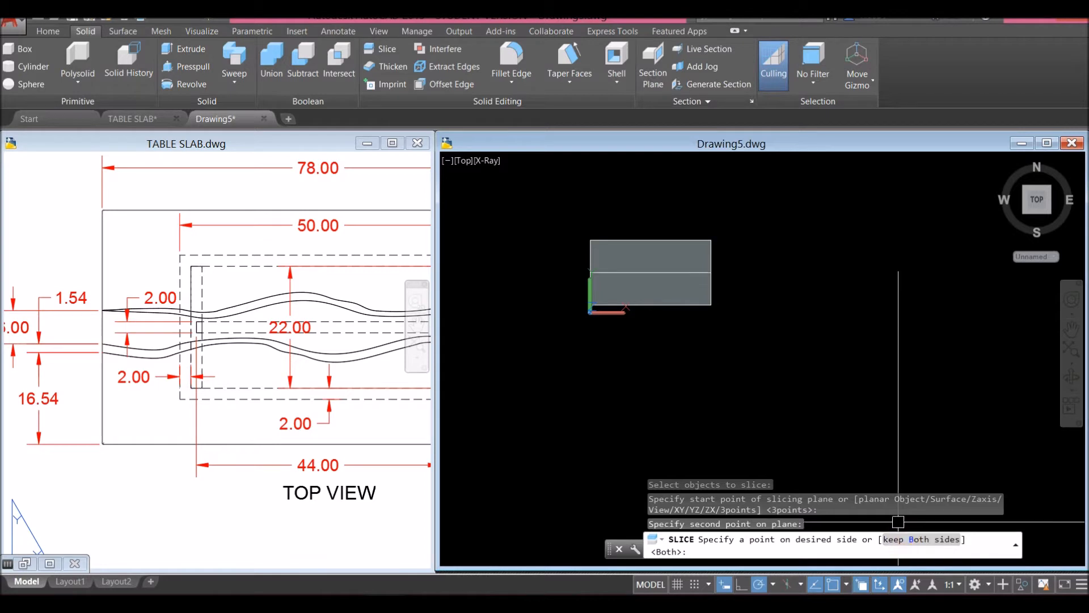
pyautogui.write('B')
pyautogui.press('Return')
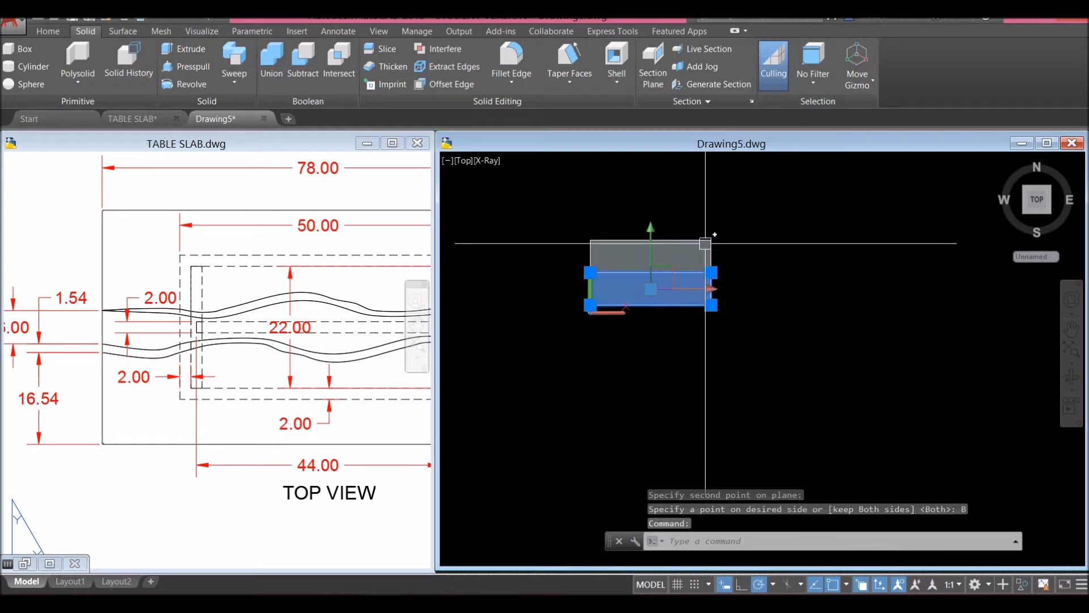
# Move the rear half of the sliced tabletop straight away from the front half, leaving a wide gap between them.
pyautogui.press('Escape')
pyautogui.click(712, 250)
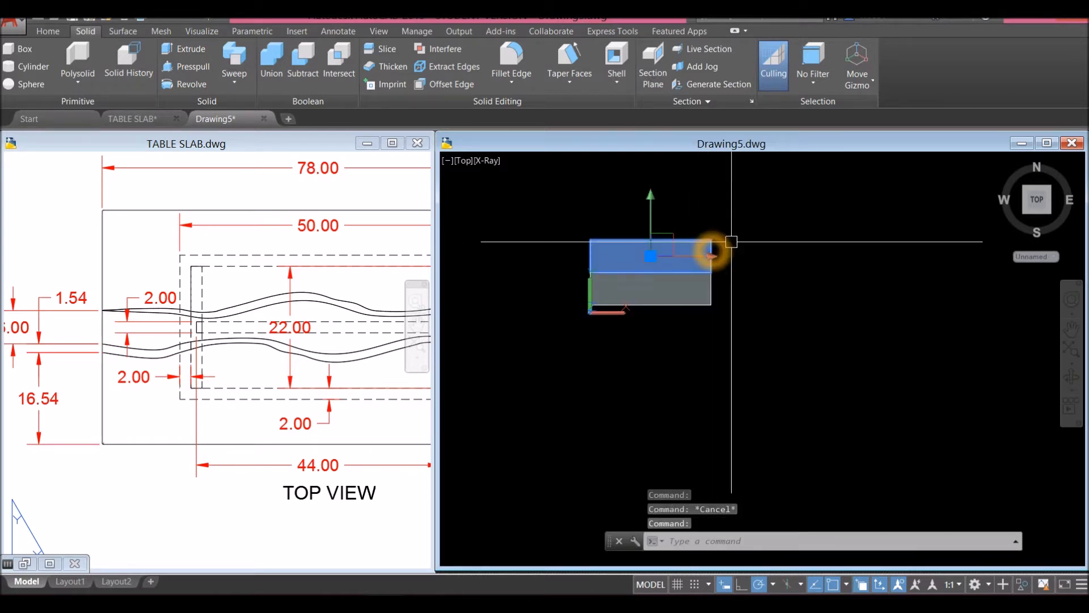
pyautogui.rightClick(751, 219)
pyautogui.click(794, 309)
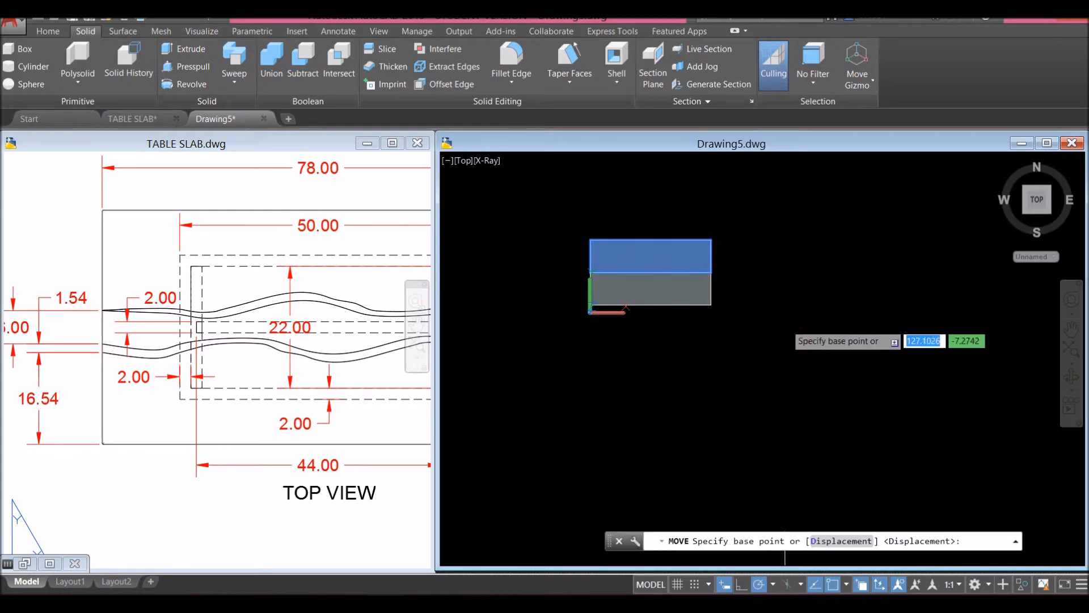
pyautogui.click(788, 322)
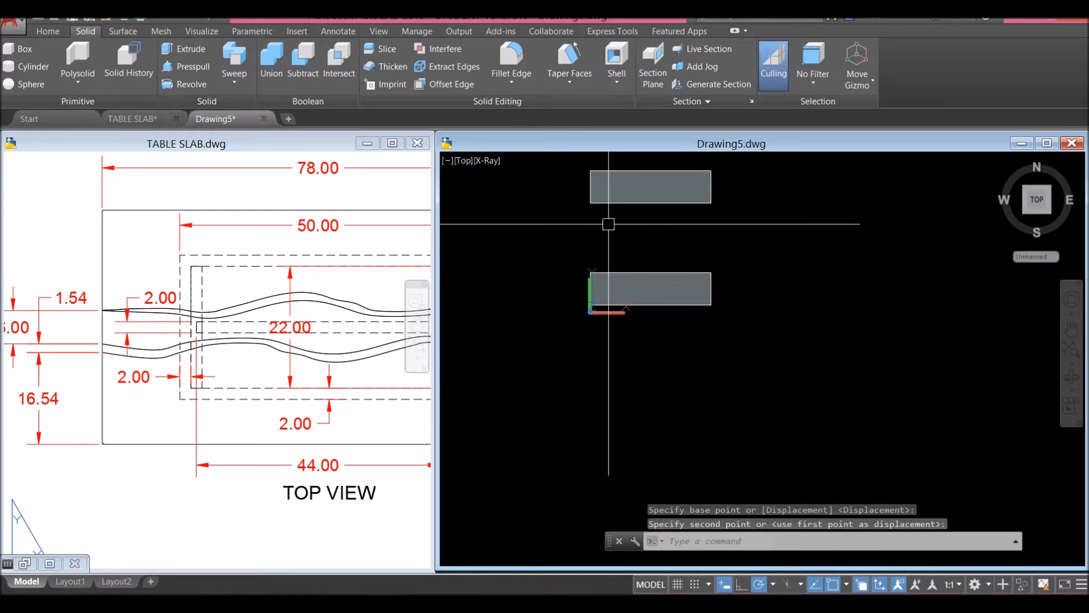
# End the object isolation to bring the river solid and the other hidden objects back.
pyautogui.rightClick(606, 220)
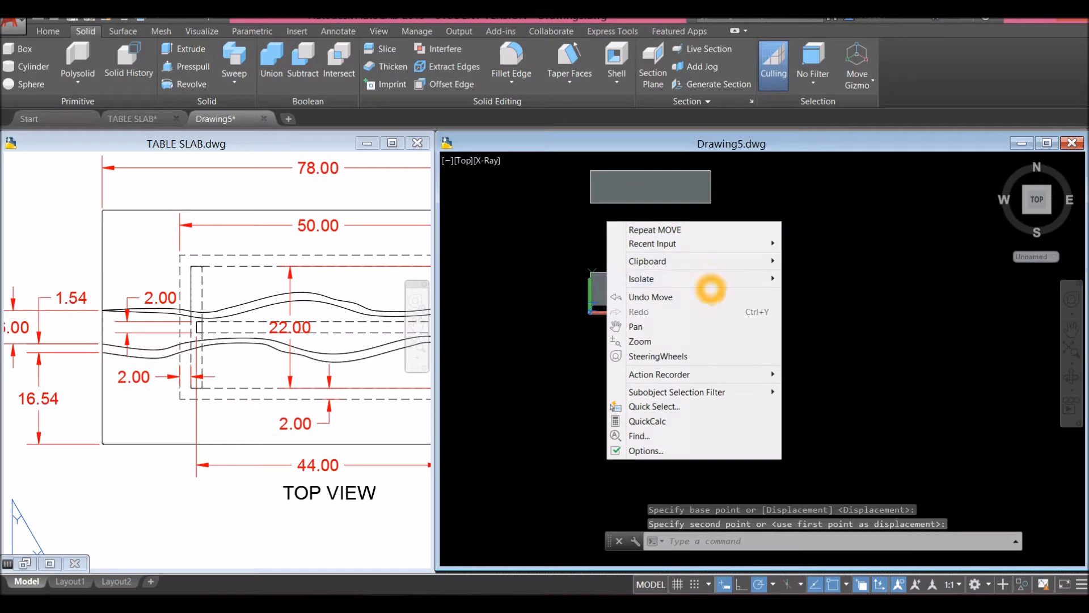
pyautogui.click(783, 224)
pyautogui.rightClick(785, 222)
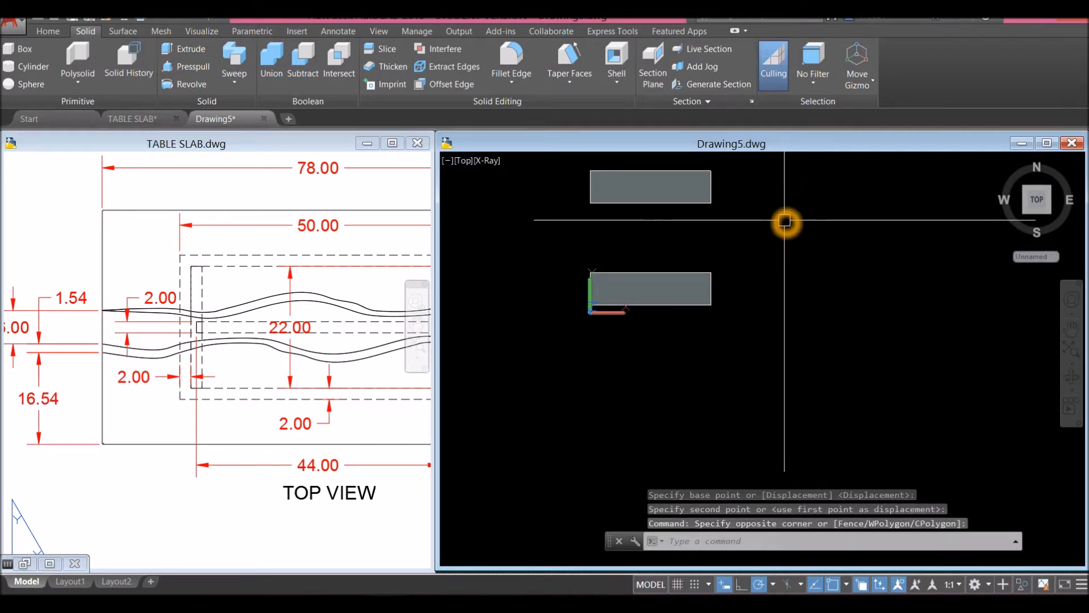
pyautogui.click(978, 297)
pyautogui.moveTo(919, 278)
pyautogui.click(1016, 310)
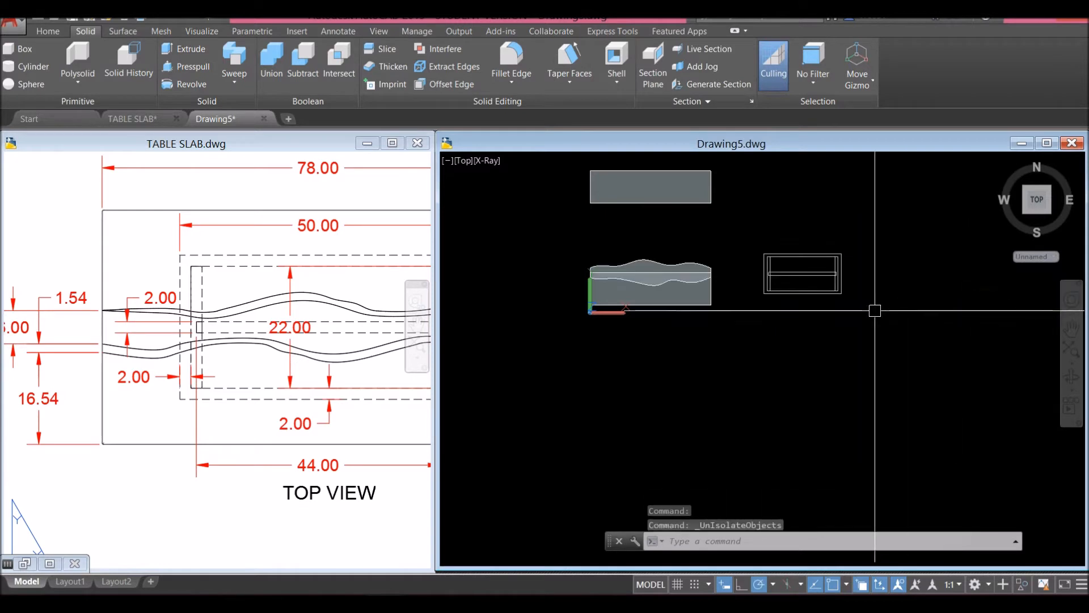
pyautogui.keyDown('shift'); pyautogui.moveTo(665, 289); pyautogui.dragTo(763, 233, button='middle'); pyautogui.keyUp('shift')
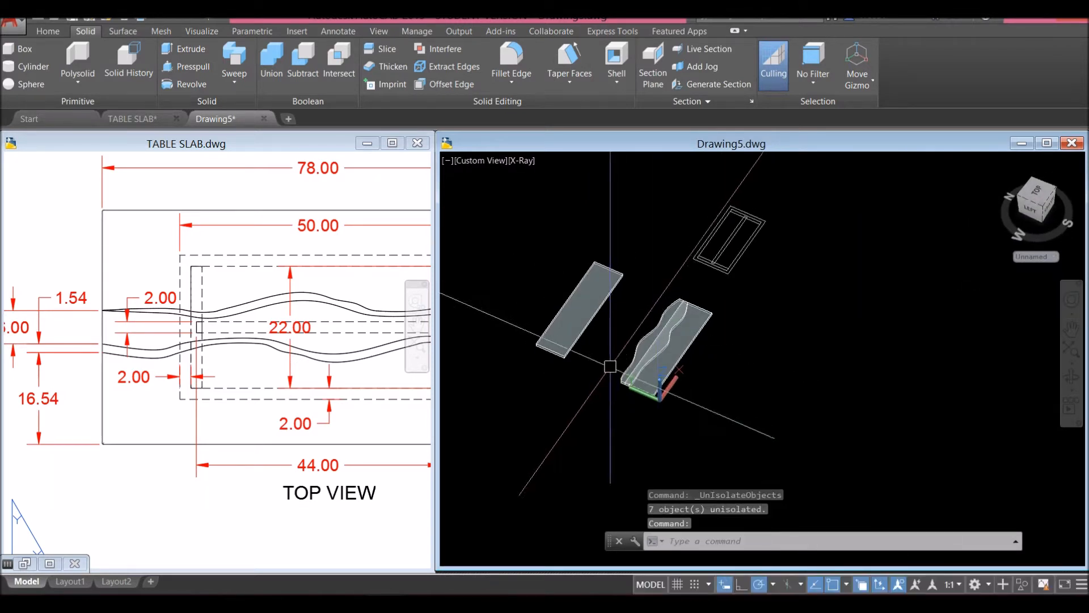
pyautogui.scroll(5, 610, 375)
pyautogui.scroll(2, 628, 394)
pyautogui.moveTo(627, 390); pyautogui.dragTo(685, 388, button='middle')
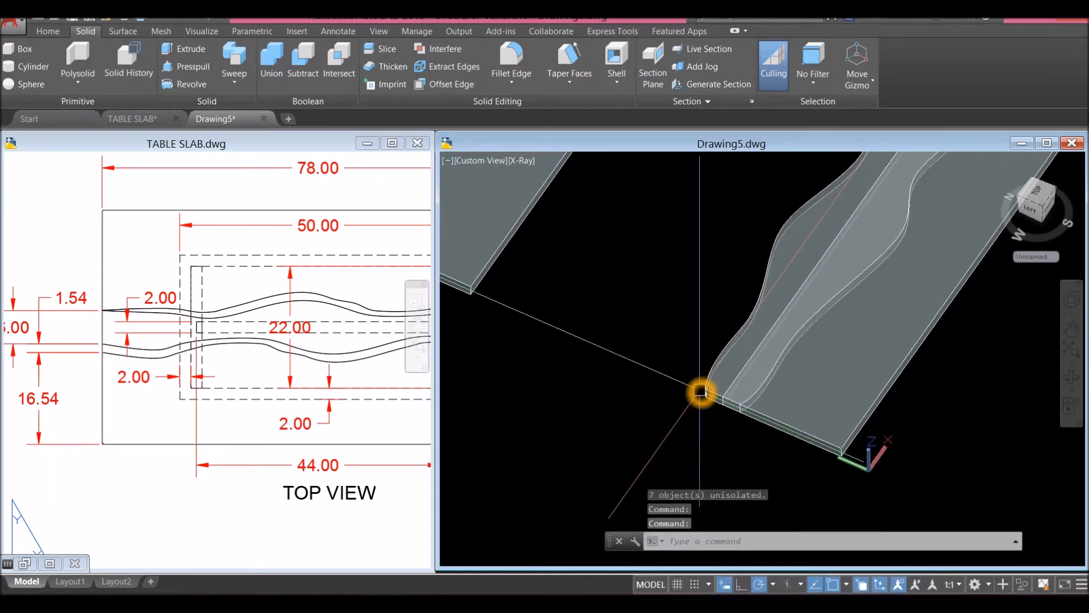
pyautogui.click(704, 386)
pyautogui.rightClick(634, 300)
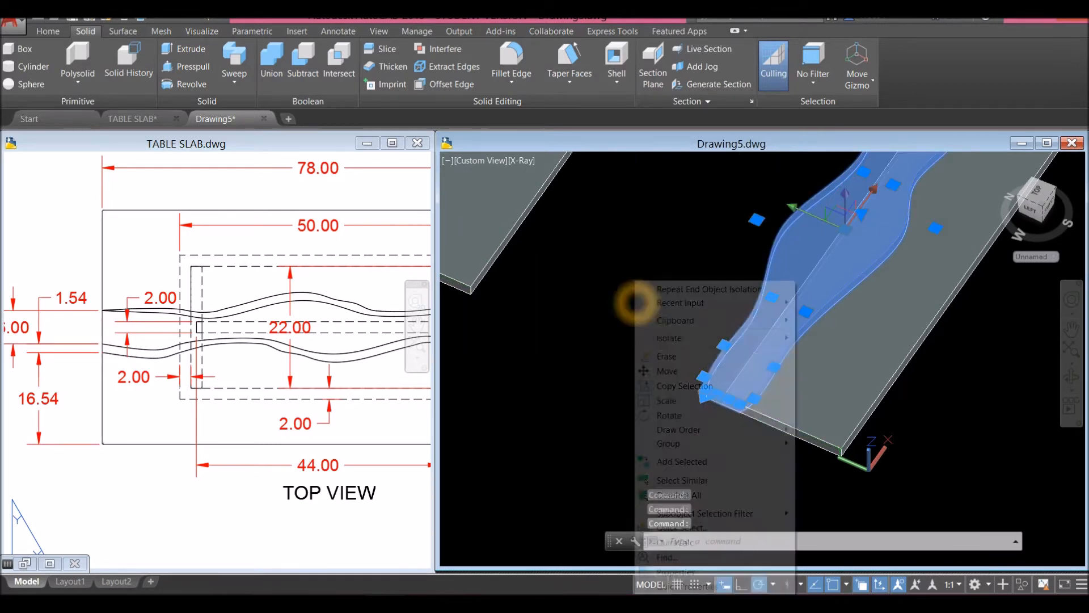
pyautogui.click(706, 384)
pyautogui.scroll(2, 687, 431)
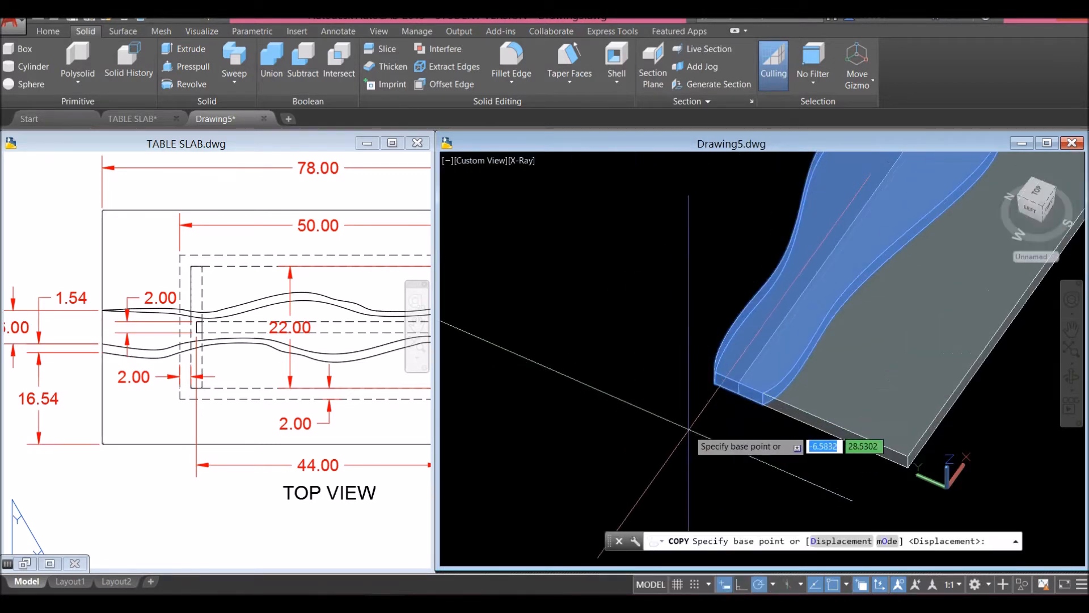
pyautogui.scroll(2, 730, 429)
pyautogui.moveTo(728, 423); pyautogui.dragTo(728, 430, button='middle')
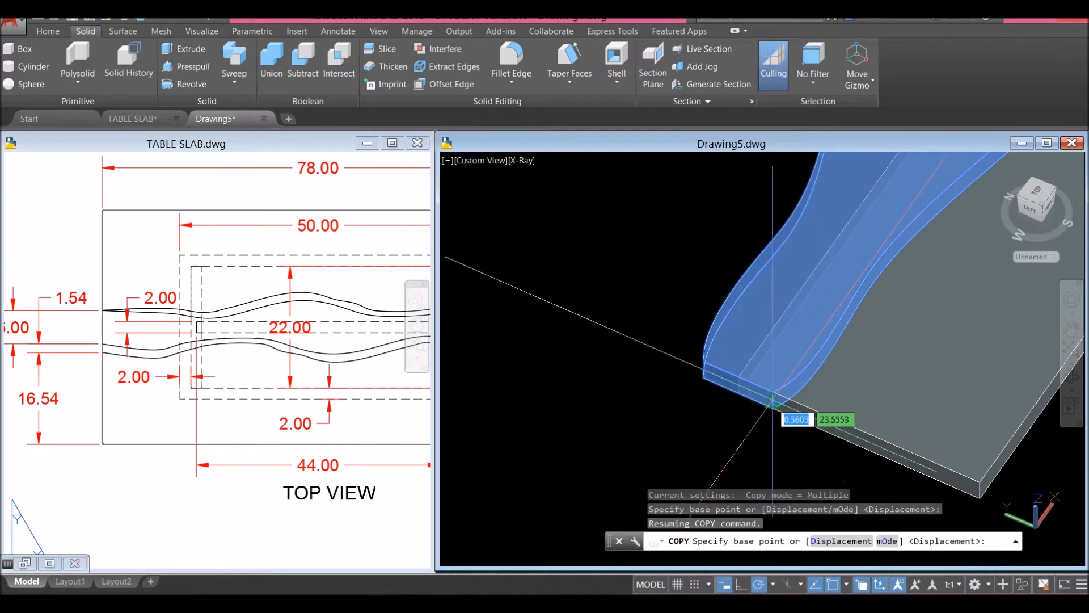
pyautogui.click(776, 392)
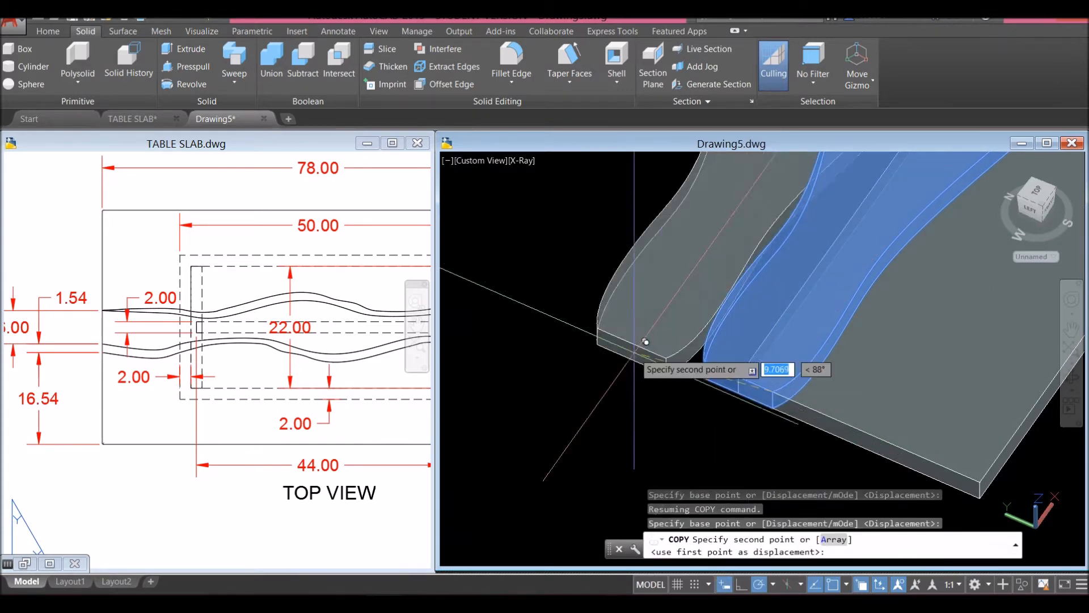
pyautogui.scroll(-4, 625, 340)
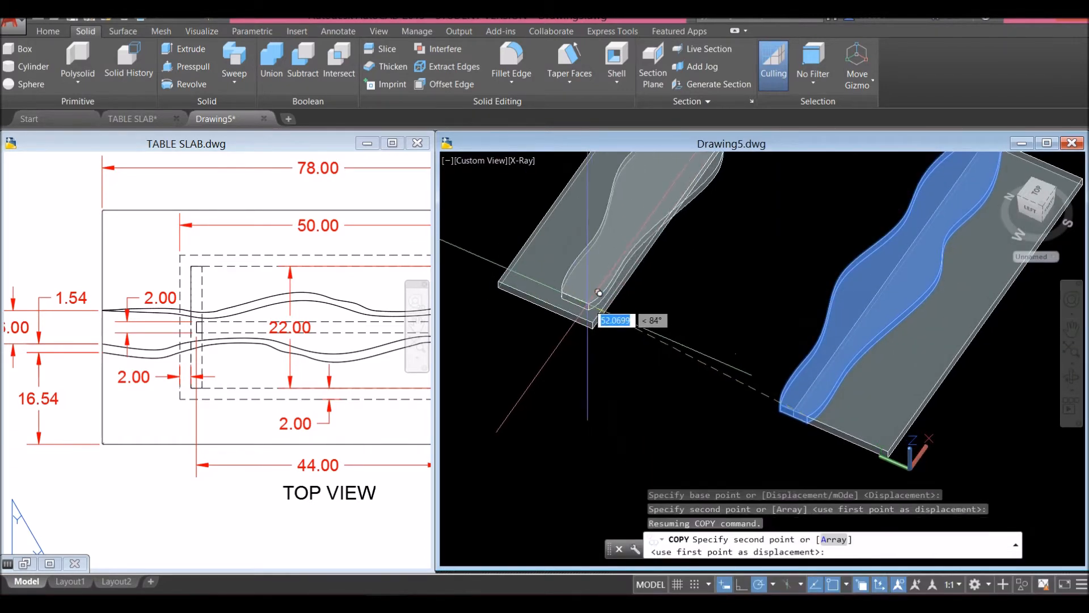
pyautogui.scroll(4, 590, 305)
pyautogui.scroll(-3, 678, 361)
pyautogui.scroll(-2, 690, 349)
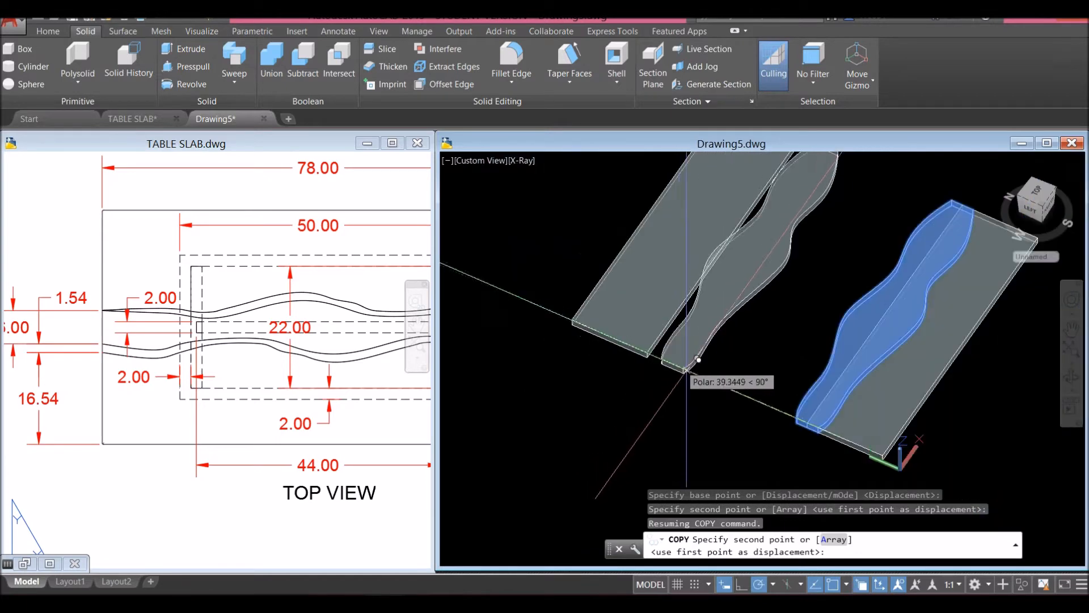
pyautogui.press('Escape')
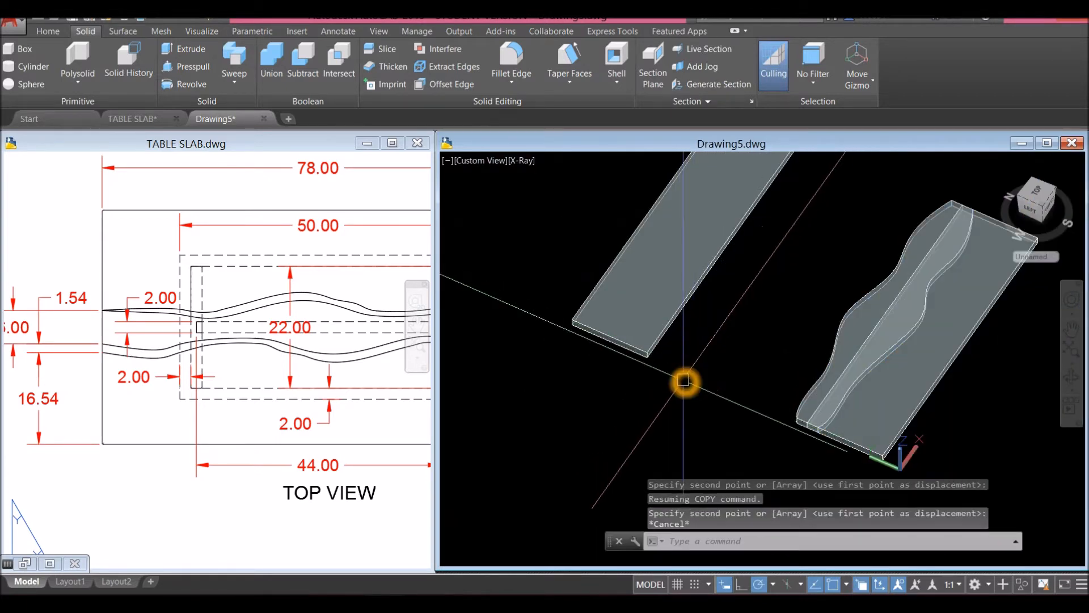
# Copy the river solid from the front half's cut-edge corner to the moved half's matching corner, and place another copy between the halves.
pyautogui.click(807, 396)
pyautogui.rightClick(731, 333)
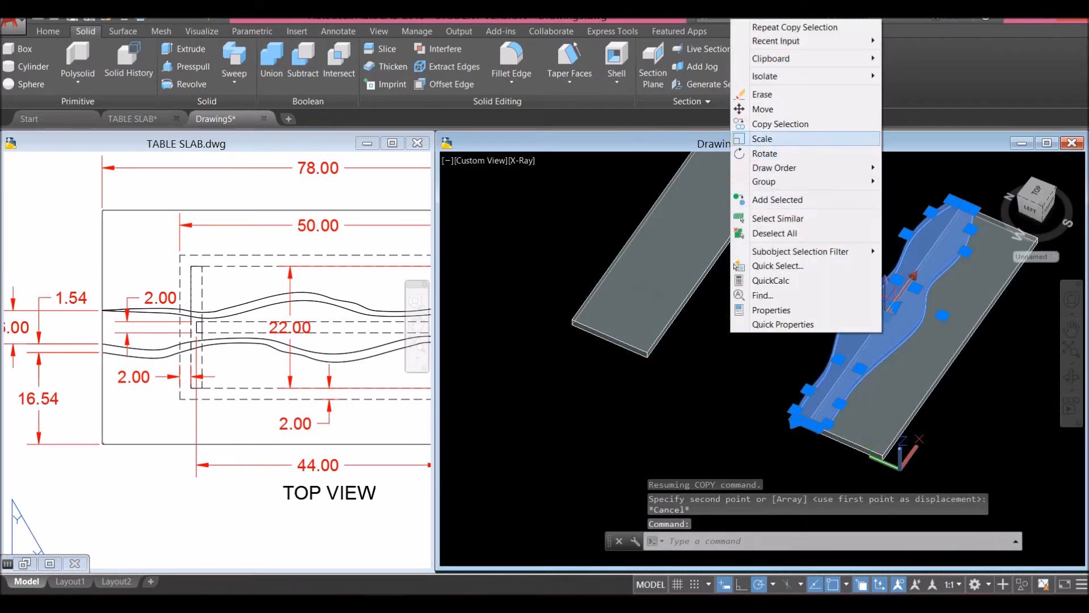
pyautogui.click(778, 123)
pyautogui.scroll(4, 824, 419)
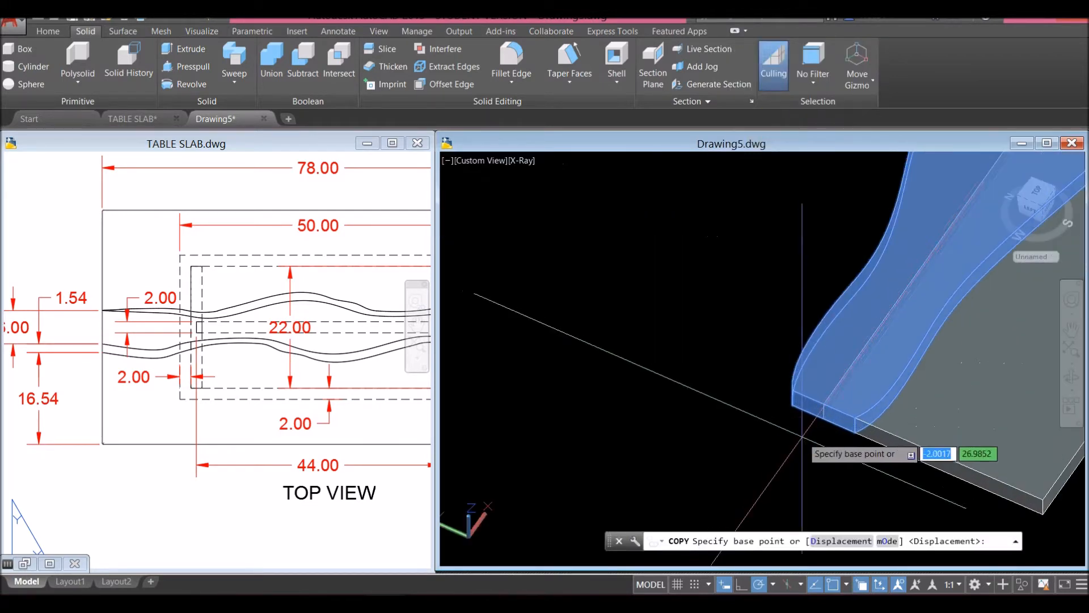
pyautogui.click(827, 405)
pyautogui.scroll(-4, 664, 341)
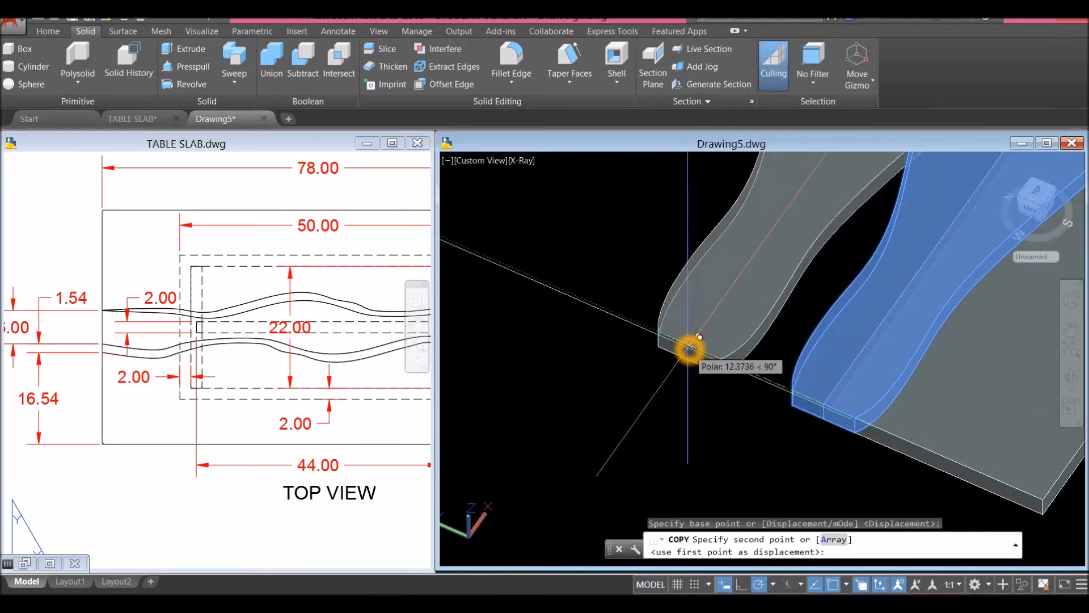
pyautogui.scroll(3, 597, 292)
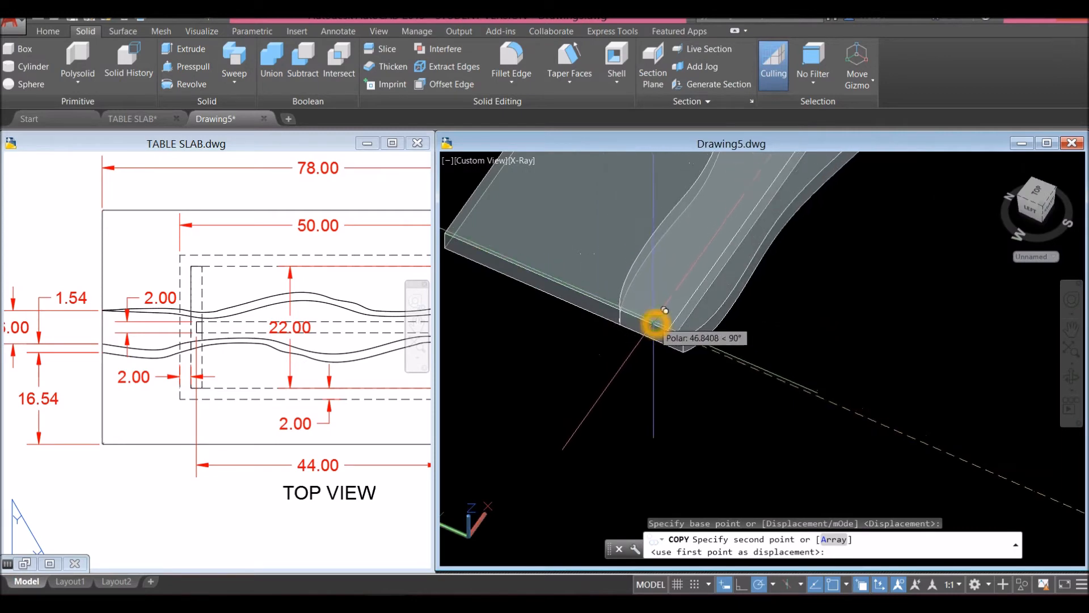
pyautogui.click(747, 340)
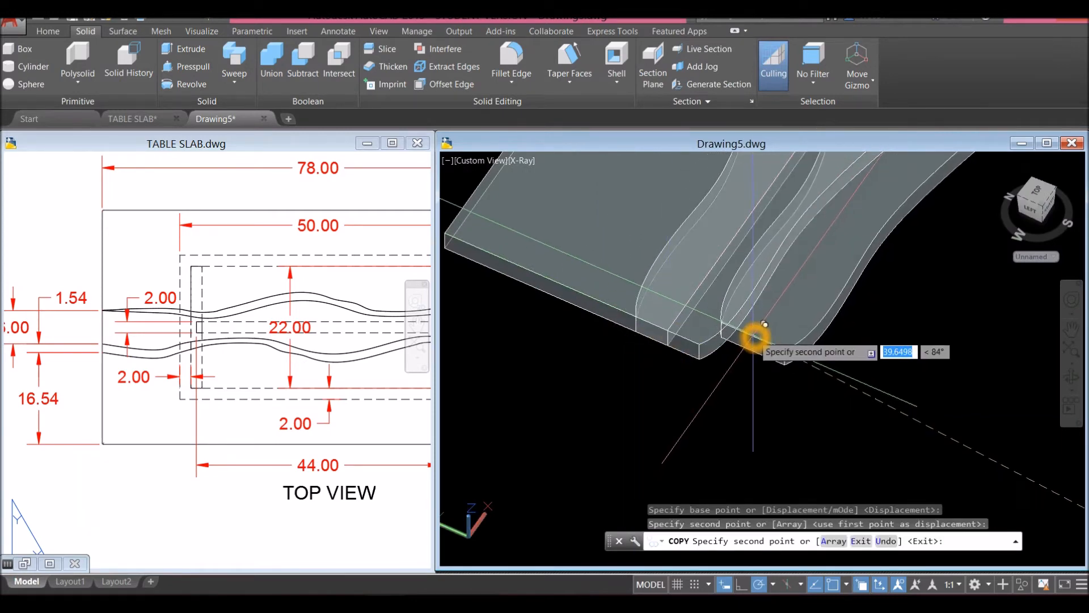
pyautogui.scroll(-4, 748, 340)
pyautogui.moveTo(652, 317); pyautogui.dragTo(647, 317, button='middle')
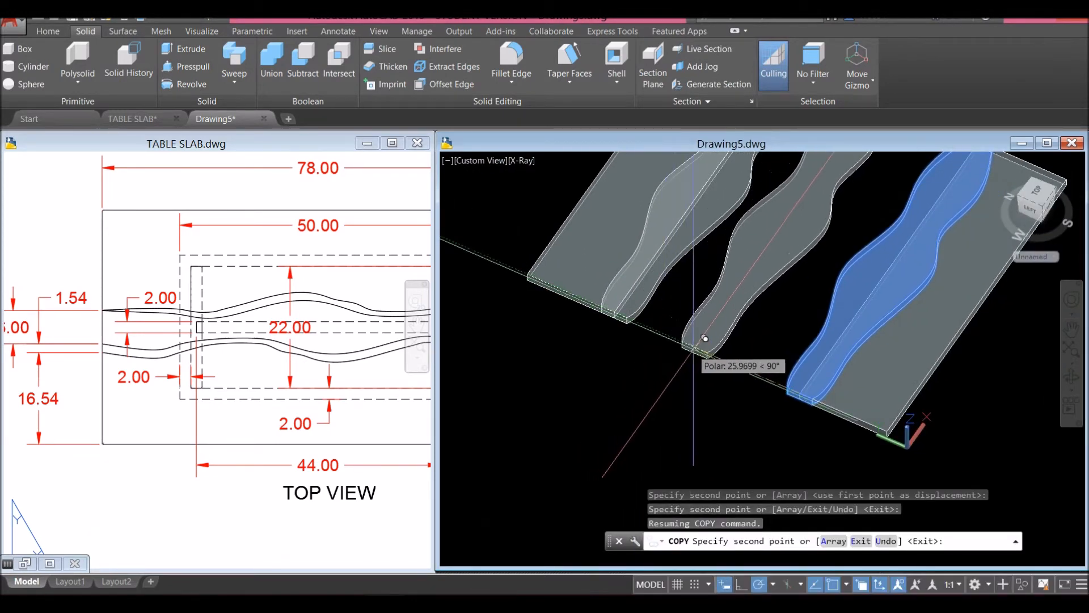
pyautogui.rightClick(652, 327)
pyautogui.click(661, 338)
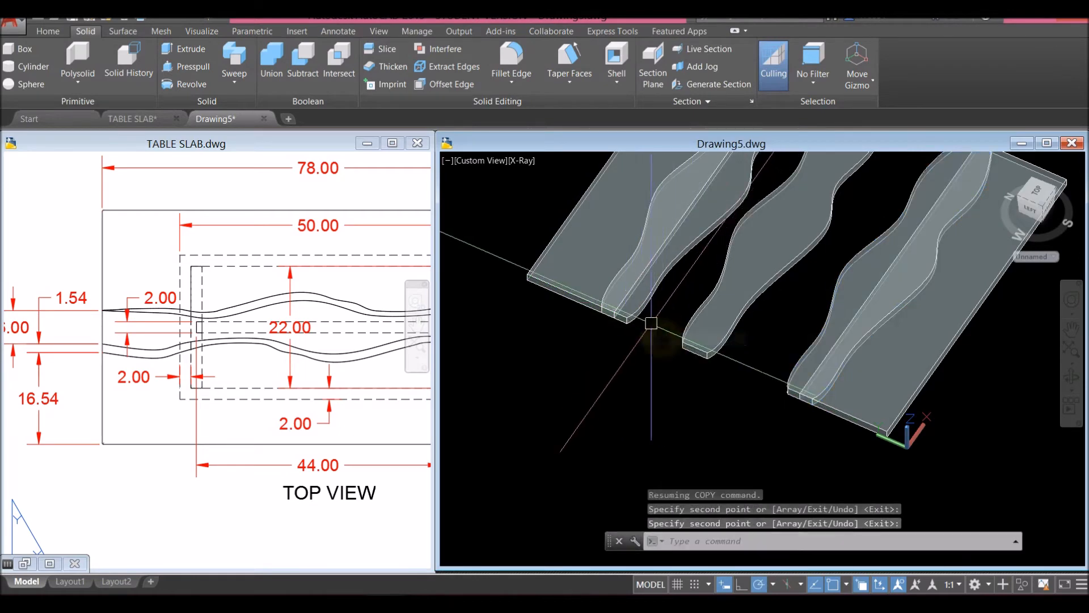
# Select the river solids overlapping the tabletop halves and the halves themselves to examine the overlaps, clearing each selection.
pyautogui.click(670, 324)
pyautogui.click(830, 321)
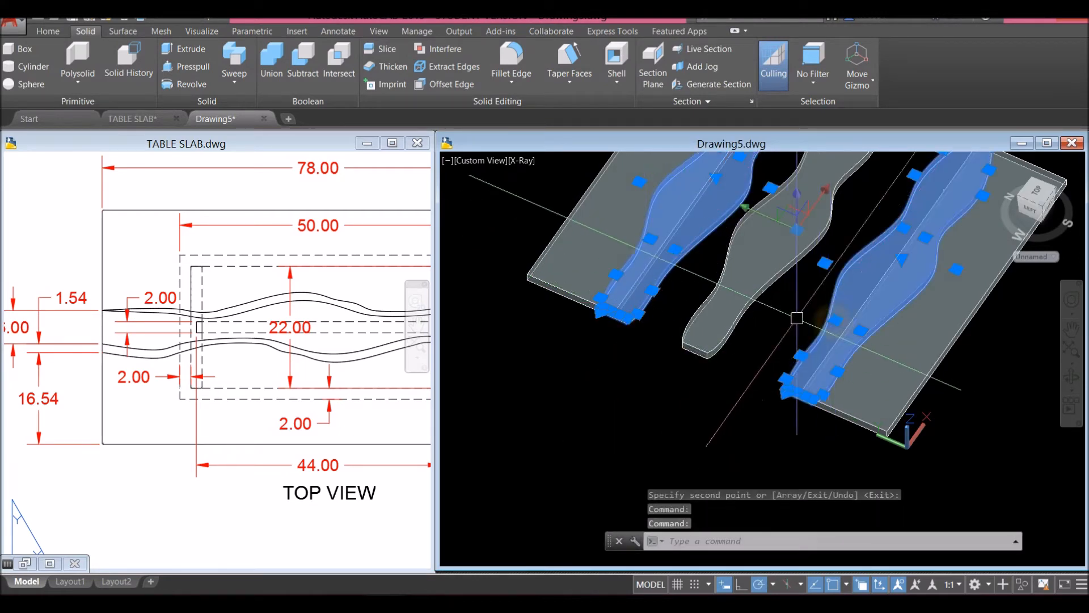
pyautogui.press('Escape')
pyautogui.click(583, 254)
pyautogui.press('Escape')
pyautogui.click(794, 380)
pyautogui.press('Escape')
pyautogui.scroll(-5, 645, 365)
pyautogui.click(47, 31)
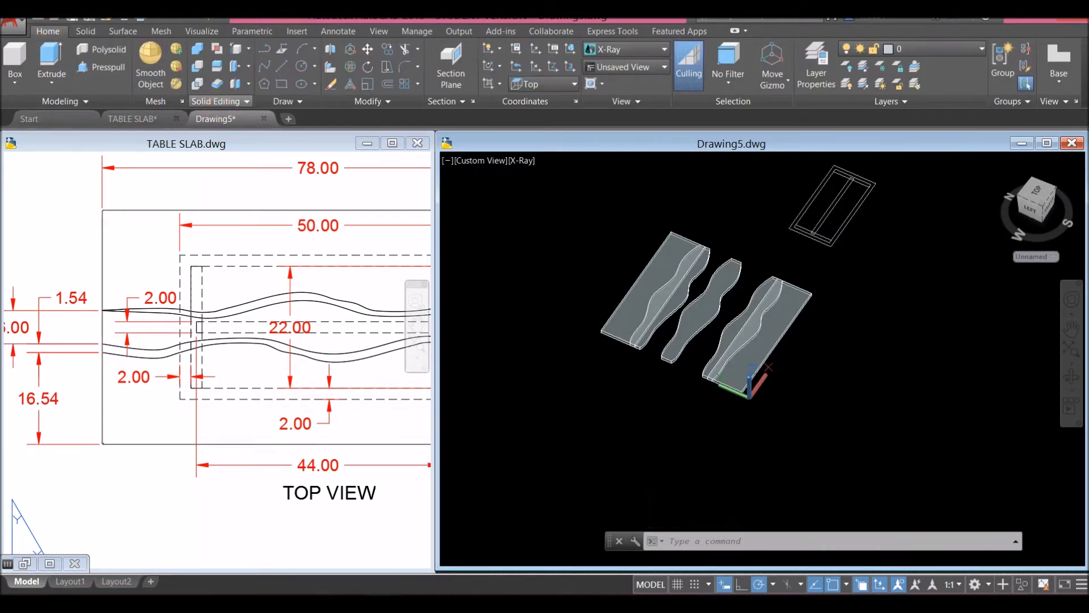
# Subtract the overlapping river solid from the moved rear half of the tabletop.
pyautogui.click(197, 67)
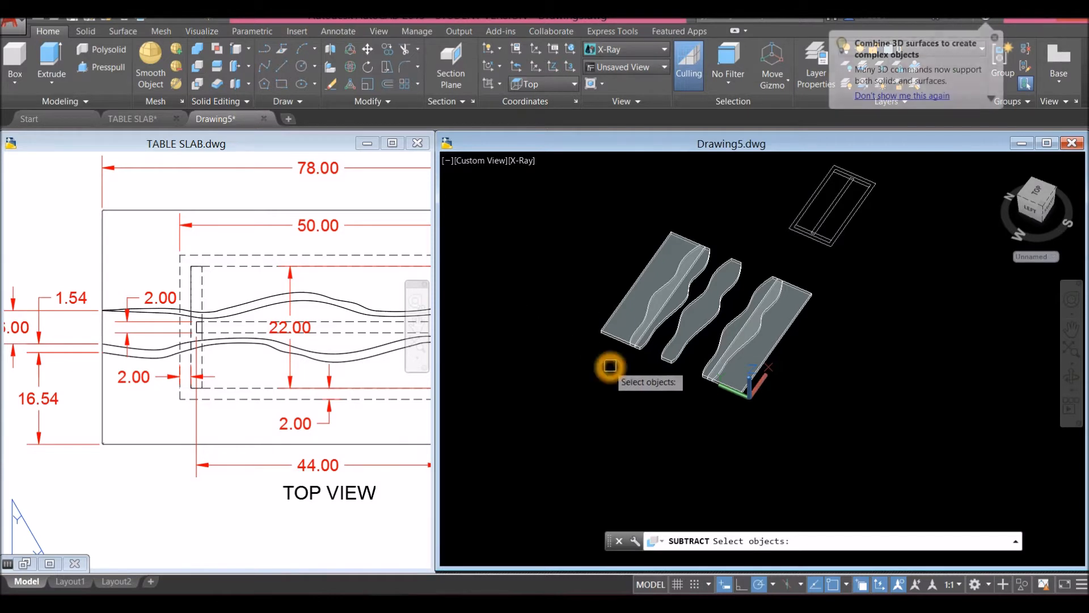
pyautogui.scroll(3, 597, 333)
pyautogui.click(607, 313)
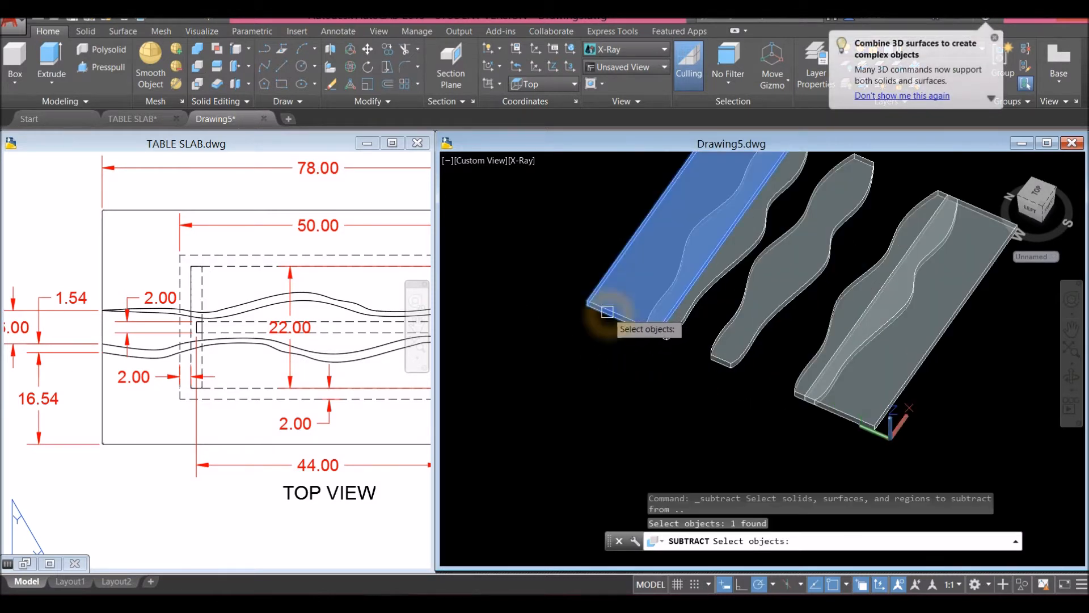
pyautogui.rightClick(573, 328)
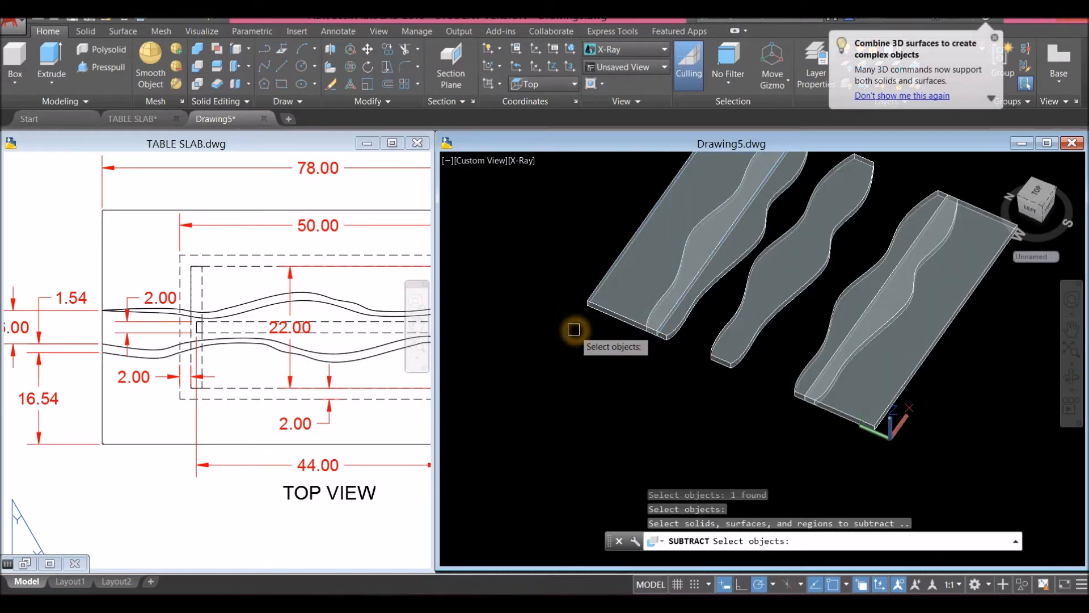
pyautogui.click(674, 333)
pyautogui.rightClick(590, 340)
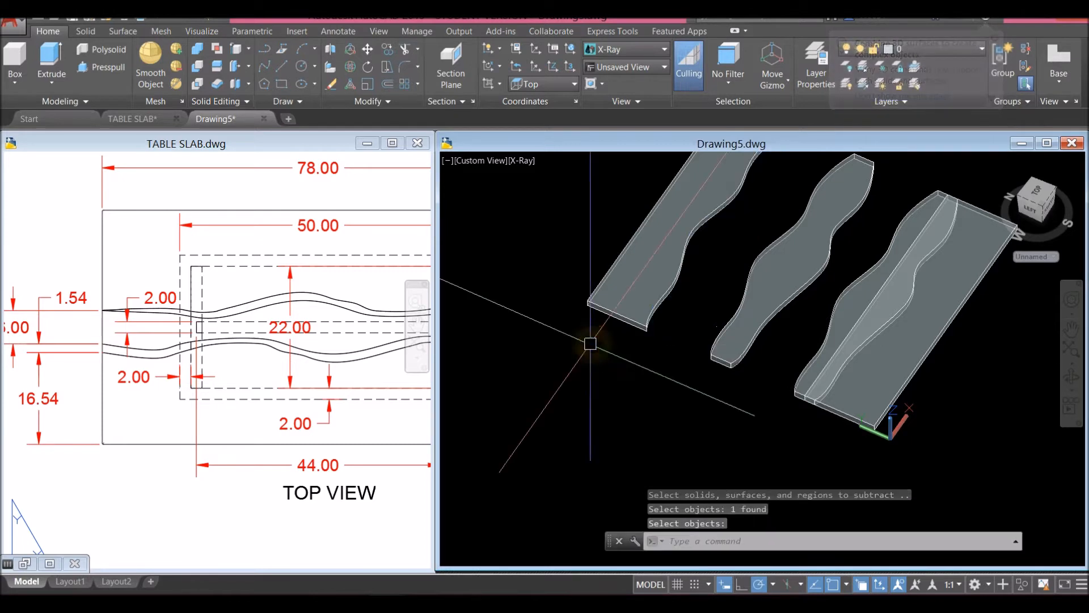
# Subtract the overlapping river solid from the front half of the tabletop.
pyautogui.scroll(-3, 591, 341)
pyautogui.moveTo(558, 242); pyautogui.dragTo(500, 244, button='middle')
pyautogui.rightClick(500, 245)
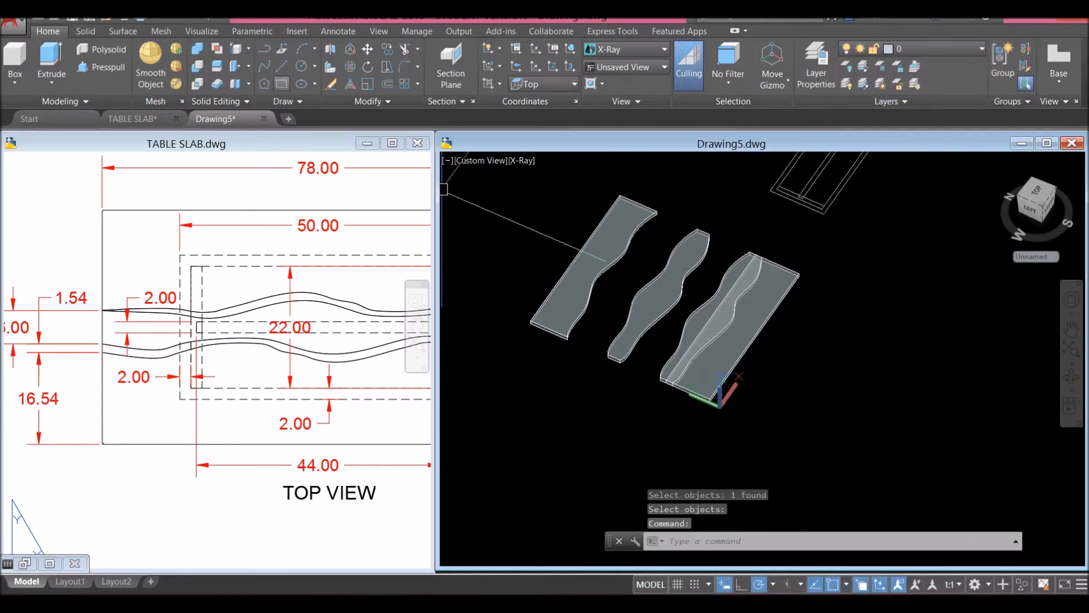
pyautogui.rightClick(444, 189)
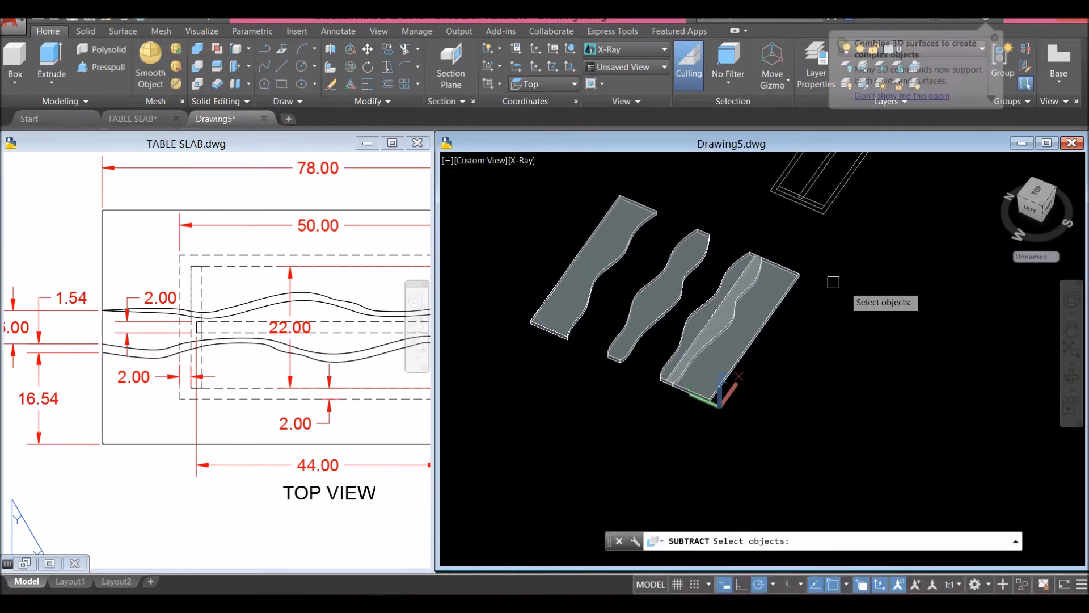
pyautogui.click(793, 279)
pyautogui.rightClick(820, 249)
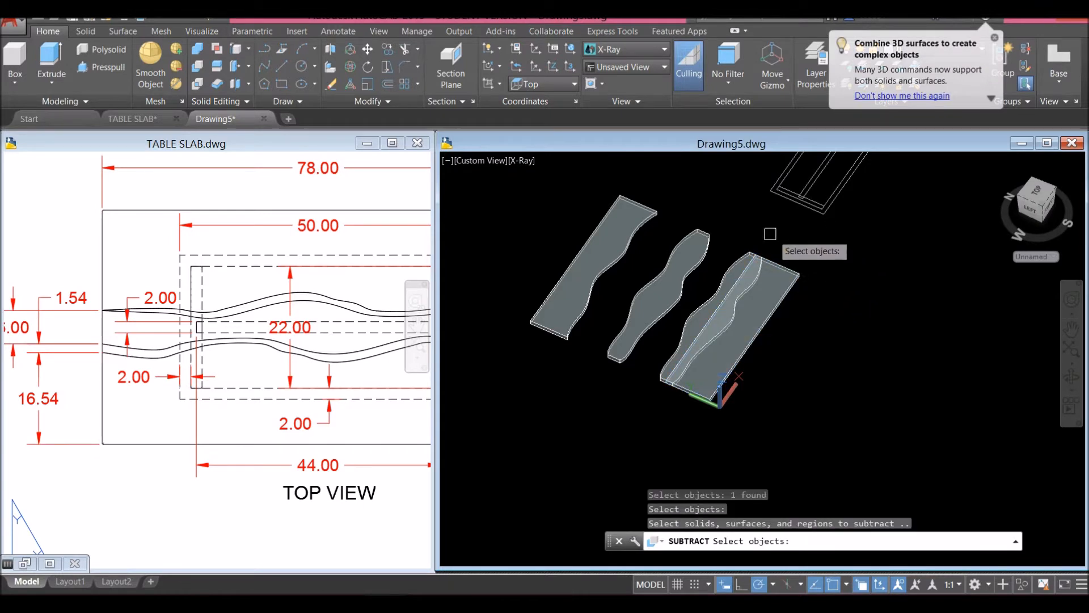
pyautogui.click(725, 269)
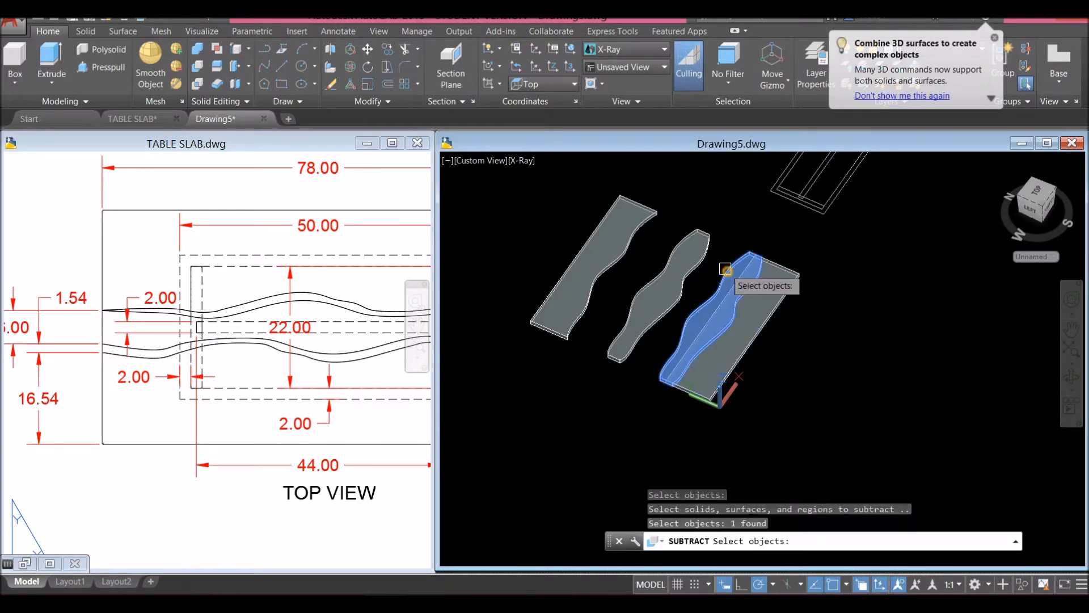
pyautogui.rightClick(798, 243)
# Erase the leftover straight line along the front half's former cut edge, and leave the river solid unselected.
pyautogui.keyDown('shift'); pyautogui.moveTo(793, 263); pyautogui.dragTo(664, 315, button='middle'); pyautogui.keyUp('shift')
pyautogui.scroll(3, 664, 315)
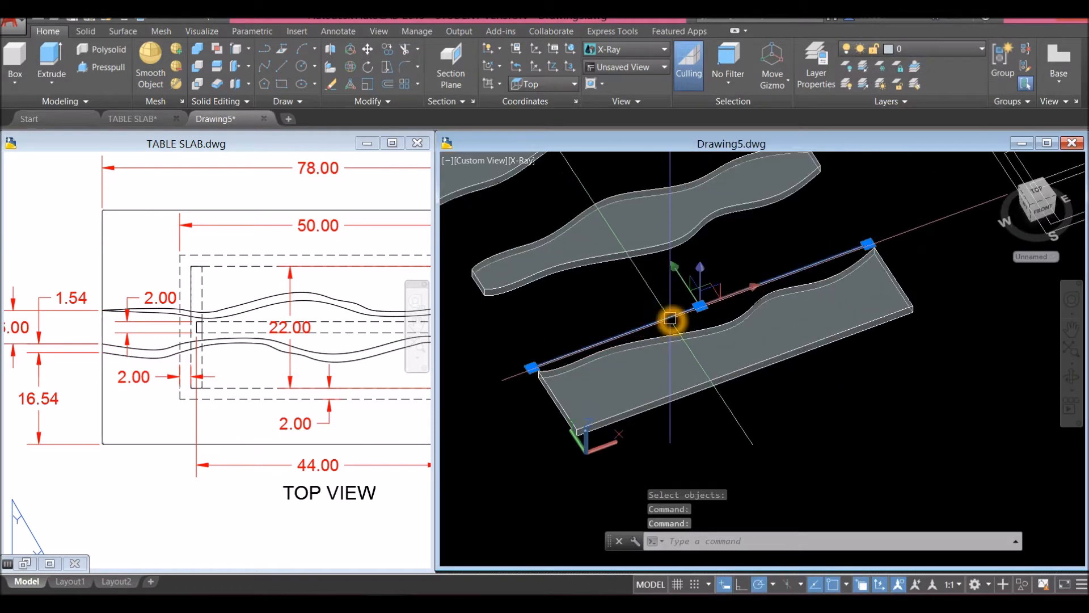
pyautogui.press('Delete')
pyautogui.click(662, 260)
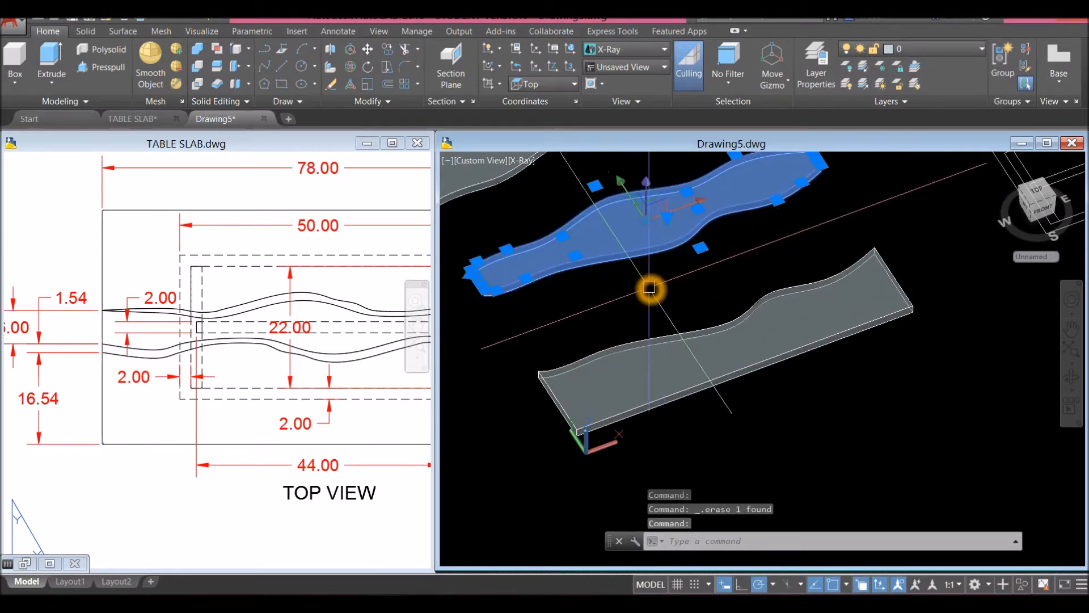
pyautogui.scroll(-3, 649, 288)
pyautogui.press('Escape')
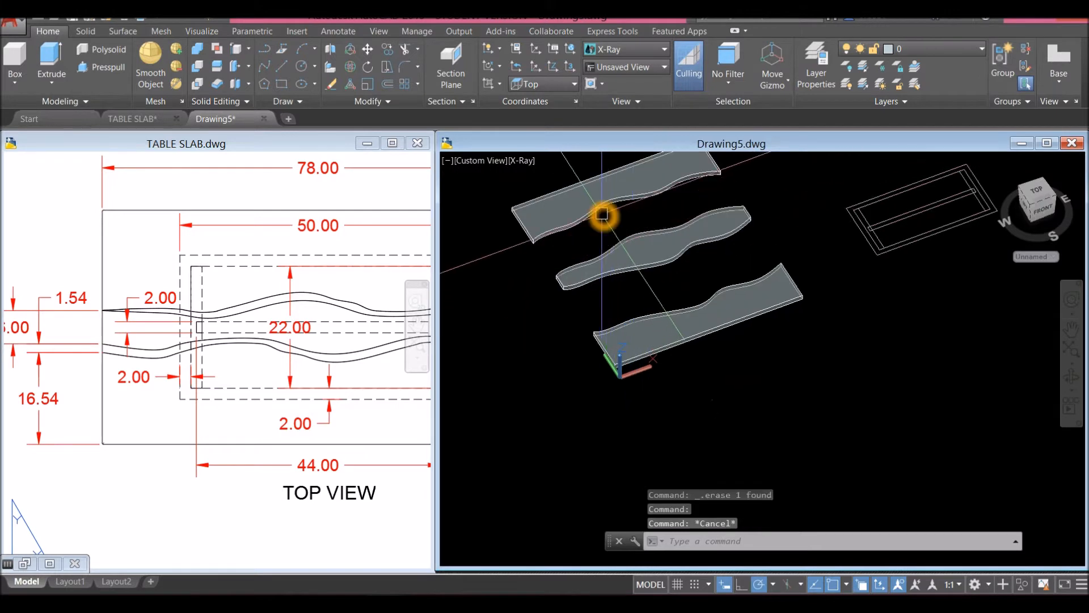
# Examine the wood edges along the river on the rendered table in TABLE SLAB's model space, then return to its dimensioned layout and Drawing5.
pyautogui.click(169, 539)
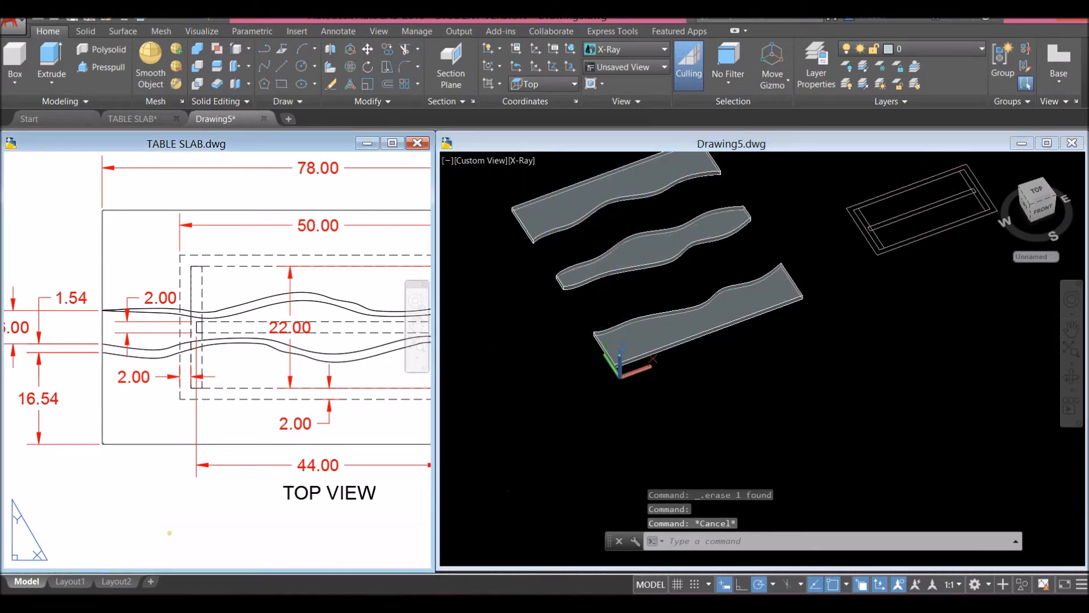
pyautogui.click(25, 579)
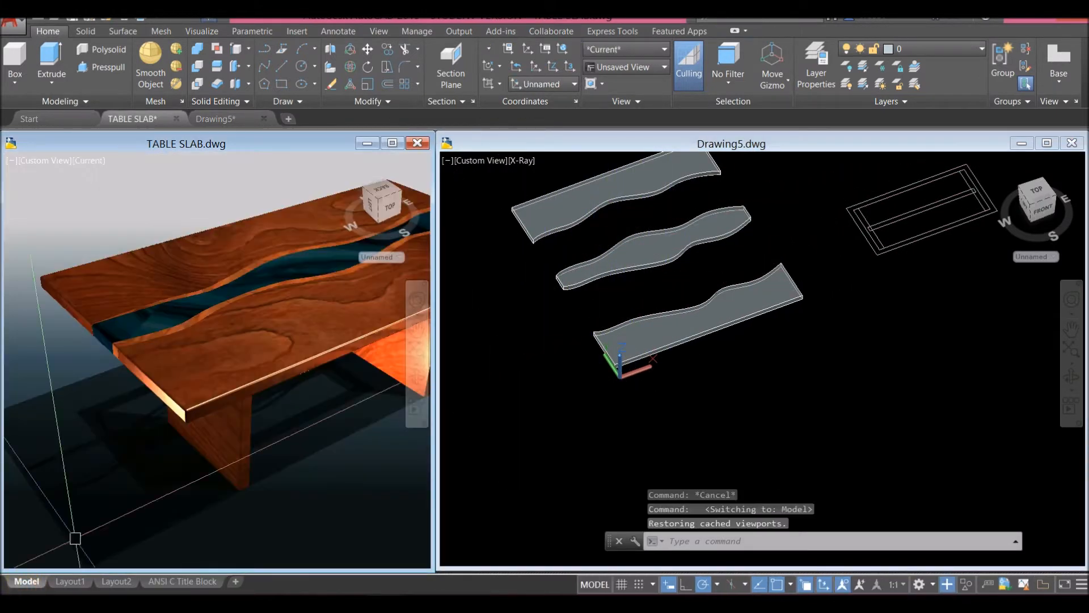
pyautogui.scroll(5, 105, 338)
pyautogui.scroll(-4, 102, 330)
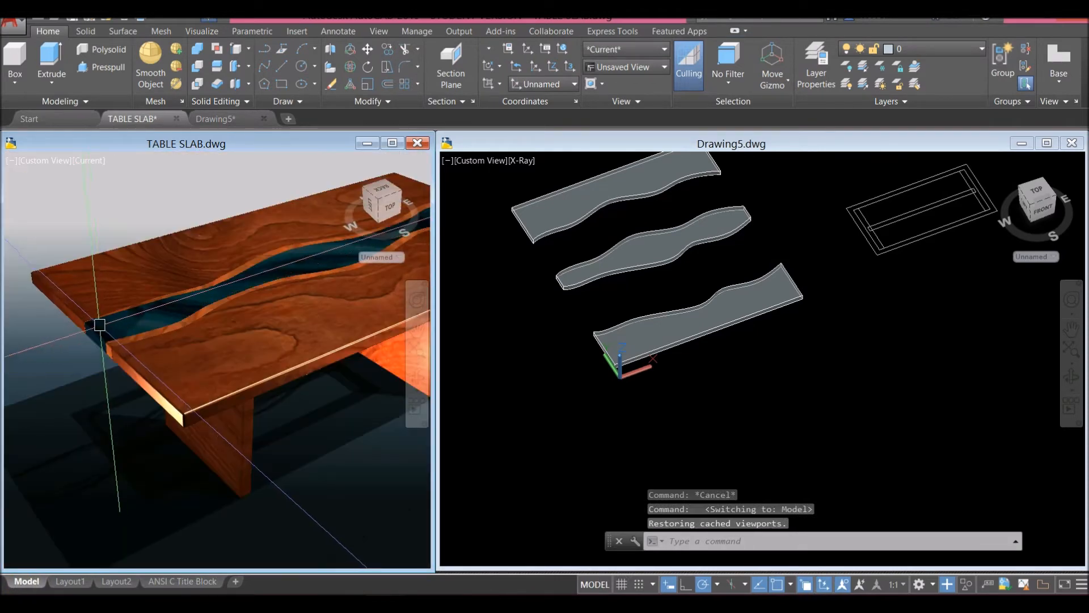
pyautogui.scroll(3, 100, 324)
pyautogui.scroll(-3, 100, 317)
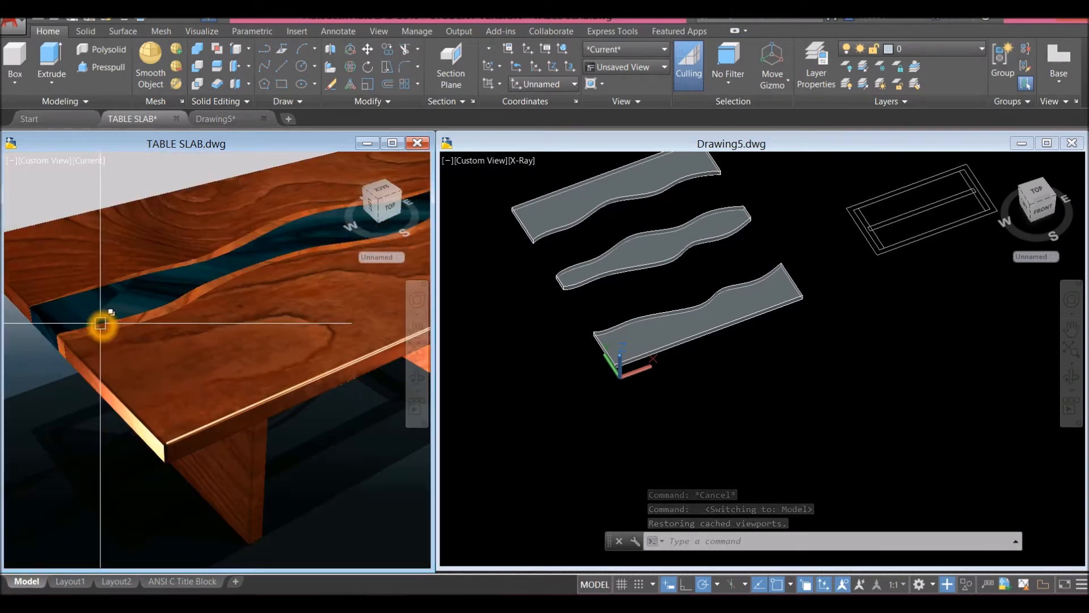
pyautogui.scroll(3, 100, 323)
pyautogui.moveTo(100, 324); pyautogui.dragTo(189, 379, button='middle')
pyautogui.click(191, 381)
pyautogui.click(212, 281)
pyautogui.scroll(-5, 206, 289)
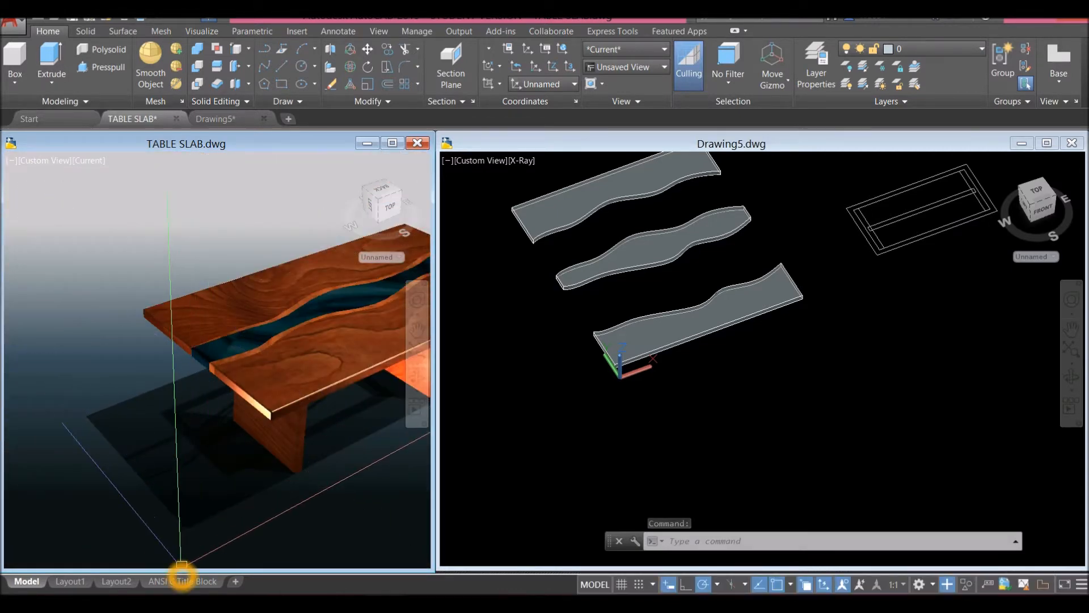
pyautogui.click(182, 580)
pyautogui.click(555, 309)
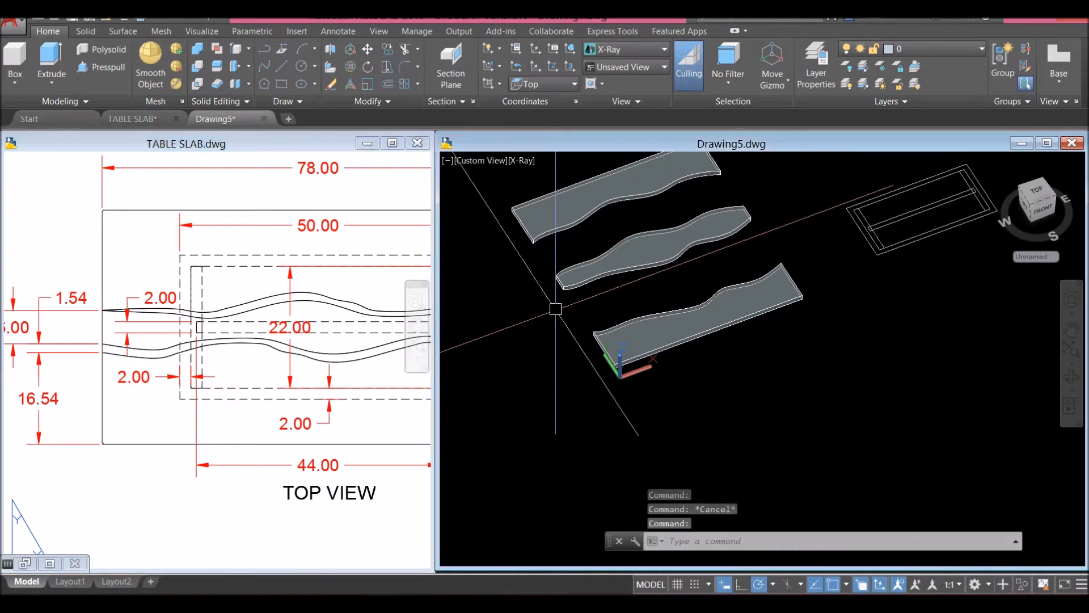
# Copy the rear half's upper curved river edge in place as a separate spline with Copy Edges, and switch to the Top view.
pyautogui.scroll(5, 447, 241)
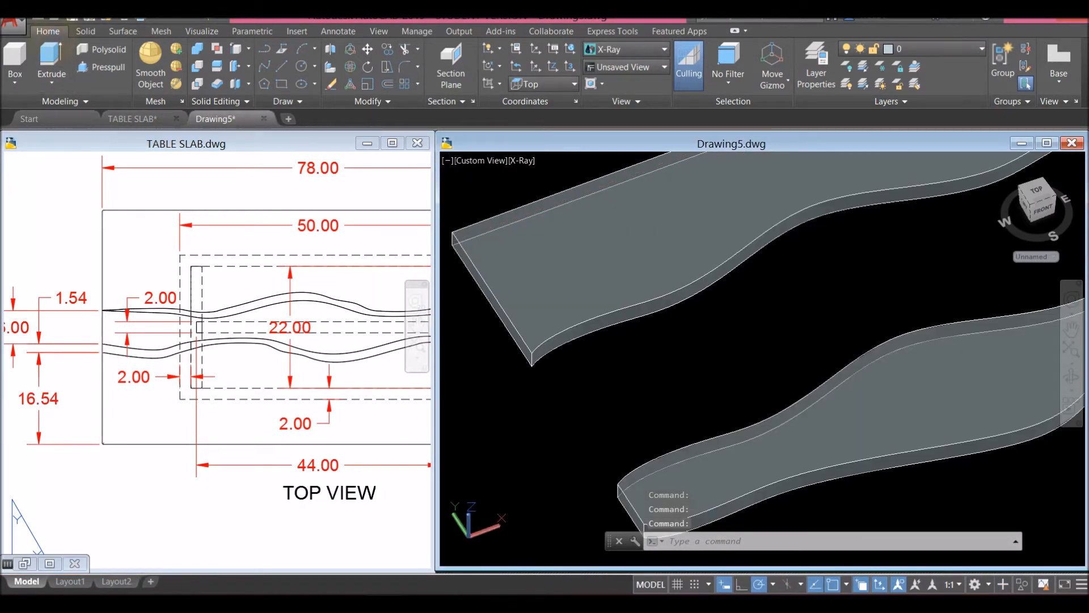
pyautogui.click(249, 50)
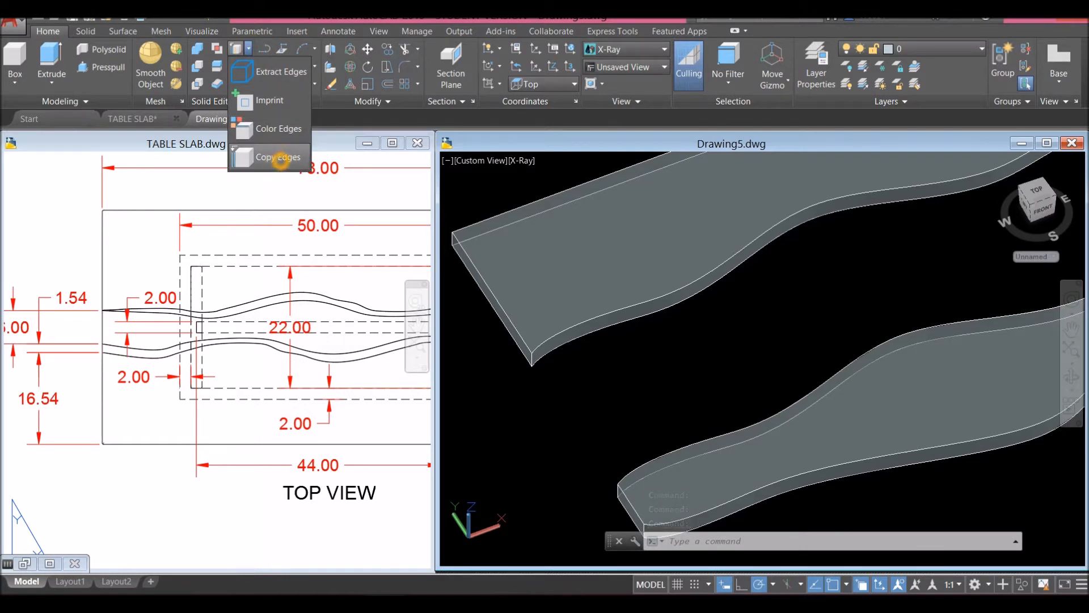
pyautogui.click(280, 161)
pyautogui.scroll(2, 554, 374)
pyautogui.click(541, 326)
pyautogui.rightClick(558, 372)
pyautogui.click(569, 380)
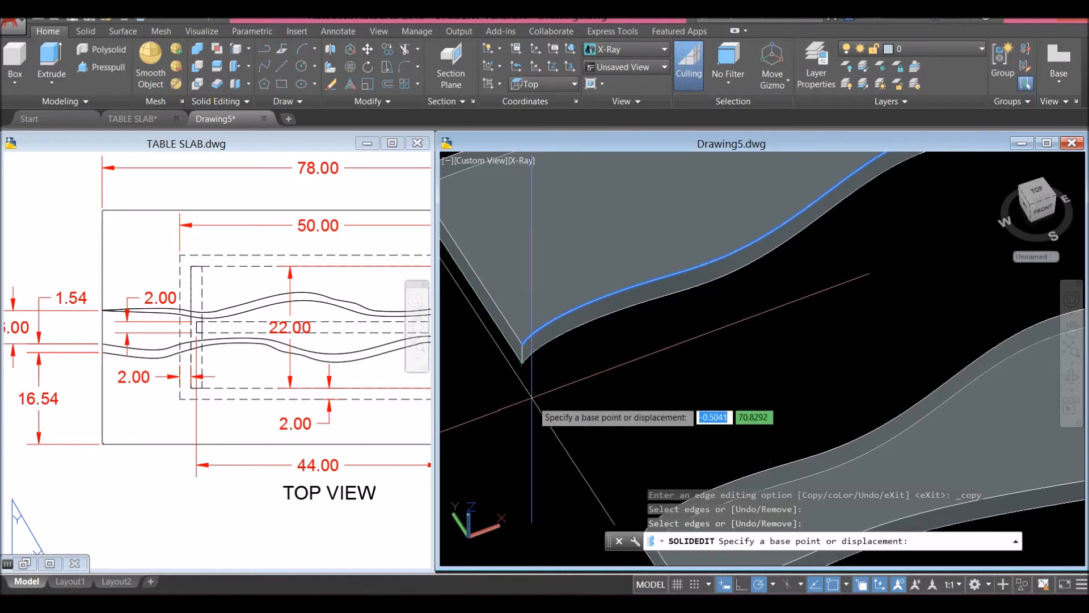
pyautogui.click(522, 365)
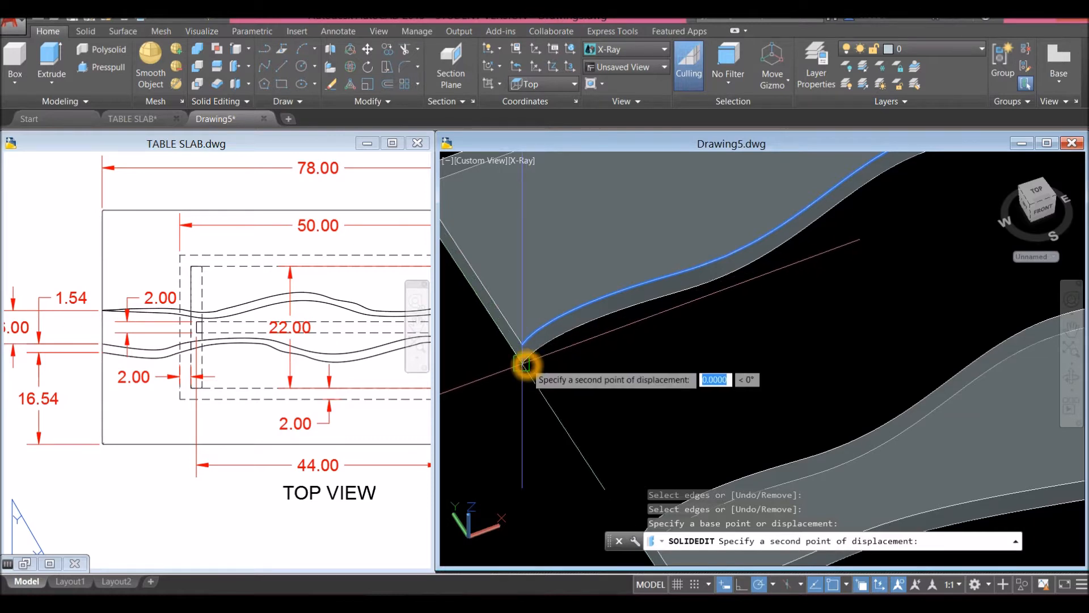
pyautogui.click(525, 364)
pyautogui.write('x')
pyautogui.press('Return')
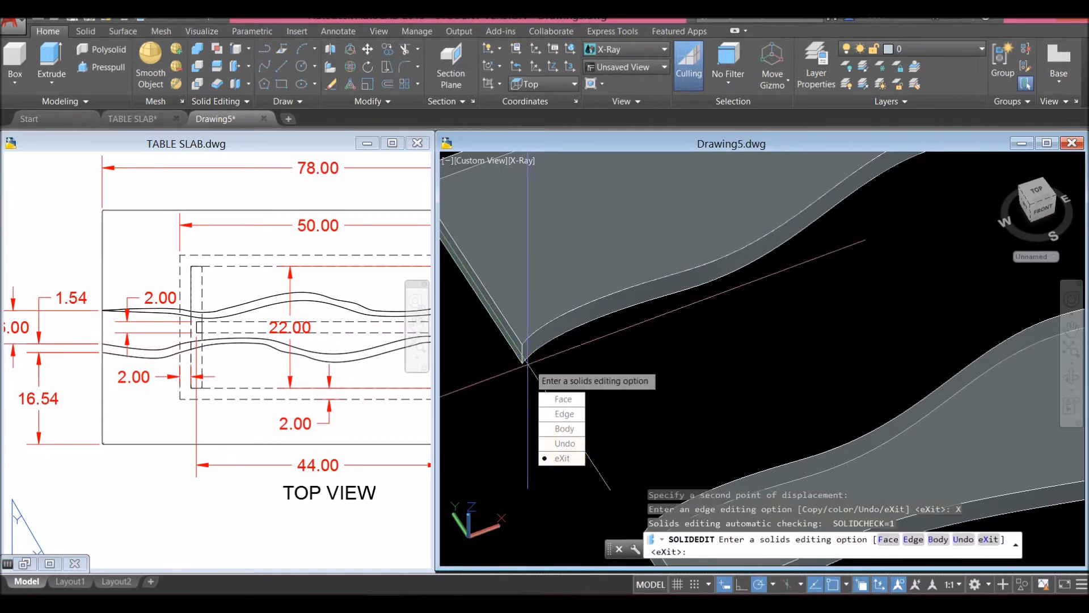
pyautogui.write('x')
pyautogui.press('Return')
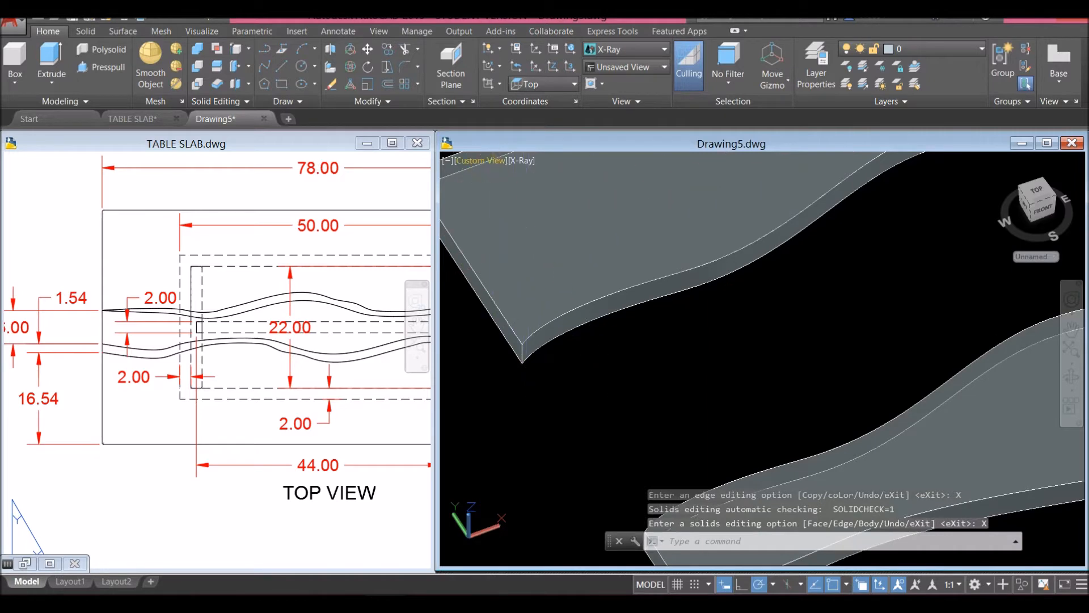
pyautogui.click(487, 165)
pyautogui.click(513, 190)
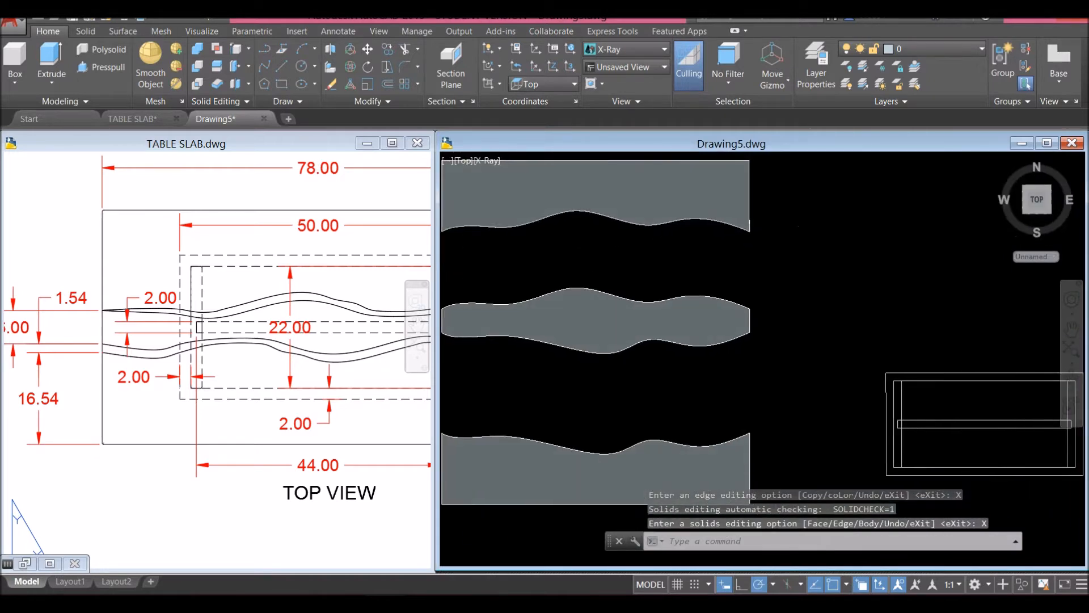
# Try to copy the spline on the rear half's curved edge straight toward the river by 0.4.
pyautogui.click(724, 226)
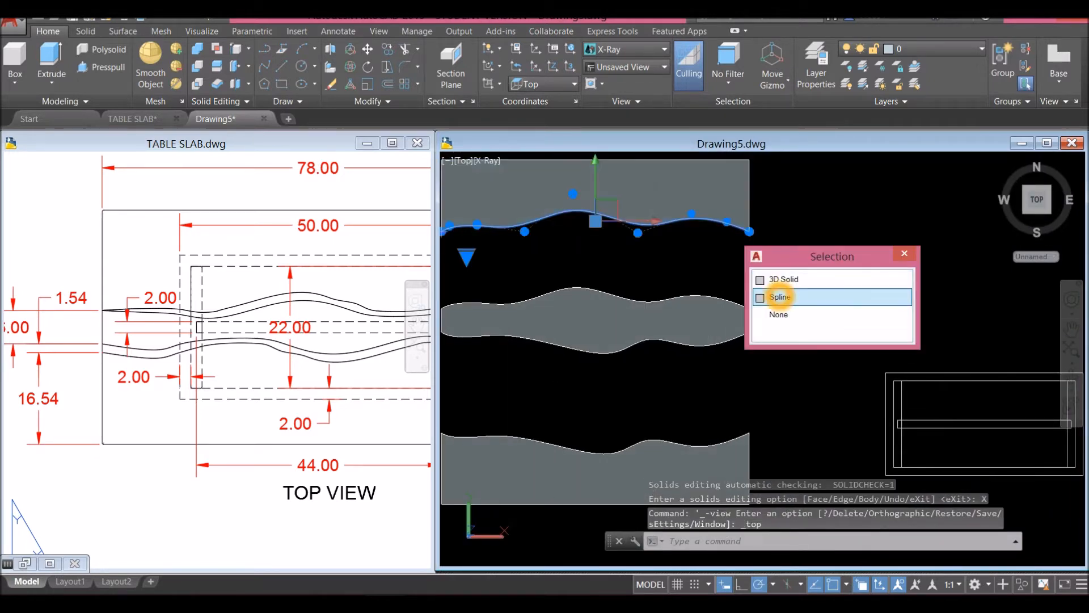
pyautogui.click(780, 296)
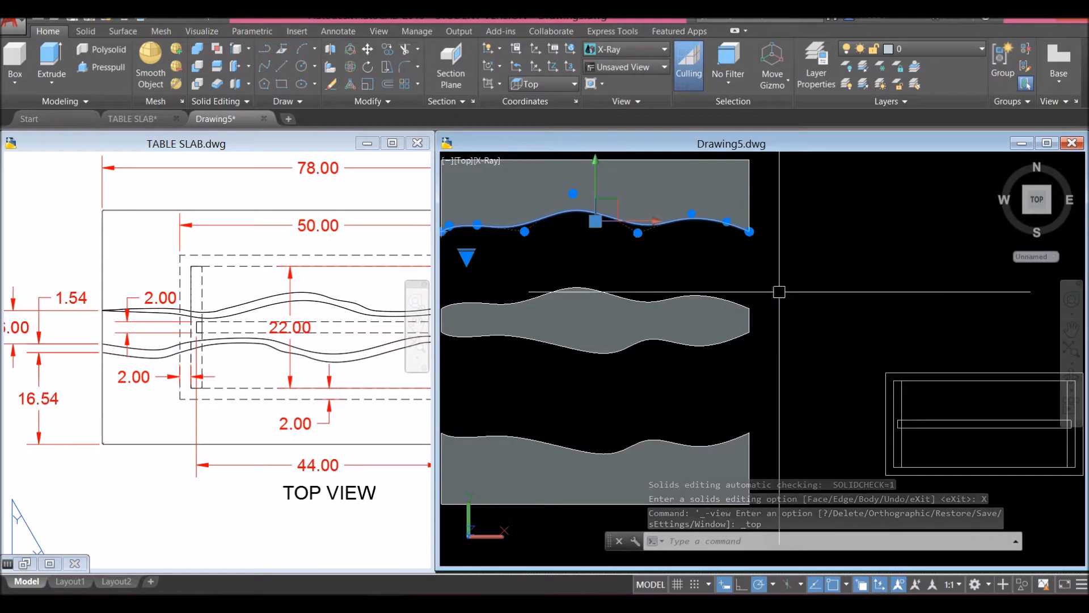
pyautogui.rightClick(776, 211)
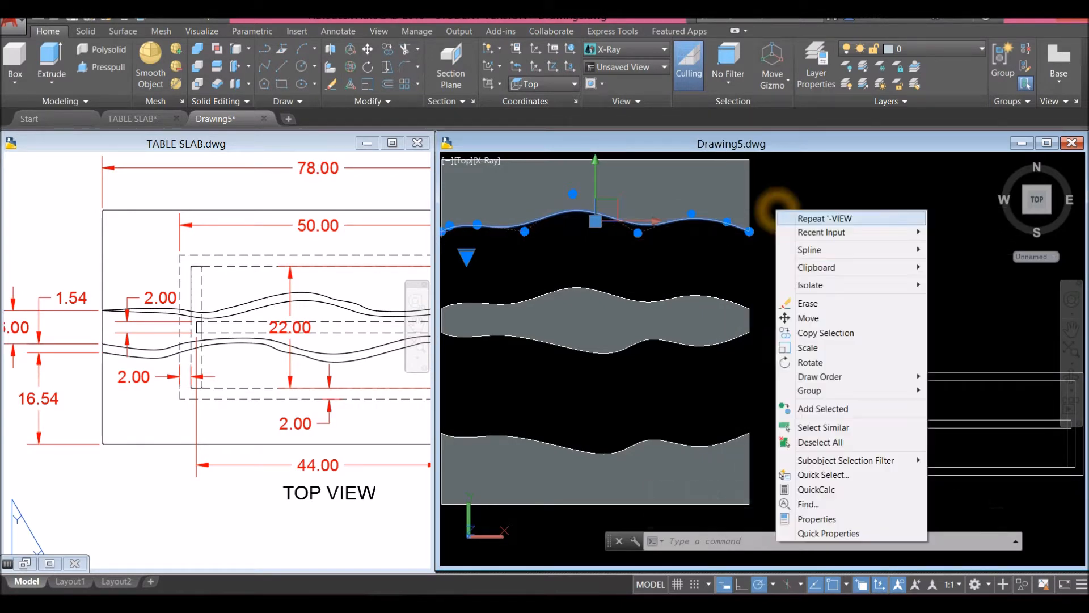
pyautogui.click(800, 332)
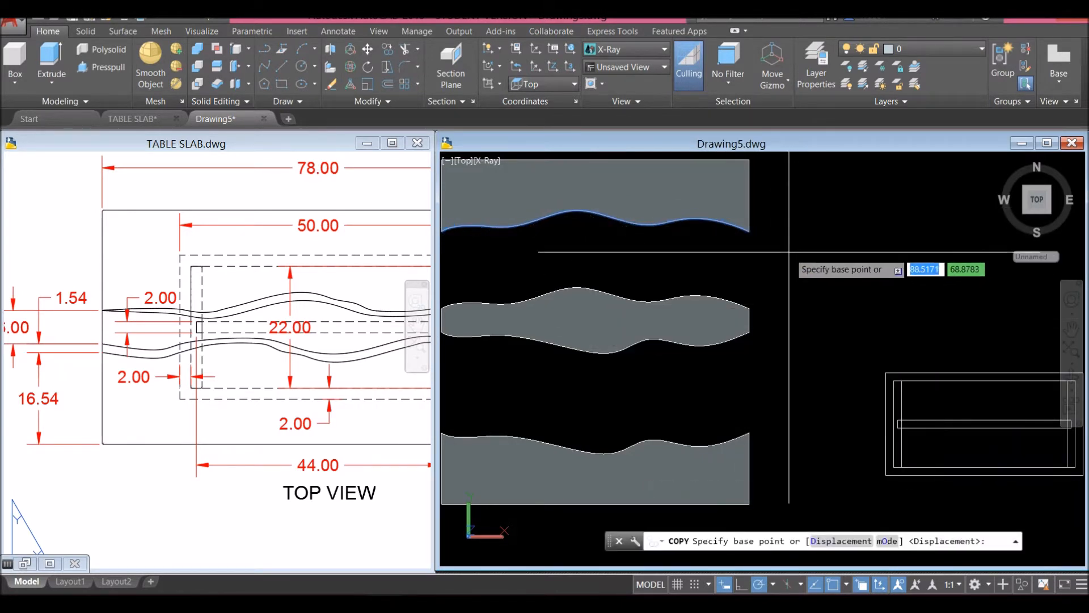
pyautogui.click(843, 232)
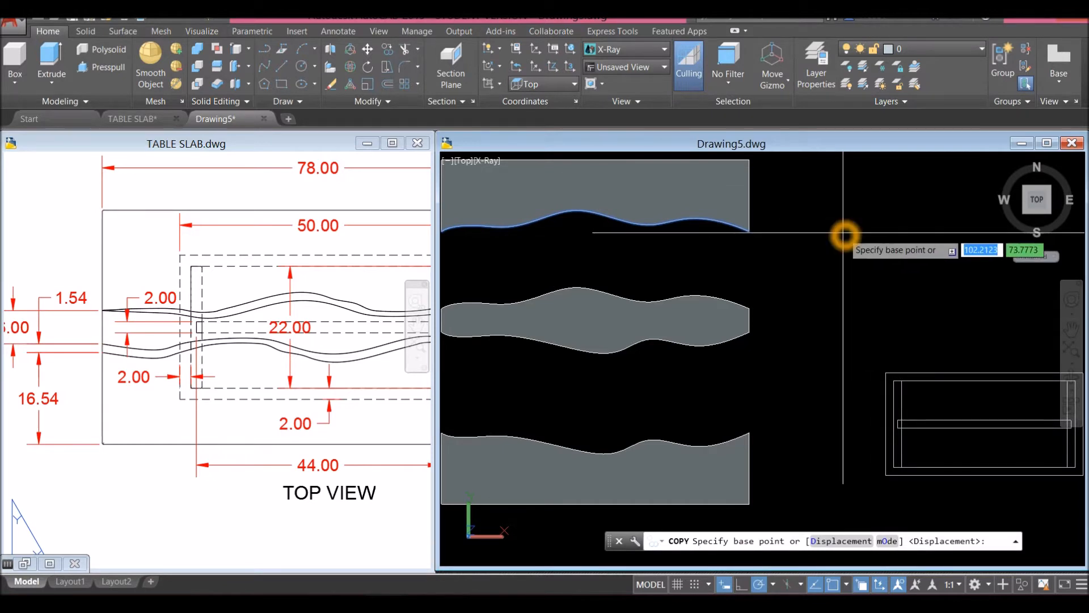
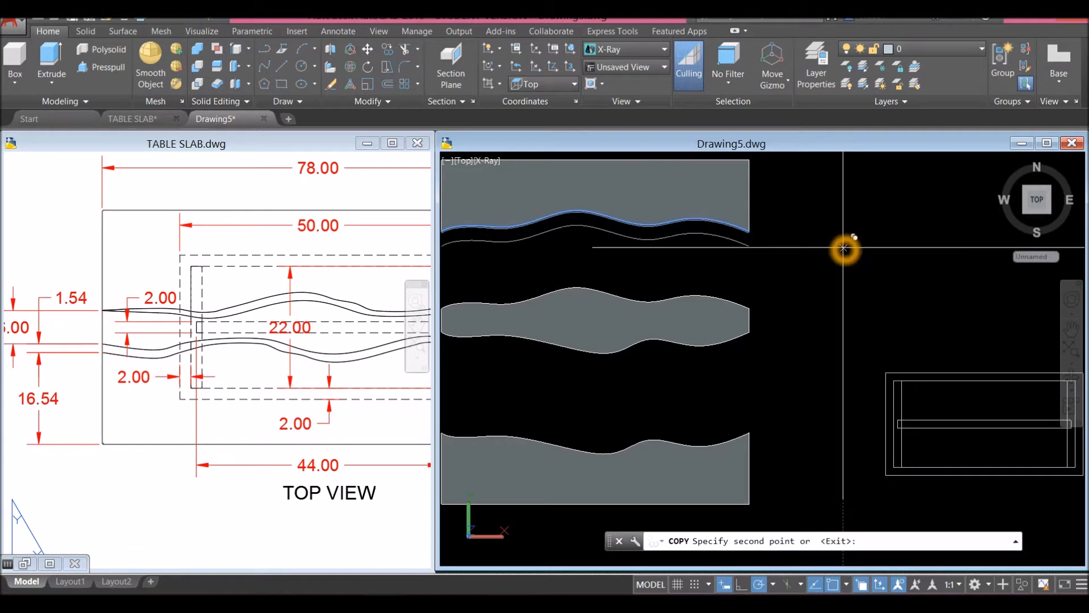
pyautogui.press('Return')
pyautogui.rightClick(792, 214)
pyautogui.click(822, 220)
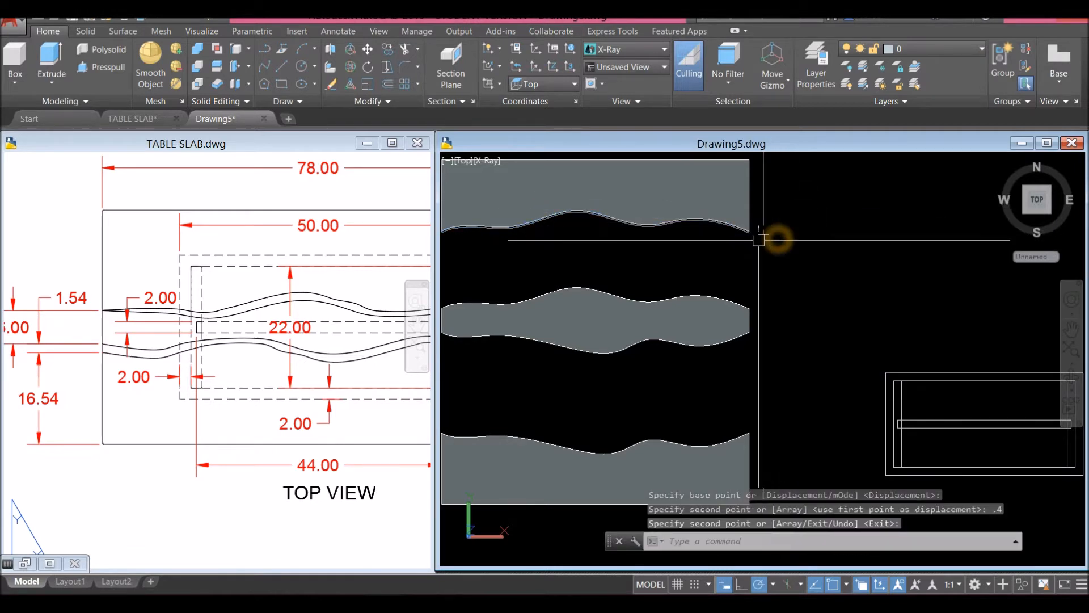
# Check the rear half's curved edge up close and undo the last spline copy.
pyautogui.scroll(2, 730, 214)
pyautogui.scroll(-3, 730, 214)
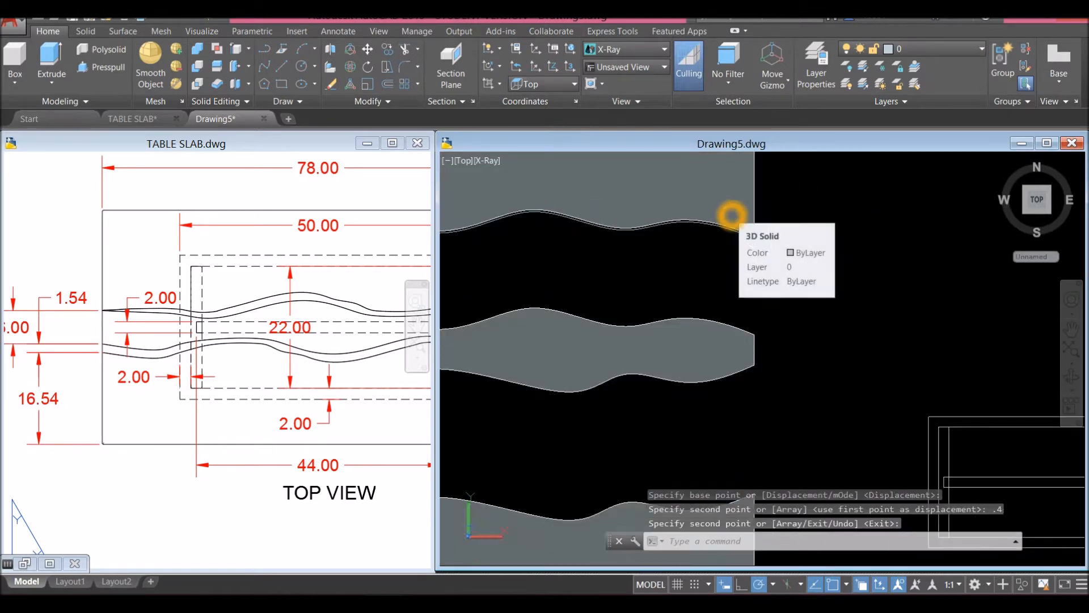
pyautogui.hotkey('ctrl', 'z')
pyautogui.hotkey('ctrl', 'z')
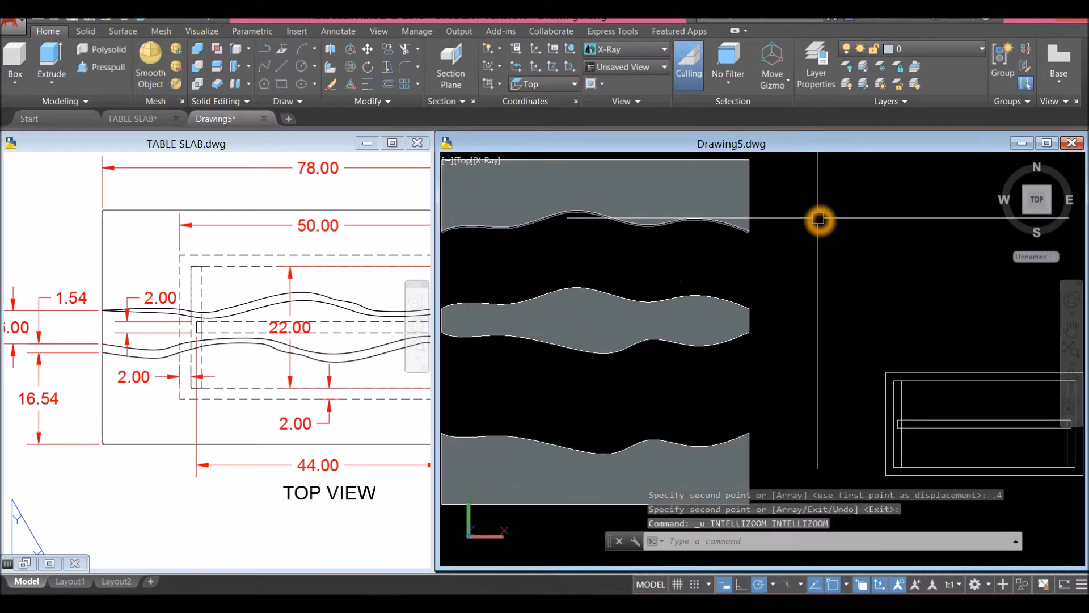
# Copy the spline on the rear half's curved edge straight toward the river by 0.5.
pyautogui.click(730, 221)
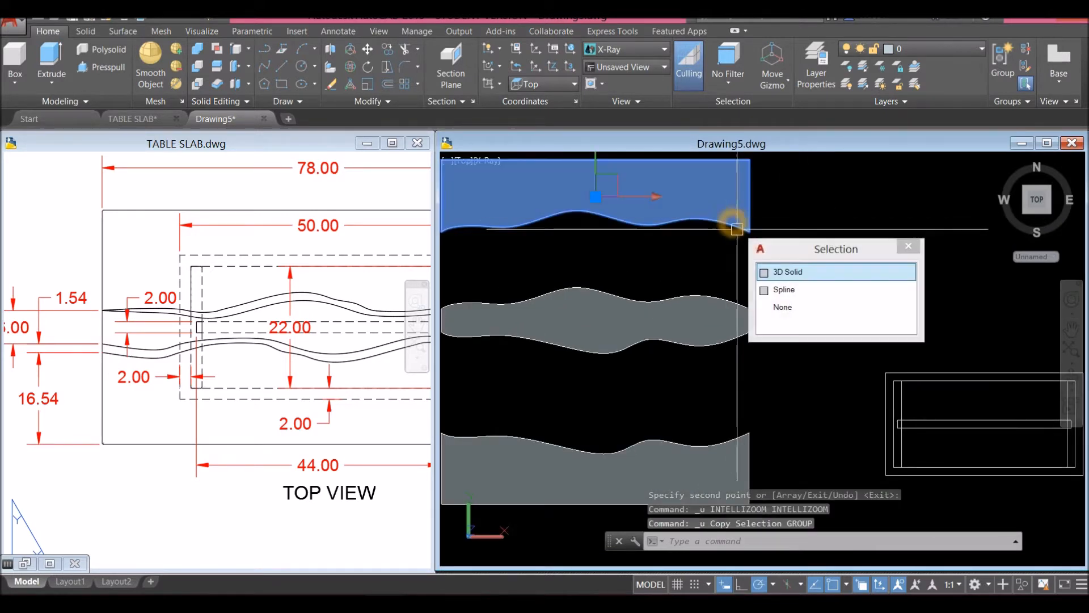
pyautogui.click(802, 288)
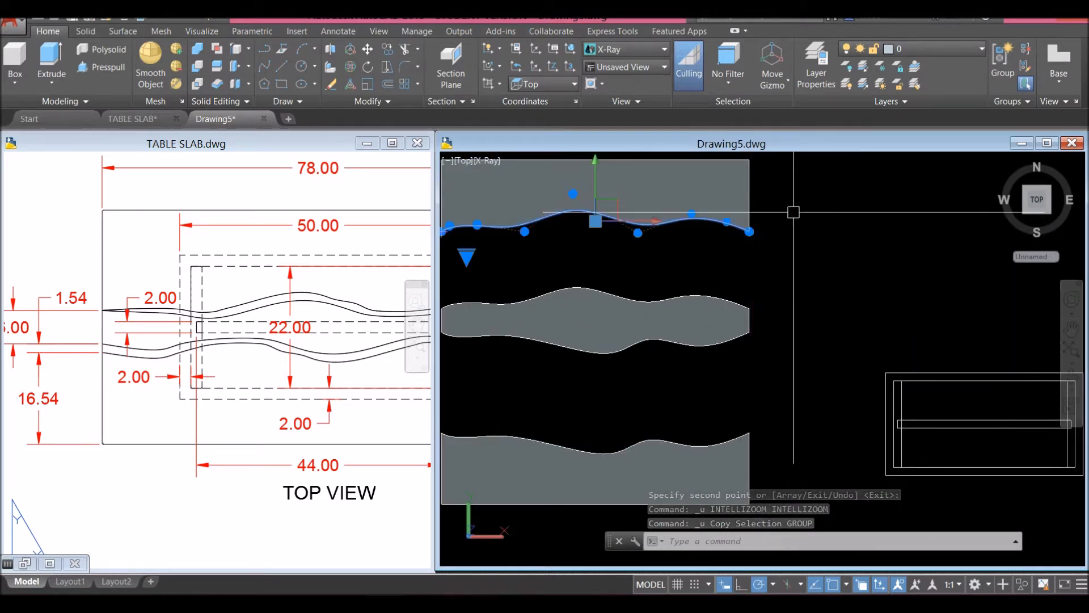
pyautogui.rightClick(804, 471)
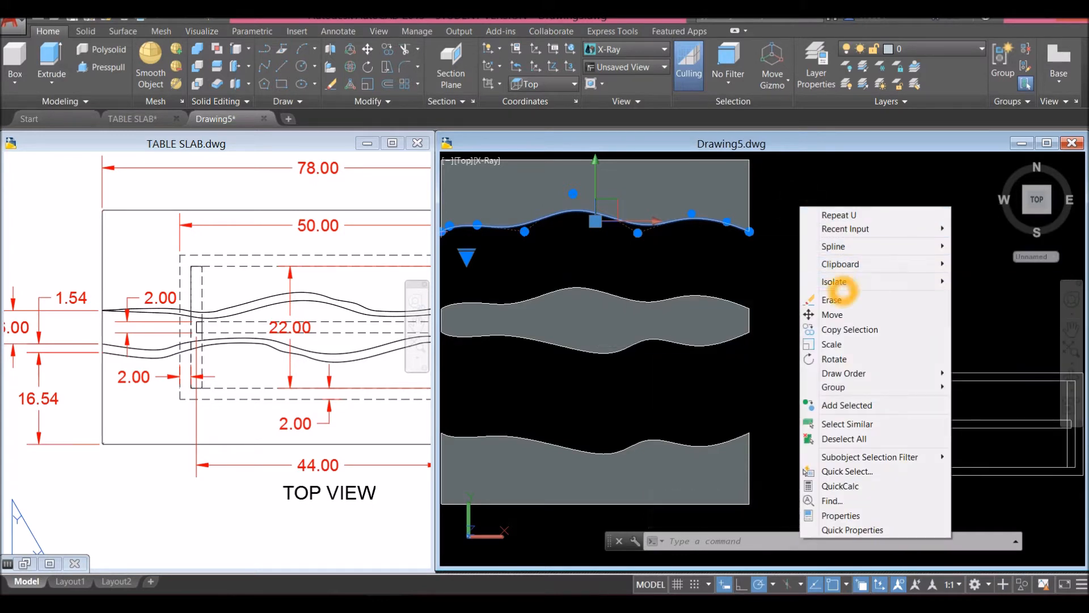
pyautogui.click(855, 321)
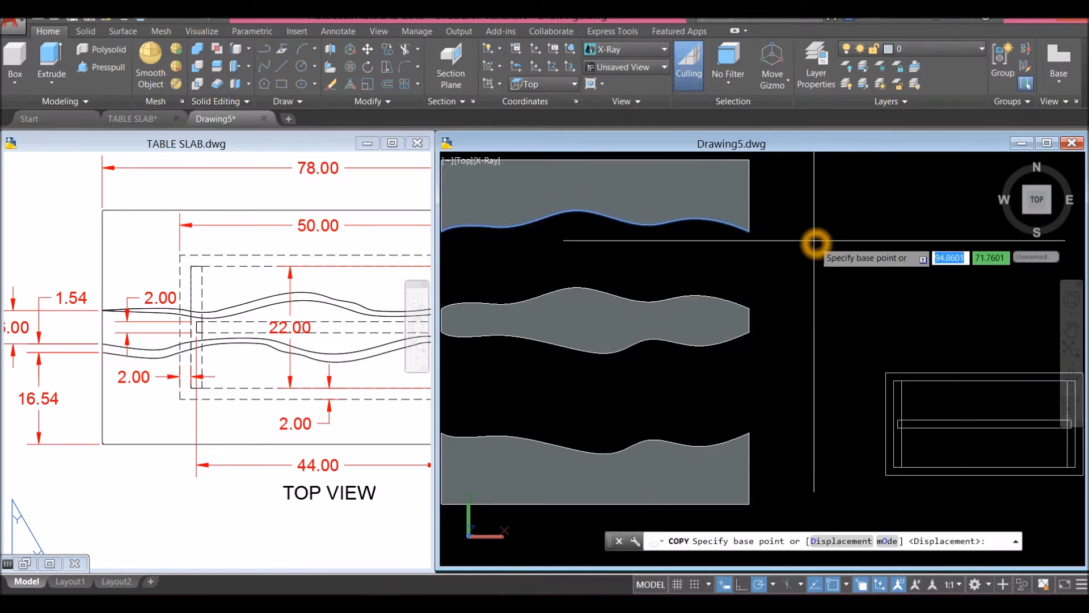
pyautogui.click(815, 243)
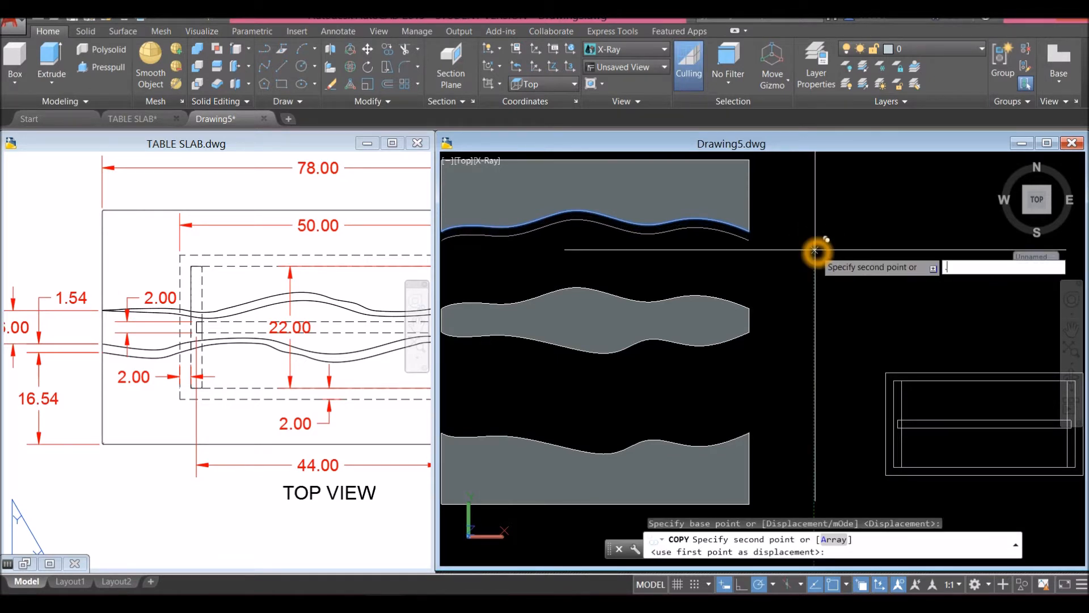
pyautogui.press('Return')
pyautogui.rightClick(757, 255)
pyautogui.click(773, 260)
# Try to connect the east ends of the edge spline and its copy with a line.
pyautogui.scroll(5, 743, 226)
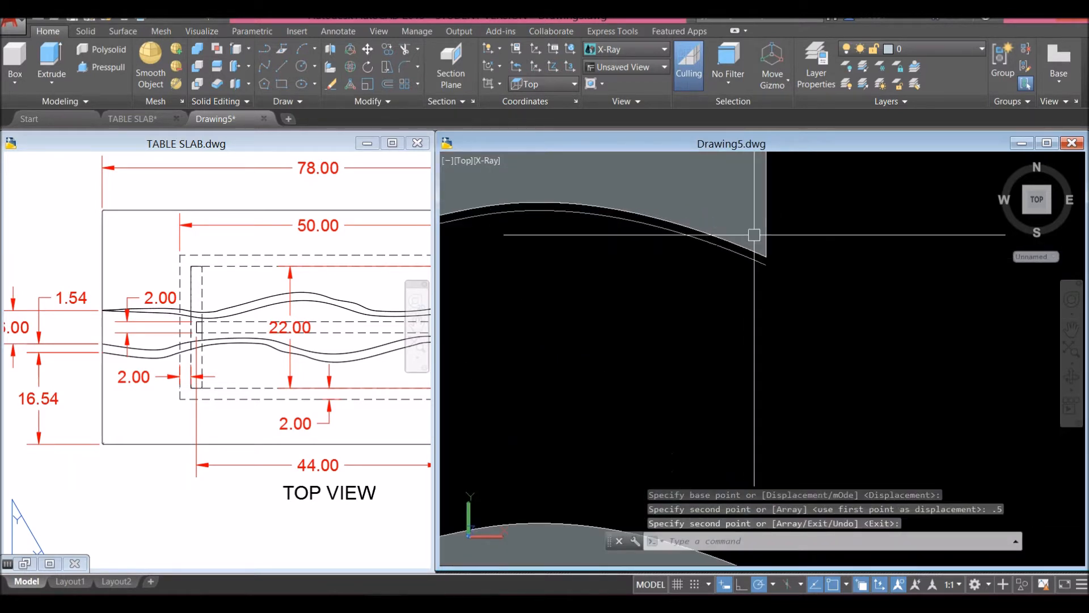
pyautogui.click(782, 249)
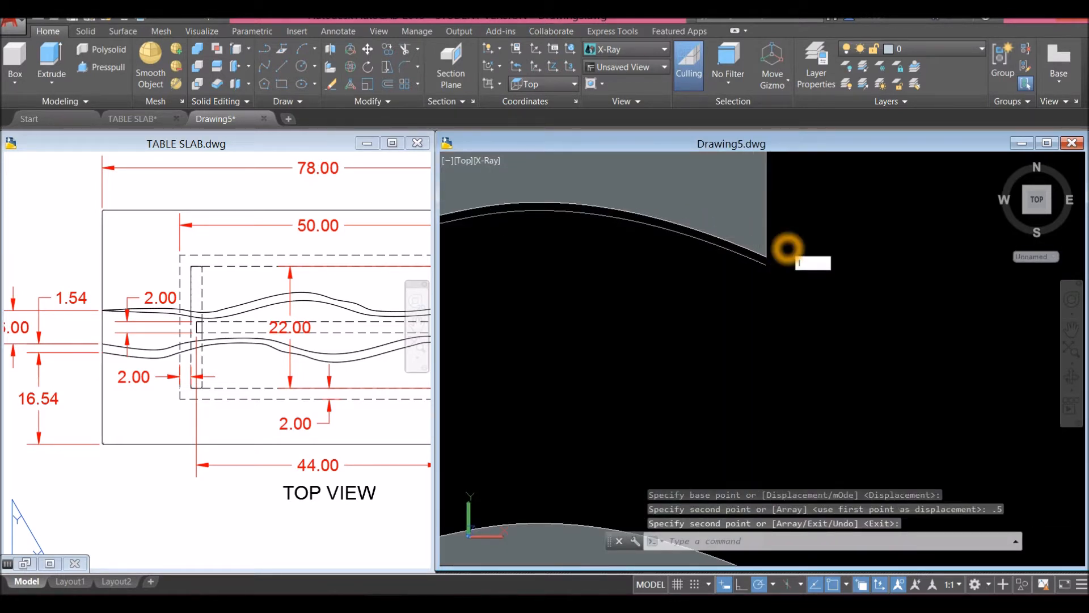
pyautogui.press('Return')
pyautogui.scroll(1, 788, 247)
pyautogui.click(746, 276)
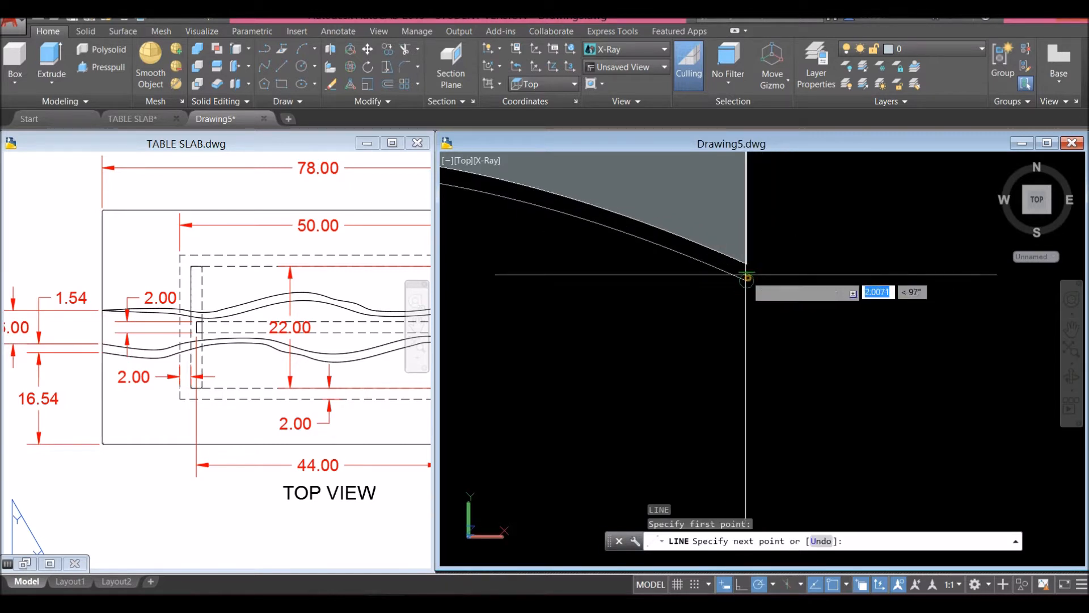
pyautogui.click(746, 264)
pyautogui.rightClick(774, 250)
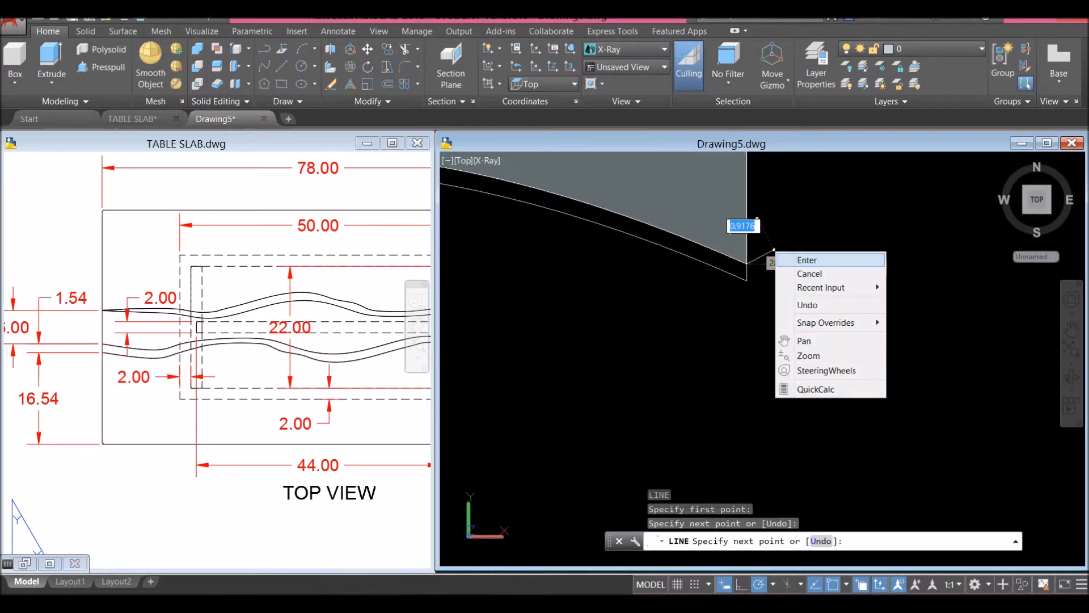
pyautogui.click(783, 260)
# Try to connect the west ends of the edge spline and its copy with a line.
pyautogui.scroll(-6, 772, 262)
pyautogui.moveTo(607, 254); pyautogui.dragTo(815, 290, button='middle')
pyautogui.rightClick(521, 264)
pyautogui.click(545, 264)
pyautogui.scroll(3, 569, 267)
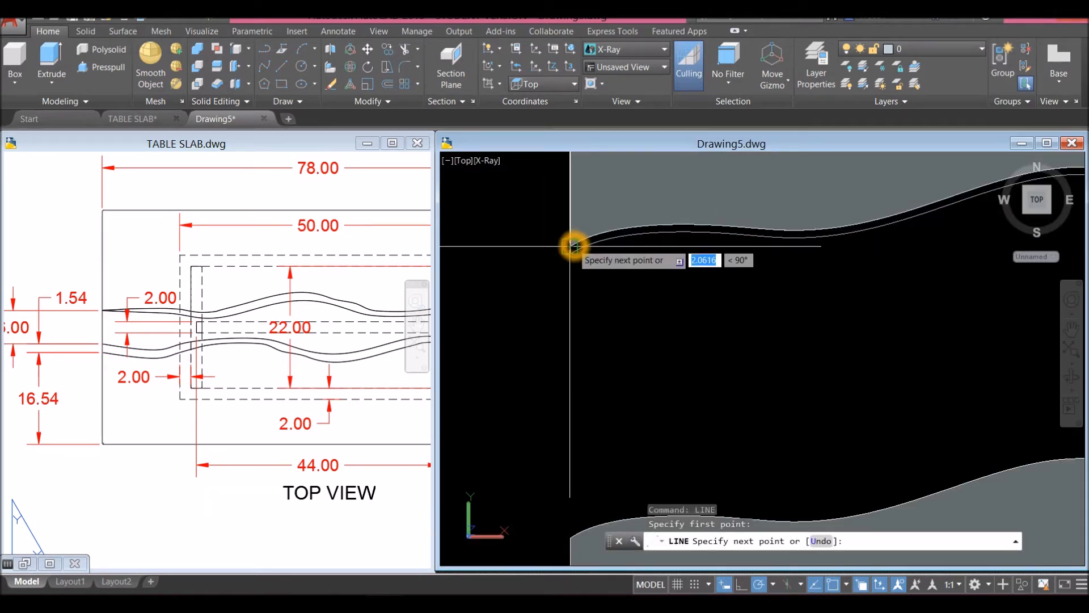
pyautogui.rightClick(585, 273)
pyautogui.click(609, 278)
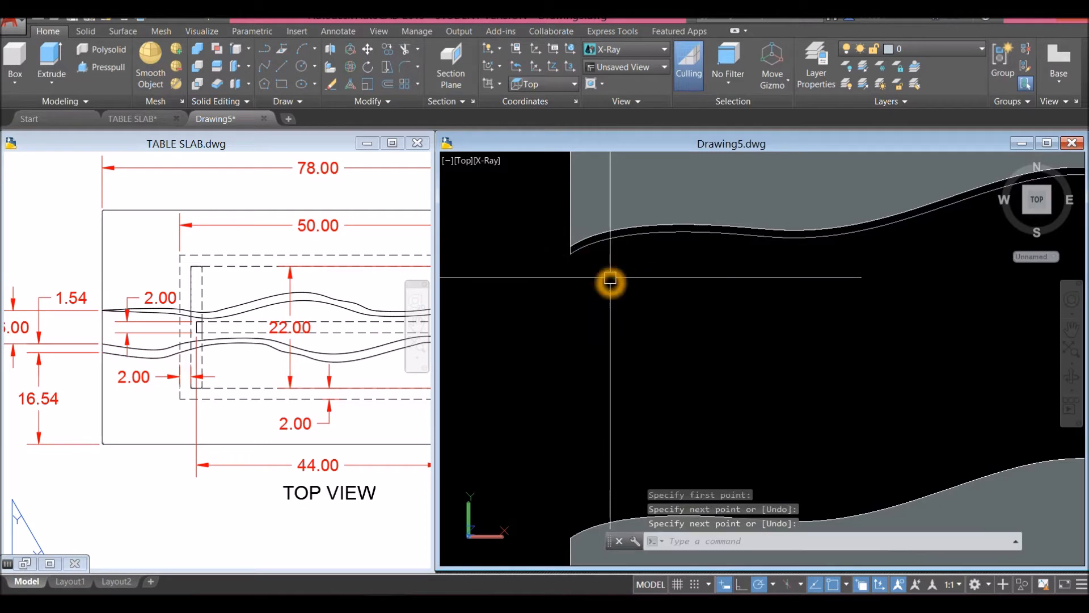
# Try to join the edge spline, its offset copy and the two end lines into one closed outline.
pyautogui.scroll(1, 611, 278)
pyautogui.write('J')
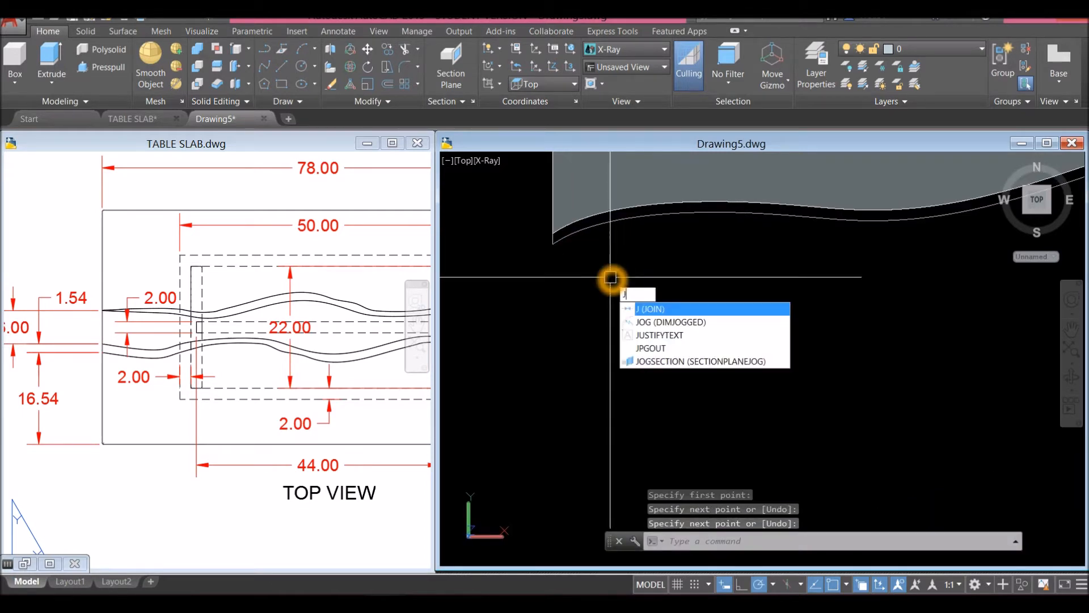
pyautogui.press('Return')
pyautogui.click(582, 232)
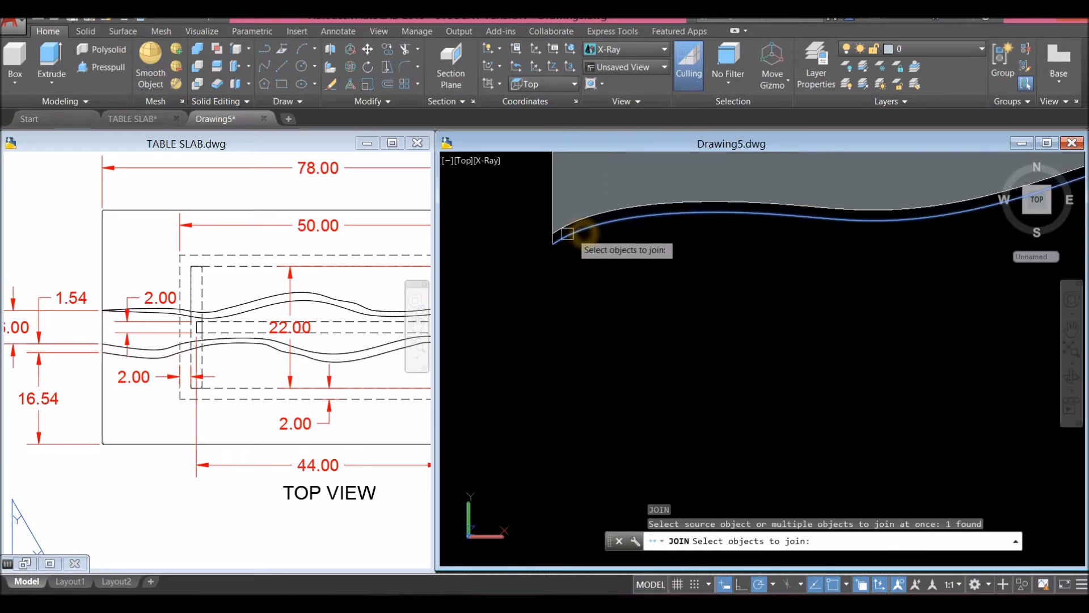
pyautogui.scroll(3, 555, 241)
pyautogui.click(555, 235)
pyautogui.click(563, 224)
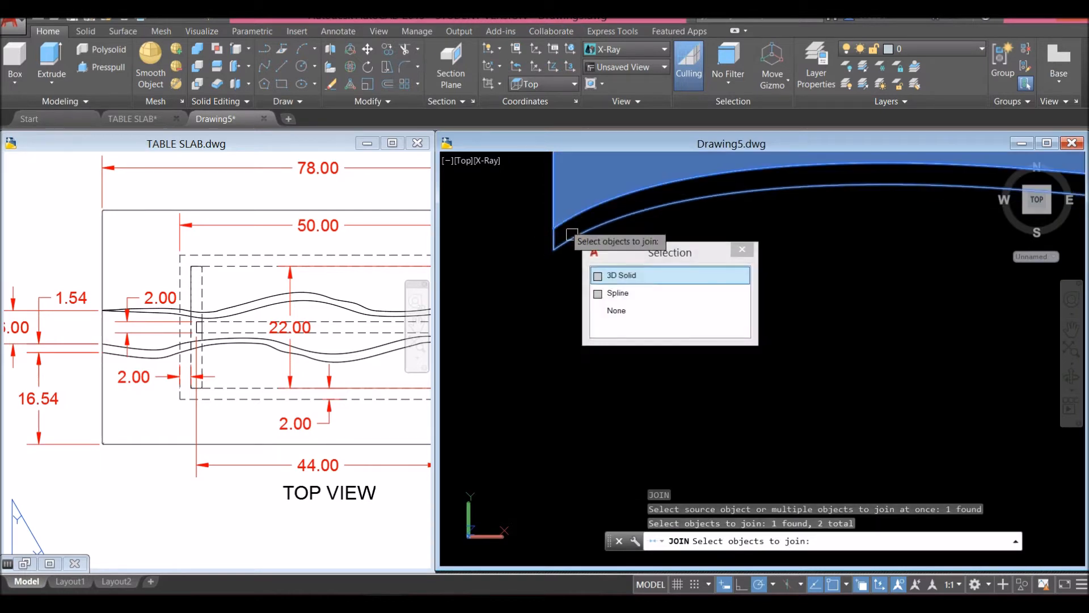
pyautogui.click(617, 292)
pyautogui.scroll(-5, 615, 287)
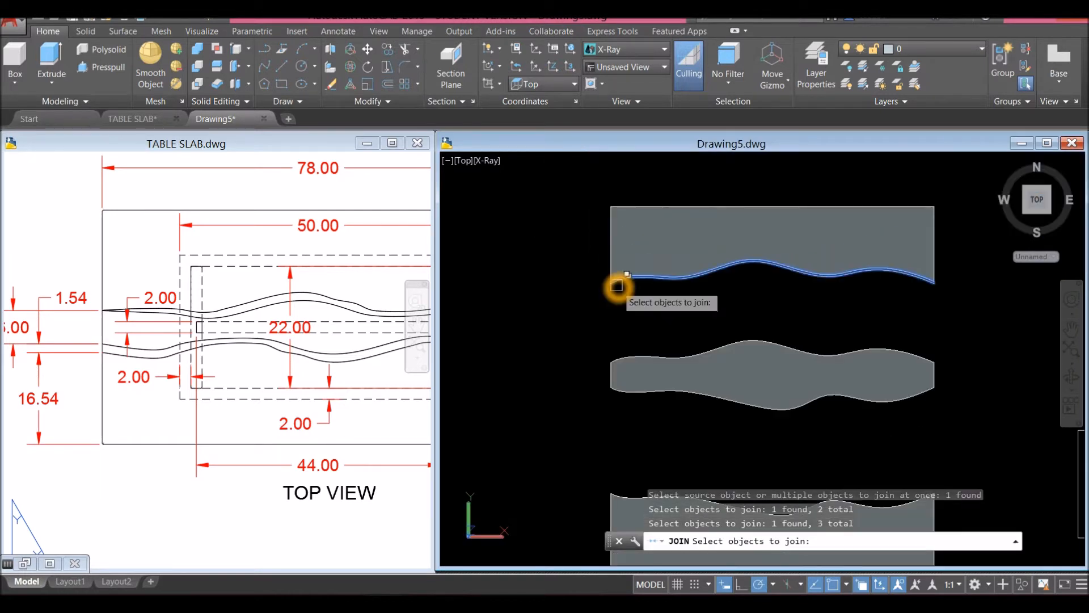
pyautogui.moveTo(615, 287); pyautogui.dragTo(528, 287, button='middle')
pyautogui.scroll(5, 811, 292)
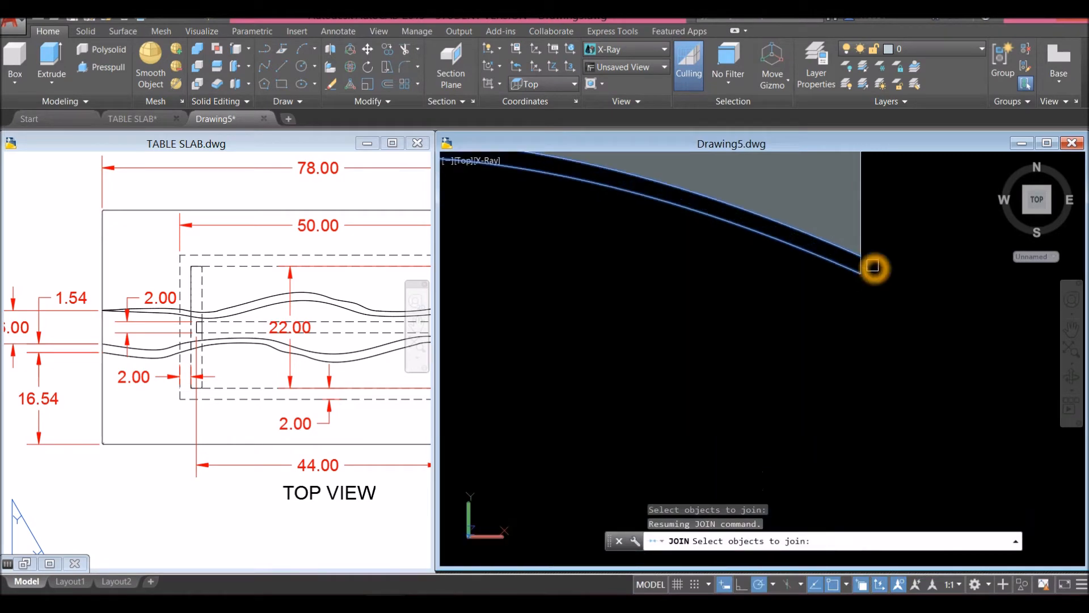
pyautogui.click(865, 265)
pyautogui.rightClick(891, 249)
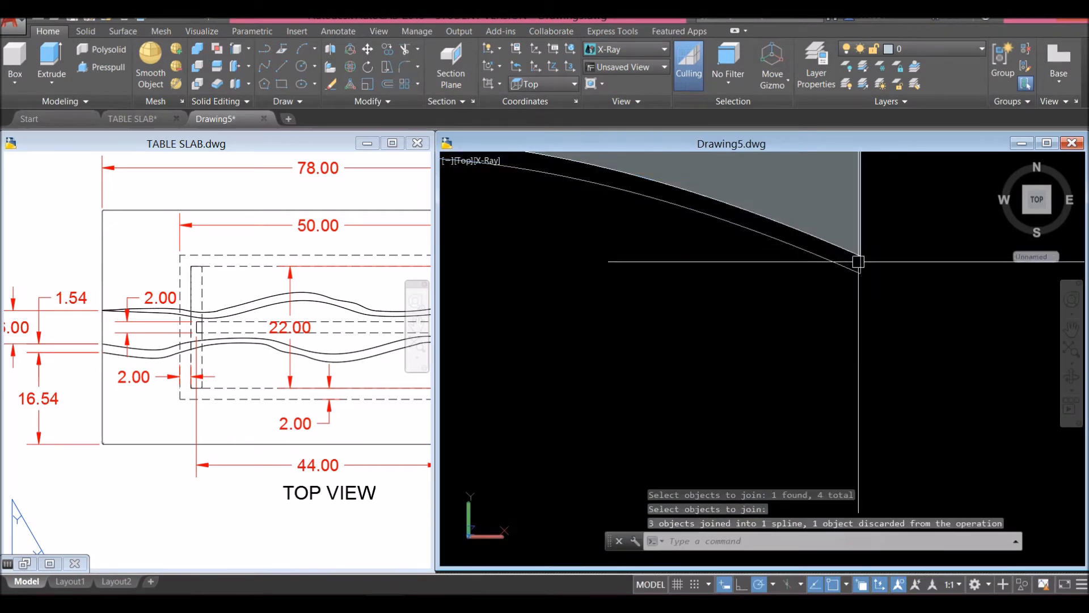
# Inspect the outline's west end in 3D, explode the joined spline and erase its slanted closing segment there.
pyautogui.scroll(-4, 858, 262)
pyautogui.moveTo(773, 280)
pyautogui.keyDown('shift'); pyautogui.mouseDown(button='middle')
pyautogui.moveTo(737, 340)
pyautogui.moveTo(589, 449)
pyautogui.mouseUp(button='middle'); pyautogui.keyUp('shift')
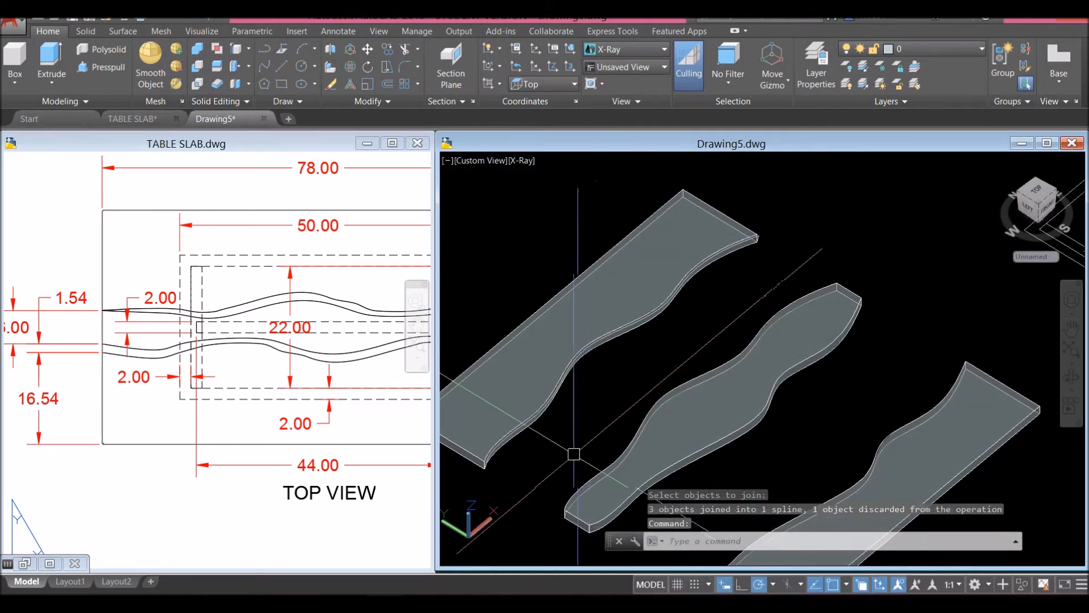
pyautogui.scroll(5, 518, 443)
pyautogui.moveTo(518, 443); pyautogui.dragTo(635, 369, button='middle')
pyautogui.scroll(2, 577, 409)
pyautogui.keyDown('shift'); pyautogui.moveTo(577, 409); pyautogui.dragTo(659, 389, button='middle'); pyautogui.keyUp('shift')
pyautogui.scroll(3, 553, 406)
pyautogui.keyDown('shift'); pyautogui.moveTo(560, 403); pyautogui.dragTo(535, 370, button='middle'); pyautogui.keyUp('shift')
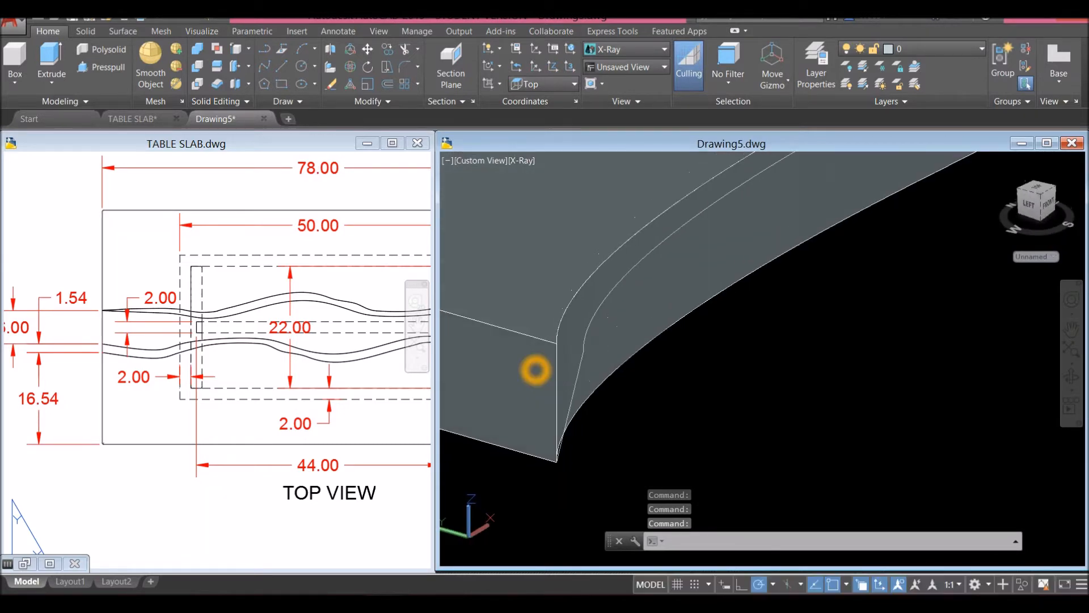
pyautogui.keyDown('shift'); pyautogui.moveTo(626, 372); pyautogui.dragTo(564, 382, button='middle'); pyautogui.keyUp('shift')
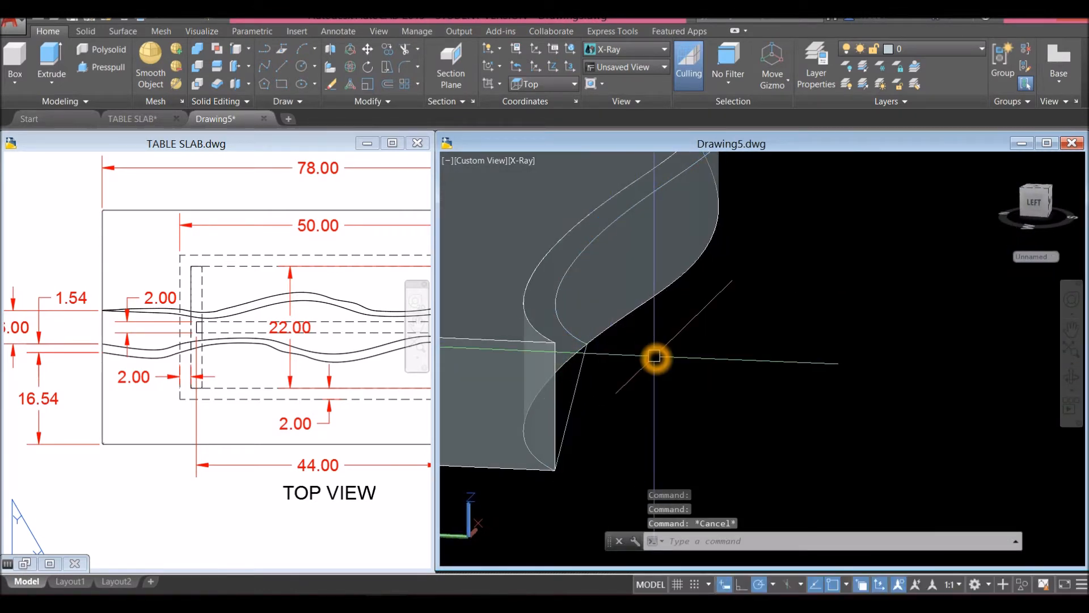
pyautogui.press('Return')
pyautogui.rightClick(631, 357)
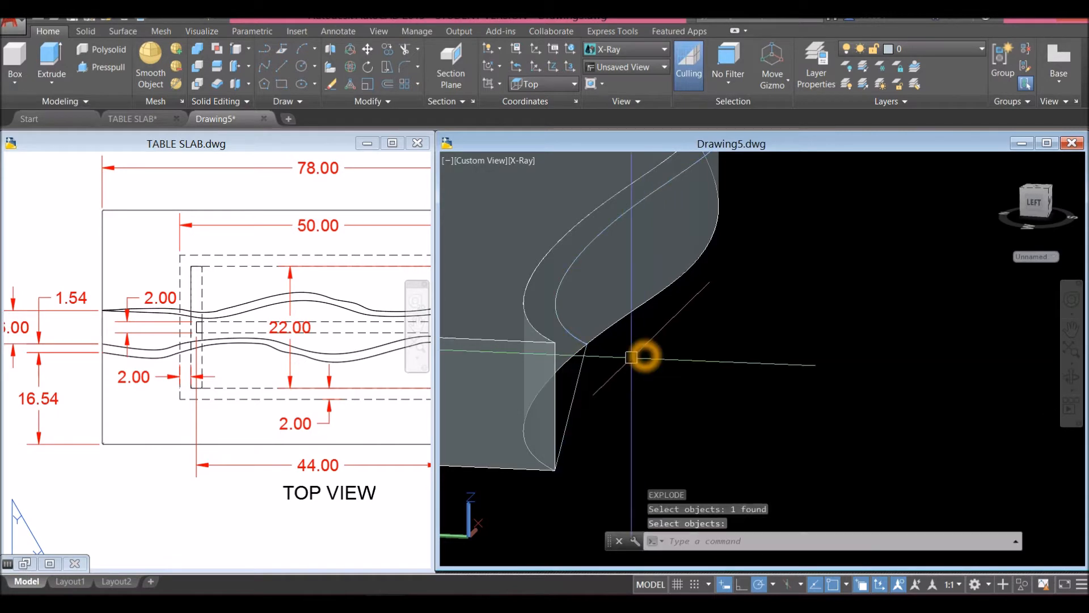
pyautogui.press('Delete')
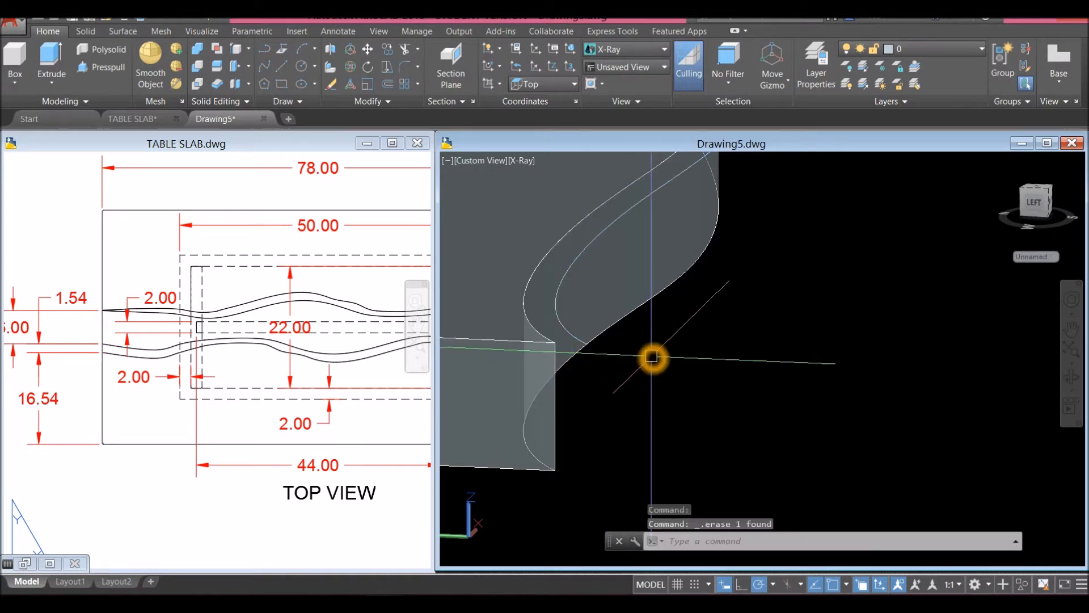
# Draw a line level with the rear half's top face, linking the two splines' west ends.
pyautogui.press('Return')
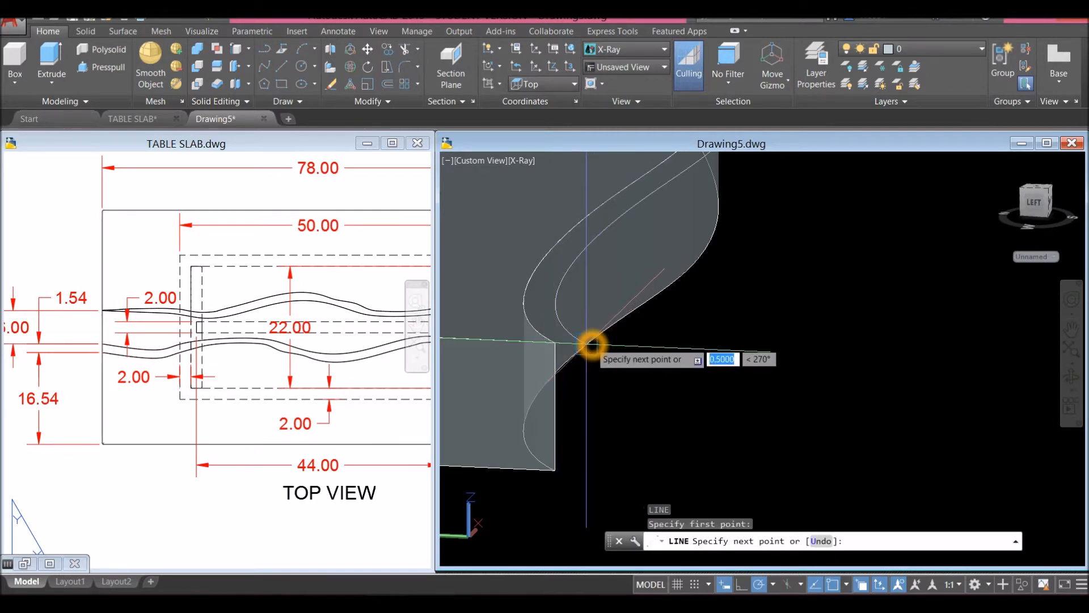
pyautogui.rightClick(669, 336)
pyautogui.click(688, 344)
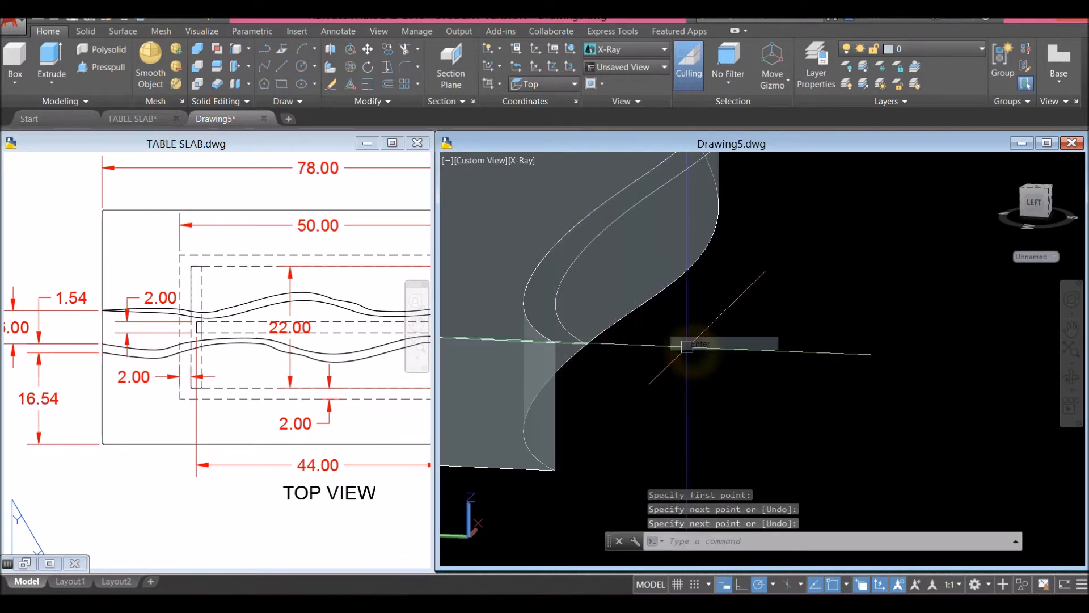
# Erase the slanted closing segment between the two splines at the rear half's east end.
pyautogui.scroll(-5, 683, 345)
pyautogui.keyDown('shift'); pyautogui.moveTo(712, 331); pyautogui.dragTo(624, 317, button='middle'); pyautogui.keyUp('shift')
pyautogui.keyDown('shift'); pyautogui.moveTo(970, 345); pyautogui.dragTo(851, 372, button='middle'); pyautogui.keyUp('shift')
pyautogui.scroll(-4, 850, 371)
pyautogui.scroll(-5, 593, 338)
pyautogui.moveTo(593, 338); pyautogui.dragTo(437, 319, button='middle')
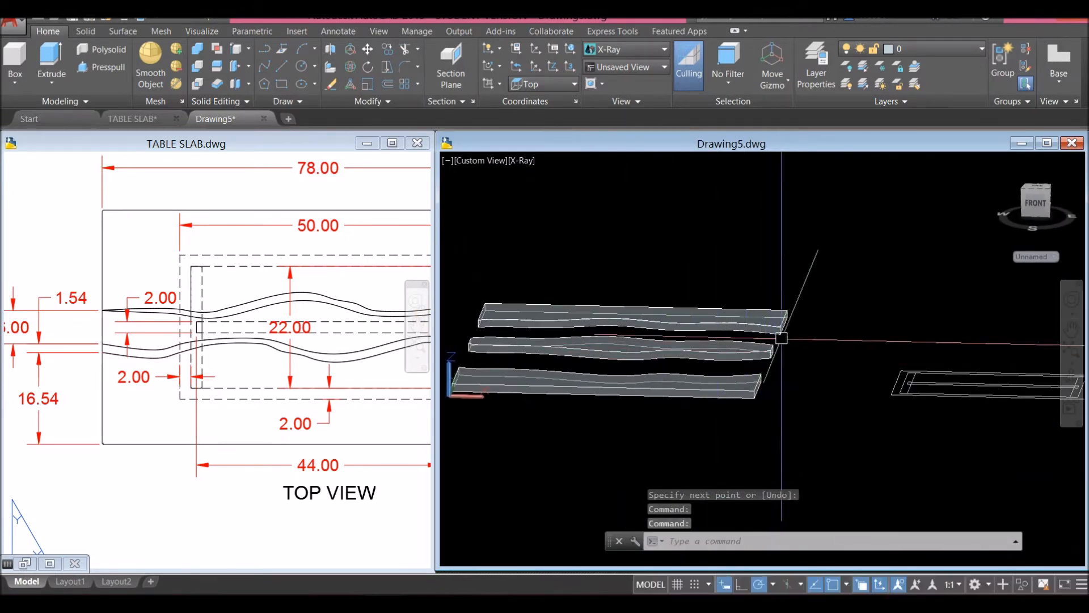
pyautogui.scroll(5, 794, 340)
pyautogui.keyDown('shift'); pyautogui.moveTo(794, 340); pyautogui.dragTo(770, 308, button='middle'); pyautogui.keyUp('shift')
pyautogui.scroll(6, 771, 305)
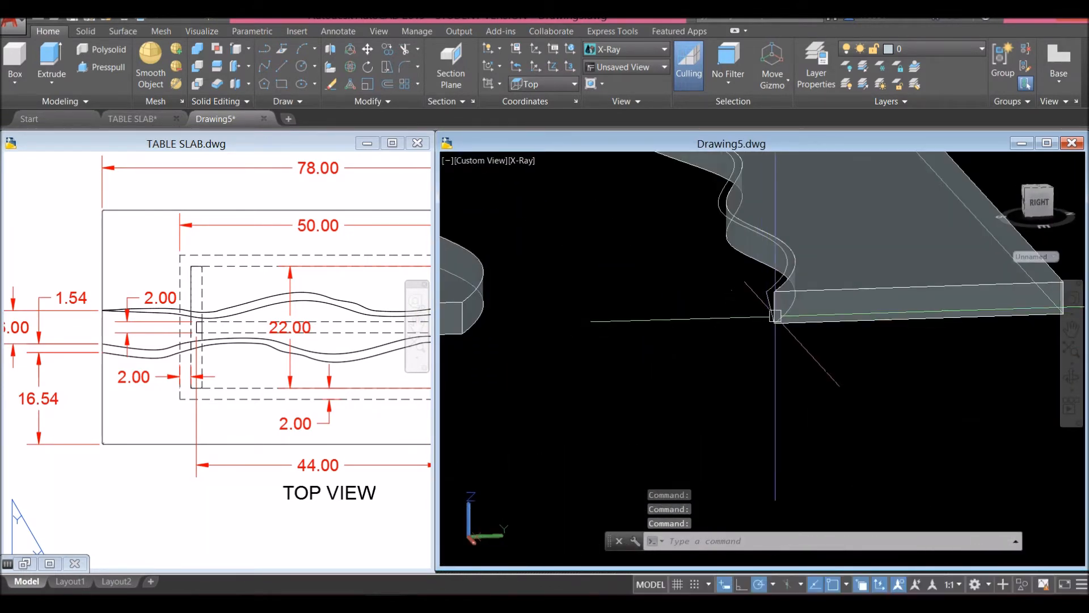
pyautogui.click(775, 299)
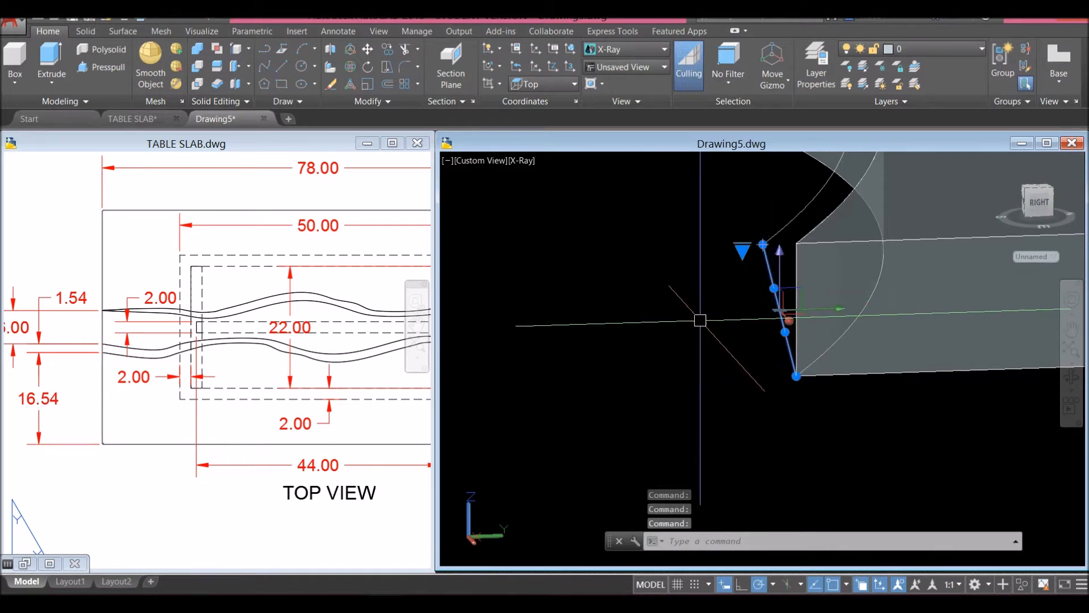
# Draw a line from the copied spline's east end to the rear half's adjacent top corner.
pyautogui.write('l')
pyautogui.press('Return')
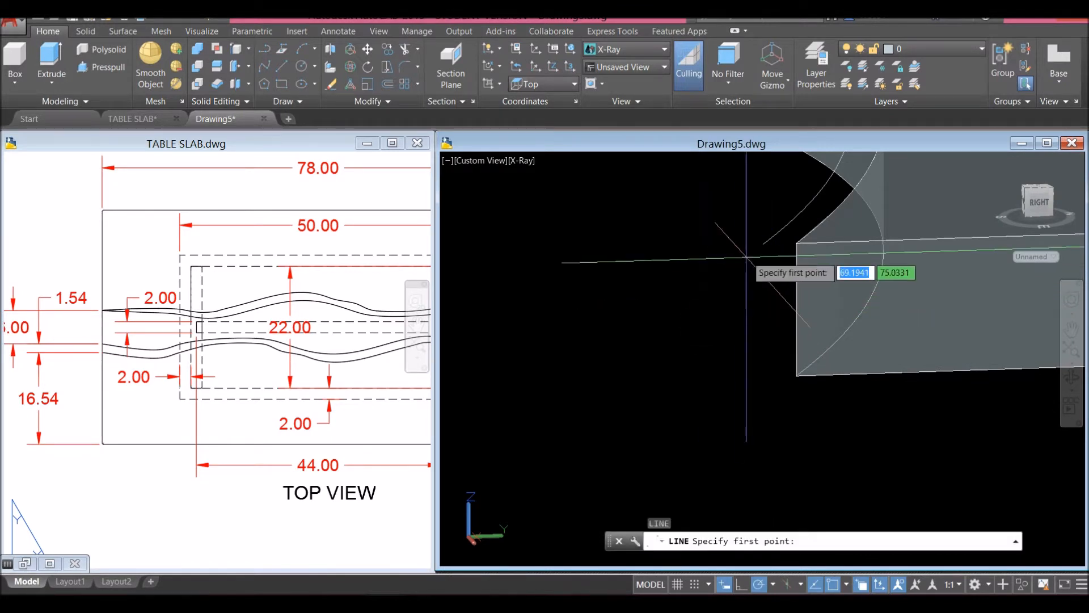
pyautogui.click(766, 245)
pyautogui.click(801, 244)
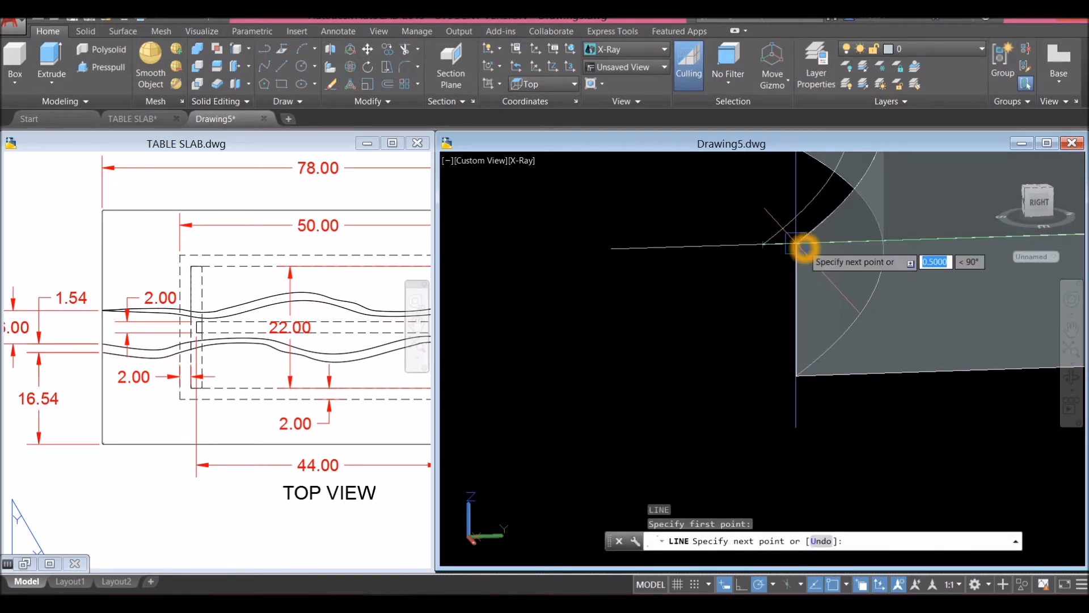
pyautogui.rightClick(759, 274)
pyautogui.click(773, 277)
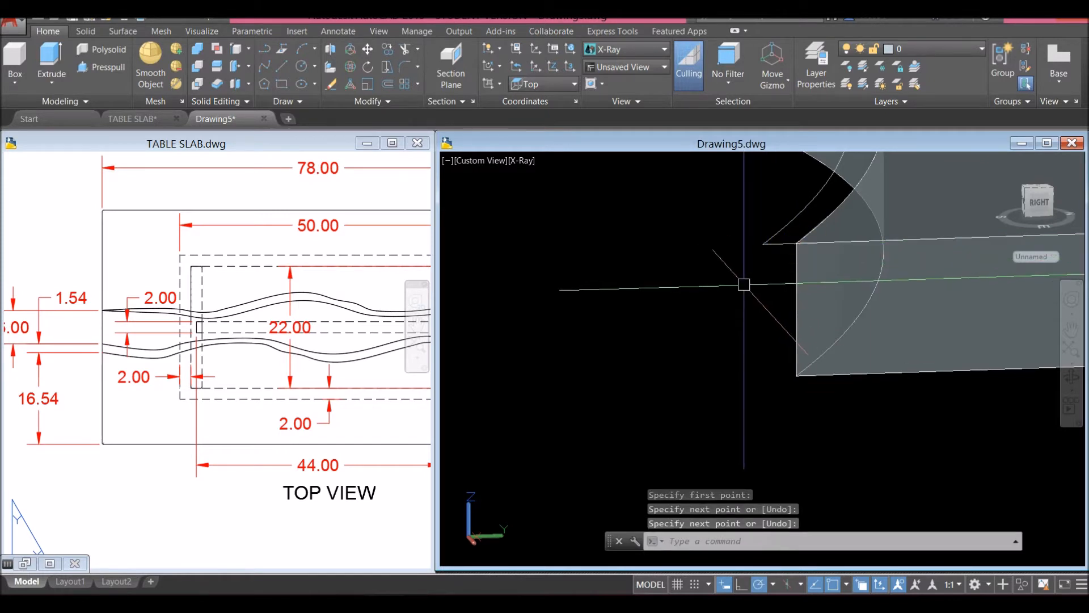
# Join the edge spline, its offset copy and both level end lines into one closed spline.
pyautogui.write('j')
pyautogui.press('Return')
pyautogui.click(786, 241)
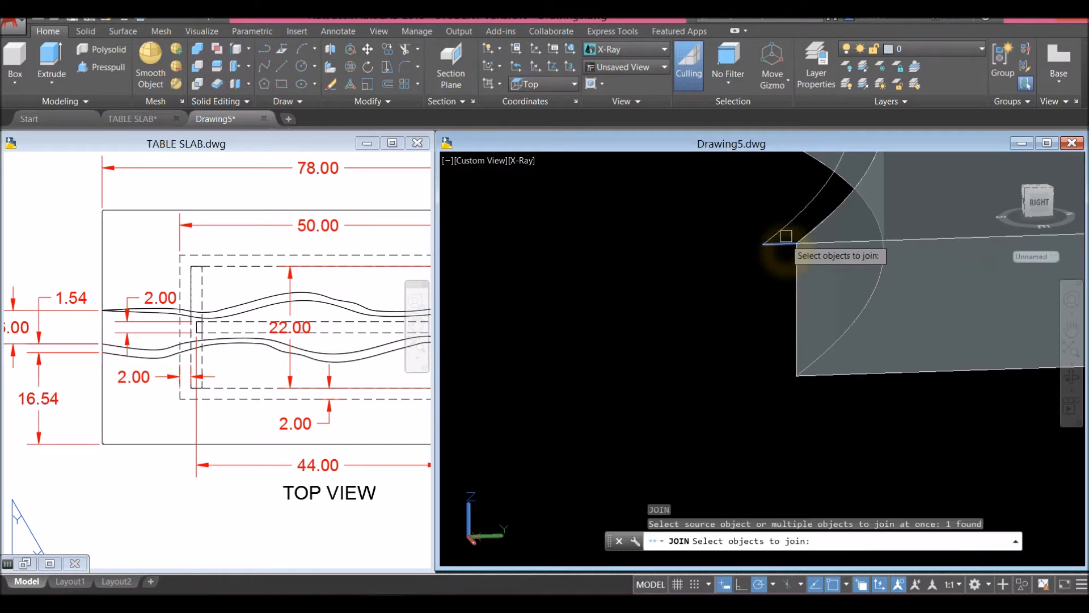
pyautogui.click(793, 221)
pyautogui.click(826, 216)
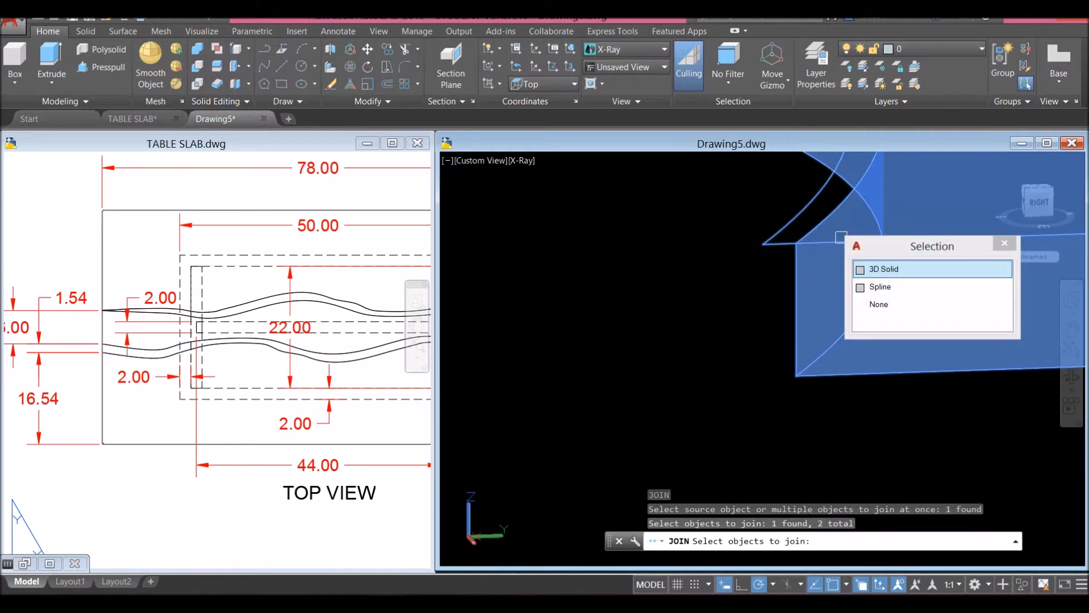
pyautogui.click(881, 286)
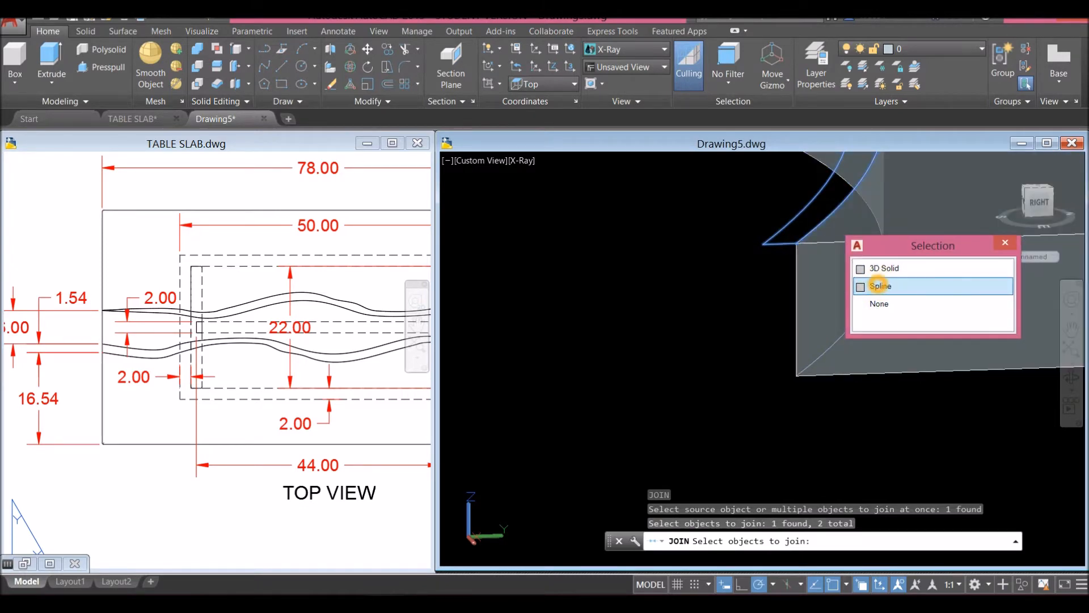
pyautogui.scroll(-8, 740, 292)
pyautogui.keyDown('shift'); pyautogui.moveTo(740, 293); pyautogui.dragTo(907, 312, button='middle'); pyautogui.keyUp('shift')
pyautogui.scroll(-5, 720, 312)
pyautogui.moveTo(720, 311); pyautogui.dragTo(905, 311, button='middle')
pyautogui.scroll(7, 632, 303)
pyautogui.scroll(3, 621, 335)
pyautogui.keyDown('shift'); pyautogui.moveTo(621, 335); pyautogui.dragTo(772, 343, button='middle'); pyautogui.keyUp('shift')
pyautogui.scroll(9, 596, 314)
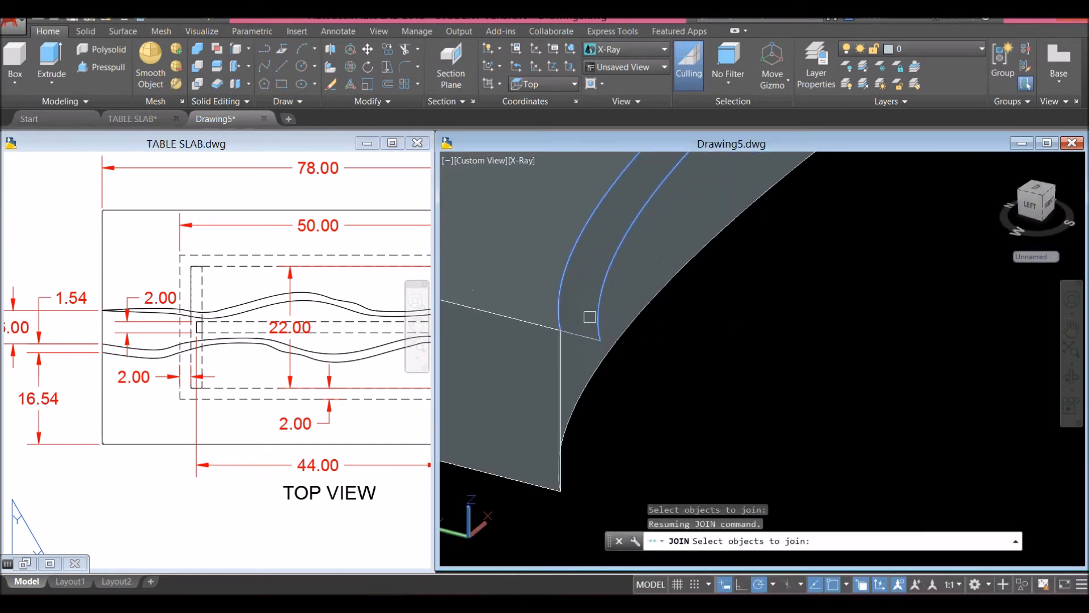
pyautogui.click(580, 332)
pyautogui.press('Return')
pyautogui.press('Return')
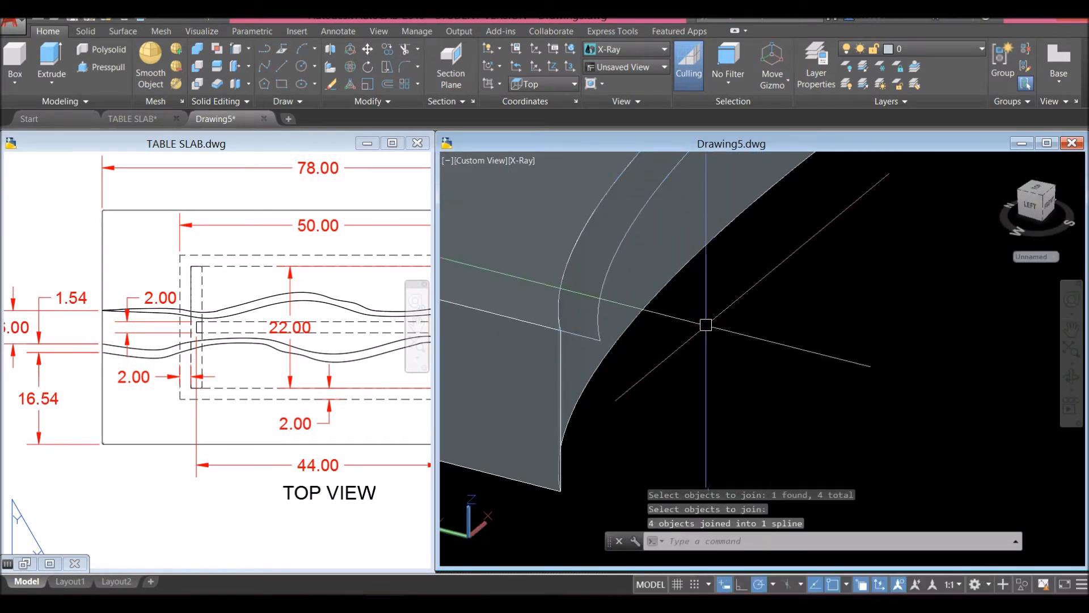
# Extrude the closed edge spline along the rear half 2 units downward into a solid strip.
pyautogui.click(598, 336)
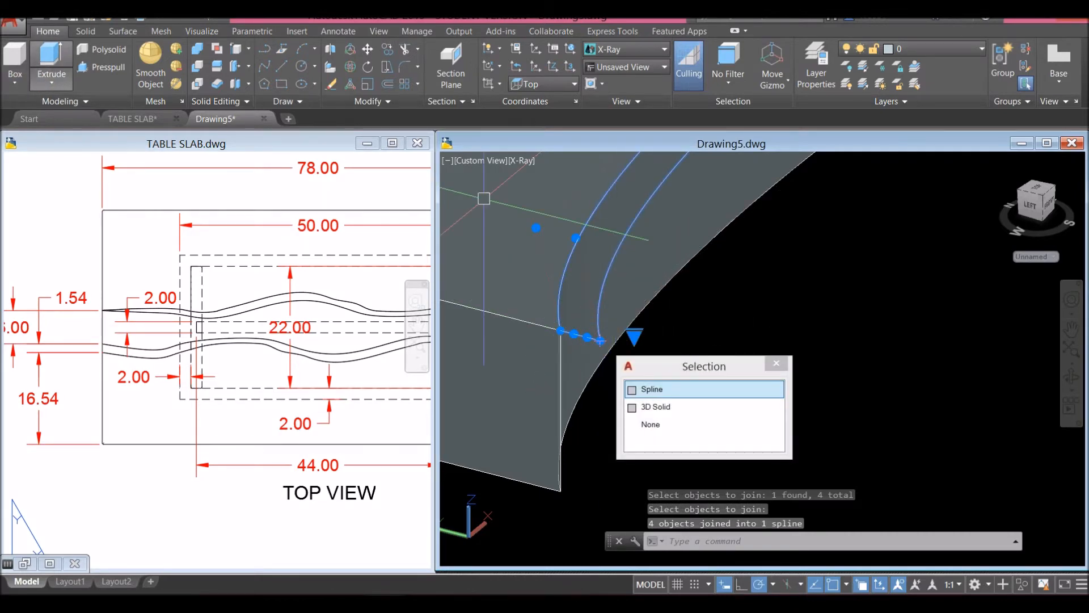
pyautogui.press('Return')
pyautogui.press('Return')
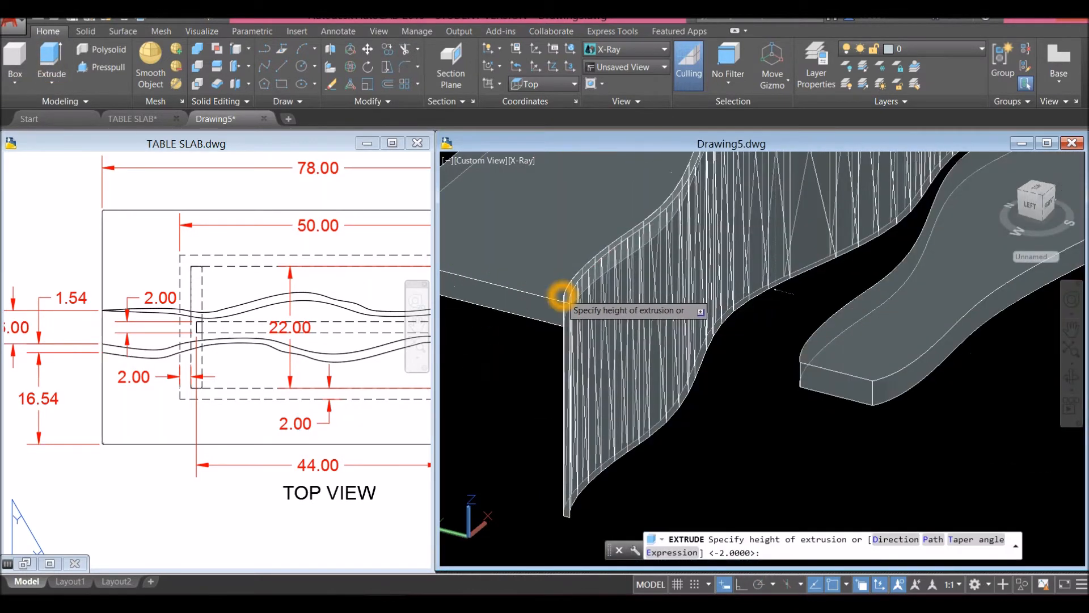
pyautogui.scroll(3, 562, 321)
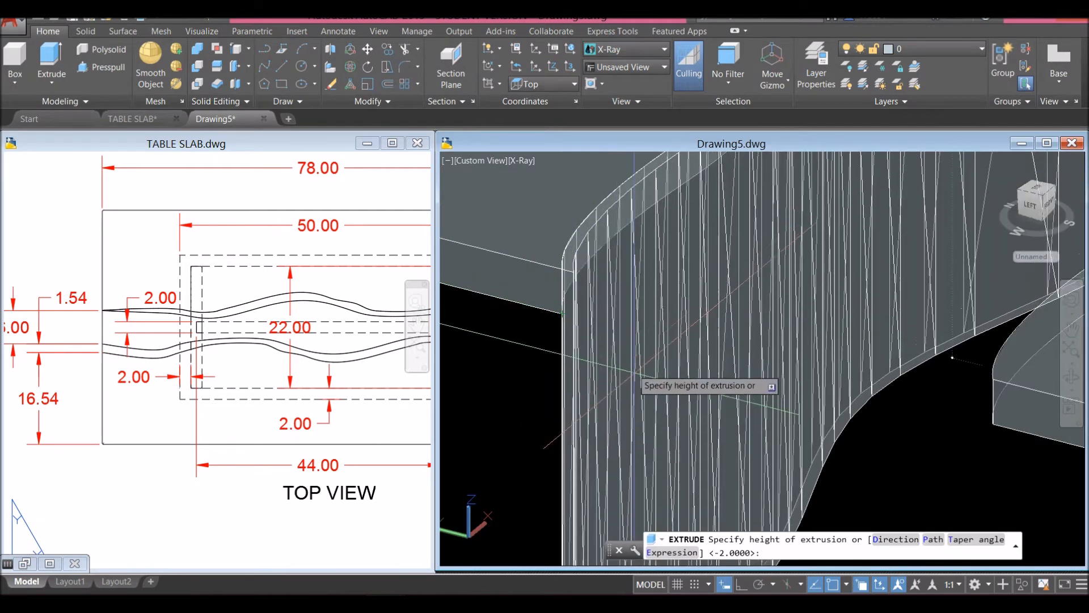
pyautogui.write('2')
pyautogui.press('Return')
pyautogui.scroll(-4, 600, 343)
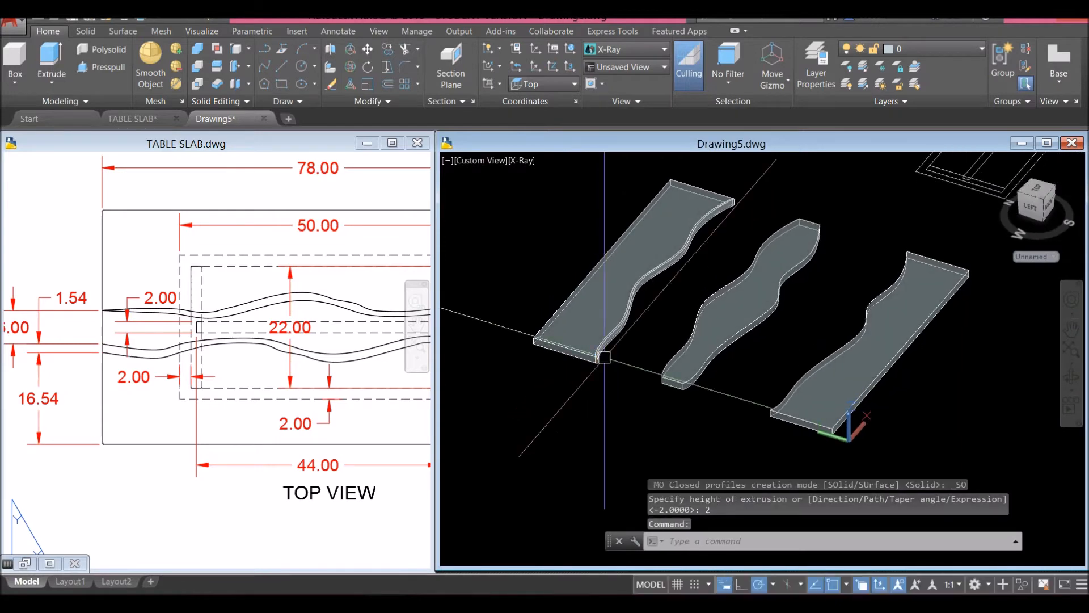
pyautogui.scroll(4, 604, 357)
pyautogui.click(635, 380)
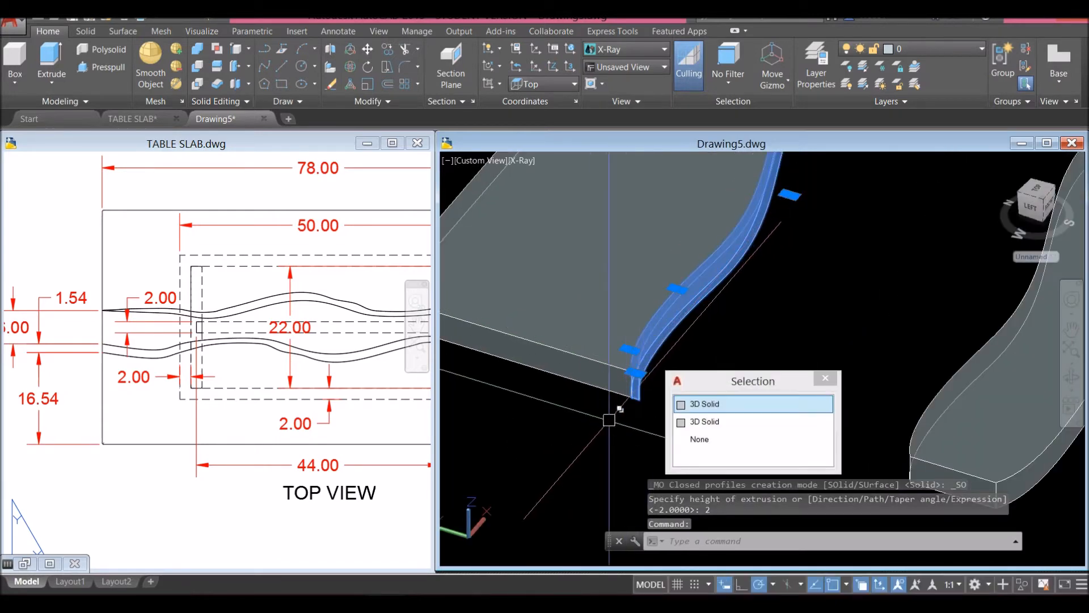
pyautogui.press('Escape')
# Copy the front half's upper river-side edge in place as a separate spline, using its east corner as both points.
pyautogui.keyDown('shift'); pyautogui.moveTo(574, 397); pyautogui.dragTo(740, 399, button='middle'); pyautogui.keyUp('shift')
pyautogui.scroll(-5, 556, 401)
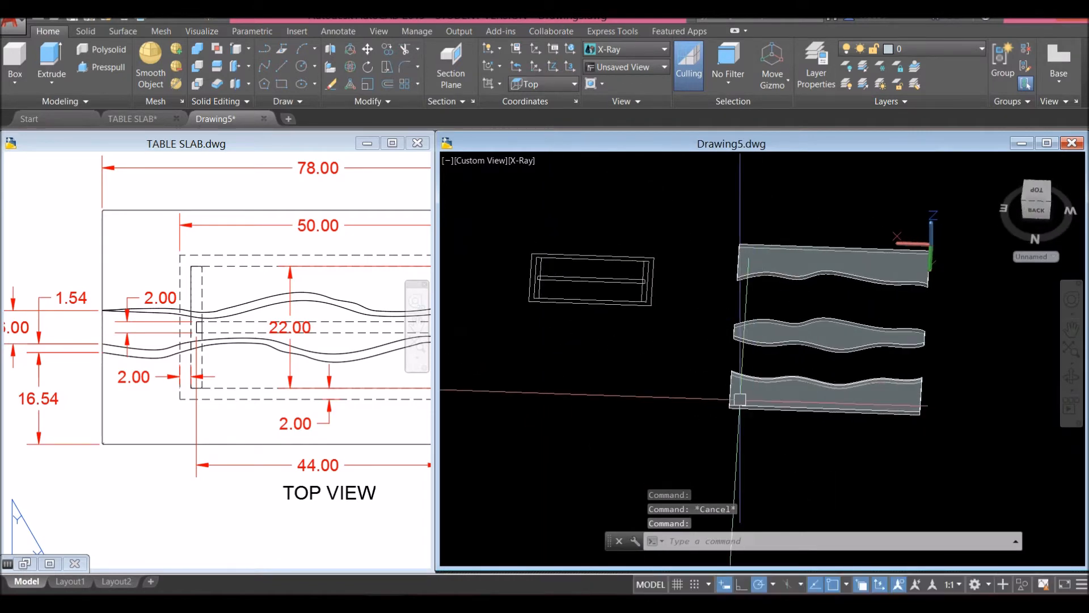
pyautogui.keyDown('shift'); pyautogui.moveTo(706, 331); pyautogui.dragTo(571, 336, button='middle'); pyautogui.keyUp('shift')
pyautogui.scroll(5, 571, 336)
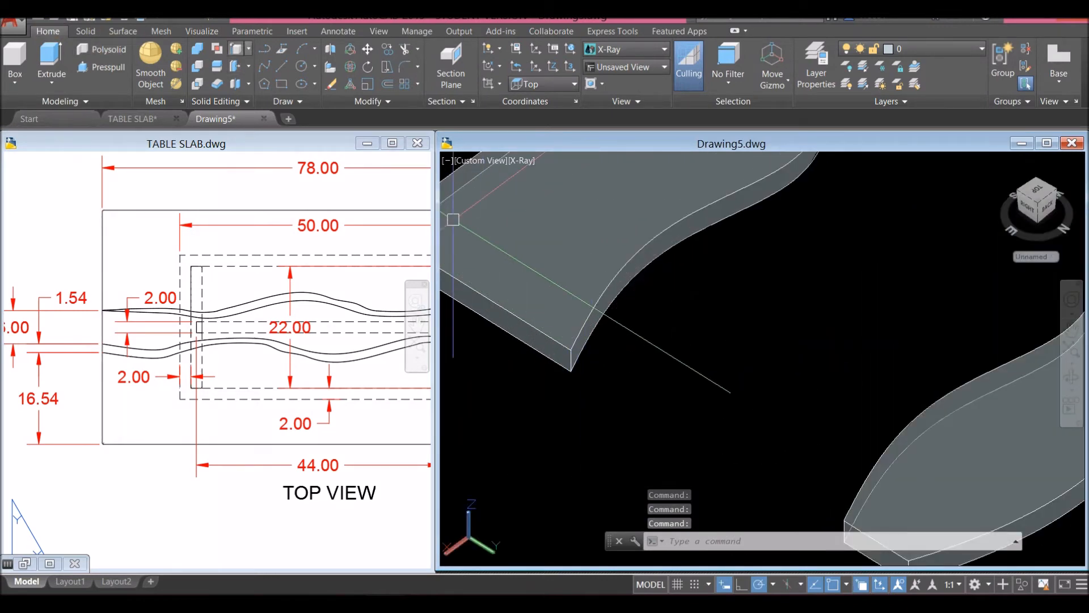
pyautogui.click(247, 48)
pyautogui.click(289, 156)
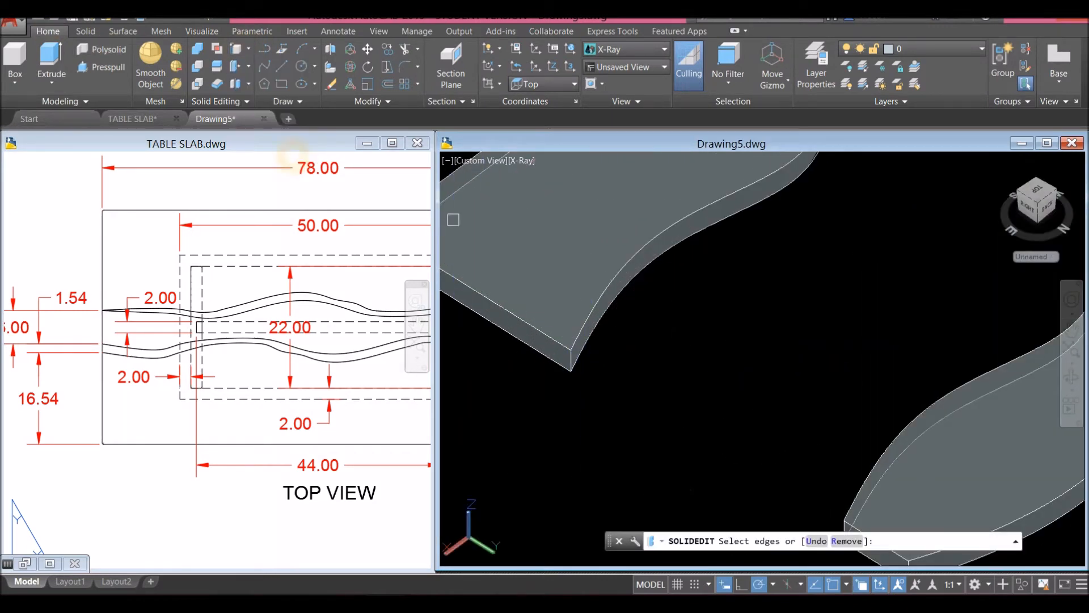
pyautogui.scroll(2, 574, 353)
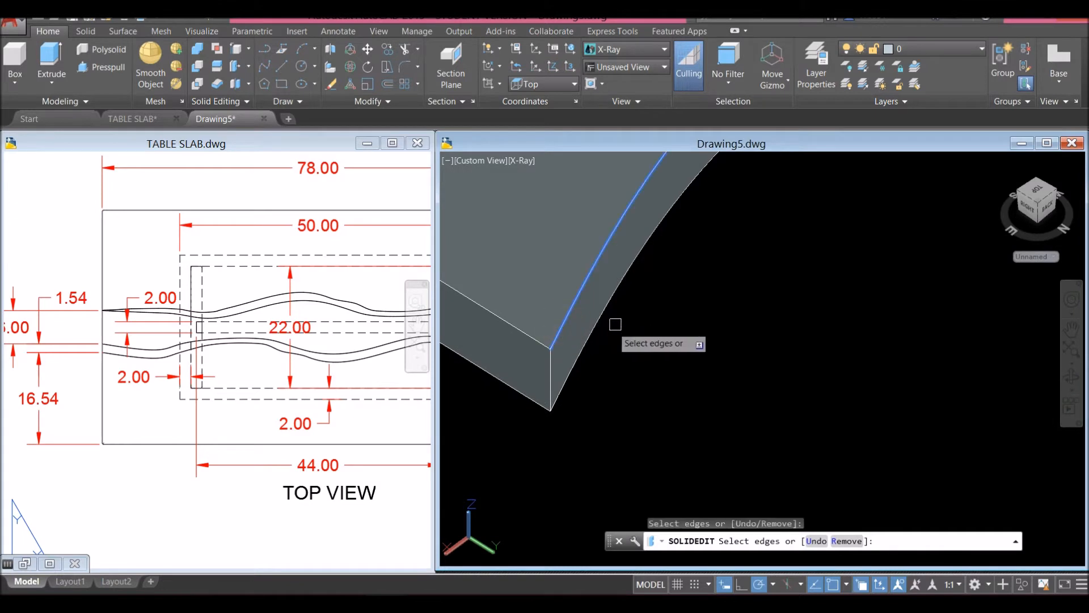
pyautogui.rightClick(622, 321)
pyautogui.click(650, 332)
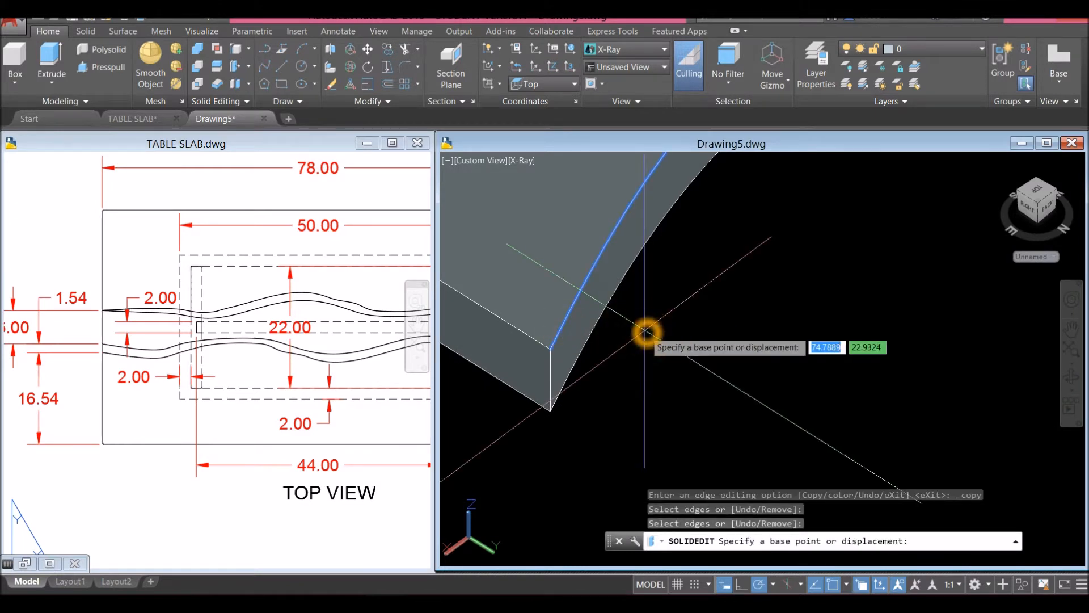
pyautogui.click(554, 353)
pyautogui.click(555, 355)
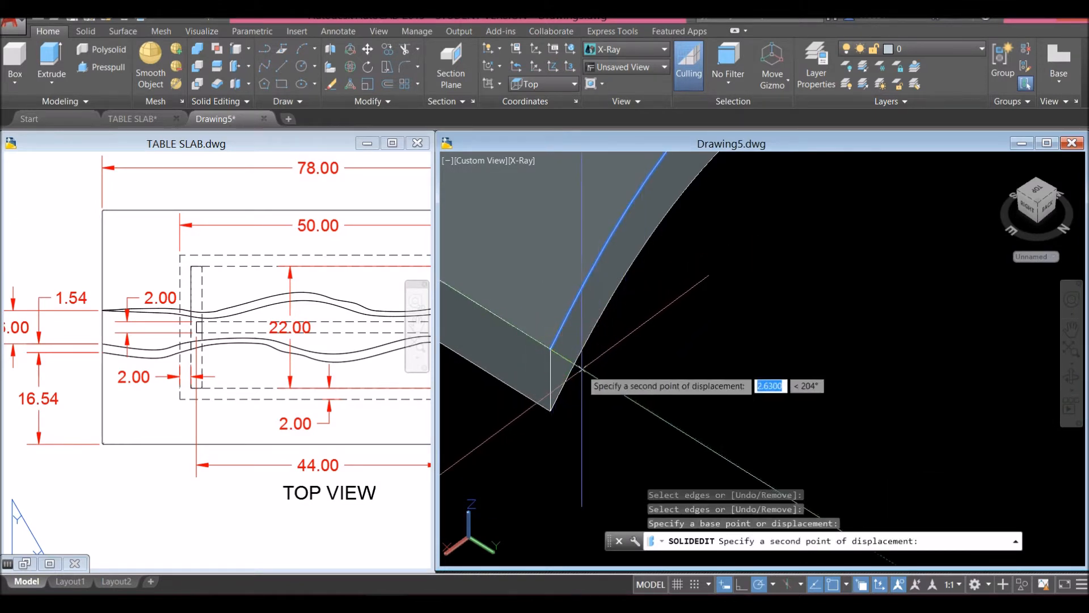
pyautogui.click(557, 352)
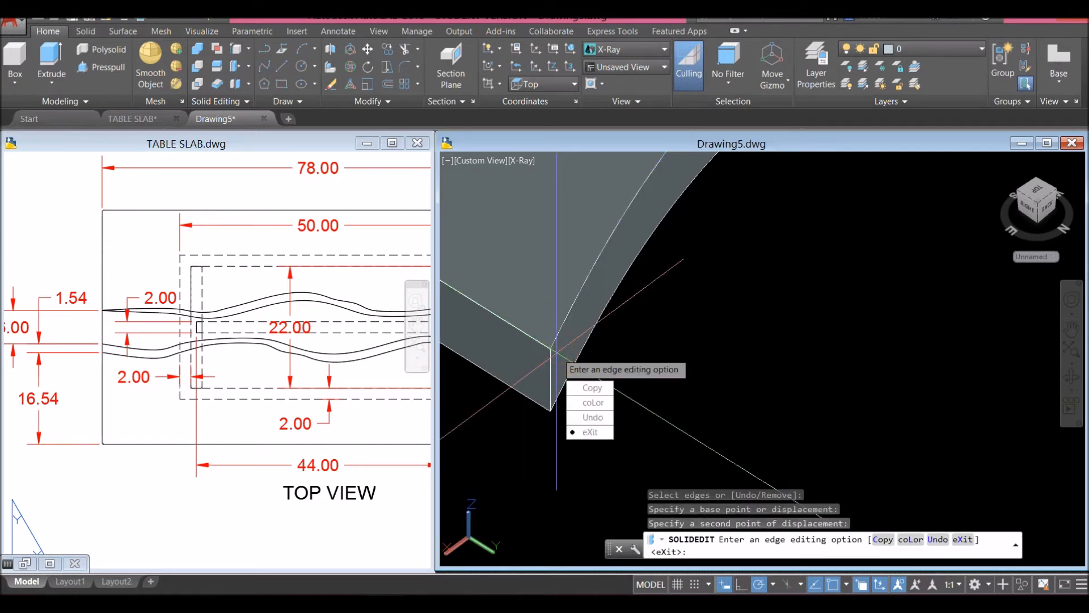
pyautogui.click(590, 432)
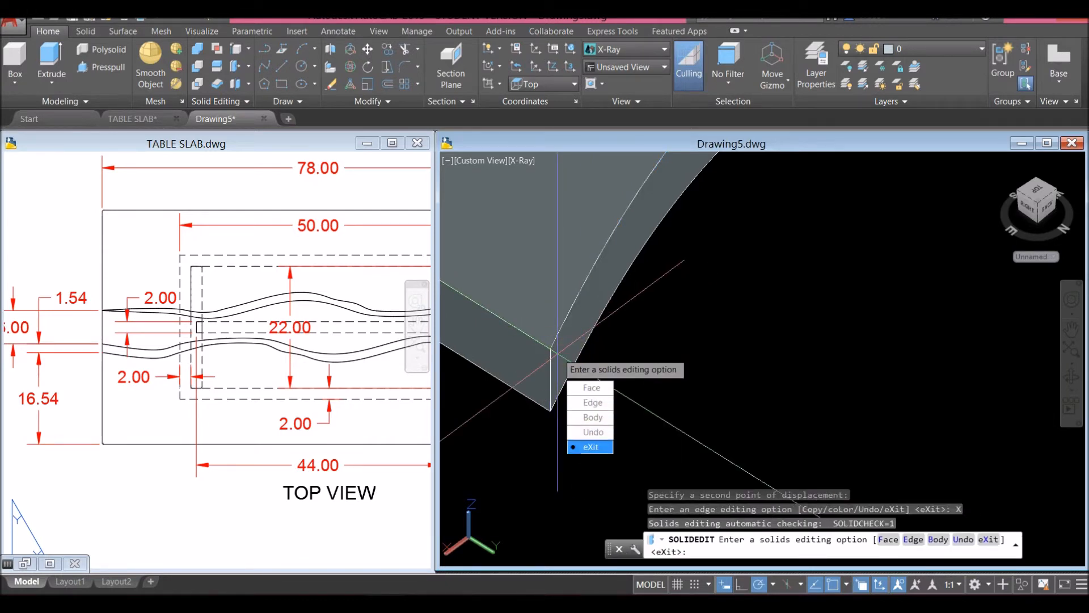
pyautogui.click(590, 447)
# Copy the front half's edge spline 0.5 units horizontally toward the river side.
pyautogui.click(566, 317)
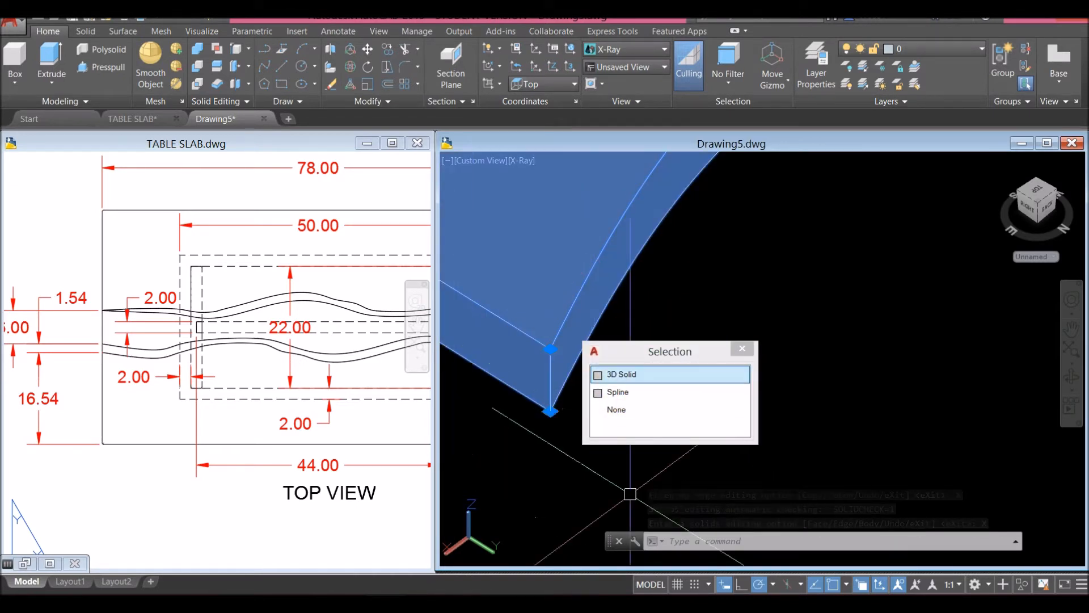
pyautogui.click(631, 394)
pyautogui.rightClick(661, 323)
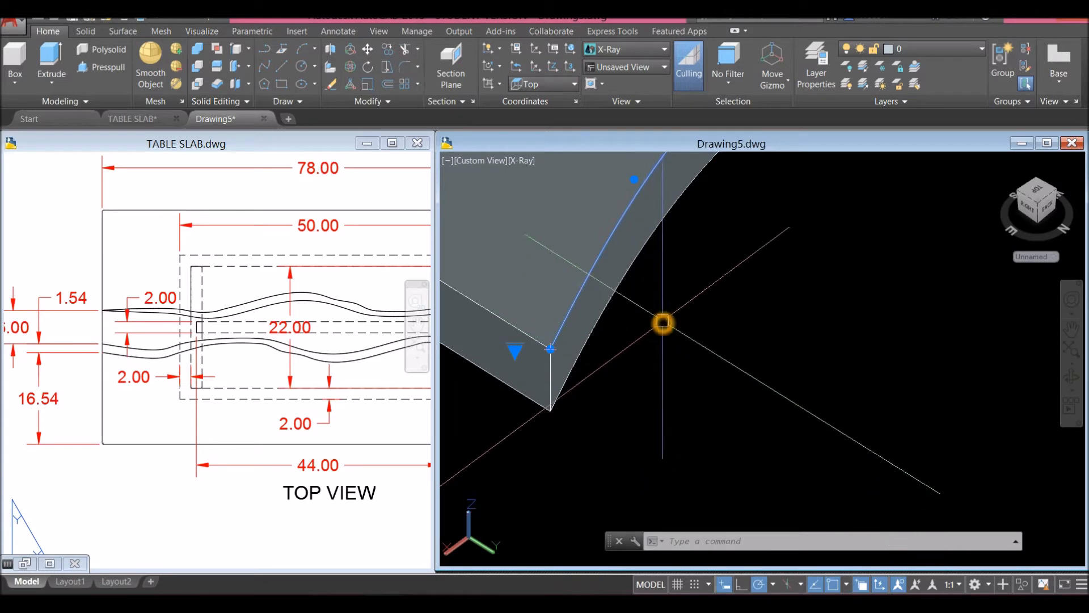
pyautogui.click(706, 385)
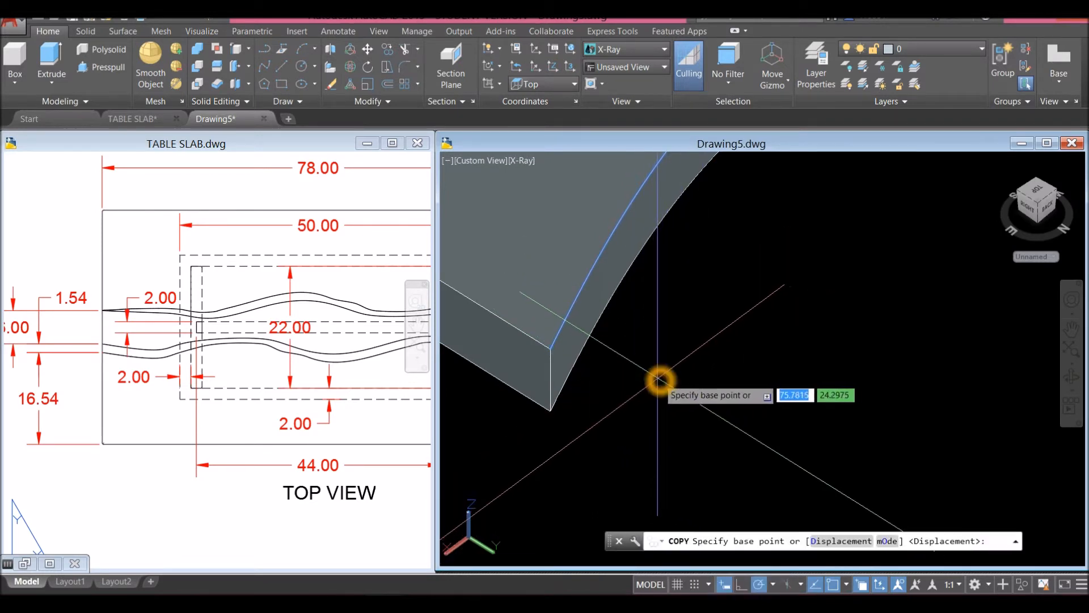
pyautogui.click(659, 382)
pyautogui.click(690, 399)
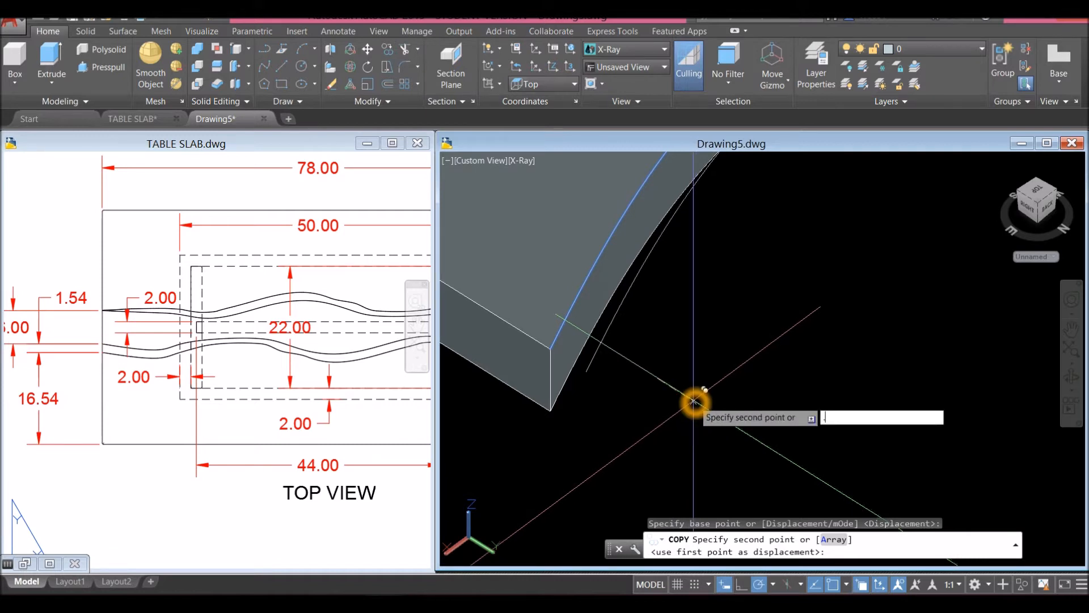
pyautogui.press('Return')
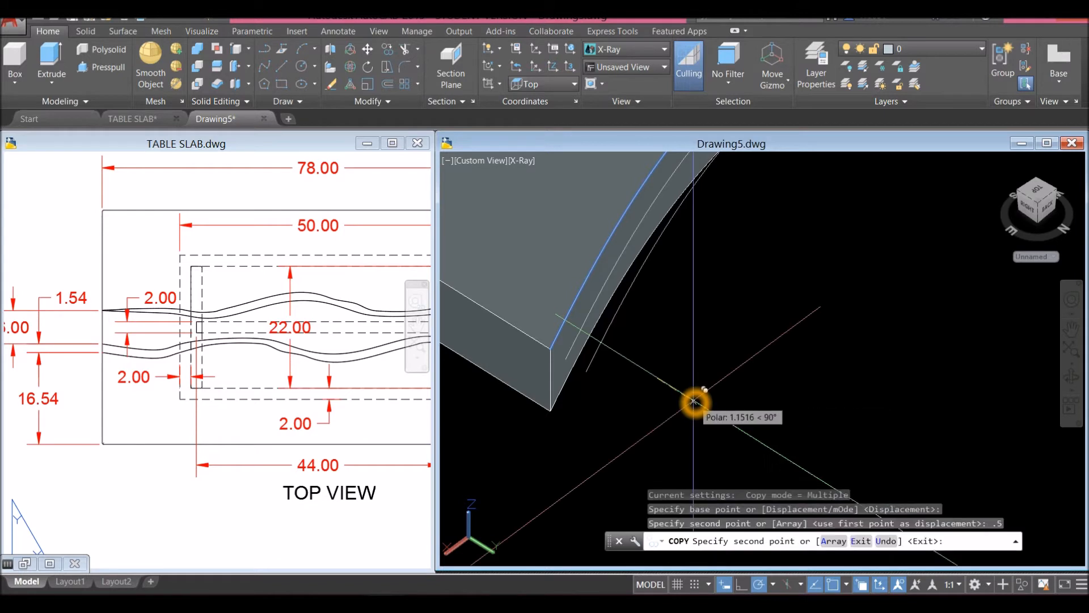
pyautogui.rightClick(709, 364)
pyautogui.click(717, 376)
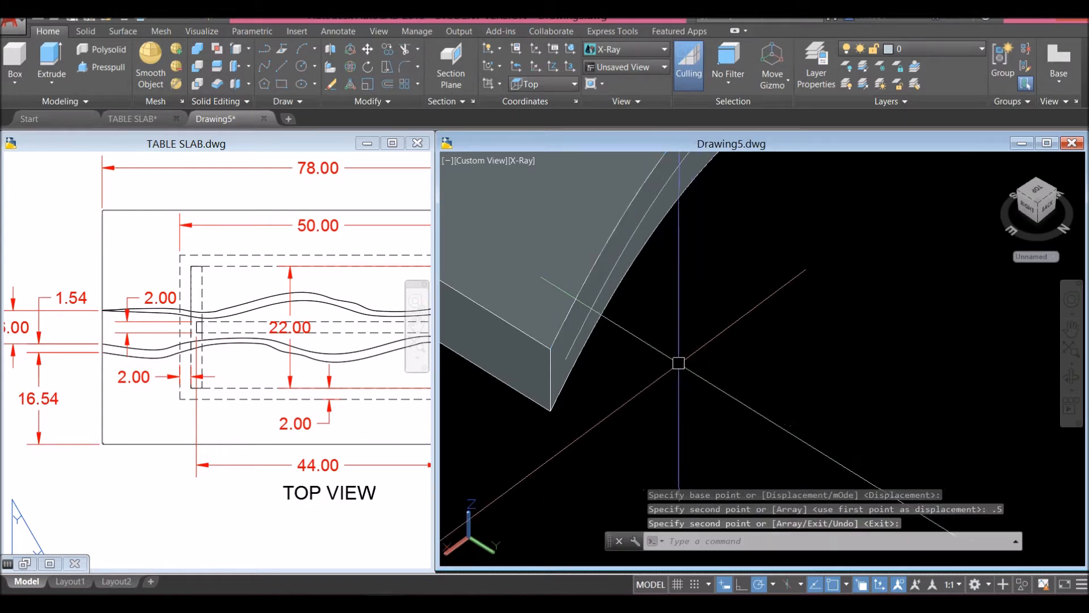
pyautogui.write('l')
pyautogui.press('Return')
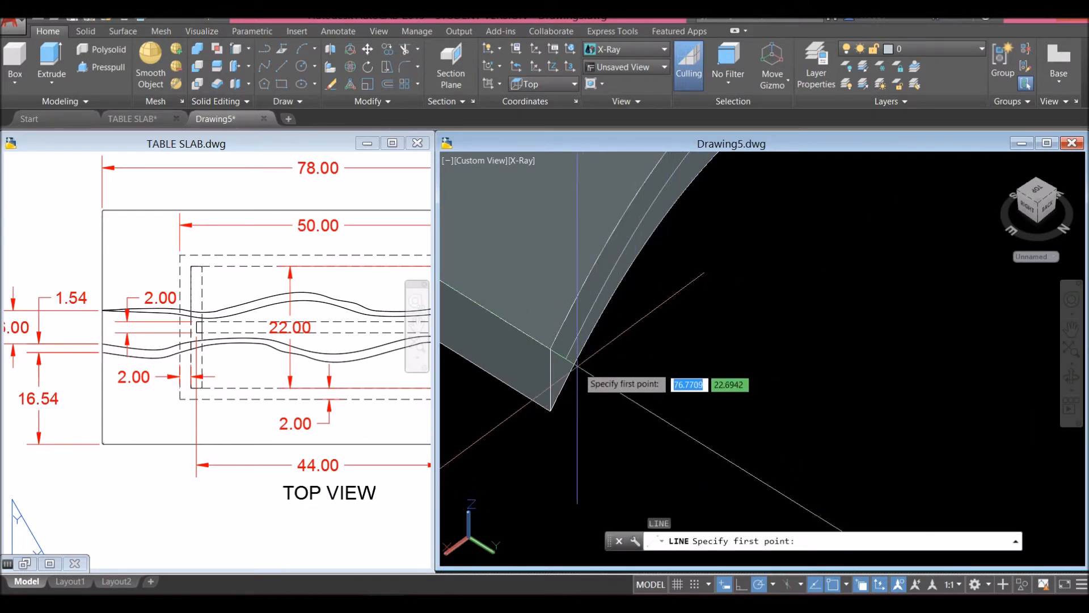
pyautogui.keyDown('shift'); pyautogui.rightClick(565, 358); pyautogui.keyUp('shift')
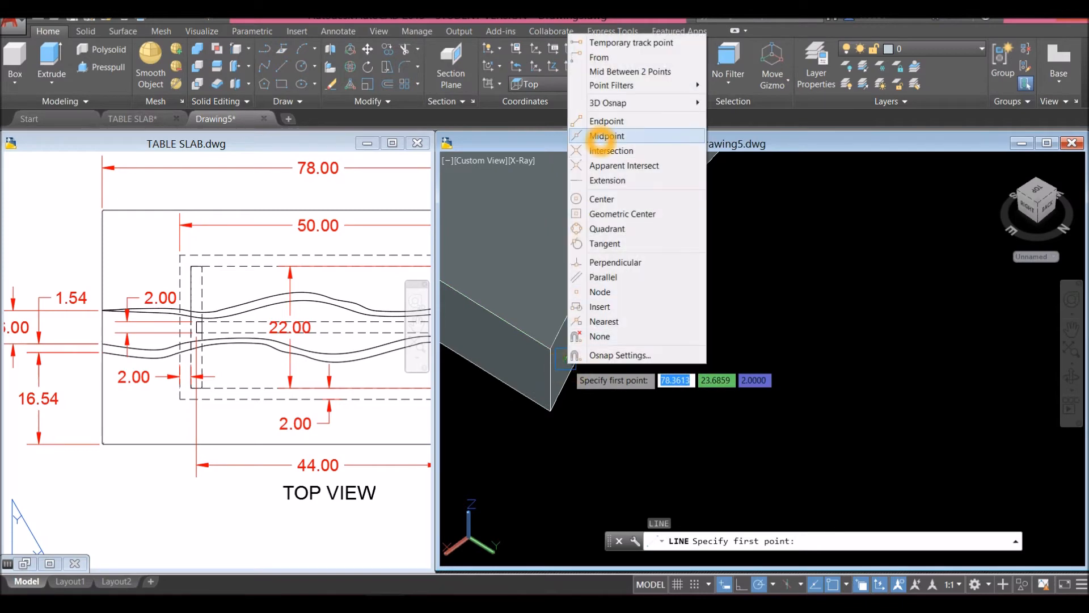
pyautogui.click(605, 121)
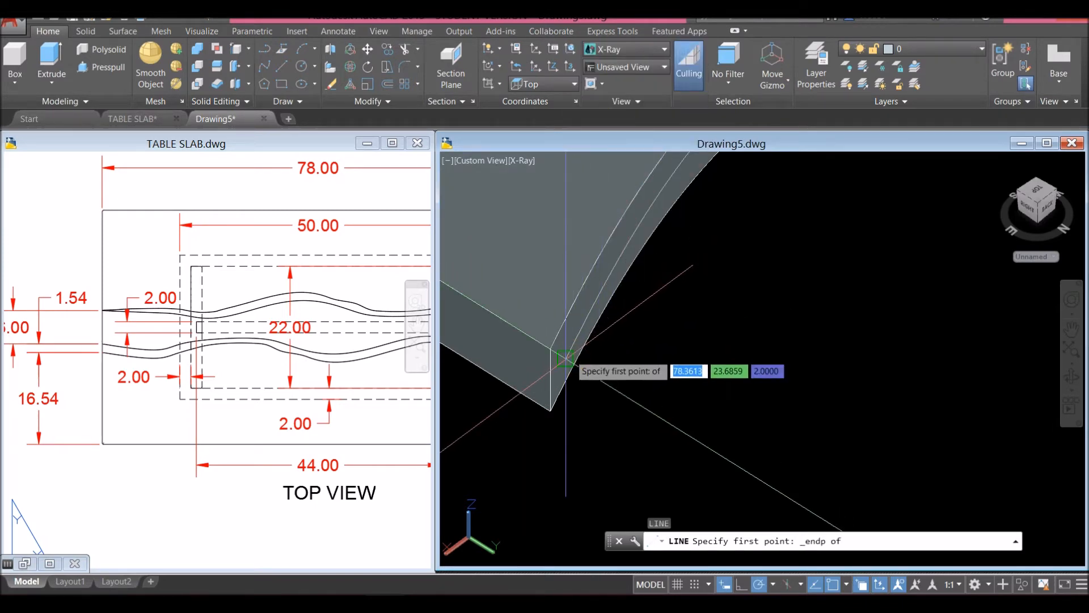
pyautogui.click(565, 346)
pyautogui.keyDown('shift'); pyautogui.rightClick(550, 348); pyautogui.keyUp('shift')
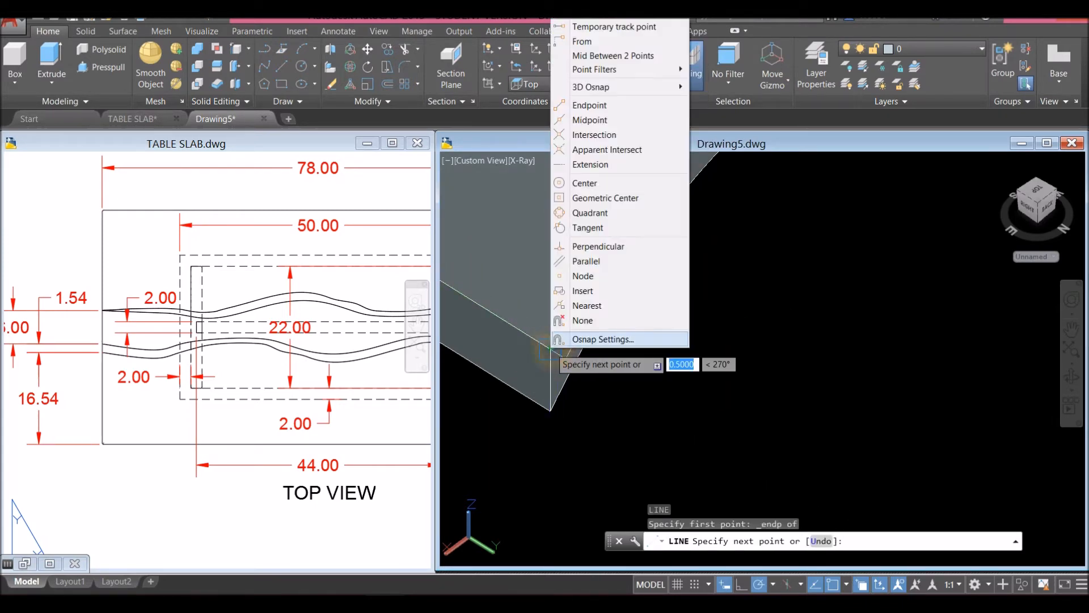
pyautogui.click(587, 100)
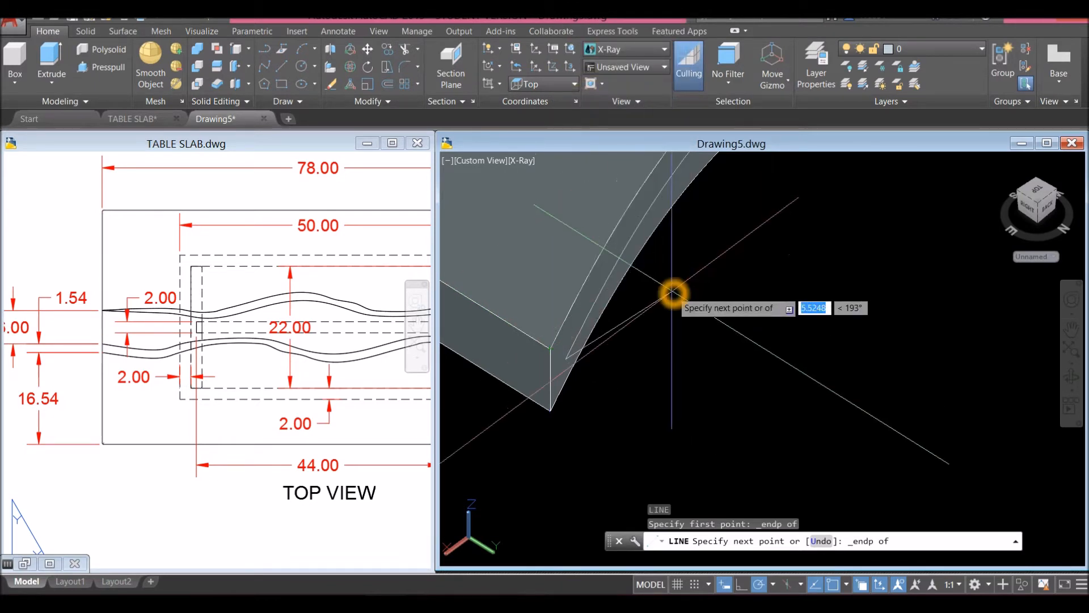
pyautogui.press('Escape')
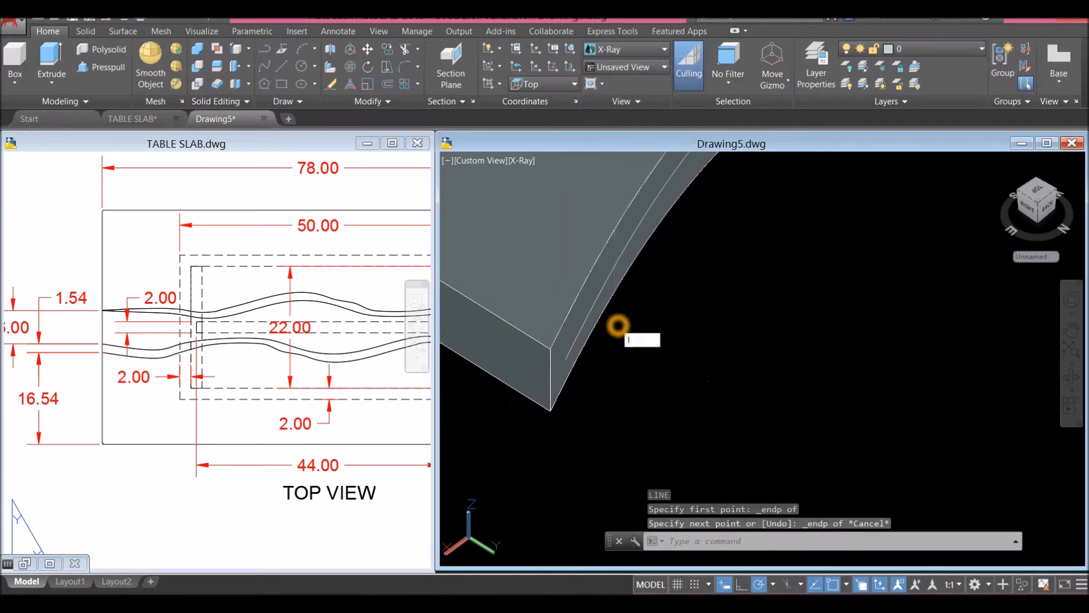
# Draw a line from the offset spline's east end to the front half's adjacent top corner.
pyautogui.press('Return')
pyautogui.scroll(2, 567, 341)
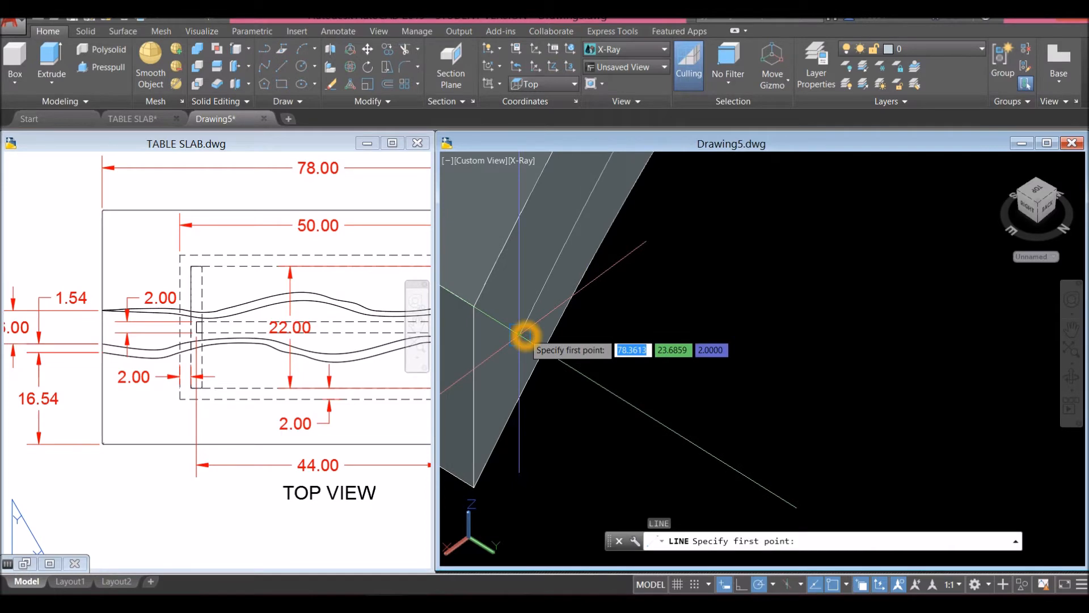
pyautogui.click(525, 336)
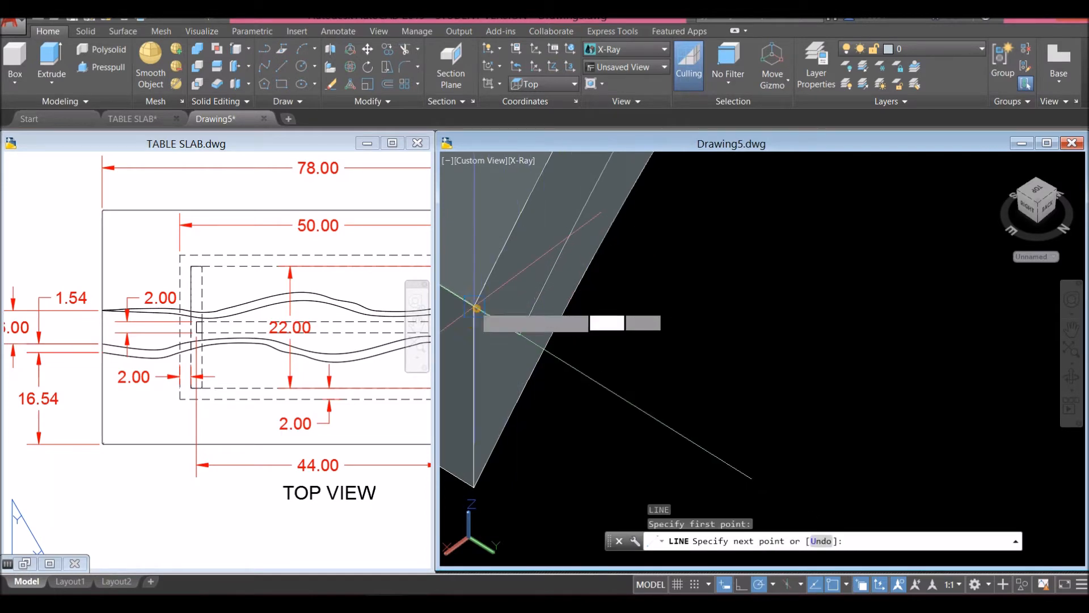
pyautogui.click(475, 307)
pyautogui.rightClick(590, 321)
pyautogui.click(604, 330)
# Draw a line linking the offset spline's west end to the front half's adjacent top corner.
pyautogui.scroll(-5, 604, 329)
pyautogui.scroll(-5, 593, 356)
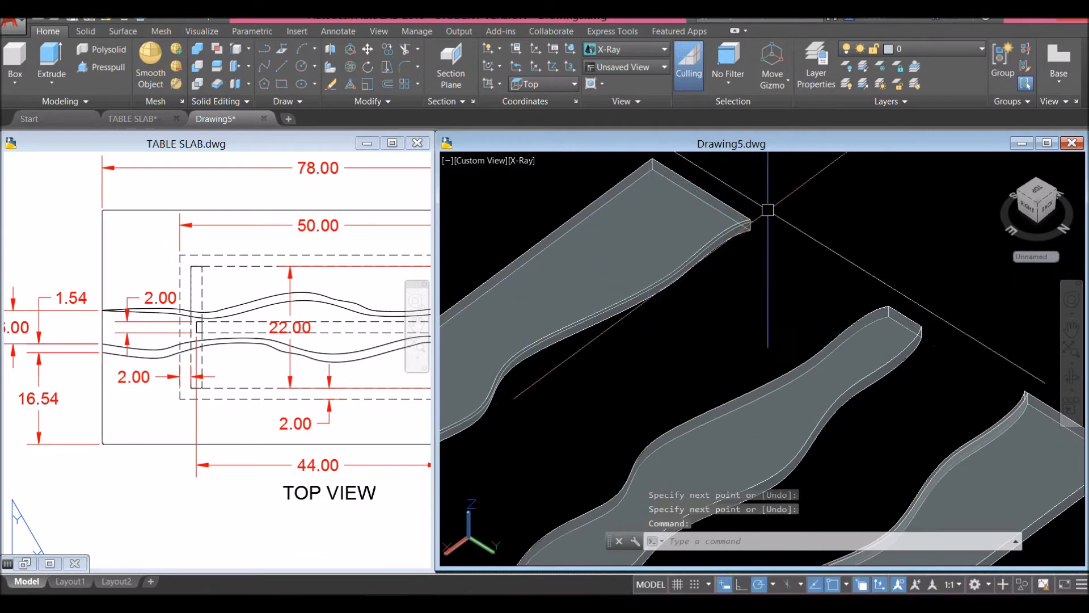
pyautogui.scroll(5, 765, 215)
pyautogui.write('l')
pyautogui.press('Return')
pyautogui.scroll(3, 692, 267)
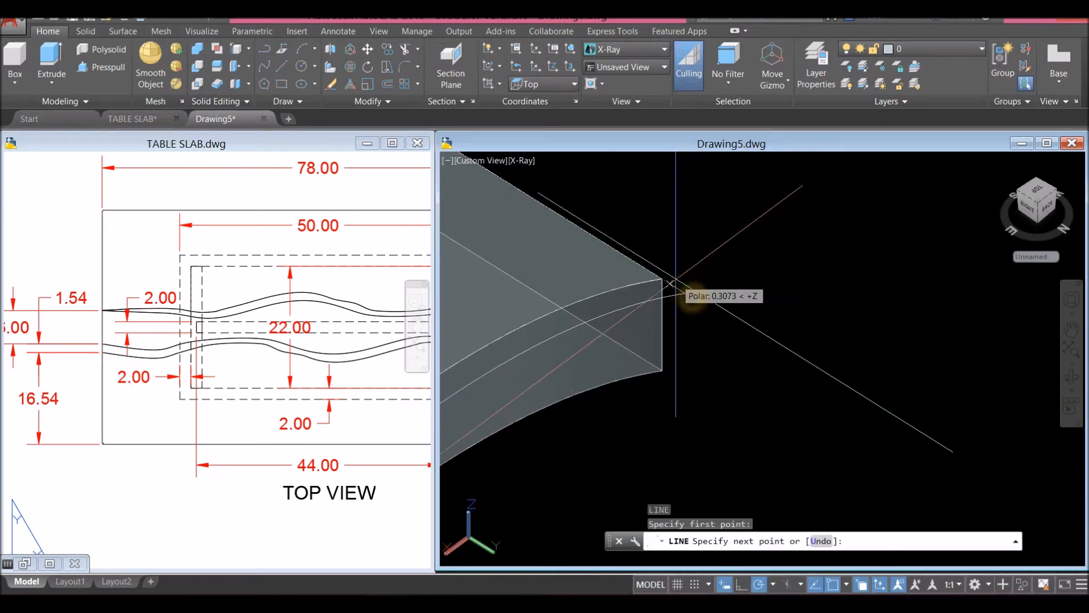
pyautogui.click(663, 280)
pyautogui.rightClick(707, 260)
pyautogui.click(723, 267)
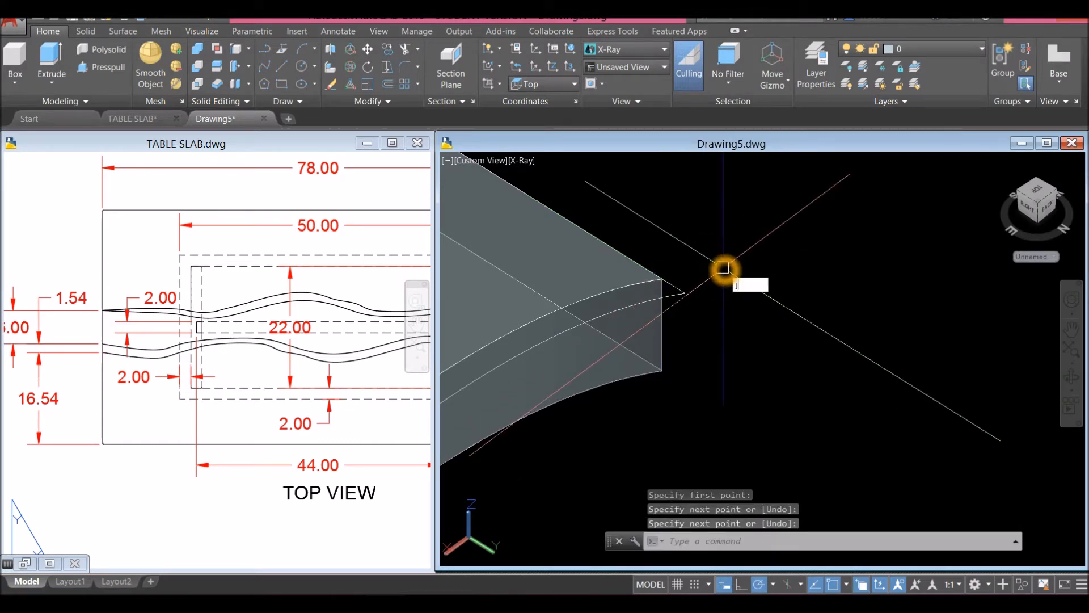
# Join the front half's edge spline, its offset copy and the two end lines into one closed profile.
pyautogui.press('Return')
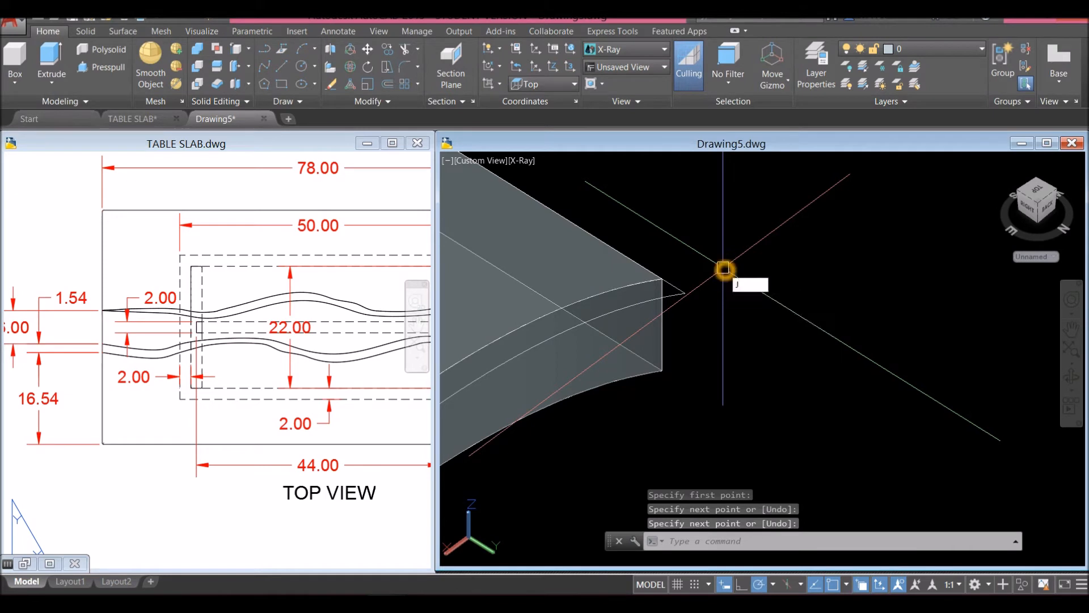
pyautogui.click(676, 282)
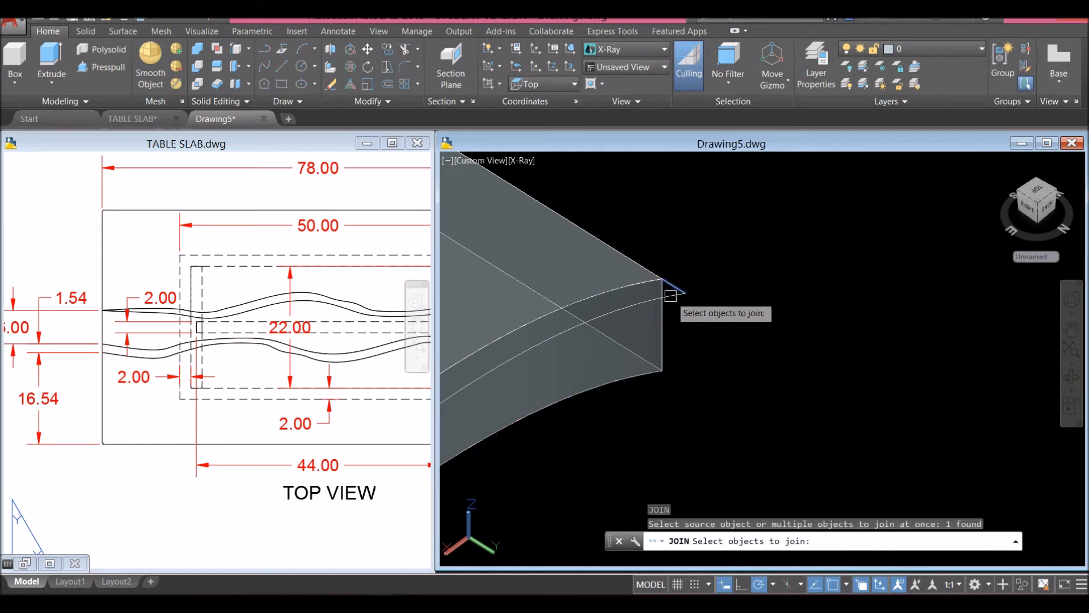
pyautogui.click(671, 295)
pyautogui.scroll(5, 647, 275)
pyautogui.click(659, 288)
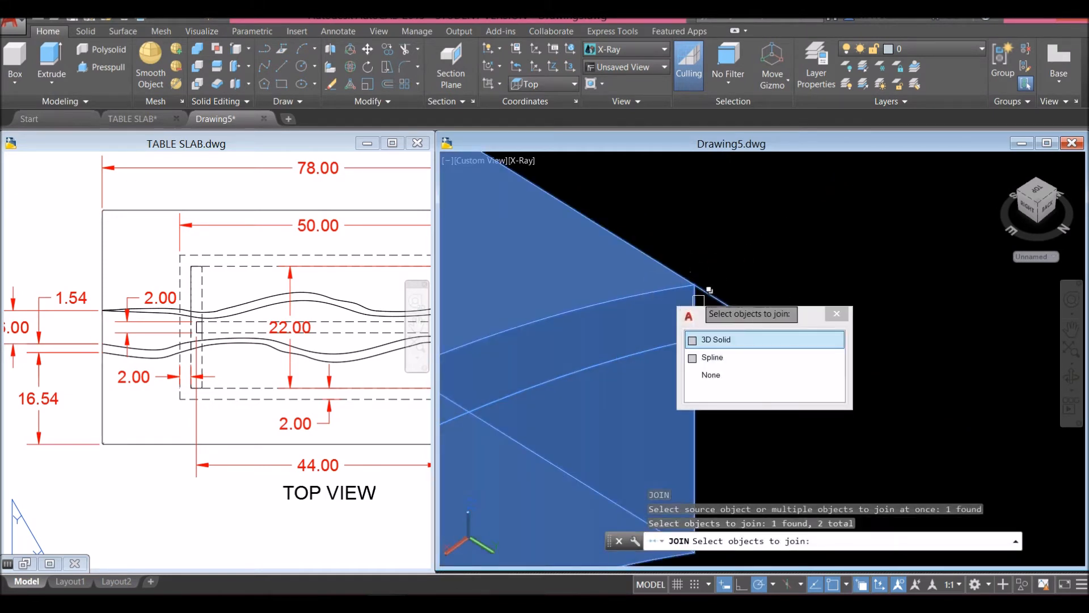
pyautogui.click(712, 357)
pyautogui.scroll(-5, 717, 338)
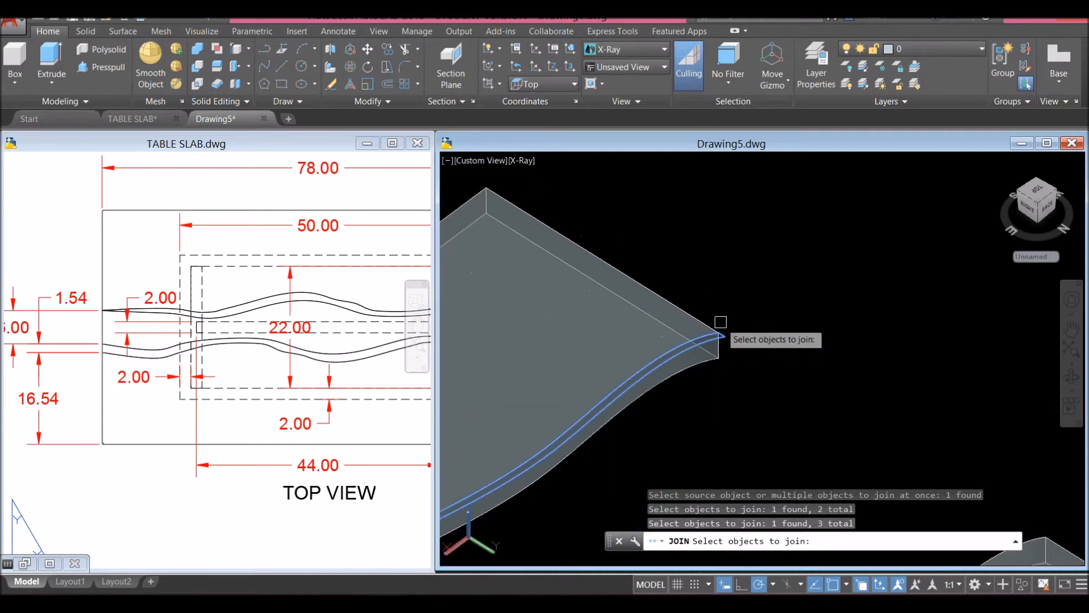
pyautogui.scroll(6, 488, 499)
pyautogui.moveTo(498, 442); pyautogui.dragTo(594, 419, button='middle')
pyautogui.click(550, 407)
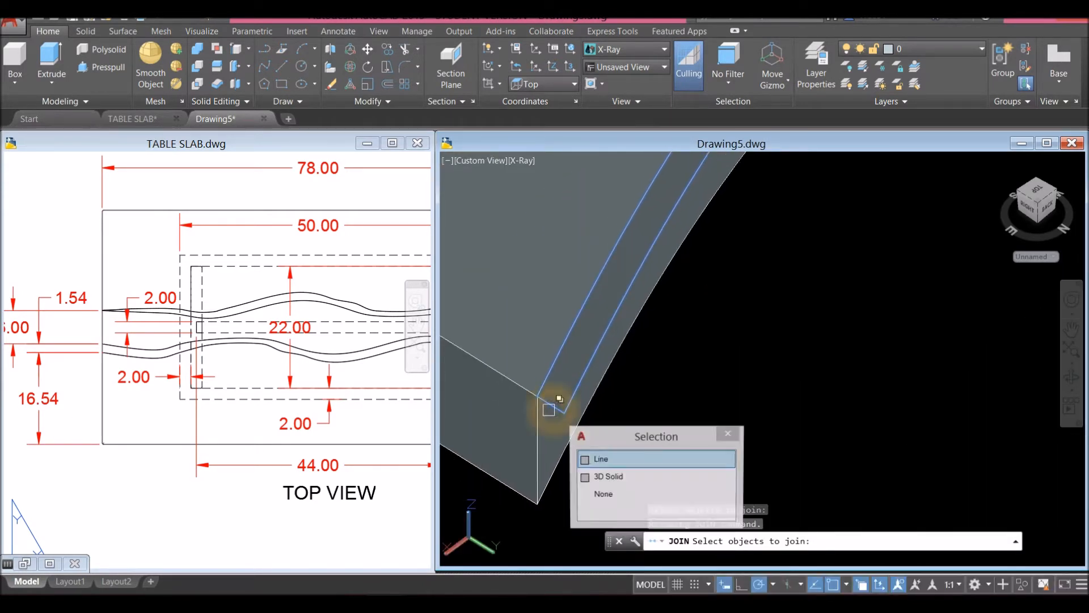
pyautogui.click(596, 457)
pyautogui.press('Return')
# Extrude the closed edge profile downward to the front half's bottom corner as a solid strip.
pyautogui.click(579, 389)
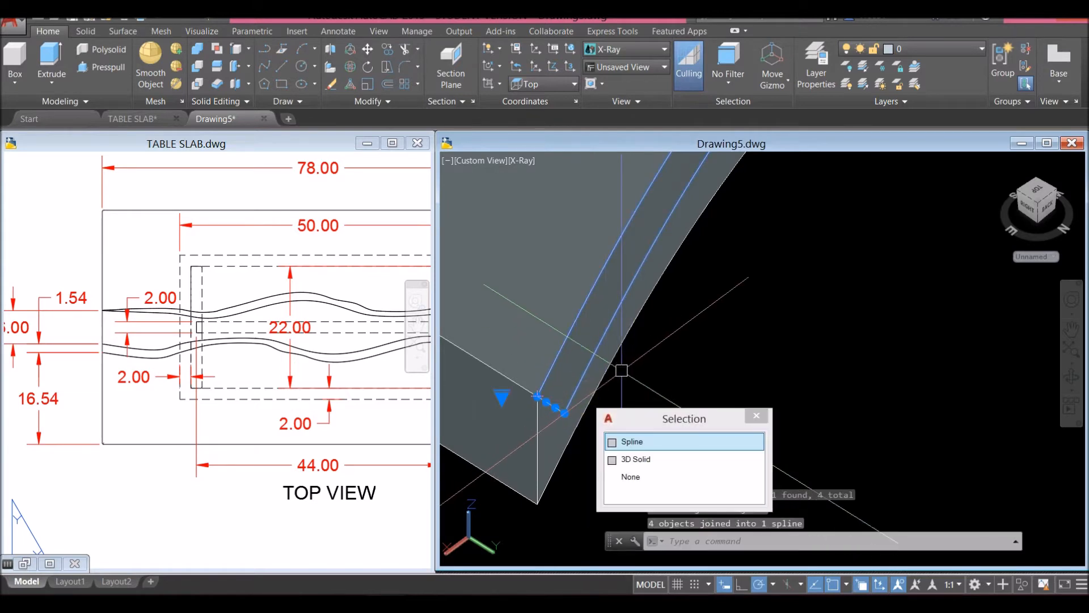
pyautogui.click(51, 59)
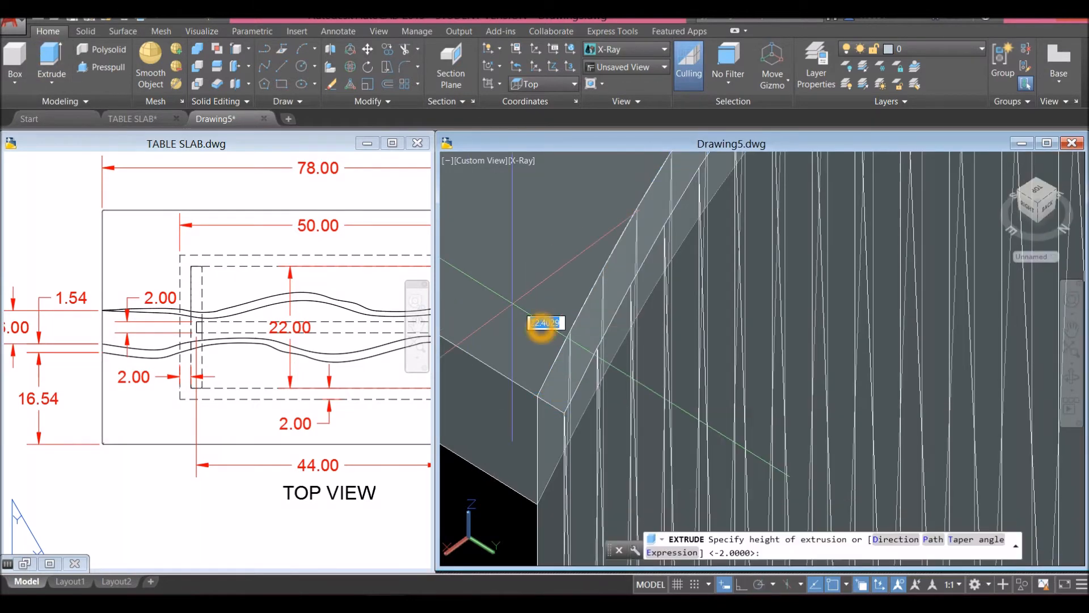
pyautogui.scroll(-10, 542, 505)
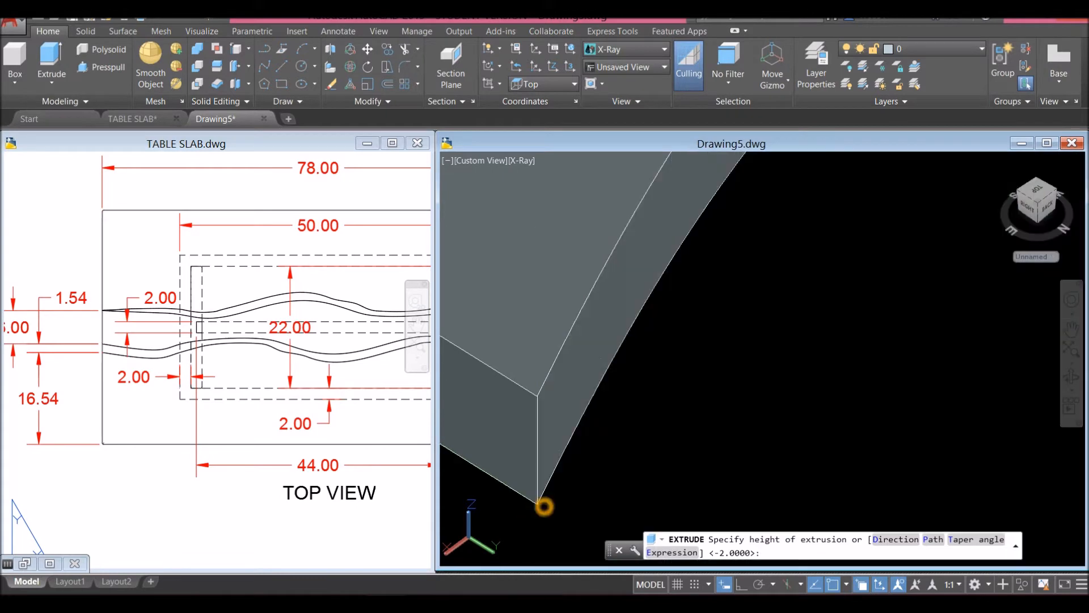
pyautogui.click(567, 465)
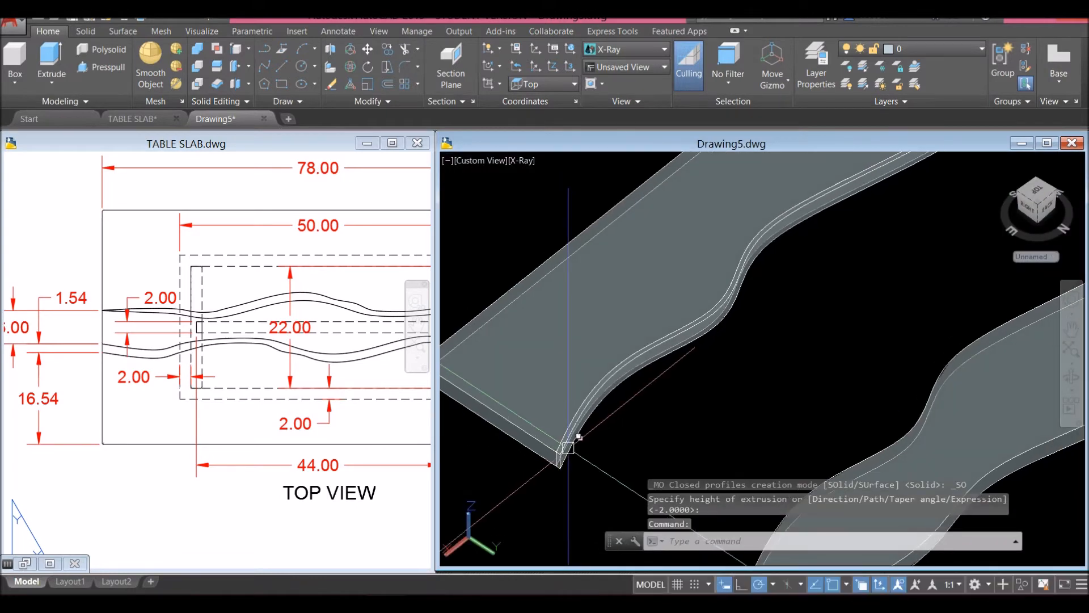
pyautogui.scroll(-5, 568, 465)
pyautogui.scroll(10, 570, 453)
pyautogui.scroll(-3, 550, 343)
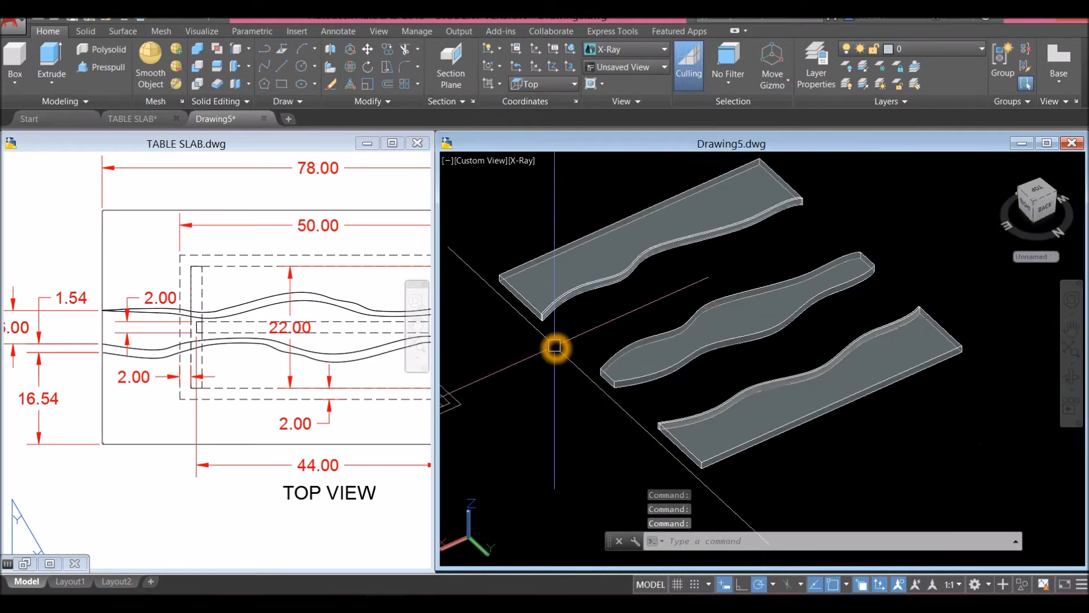
pyautogui.scroll(8, 660, 444)
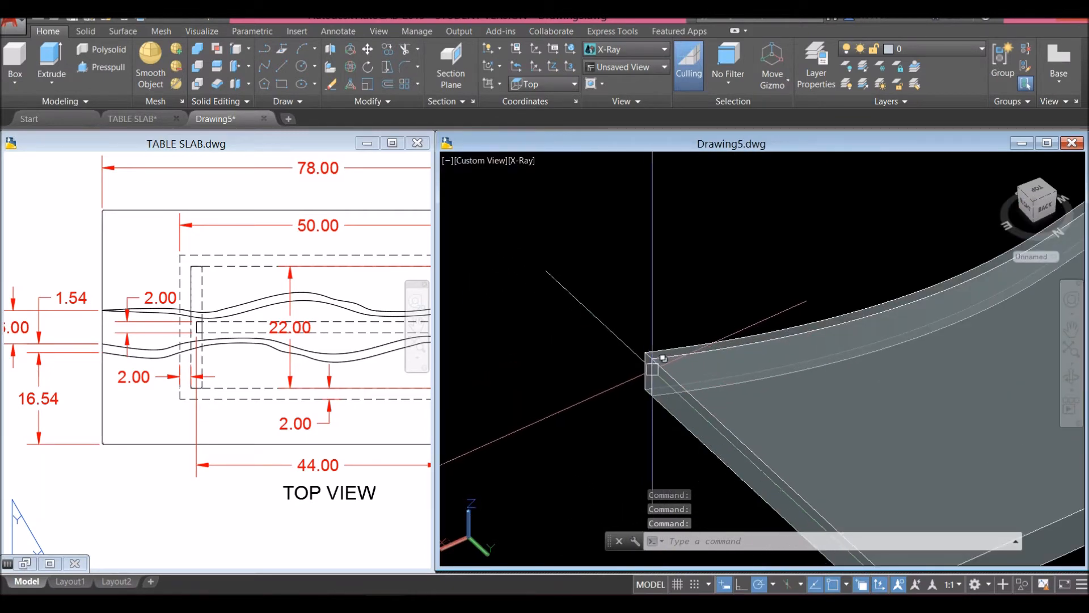
# Move the separate front slab half by its inner end corner onto the matching corner of the curved middle piece.
pyautogui.click(655, 442)
pyautogui.click(638, 335)
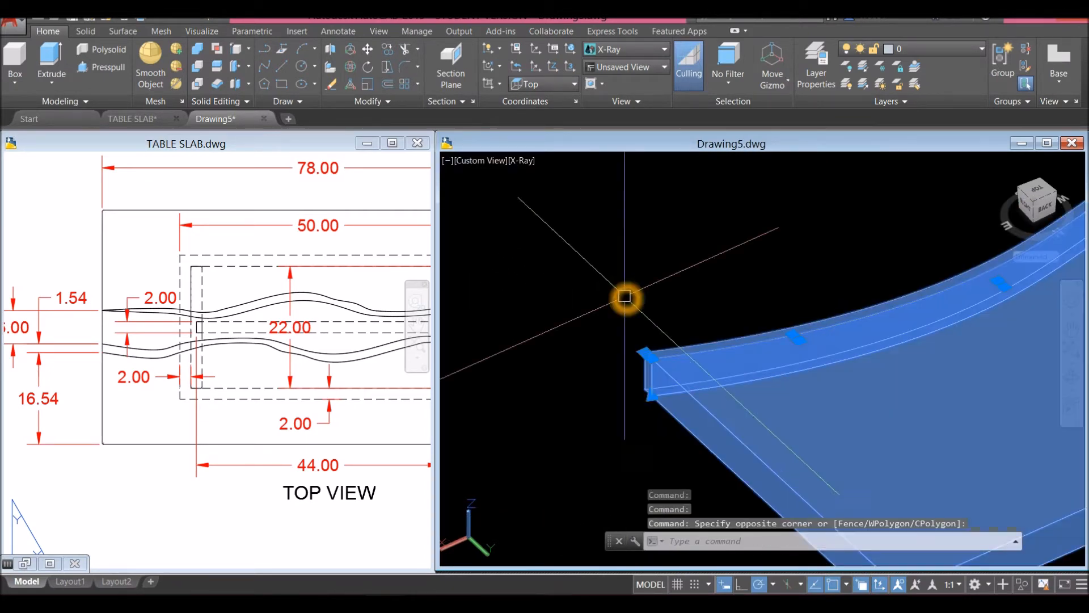
pyautogui.scroll(-4, 605, 320)
pyautogui.rightClick(565, 317)
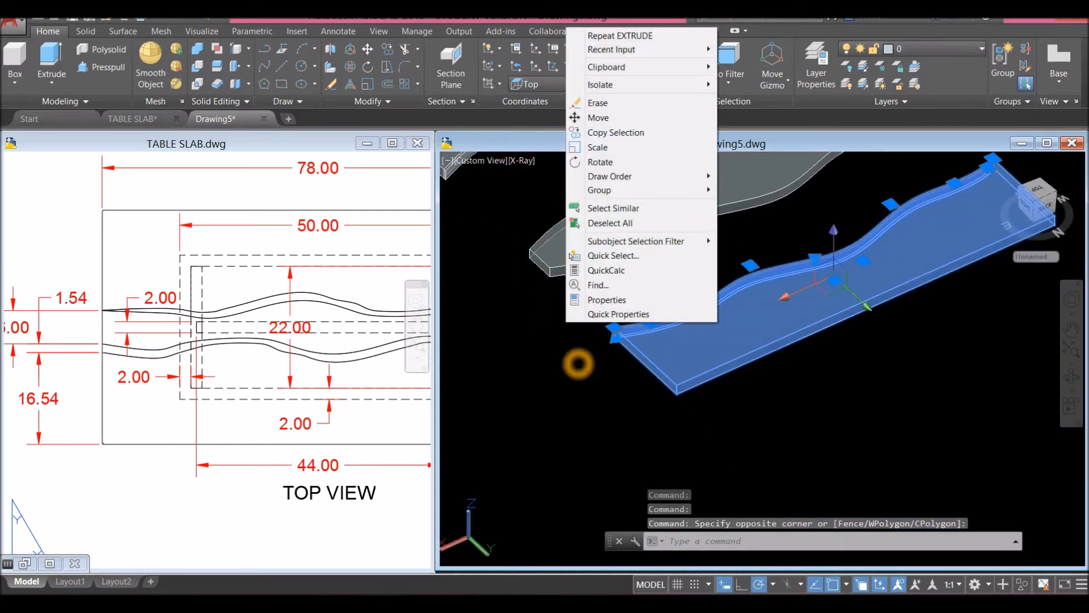
pyautogui.click(595, 119)
pyautogui.scroll(5, 625, 329)
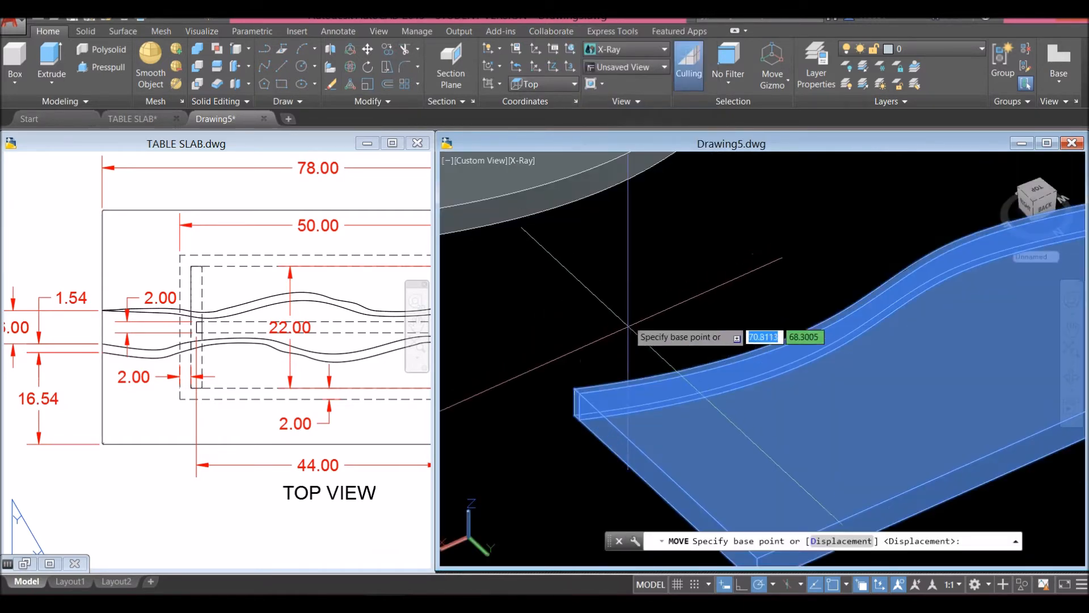
pyautogui.click(545, 413)
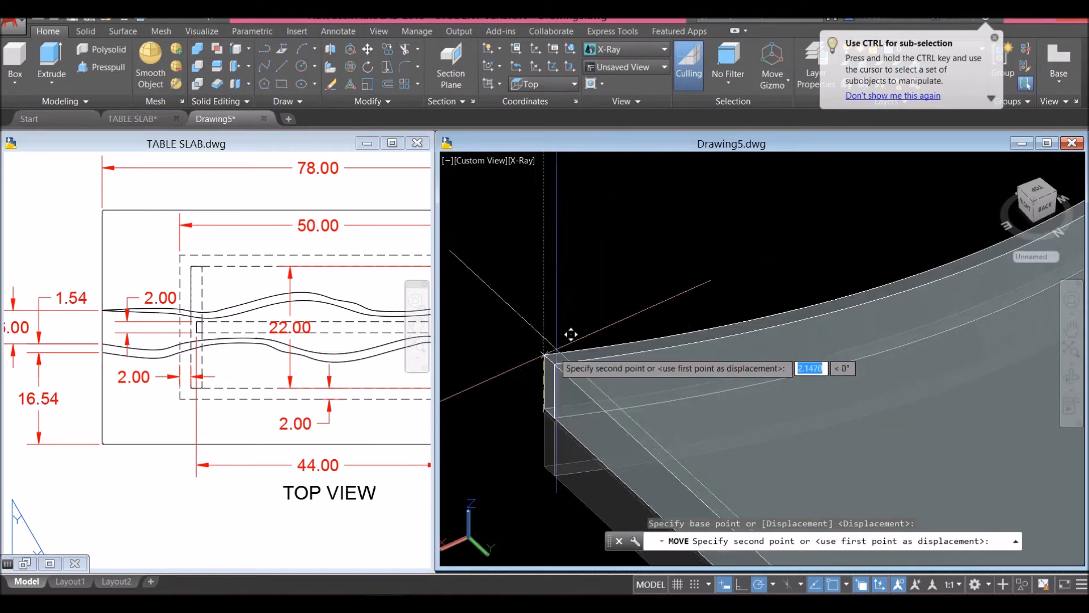
pyautogui.scroll(-5, 572, 333)
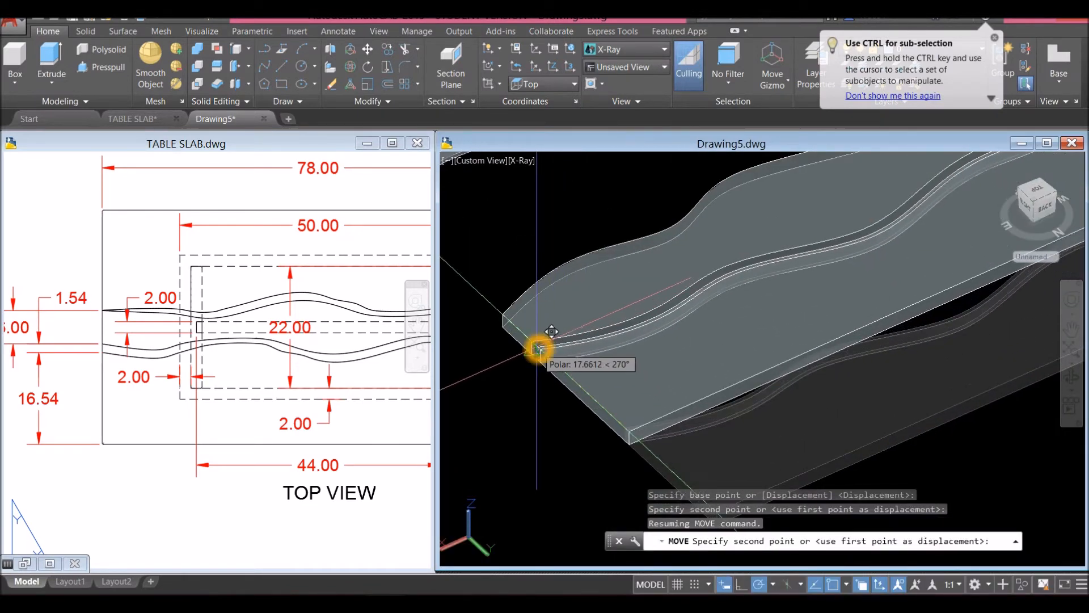
pyautogui.click(531, 342)
pyautogui.scroll(-4, 510, 353)
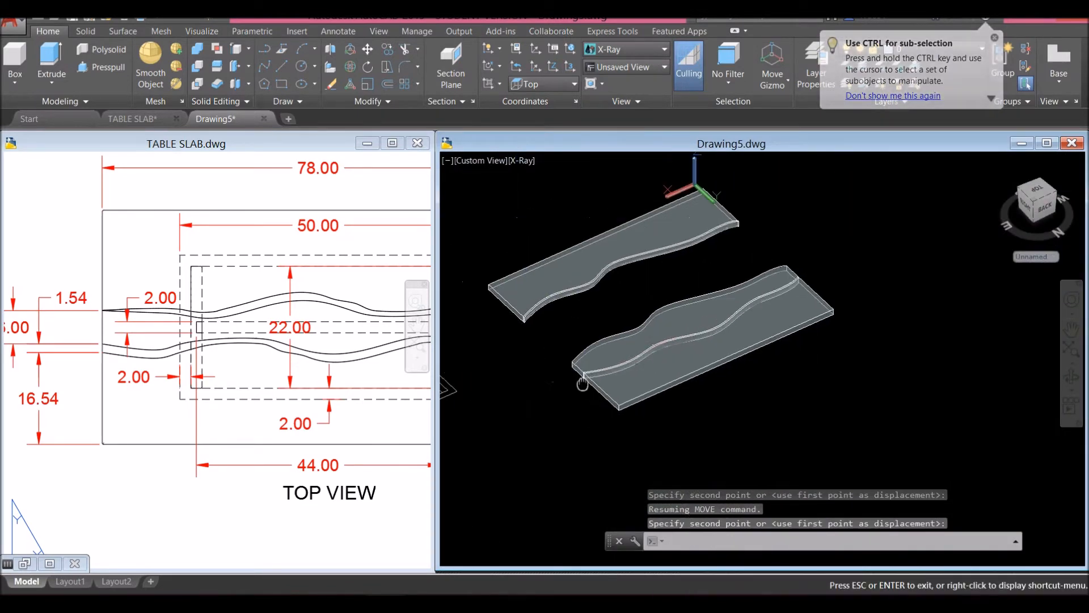
# Move the remaining slab half by its inner end corner onto the opposite corner of the middle piece.
pyautogui.click(564, 349)
pyautogui.click(499, 250)
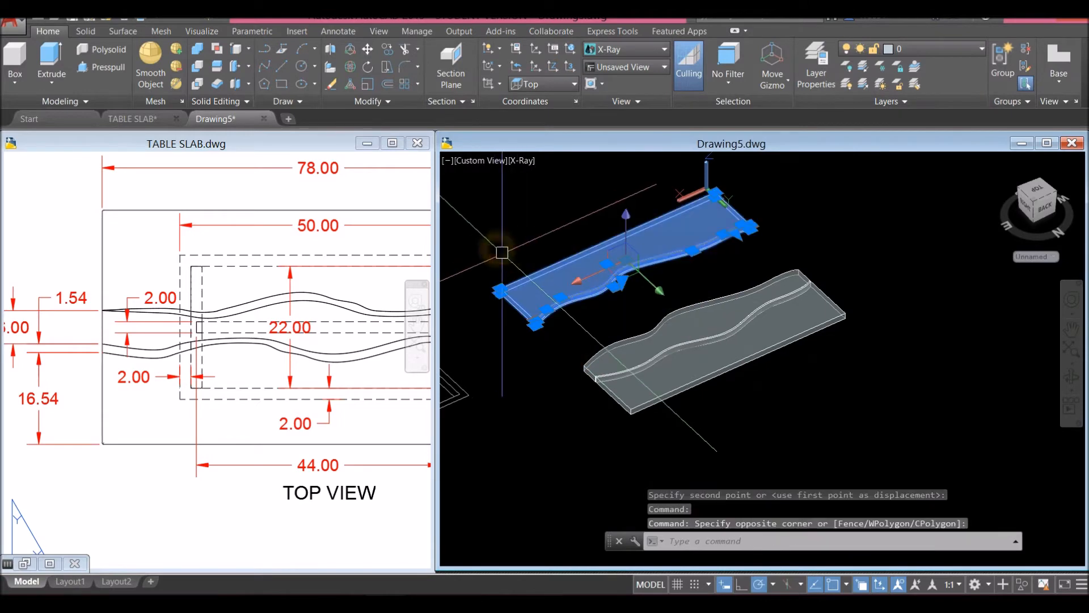
pyautogui.rightClick(496, 222)
pyautogui.click(517, 310)
pyautogui.scroll(6, 530, 327)
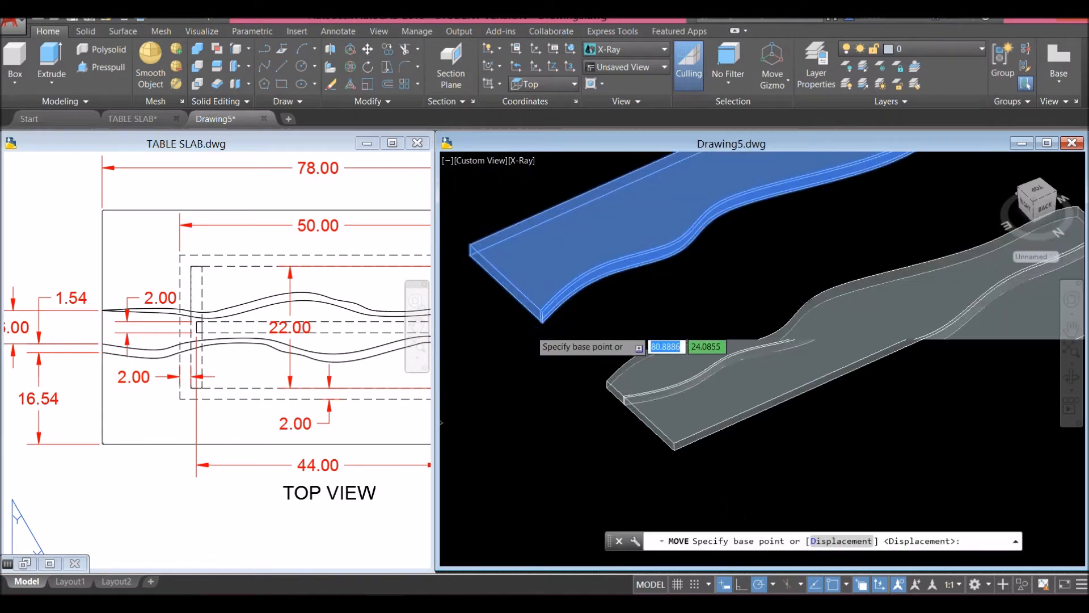
pyautogui.scroll(2, 581, 309)
pyautogui.click(578, 263)
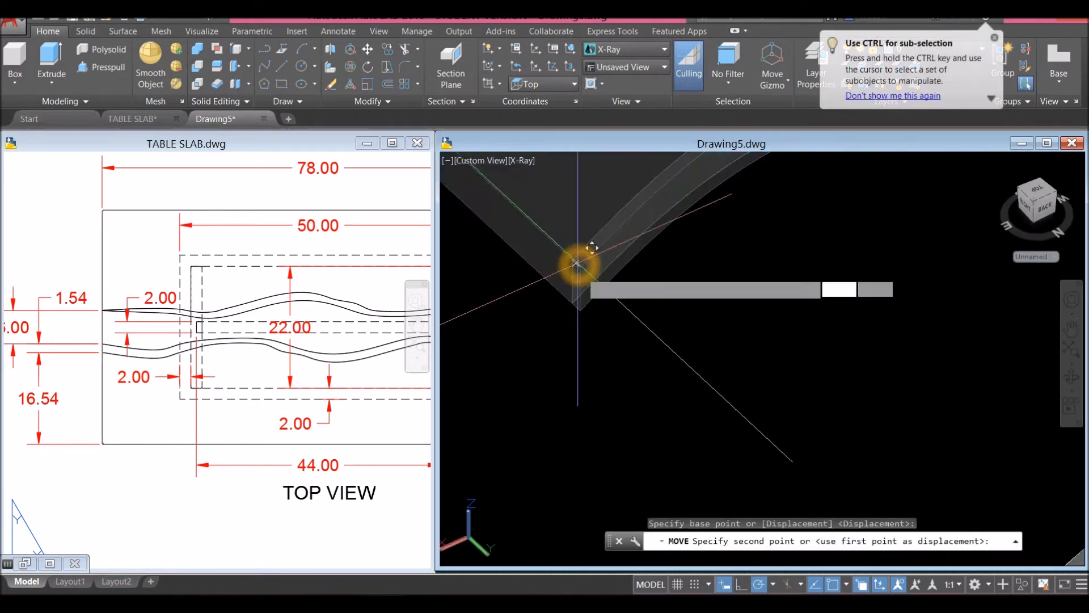
pyautogui.scroll(-6, 578, 264)
pyautogui.scroll(5, 673, 340)
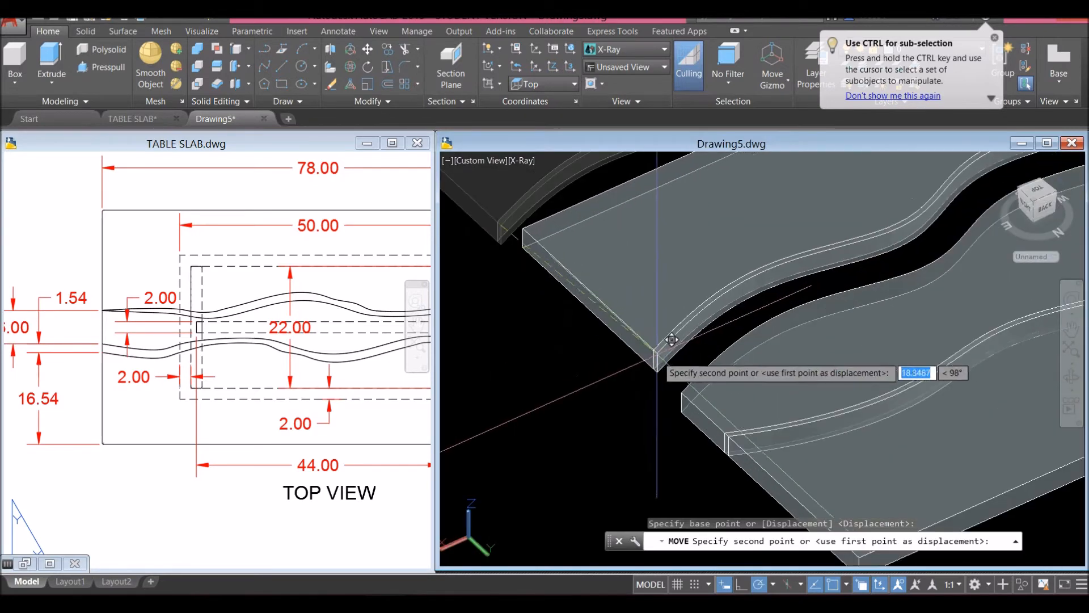
pyautogui.click(680, 394)
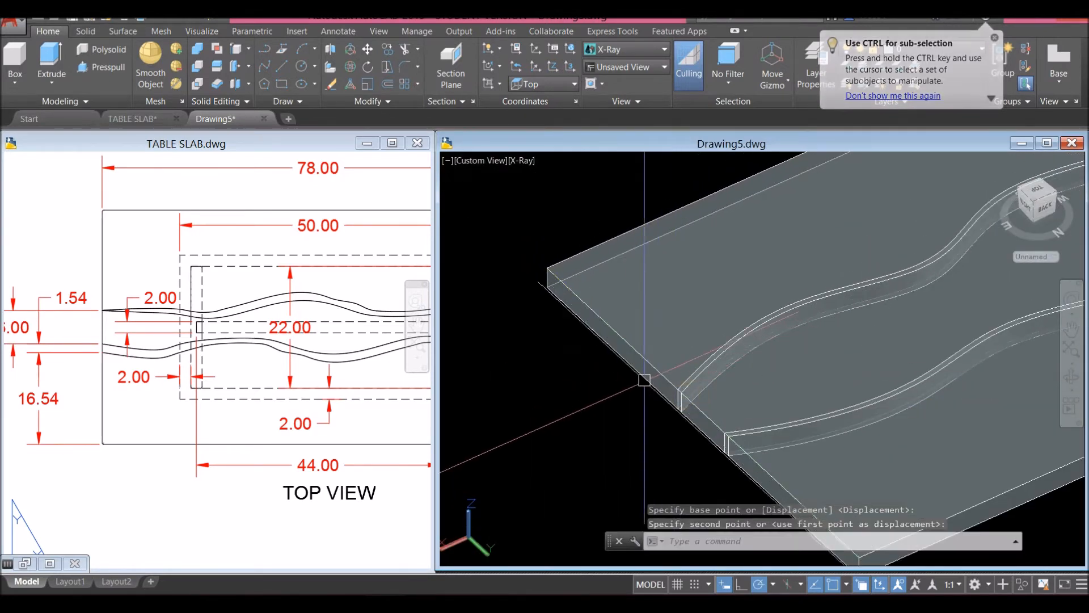
# Inspect the assembled tabletop and base outlines, and review the base in the reference layout and 3D model.
pyautogui.scroll(-5, 629, 372)
pyautogui.keyDown('shift'); pyautogui.moveTo(626, 371); pyautogui.dragTo(637, 344, button='middle'); pyautogui.keyUp('shift')
pyautogui.scroll(-2, 637, 344)
pyautogui.moveTo(637, 344); pyautogui.dragTo(711, 288, button='middle')
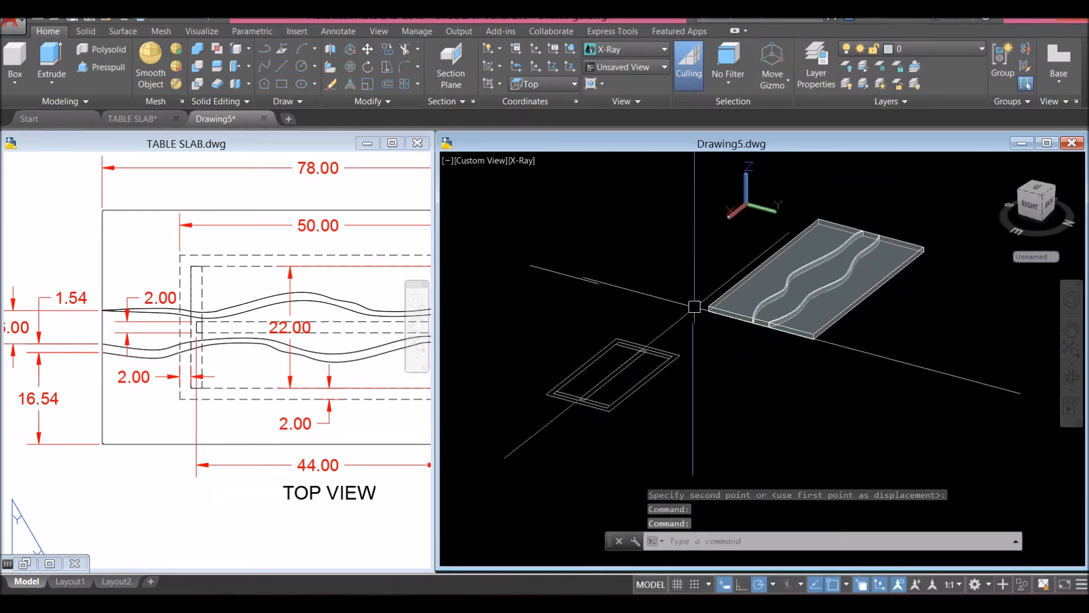
pyautogui.keyDown('shift'); pyautogui.moveTo(669, 333); pyautogui.dragTo(623, 325, button='middle'); pyautogui.keyUp('shift')
pyautogui.scroll(4, 551, 352)
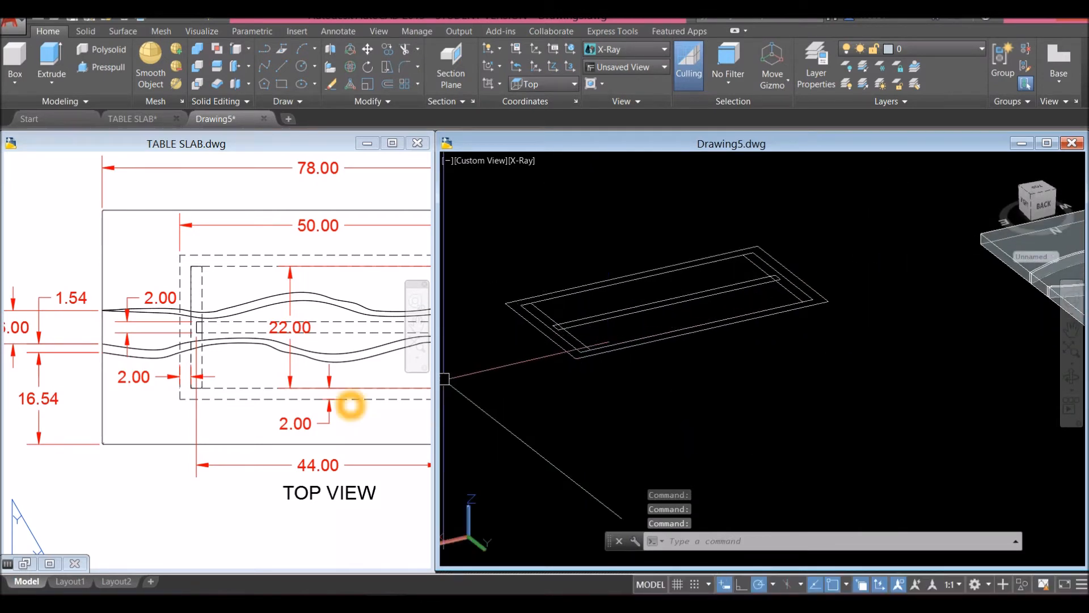
pyautogui.click(350, 404)
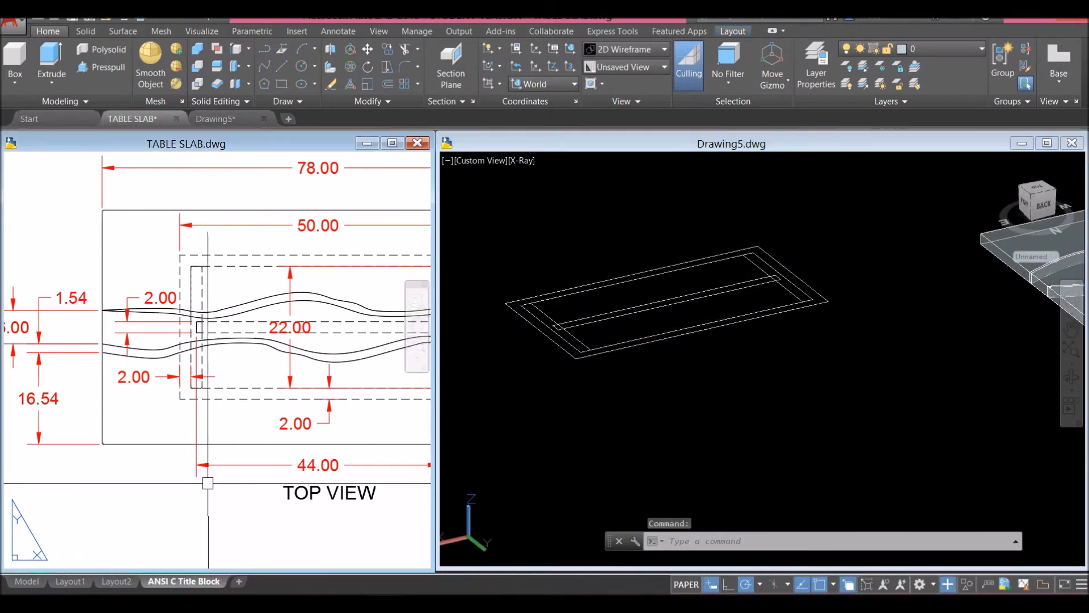
pyautogui.scroll(-6, 201, 489)
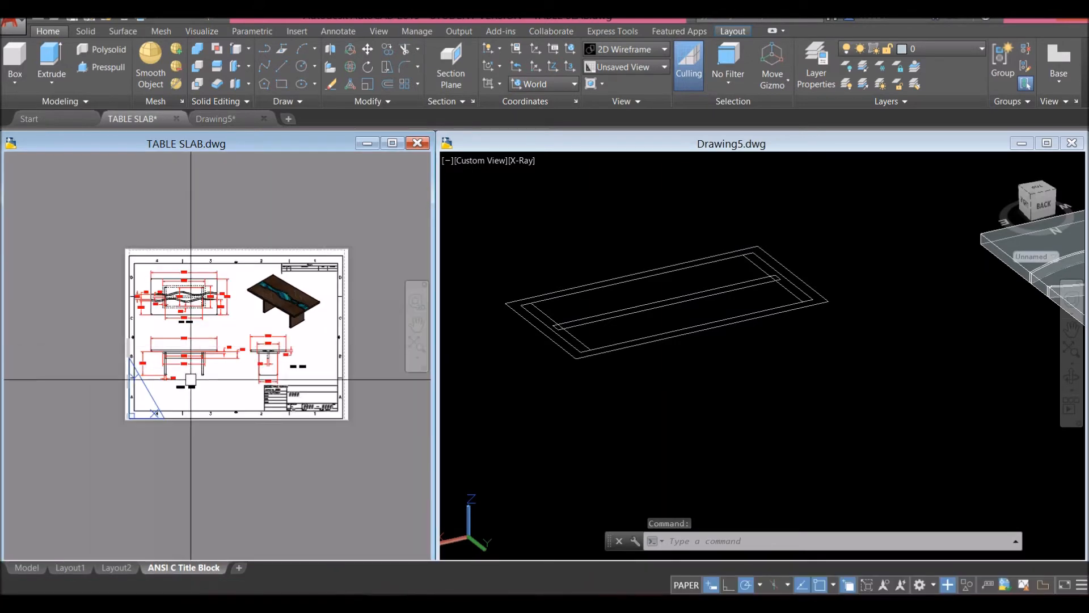
pyautogui.scroll(6, 192, 367)
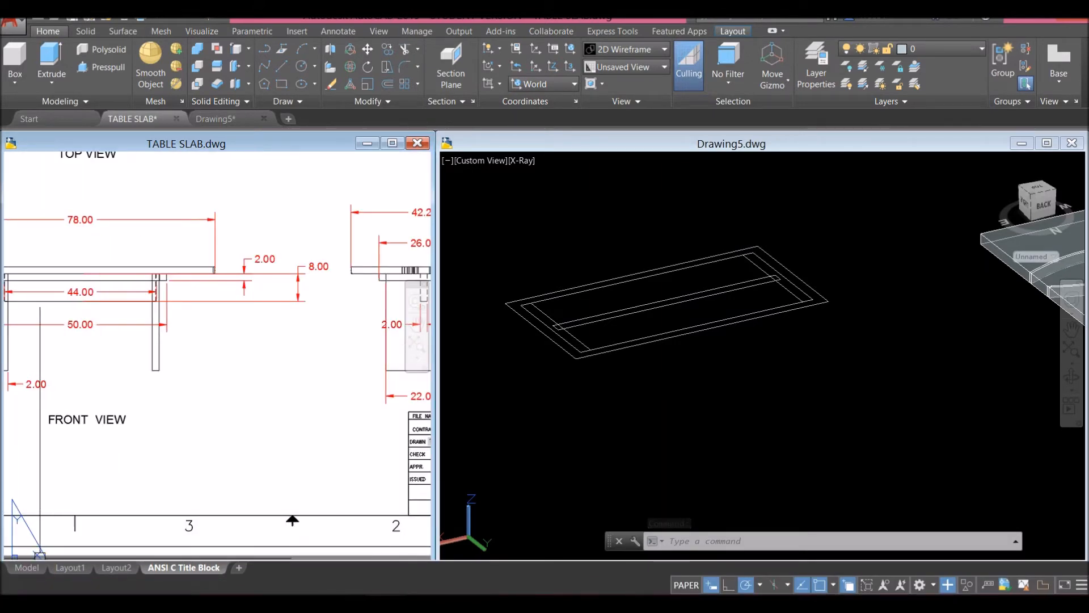
pyautogui.click(27, 567)
pyautogui.keyDown('shift'); pyautogui.moveTo(236, 418); pyautogui.dragTo(213, 309, button='middle'); pyautogui.keyUp('shift')
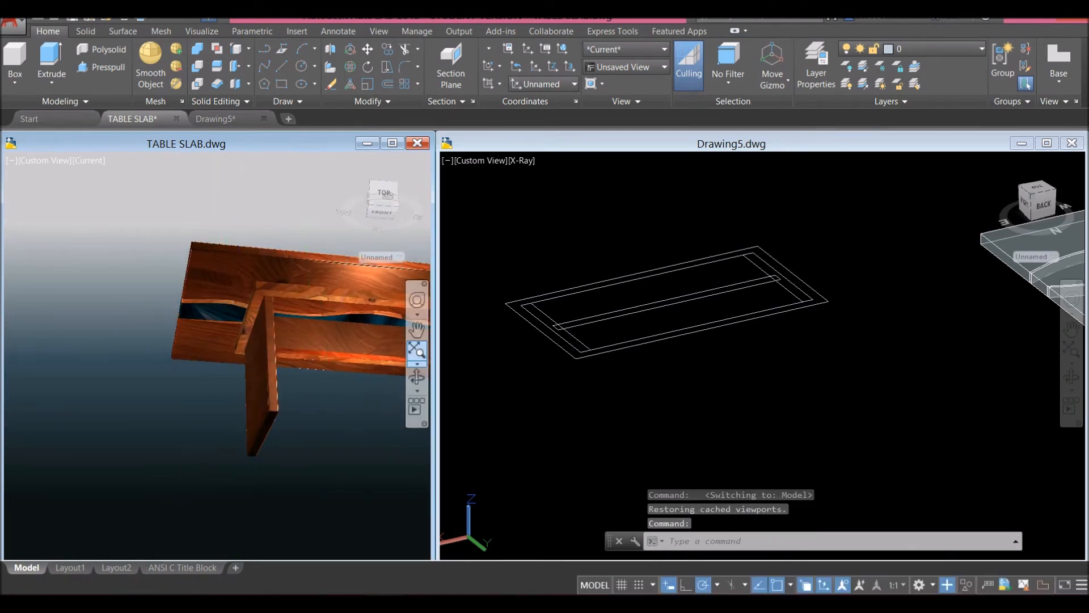
# Compare the frame and leg outlines with the corresponding parts of the reference table model.
pyautogui.click(564, 353)
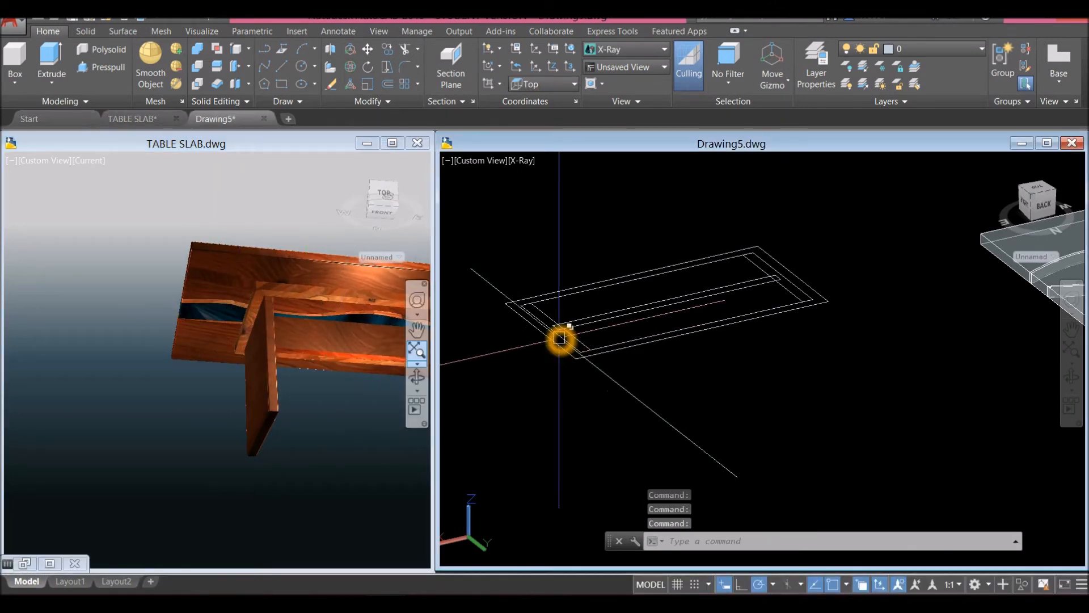
pyautogui.click(555, 344)
pyautogui.scroll(5, 525, 304)
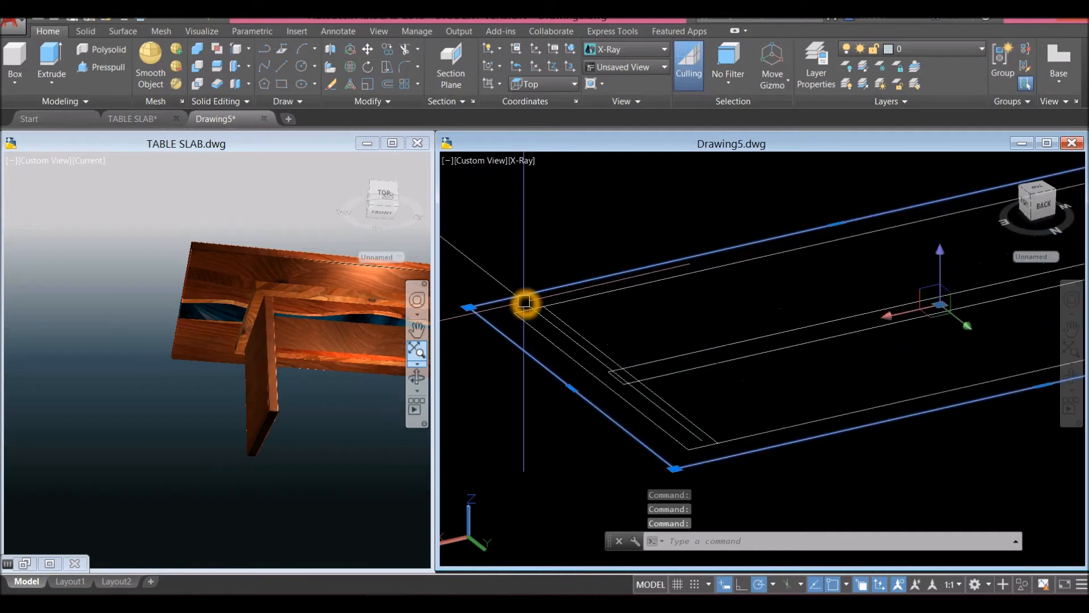
pyautogui.click(522, 311)
pyautogui.click(295, 287)
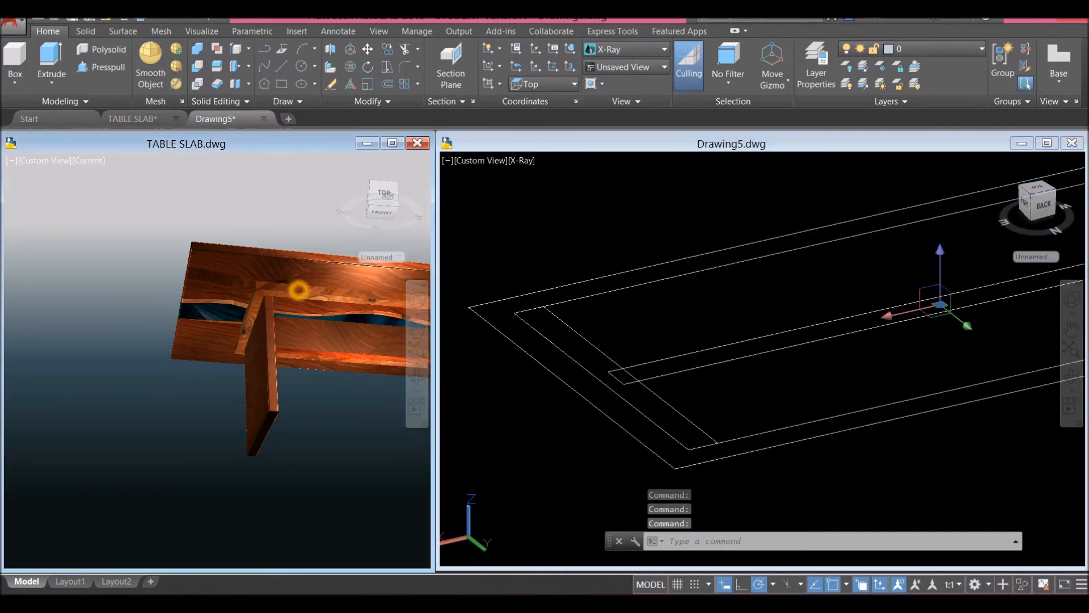
pyautogui.click(296, 290)
pyautogui.press('Escape')
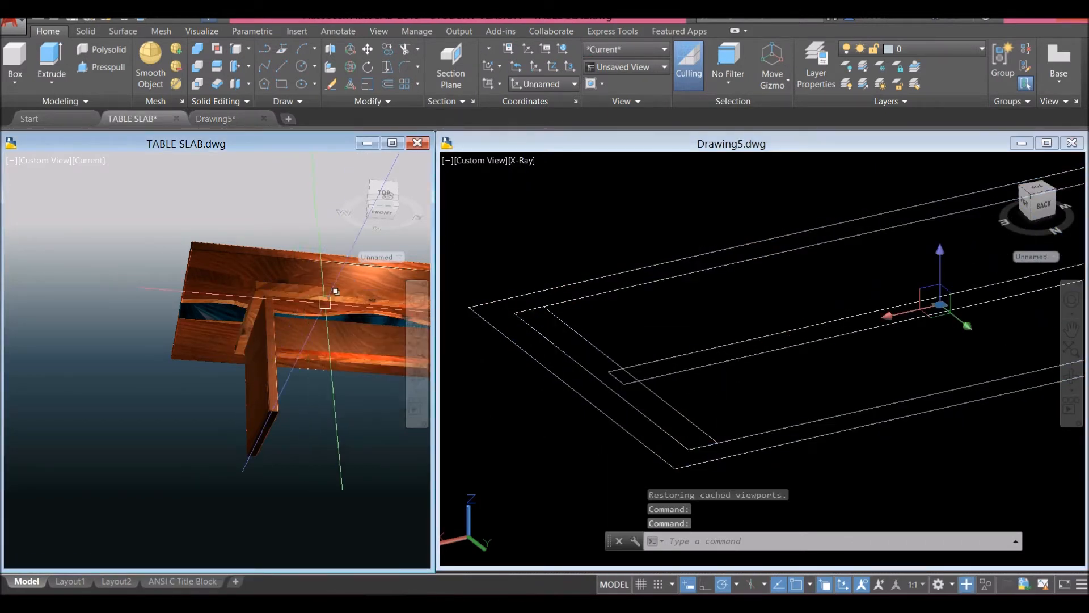
pyautogui.click(584, 343)
pyautogui.click(579, 330)
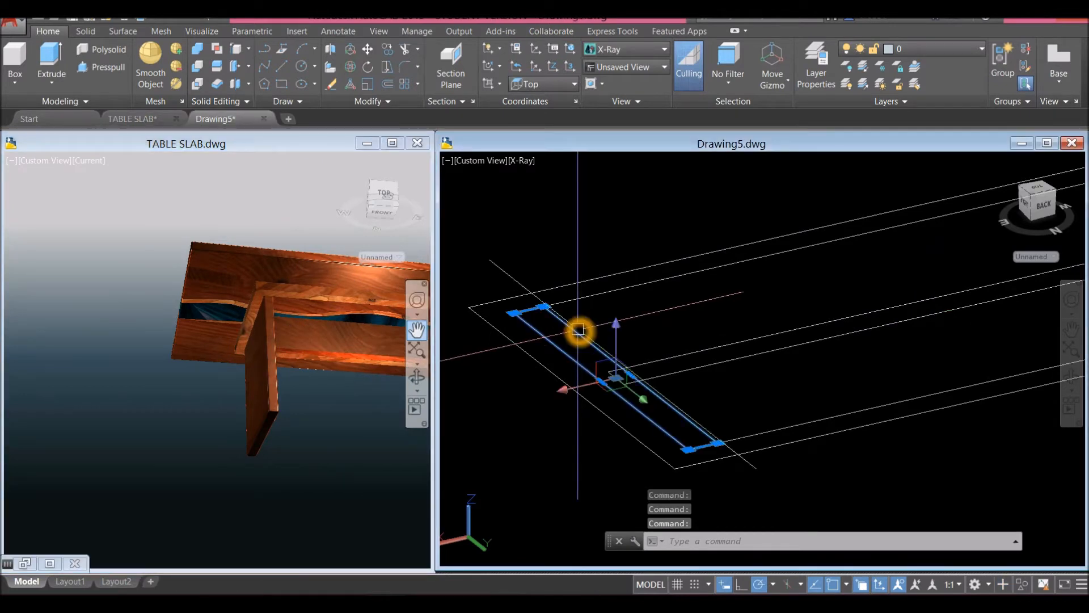
pyautogui.click(272, 443)
pyautogui.click(272, 401)
pyautogui.click(308, 395)
pyautogui.press('Escape')
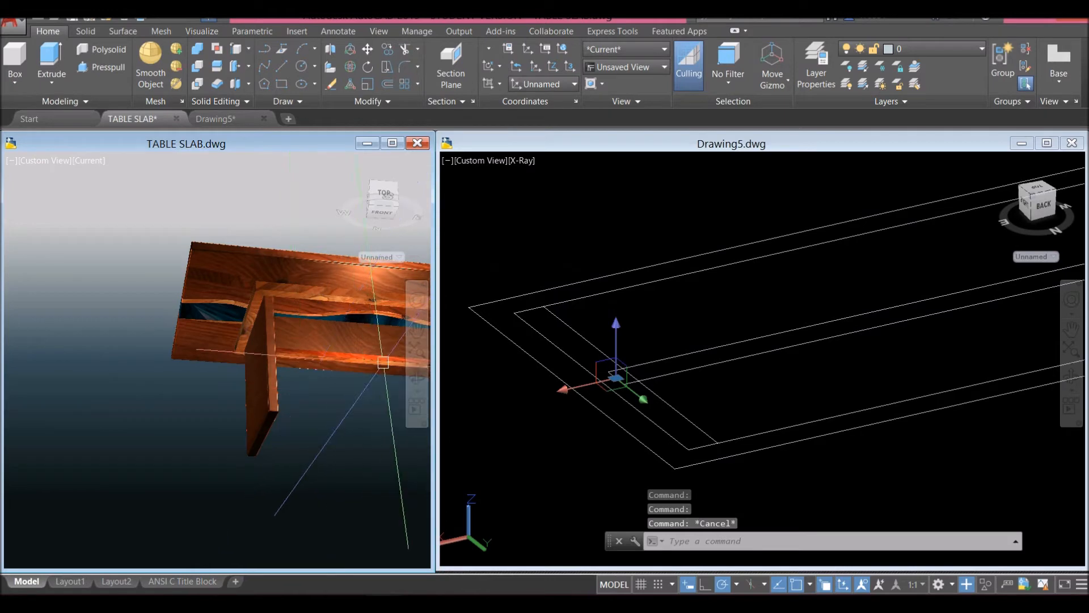
# Check the frame thickness dimension in the front view of the reference layout ANSI C Title Block.
pyautogui.click(179, 579)
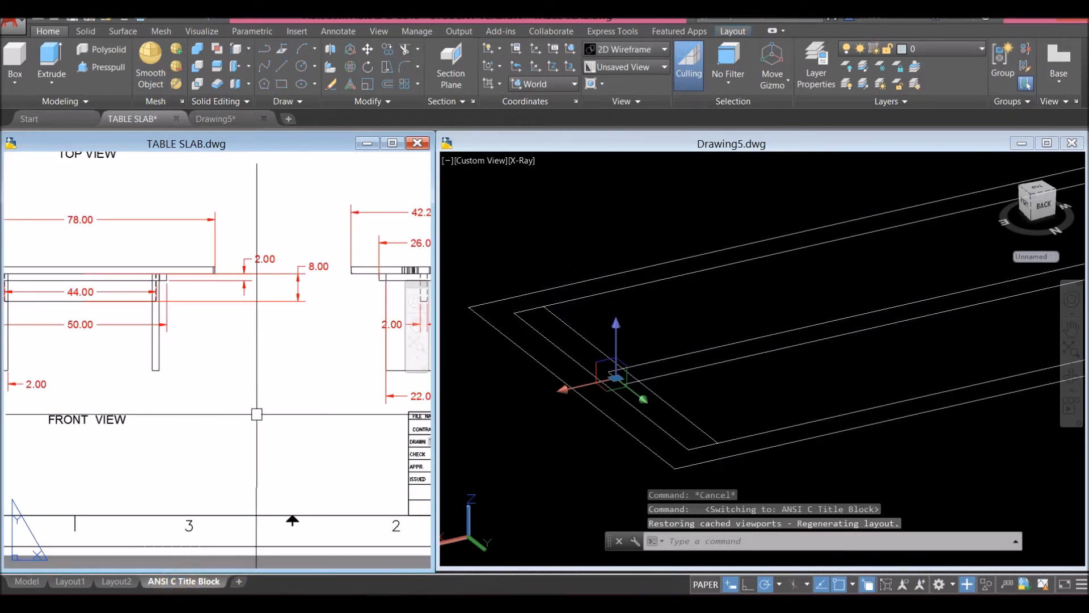
pyautogui.scroll(-4, 262, 410)
pyautogui.moveTo(263, 411); pyautogui.dragTo(242, 456, button='middle')
pyautogui.scroll(2, 253, 437)
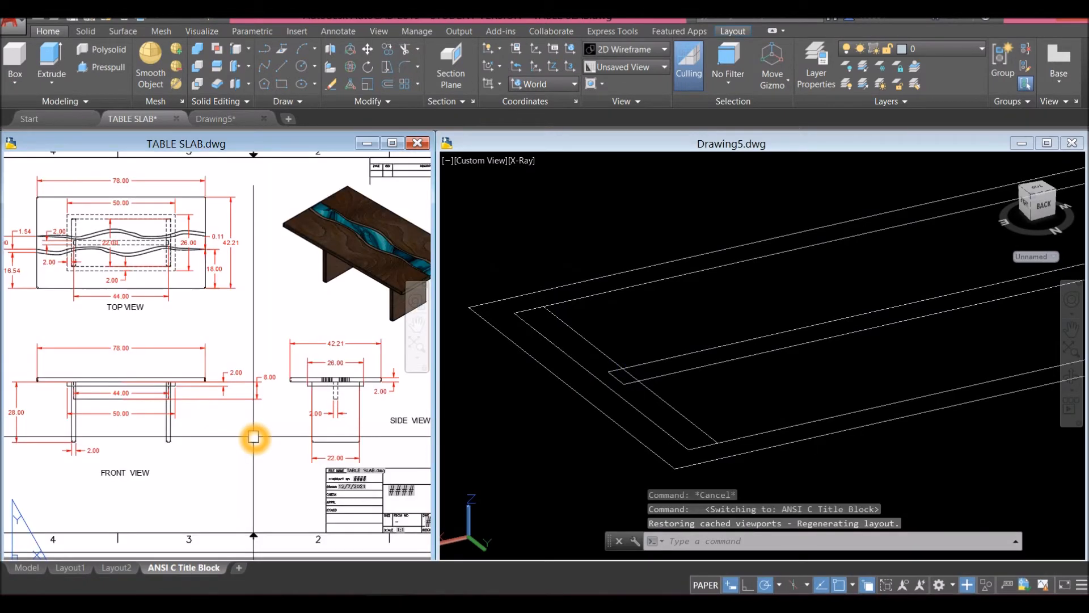
pyautogui.click(619, 330)
pyautogui.keyDown('shift'); pyautogui.moveTo(619, 331); pyautogui.dragTo(569, 355, button='middle'); pyautogui.keyUp('shift')
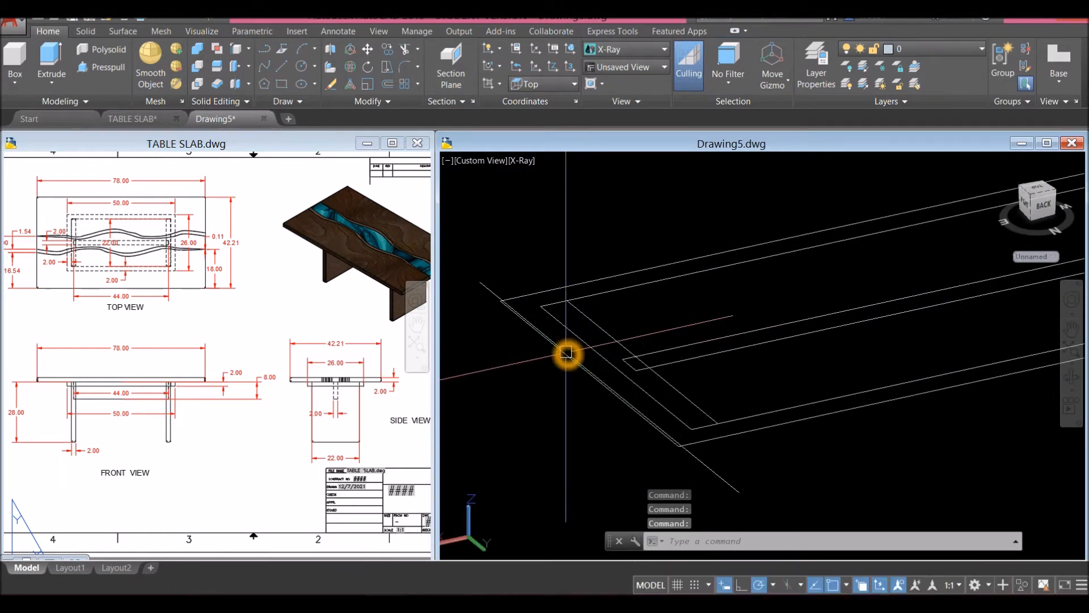
pyautogui.click(207, 406)
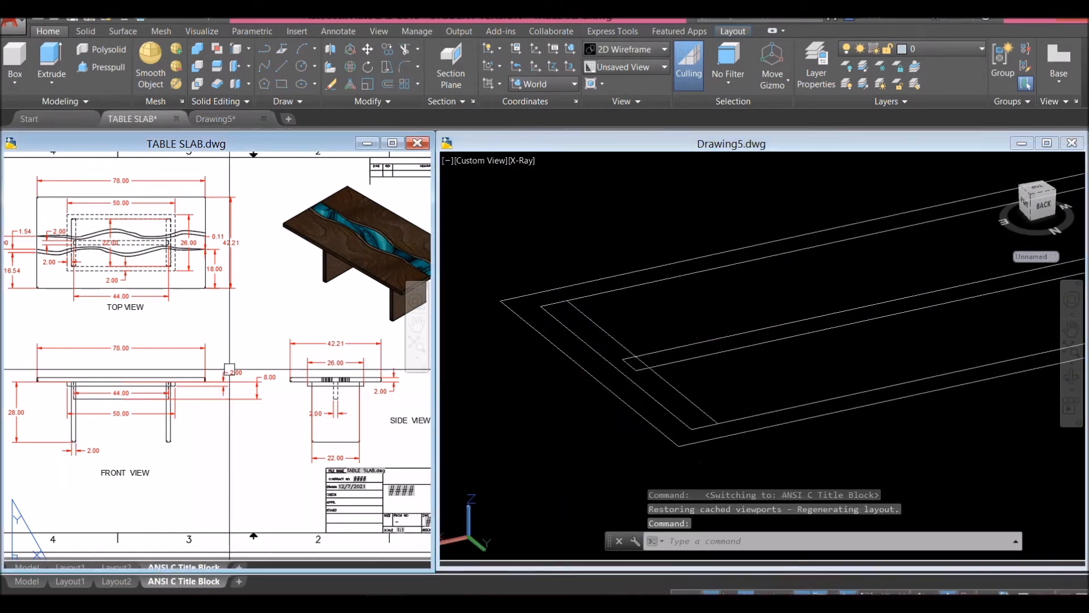
pyautogui.scroll(2, 238, 362)
pyautogui.click(239, 374)
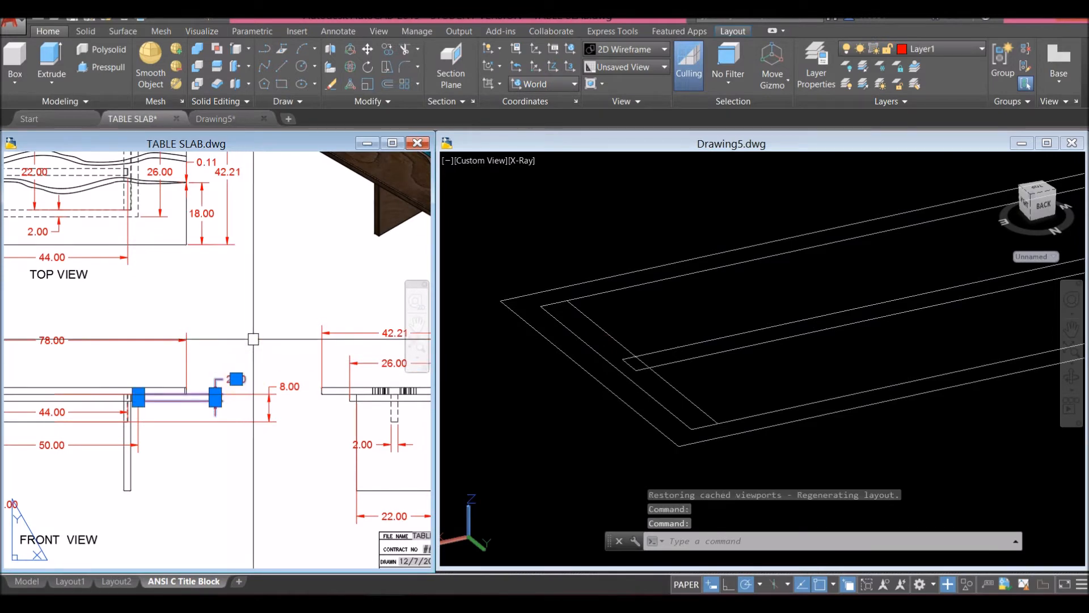
pyautogui.scroll(-5, 250, 339)
pyautogui.press('Escape')
# Extrude the outer and inner frame rectangles 2 units downward.
pyautogui.click(532, 376)
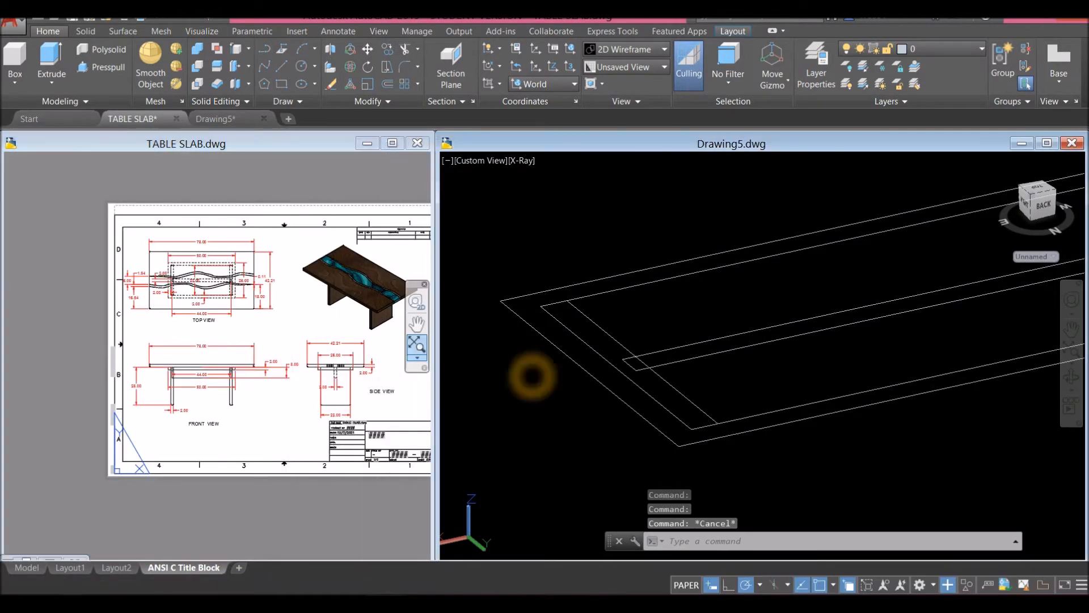
pyautogui.click(536, 328)
pyautogui.click(564, 323)
pyautogui.click(539, 288)
pyautogui.moveTo(536, 286); pyautogui.dragTo(523, 289, button='middle')
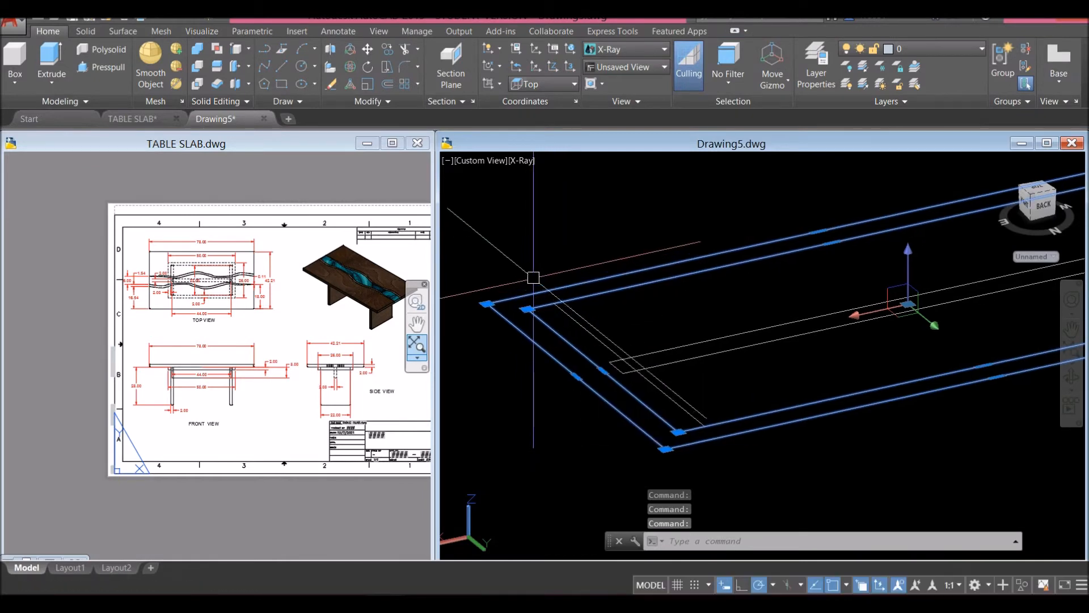
pyautogui.click(57, 61)
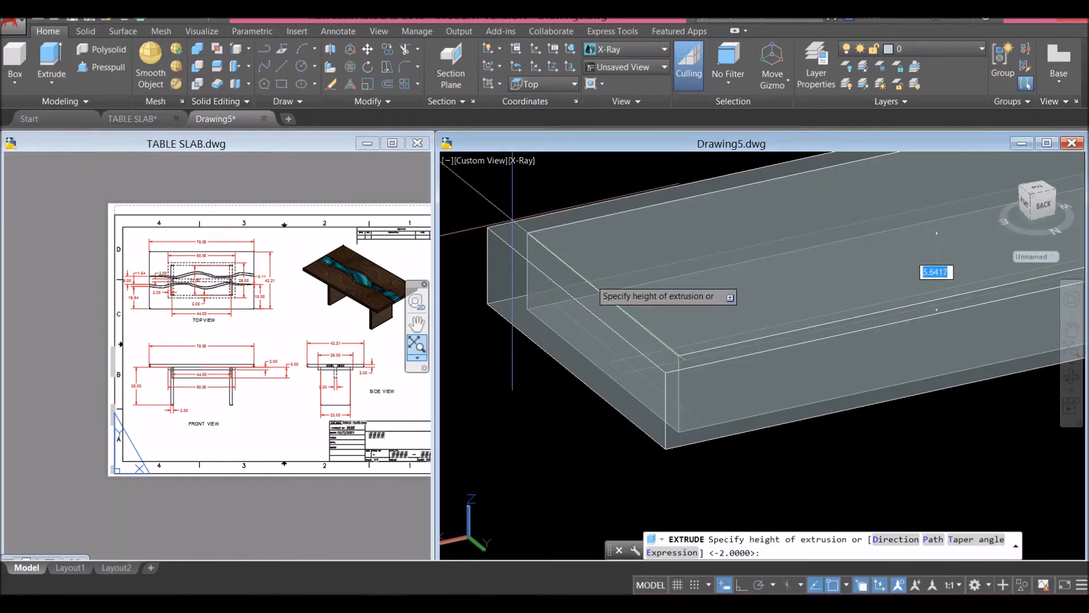
pyautogui.click(625, 386)
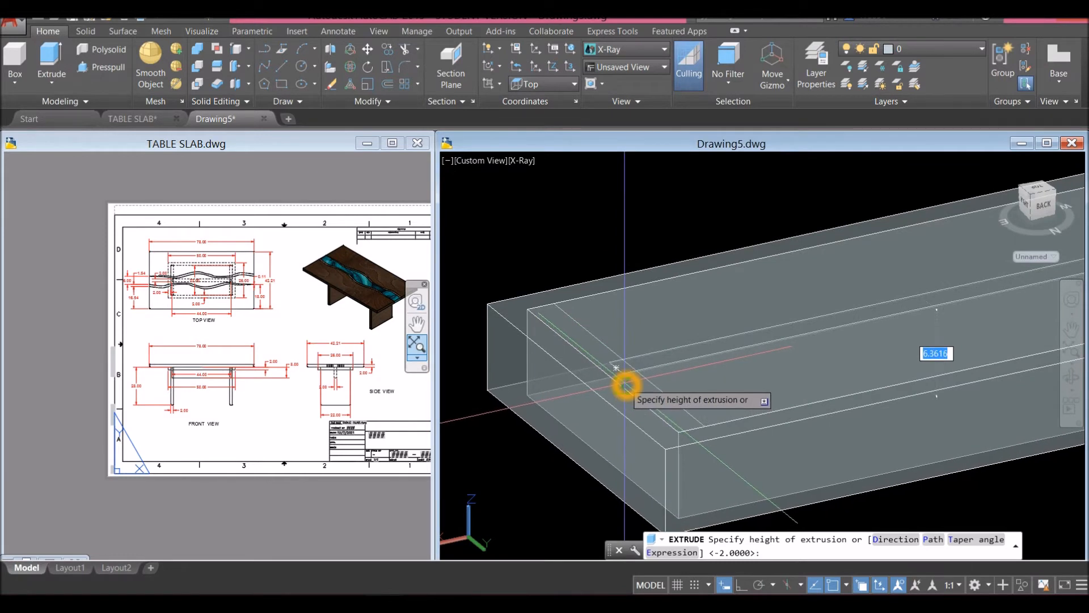
pyautogui.press('Return')
# Switch the visual style to Shaded with edges and subtract the inner block from the outer block to hollow out the frame.
pyautogui.click(521, 161)
pyautogui.click(587, 260)
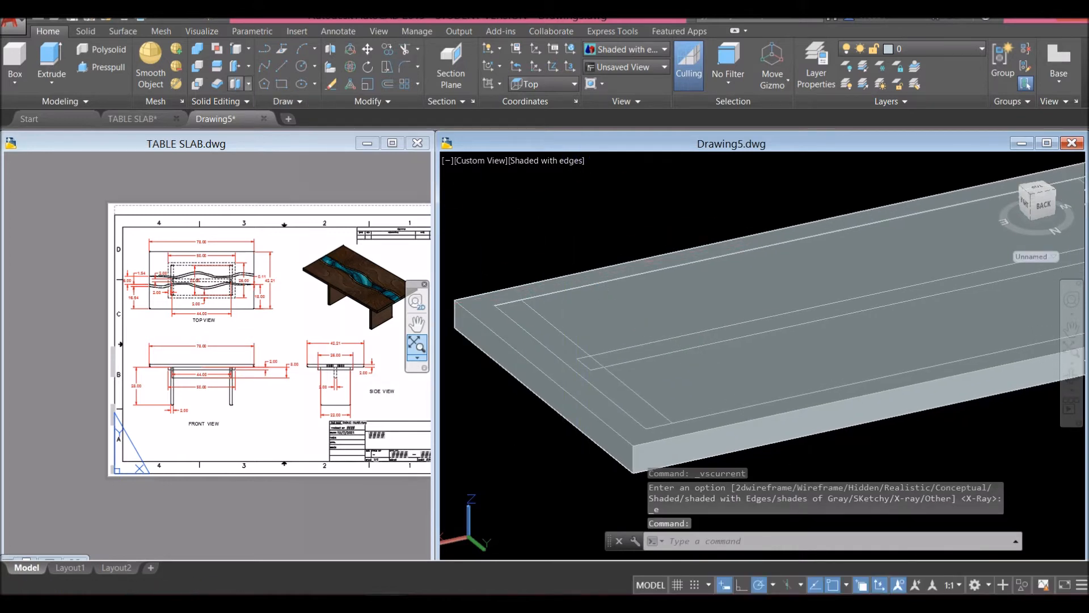
pyautogui.click(198, 68)
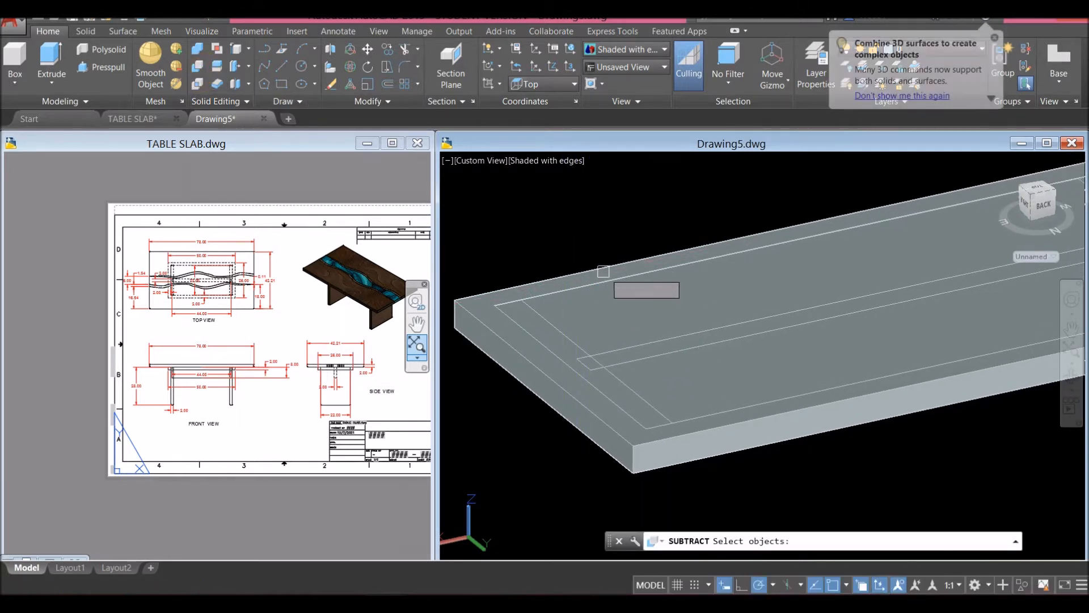
pyautogui.click(610, 277)
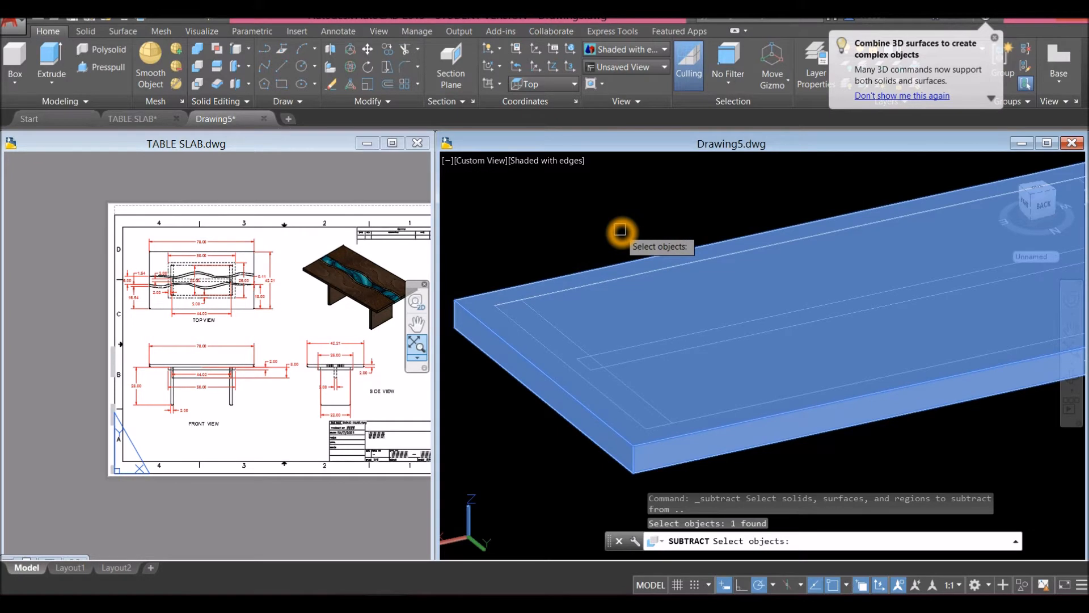
pyautogui.rightClick(620, 229)
pyautogui.click(604, 297)
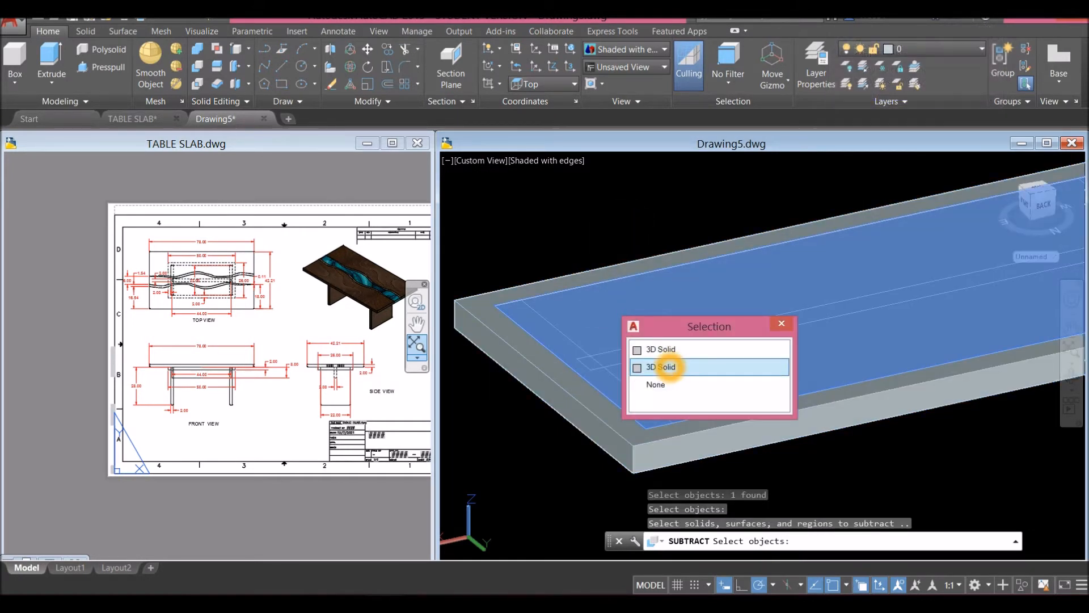
pyautogui.click(671, 364)
pyautogui.rightClick(580, 228)
# Extrude both leg rectangles at the ends of the frame 28 units downward, matching the leg height in the reference front view.
pyautogui.keyDown('shift'); pyautogui.moveTo(583, 365); pyautogui.dragTo(583, 299, button='middle'); pyautogui.keyUp('shift')
pyautogui.scroll(-3, 562, 244)
pyautogui.click(571, 302)
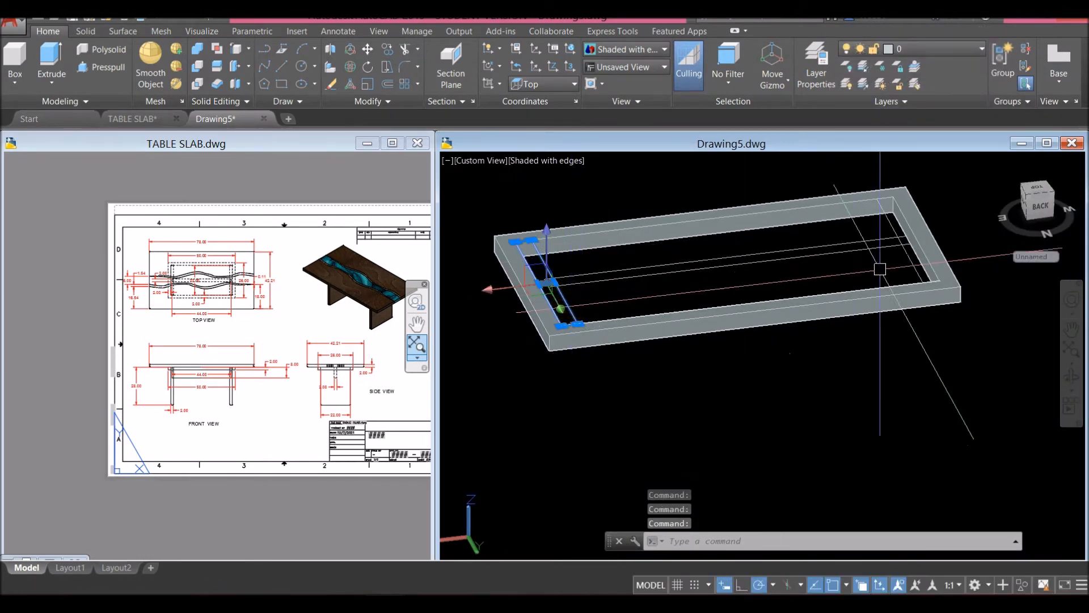
pyautogui.scroll(2, 922, 251)
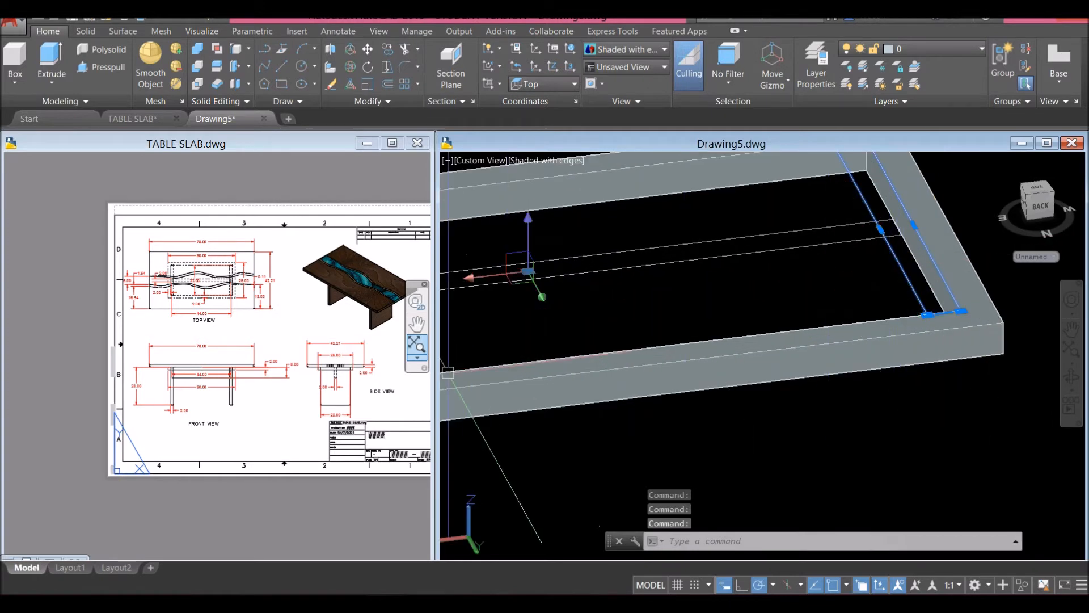
pyautogui.click(241, 409)
pyautogui.scroll(4, 136, 399)
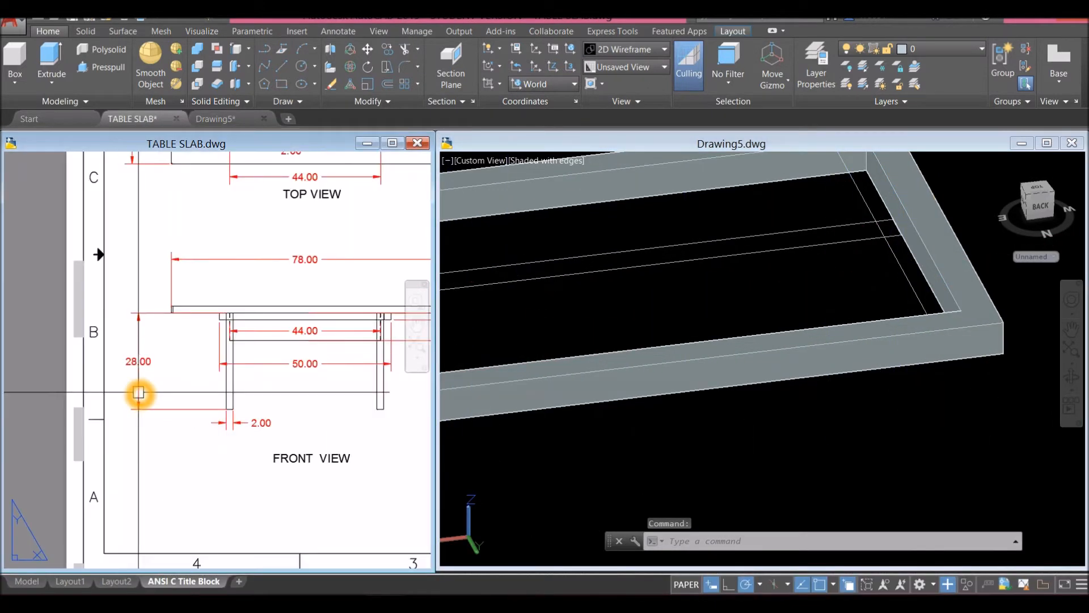
pyautogui.click(552, 321)
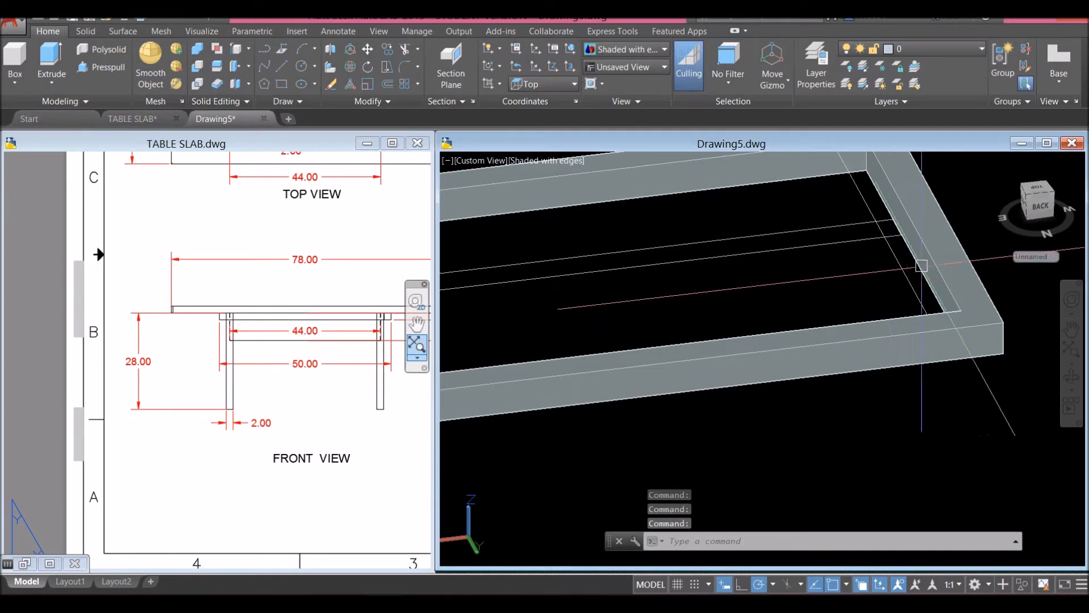
pyautogui.scroll(-3, 815, 276)
pyautogui.moveTo(760, 278); pyautogui.dragTo(943, 263, button='middle')
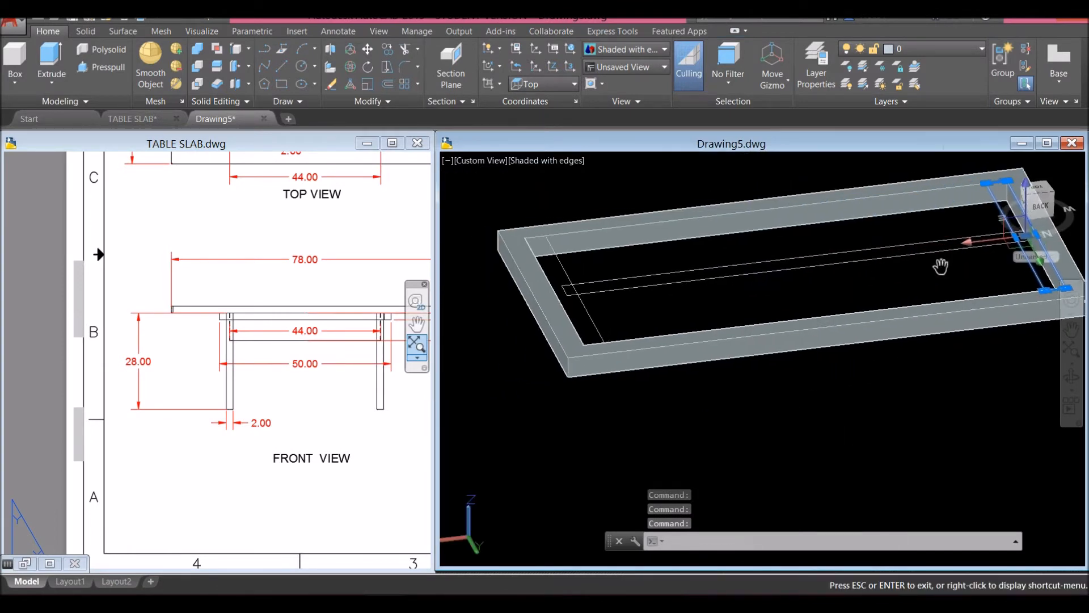
pyautogui.click(622, 308)
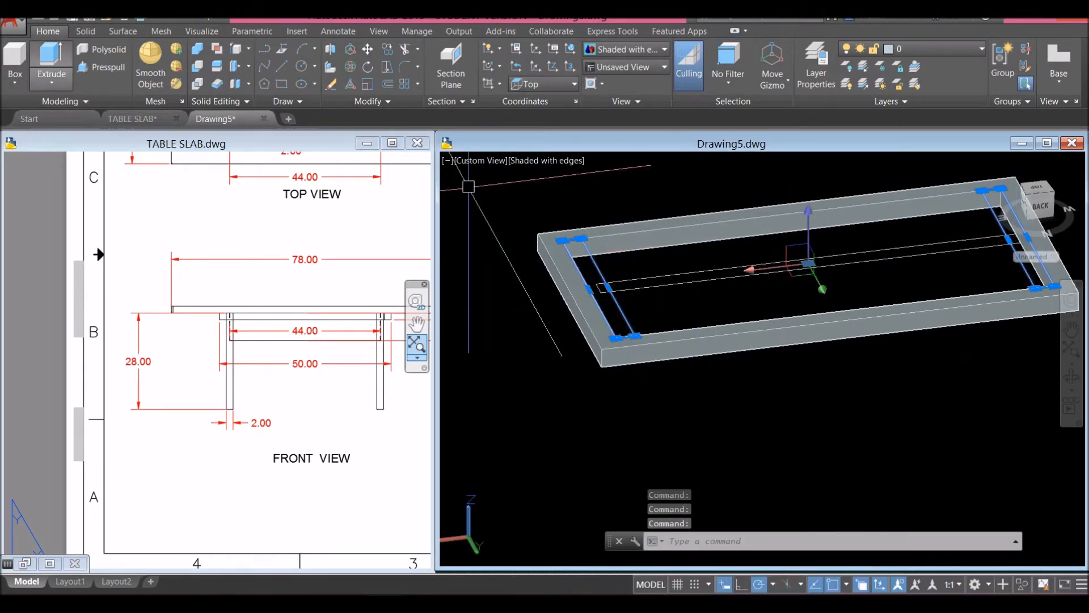
pyautogui.click(49, 55)
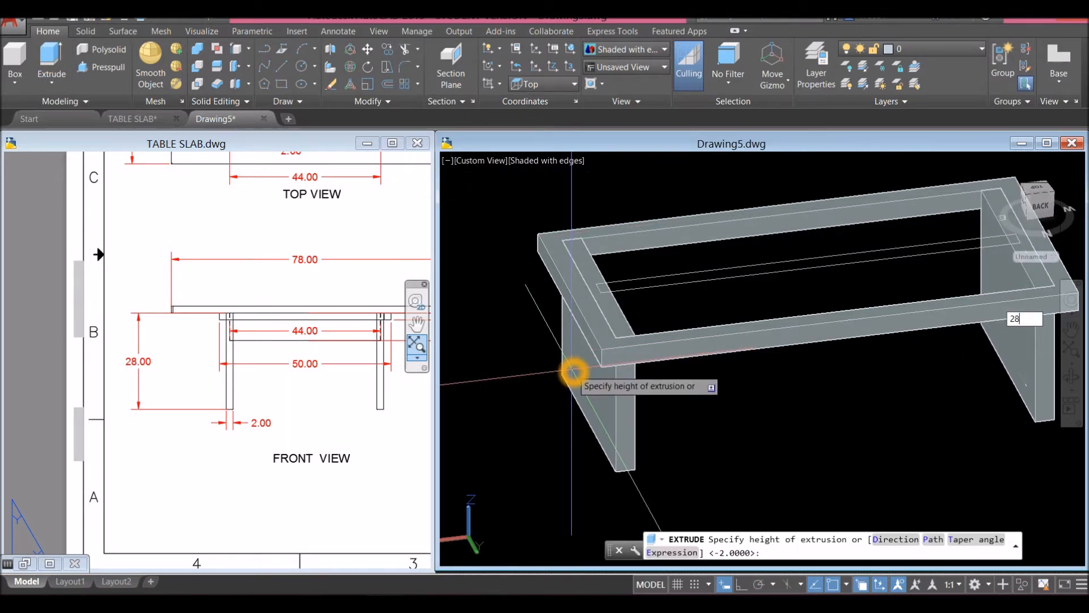
pyautogui.press('Return')
# Check the height dimension of the central beam in the front view of the reference layout.
pyautogui.keyDown('shift'); pyautogui.moveTo(594, 339); pyautogui.dragTo(493, 307, button='middle'); pyautogui.keyUp('shift')
pyautogui.click(629, 267)
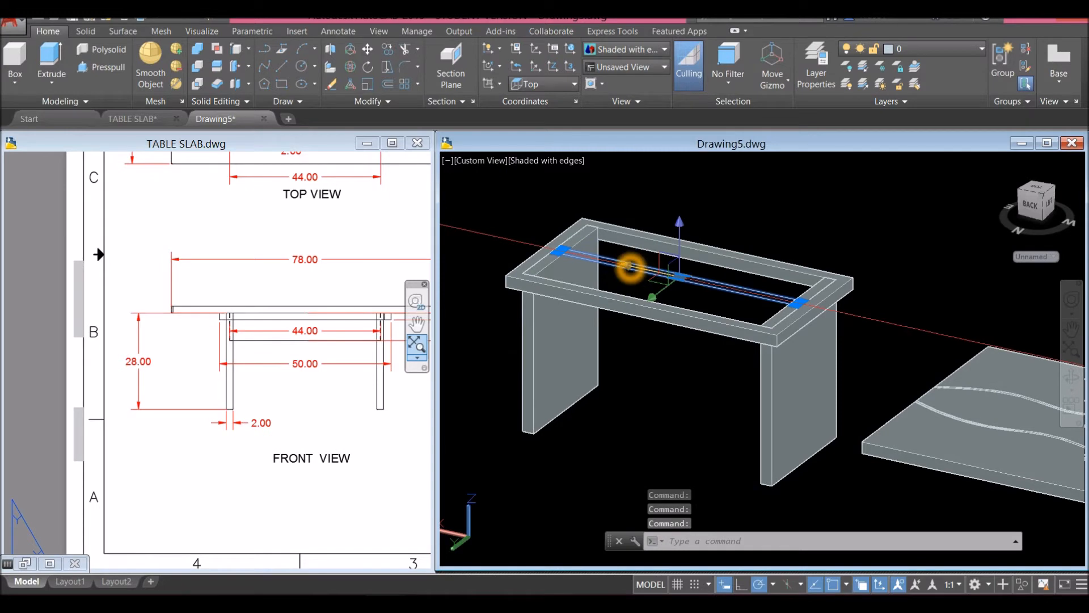
pyautogui.press('Escape')
pyautogui.scroll(-2, 302, 346)
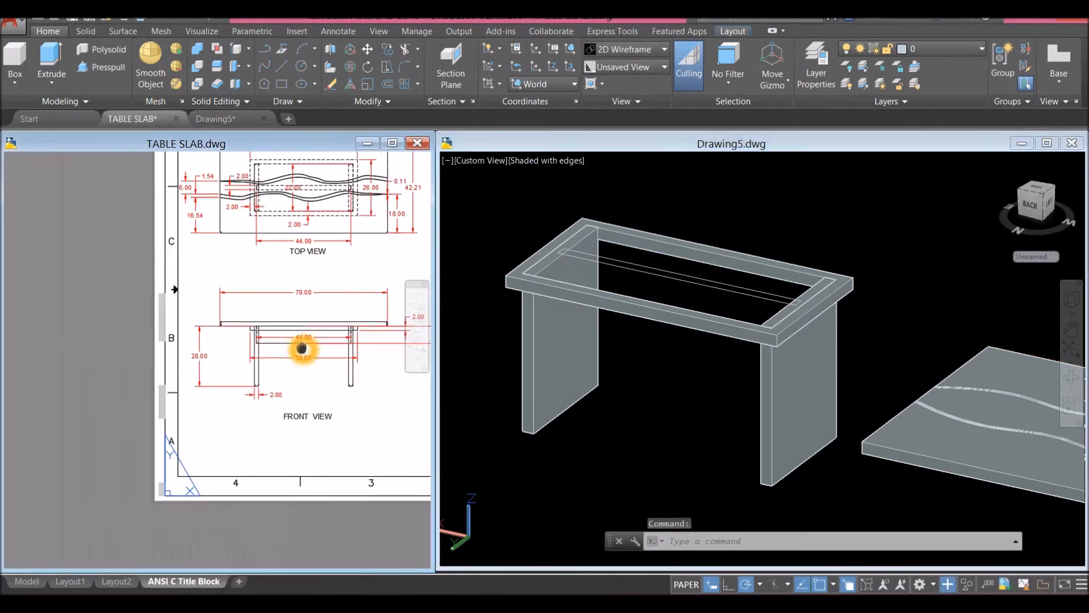
pyautogui.moveTo(301, 347); pyautogui.dragTo(211, 344, button='middle')
pyautogui.click(670, 285)
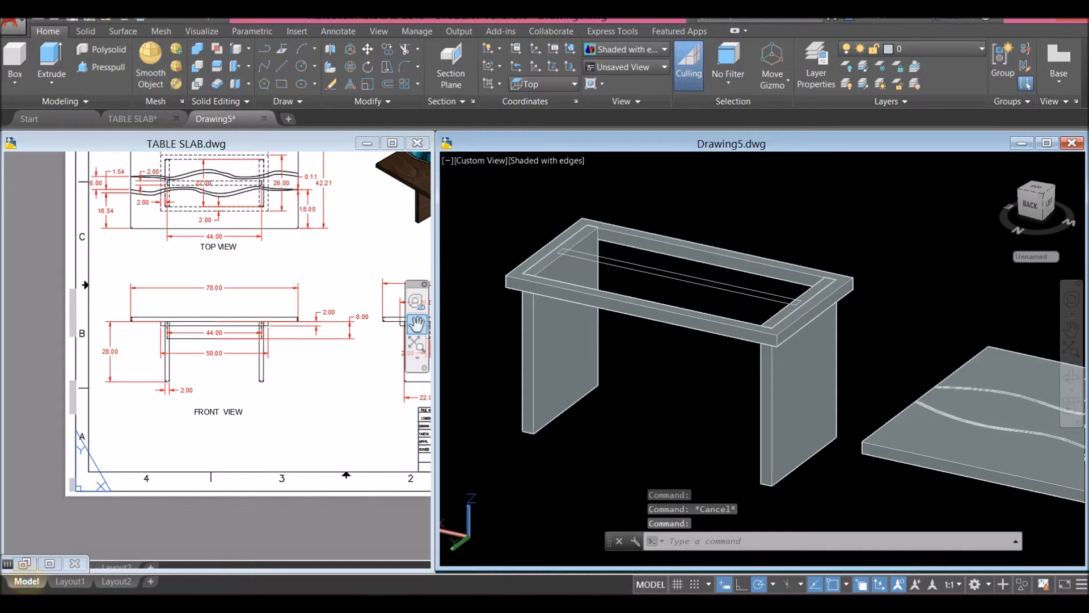
# Examine how the central beam meets the leg in the reference 3D model, and return to the ANSI C Title Block layout.
pyautogui.click(97, 523)
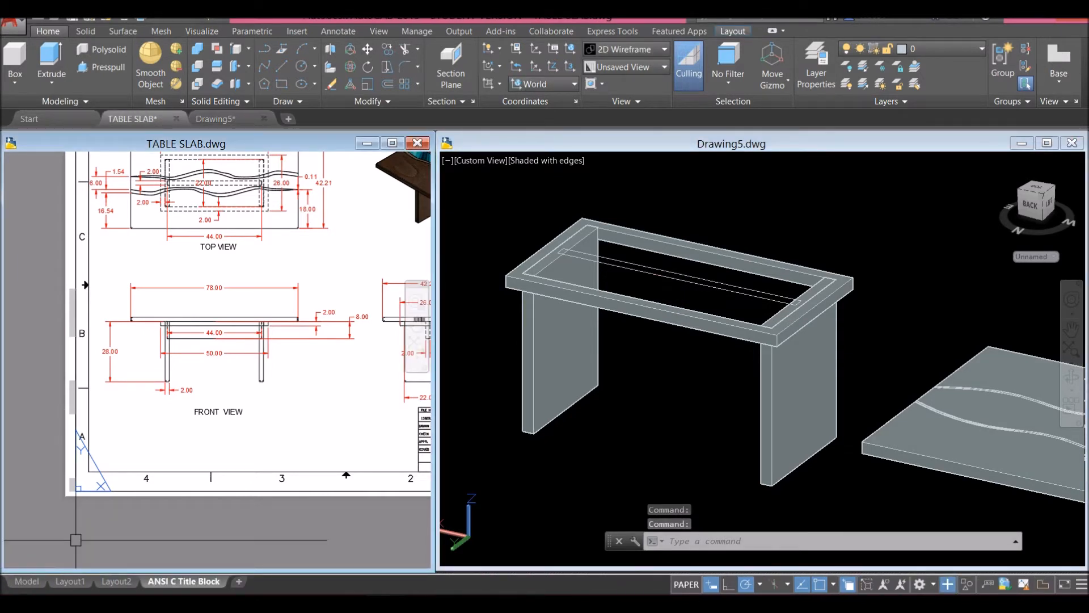
pyautogui.click(26, 580)
pyautogui.scroll(4, 331, 330)
pyautogui.keyDown('shift'); pyautogui.moveTo(333, 333); pyautogui.dragTo(209, 278, button='middle'); pyautogui.keyUp('shift')
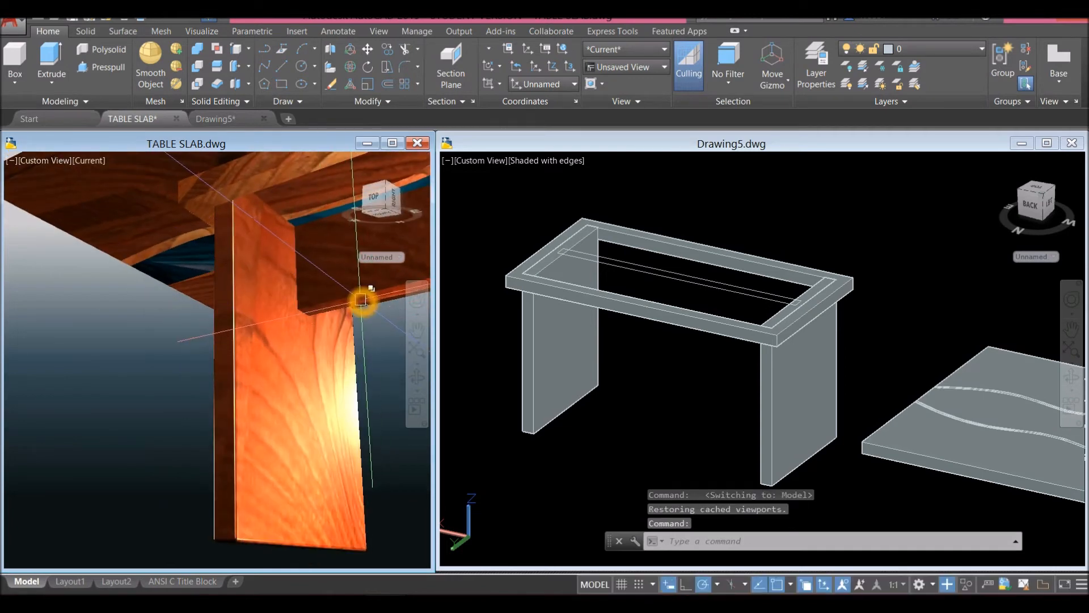
pyautogui.click(360, 299)
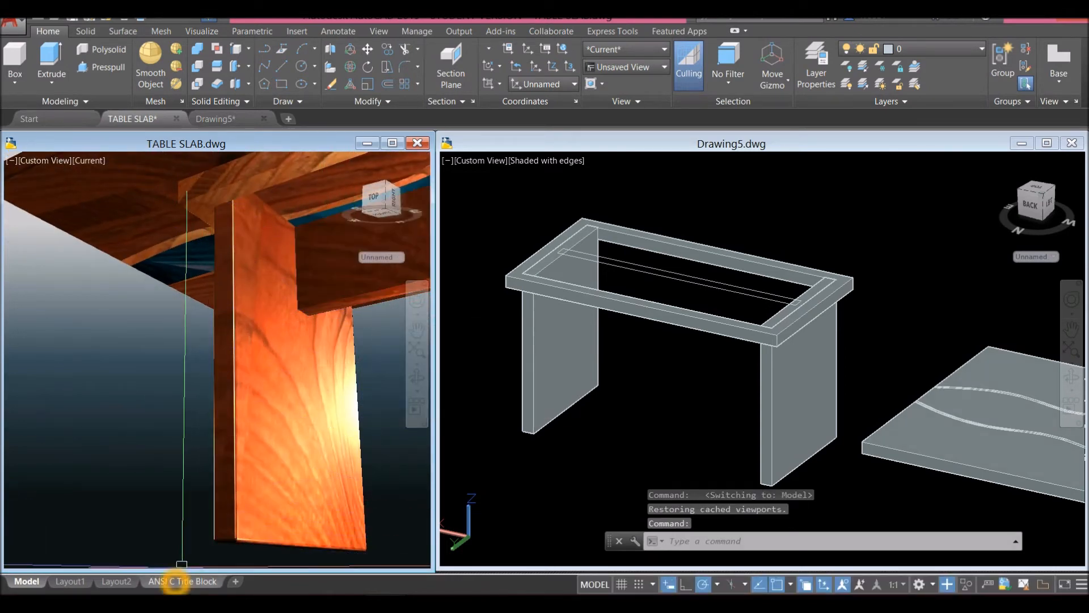
pyautogui.click(182, 581)
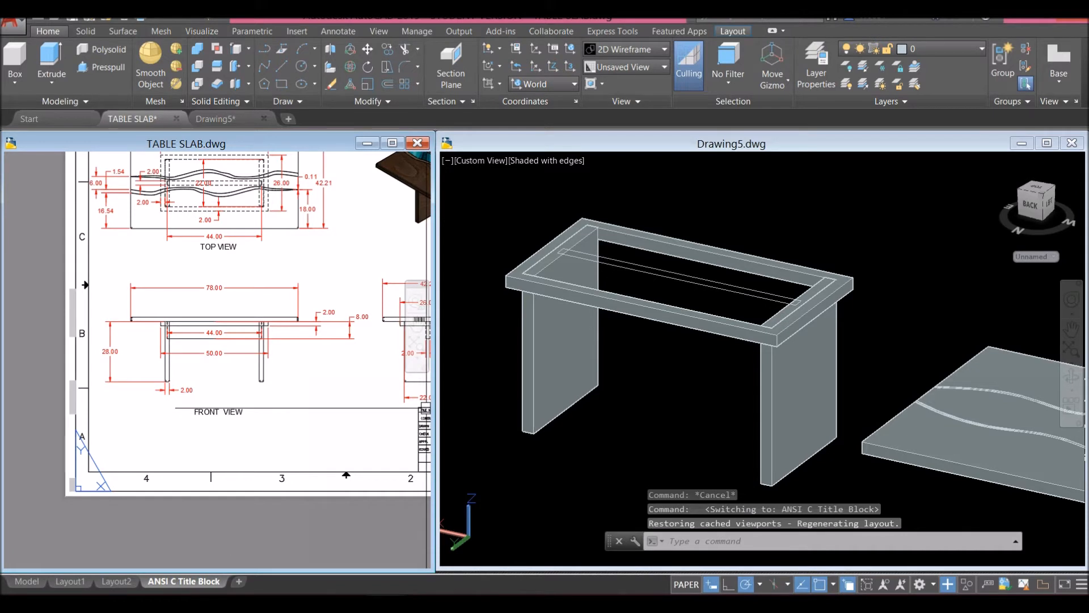
# Extrude the central beam rectangle between the legs 8 units downward.
pyautogui.click(572, 412)
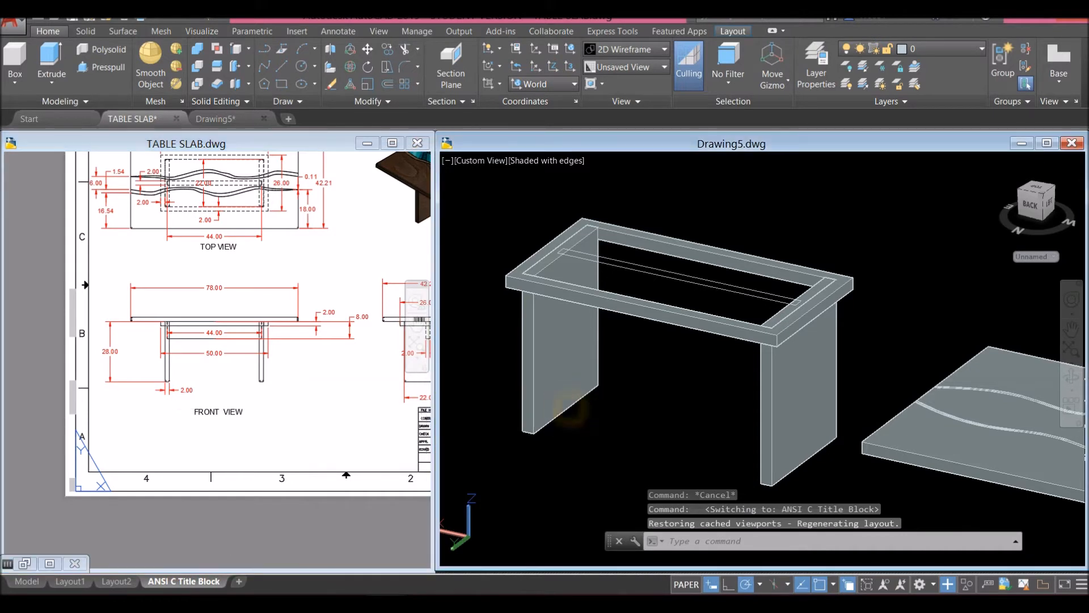
pyautogui.click(626, 270)
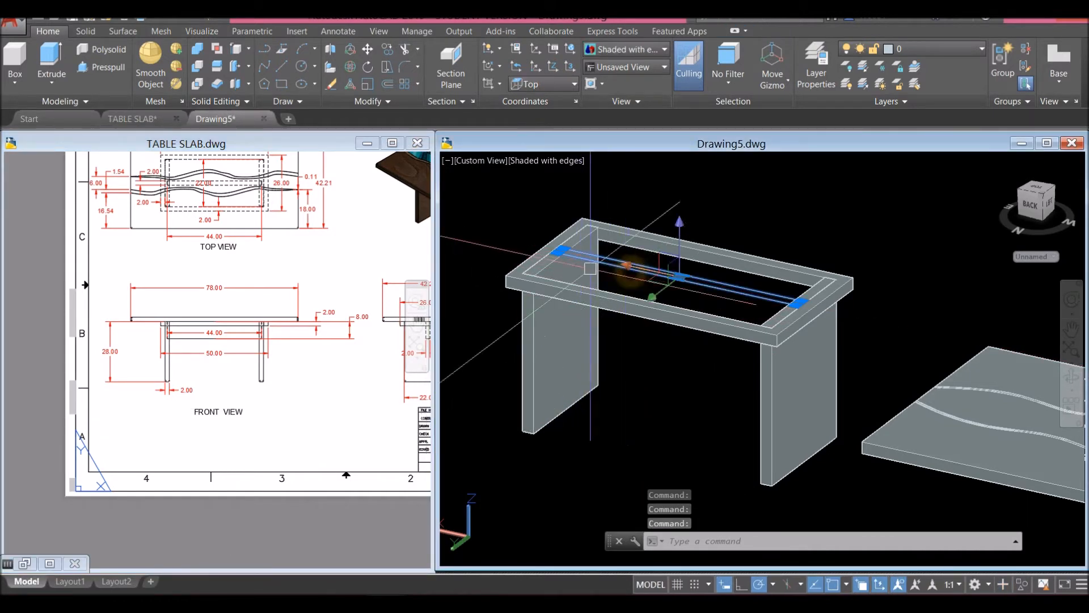
pyautogui.click(52, 59)
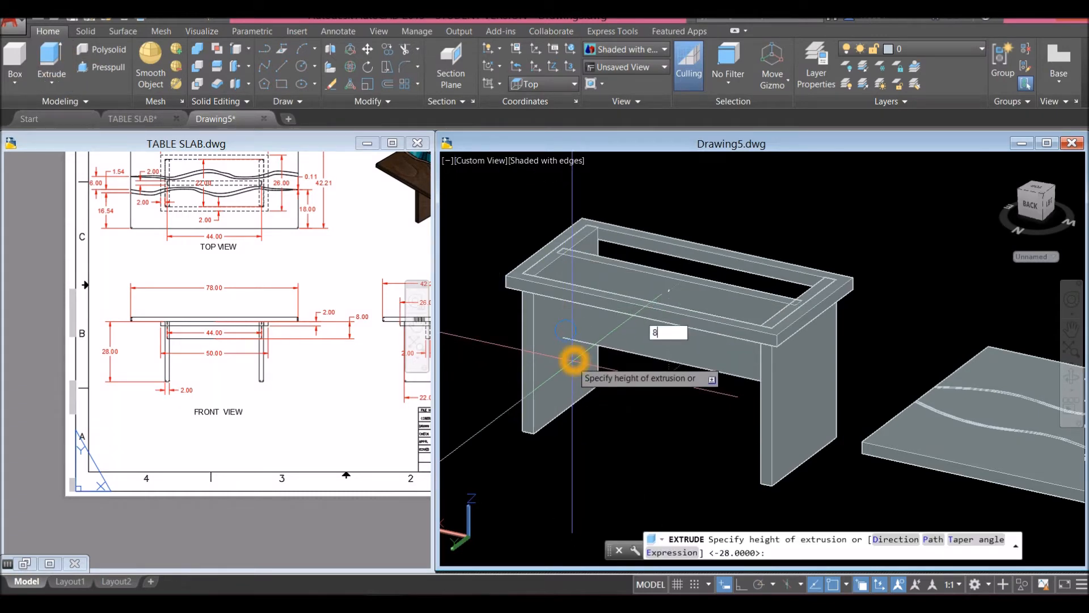
pyautogui.press('Return')
# Copy the central beam in place, using the frame's outer top corner as both base point and second point.
pyautogui.keyDown('shift'); pyautogui.moveTo(574, 308); pyautogui.dragTo(679, 323, button='middle'); pyautogui.keyUp('shift')
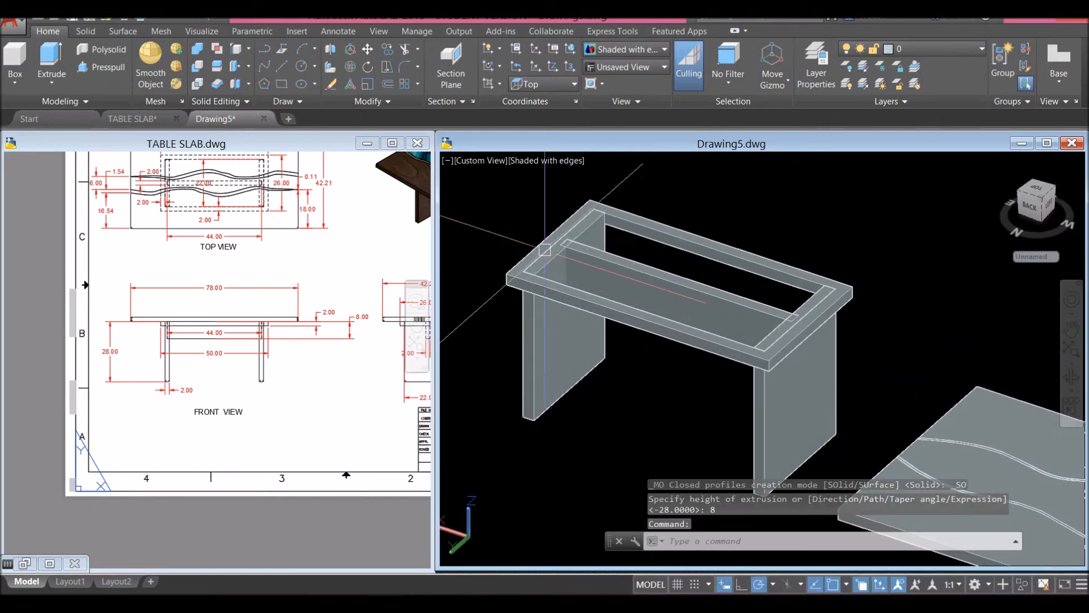
pyautogui.scroll(5, 567, 241)
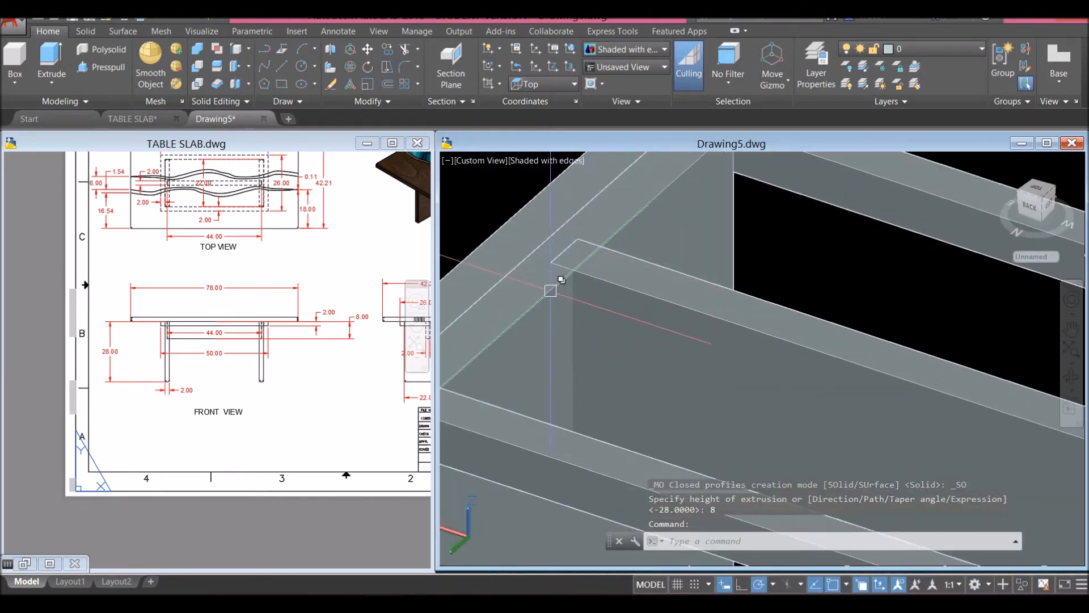
pyautogui.click(553, 284)
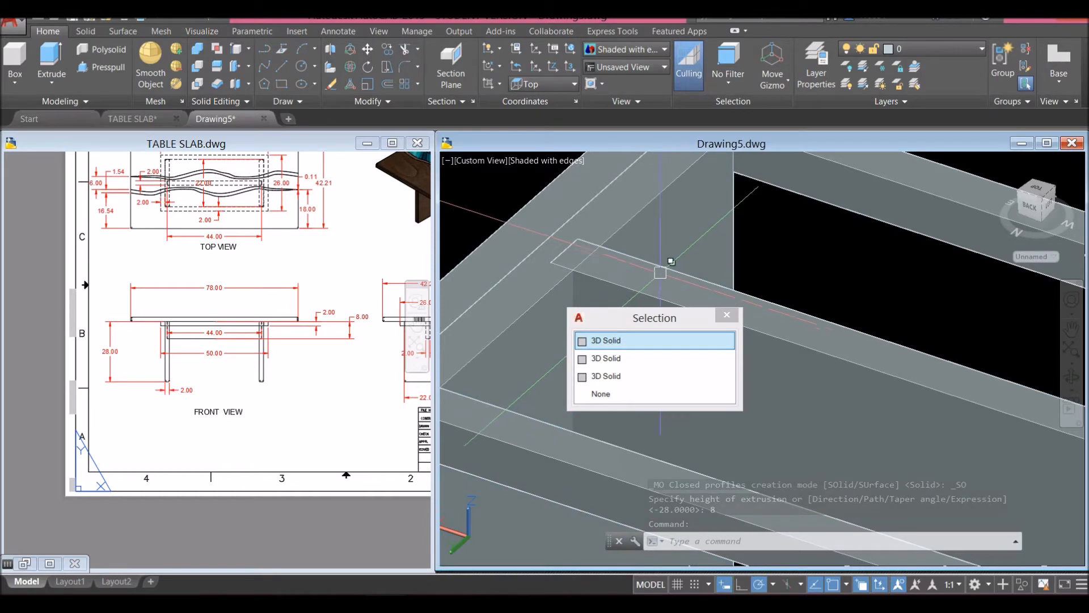
pyautogui.press('Escape')
pyautogui.click(718, 287)
pyautogui.scroll(-6, 697, 269)
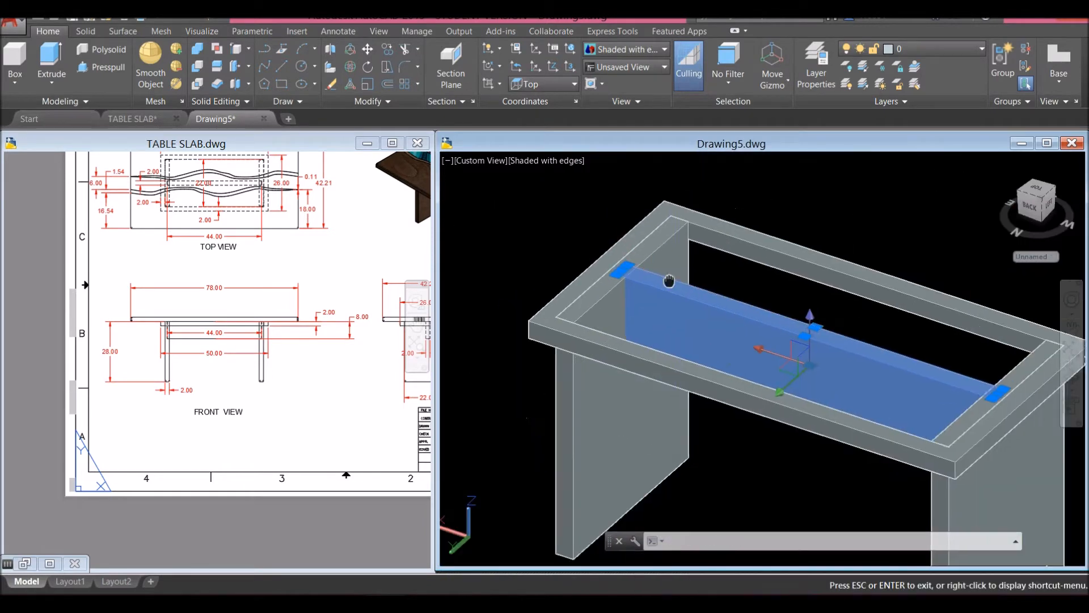
pyautogui.scroll(3, 652, 195)
pyautogui.rightClick(662, 182)
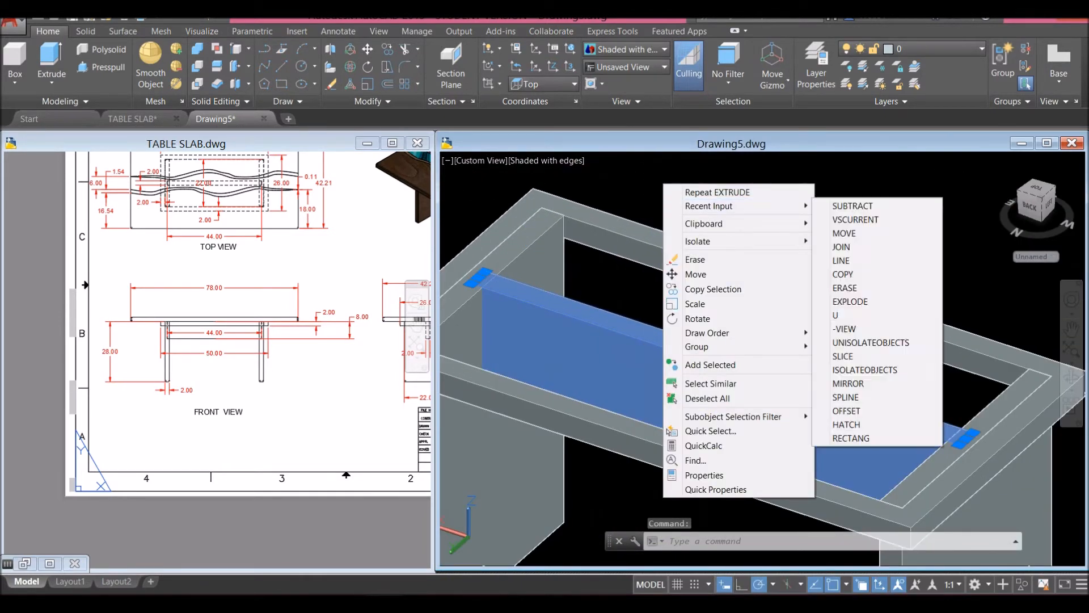
pyautogui.click(708, 289)
pyautogui.scroll(-4, 698, 275)
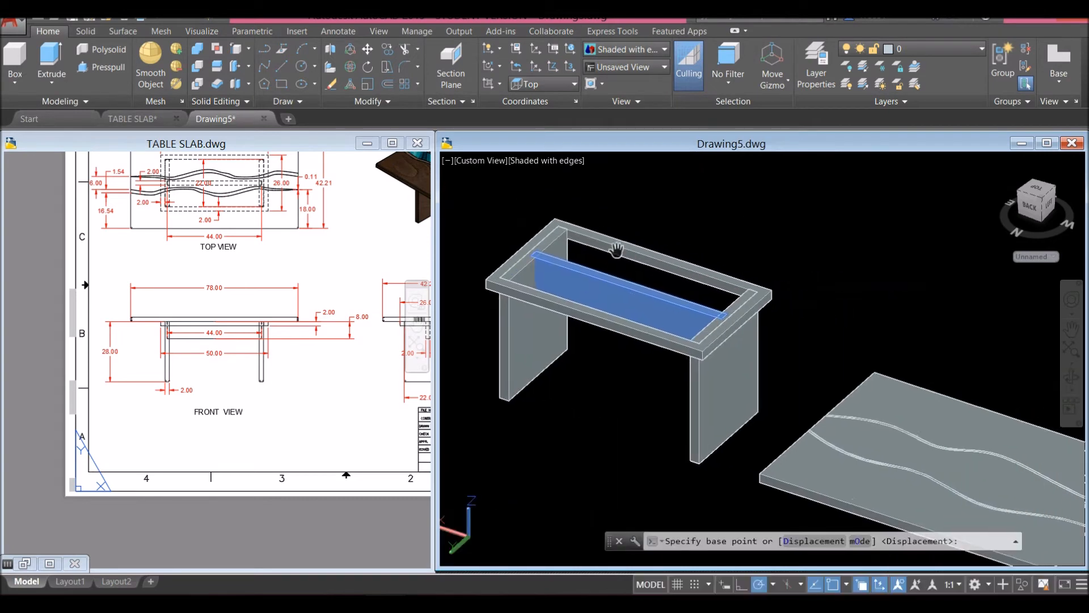
pyautogui.scroll(5, 774, 287)
pyautogui.scroll(2, 778, 289)
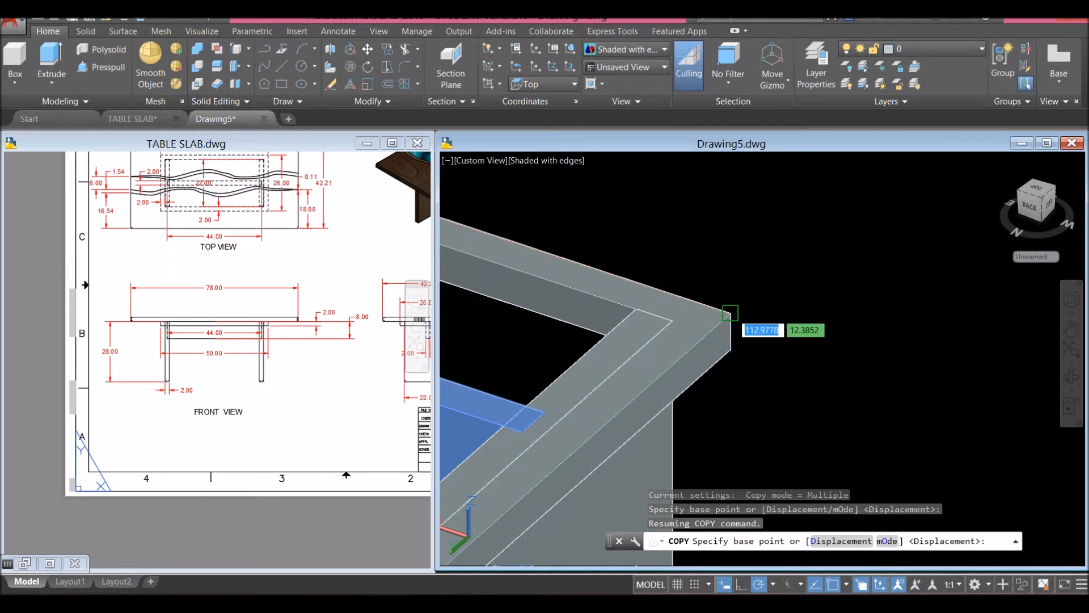
pyautogui.click(730, 313)
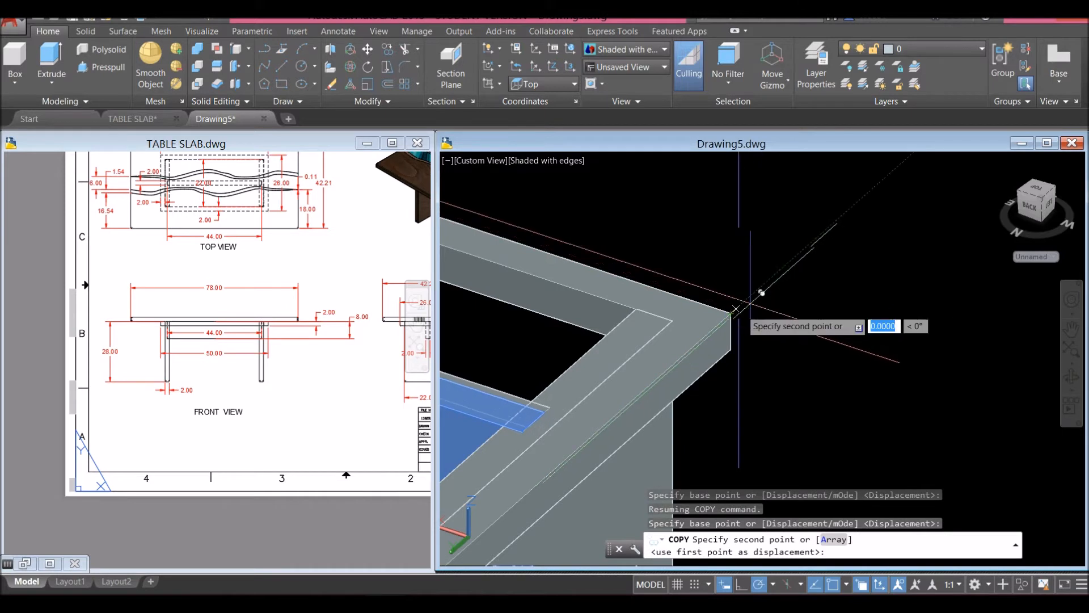
pyautogui.click(732, 312)
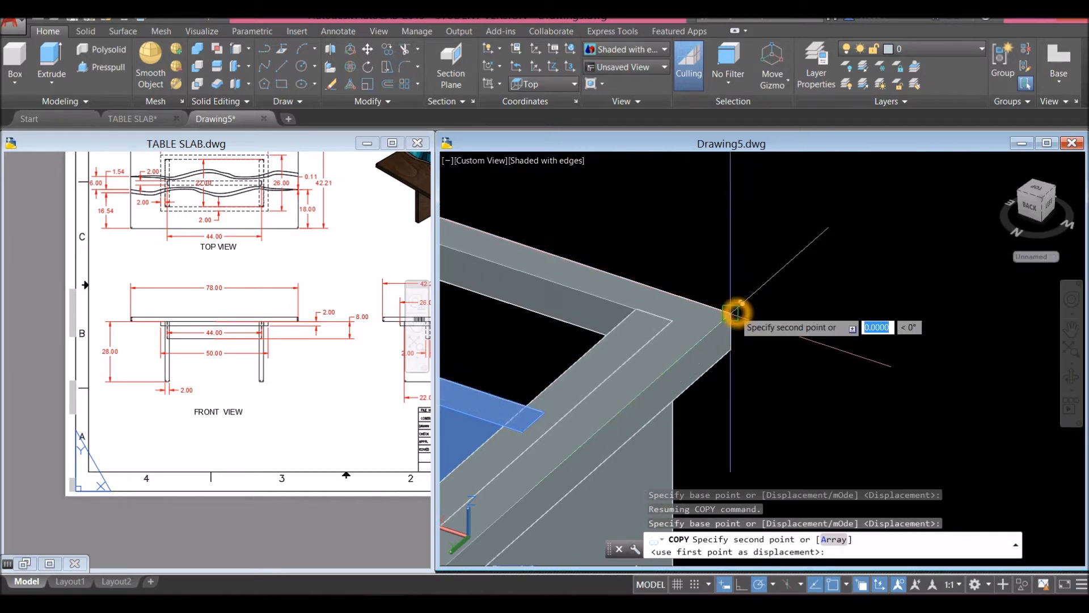
pyautogui.rightClick(760, 281)
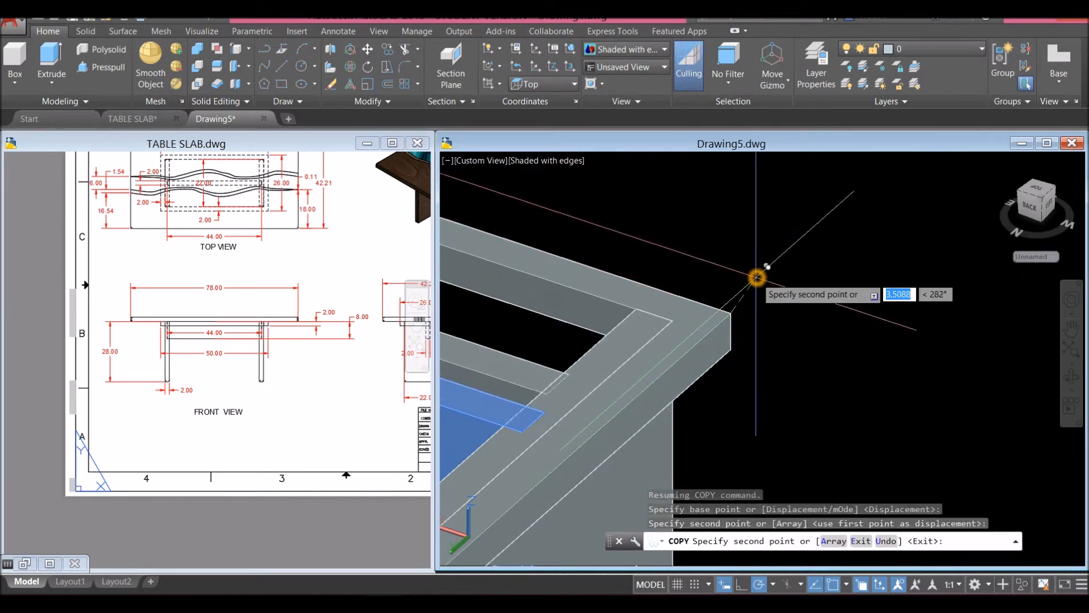
pyautogui.click(792, 289)
pyautogui.scroll(-5, 766, 292)
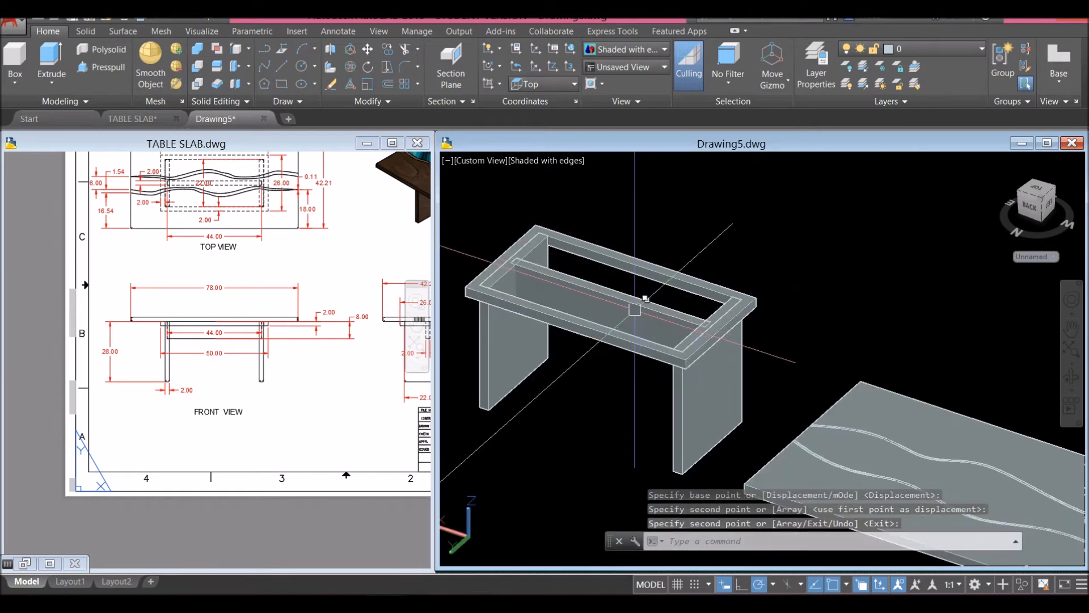
pyautogui.click(635, 309)
pyautogui.press('Escape')
# Subtract one of the overlapping central beam solids from both legs.
pyautogui.scroll(3, 526, 335)
pyautogui.moveTo(527, 336); pyautogui.dragTo(586, 346, button='middle')
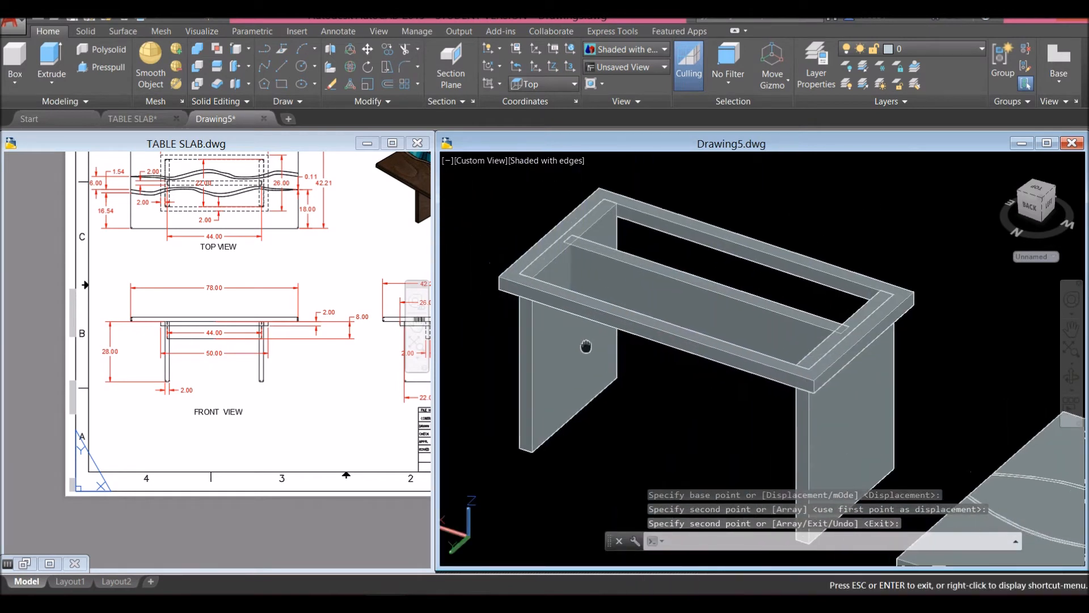
pyautogui.press('Escape')
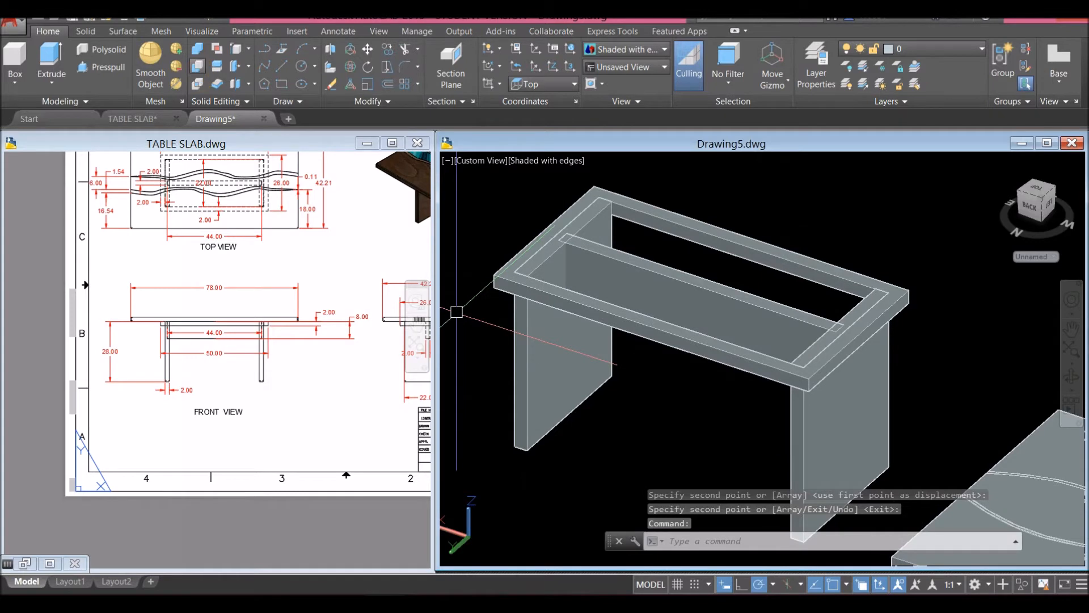
pyautogui.click(200, 67)
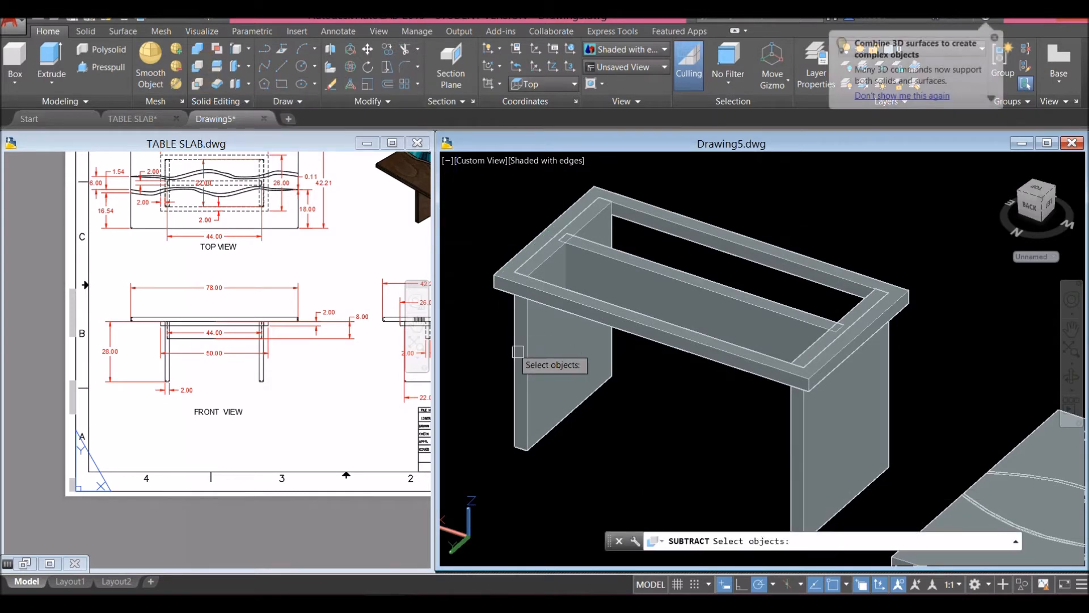
pyautogui.click(535, 355)
pyautogui.click(817, 420)
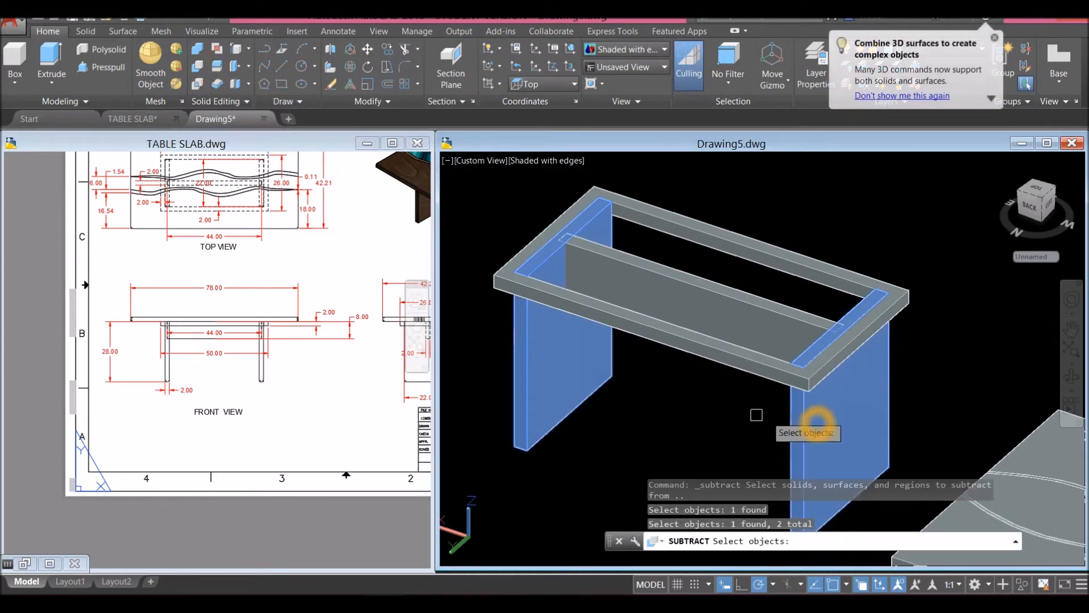
pyautogui.rightClick(640, 376)
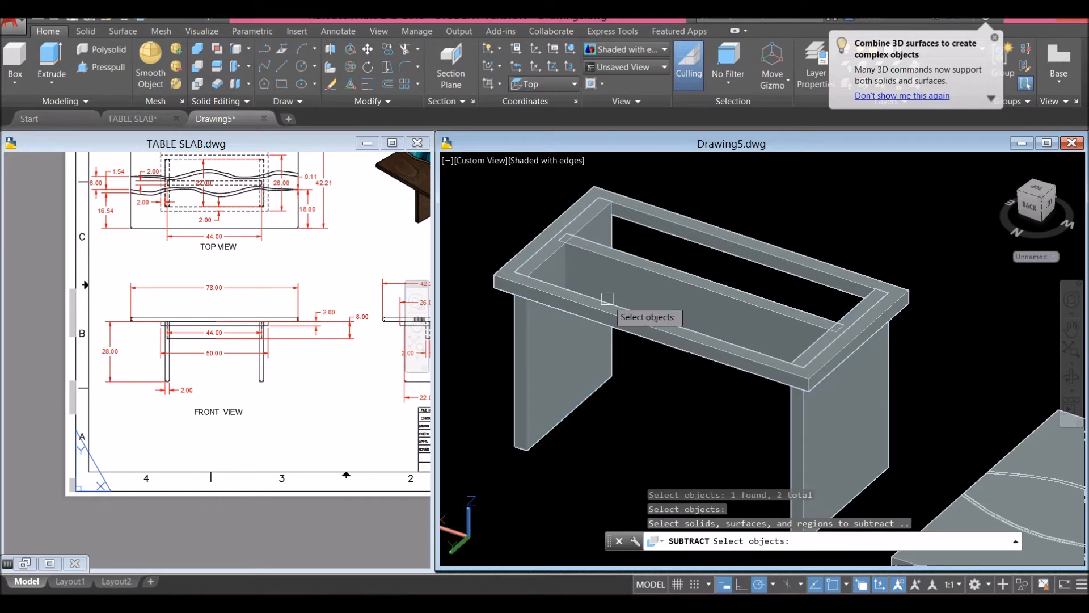
pyautogui.click(592, 268)
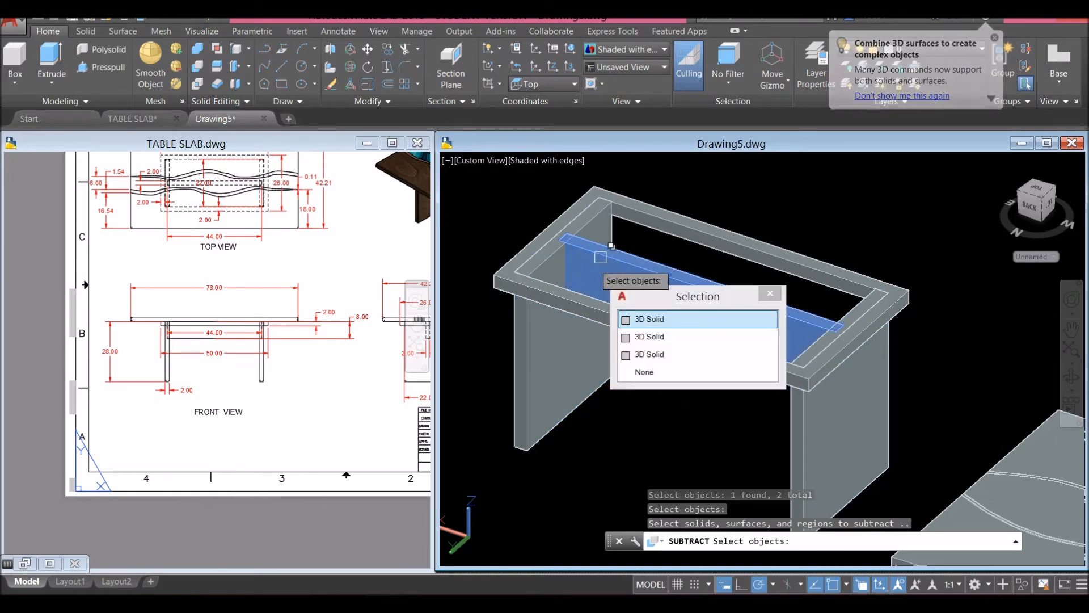
pyautogui.rightClick(665, 179)
# Hide the central beam to inspect the leg where it joins, and end the object isolation.
pyautogui.scroll(3, 592, 222)
pyautogui.click(624, 272)
pyautogui.rightClick(663, 232)
pyautogui.click(748, 294)
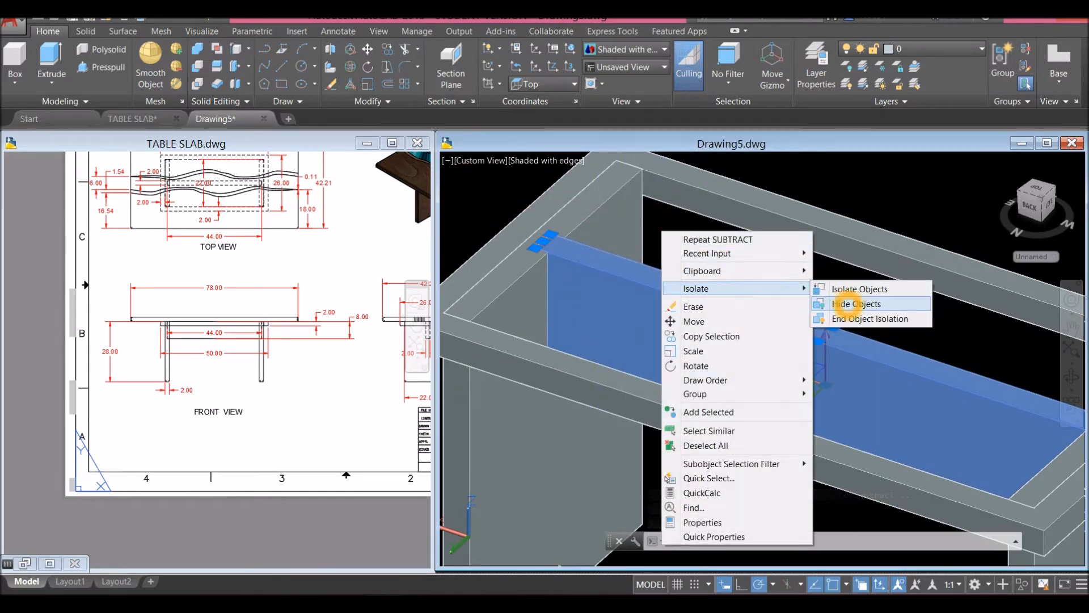
pyautogui.click(856, 304)
pyautogui.moveTo(642, 273)
pyautogui.keyDown('shift'); pyautogui.mouseDown(button='middle')
pyautogui.moveTo(751, 406)
pyautogui.moveTo(794, 247)
pyautogui.moveTo(749, 233)
pyautogui.moveTo(659, 261)
pyautogui.mouseUp(button='middle'); pyautogui.keyUp('shift')
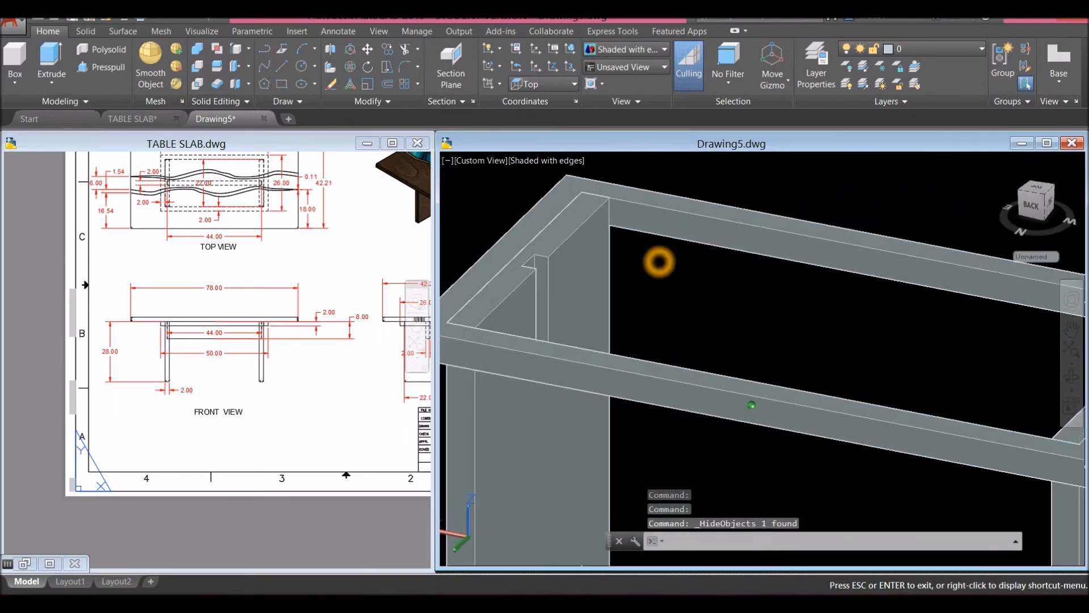
pyautogui.scroll(-5, 624, 264)
pyautogui.rightClick(647, 210)
pyautogui.click(717, 268)
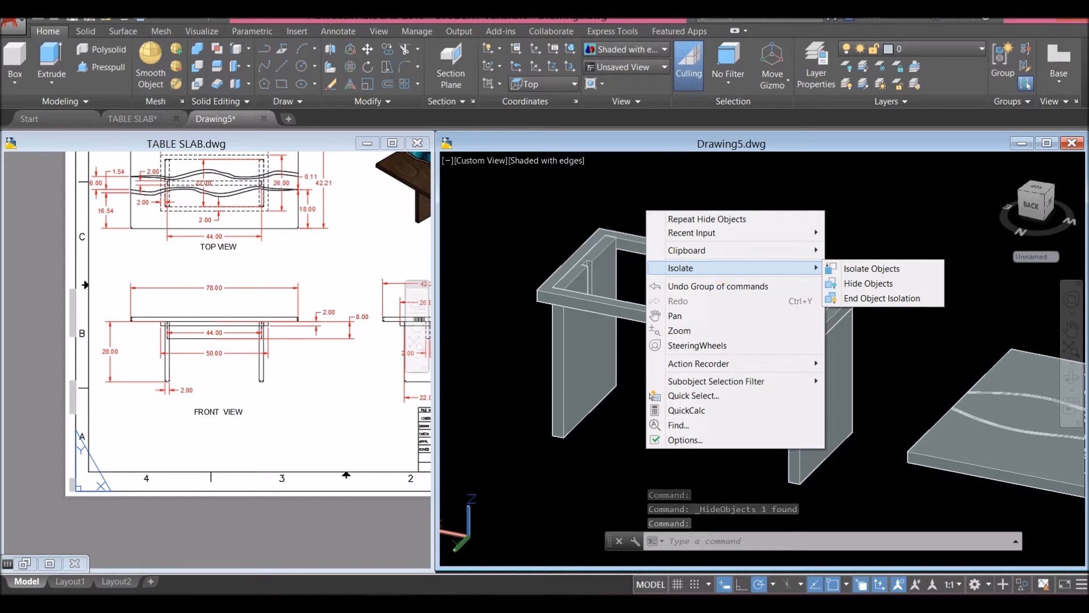
pyautogui.click(865, 299)
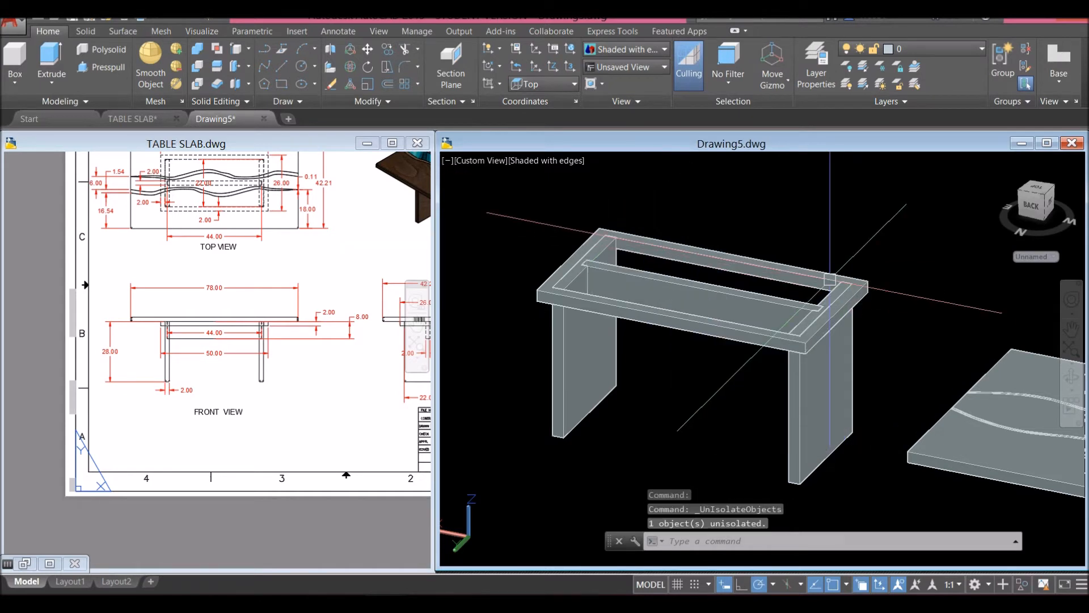
# Draw a 78-unit centre line along the slab's underside, joining the midpoints of its two short edges.
pyautogui.scroll(-8, 712, 240)
pyautogui.moveTo(713, 241); pyautogui.dragTo(578, 248, button='middle')
pyautogui.scroll(6, 677, 295)
pyautogui.moveTo(676, 295)
pyautogui.keyDown('shift'); pyautogui.mouseDown(button='middle')
pyautogui.moveTo(679, 363)
pyautogui.moveTo(678, 312)
pyautogui.mouseUp(button='middle'); pyautogui.keyUp('shift')
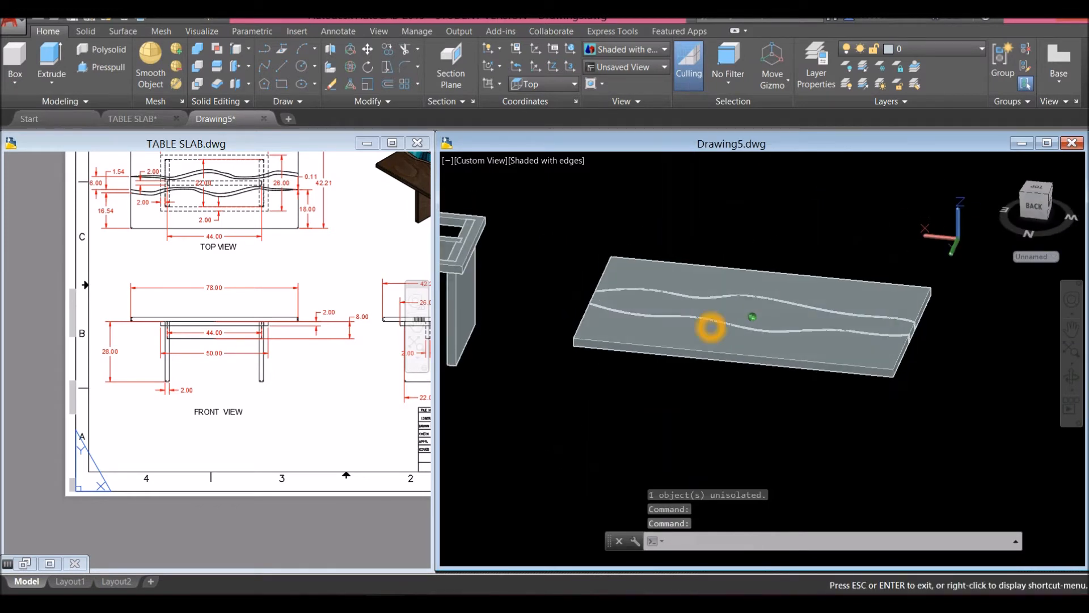
pyautogui.scroll(-2, 707, 319)
pyautogui.moveTo(613, 322); pyautogui.dragTo(688, 345, button='middle')
pyautogui.keyDown('shift'); pyautogui.moveTo(633, 318); pyautogui.dragTo(717, 341, button='middle'); pyautogui.keyUp('shift')
pyautogui.scroll(4, 726, 347)
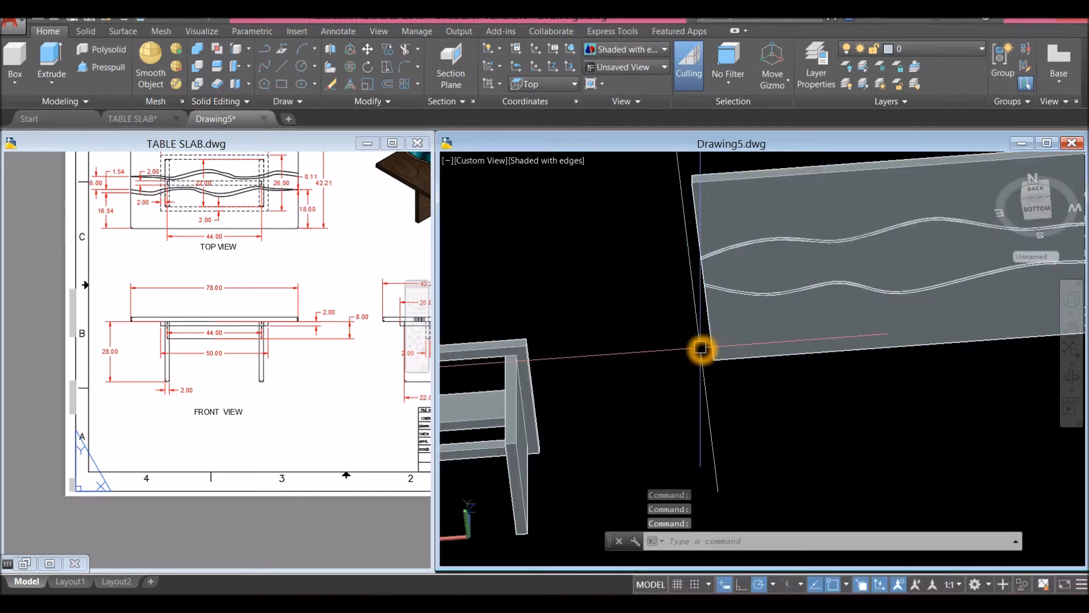
pyautogui.press('Return')
pyautogui.keyDown('shift'); pyautogui.moveTo(691, 336); pyautogui.dragTo(787, 366, button='middle'); pyautogui.keyUp('shift')
pyautogui.scroll(4, 730, 325)
pyautogui.click(719, 280)
pyautogui.scroll(-3, 734, 287)
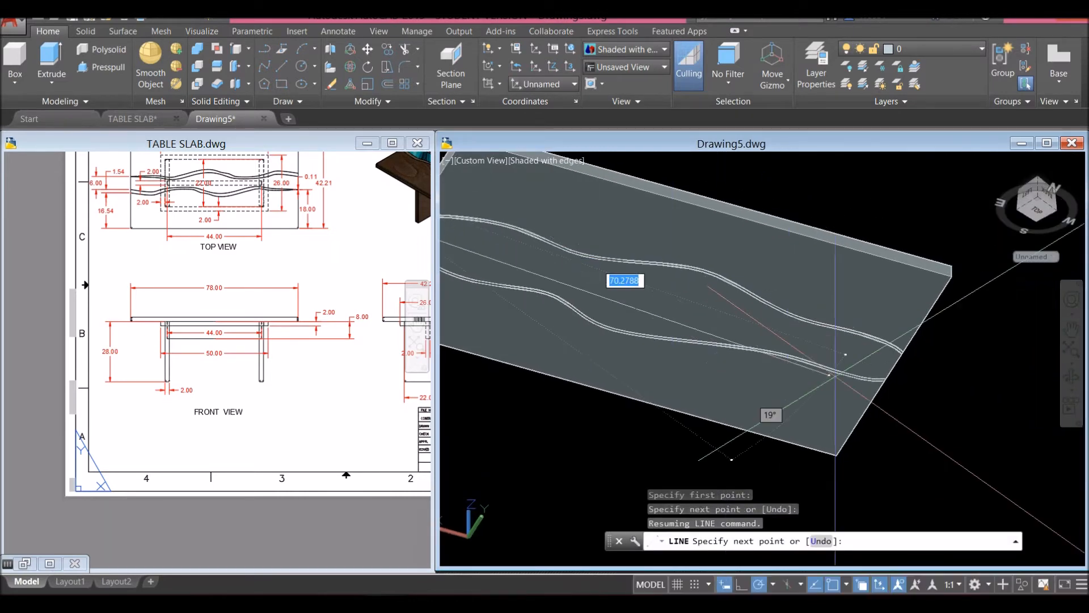
pyautogui.scroll(2, 913, 371)
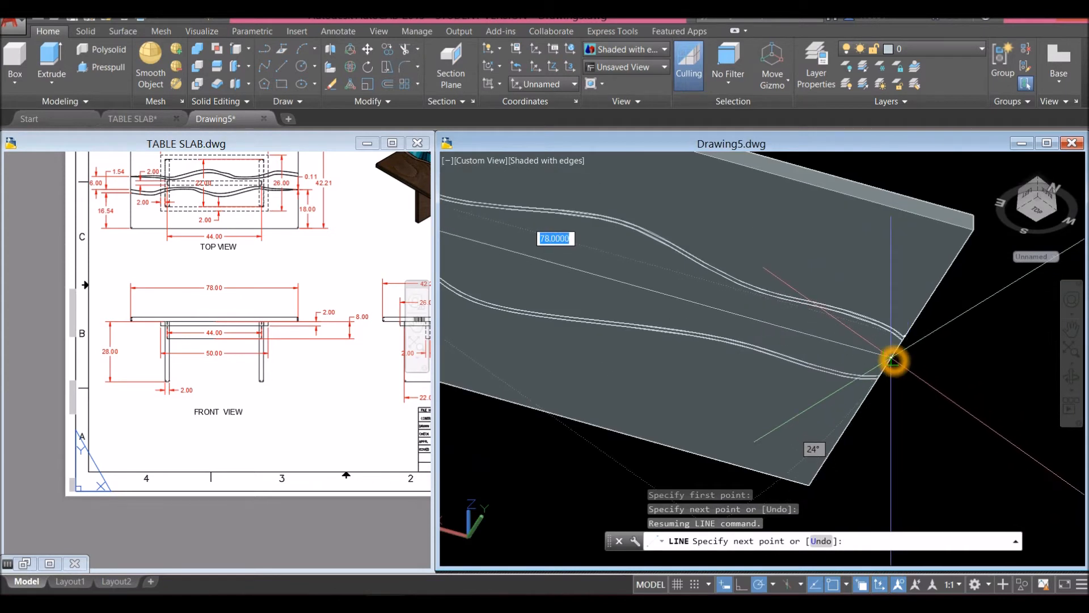
pyautogui.click(892, 360)
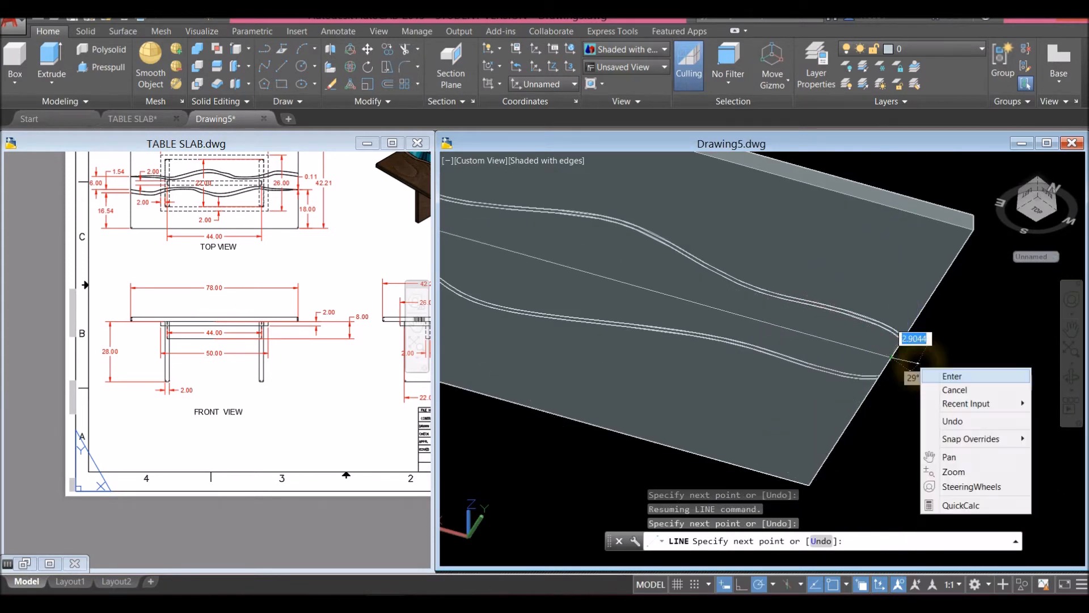
pyautogui.press('Return')
pyautogui.scroll(-4, 896, 369)
pyautogui.click(885, 403)
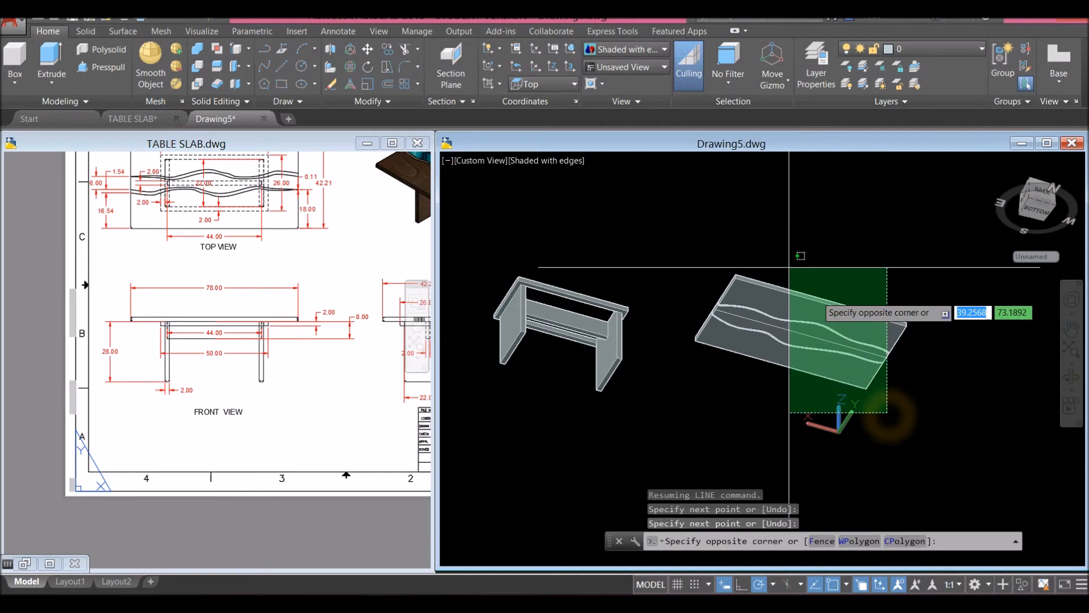
pyautogui.click(722, 214)
pyautogui.rightClick(839, 214)
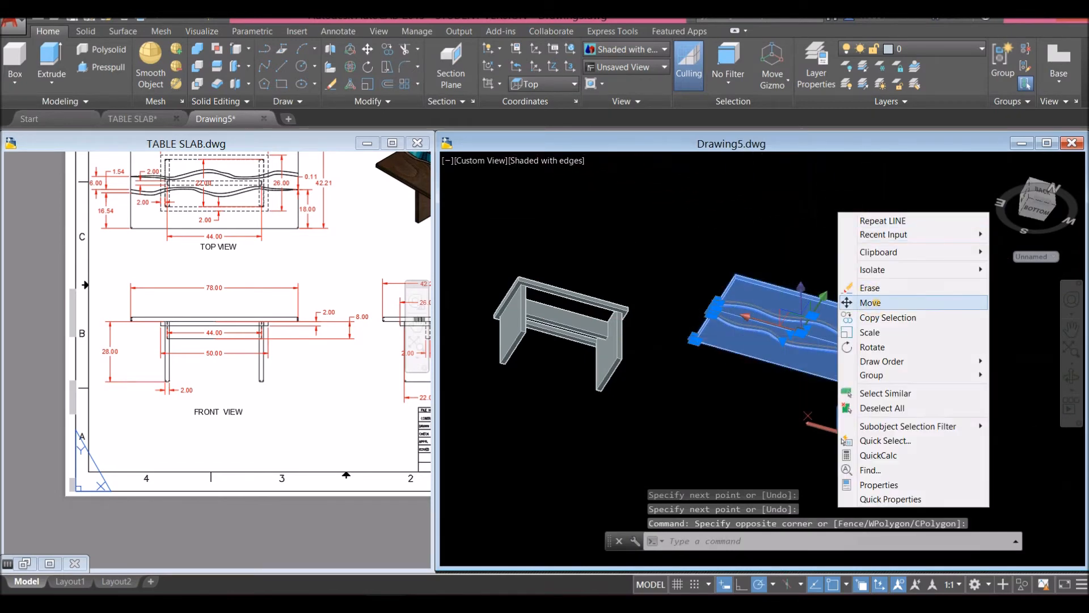
pyautogui.click(870, 302)
pyautogui.scroll(5, 806, 355)
pyautogui.keyDown('shift'); pyautogui.rightClick(777, 303); pyautogui.keyUp('shift')
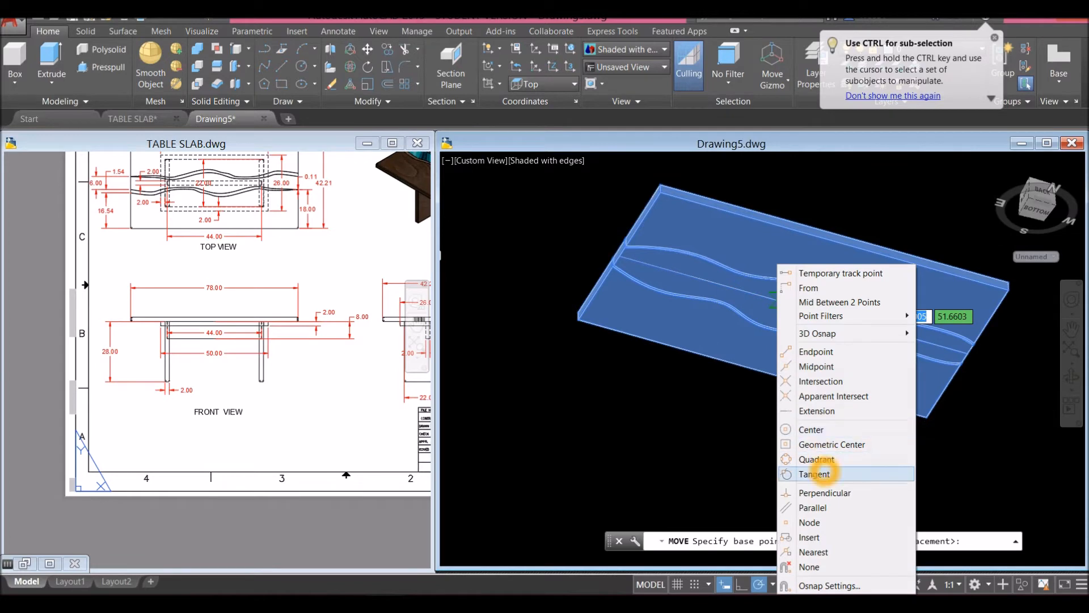
pyautogui.click(817, 366)
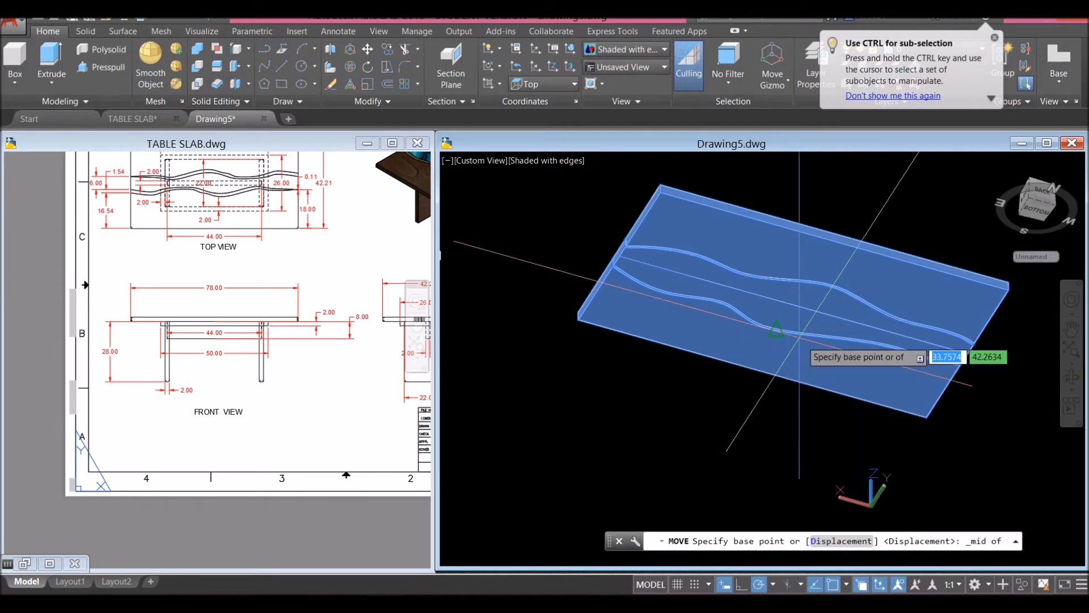
pyautogui.click(788, 306)
pyautogui.scroll(-6, 737, 283)
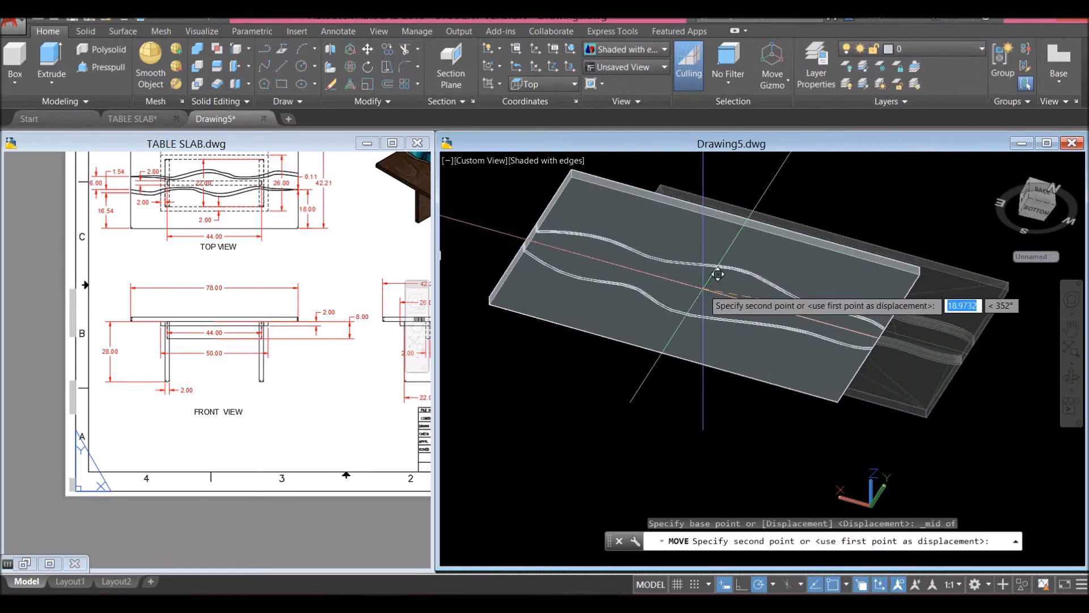
pyautogui.keyDown('shift'); pyautogui.moveTo(708, 288); pyautogui.dragTo(713, 372, button='middle'); pyautogui.keyUp('shift')
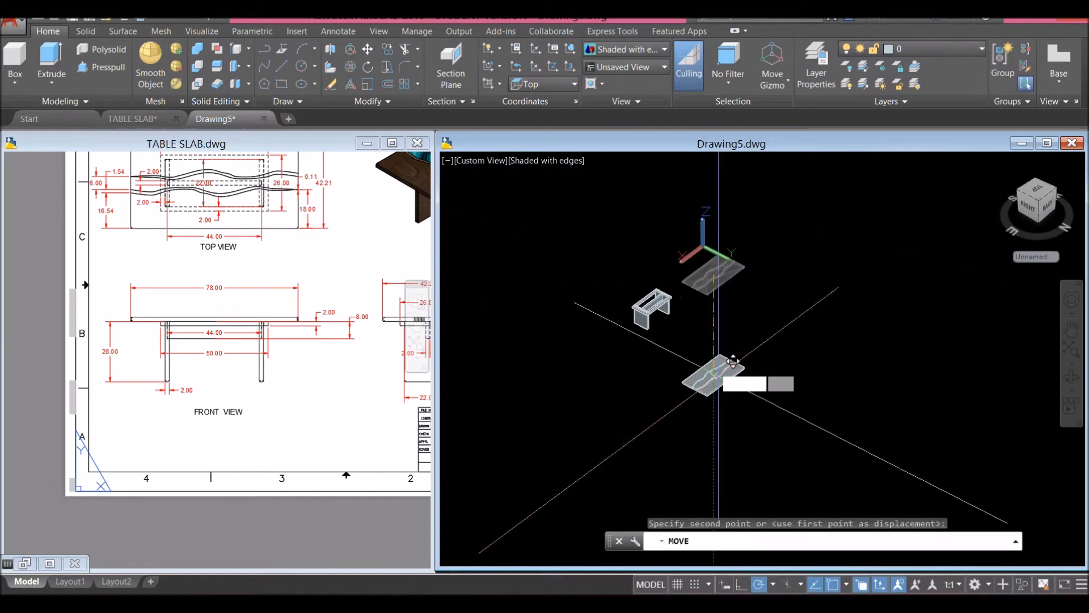
pyautogui.scroll(5, 698, 317)
pyautogui.scroll(3, 691, 272)
pyautogui.keyDown('shift'); pyautogui.moveTo(688, 263); pyautogui.dragTo(845, 214, button='middle'); pyautogui.keyUp('shift')
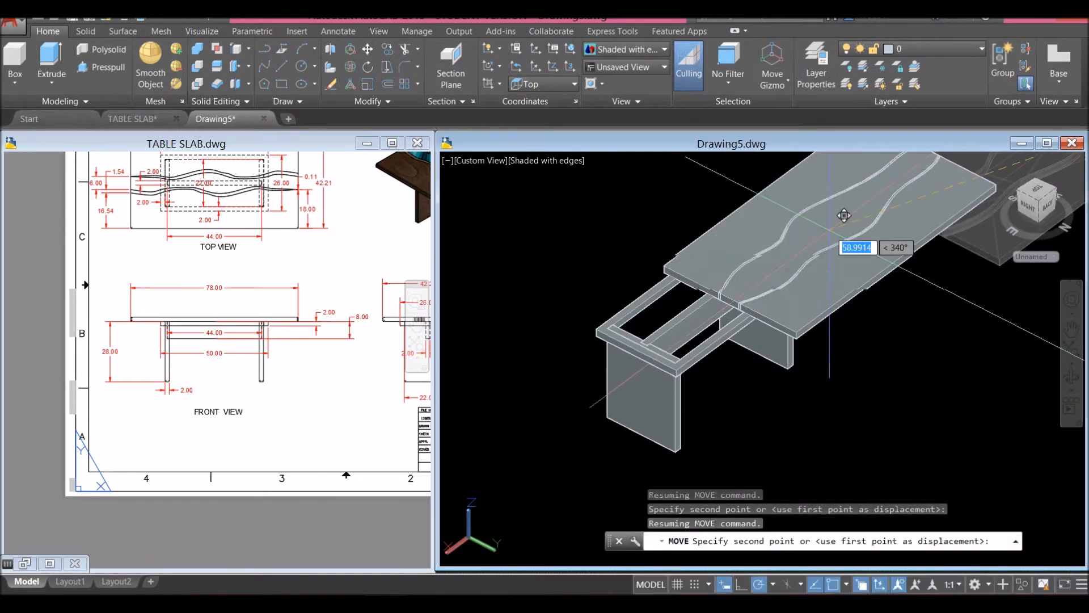
pyautogui.scroll(2, 817, 176)
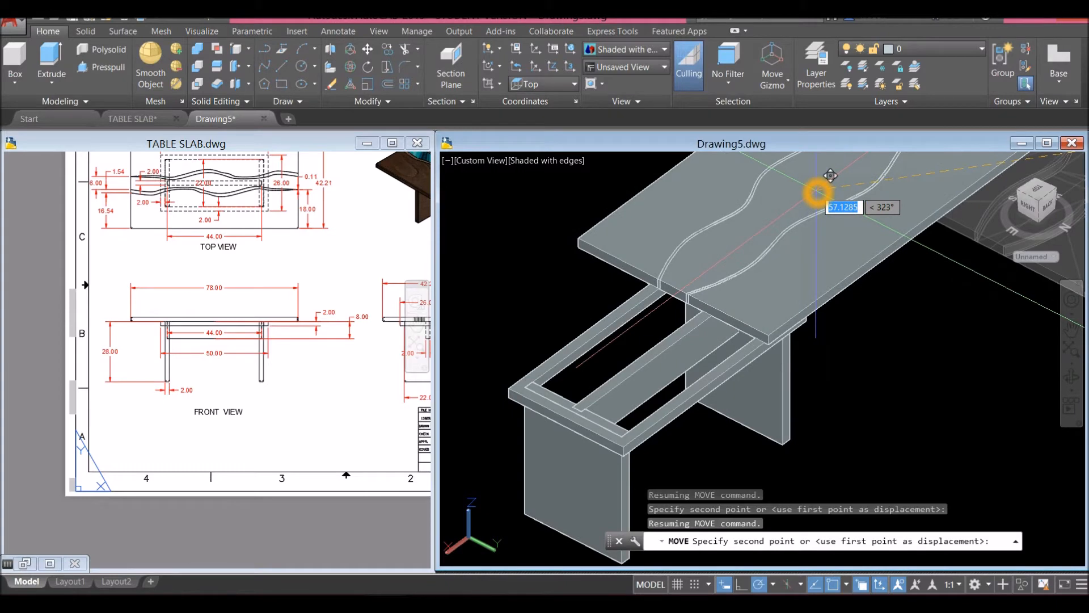
pyautogui.press('shift')
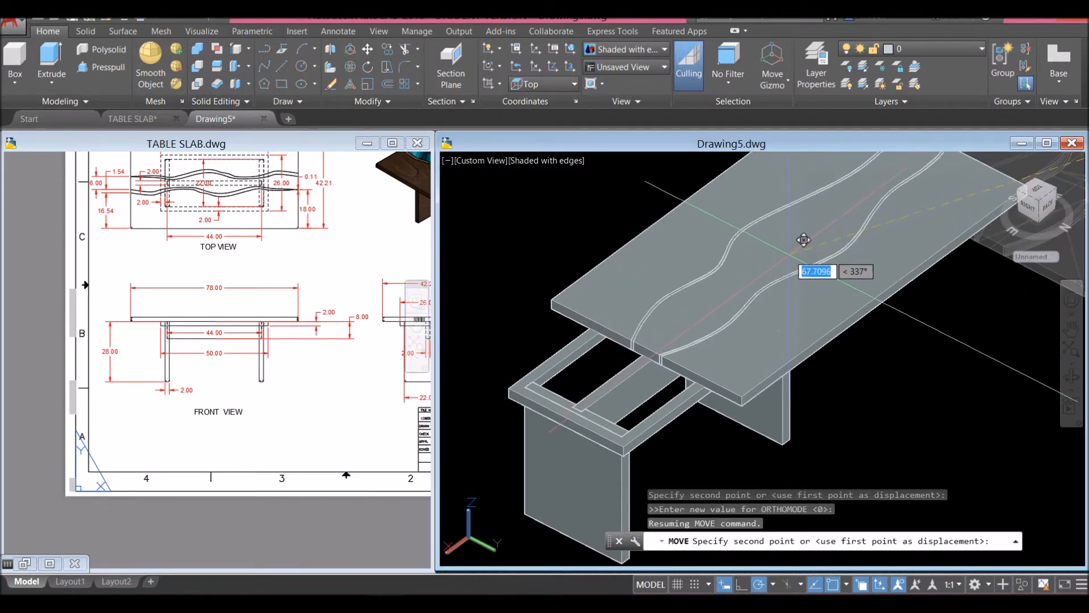
pyautogui.scroll(2, 806, 451)
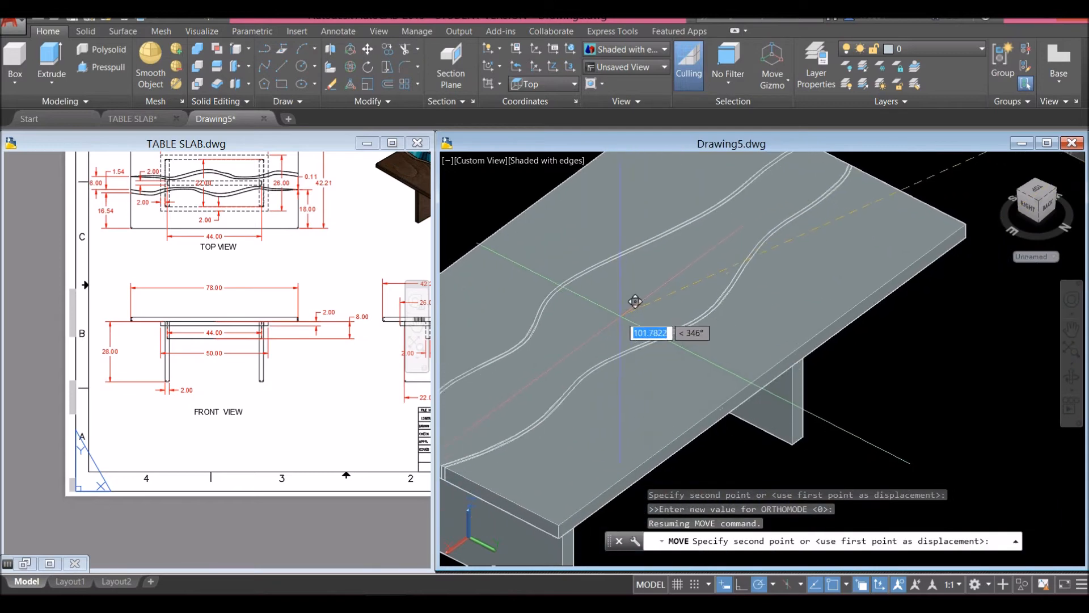
pyautogui.scroll(-5, 776, 309)
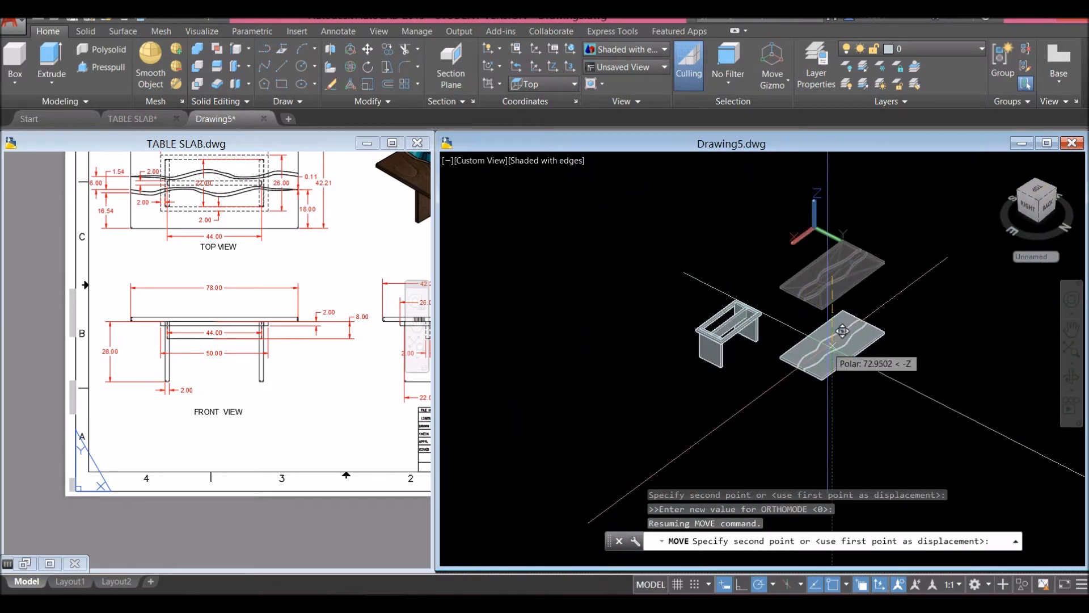
pyautogui.press('Escape')
# Set the viewport's visual style to X-ray.
pyautogui.scroll(5, 741, 329)
pyautogui.click(534, 166)
pyautogui.click(564, 312)
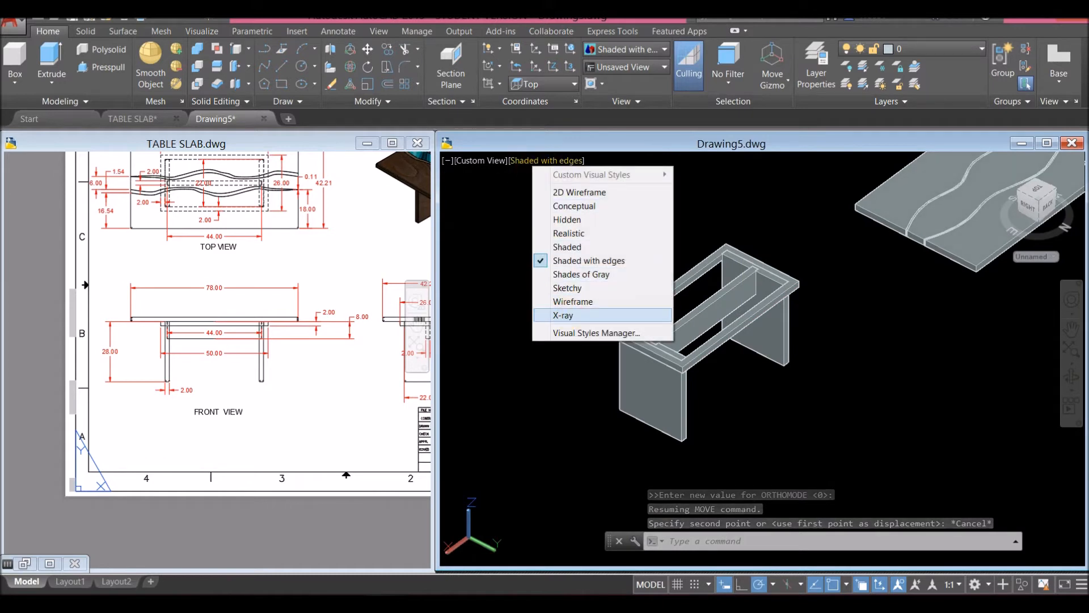
# Move the whole tabletop with its centre line from the line's midpoint to the 3D centre of the central beam's top face.
pyautogui.scroll(-3, 721, 286)
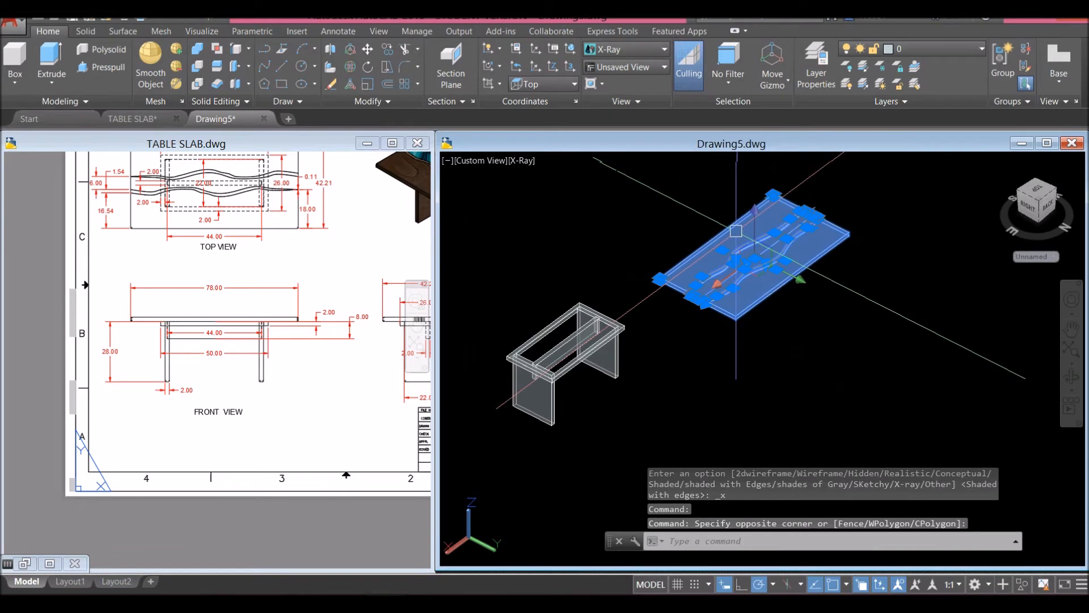
pyautogui.scroll(5, 736, 228)
pyautogui.rightClick(643, 192)
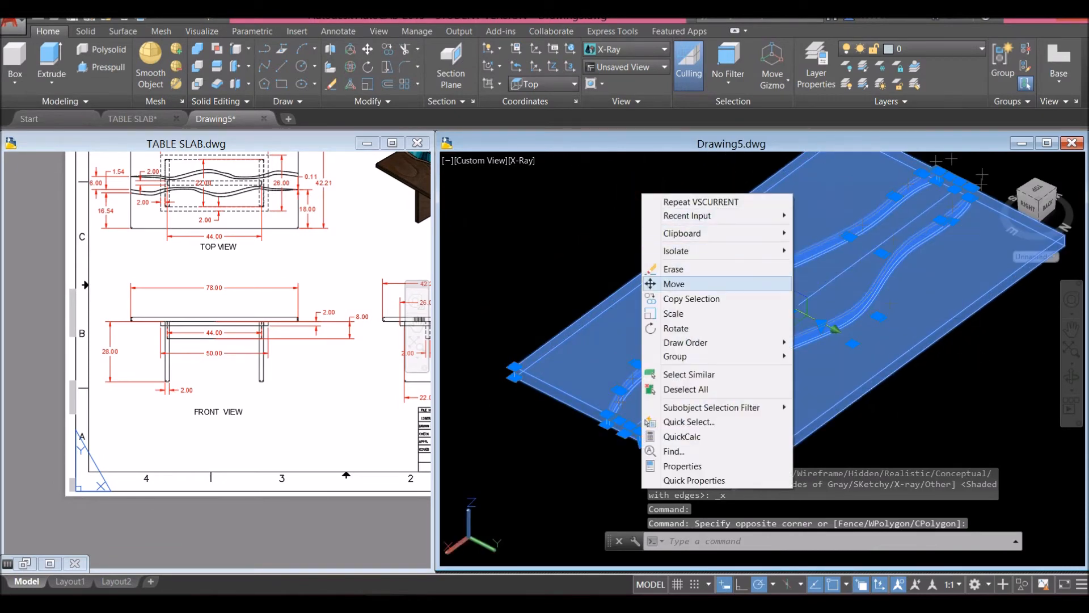
pyautogui.click(675, 283)
pyautogui.scroll(4, 737, 289)
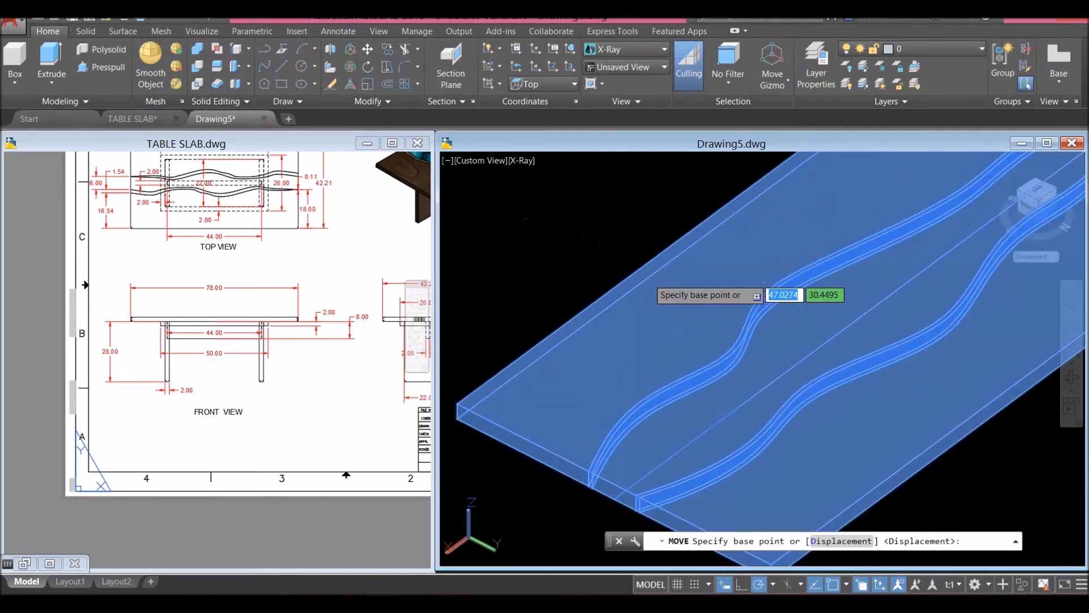
pyautogui.keyDown('shift'); pyautogui.rightClick(866, 309); pyautogui.keyUp('shift')
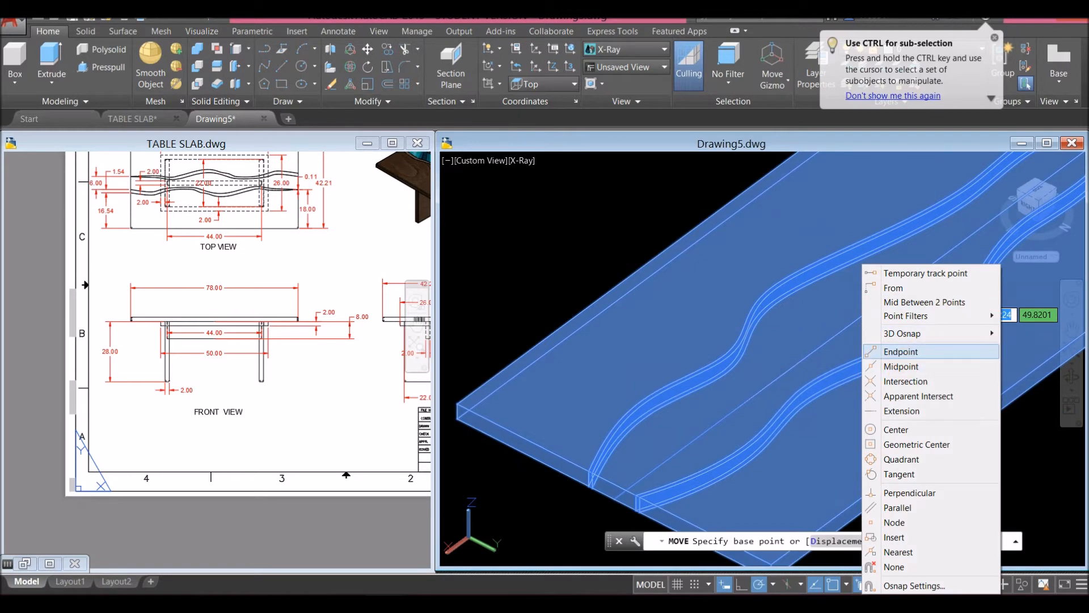
pyautogui.click(902, 367)
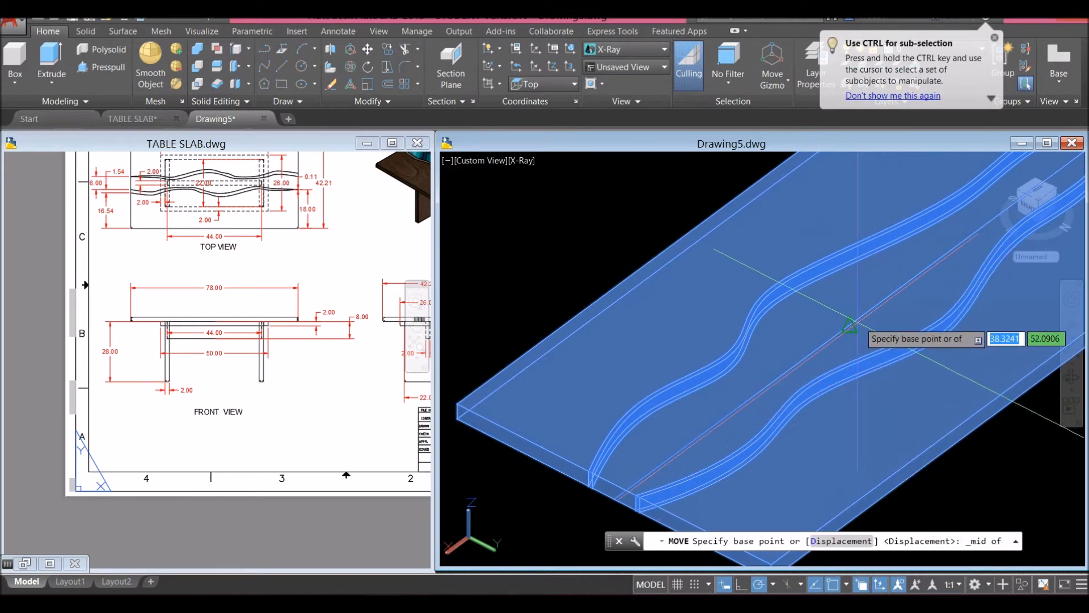
pyautogui.click(855, 325)
pyautogui.scroll(-4, 760, 290)
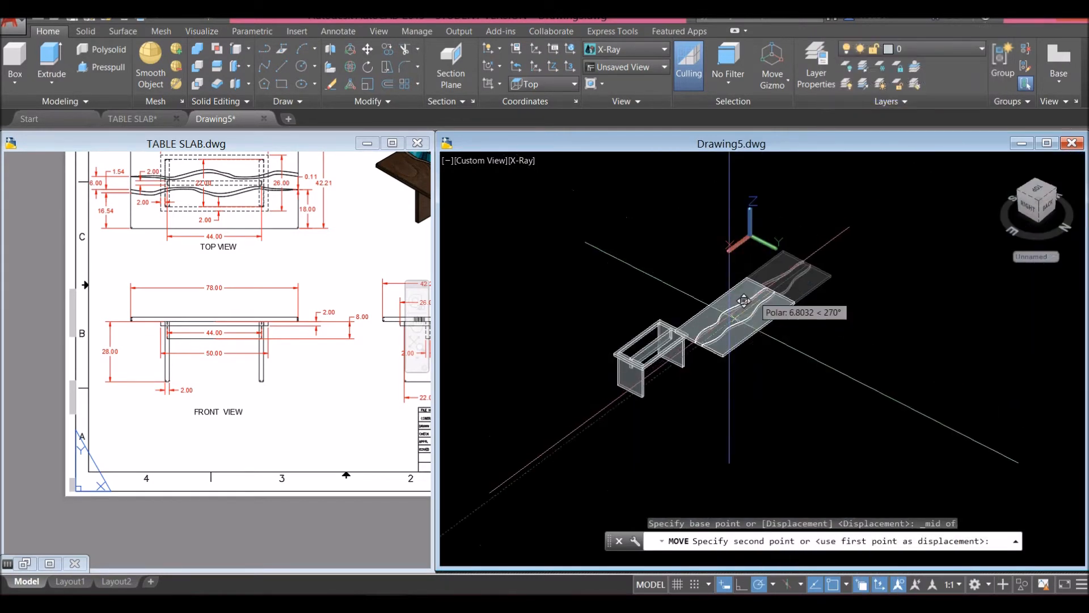
pyautogui.scroll(2, 665, 354)
pyautogui.scroll(6, 677, 336)
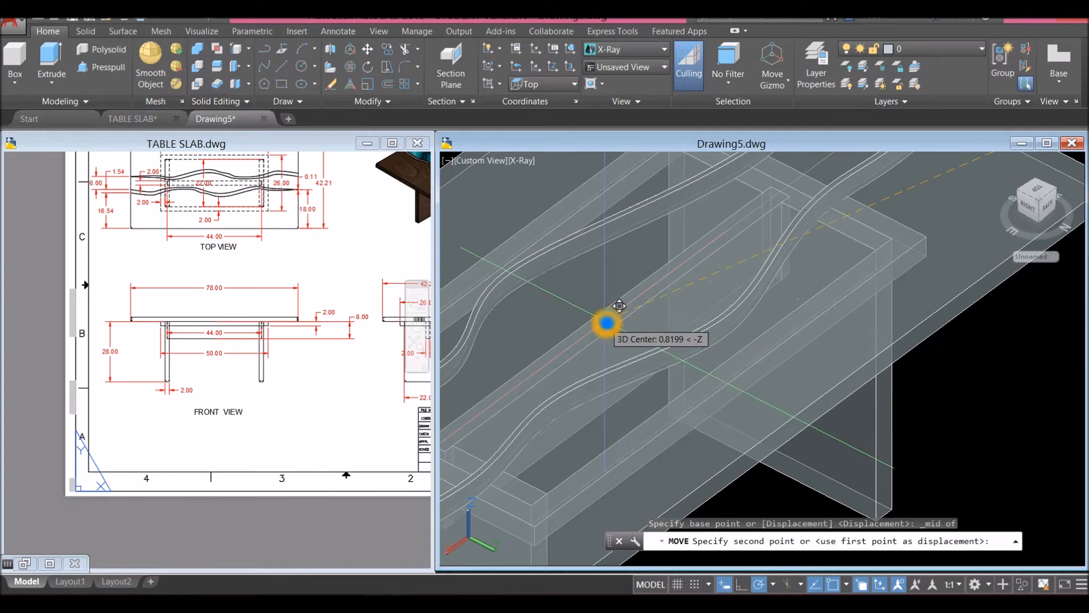
pyautogui.click(607, 321)
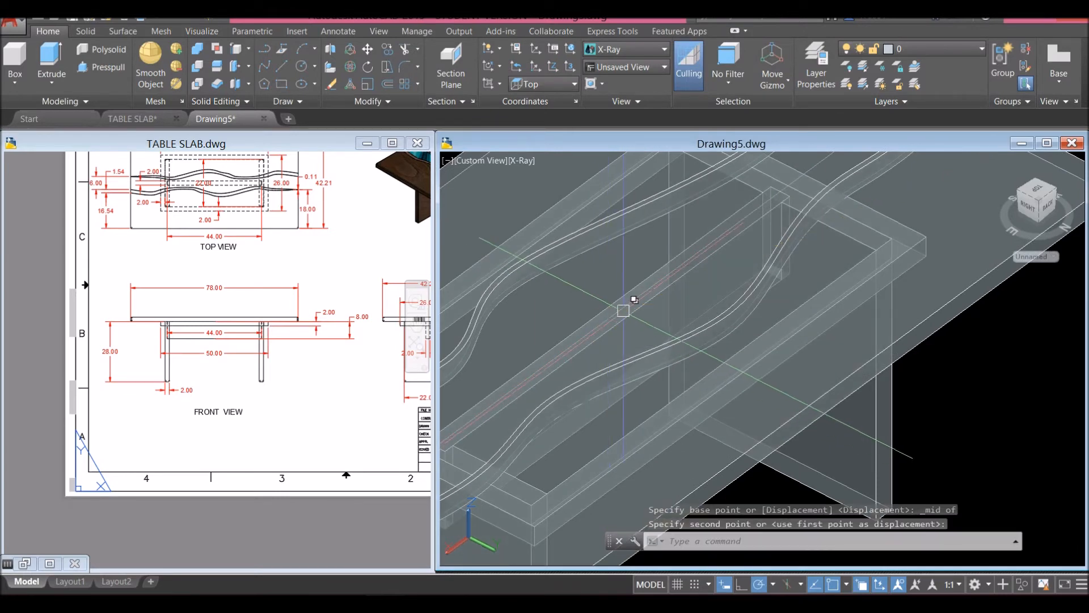
# Set the model view to Bottom and reorient it to show the whole table in perspective.
pyautogui.scroll(-8, 621, 311)
pyautogui.click(479, 160)
pyautogui.click(506, 190)
pyautogui.moveTo(731, 278); pyautogui.dragTo(547, 228, button='middle')
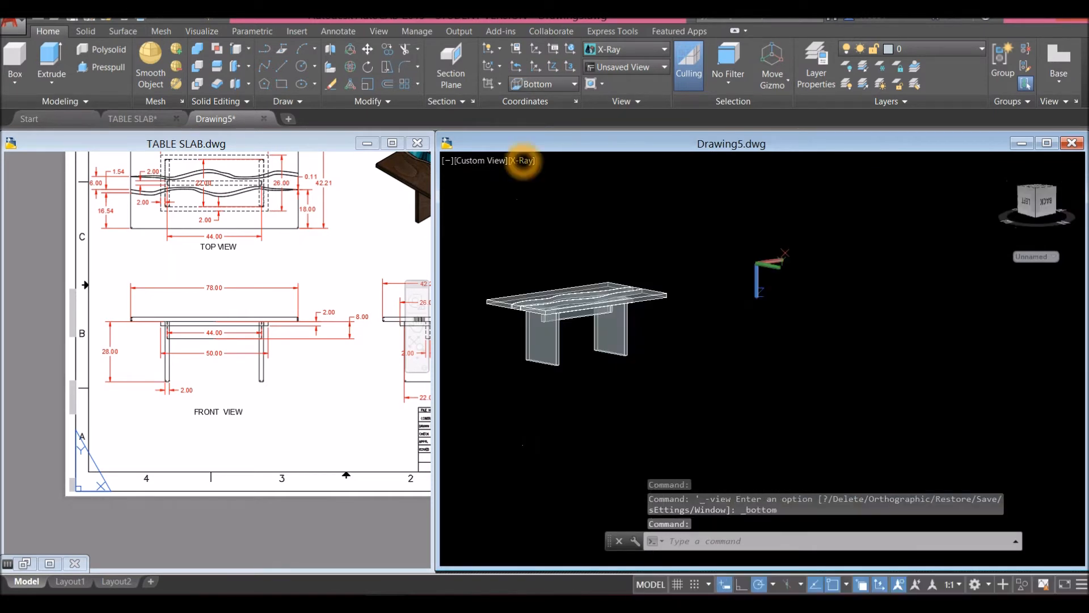
# Set the viewport's visual style to Shaded with edges.
pyautogui.click(522, 161)
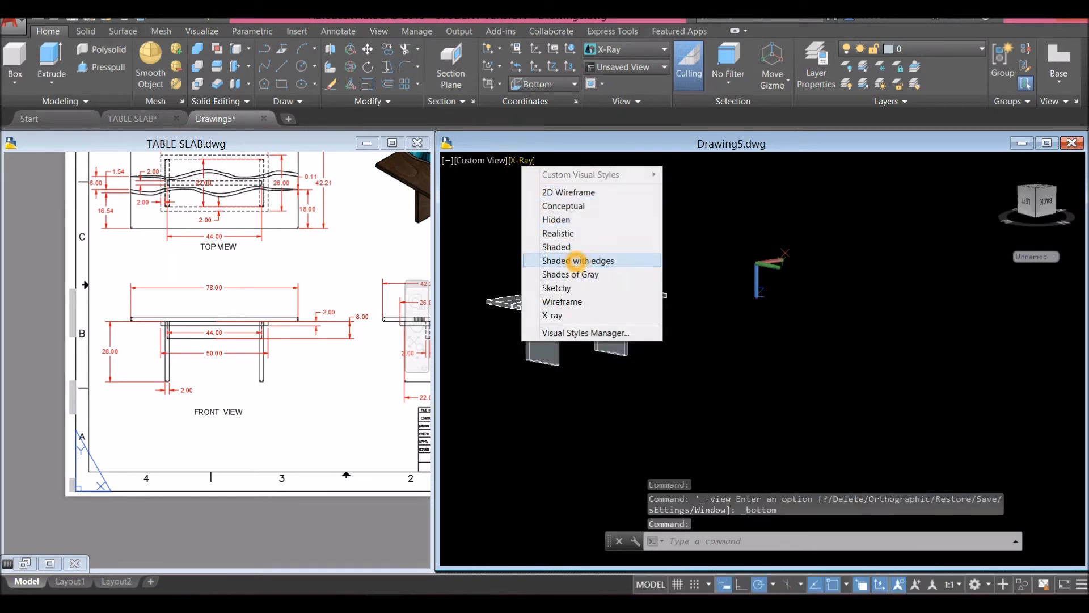
pyautogui.click(576, 260)
pyautogui.moveTo(561, 260)
pyautogui.keyDown('shift'); pyautogui.mouseDown(button='middle')
pyautogui.moveTo(676, 311)
pyautogui.moveTo(675, 346)
pyautogui.mouseUp(button='middle'); pyautogui.keyUp('shift')
pyautogui.click(546, 164)
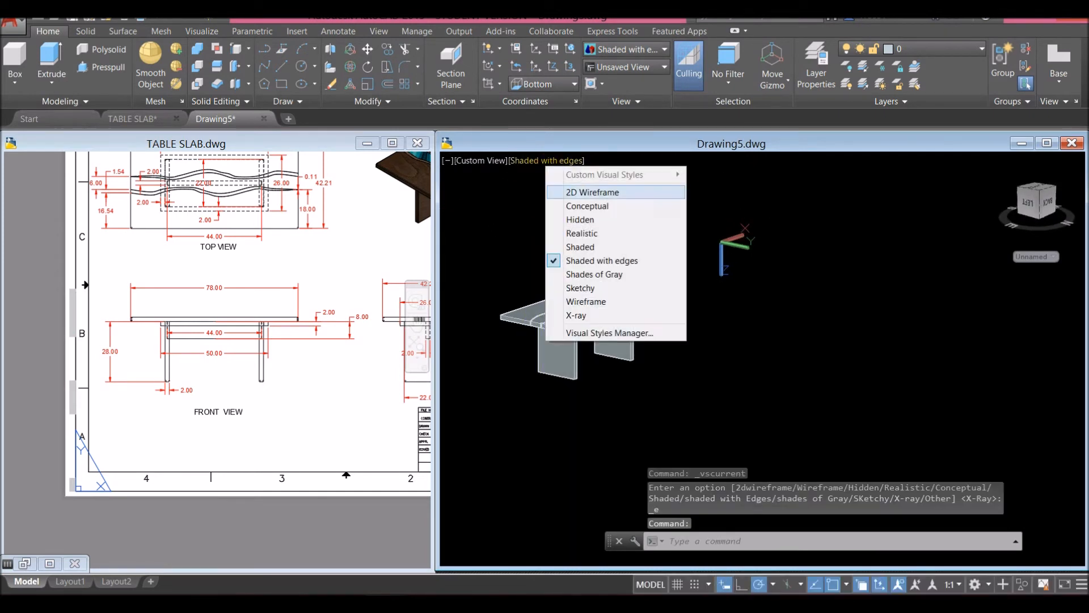
pyautogui.click(536, 211)
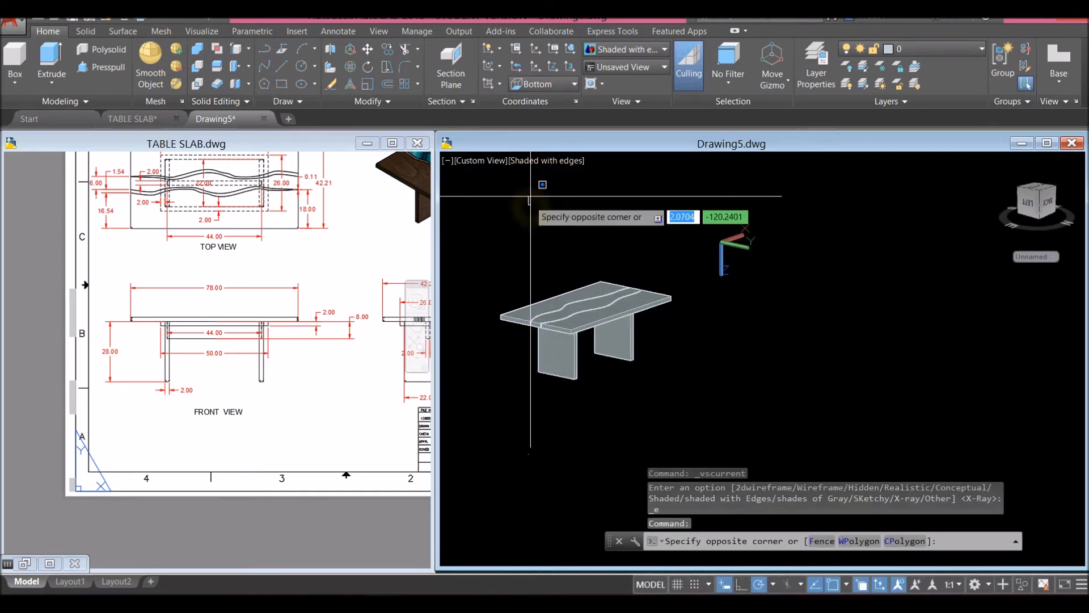
# Set the viewport's visual style to Realistic.
pyautogui.click(550, 162)
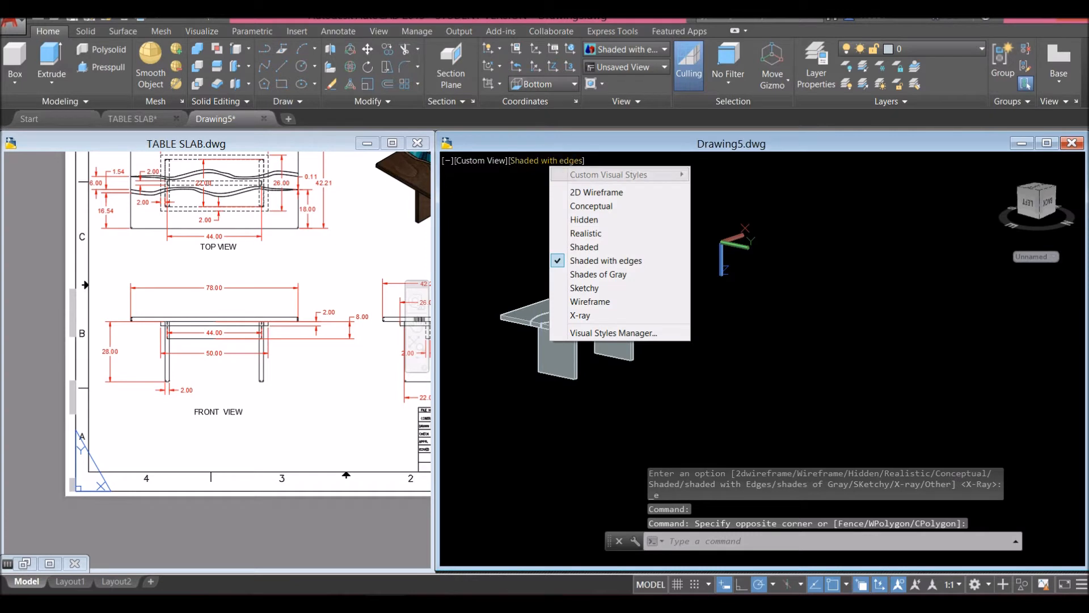
pyautogui.click(587, 234)
pyautogui.keyDown('shift'); pyautogui.moveTo(473, 212); pyautogui.dragTo(443, 203, button='middle'); pyautogui.keyUp('shift')
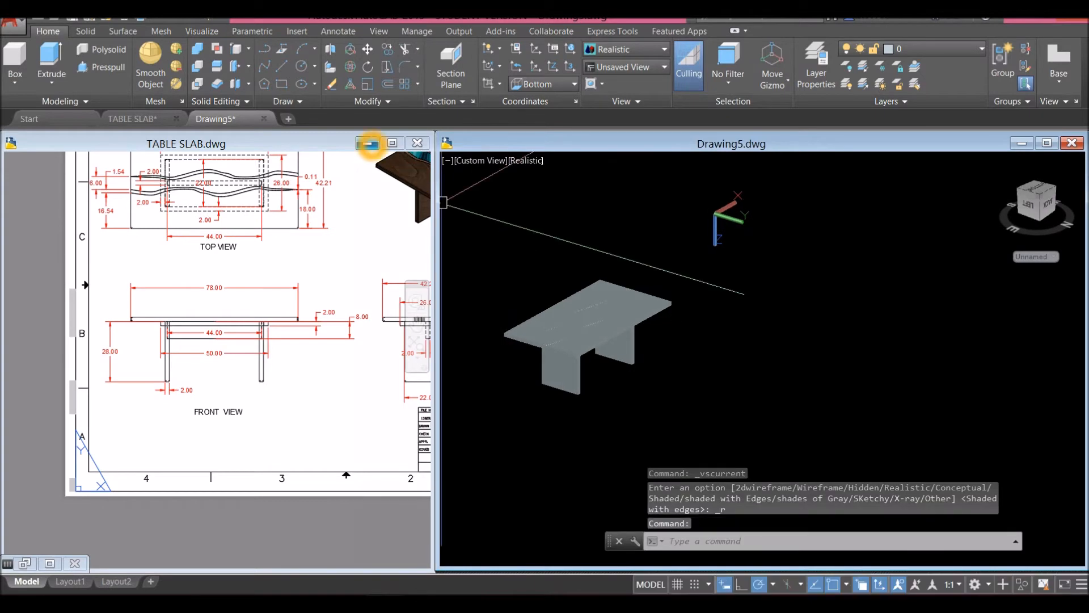
# Minimize the TABLE SLAB reference drawing and maximize the Drawing5 model window.
pyautogui.click(370, 144)
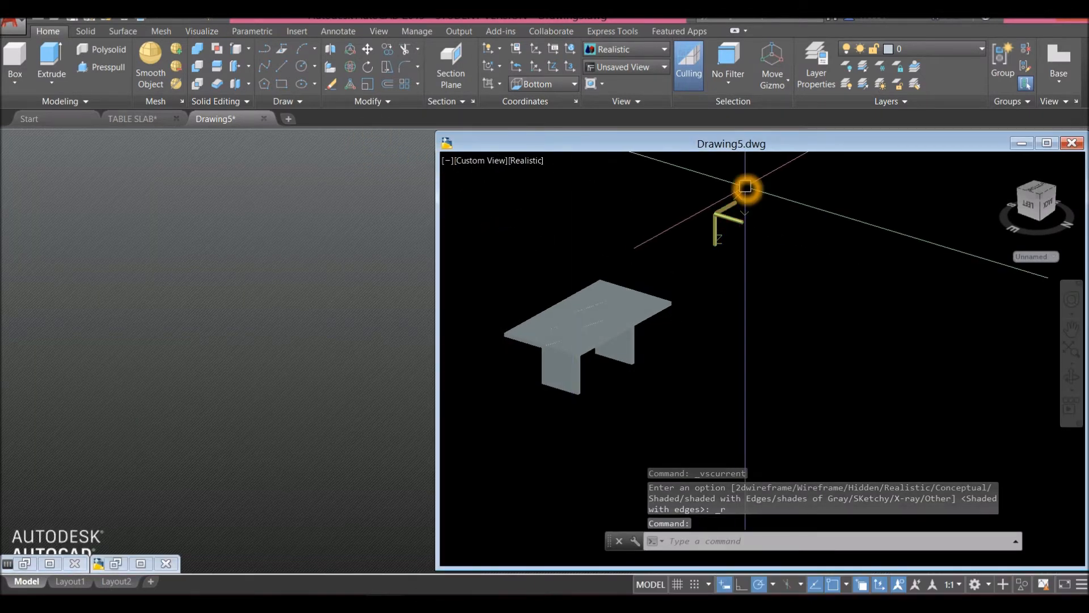
pyautogui.click(1046, 143)
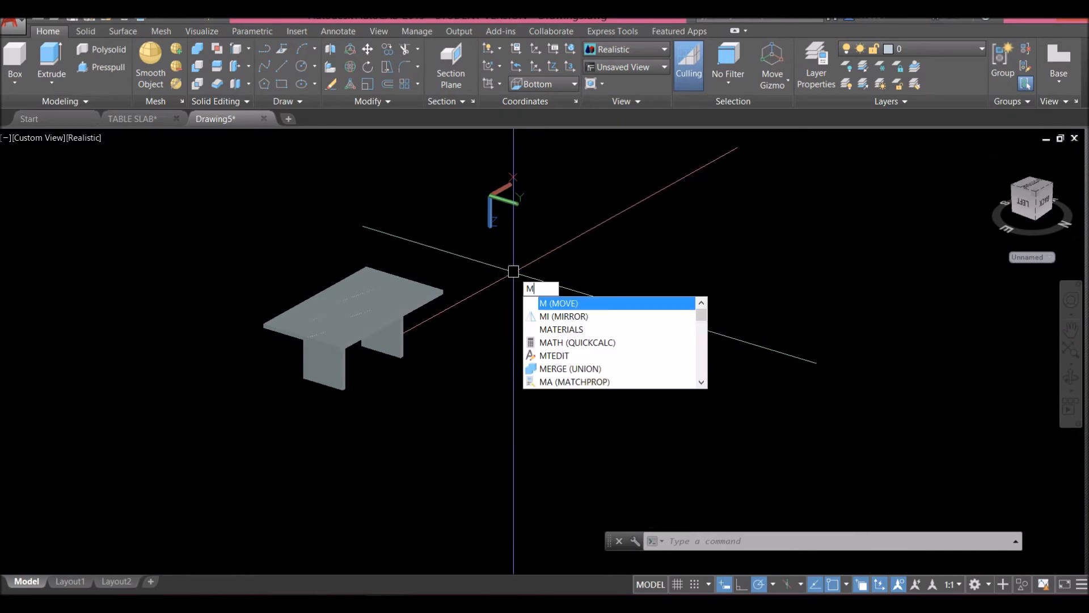
# Open the Materials Browser and add Birch - Natural Polished from the Autodesk Library's Wood category to the document.
pyautogui.click(593, 330)
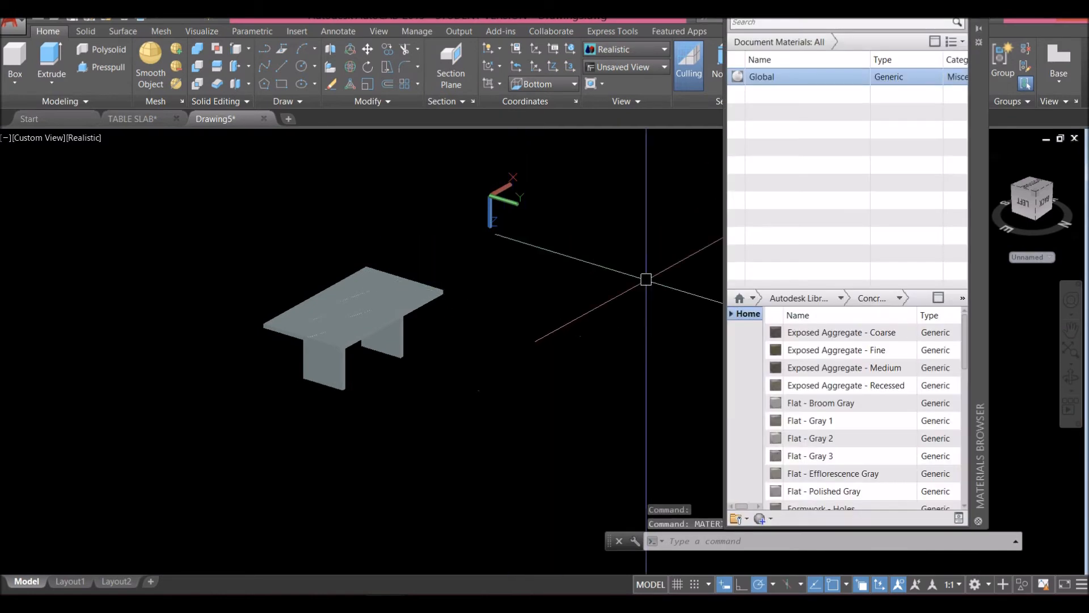
pyautogui.click(842, 298)
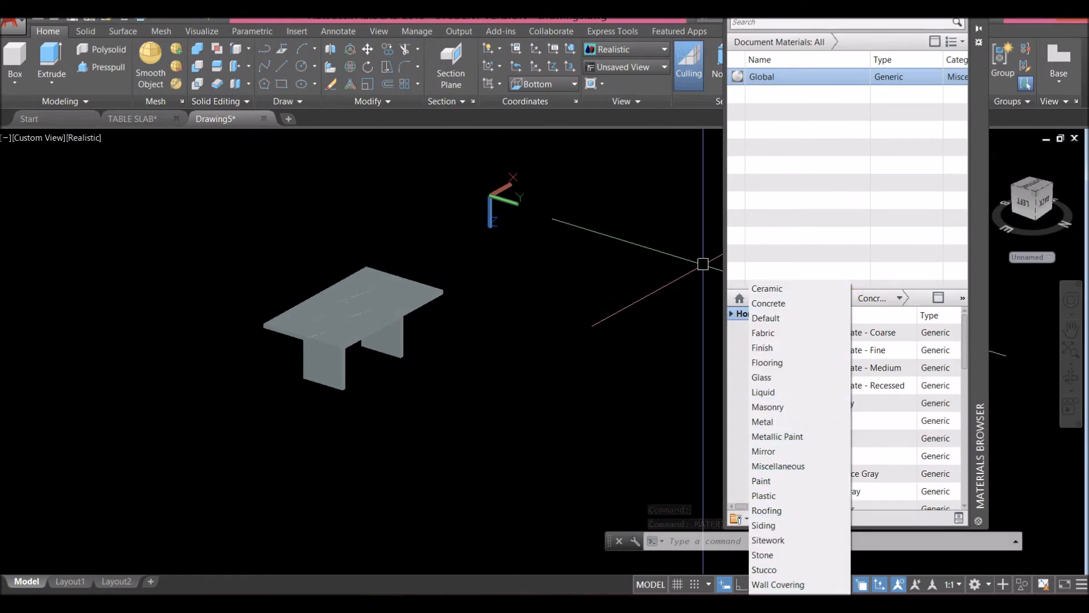
pyautogui.click(775, 596)
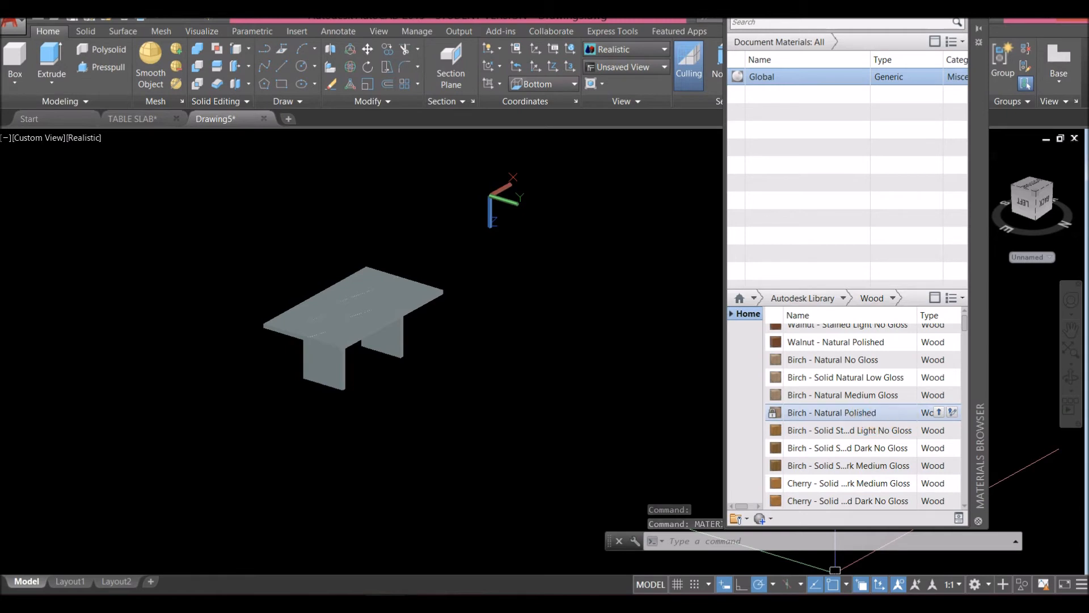
pyautogui.click(939, 412)
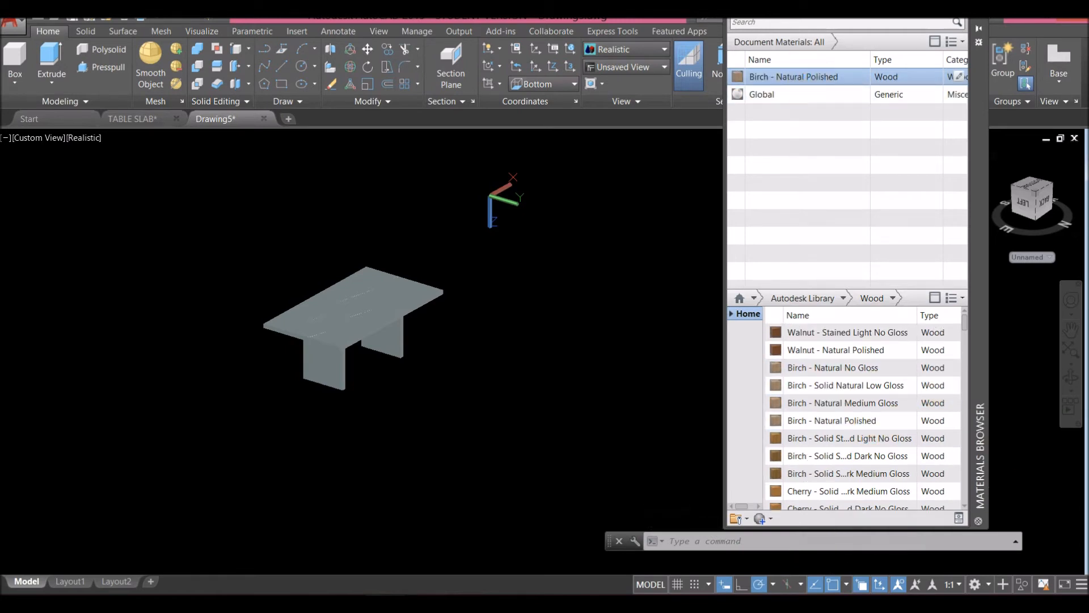
# Duplicate the document's Birch - Natural Polished material twice, keeping the default names of the copies.
pyautogui.rightClick(804, 76)
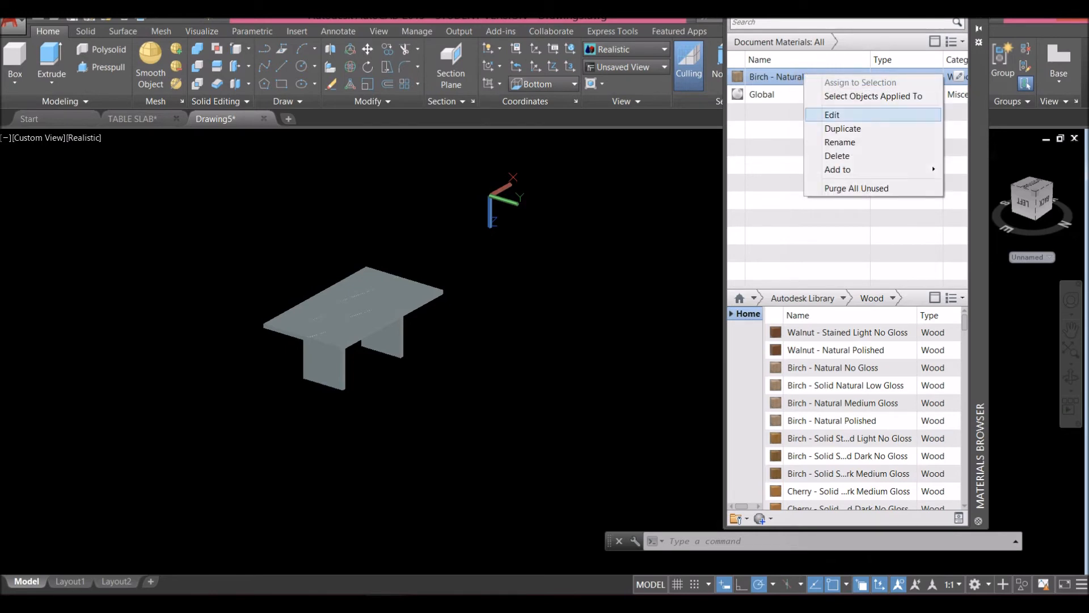
pyautogui.click(843, 129)
pyautogui.click(831, 94)
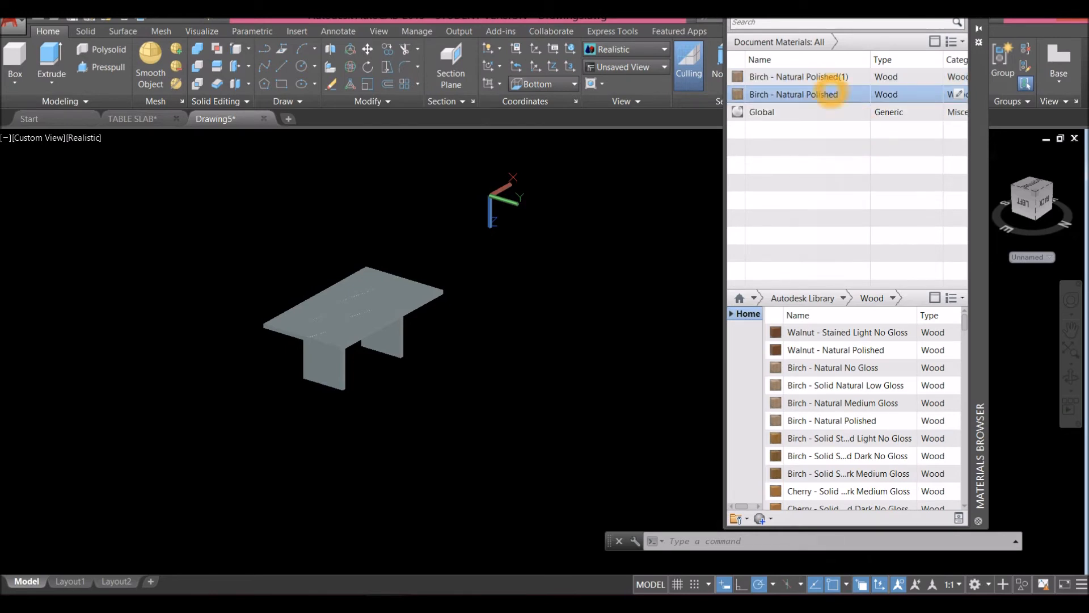
pyautogui.rightClick(831, 94)
pyautogui.click(863, 146)
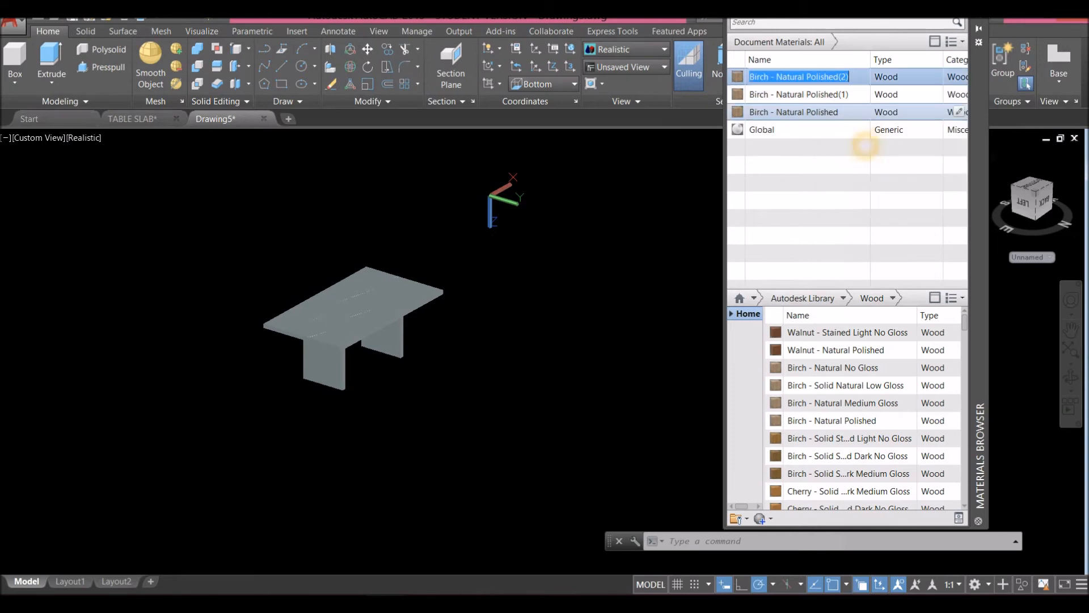
pyautogui.press('Return')
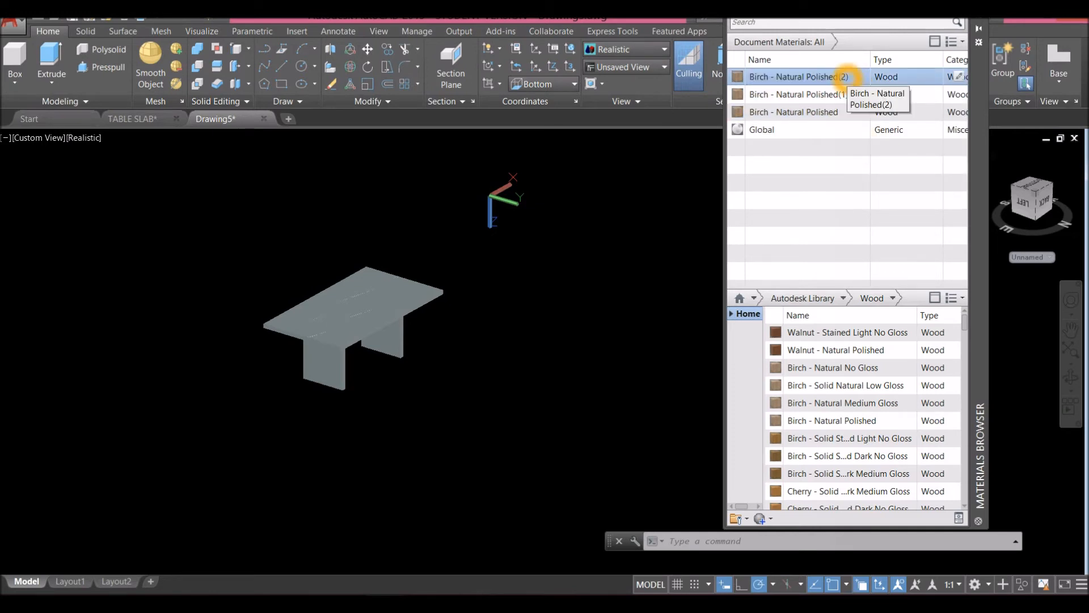
# Rename the Birch - Natural Polished(2) material as "tabletop right".
pyautogui.rightClick(842, 77)
pyautogui.click(876, 146)
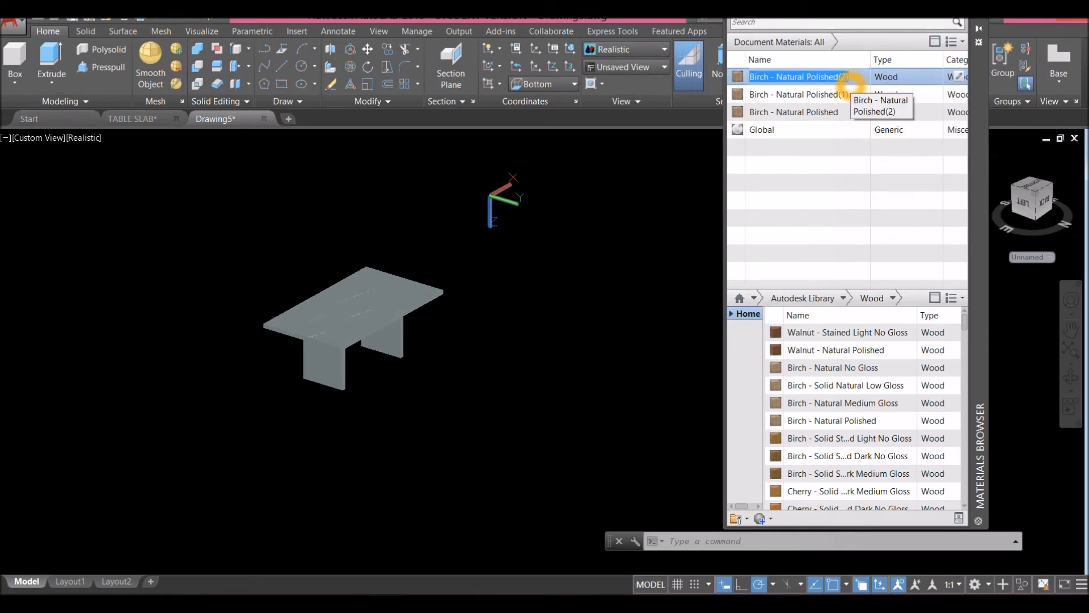
pyautogui.write('t')
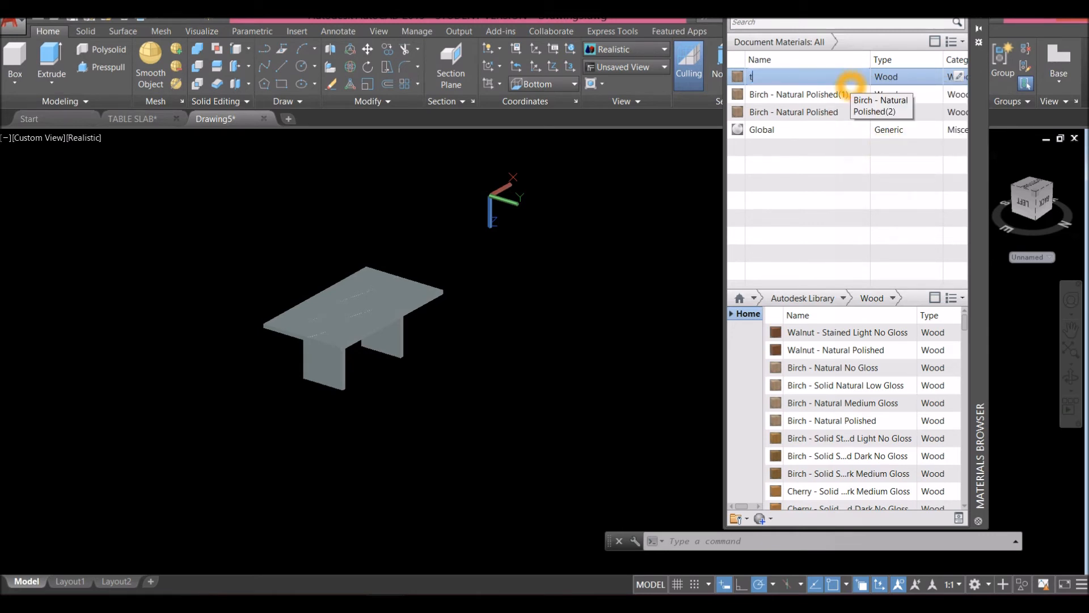
pyautogui.write('abl')
pyautogui.click(849, 87)
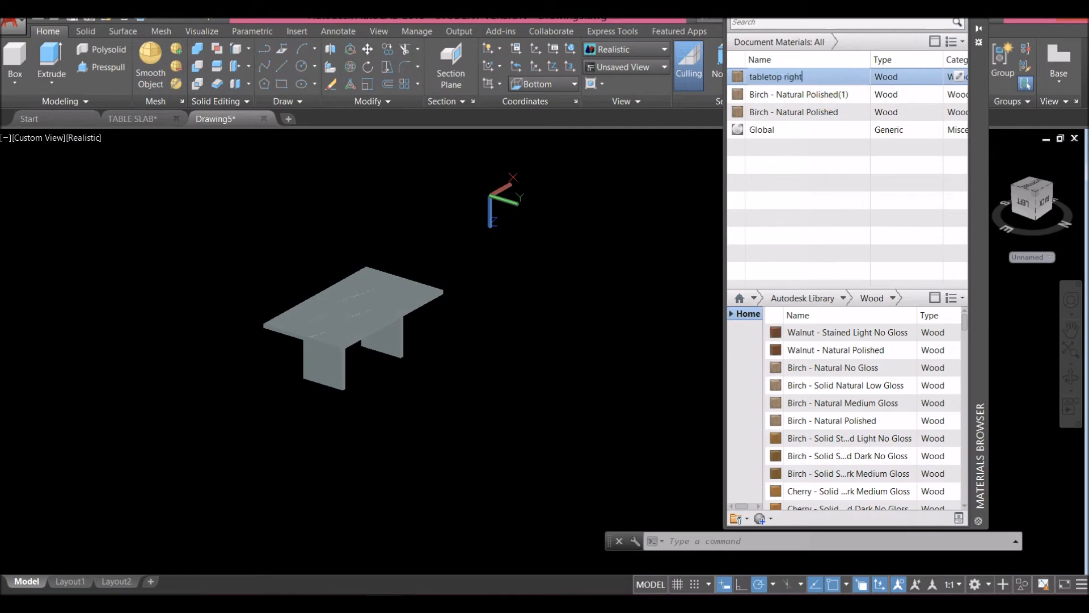
# Rename the Birch - Natural Polished(1) material as "tabletop left".
pyautogui.click(805, 94)
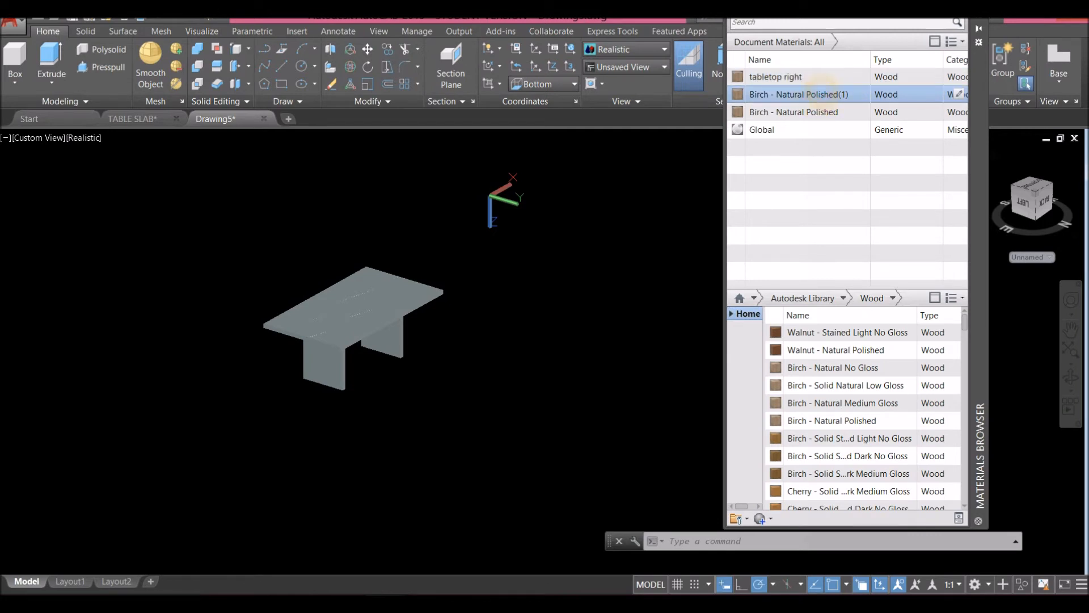
pyautogui.rightClick(835, 94)
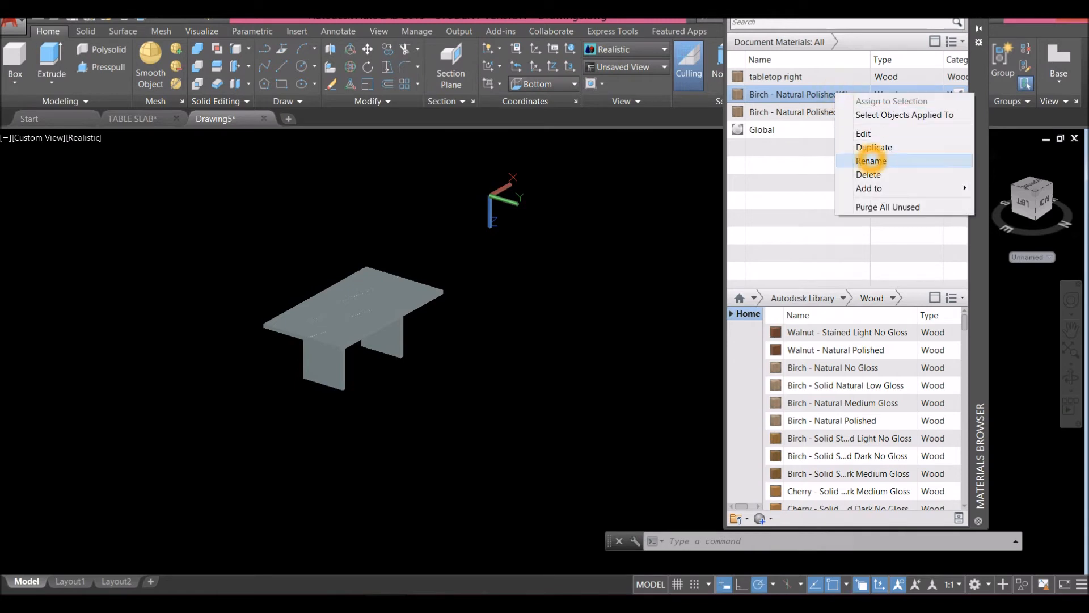
pyautogui.click(871, 160)
pyautogui.write('tablet')
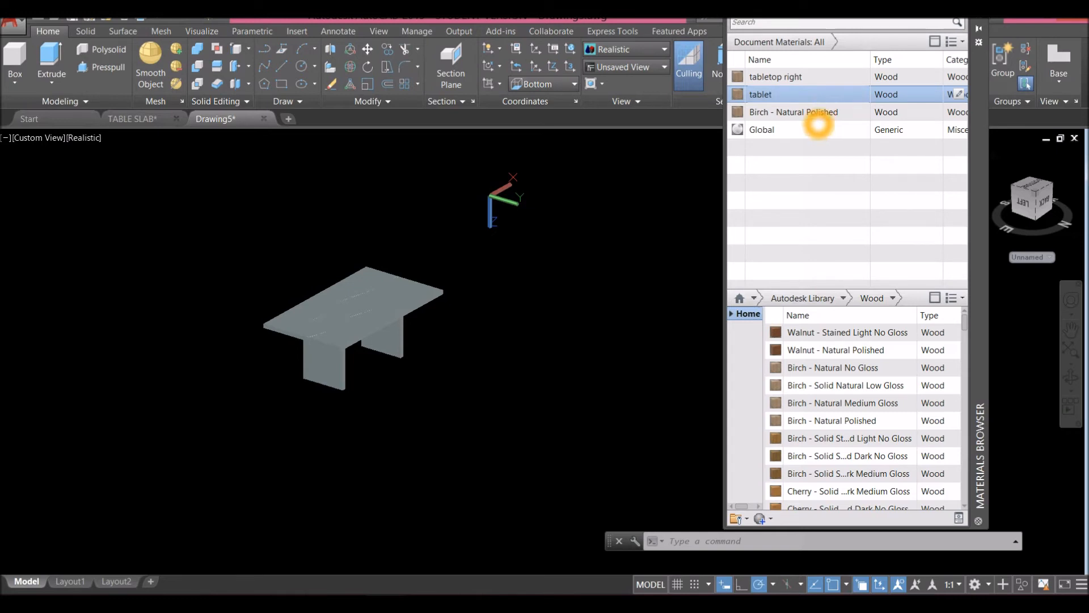
pyautogui.write('op left')
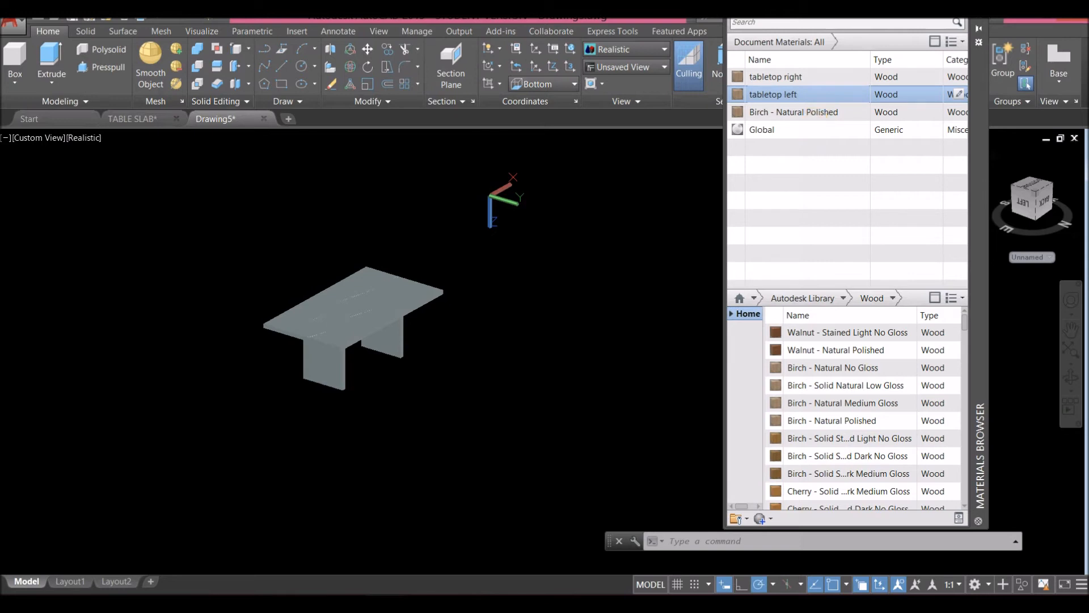
# Rename the original Birch - Natural Polished document material as "edge".
pyautogui.click(789, 112)
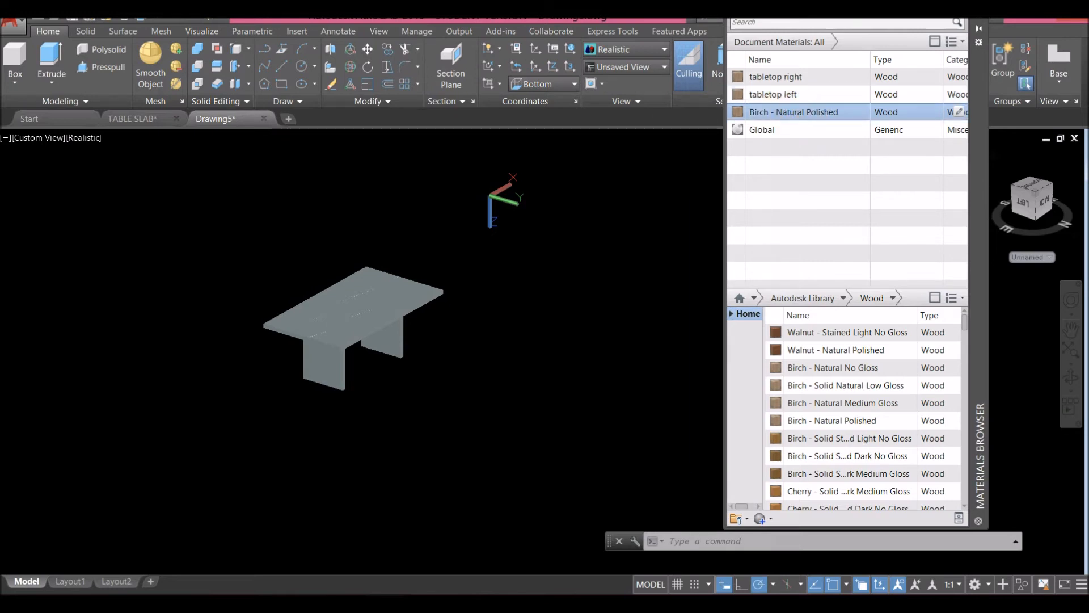
pyautogui.rightClick(791, 112)
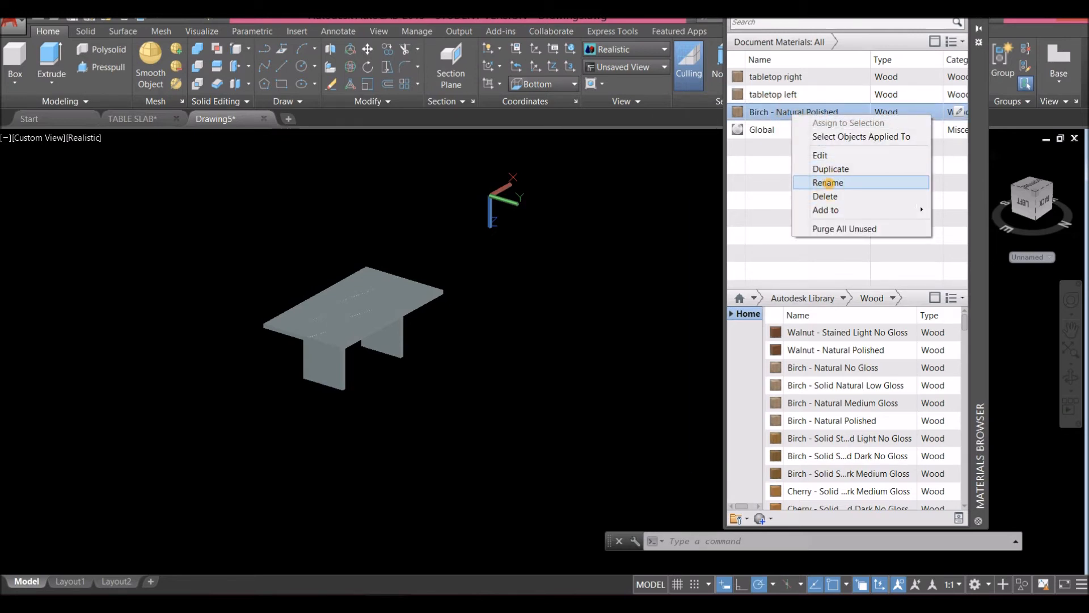
pyautogui.click(827, 180)
pyautogui.write('edg')
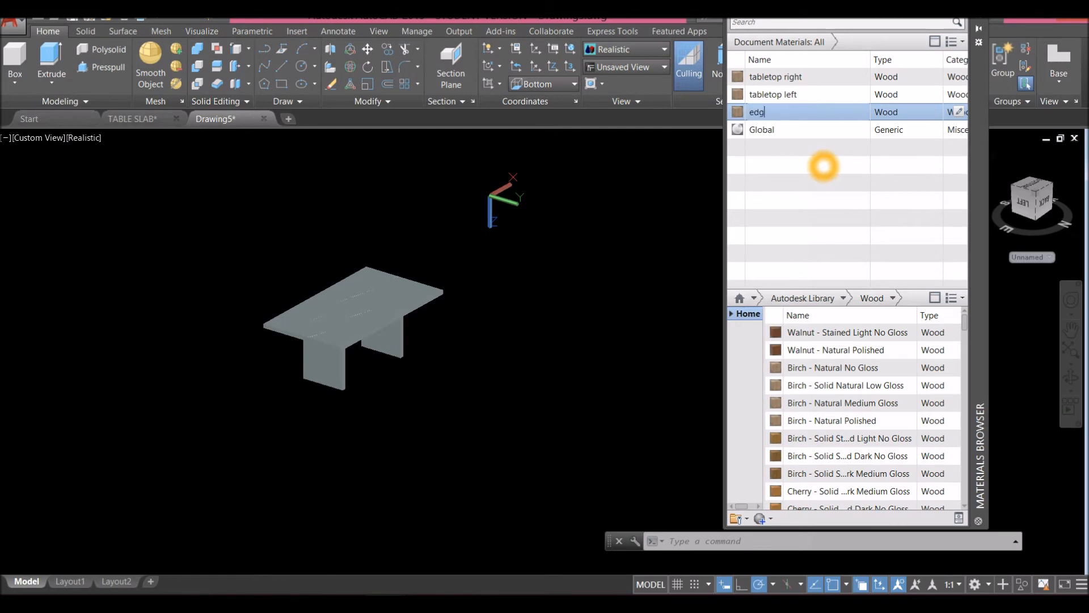
pyautogui.write('e')
pyautogui.click(659, 226)
# Assign the tabletop right material to the slab half nearest the viewer and tabletop left to the opposite half.
pyautogui.moveTo(657, 206)
pyautogui.mouseDown(button='middle')
pyautogui.moveTo(636, 210)
pyautogui.moveTo(640, 237)
pyautogui.mouseUp(button='middle')
pyautogui.scroll(4, 407, 326)
pyautogui.click(429, 339)
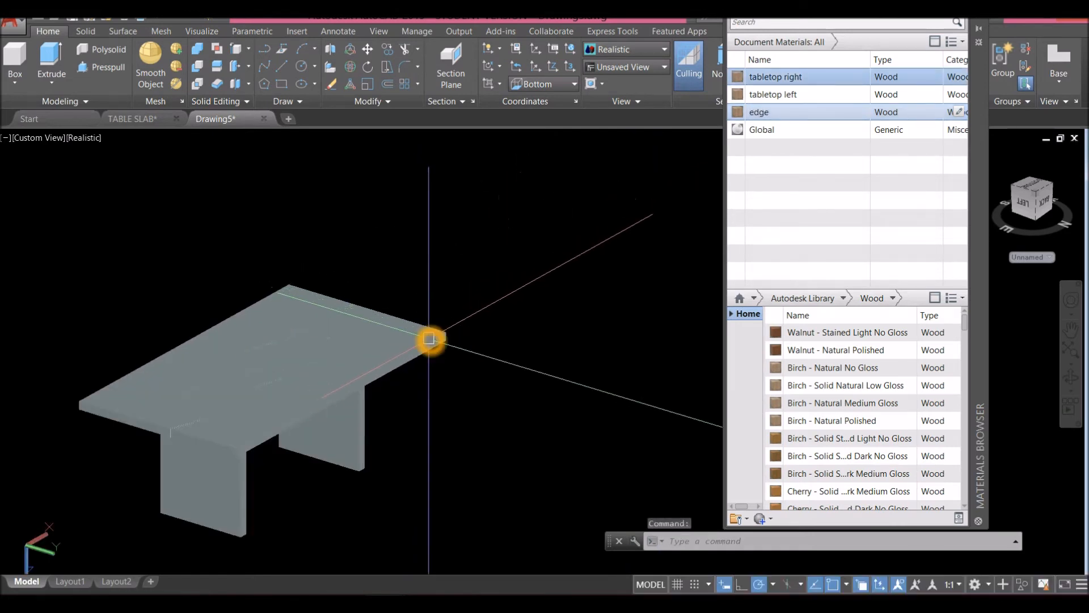
pyautogui.click(767, 100)
pyautogui.click(816, 77)
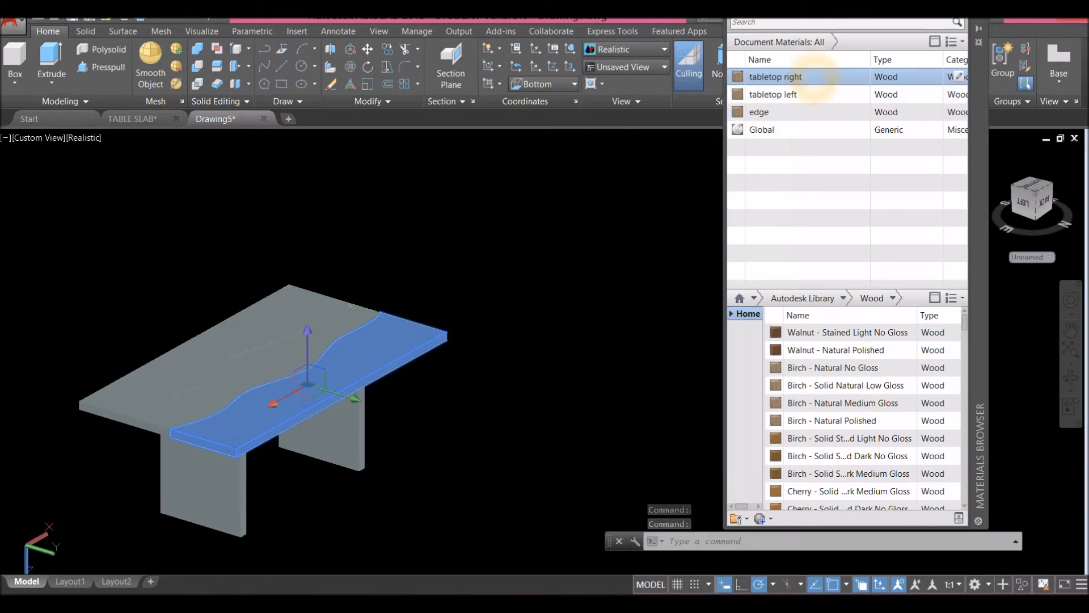
pyautogui.click(814, 77)
pyautogui.click(311, 290)
pyautogui.click(773, 95)
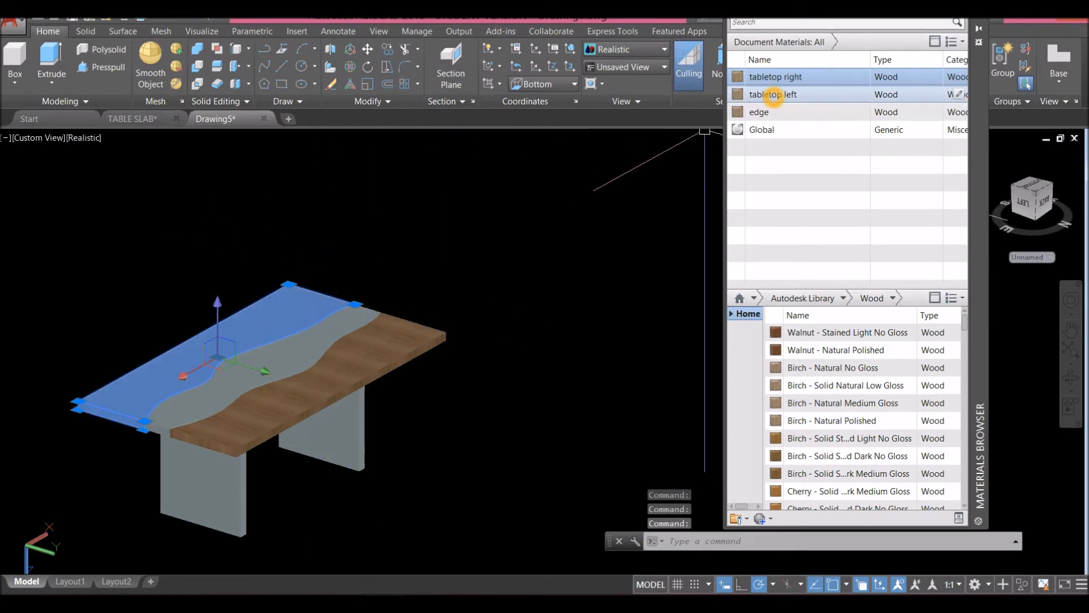
# Assign the edge material to the two thin wavy strips bordering the river section, and clear the selection.
pyautogui.scroll(10, 340, 306)
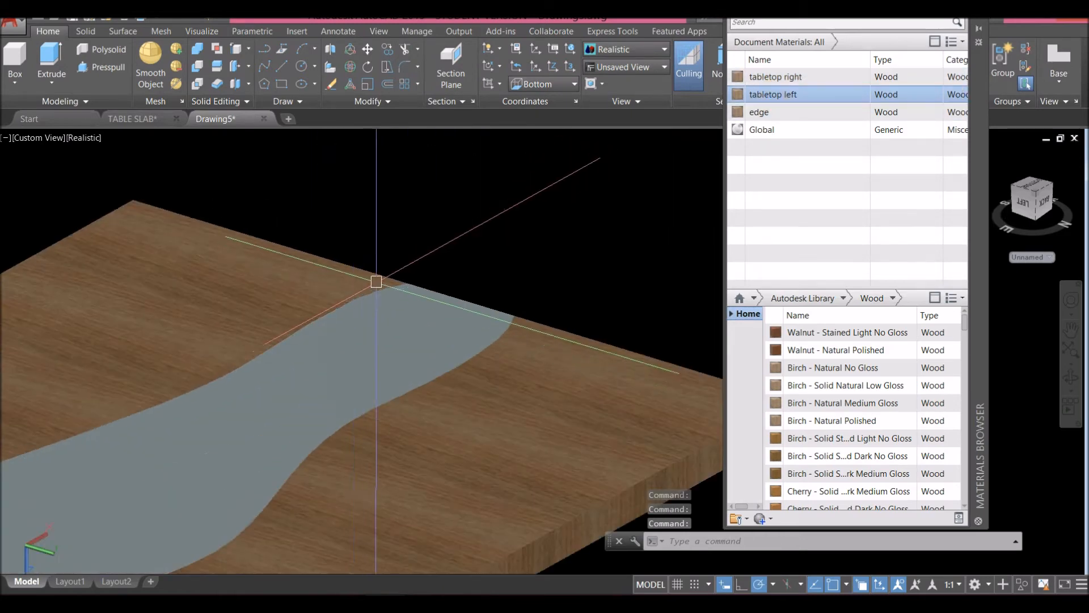
pyautogui.click(452, 307)
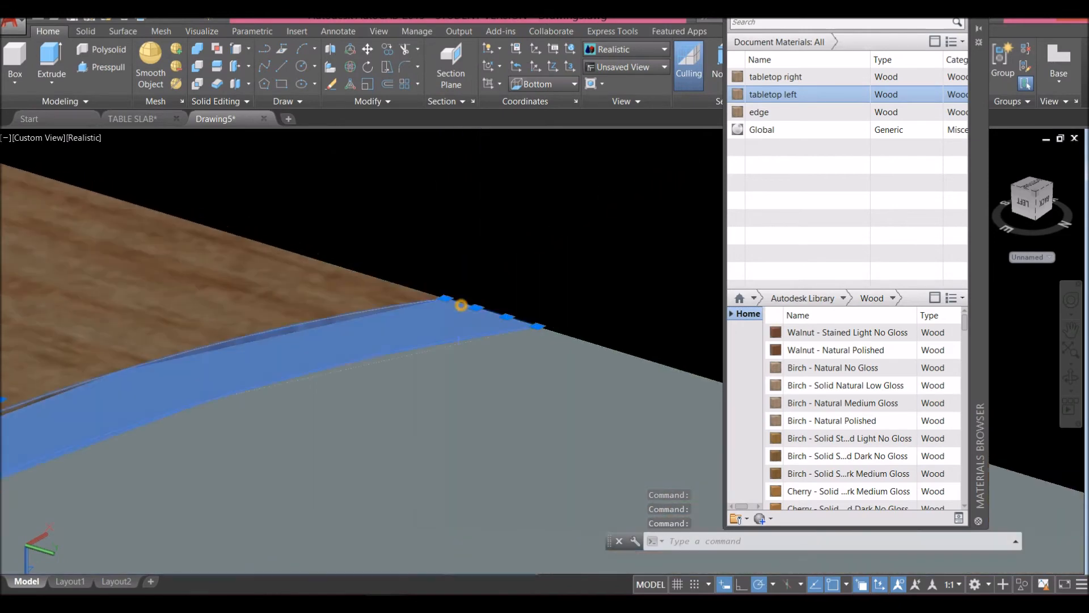
pyautogui.keyDown('shift'); pyautogui.moveTo(462, 274); pyautogui.dragTo(433, 260, button='middle'); pyautogui.keyUp('shift')
pyautogui.scroll(6, 566, 284)
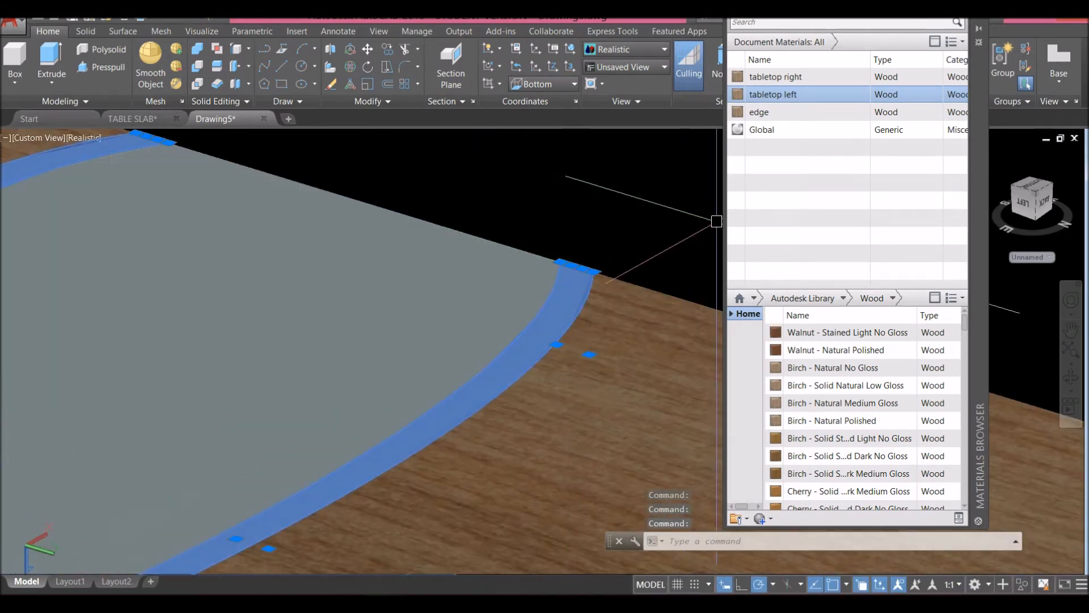
pyautogui.click(789, 113)
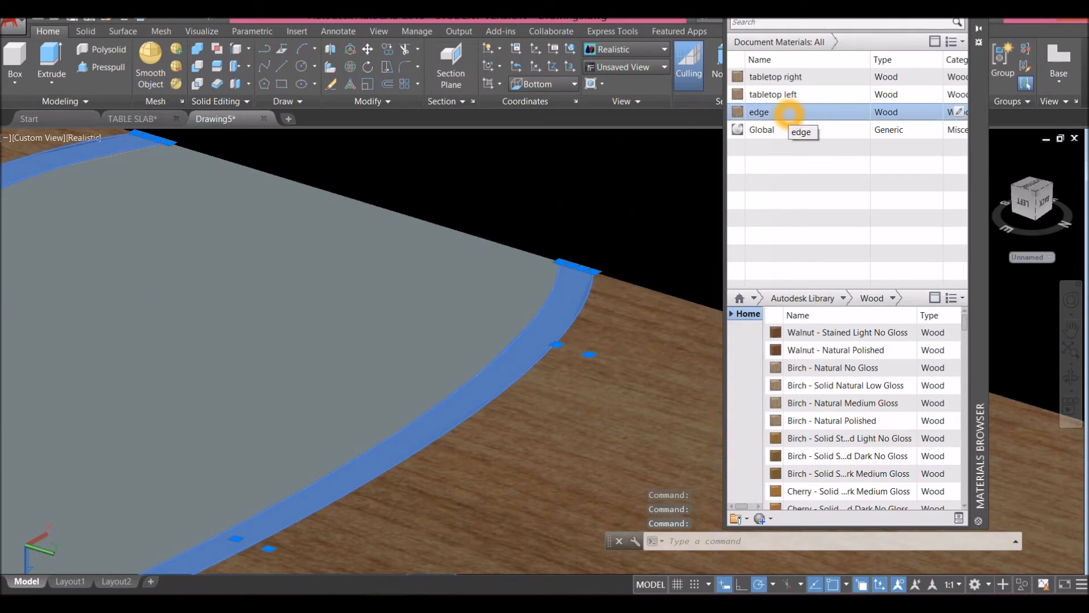
pyautogui.scroll(-6, 591, 152)
pyautogui.moveTo(590, 153); pyautogui.dragTo(559, 158, button='middle')
pyautogui.scroll(-5, 560, 159)
pyautogui.scroll(6, 535, 161)
pyautogui.click(535, 161)
pyautogui.press('Escape')
# Duplicate the Global material in the document's material list.
pyautogui.click(771, 132)
pyautogui.rightClick(771, 133)
pyautogui.click(808, 183)
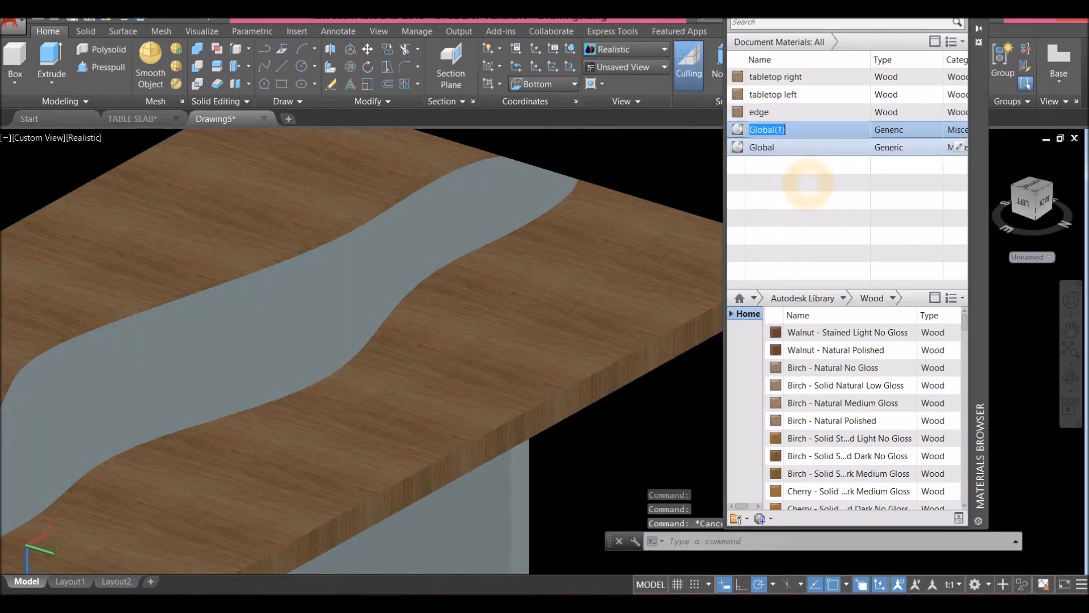
pyautogui.click(806, 135)
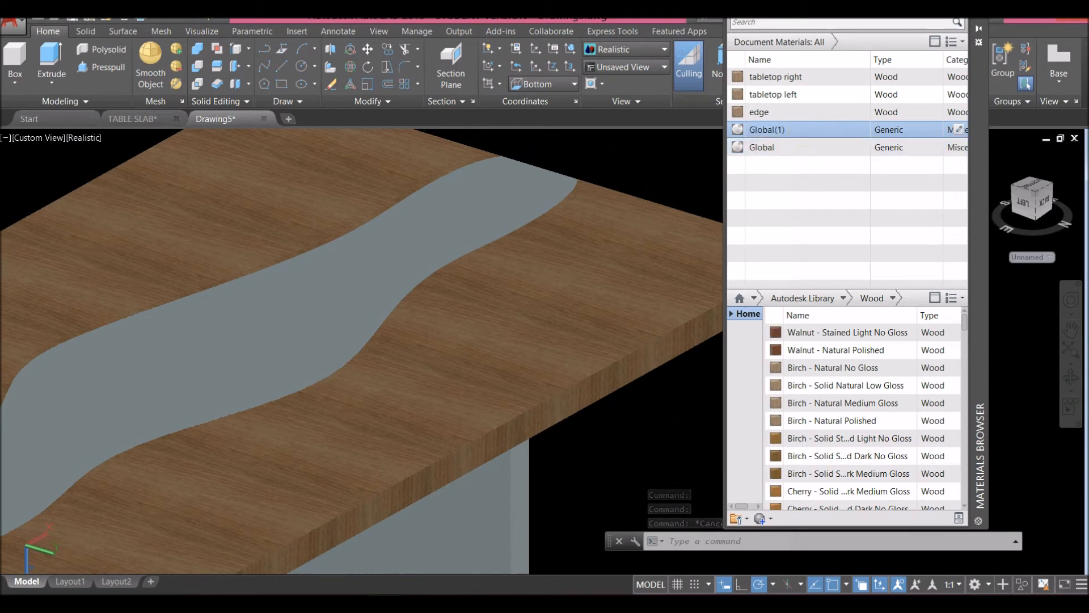
# Rename the duplicated Global(1) document material as "resin".
pyautogui.rightClick(805, 131)
pyautogui.click(806, 195)
pyautogui.write('resi')
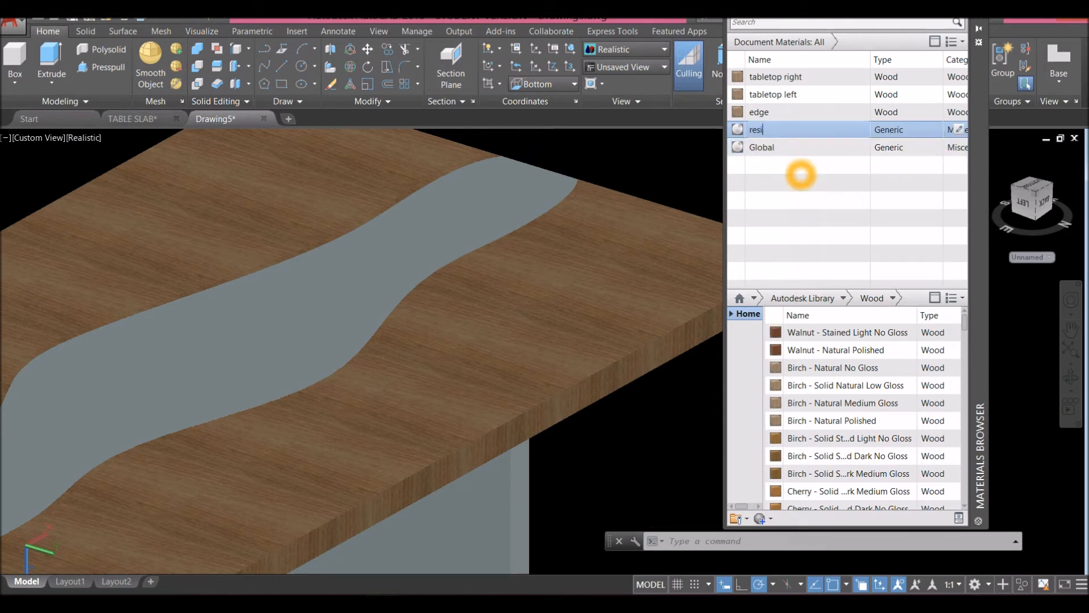
pyautogui.write('n')
pyautogui.press('Return')
# Replace the tabletop right material's image with the wood grain JPG file from the Desktop.
pyautogui.scroll(-3, 661, 151)
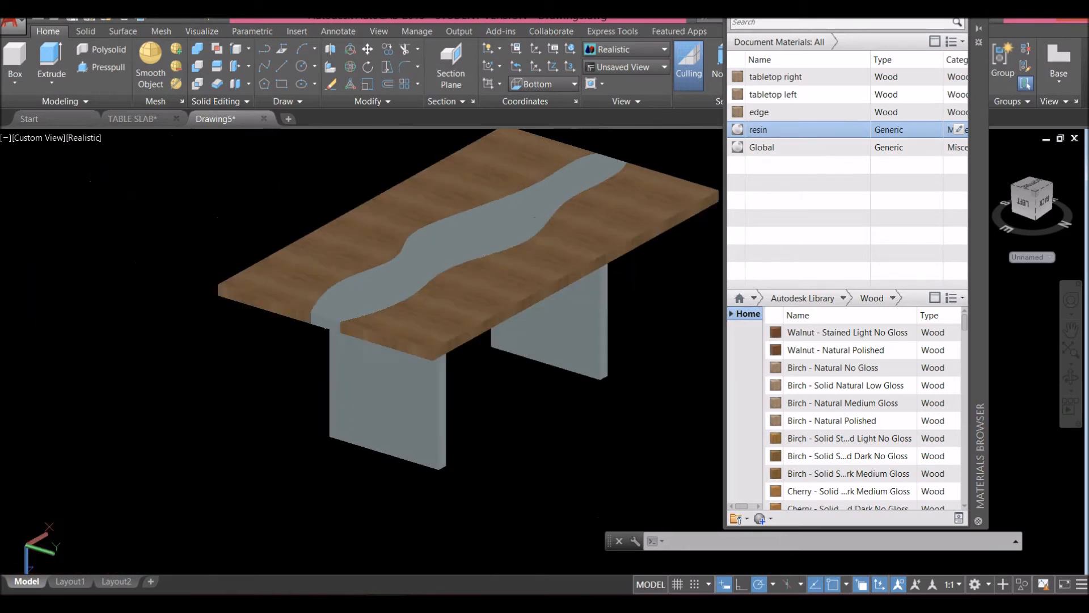
pyautogui.moveTo(651, 157); pyautogui.dragTo(562, 192, button='middle')
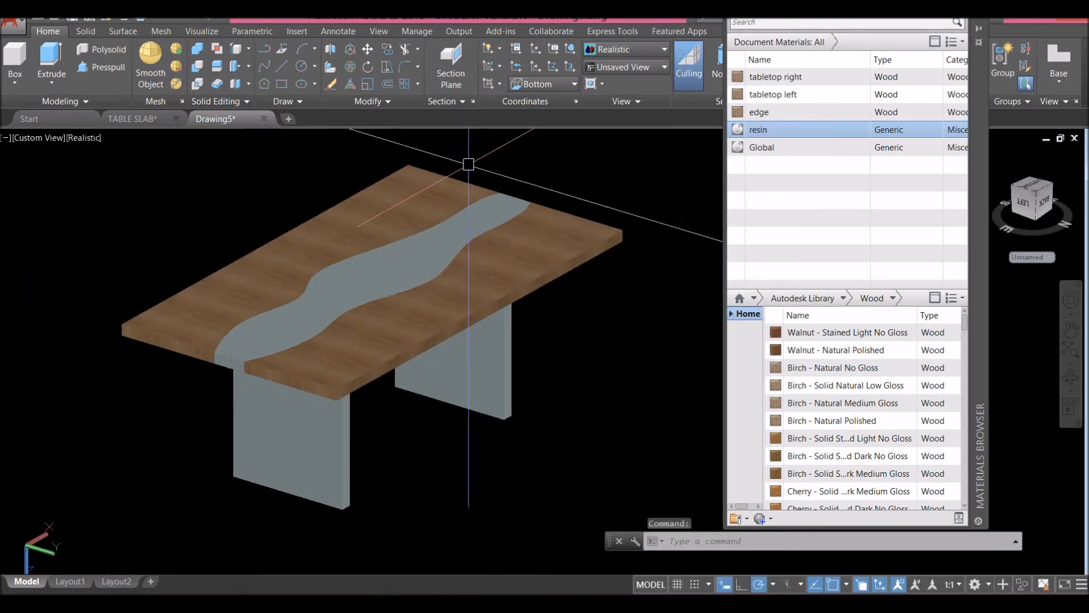
pyautogui.click(460, 179)
pyautogui.click(804, 76)
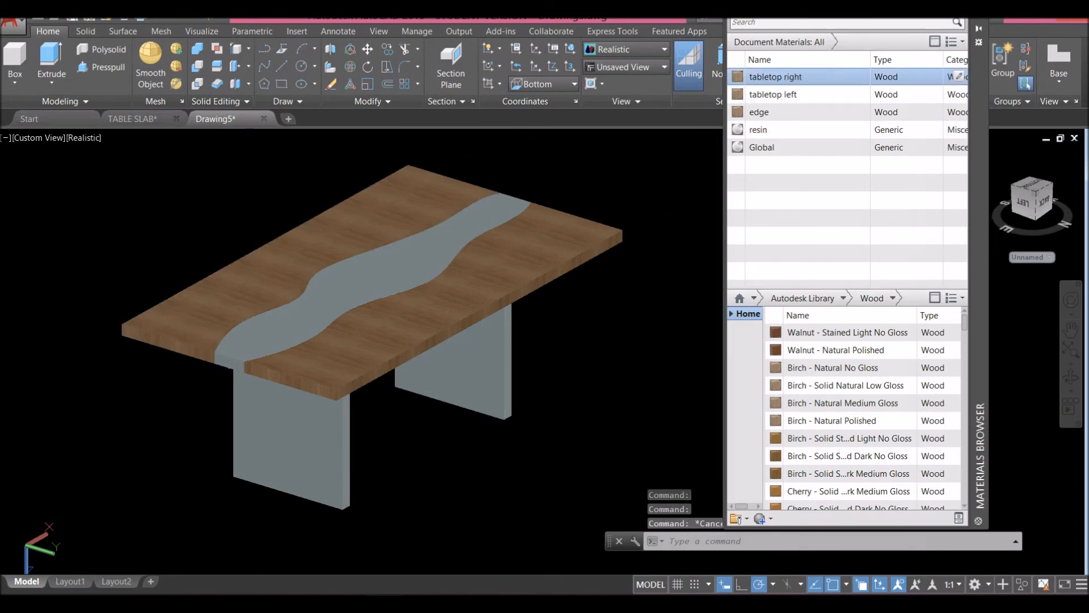
pyautogui.click(957, 76)
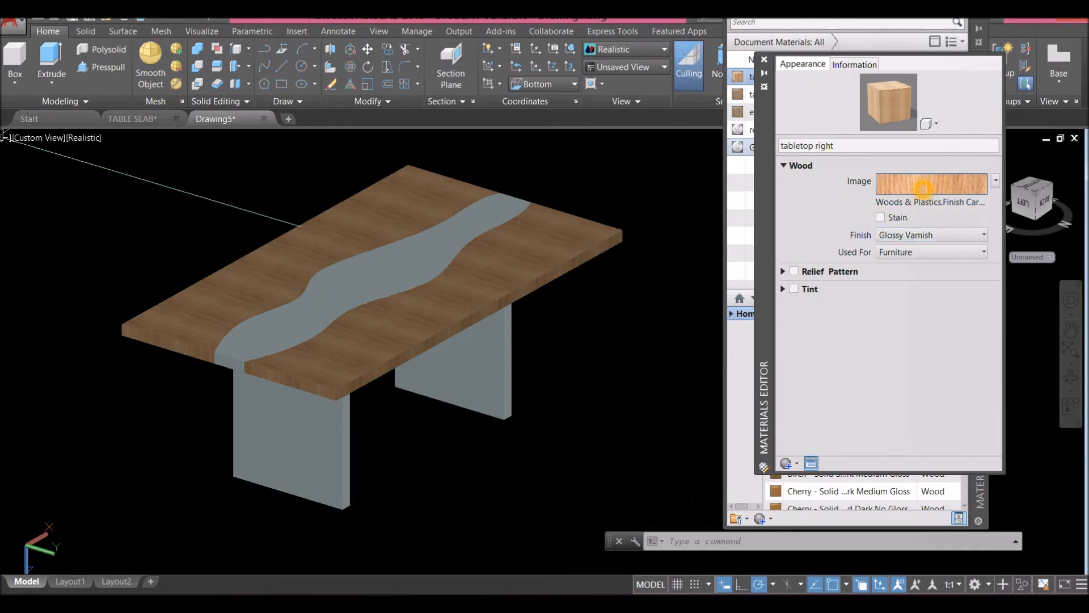
pyautogui.click(923, 189)
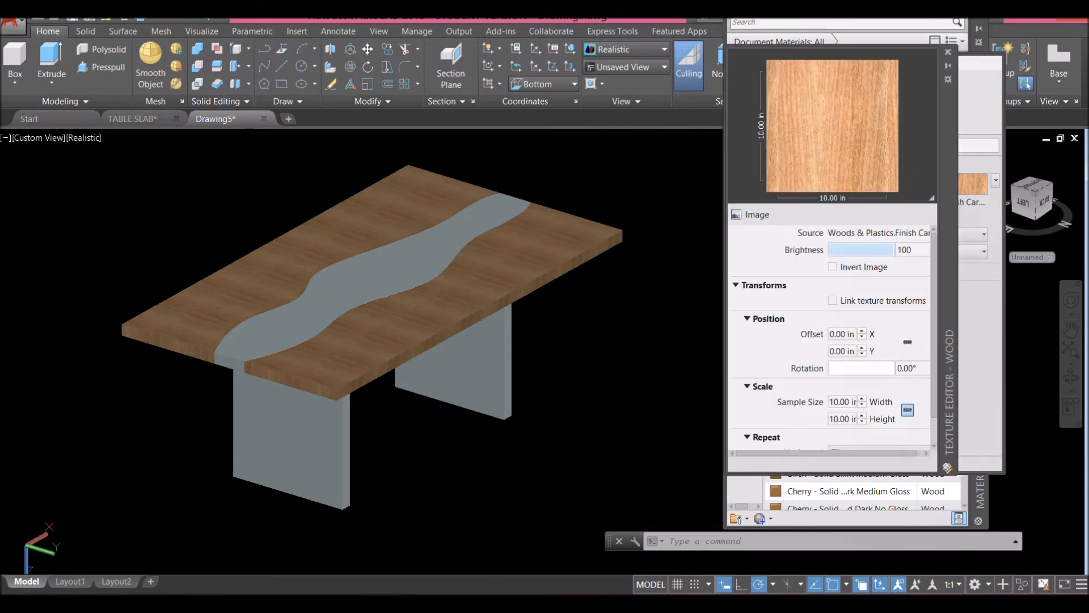
pyautogui.click(845, 236)
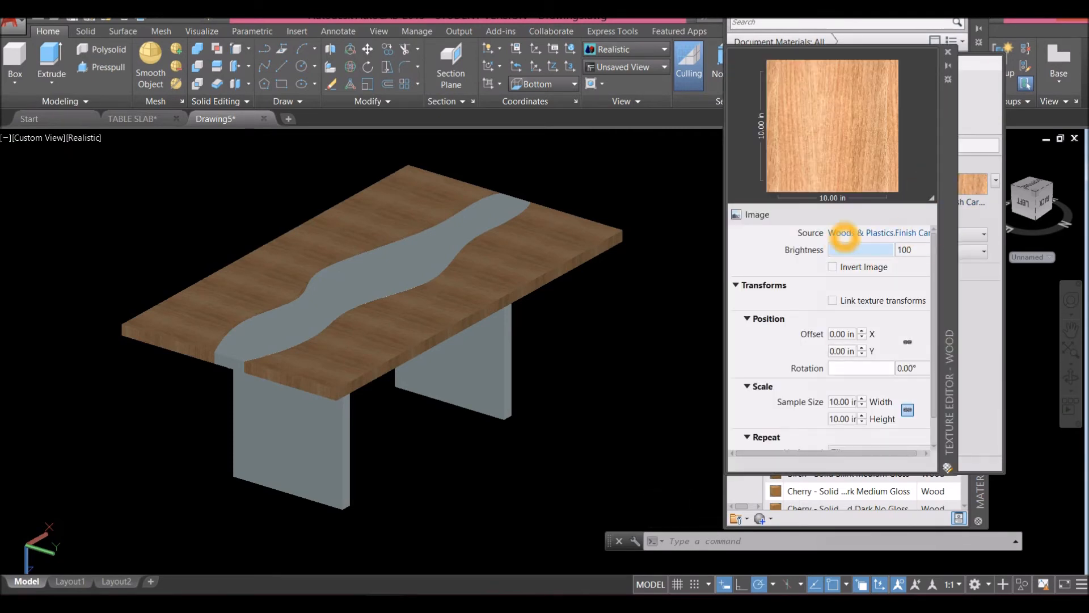
pyautogui.click(851, 234)
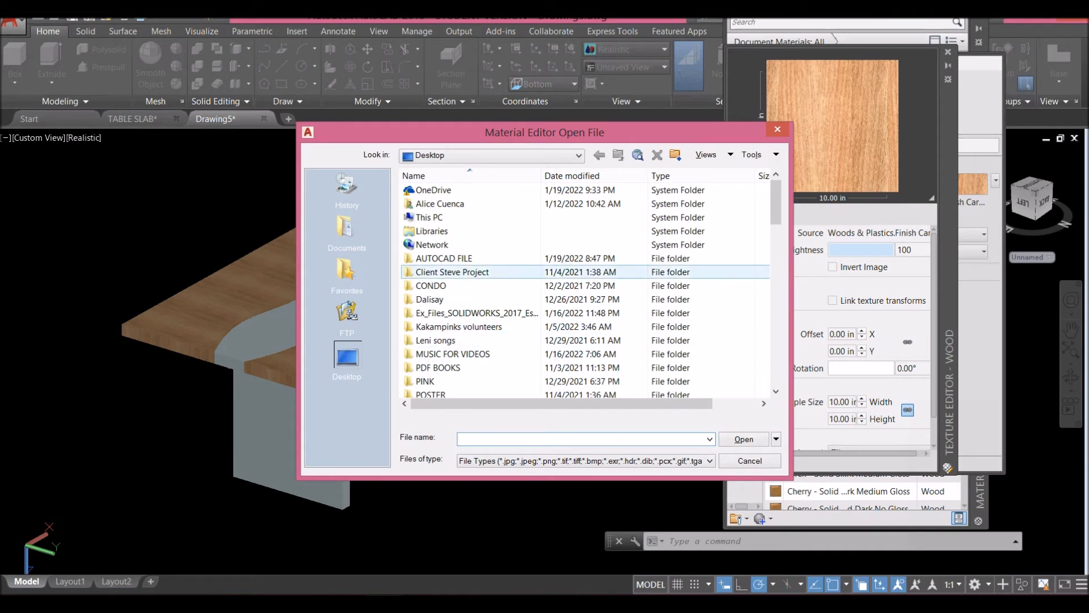
pyautogui.moveTo(778, 199); pyautogui.dragTo(782, 363)
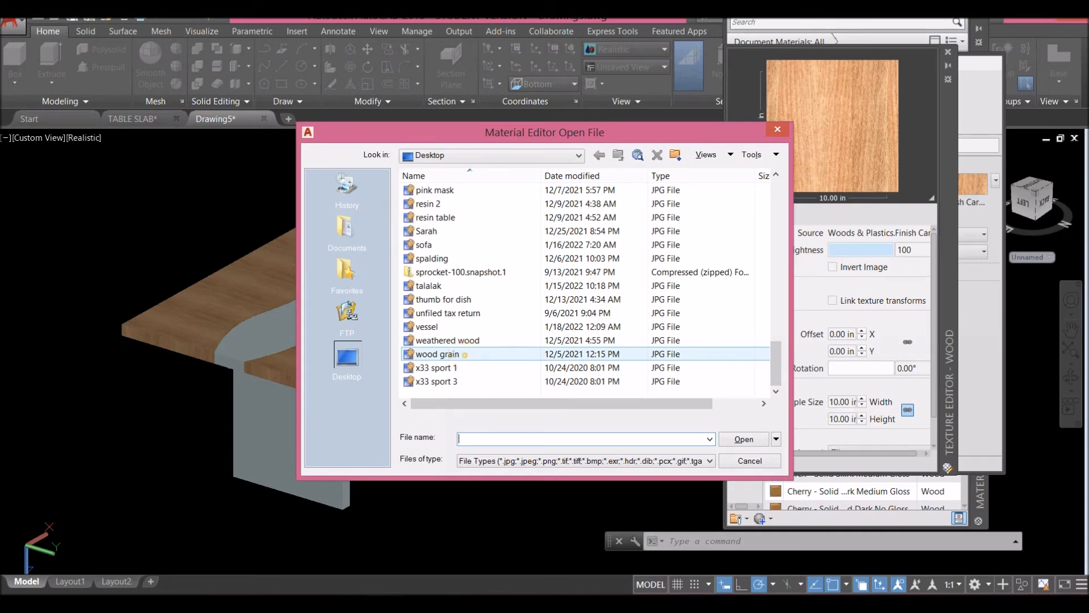
pyautogui.click(468, 354)
pyautogui.click(733, 438)
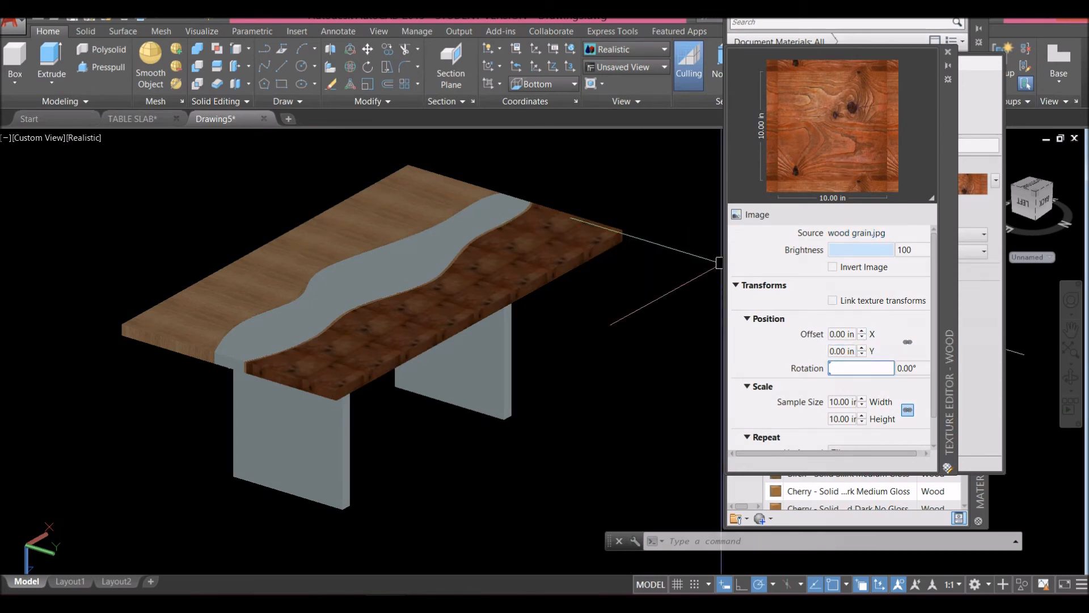
# Set the tabletop right texture's sample size to 80 in and its brightness to 93, and close the texture settings.
pyautogui.doubleClick(836, 402)
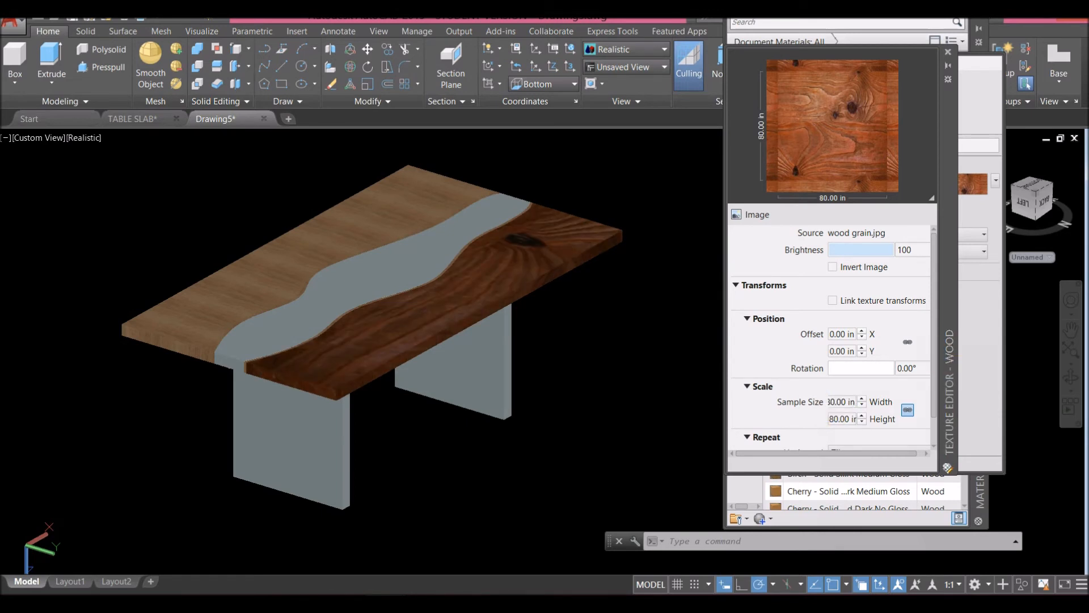
pyautogui.moveTo(832, 368); pyautogui.dragTo(829, 374)
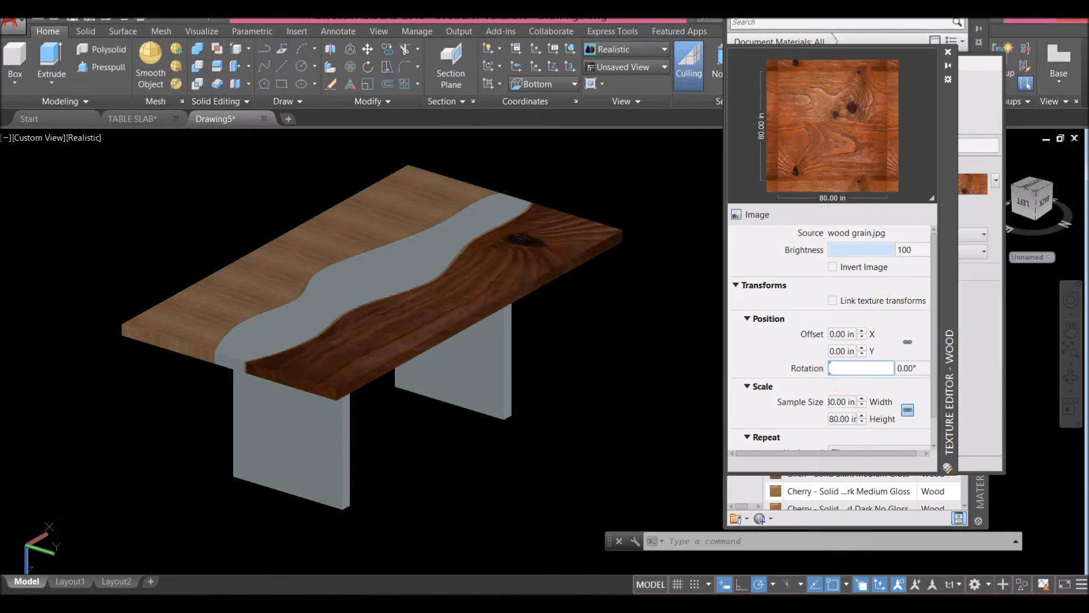
pyautogui.moveTo(889, 252); pyautogui.dragTo(888, 250)
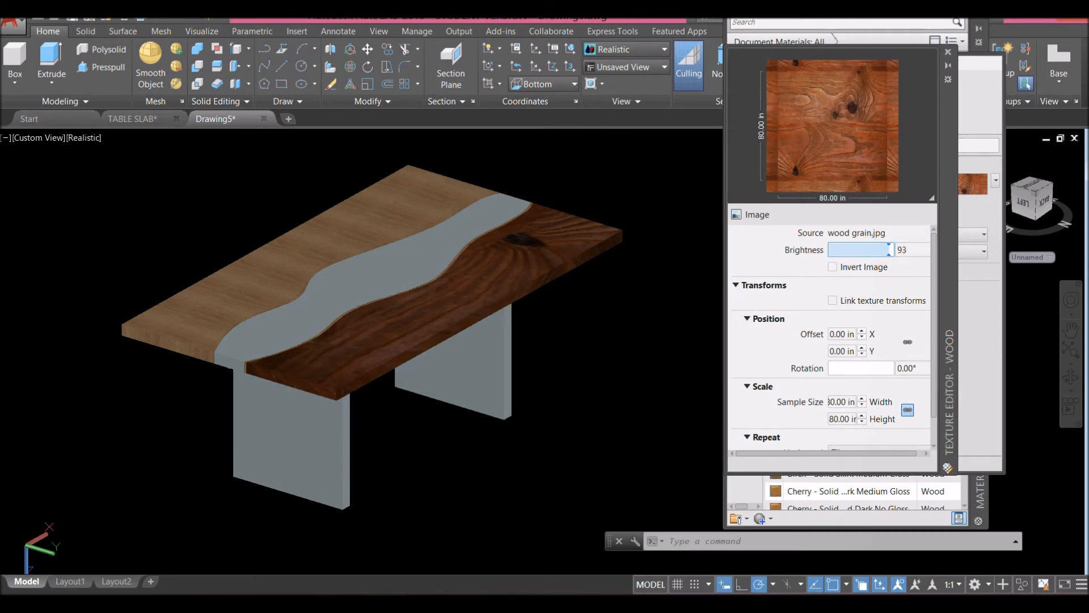
pyautogui.click(948, 52)
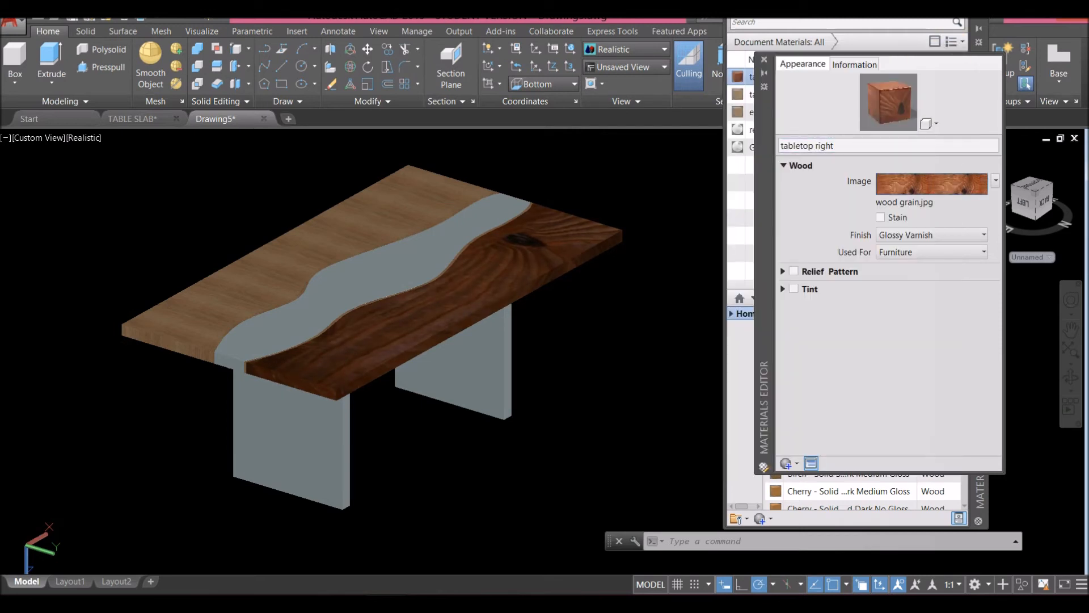
# Try the Unfinished finish on the tabletop right material and return it to Glossy Varnish.
pyautogui.click(947, 250)
pyautogui.click(947, 250)
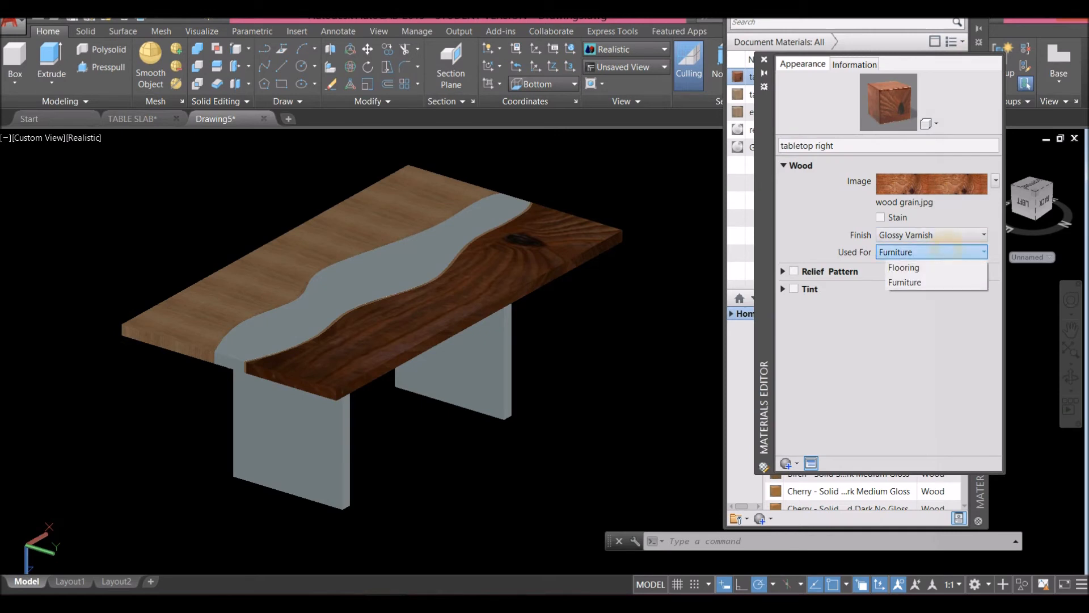
pyautogui.click(951, 234)
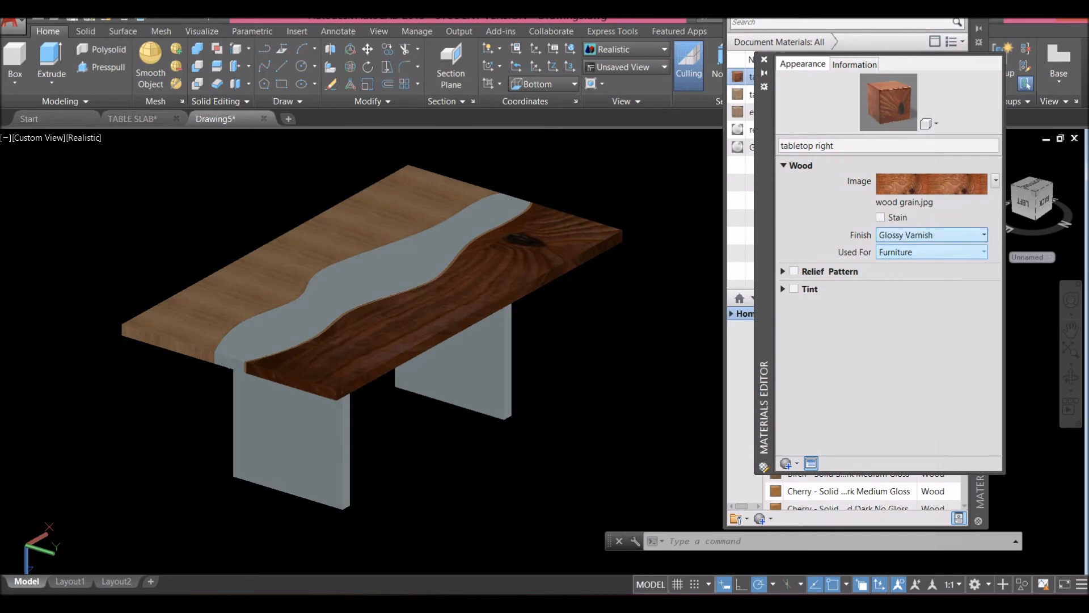
pyautogui.click(984, 235)
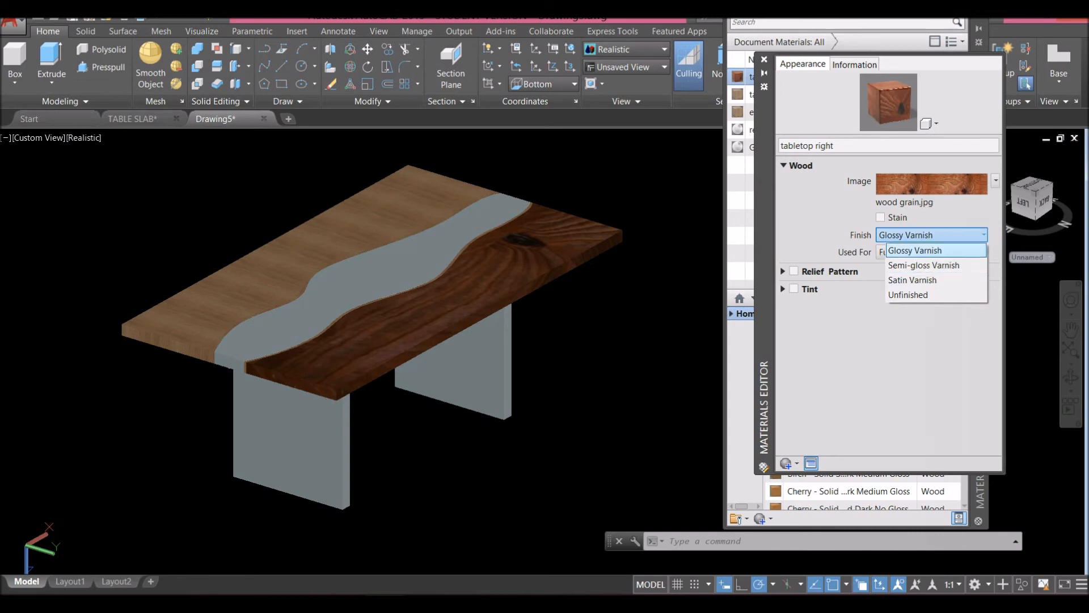
pyautogui.click(913, 294)
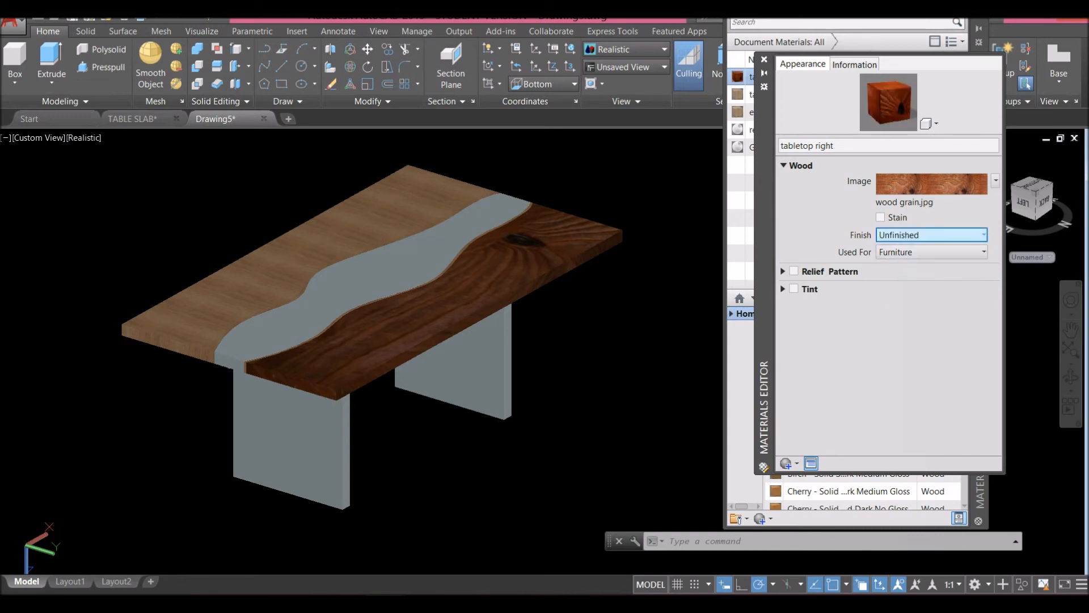
pyautogui.click(971, 234)
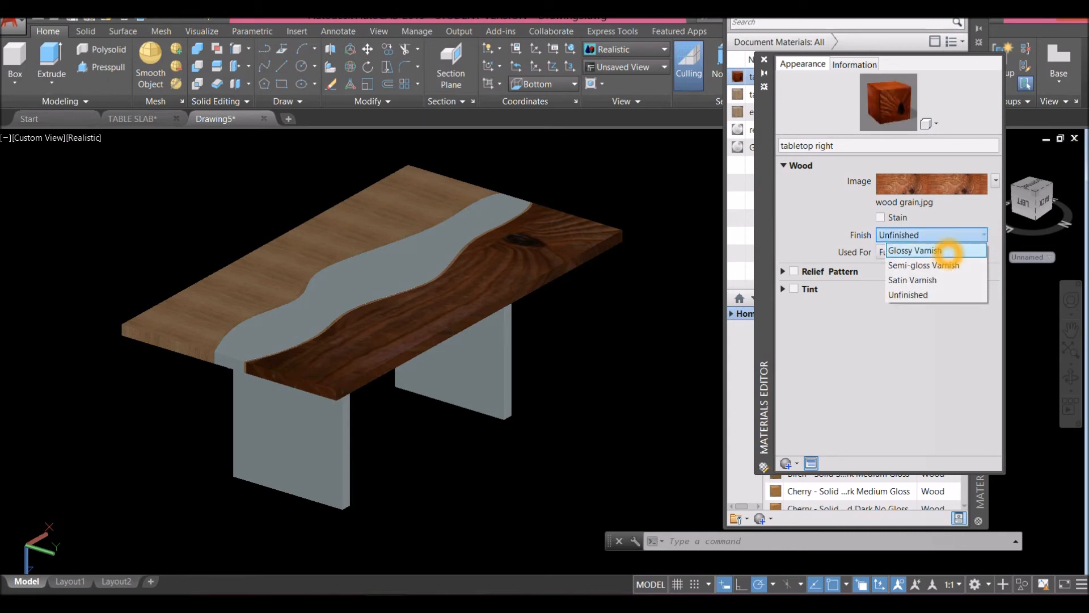
pyautogui.click(949, 251)
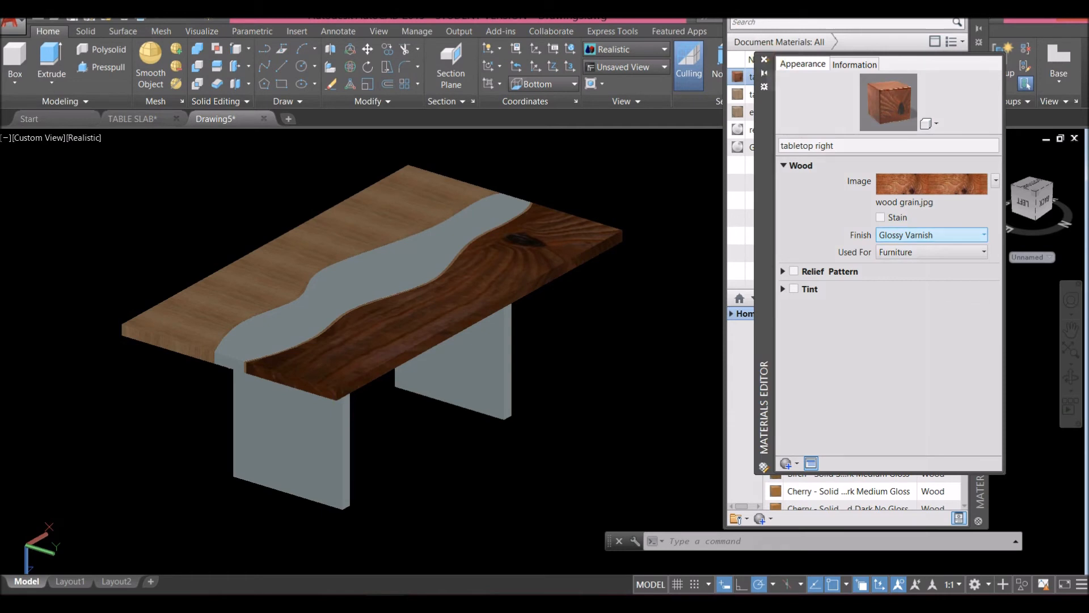
# Open the tabletop left material for editing and replace its image with the wood grain JPG file from the Desktop.
pyautogui.click(764, 59)
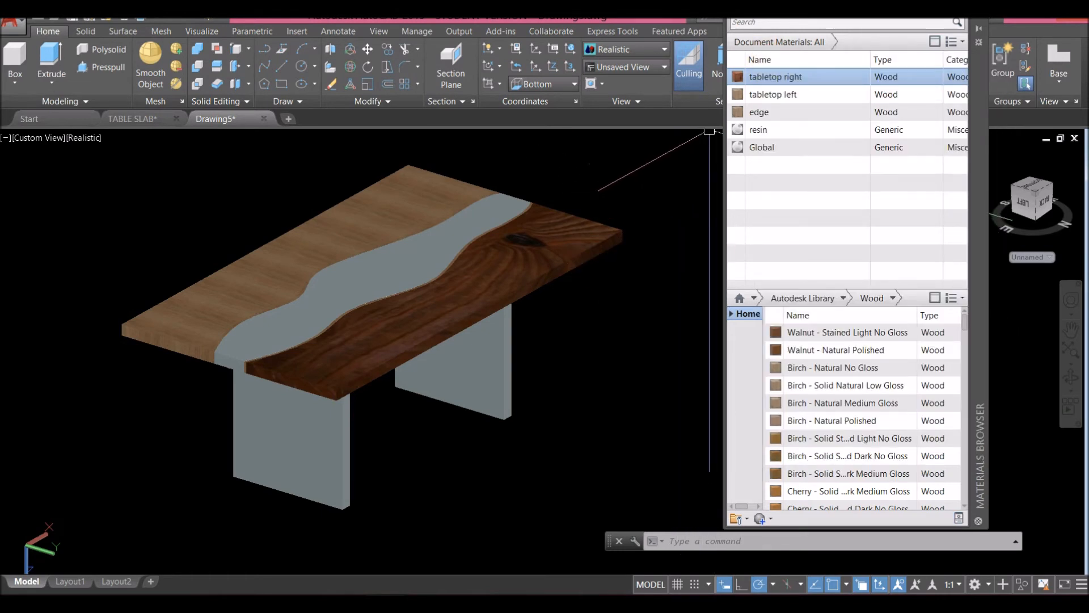
pyautogui.keyDown('ctrl'); pyautogui.click(763, 94); pyautogui.keyUp('ctrl')
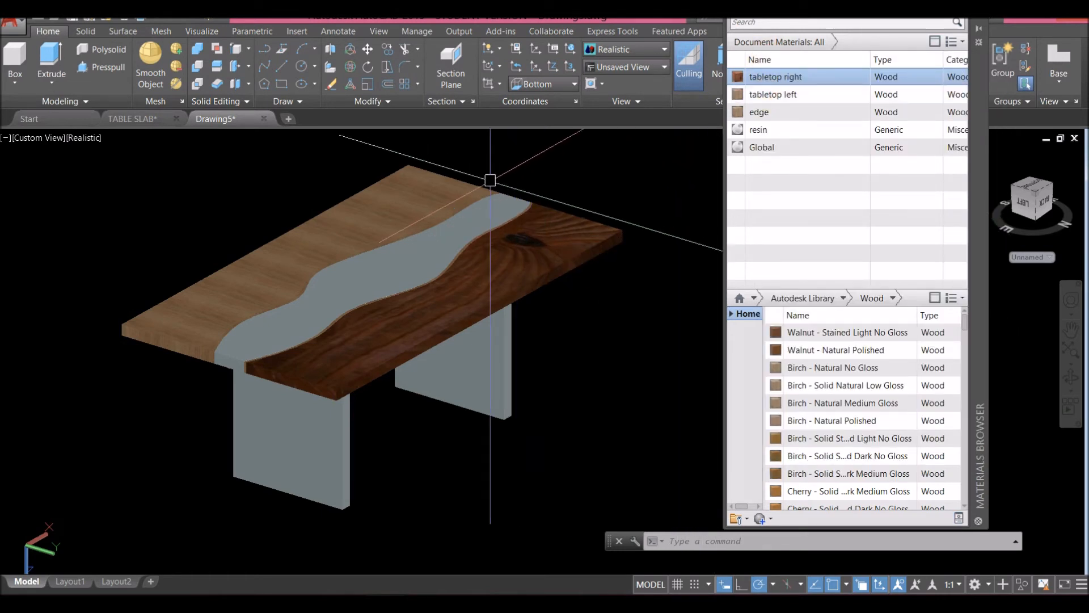
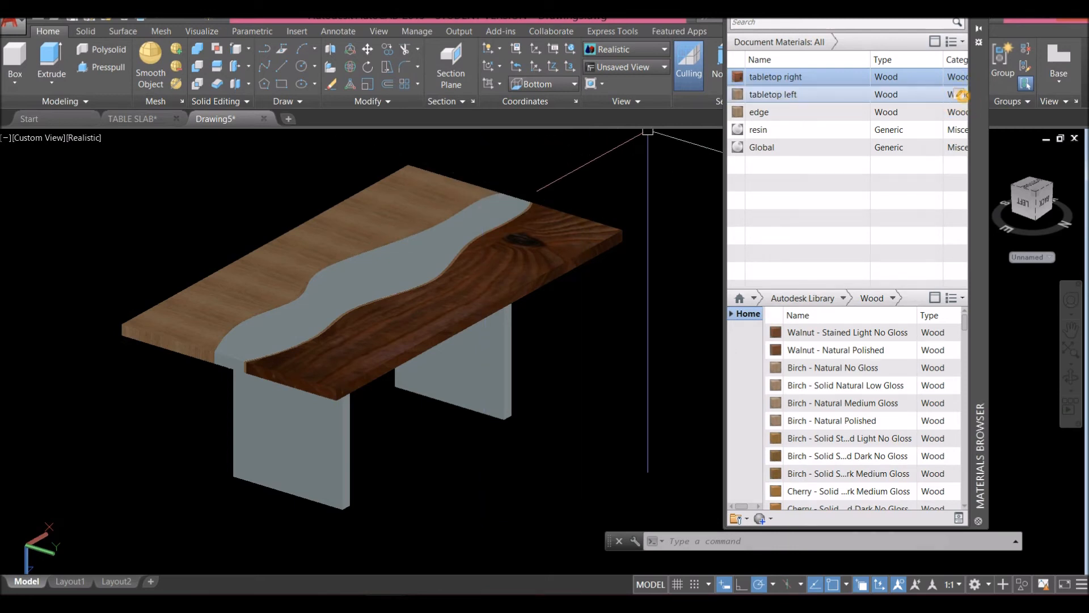
pyautogui.click(958, 94)
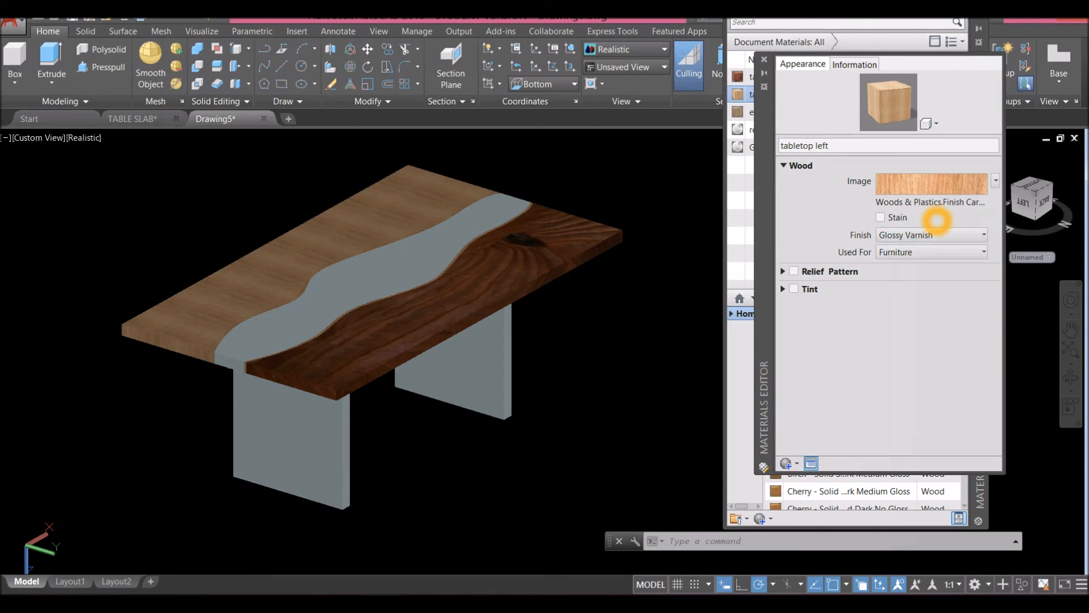
pyautogui.click(947, 203)
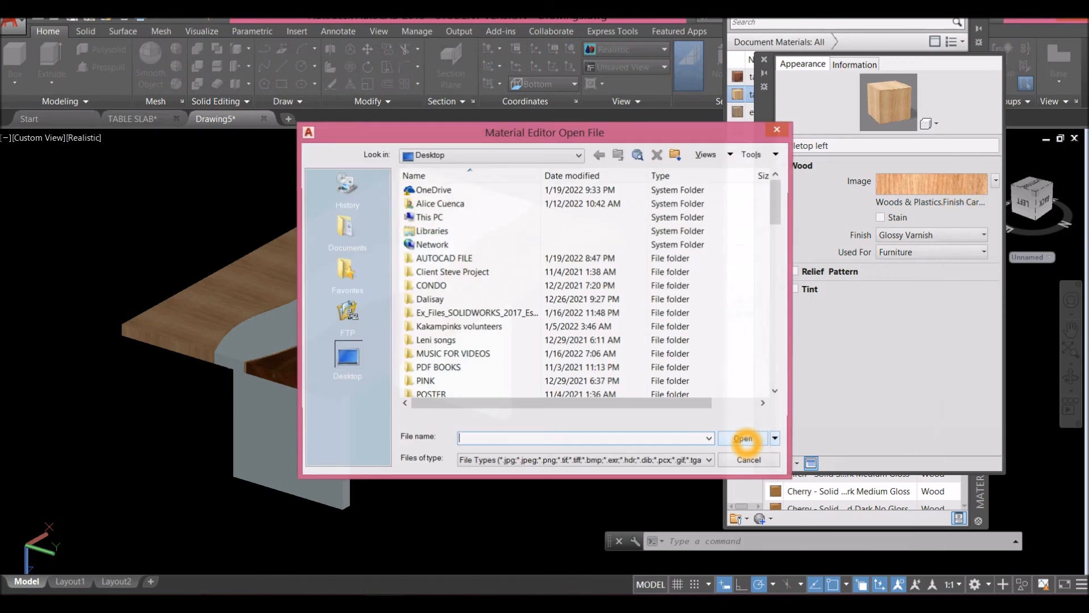
pyautogui.moveTo(776, 203); pyautogui.dragTo(782, 377)
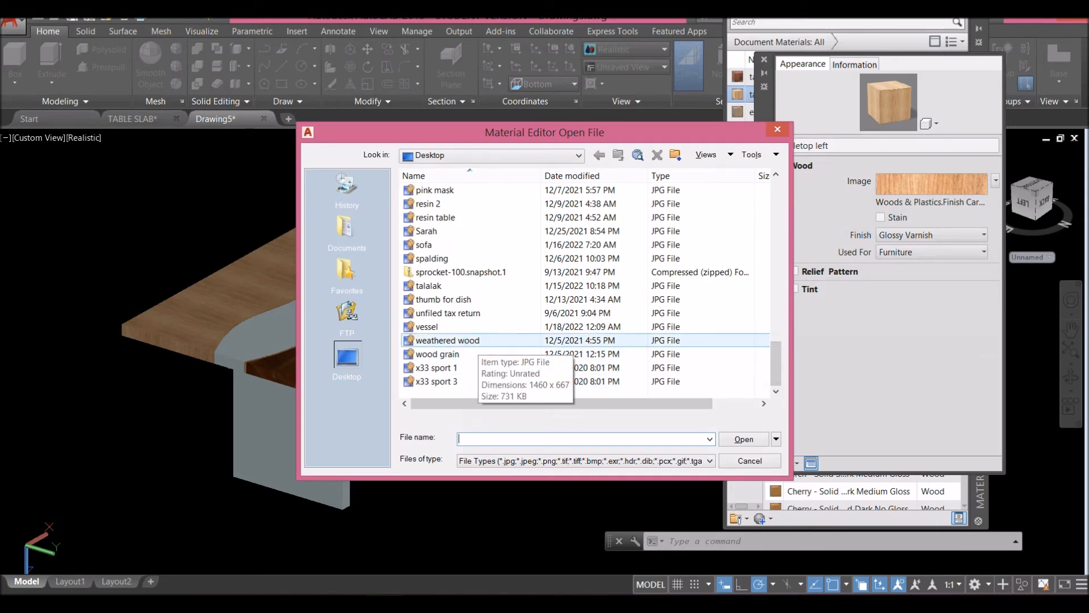
pyautogui.click(472, 352)
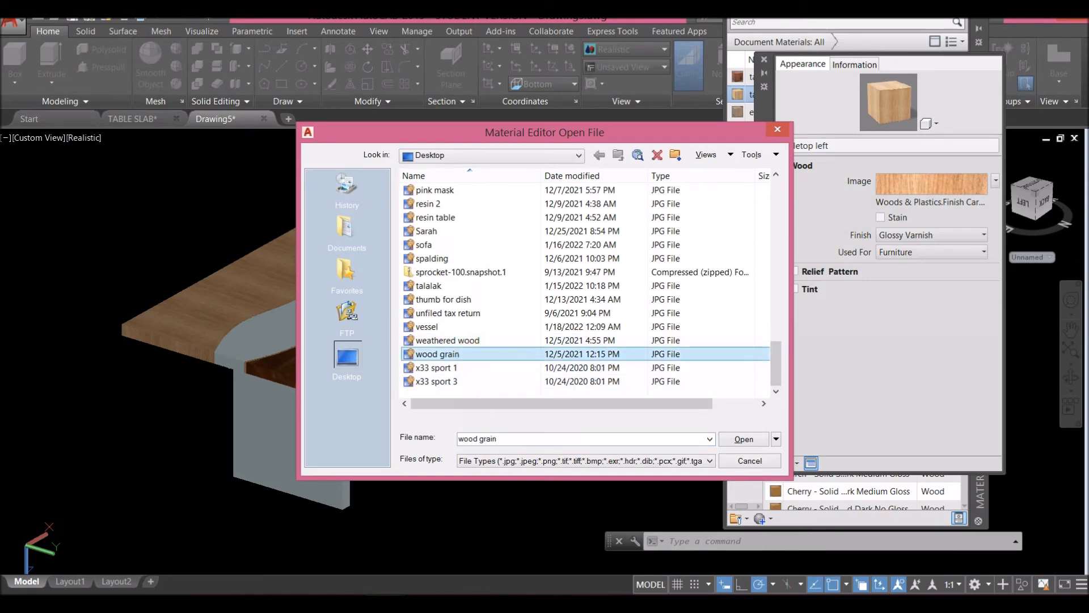
pyautogui.click(747, 440)
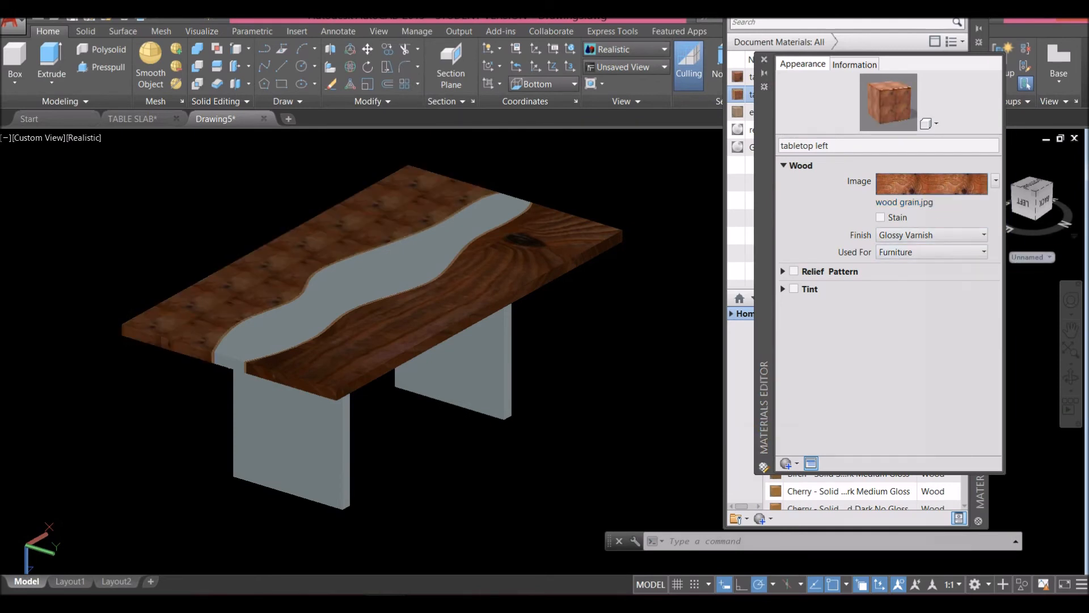
# Set the tabletop left texture's sample size to 80 in and its rotation to about 208°, and close the material settings.
pyautogui.click(941, 190)
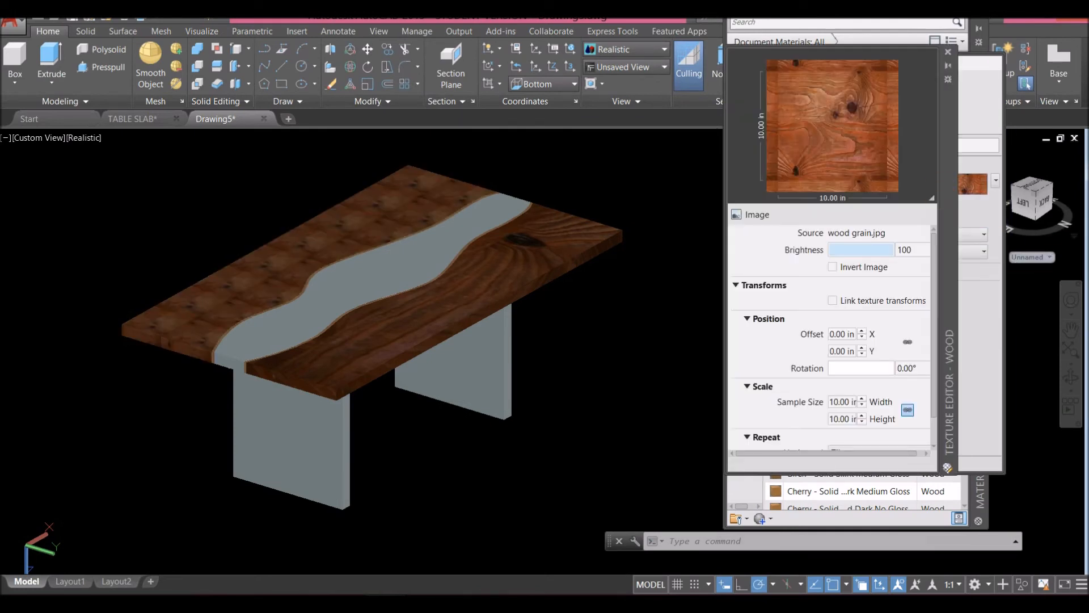
pyautogui.click(841, 402)
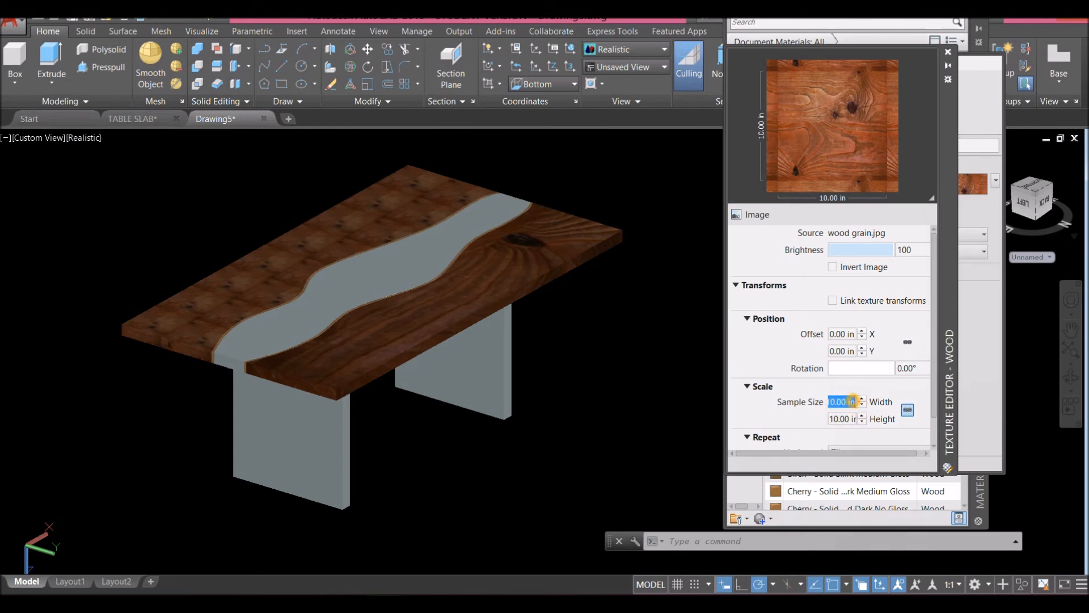
pyautogui.write('8')
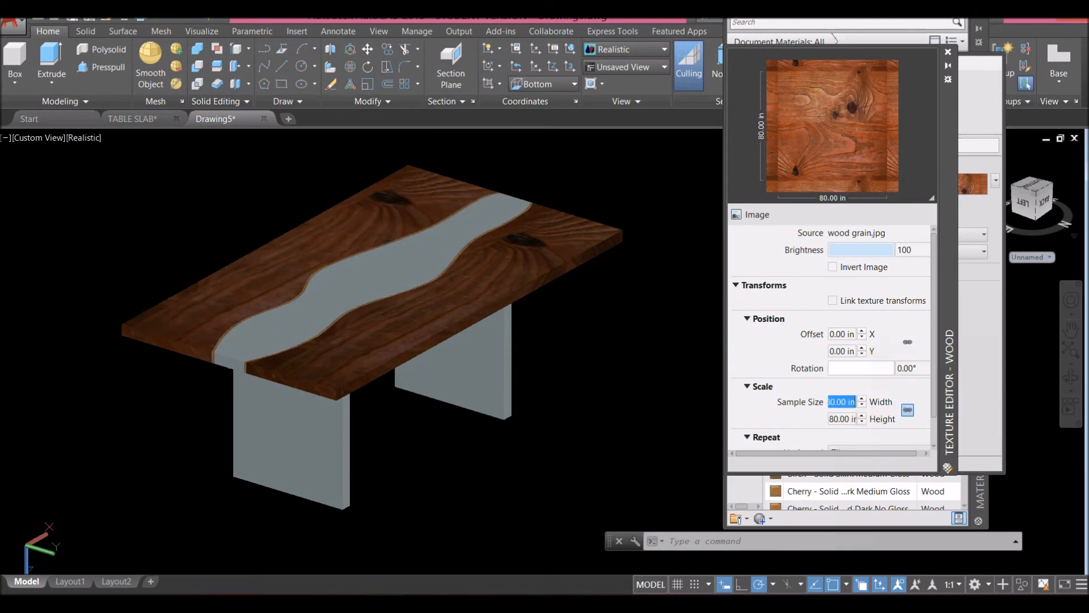
pyautogui.moveTo(831, 368); pyautogui.dragTo(870, 367)
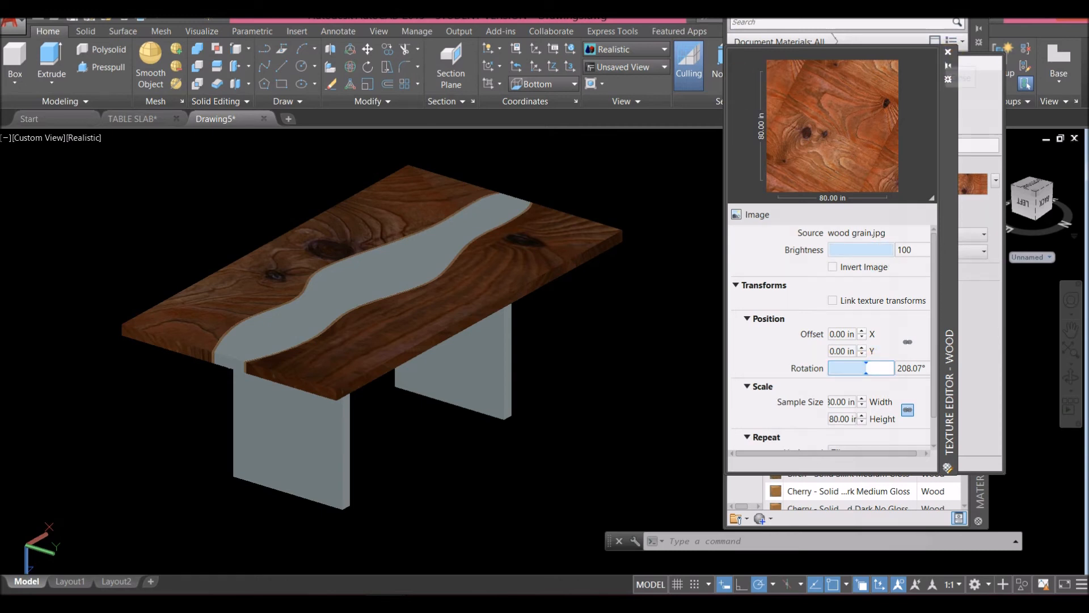
pyautogui.click(947, 51)
pyautogui.click(764, 59)
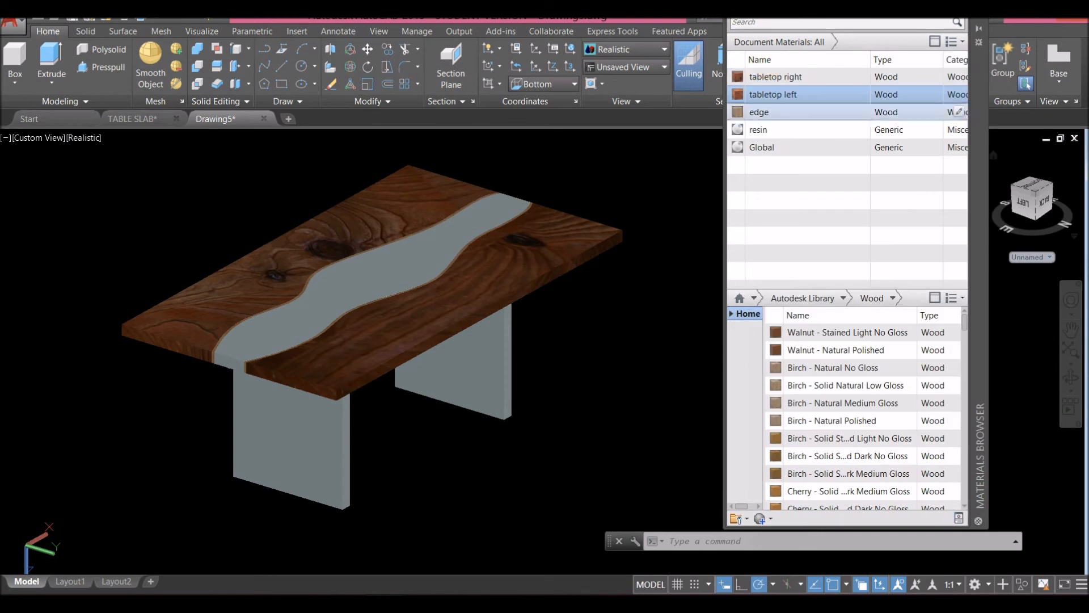
# Assign the resin material to the wavy river solid in the middle of the tabletop.
pyautogui.click(435, 253)
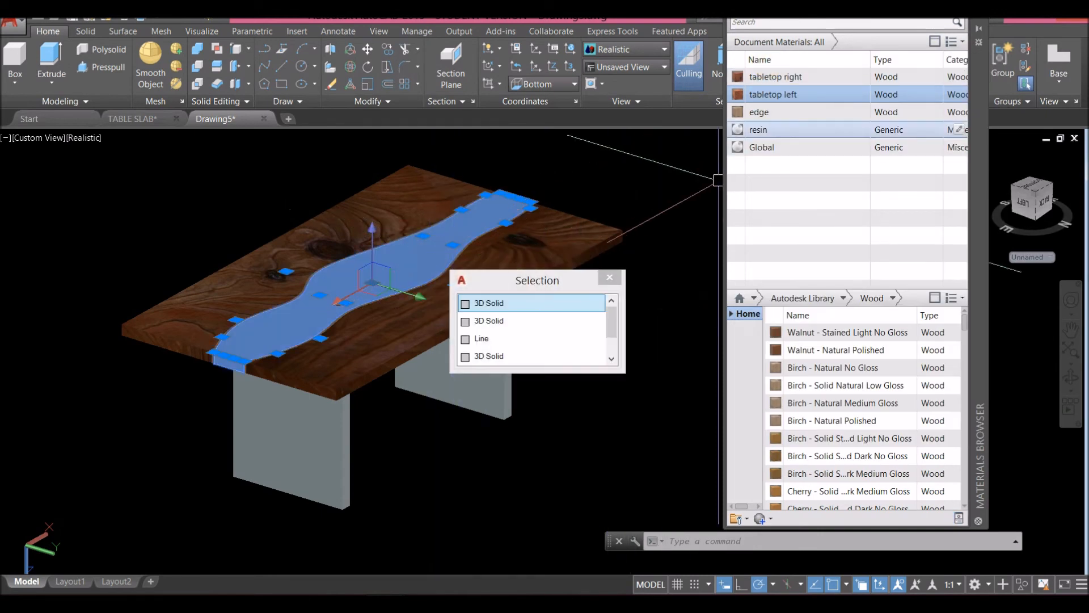
pyautogui.click(794, 130)
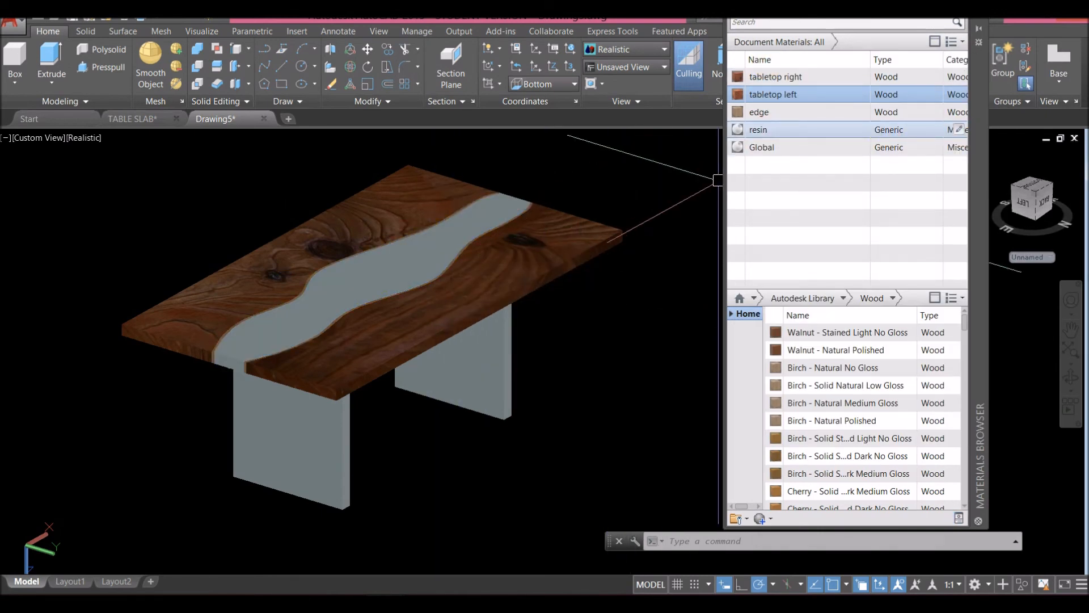
# Open the resin material for editing and load the resin table JPG file from the Desktop as its image.
pyautogui.click(958, 129)
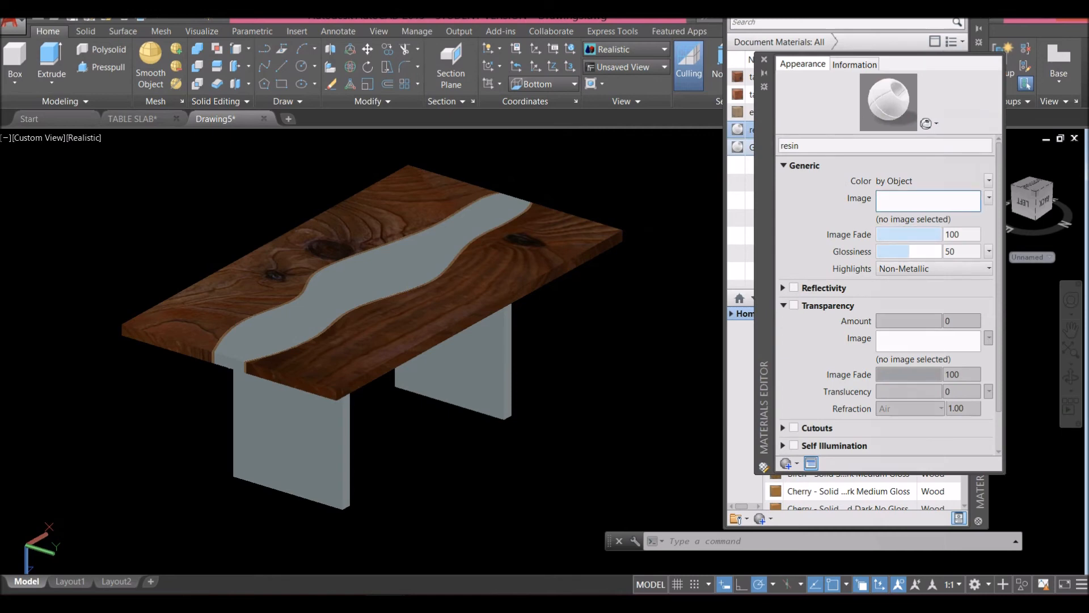
pyautogui.click(892, 202)
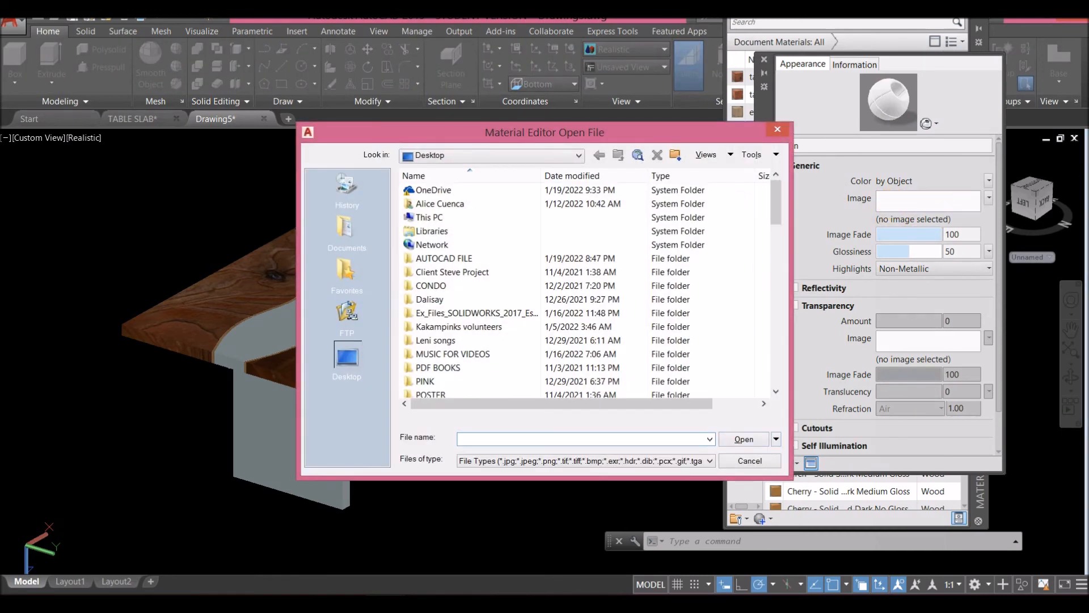
pyautogui.moveTo(775, 202); pyautogui.dragTo(794, 342)
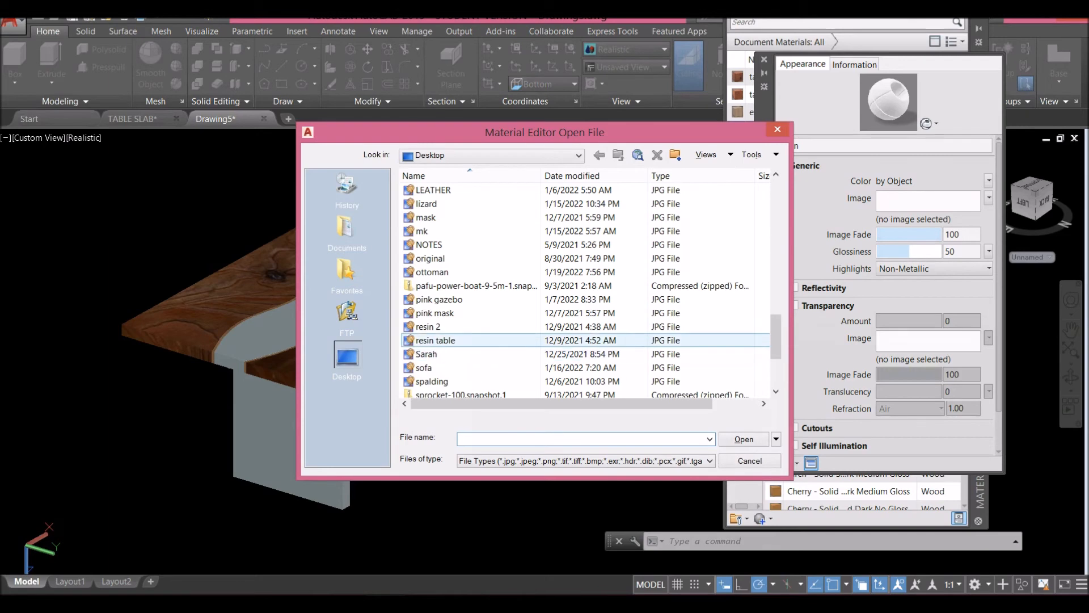
pyautogui.click(466, 339)
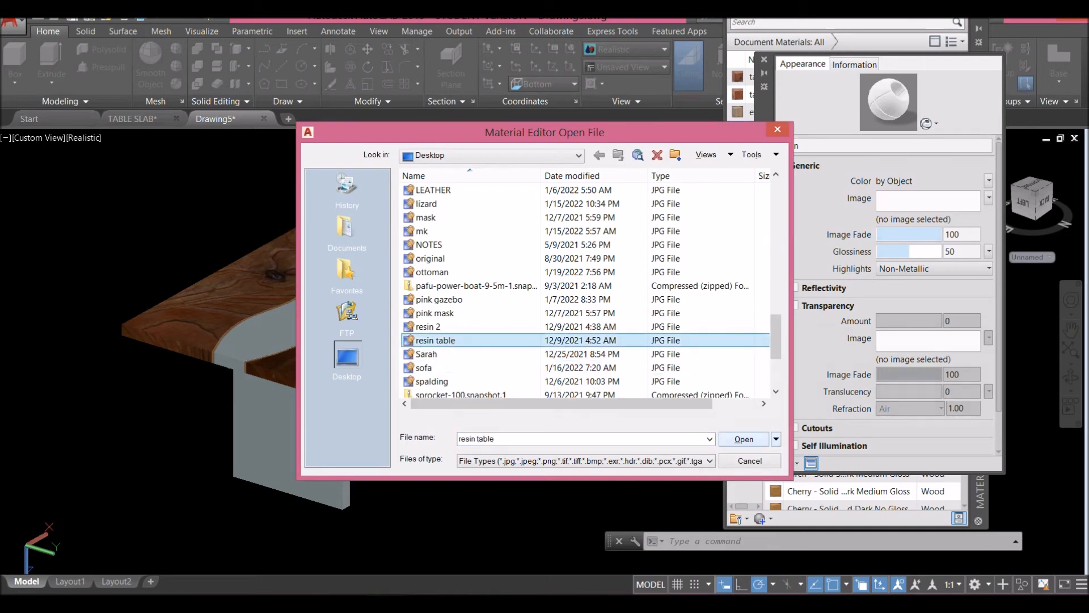
pyautogui.click(744, 439)
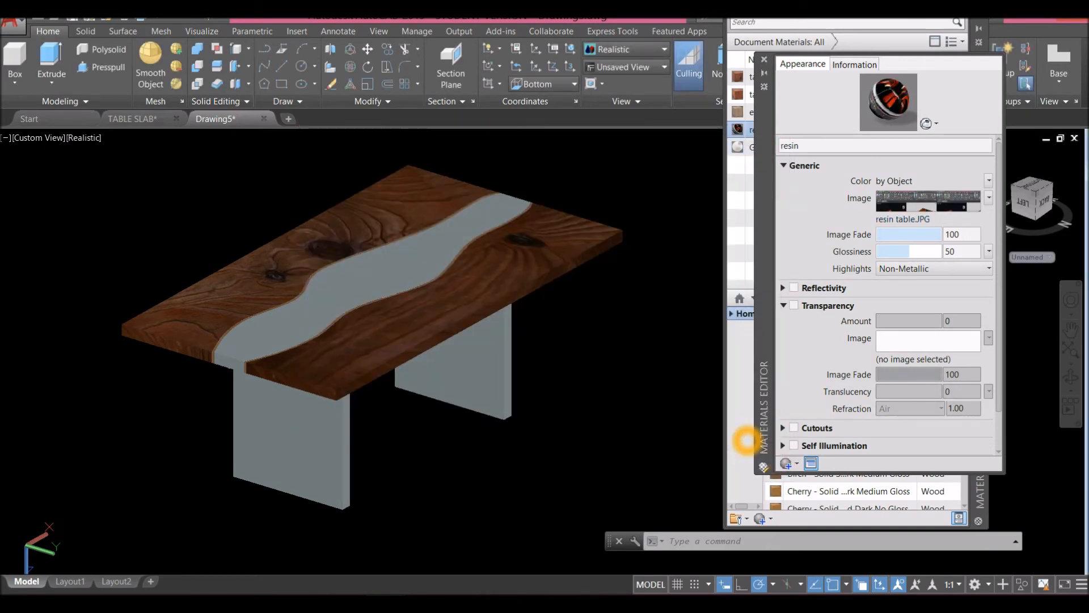
pyautogui.click(920, 201)
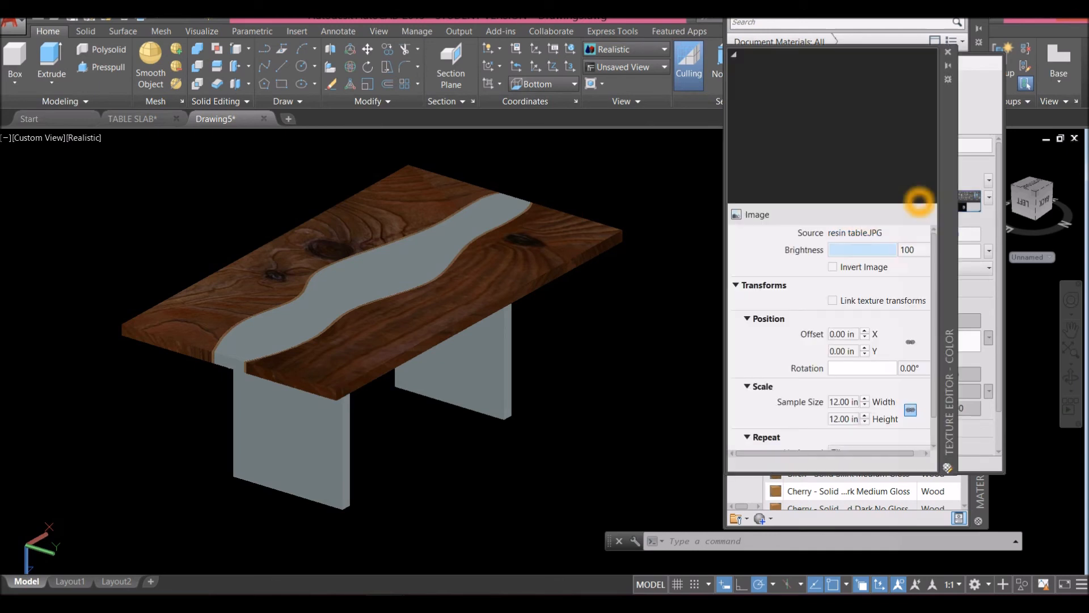
pyautogui.click(947, 52)
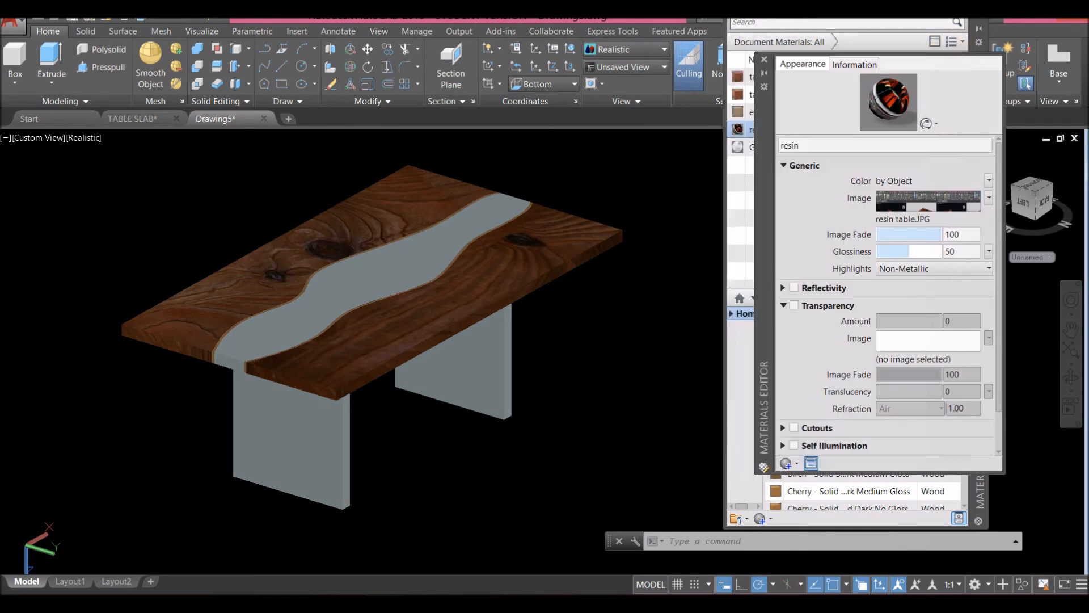
# Replace the resin material's image with the resin 2 JPG file from the Desktop and close the material settings.
pyautogui.click(941, 202)
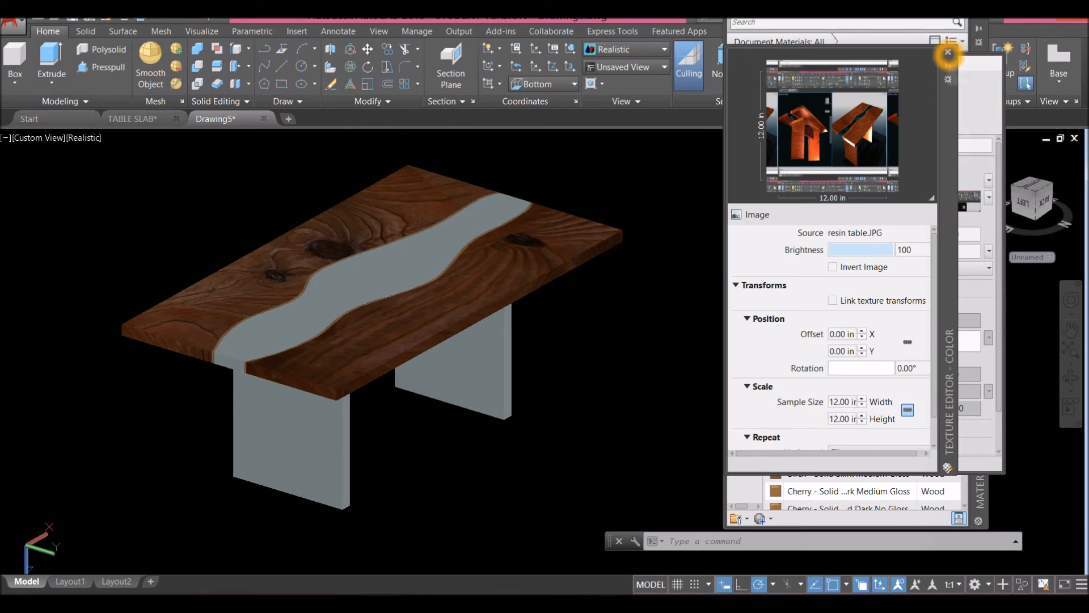
pyautogui.click(947, 52)
pyautogui.click(862, 231)
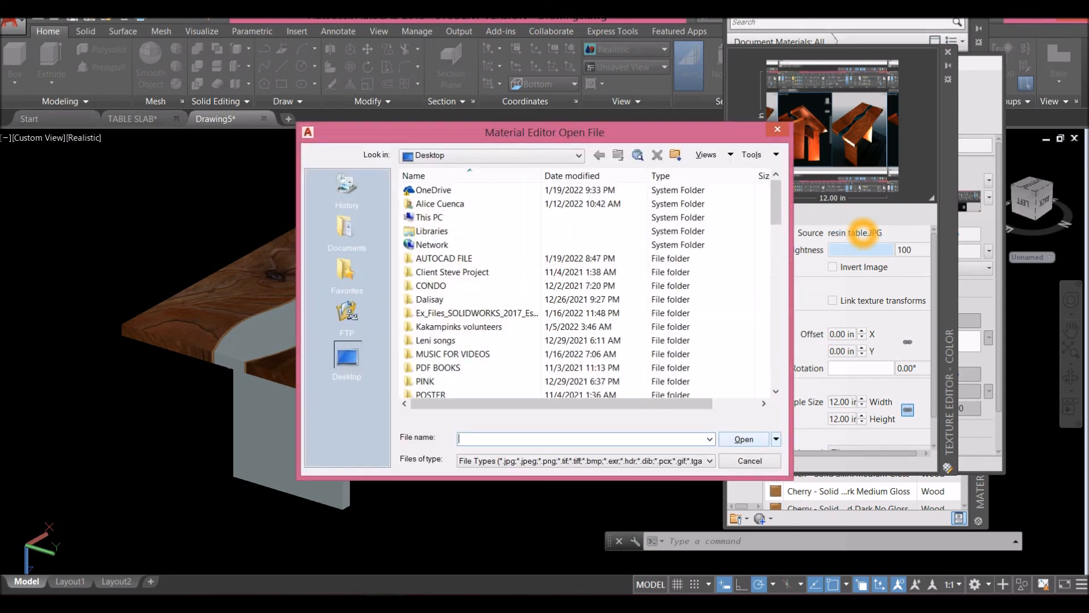
pyautogui.moveTo(776, 210); pyautogui.dragTo(802, 346)
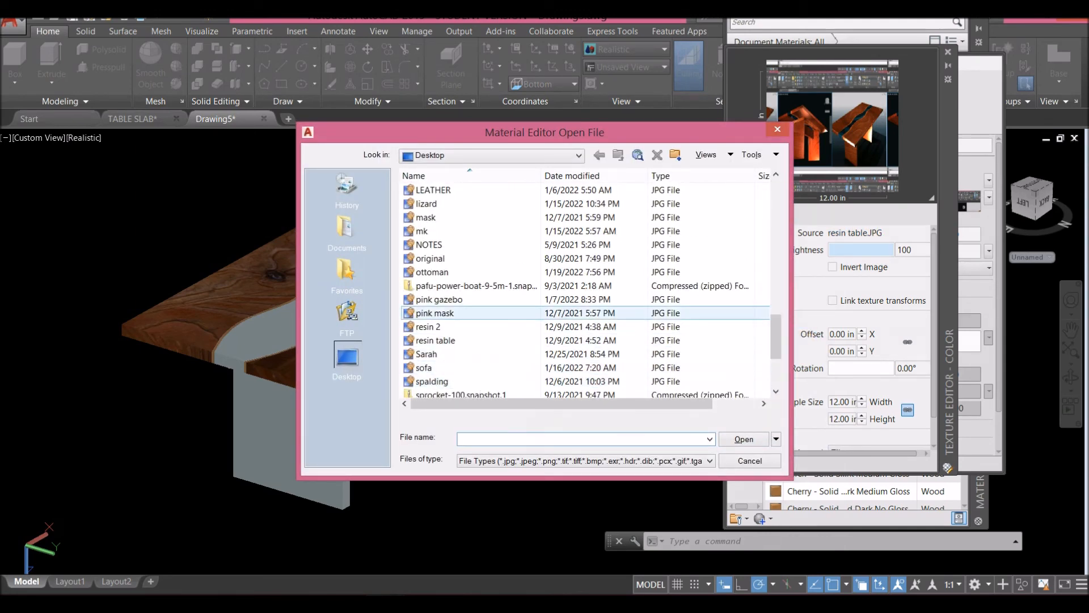
pyautogui.click(424, 327)
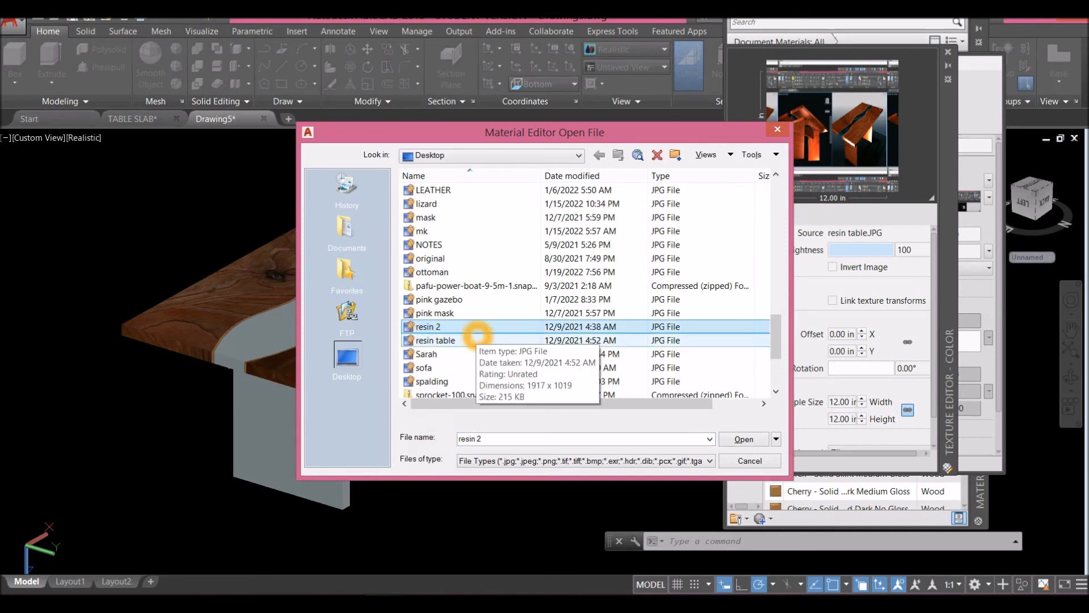
pyautogui.click(743, 440)
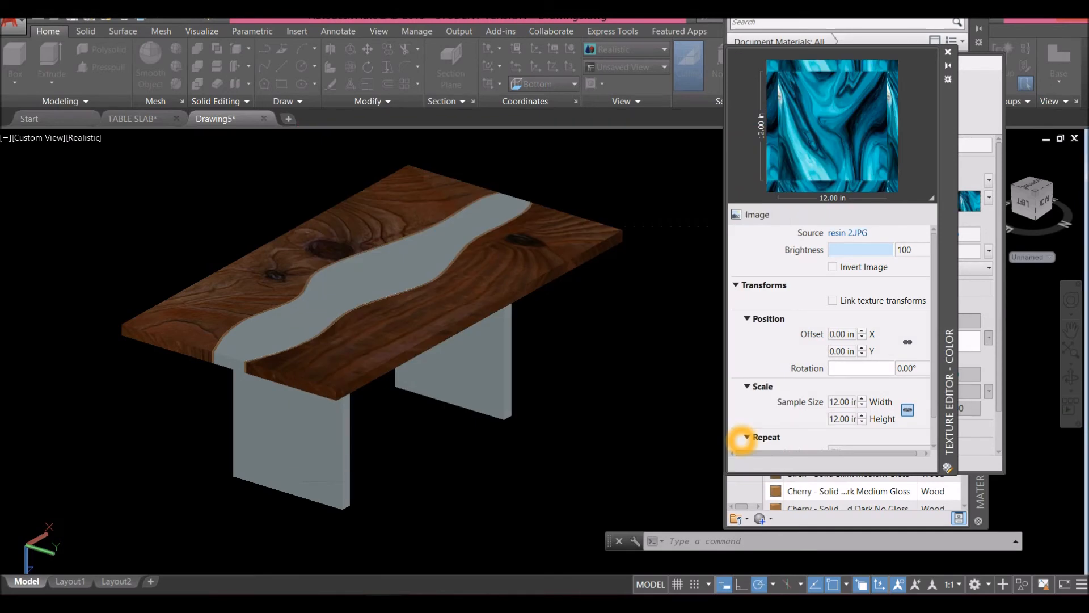
pyautogui.click(868, 376)
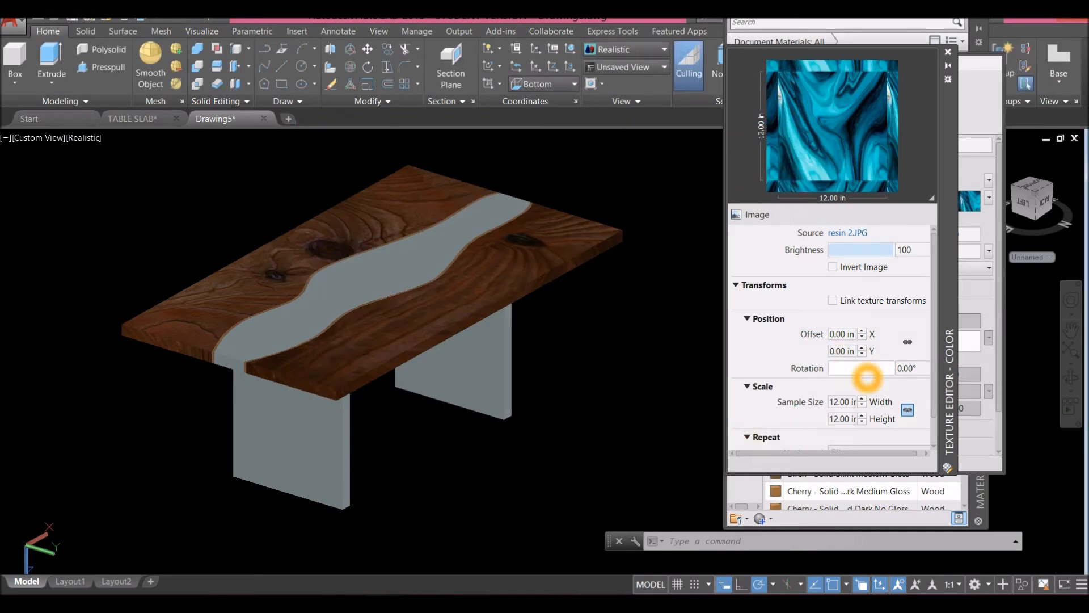
pyautogui.click(949, 52)
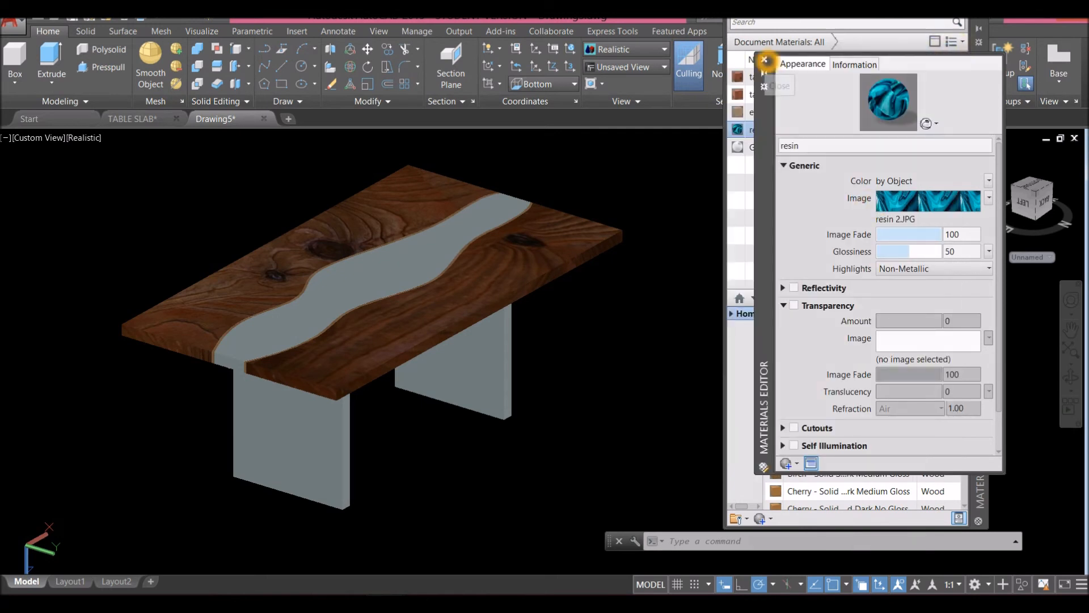
pyautogui.click(764, 59)
# Apply the resin material to the wavy river solid in the middle of the tabletop and clear the selection.
pyautogui.click(420, 258)
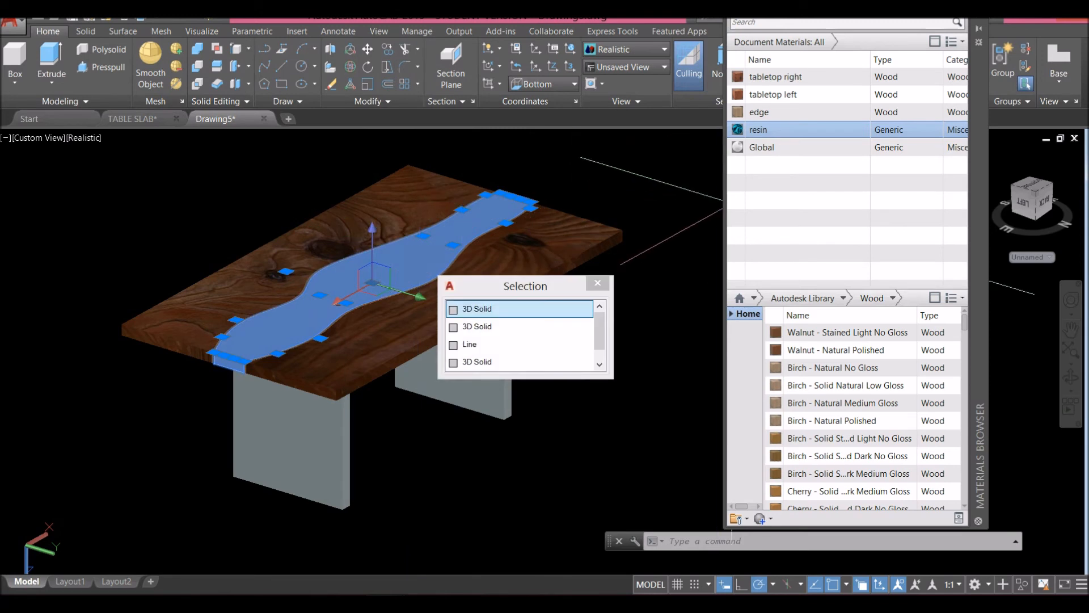
pyautogui.click(958, 130)
pyautogui.click(904, 129)
pyautogui.press('Escape')
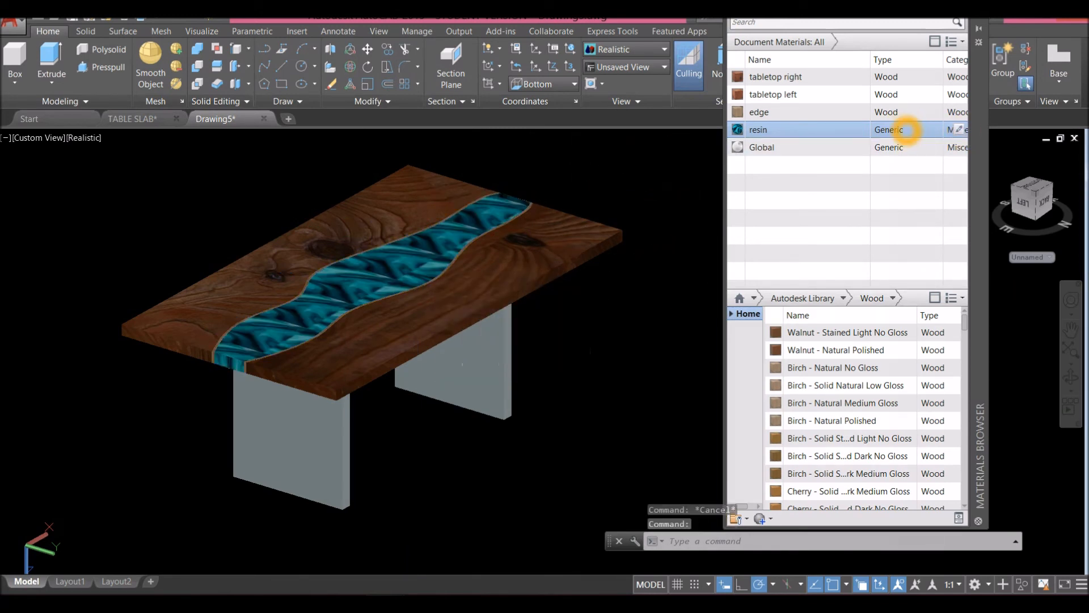
# Set the resin texture's sample size to 80 in and its rotation to about 307°, and close the texture settings.
pyautogui.click(959, 131)
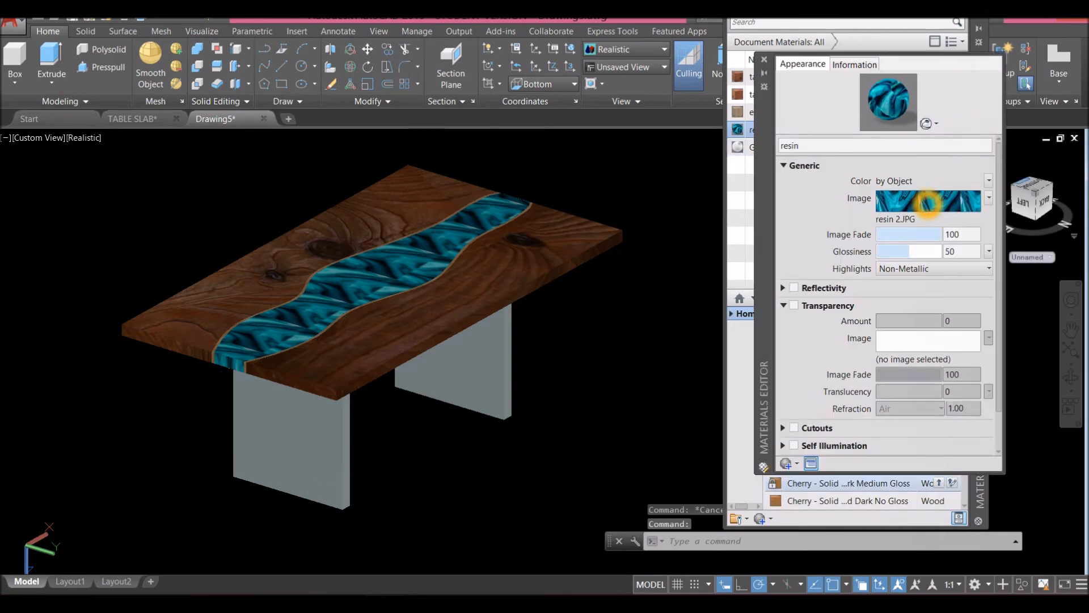
pyautogui.click(928, 201)
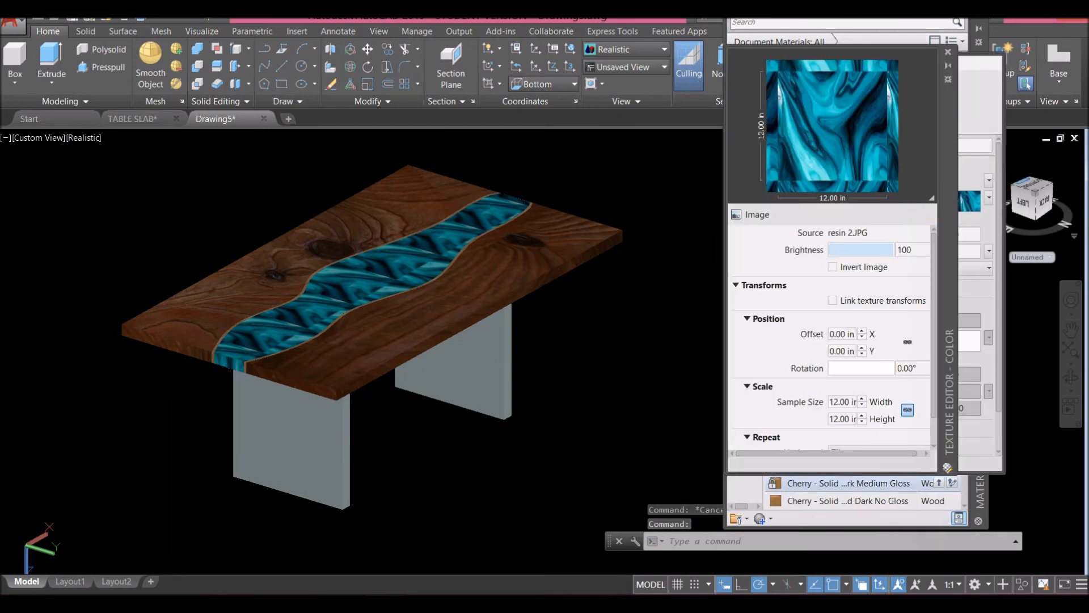
pyautogui.moveTo(831, 369); pyautogui.dragTo(849, 370)
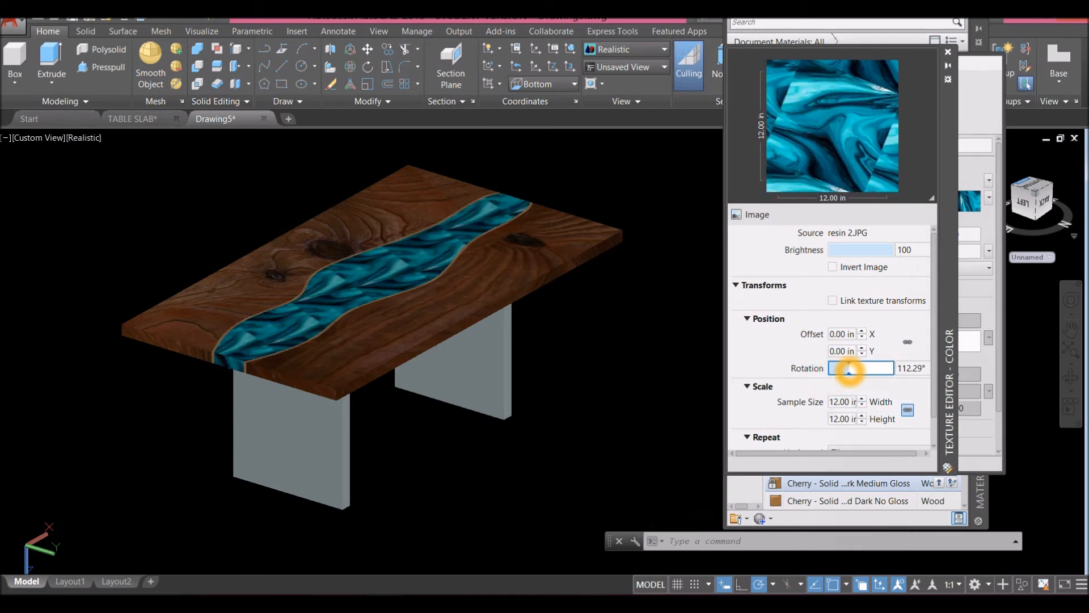
pyautogui.click(847, 402)
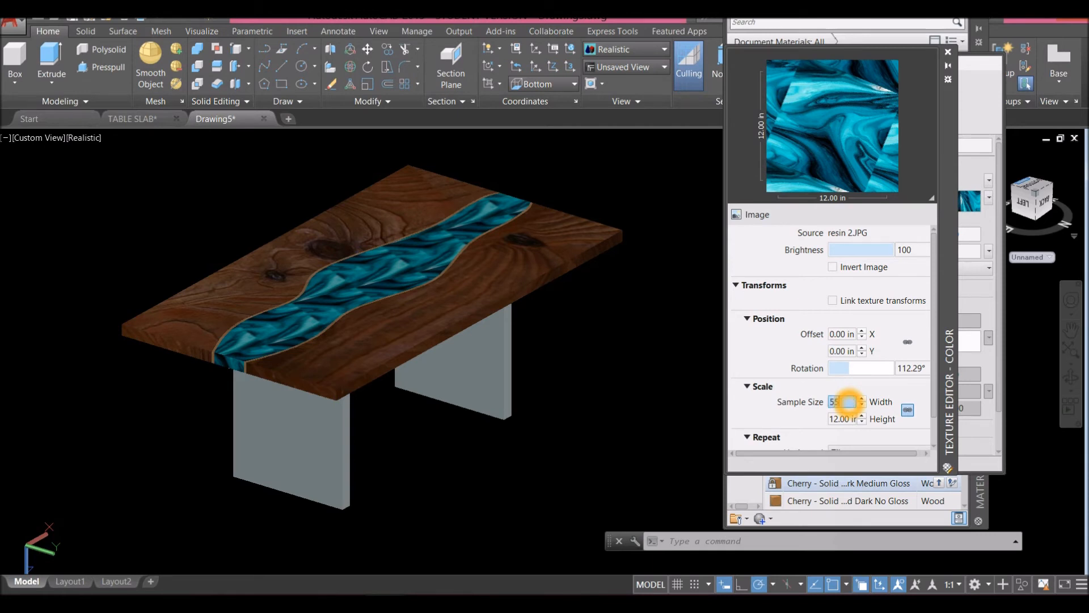
pyautogui.press('Return')
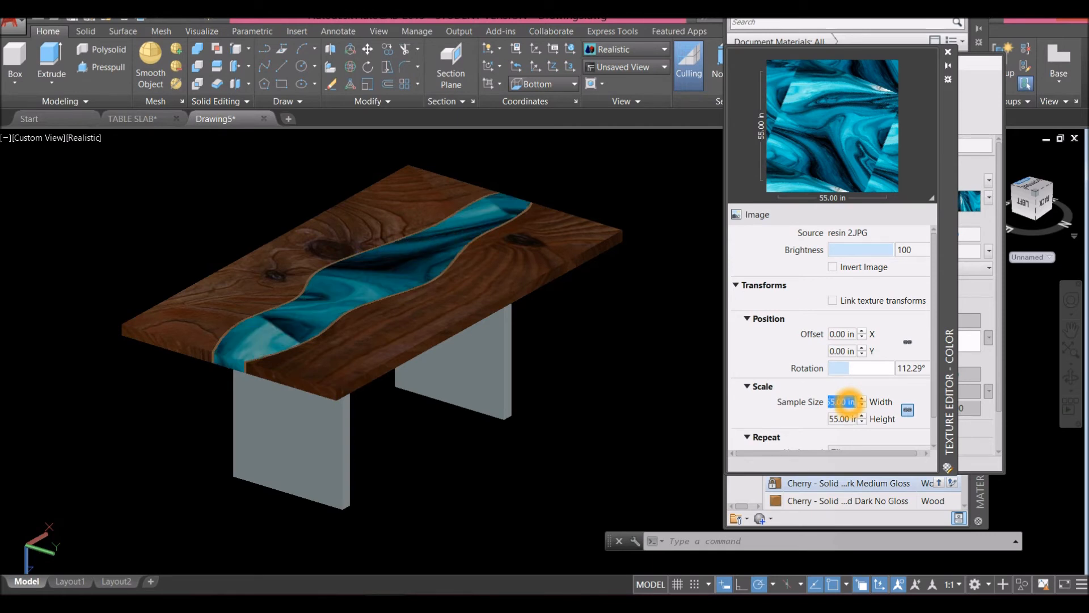
pyautogui.moveTo(849, 368); pyautogui.dragTo(874, 368)
pyautogui.click(842, 402)
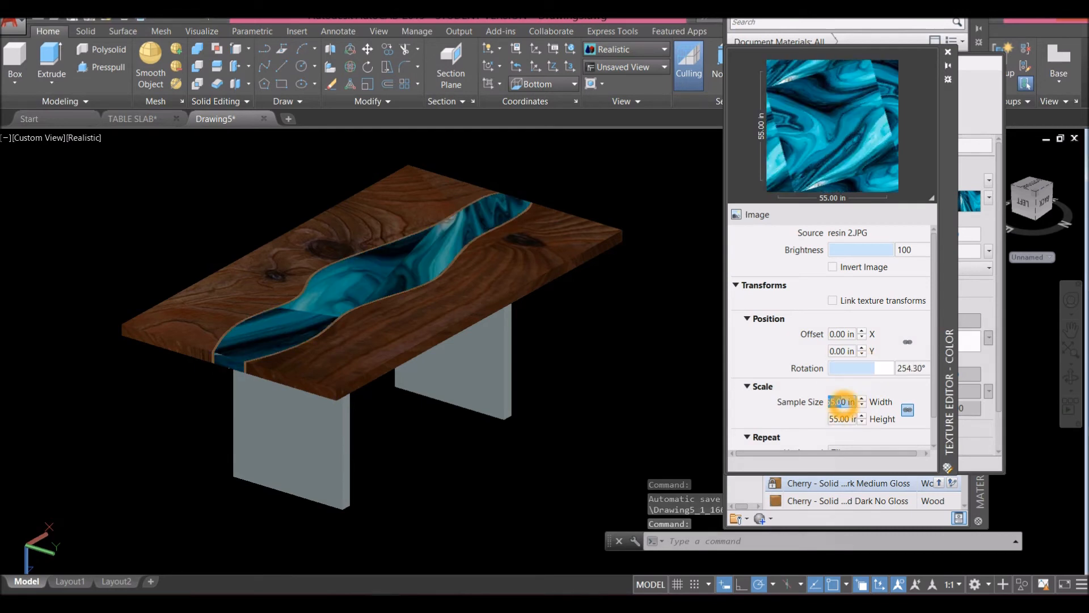
pyautogui.write('82')
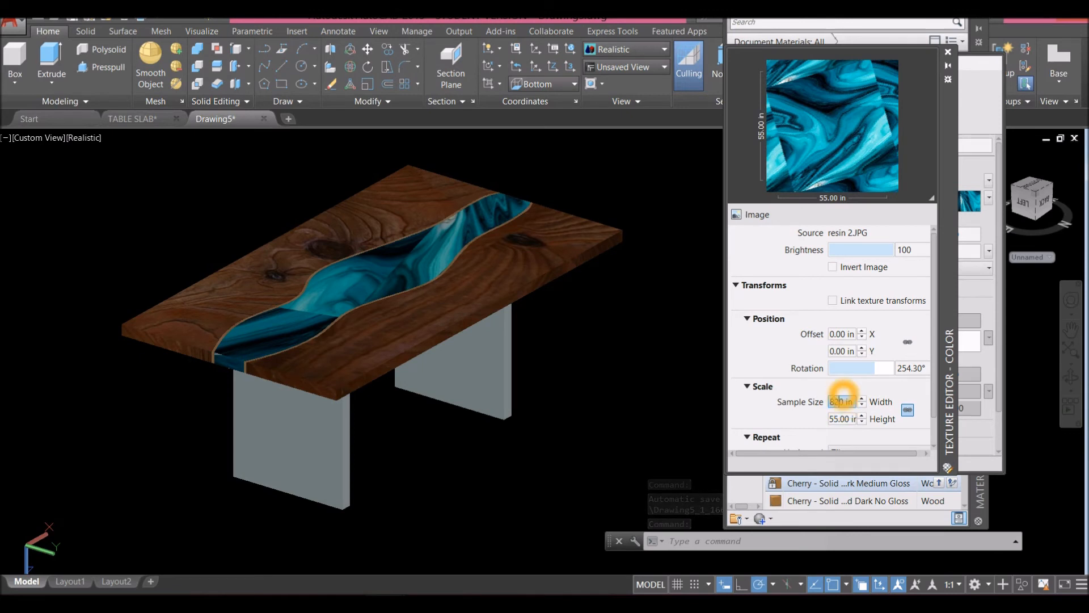
pyautogui.click(843, 418)
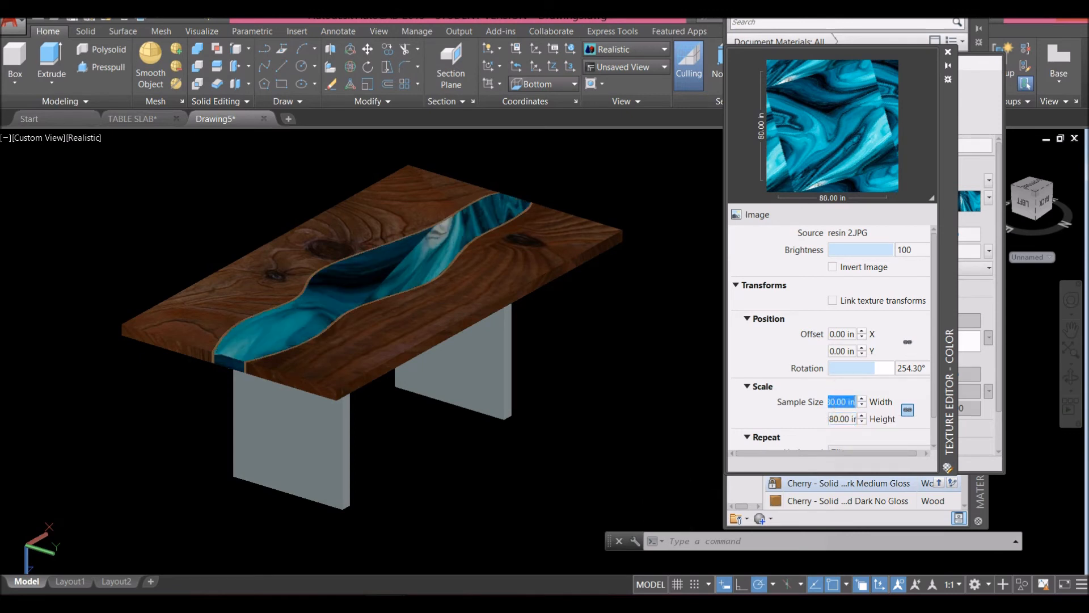
pyautogui.moveTo(874, 367); pyautogui.dragTo(885, 367)
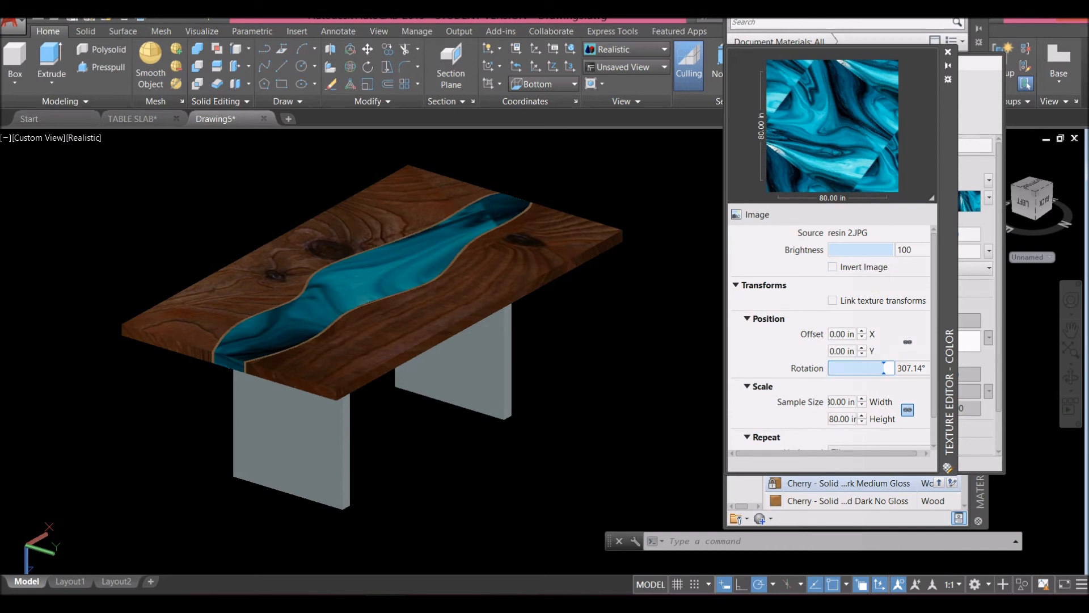
pyautogui.click(947, 52)
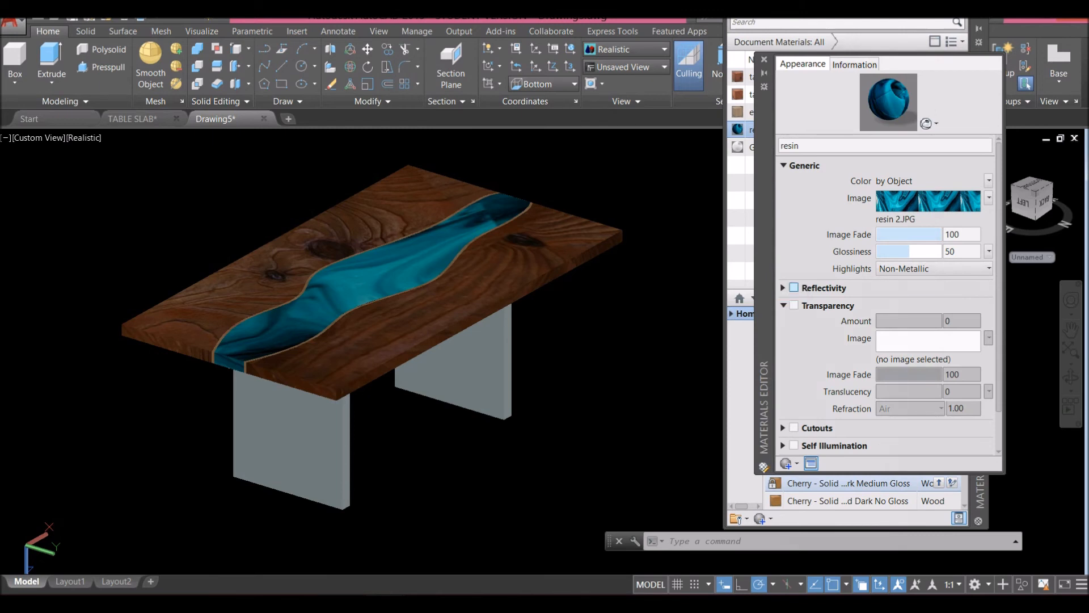
# Enable reflectivity on the resin material and set its direct value to 19.
pyautogui.click(794, 288)
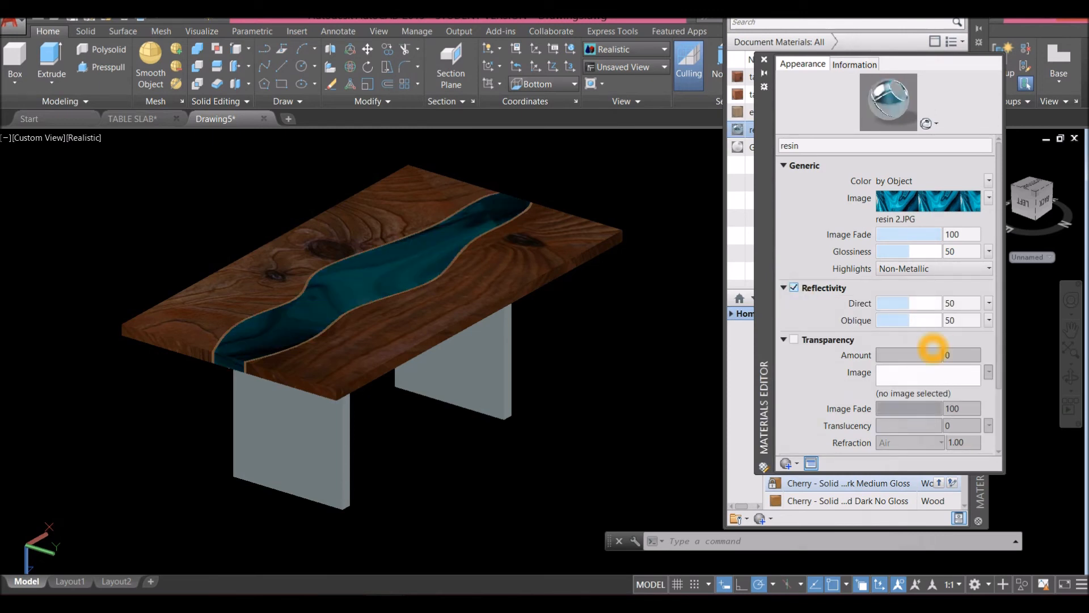
pyautogui.click(905, 304)
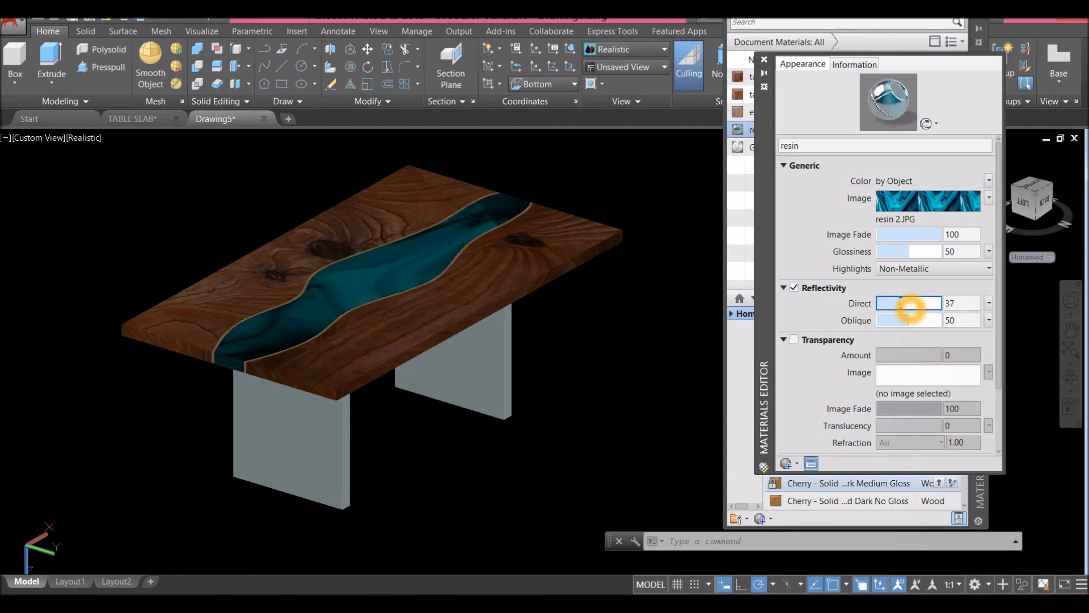
pyautogui.moveTo(909, 308); pyautogui.dragTo(891, 307)
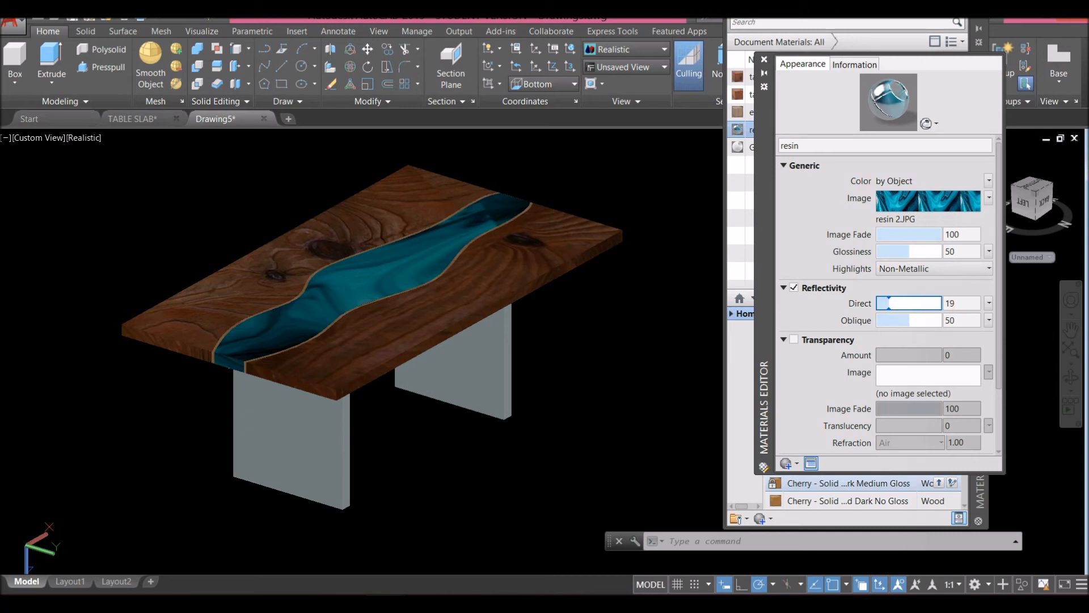
# Enable transparency on the resin material with an amount of 32, a translucency of 23 and Water refraction.
pyautogui.click(794, 340)
pyautogui.moveTo(914, 356); pyautogui.dragTo(896, 356)
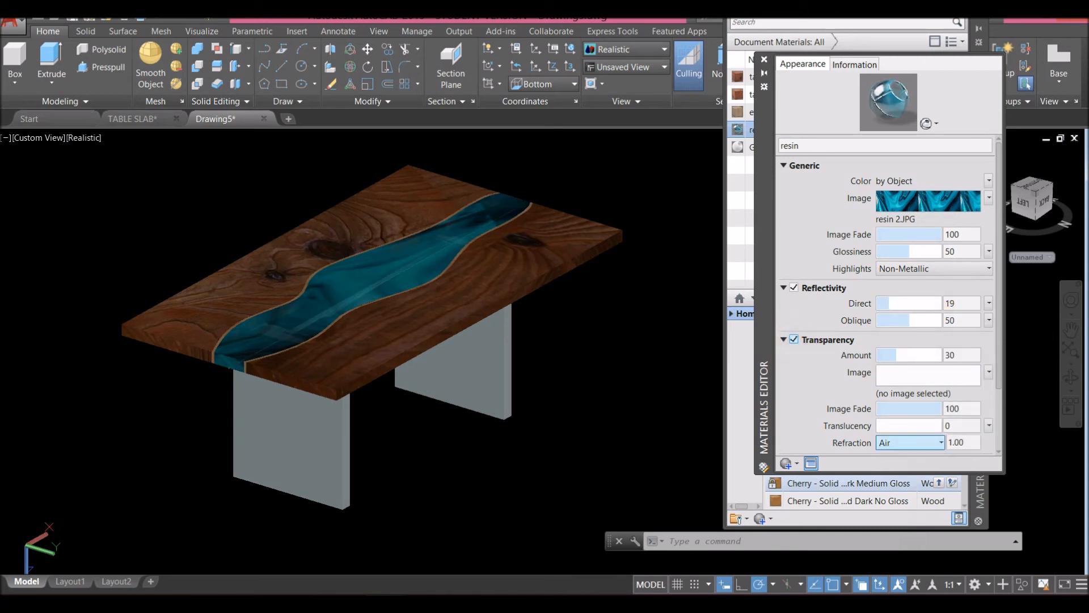
pyautogui.click(941, 443)
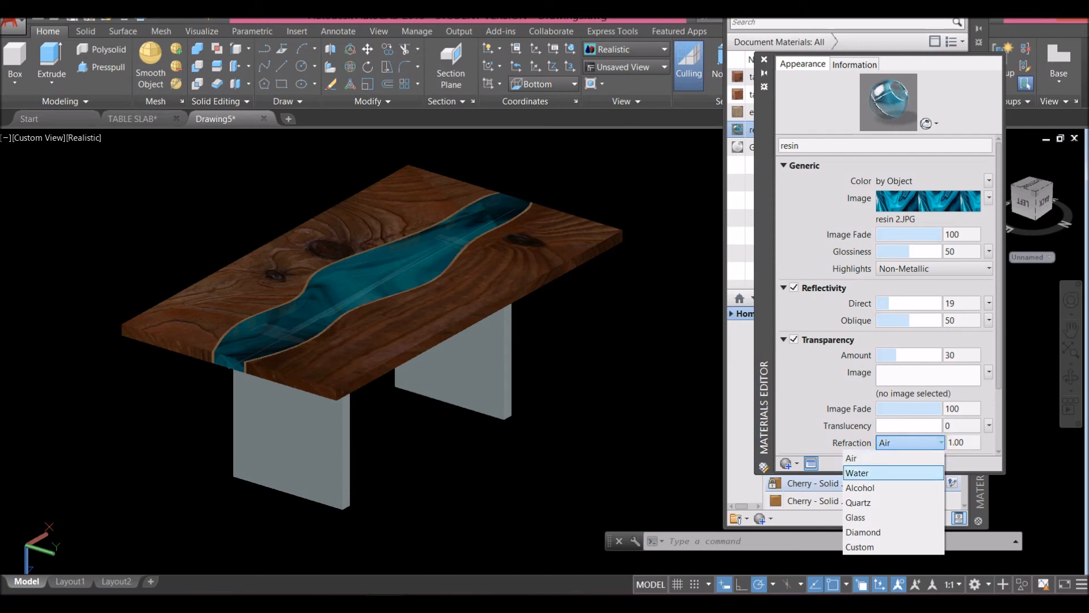
pyautogui.click(885, 472)
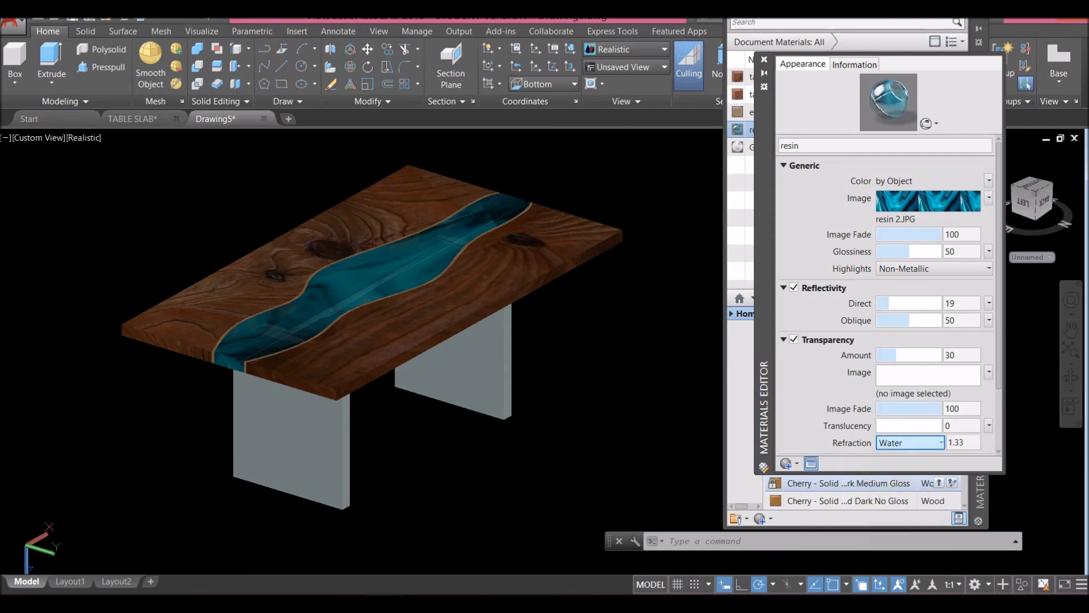
pyautogui.moveTo(880, 425); pyautogui.dragTo(906, 426)
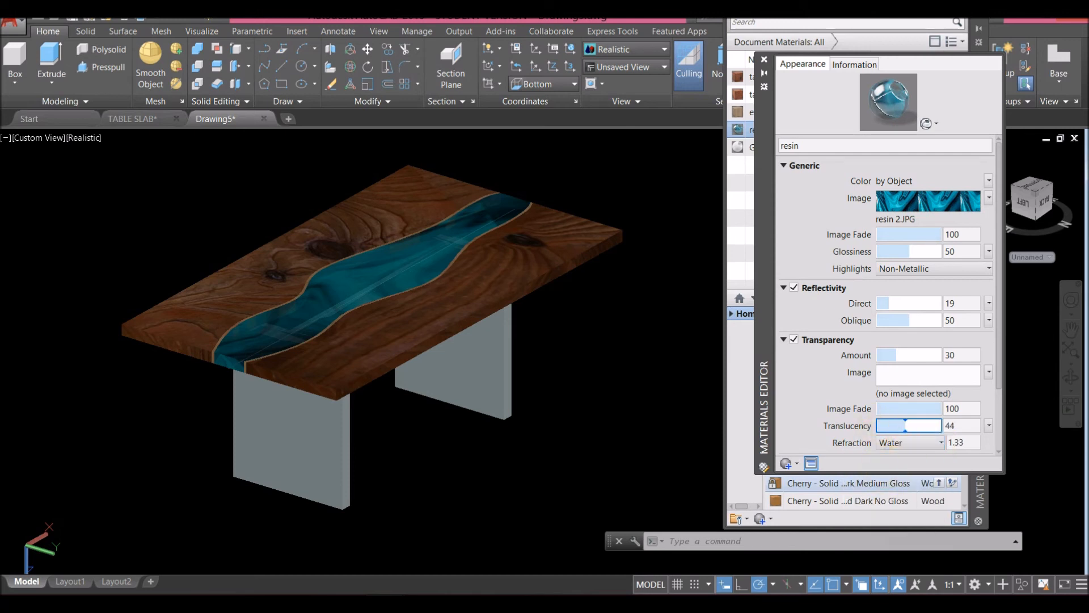
pyautogui.moveTo(905, 354)
pyautogui.mouseDown()
pyautogui.moveTo(878, 356)
pyautogui.moveTo(917, 357)
pyautogui.mouseUp()
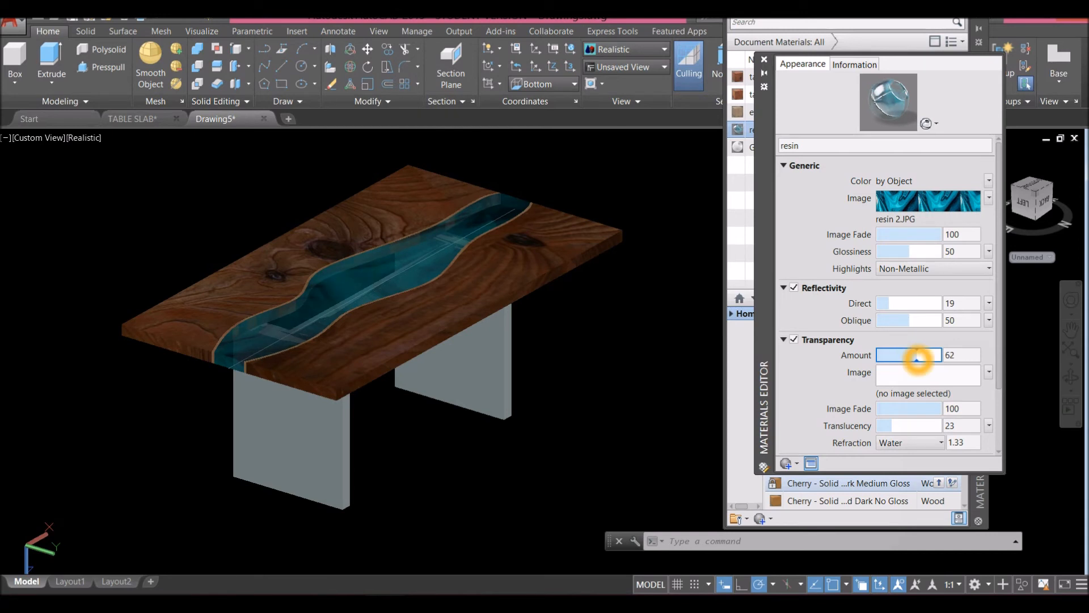
pyautogui.moveTo(917, 357); pyautogui.dragTo(897, 355)
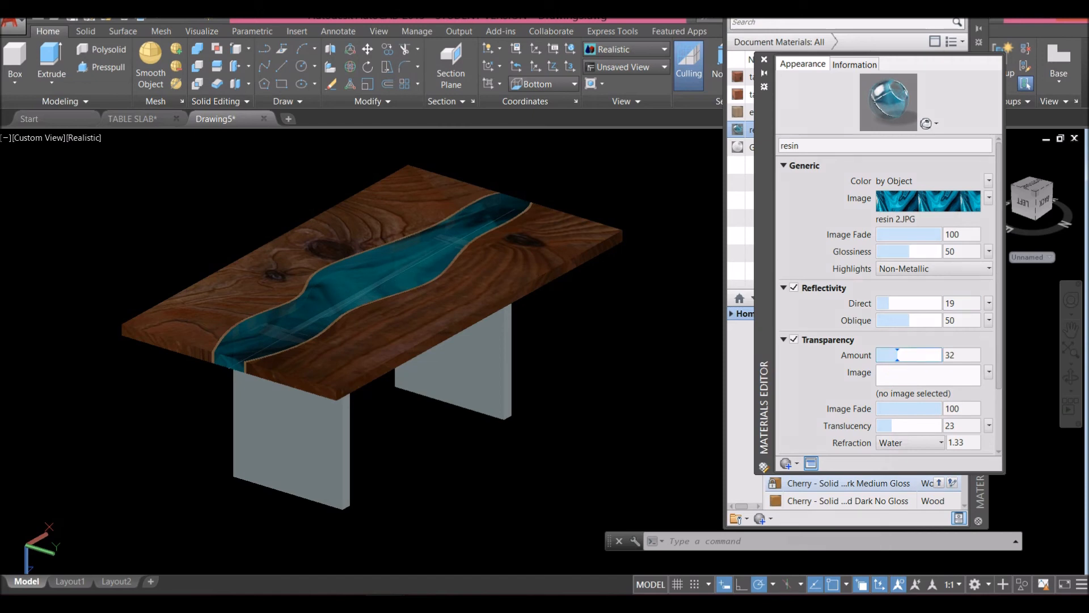
# Close the material settings and apply the tabletop right wood material to the table's legs, connecting beam and top support under the tabletop.
pyautogui.click(764, 59)
pyautogui.scroll(4, 323, 324)
pyautogui.keyDown('shift'); pyautogui.moveTo(320, 364); pyautogui.dragTo(181, 369, button='middle'); pyautogui.keyUp('shift')
pyautogui.keyDown('shift'); pyautogui.moveTo(270, 360); pyautogui.dragTo(277, 352, button='middle'); pyautogui.keyUp('shift')
pyautogui.scroll(-3, 323, 332)
pyautogui.keyDown('shift'); pyautogui.moveTo(321, 324); pyautogui.dragTo(316, 250, button='middle'); pyautogui.keyUp('shift')
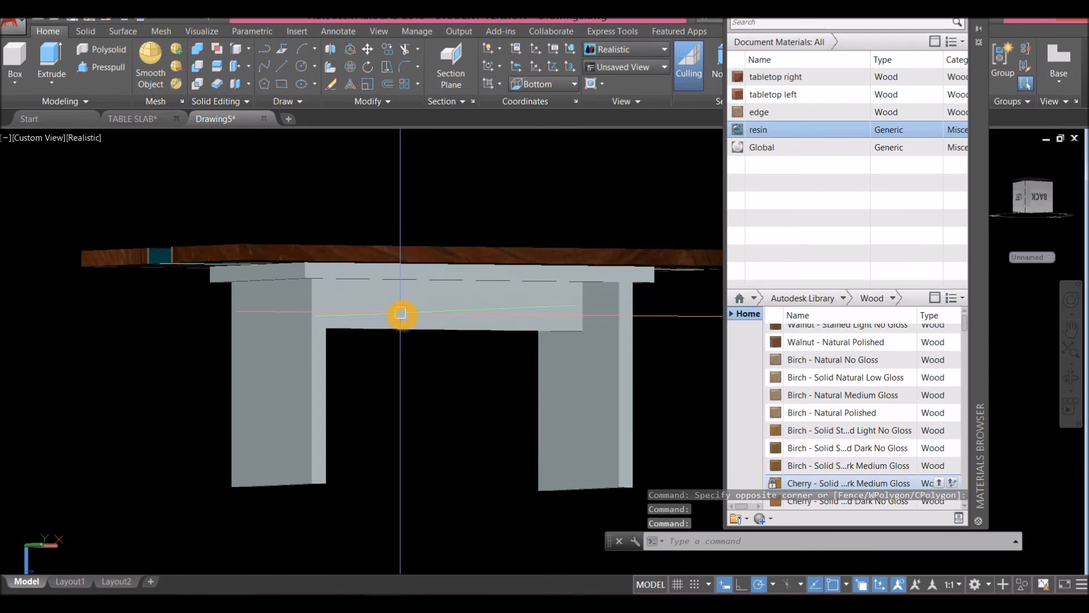
pyautogui.click(397, 315)
pyautogui.click(333, 377)
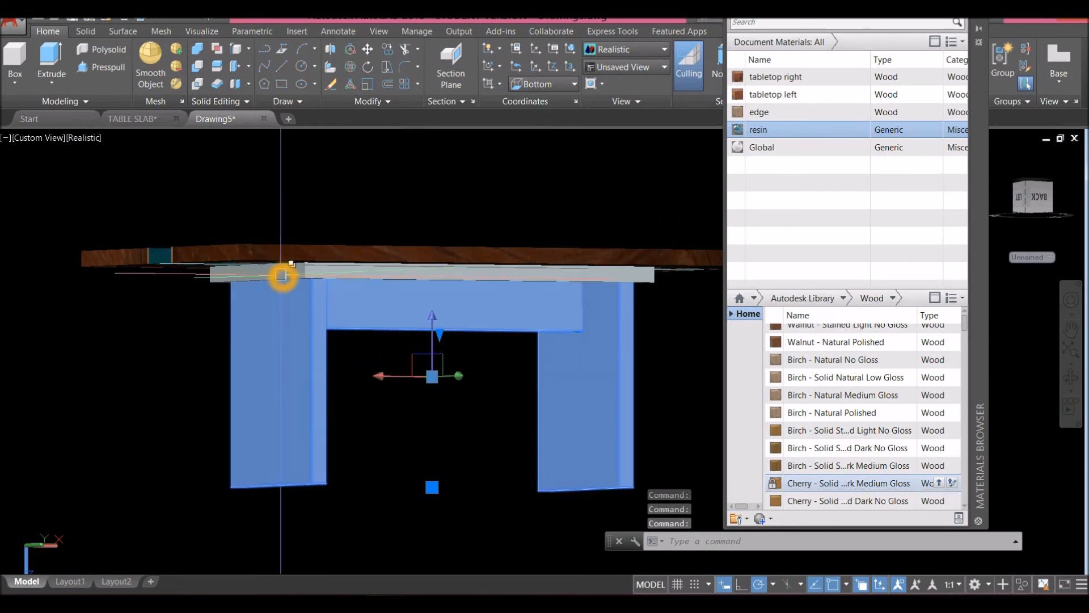
pyautogui.click(301, 288)
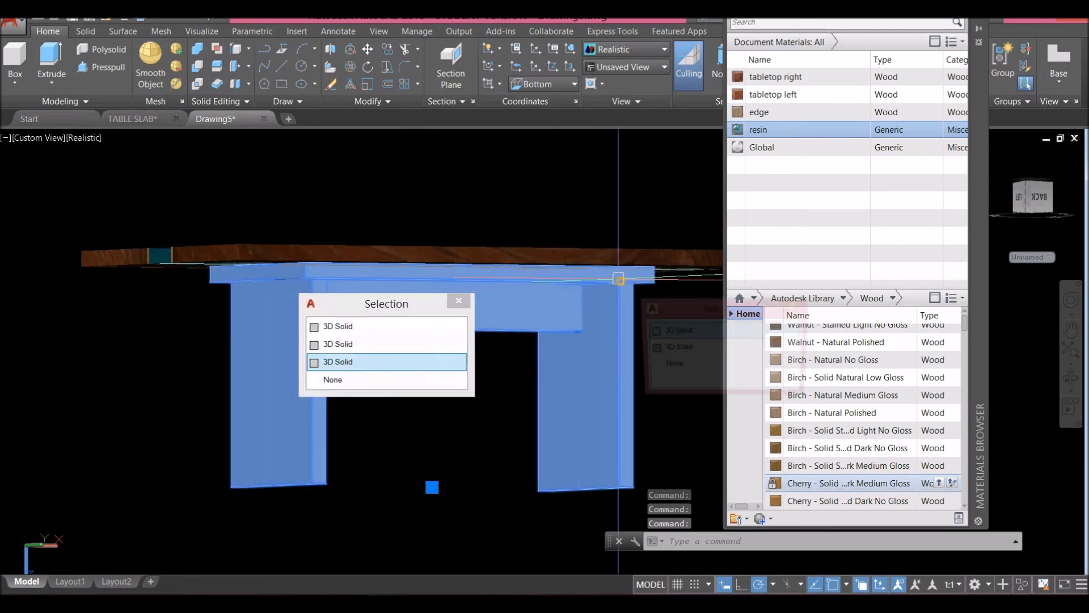
pyautogui.click(589, 302)
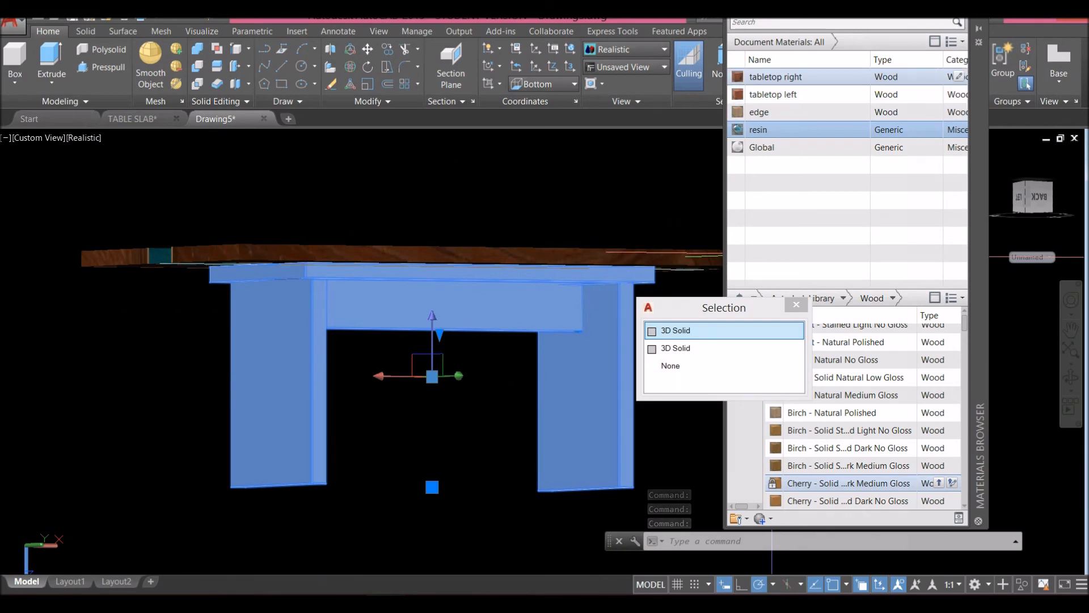
pyautogui.click(925, 77)
# Inspect the applied materials on the tabletop and legs, and close the materials browser.
pyautogui.keyDown('shift'); pyautogui.moveTo(518, 386); pyautogui.dragTo(539, 367); pyautogui.keyUp('shift')
pyautogui.moveTo(539, 368)
pyautogui.keyDown('shift'); pyautogui.mouseDown(button='middle')
pyautogui.moveTo(502, 250)
pyautogui.moveTo(502, 185)
pyautogui.mouseUp(button='middle'); pyautogui.keyUp('shift')
pyautogui.scroll(5, 374, 362)
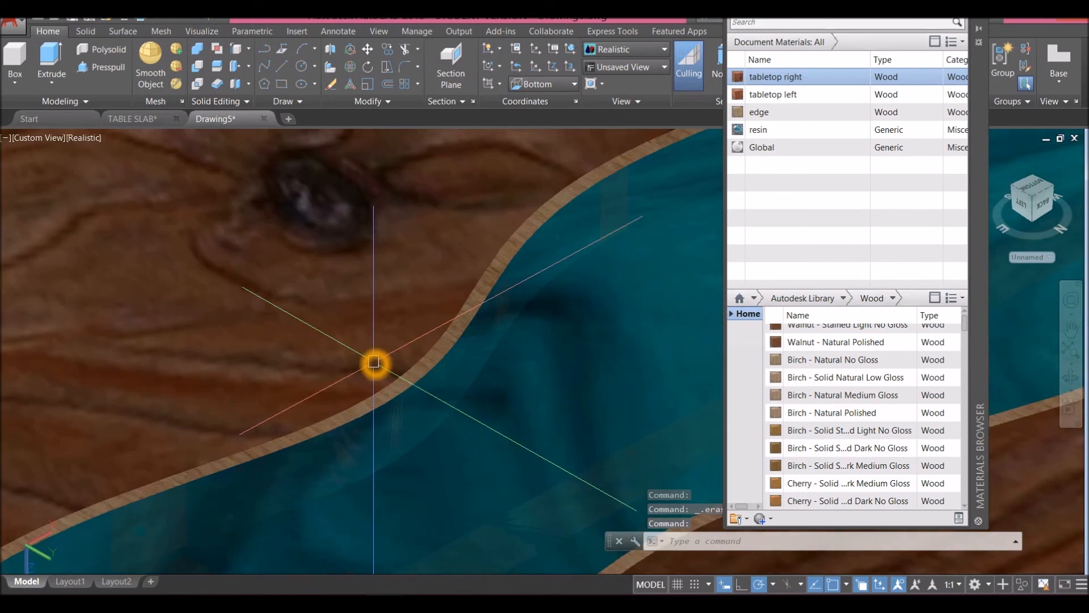
pyautogui.scroll(-6, 373, 361)
pyautogui.keyDown('shift'); pyautogui.moveTo(374, 361); pyautogui.dragTo(323, 340, button='middle'); pyautogui.keyUp('shift')
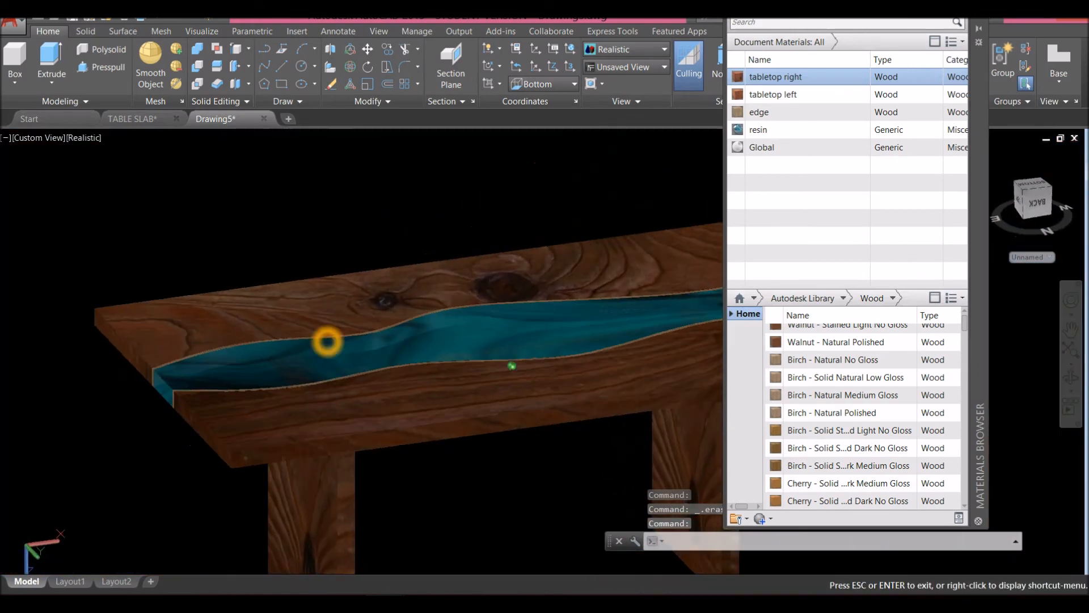
pyautogui.click(933, 41)
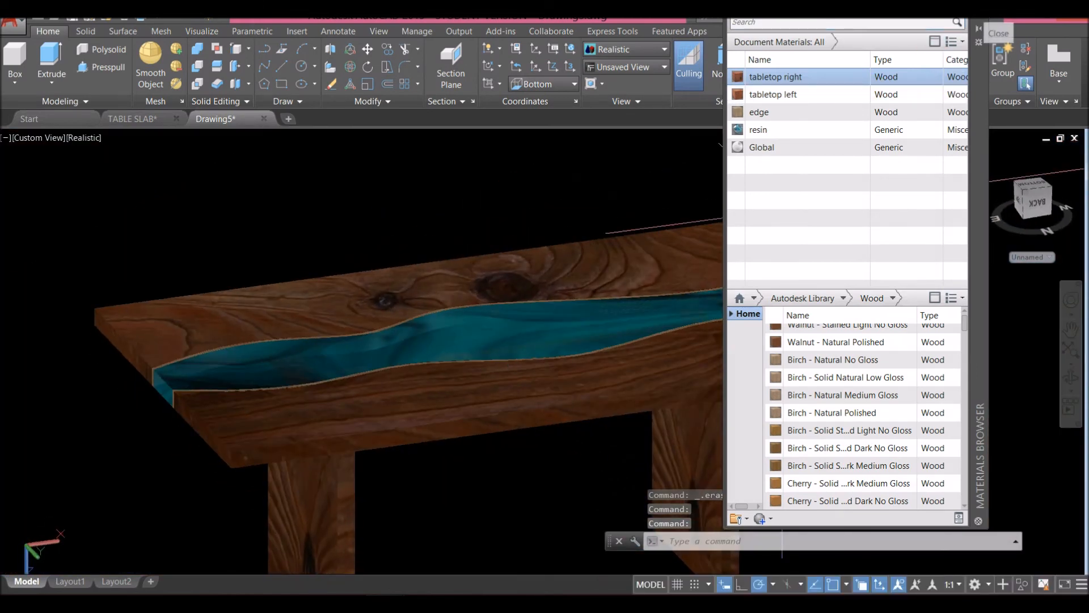
pyautogui.click(978, 28)
pyautogui.scroll(-3, 675, 214)
pyautogui.keyDown('shift'); pyautogui.moveTo(676, 214); pyautogui.dragTo(659, 210, button='middle'); pyautogui.keyUp('shift')
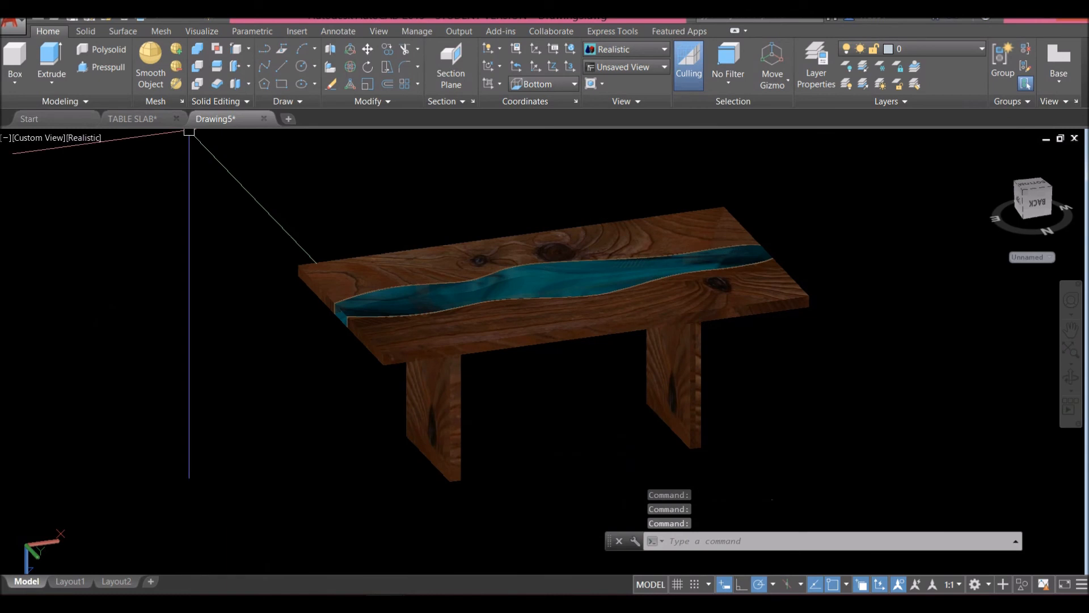
# Turn off default lighting and set the exposure to 8.00 and the white balance to 8770.
pyautogui.click(202, 31)
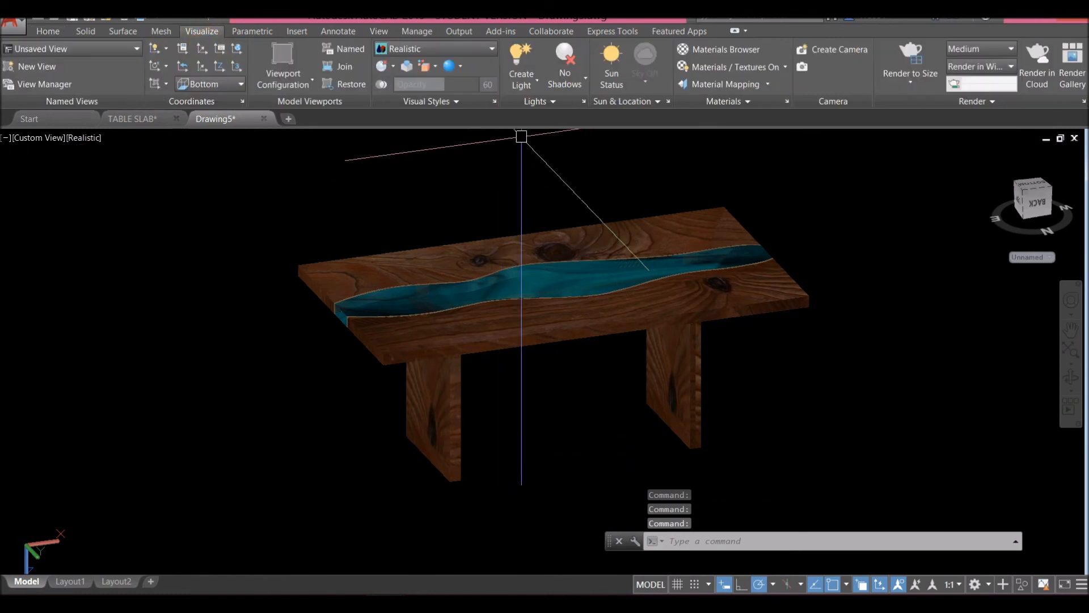
pyautogui.click(536, 101)
pyautogui.click(558, 136)
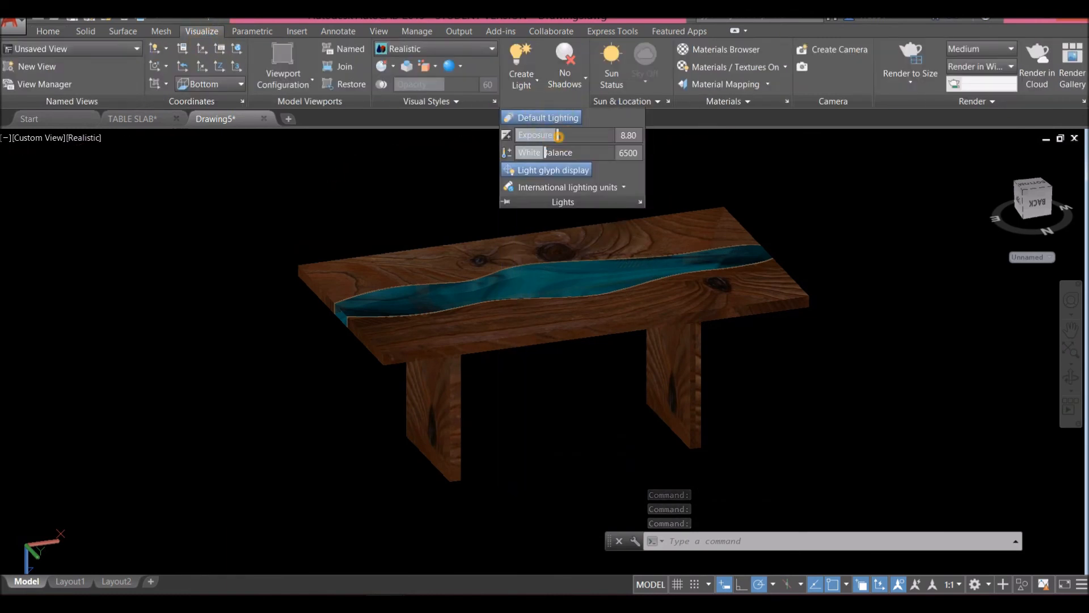
pyautogui.moveTo(558, 137); pyautogui.dragTo(548, 137)
pyautogui.keyDown('shift'); pyautogui.moveTo(669, 310); pyautogui.dragTo(899, 381, button='middle'); pyautogui.keyUp('shift')
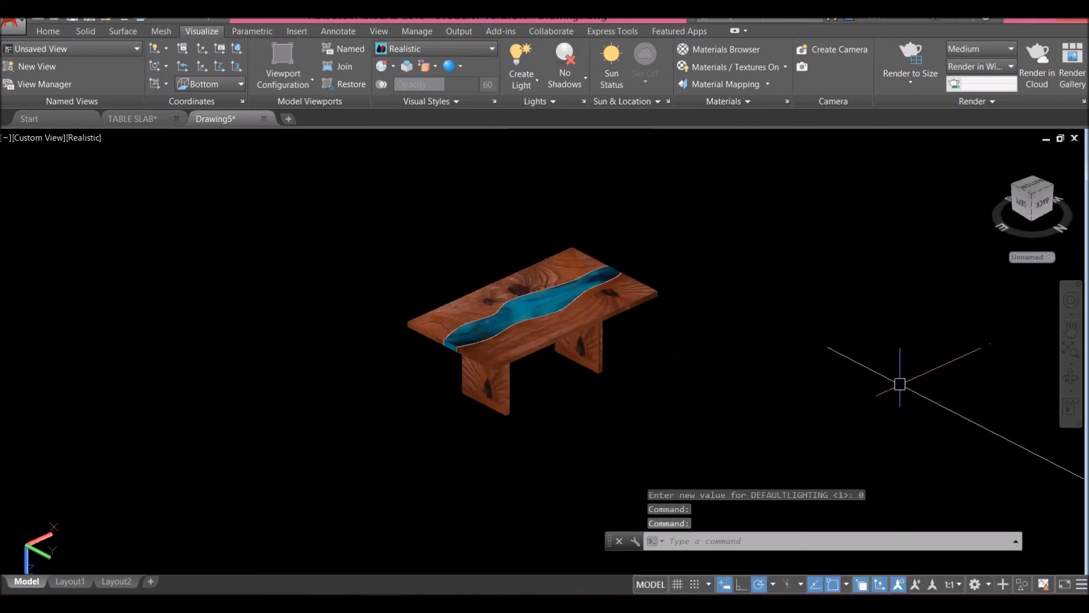
# Switch the view to perspective projection and turn on the sun with the recommended exposure adjustment.
pyautogui.rightClick(1072, 233)
pyautogui.click(971, 273)
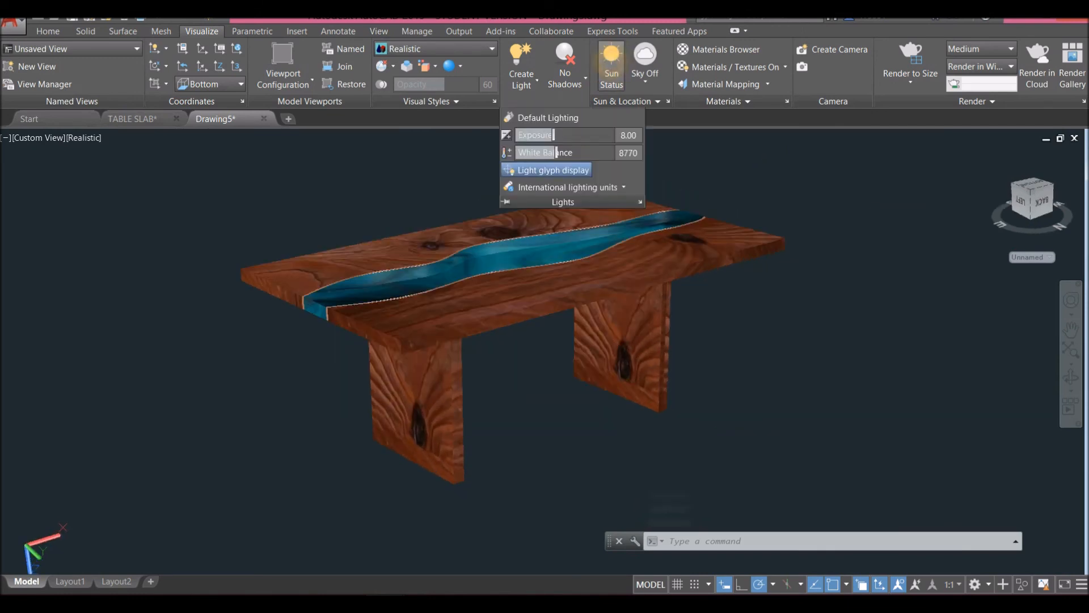
pyautogui.click(612, 66)
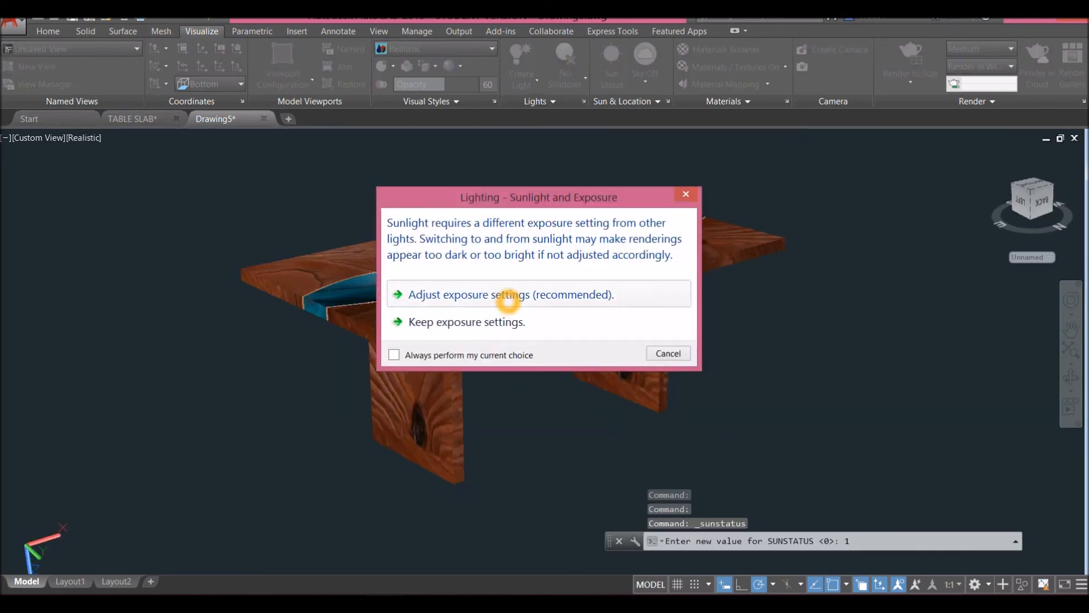
pyautogui.click(508, 300)
# Turn on the render environment with Sharp Highlights lighting and give it a custom three-color gradient background.
pyautogui.click(671, 166)
pyautogui.click(672, 164)
pyautogui.click(672, 165)
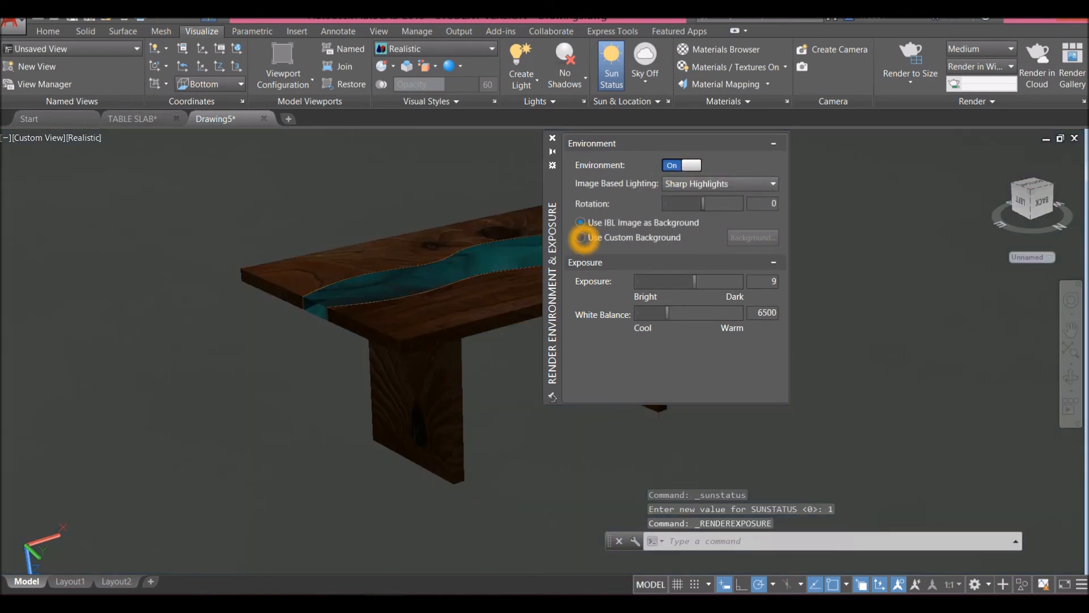
pyautogui.click(582, 238)
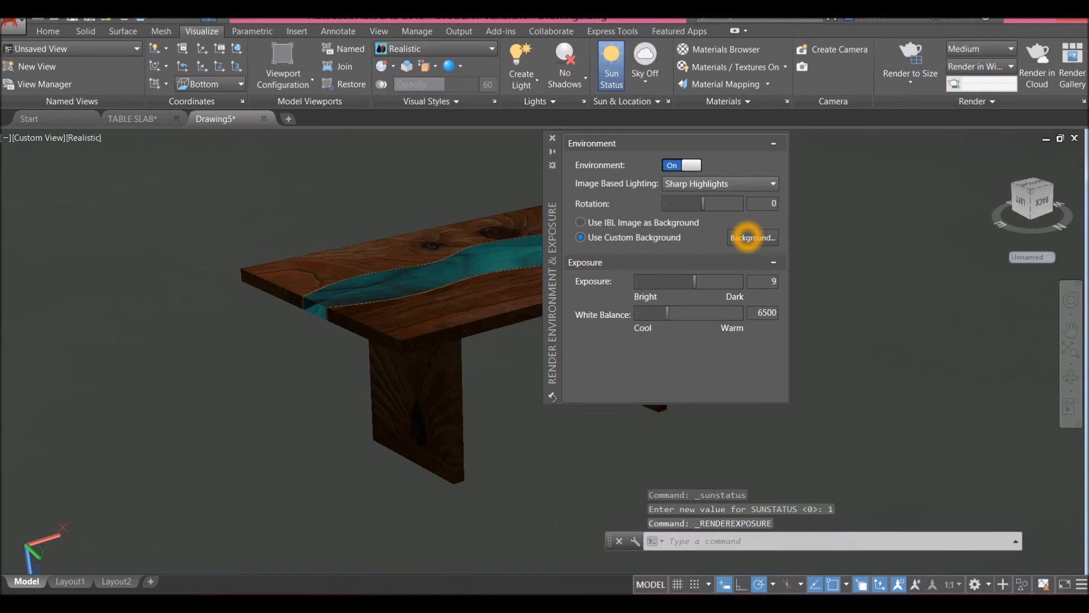
pyautogui.click(747, 237)
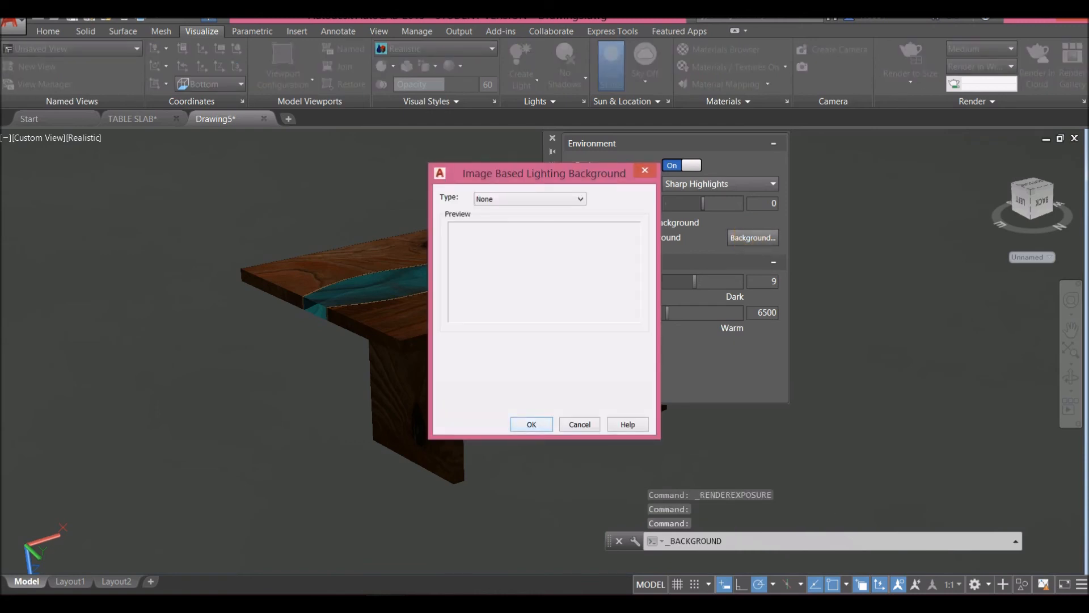
pyautogui.click(579, 198)
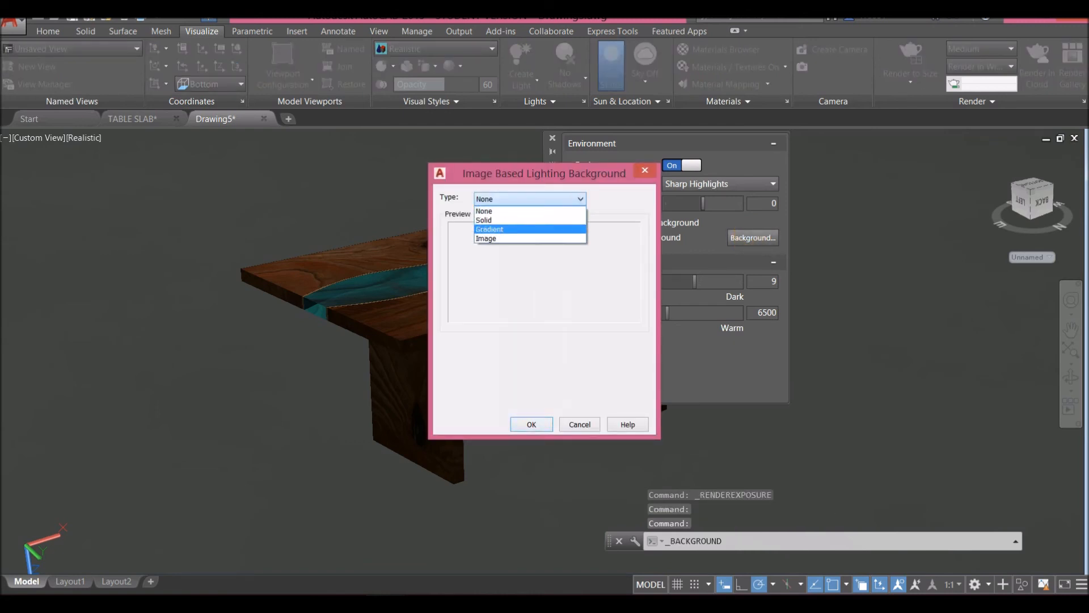
pyautogui.click(517, 228)
pyautogui.click(460, 364)
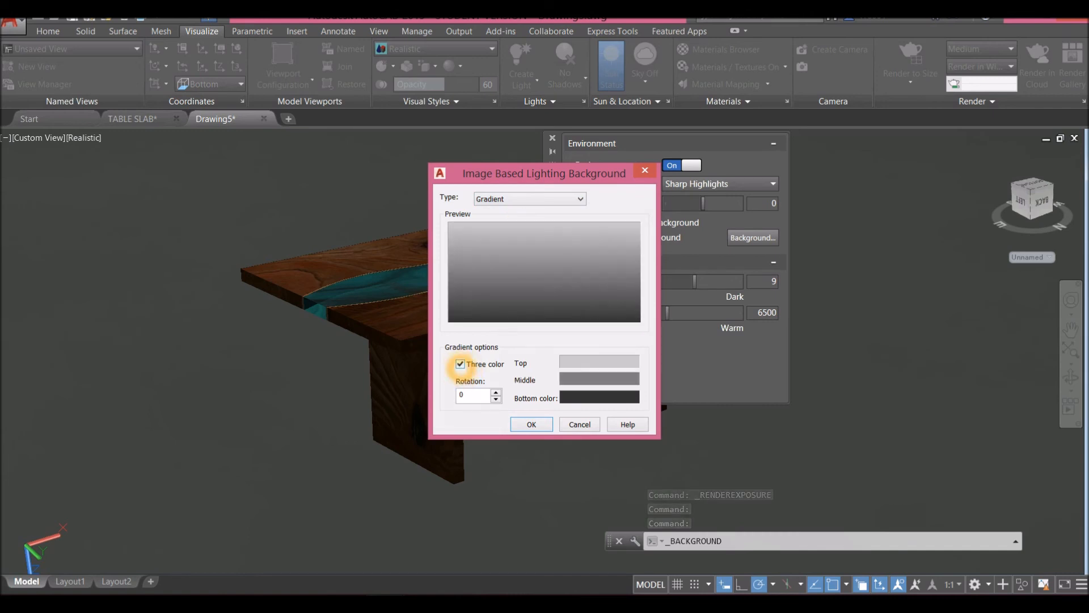
# Set the gradient's top color to golden brown, RGB 158,121,61, and its middle color to a darker brown.
pyautogui.click(599, 361)
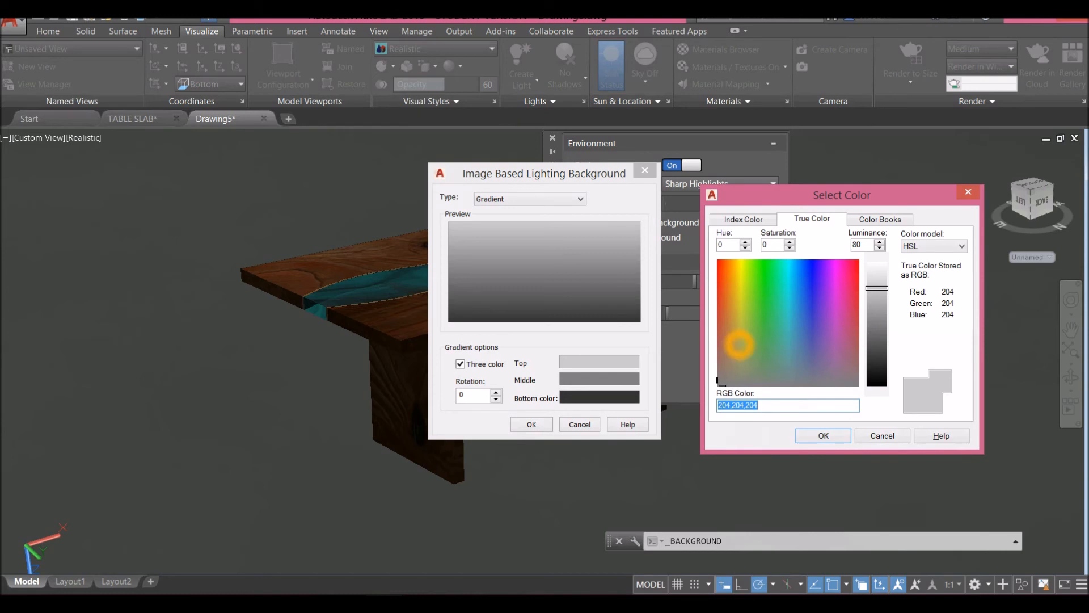
pyautogui.click(737, 344)
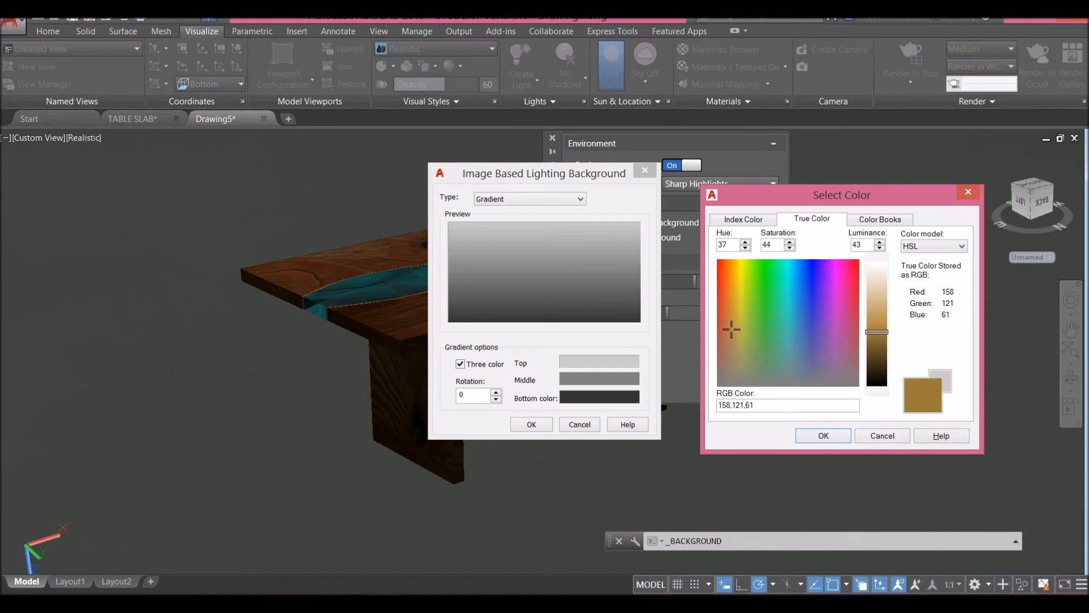
pyautogui.click(823, 435)
pyautogui.click(575, 379)
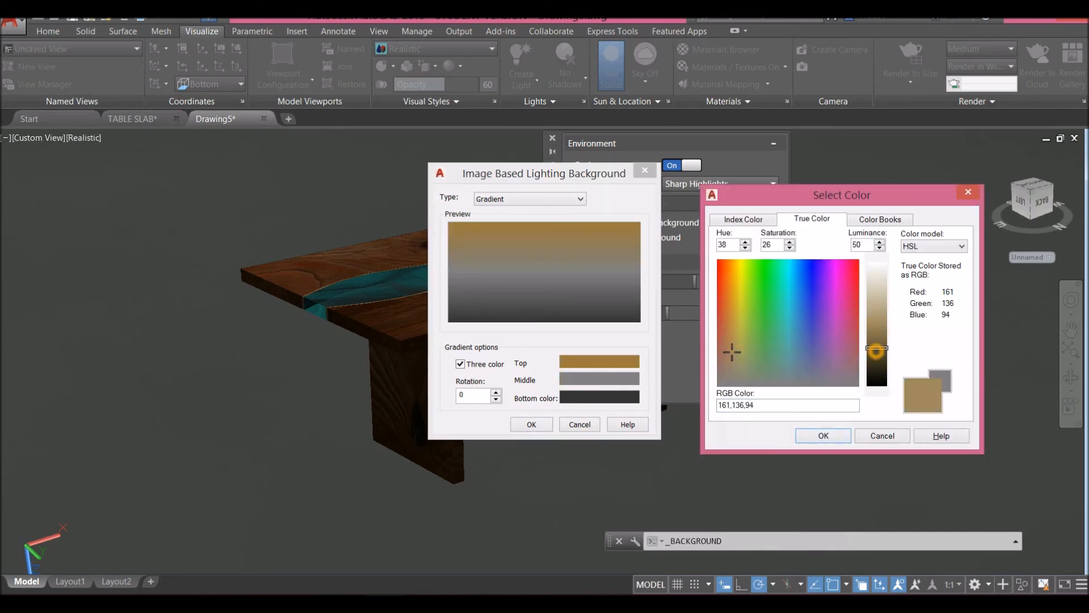
pyautogui.click(841, 437)
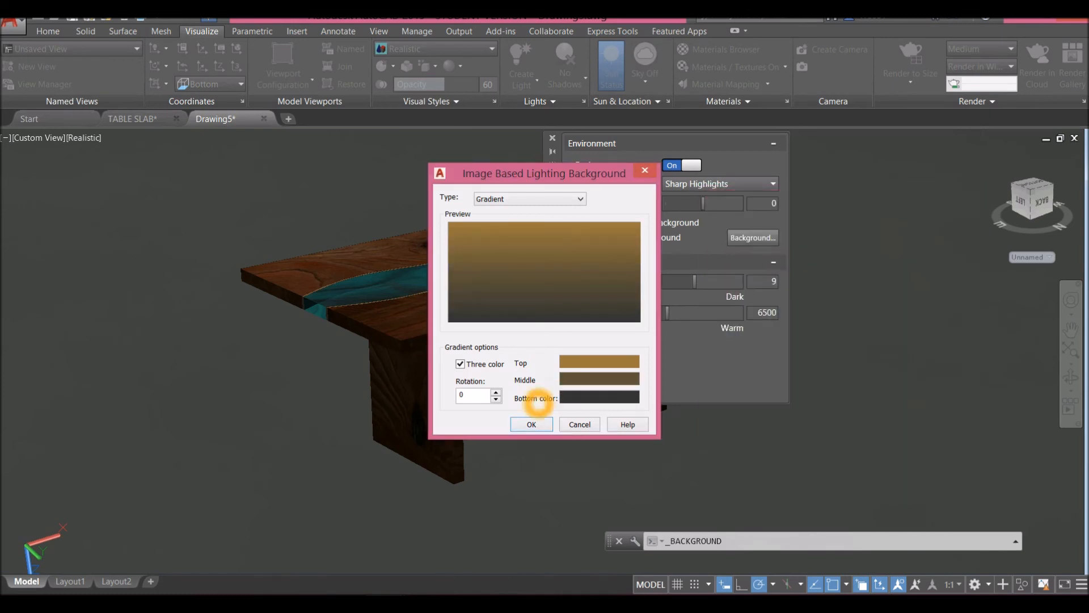
# Set the gradient's bottom color to near-black, RGB 27,24,19, and apply the background.
pyautogui.click(578, 397)
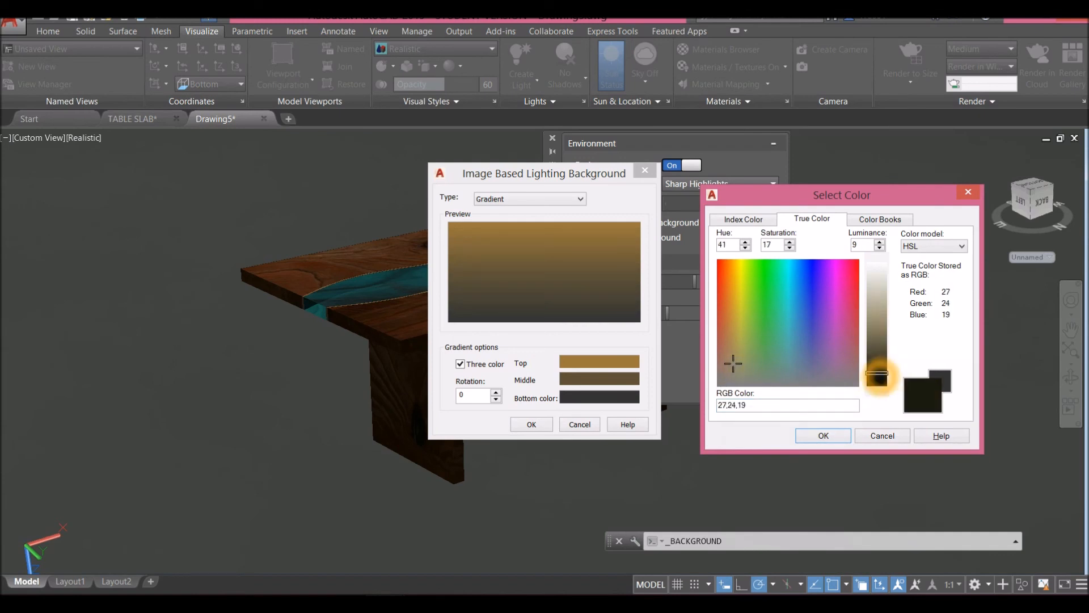
pyautogui.click(840, 432)
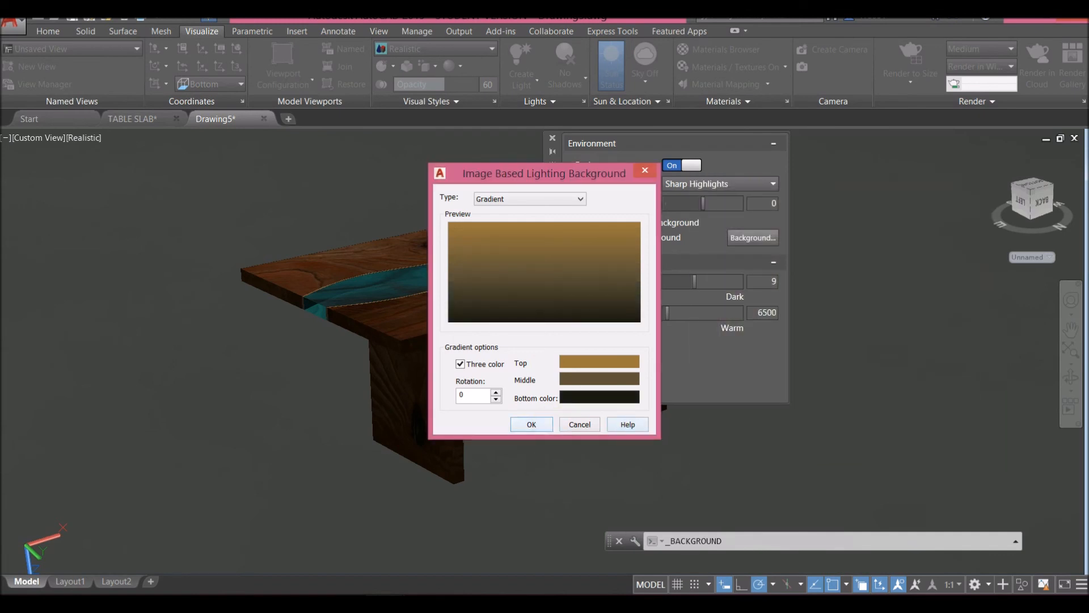
pyautogui.click(532, 424)
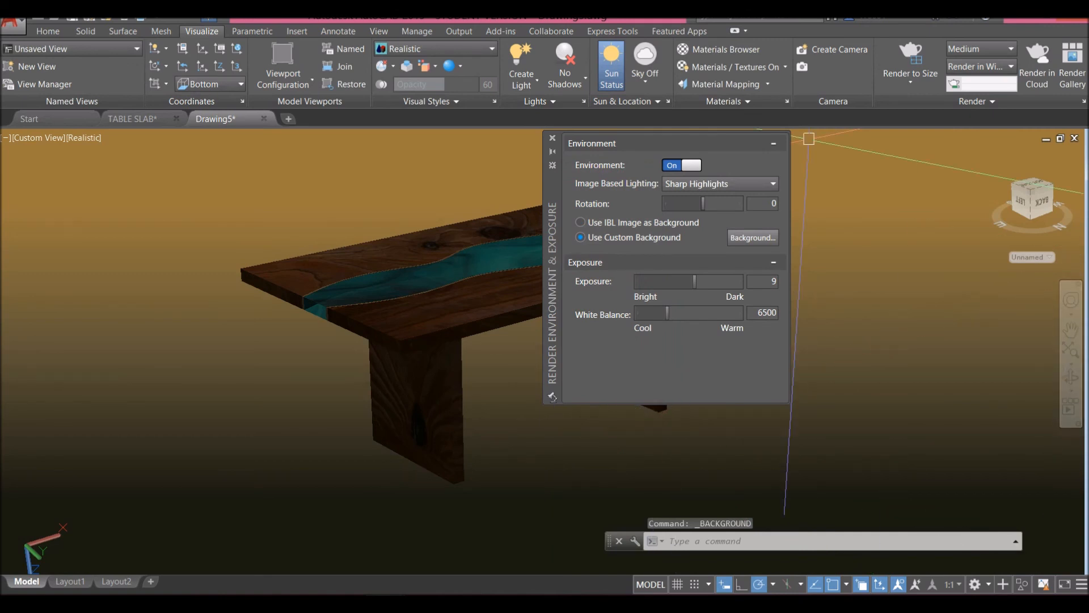
# Set the render exposure to 7.2 and the white balance to 8296, and close the environment settings.
pyautogui.moveTo(696, 281); pyautogui.dragTo(688, 282)
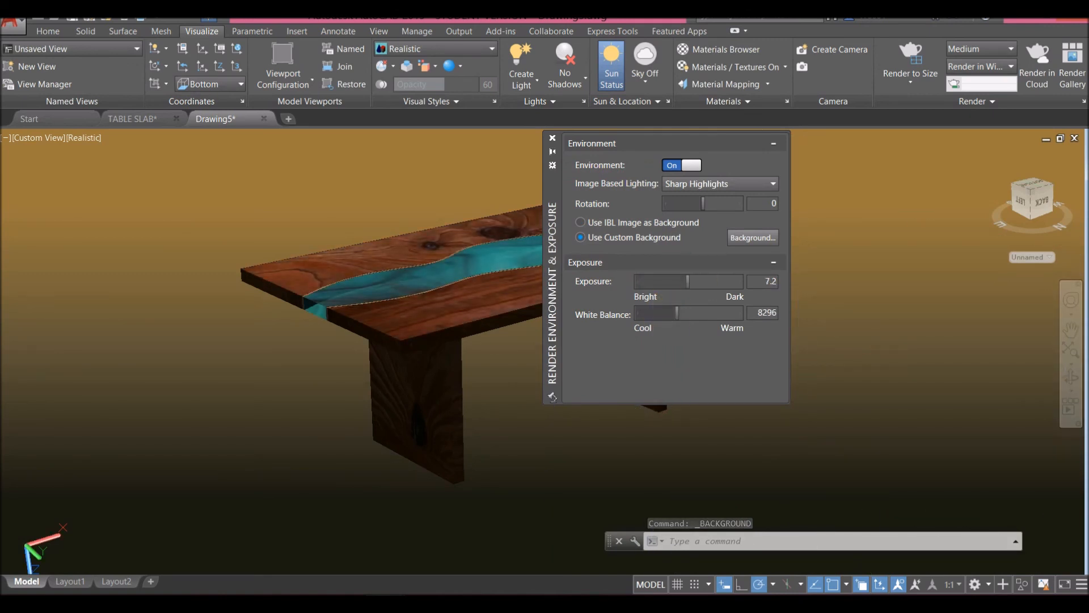
pyautogui.click(552, 138)
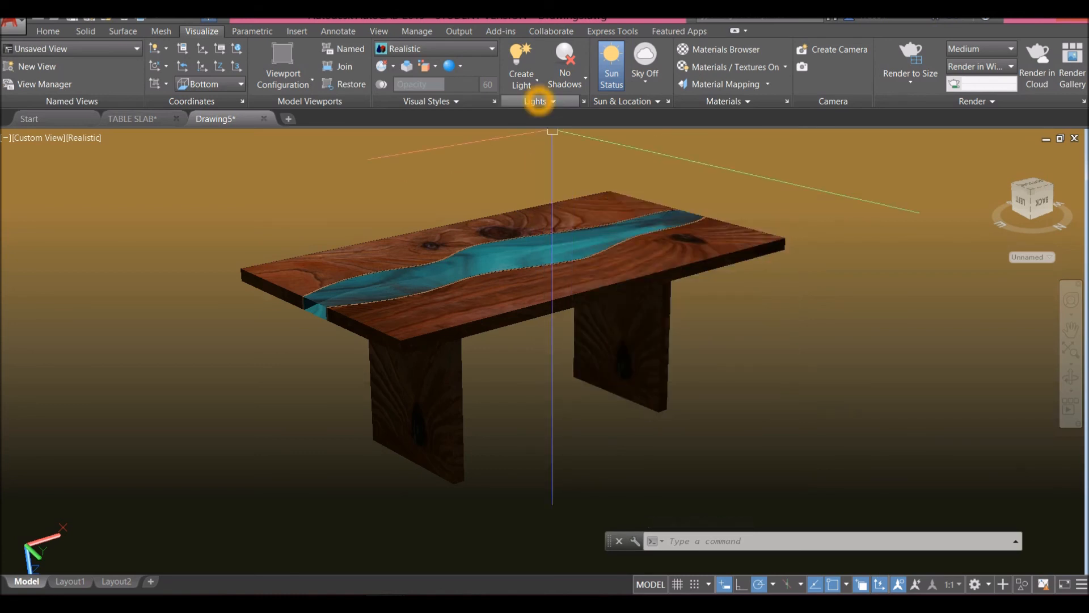
# Turn on default lighting and fine-tune the exposure to 7.1 and the white balance to 9305.
pyautogui.click(538, 102)
pyautogui.click(547, 117)
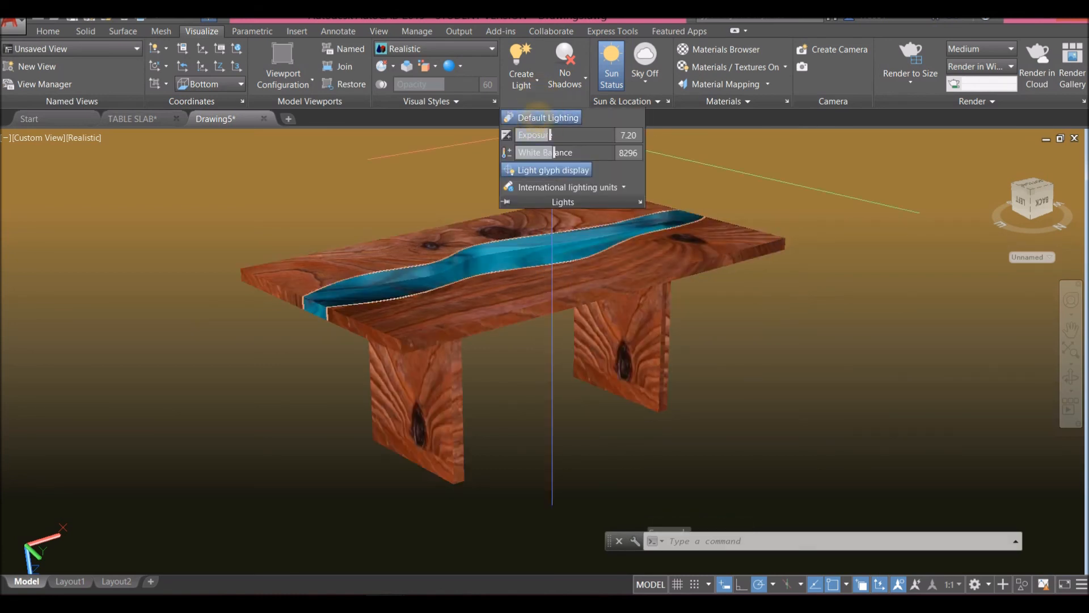
pyautogui.click(549, 135)
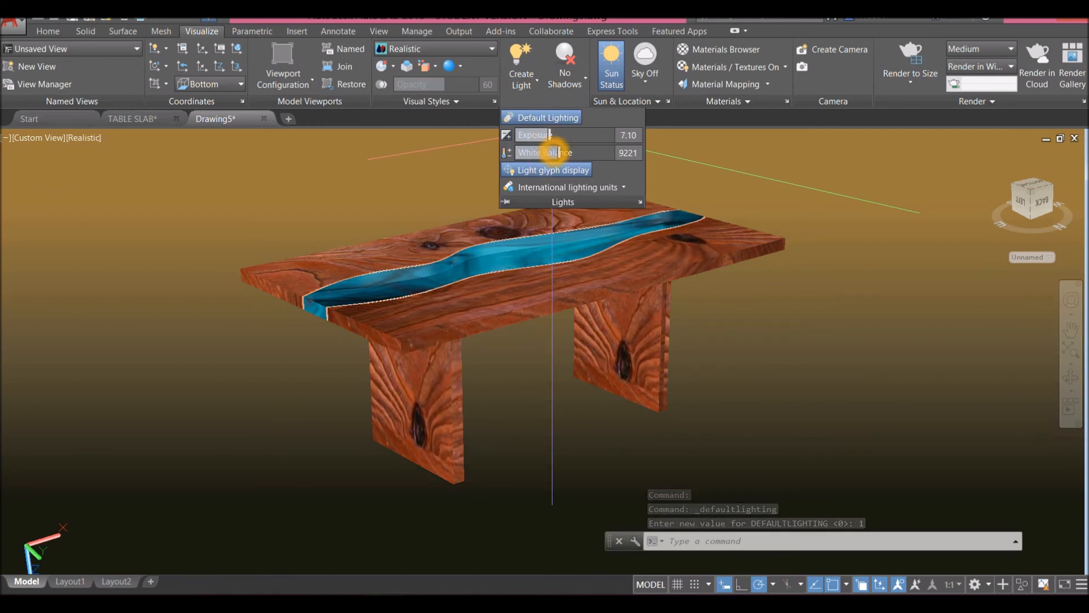
pyautogui.keyDown('shift'); pyautogui.moveTo(718, 347); pyautogui.dragTo(714, 386, button='middle'); pyautogui.keyUp('shift')
pyautogui.keyDown('shift'); pyautogui.moveTo(526, 295); pyautogui.dragTo(531, 286, button='middle'); pyautogui.keyUp('shift')
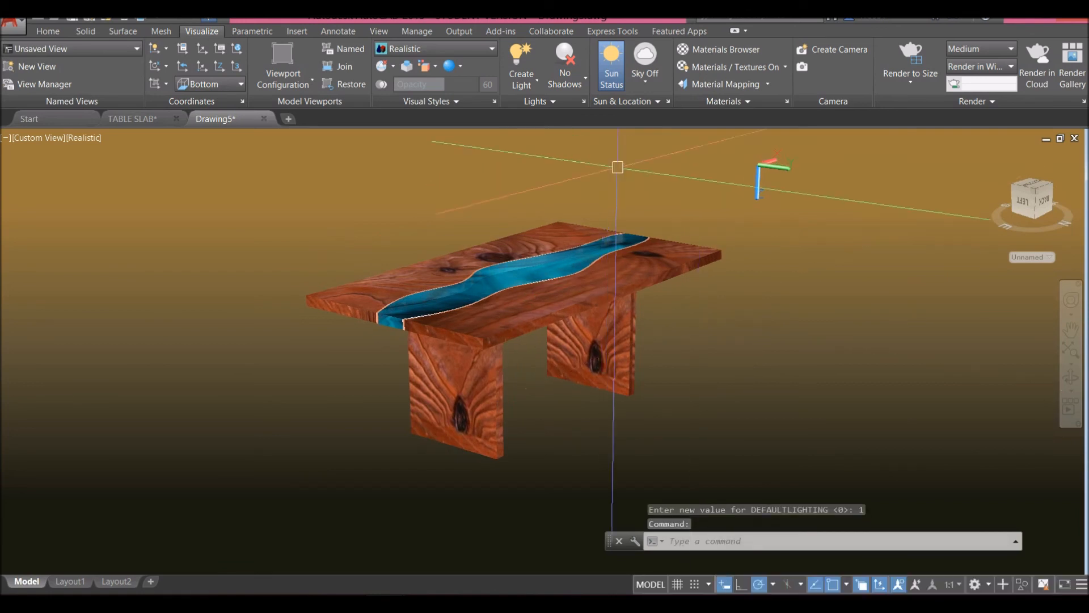
# Turn the sun off and on again, switching off default lighting and accepting the recommended exposure adjustment.
pyautogui.click(611, 67)
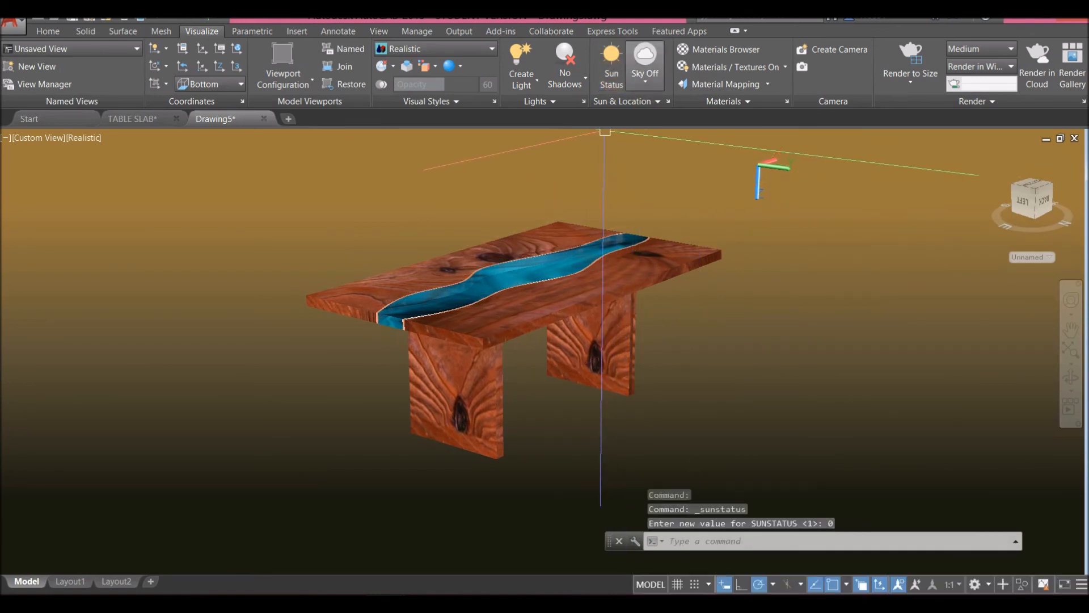
pyautogui.click(612, 72)
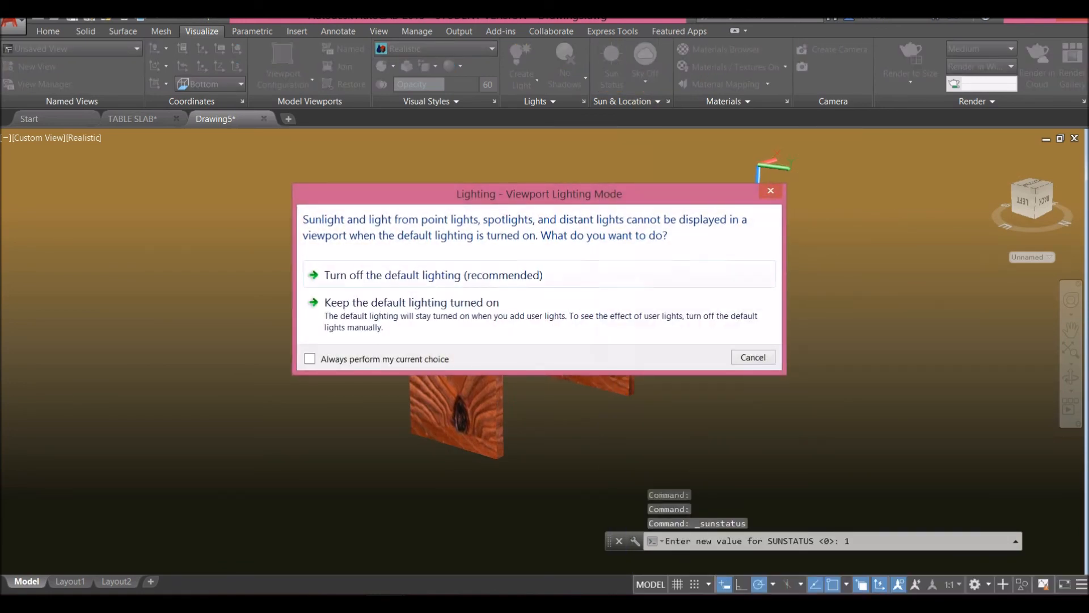
pyautogui.click(514, 278)
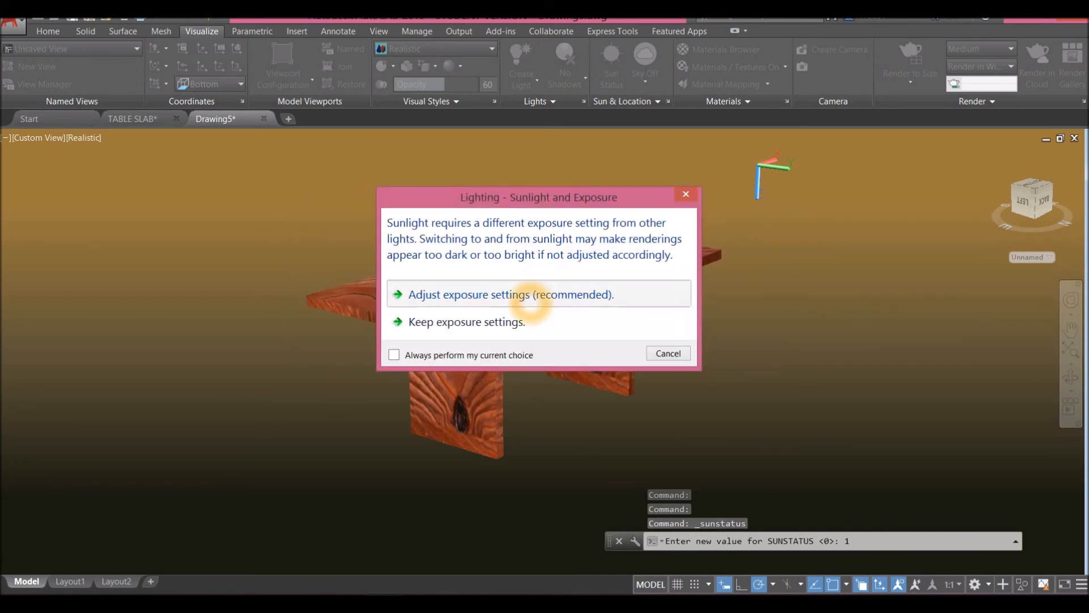
pyautogui.click(530, 295)
# Lighten the top color of the background gradient to a paler tan and apply the background.
pyautogui.click(753, 237)
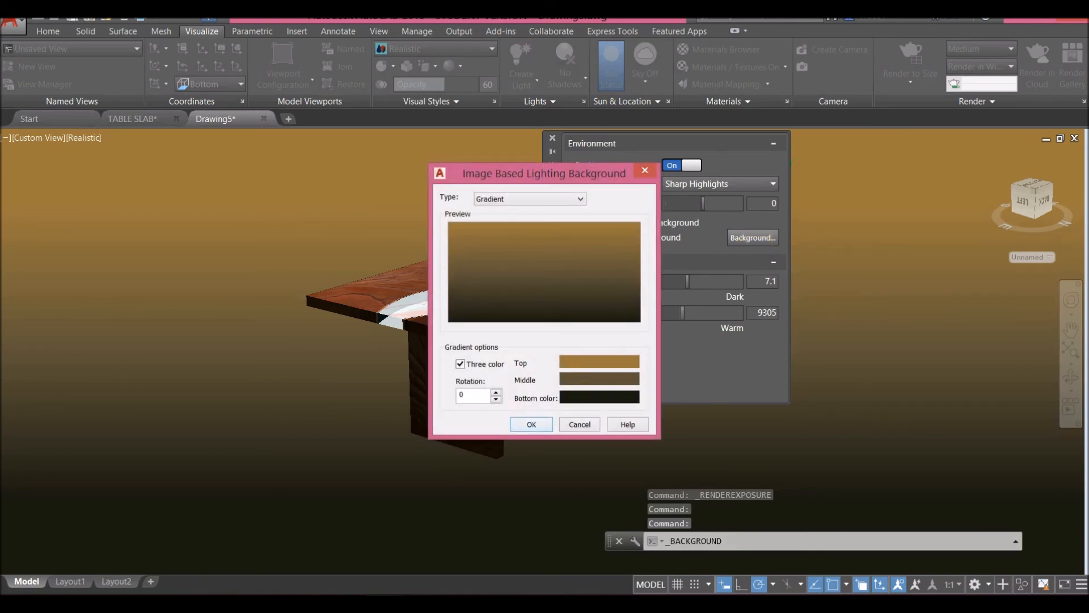
pyautogui.click(587, 365)
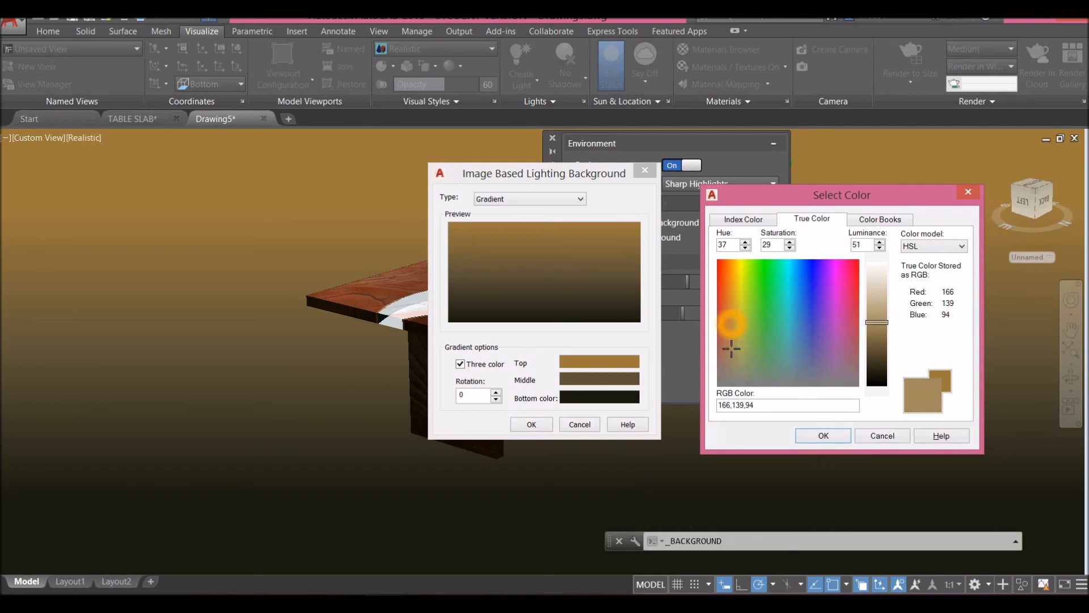
pyautogui.click(839, 435)
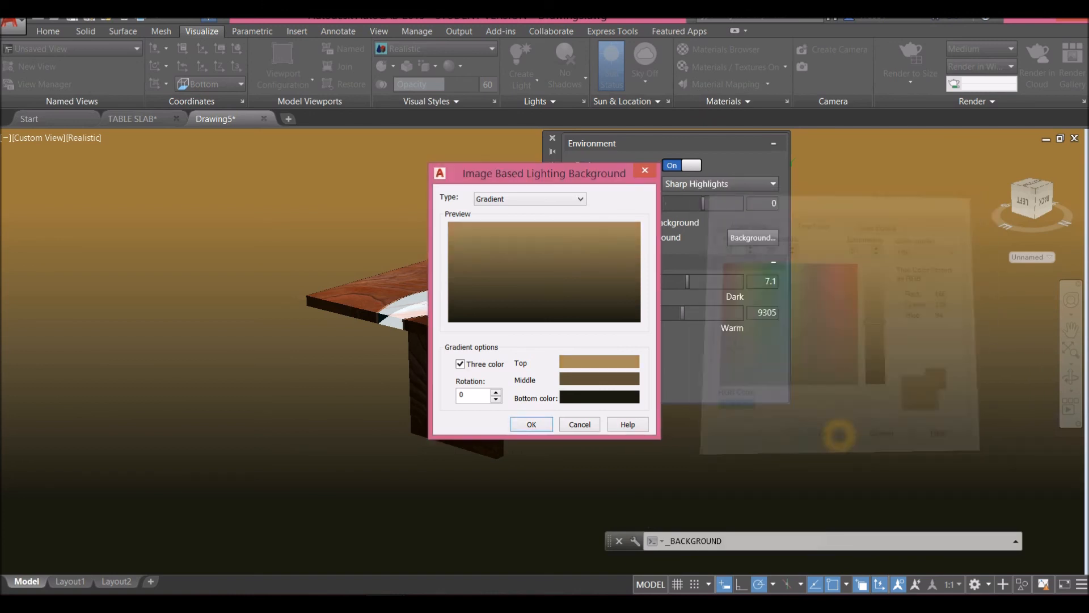
pyautogui.click(531, 423)
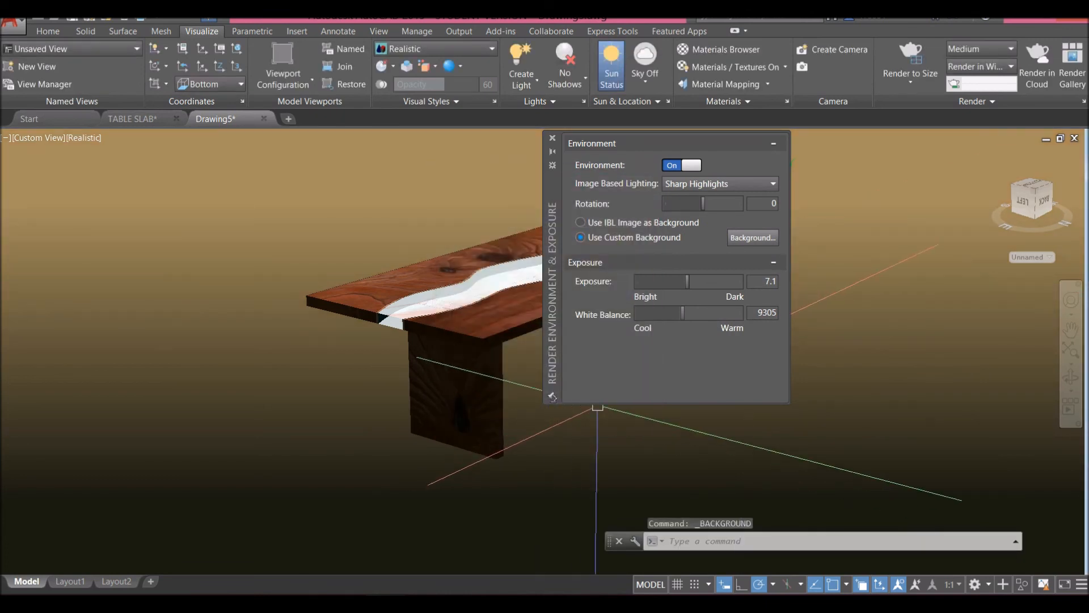
pyautogui.click(552, 138)
# Turn default lighting back on for the table scene.
pyautogui.keyDown('shift'); pyautogui.moveTo(580, 219); pyautogui.dragTo(559, 217, button='middle'); pyautogui.keyUp('shift')
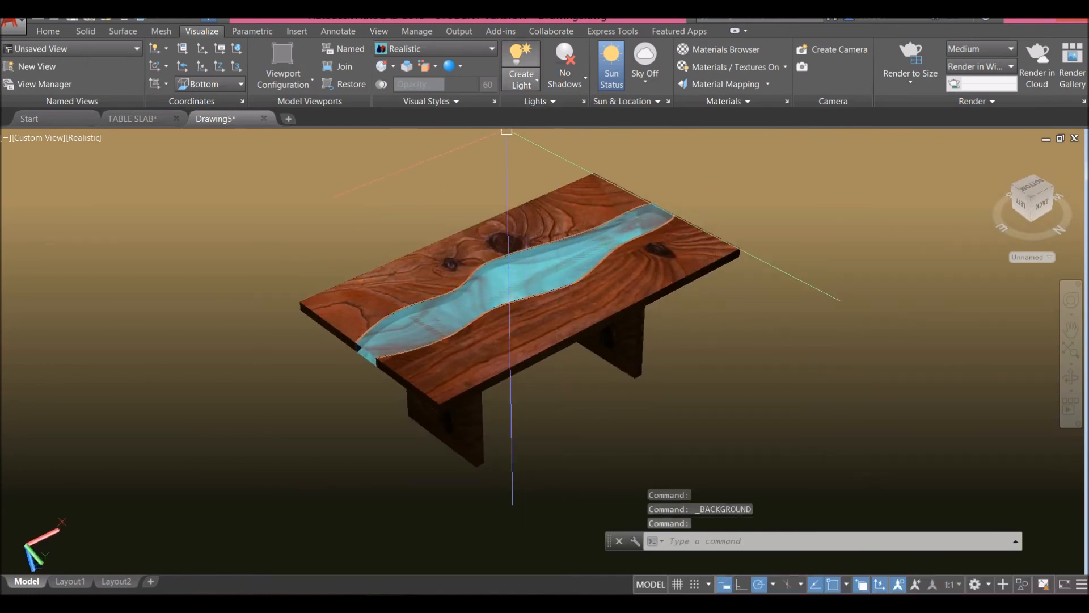
pyautogui.click(535, 101)
pyautogui.click(546, 119)
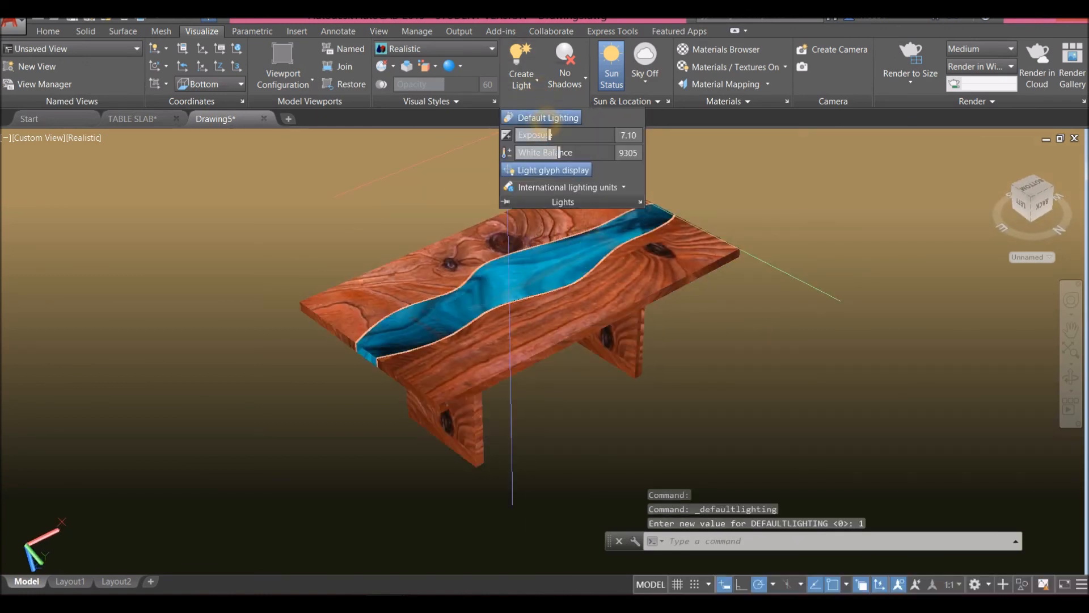
pyautogui.keyDown('shift'); pyautogui.moveTo(688, 297); pyautogui.dragTo(681, 261, button='middle'); pyautogui.keyUp('shift')
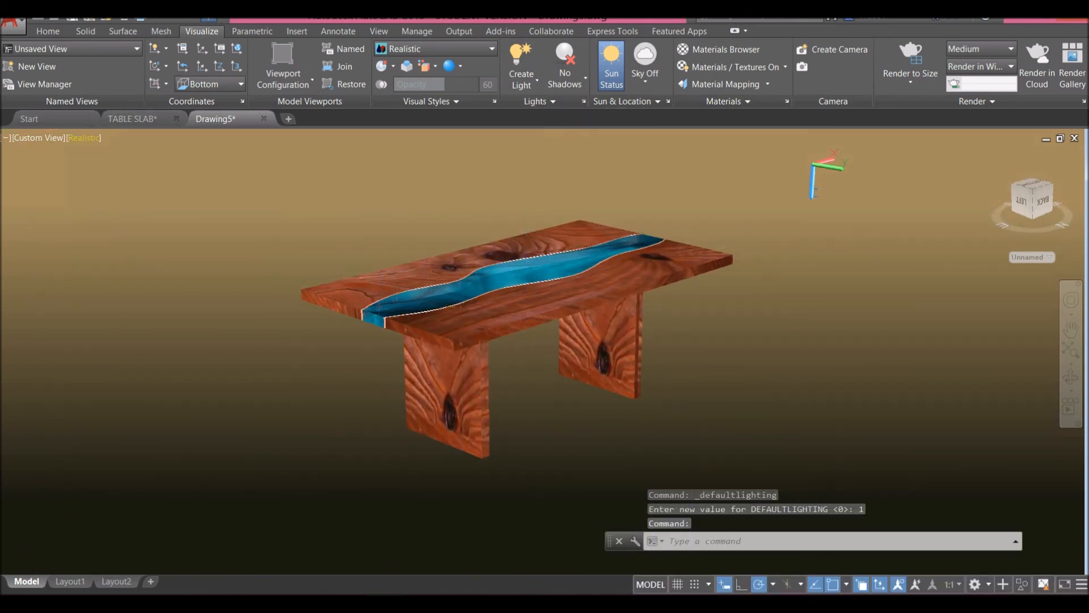
# In the top view, attach the carpet image with a relative path and place it behind the table at an on-screen scale.
pyautogui.click(42, 138)
pyautogui.click(63, 169)
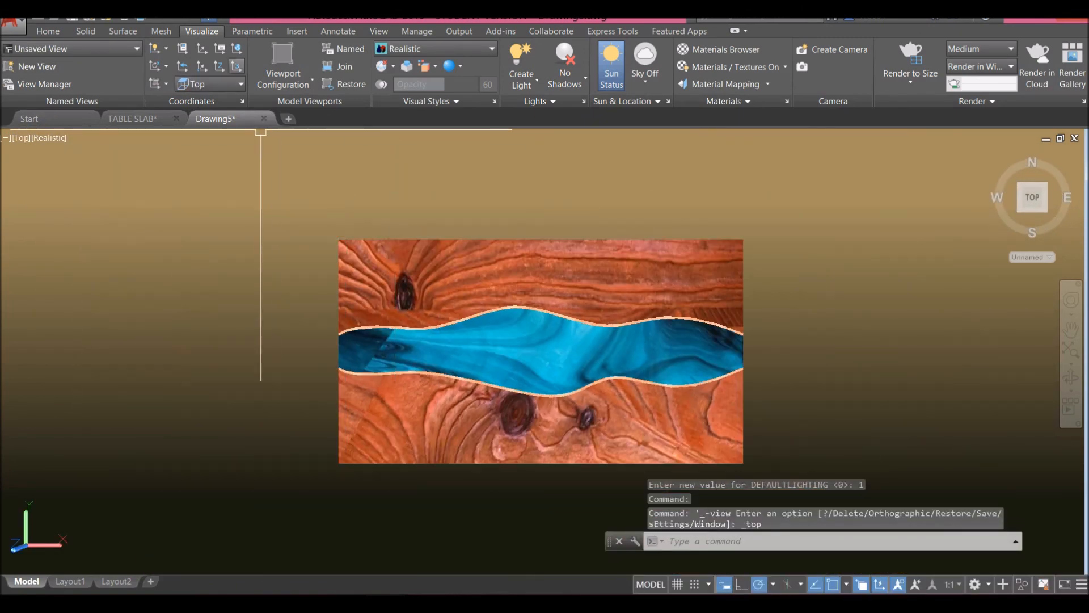
pyautogui.click(297, 31)
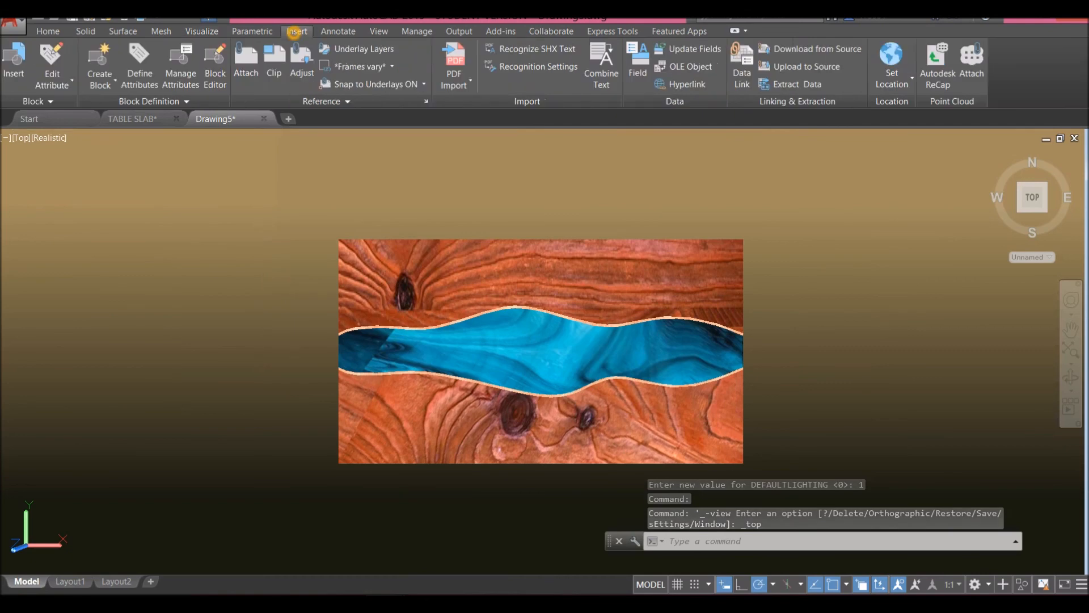
pyautogui.click(246, 63)
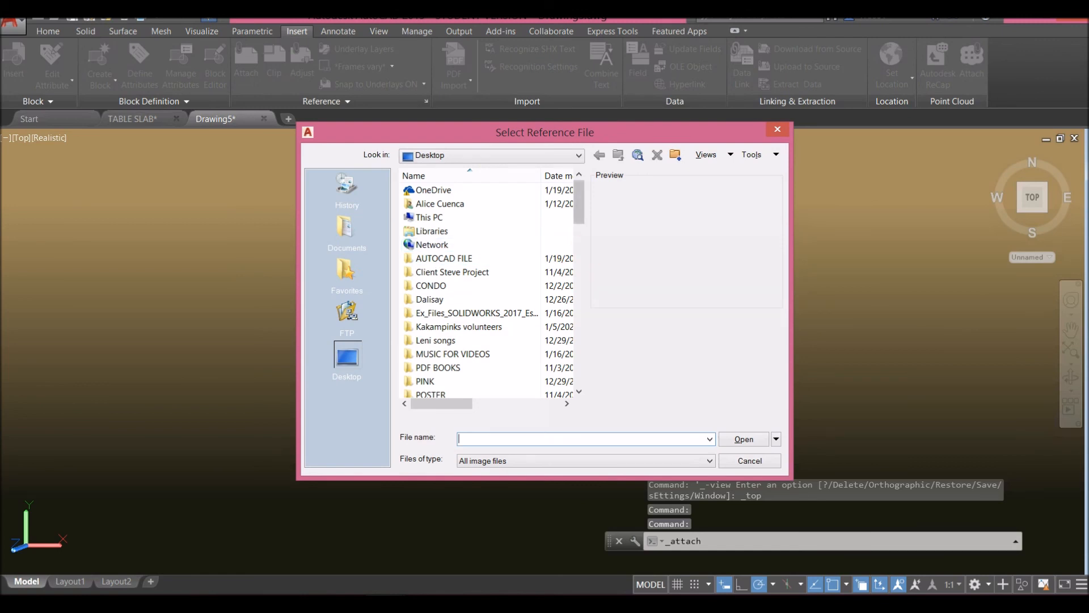
pyautogui.click(589, 212)
pyautogui.moveTo(584, 211); pyautogui.dragTo(584, 286)
pyautogui.click(448, 285)
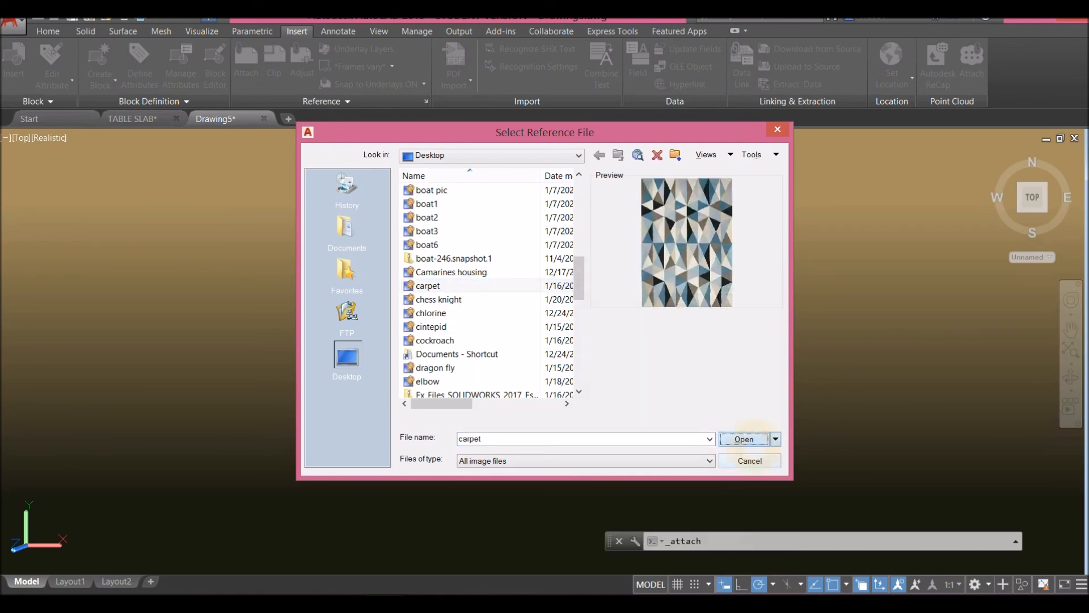
pyautogui.click(743, 439)
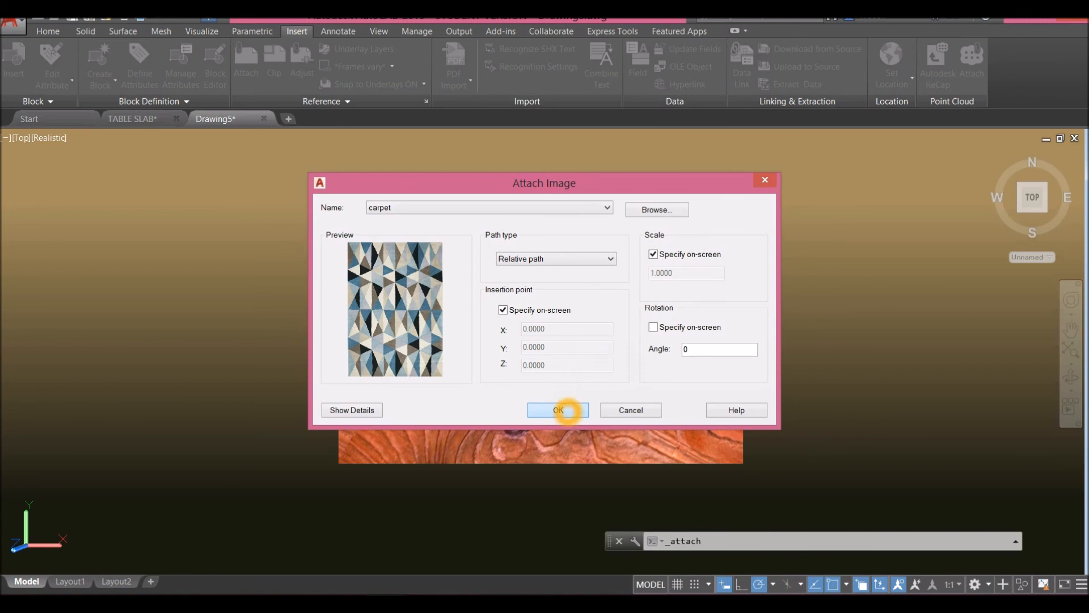
pyautogui.click(558, 410)
pyautogui.scroll(-3, 577, 381)
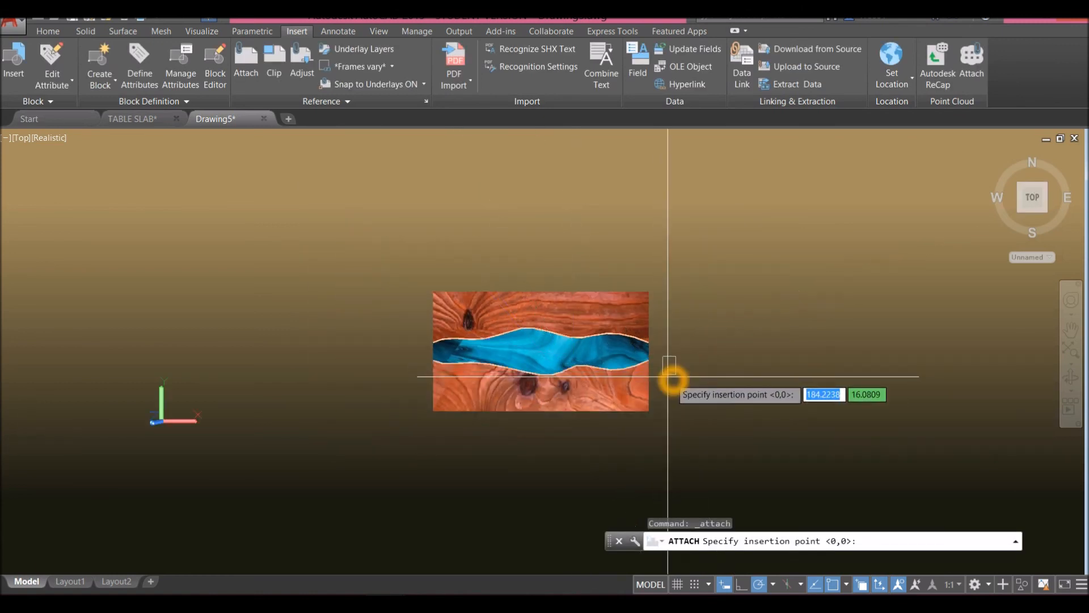
pyautogui.click(390, 435)
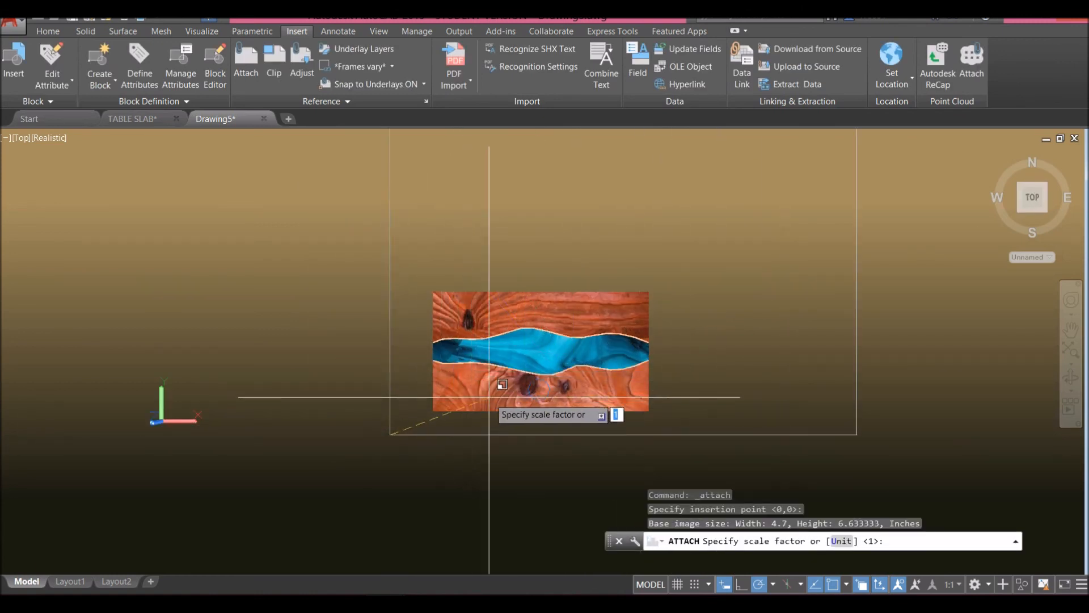
pyautogui.click(471, 472)
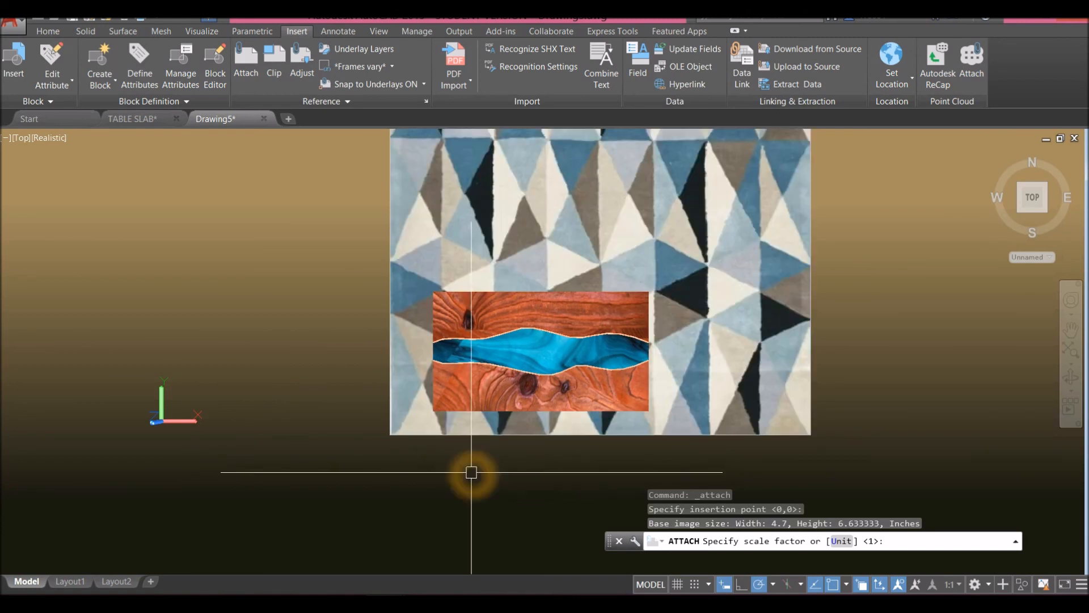
# Rotate the carpet image 90 degrees about a base point beside it.
pyautogui.scroll(-2, 482, 448)
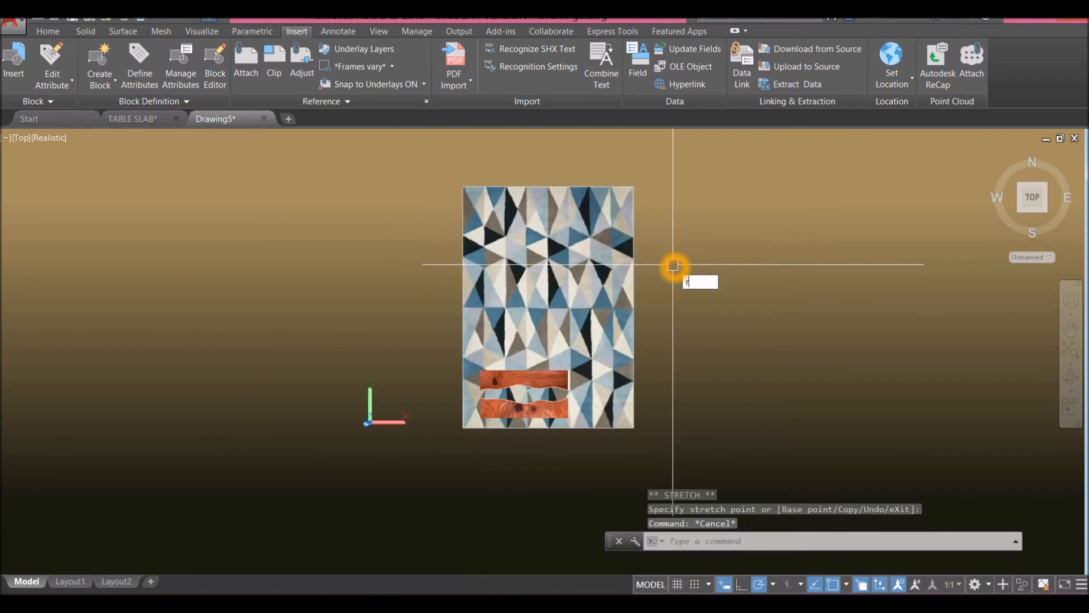
pyautogui.write('o')
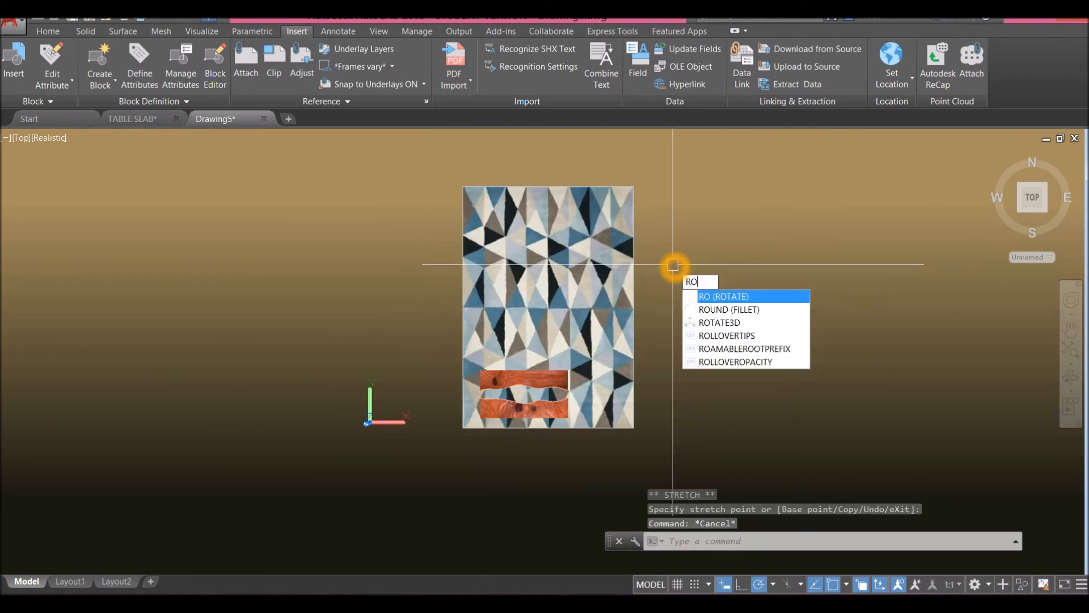
pyautogui.press('Return')
pyautogui.click(629, 256)
pyautogui.press('Return')
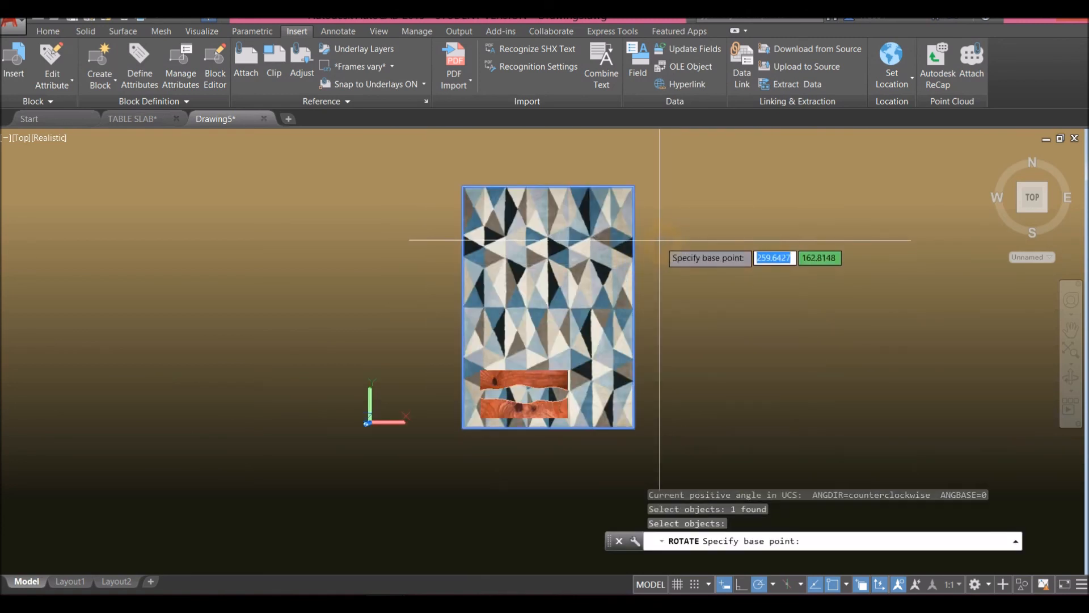
pyautogui.click(665, 250)
pyautogui.click(664, 209)
# Shrink the carpet image by its upper corner grip so its top edge lines up with the table's.
pyautogui.moveTo(715, 295); pyautogui.dragTo(611, 285, button='middle')
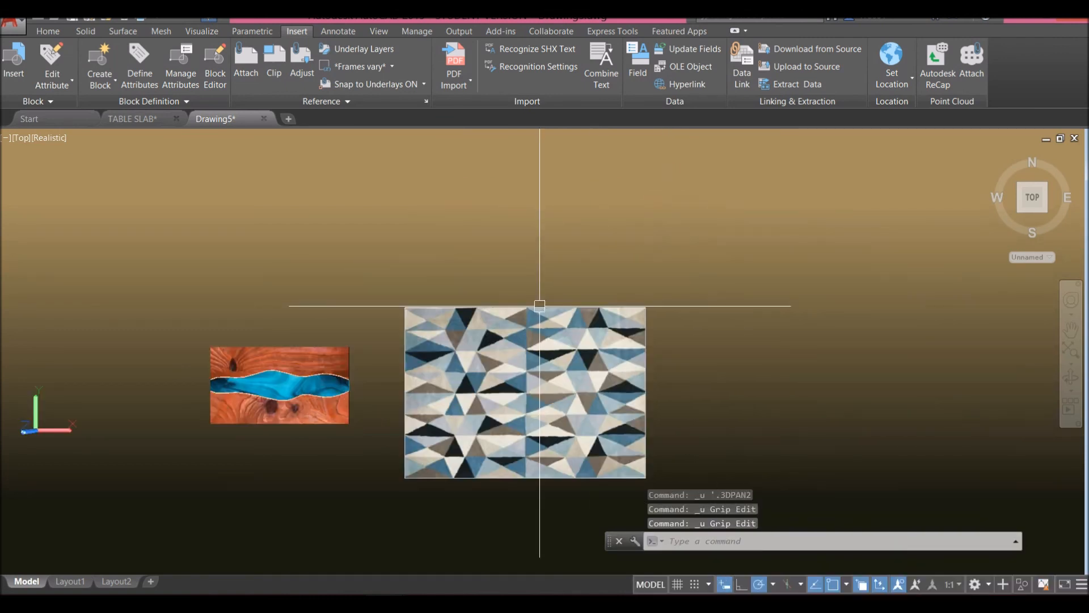
pyautogui.click(539, 306)
pyautogui.click(646, 307)
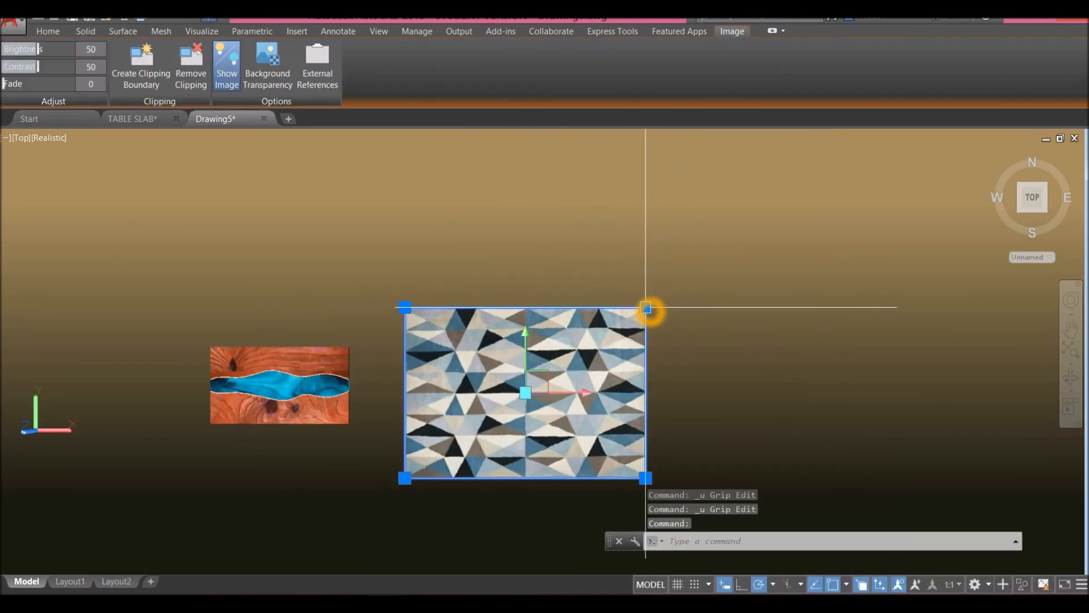
pyautogui.click(591, 345)
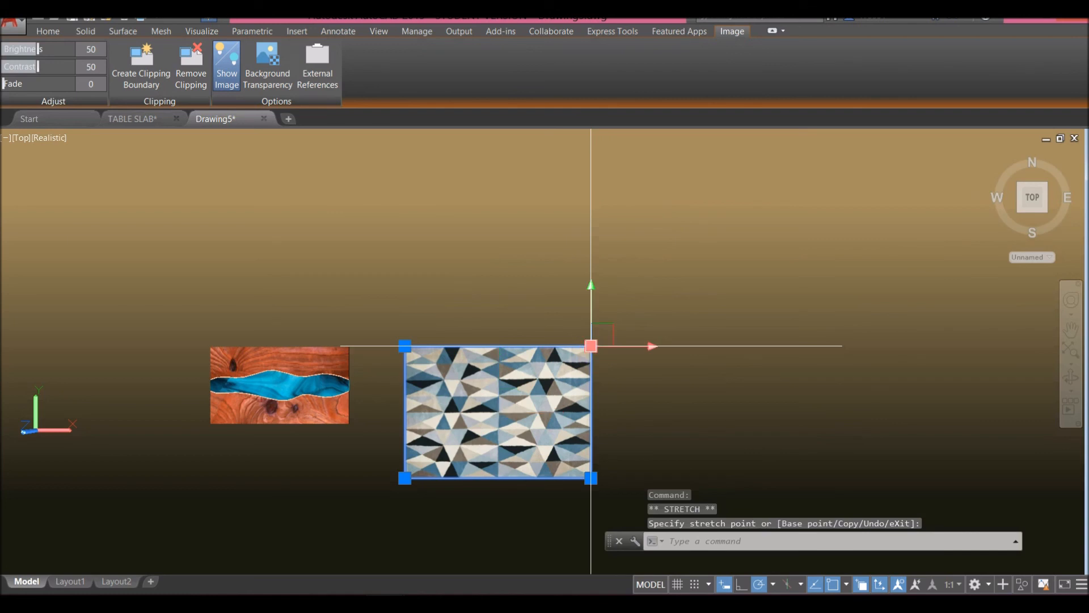
pyautogui.press('Escape')
# Move the carpet image onto the table so that it surrounds the tabletop evenly.
pyautogui.click(511, 353)
pyautogui.click(520, 291)
pyautogui.click(529, 347)
pyautogui.rightClick(549, 222)
pyautogui.click(593, 313)
pyautogui.click(498, 413)
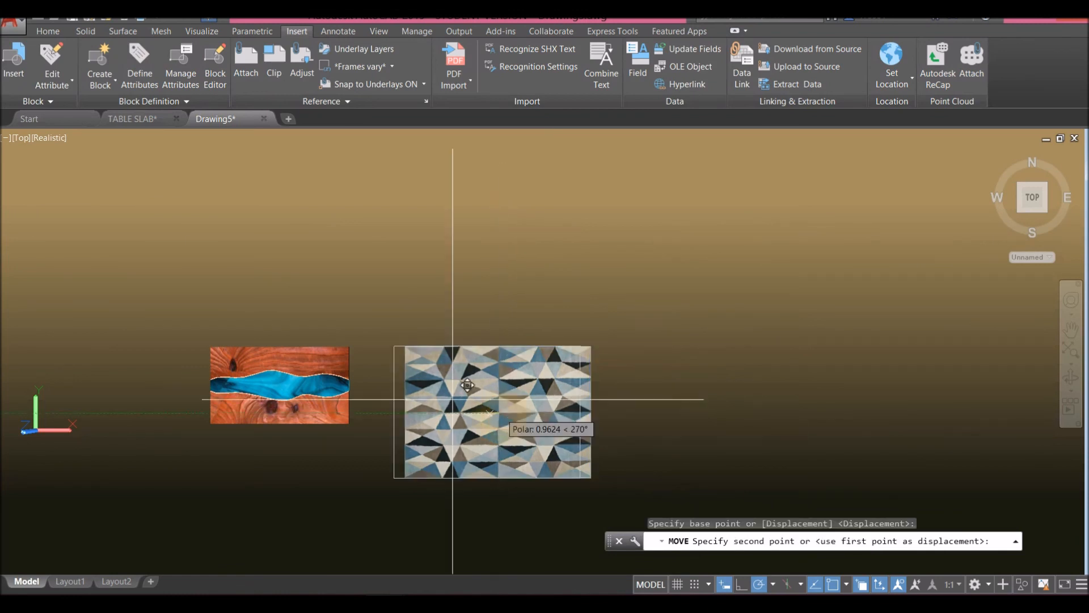
pyautogui.click(290, 386)
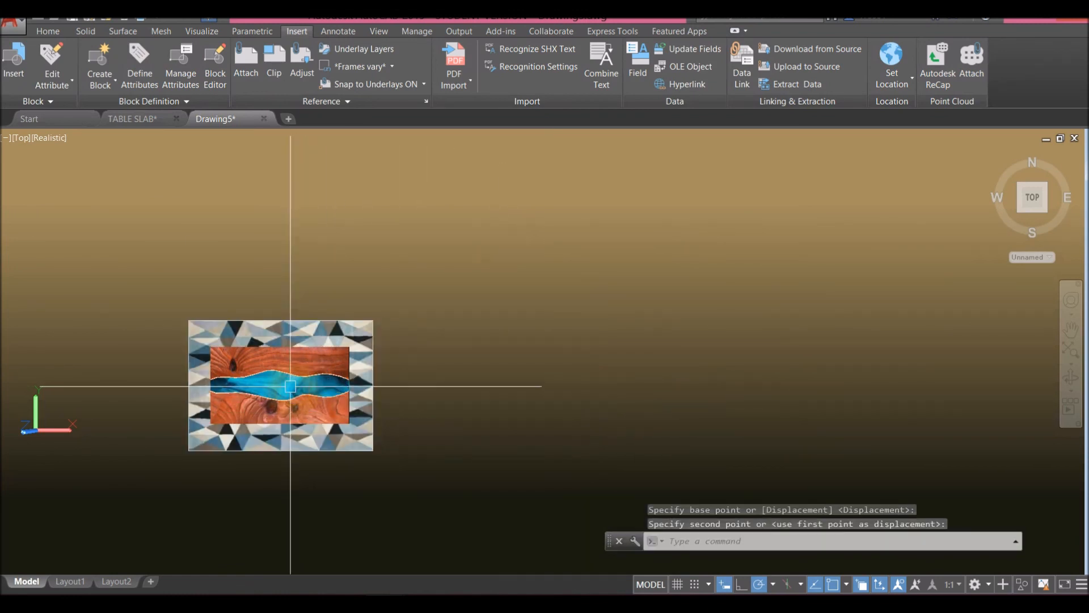
# Switch to the right side view and set the projection to parallel.
pyautogui.keyDown('shift'); pyautogui.moveTo(377, 407); pyautogui.dragTo(504, 273, button='middle'); pyautogui.keyUp('shift')
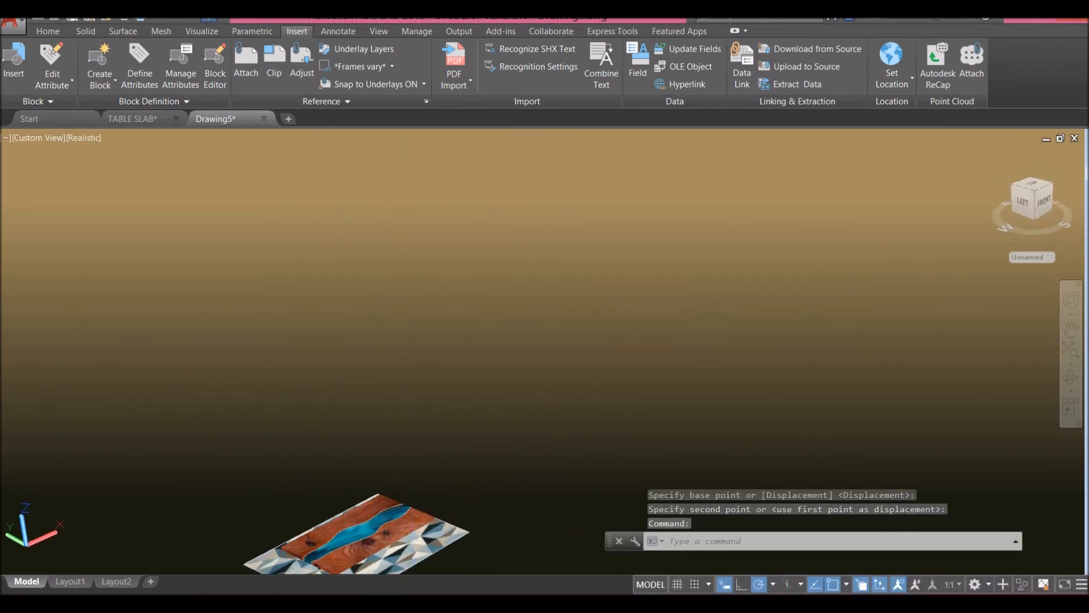
pyautogui.moveTo(391, 542); pyautogui.dragTo(410, 261, button='middle')
pyautogui.keyDown('shift'); pyautogui.moveTo(405, 320); pyautogui.dragTo(386, 286, button='middle'); pyautogui.keyUp('shift')
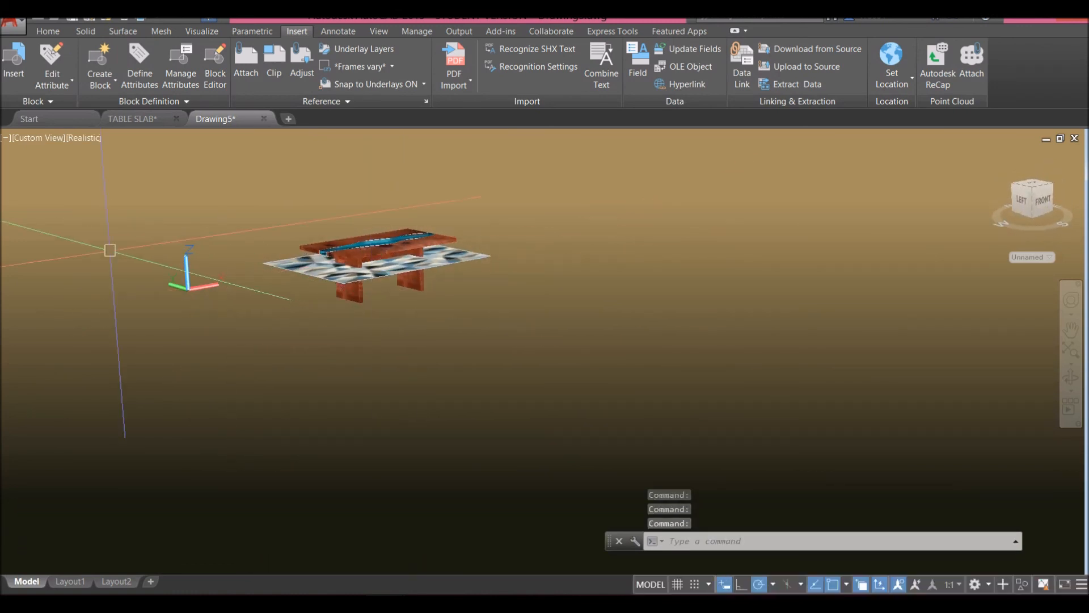
pyautogui.click(43, 140)
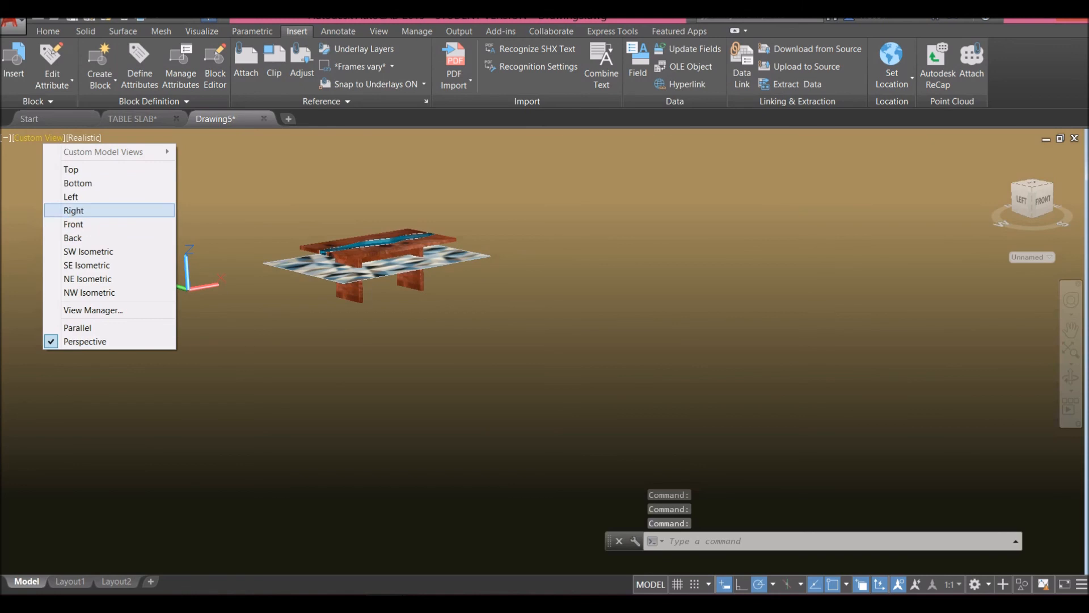
pyautogui.click(73, 212)
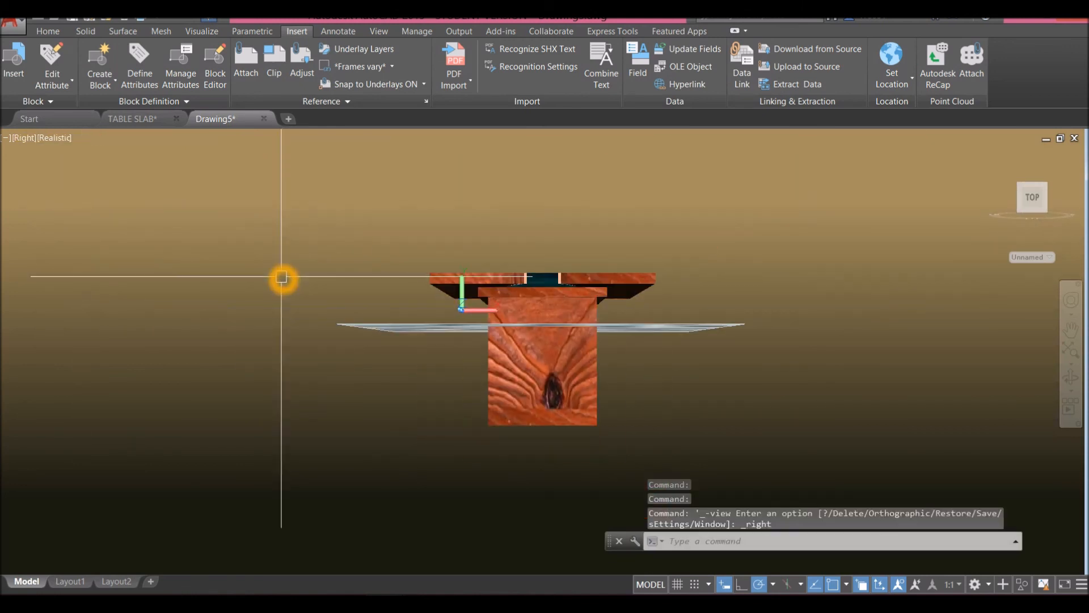
pyautogui.click(1074, 235)
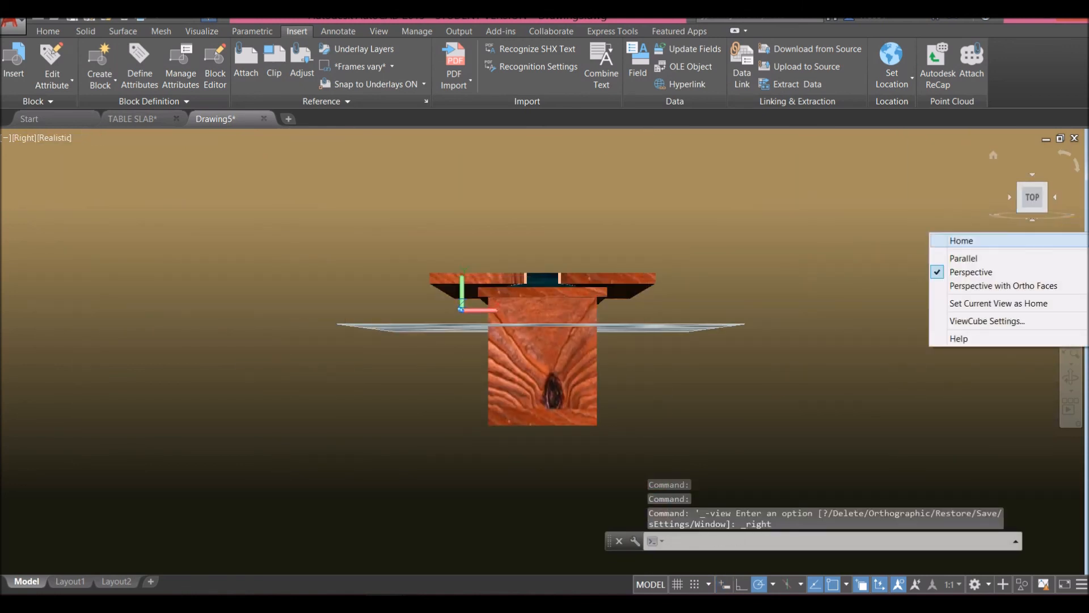
pyautogui.click(1019, 257)
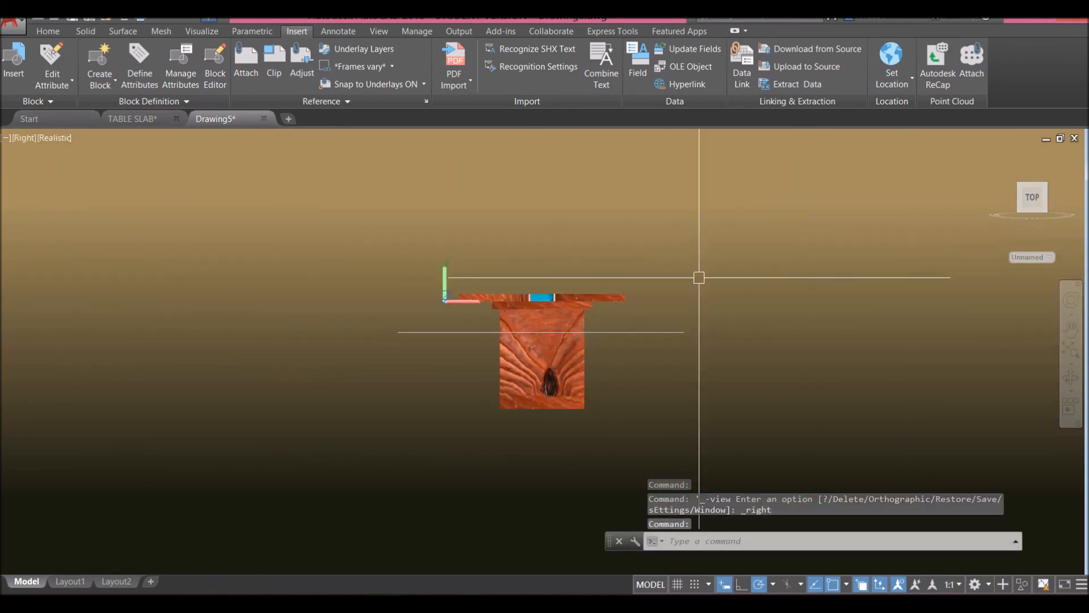
# Try to move the window-selected table parts straight up by about 28 units, and undo the move.
pyautogui.click(458, 235)
pyautogui.click(624, 425)
pyautogui.rightClick(649, 214)
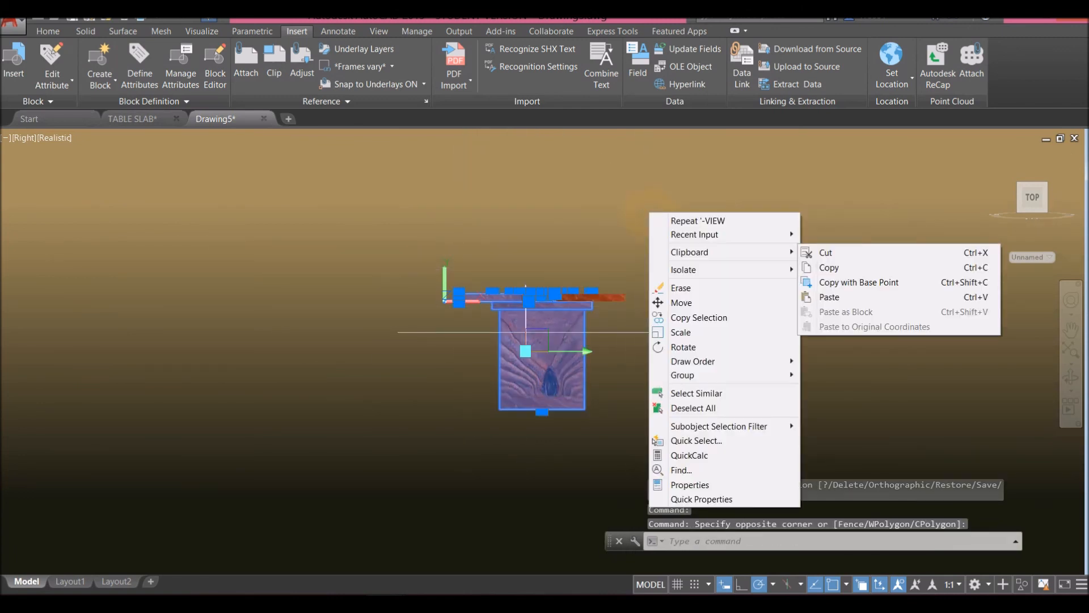
pyautogui.click(681, 303)
pyautogui.click(707, 379)
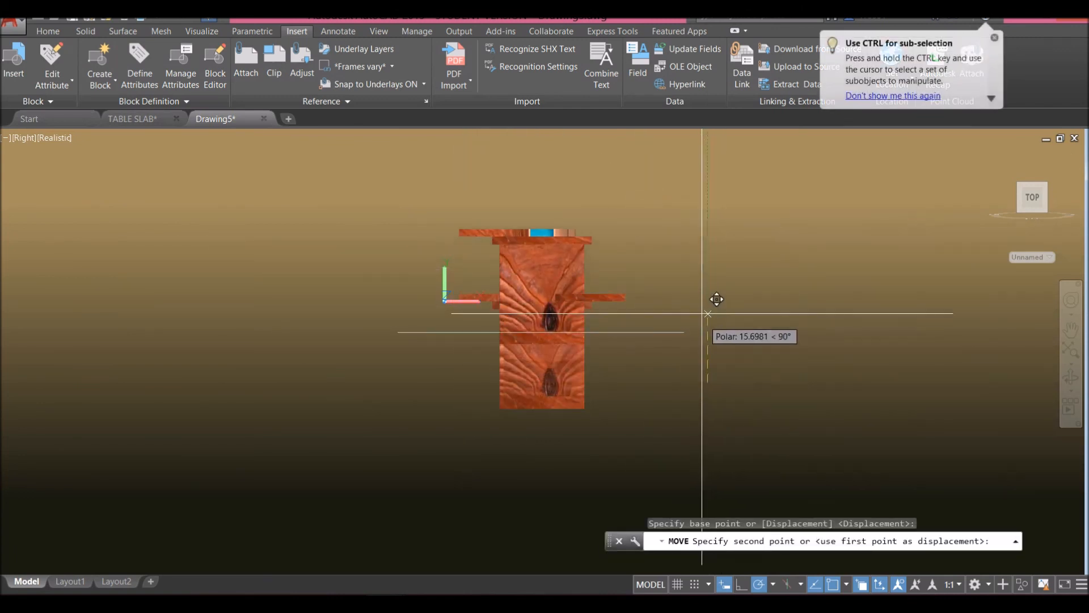
pyautogui.click(709, 281)
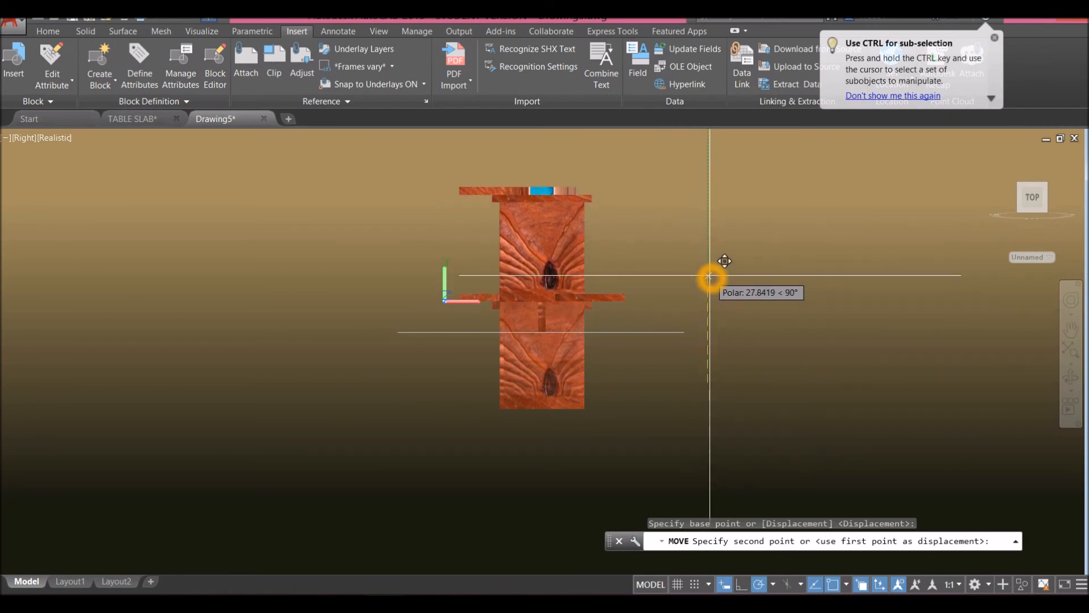
pyautogui.click(709, 277)
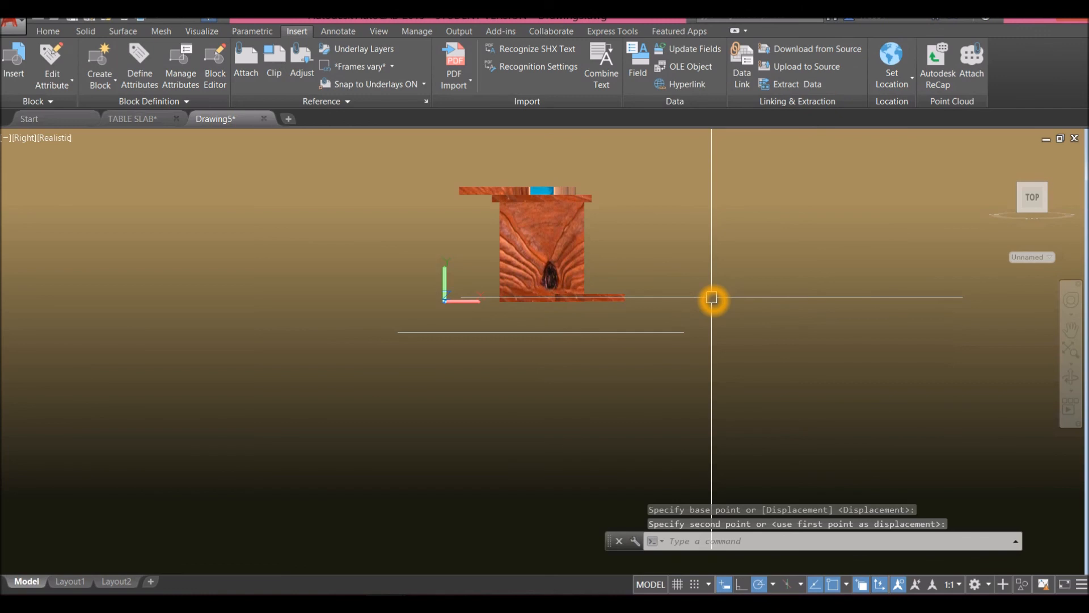
pyautogui.hotkey('ctrl', 'z')
# Move all the window-selected table parts straight up until the legs clear the carpet image.
pyautogui.click(439, 216)
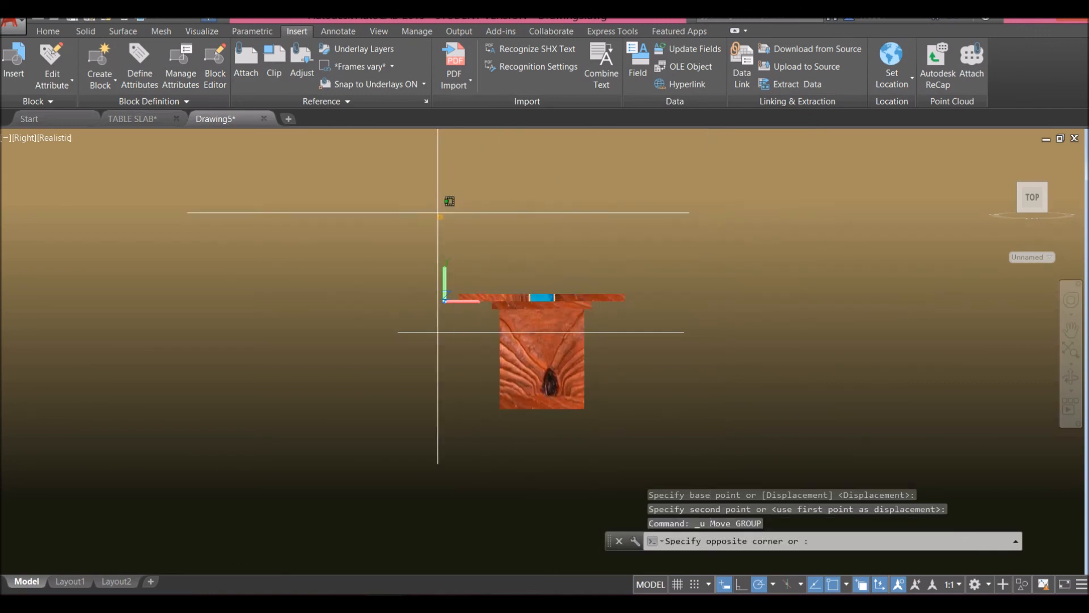
pyautogui.click(633, 452)
pyautogui.rightClick(698, 241)
pyautogui.click(752, 338)
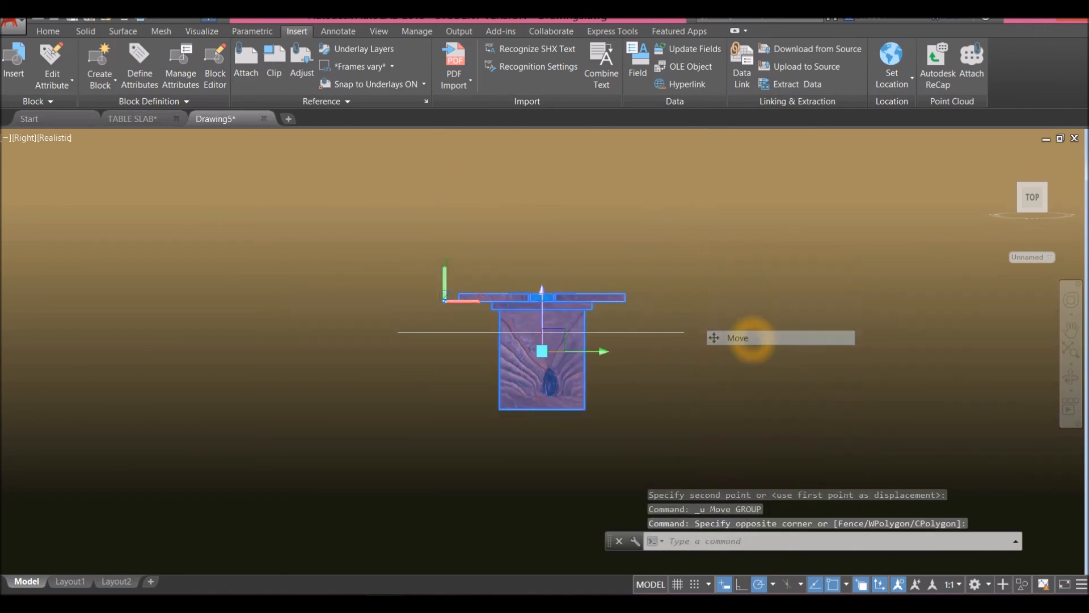
pyautogui.click(746, 374)
pyautogui.click(744, 269)
# Move the carpet image straight up by about 5 units so it sits just beneath the table legs.
pyautogui.click(622, 333)
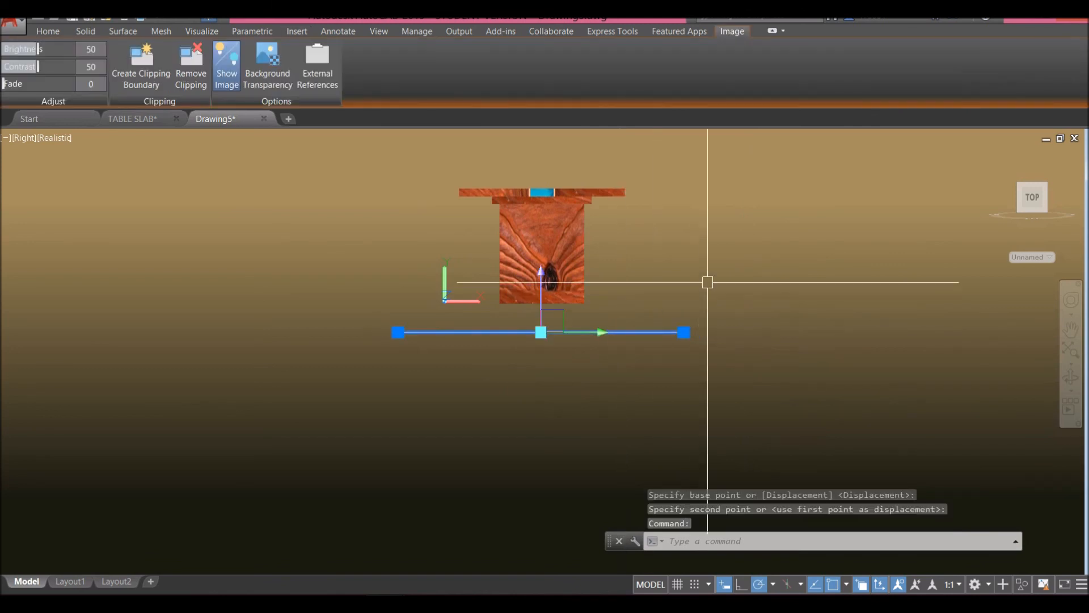
pyautogui.rightClick(726, 257)
pyautogui.click(739, 347)
pyautogui.click(762, 360)
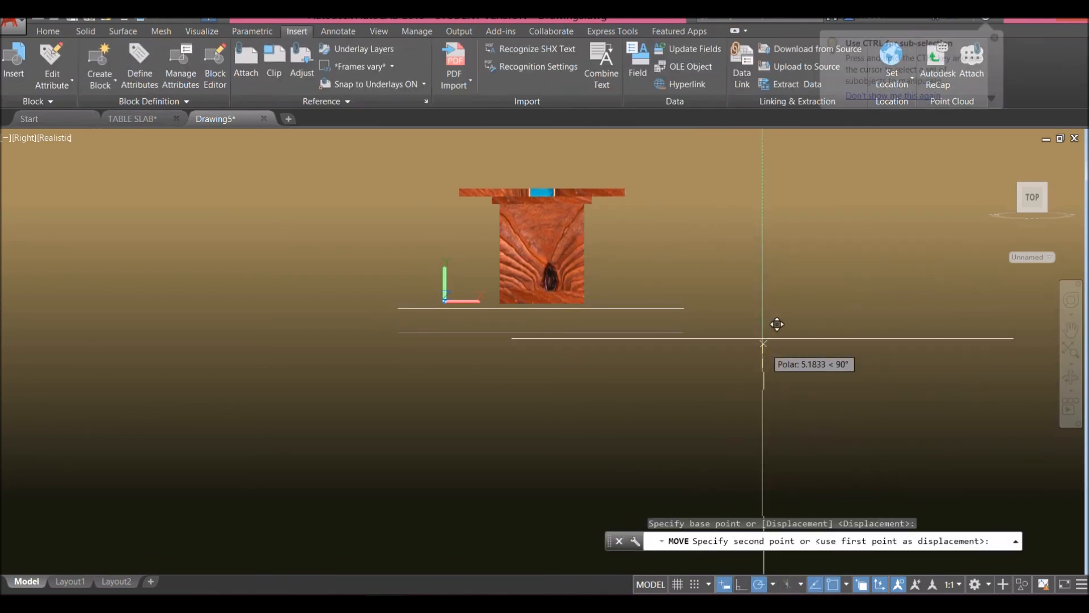
pyautogui.click(763, 338)
# Switch to the SW Isometric view and orbit slightly to look at the table standing on the carpet.
pyautogui.moveTo(671, 321)
pyautogui.keyDown('shift'); pyautogui.mouseDown(button='middle')
pyautogui.moveTo(540, 297)
pyautogui.moveTo(675, 302)
pyautogui.mouseUp(button='middle'); pyautogui.keyUp('shift')
pyautogui.click(46, 138)
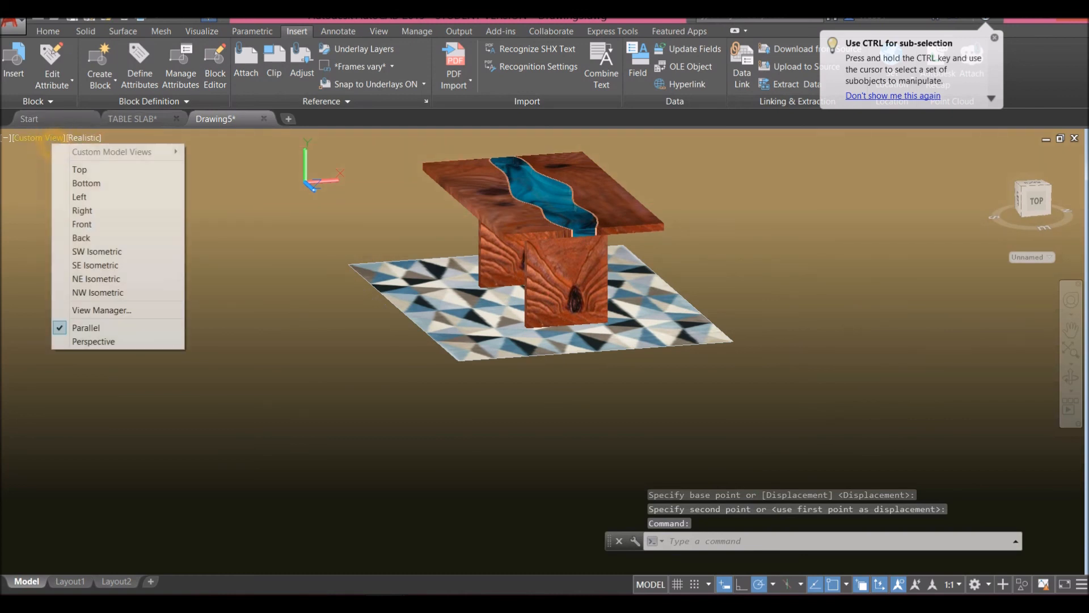
pyautogui.click(80, 252)
pyautogui.click(102, 243)
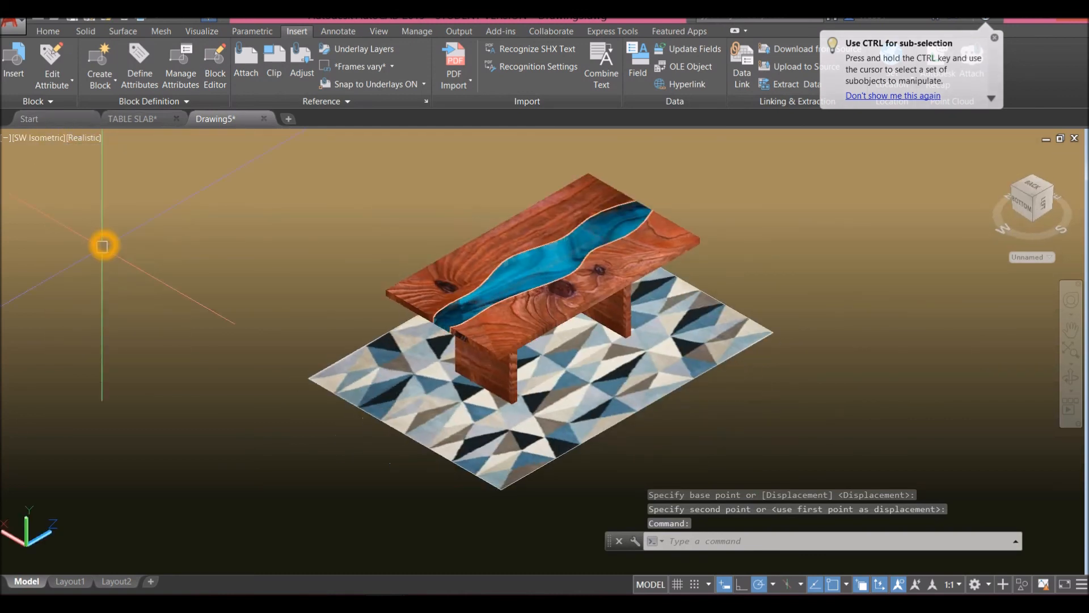
pyautogui.keyDown('shift'); pyautogui.moveTo(143, 244); pyautogui.dragTo(539, 193, button='middle'); pyautogui.keyUp('shift')
pyautogui.keyDown('shift'); pyautogui.moveTo(540, 351); pyautogui.dragTo(562, 357, button='middle'); pyautogui.keyUp('shift')
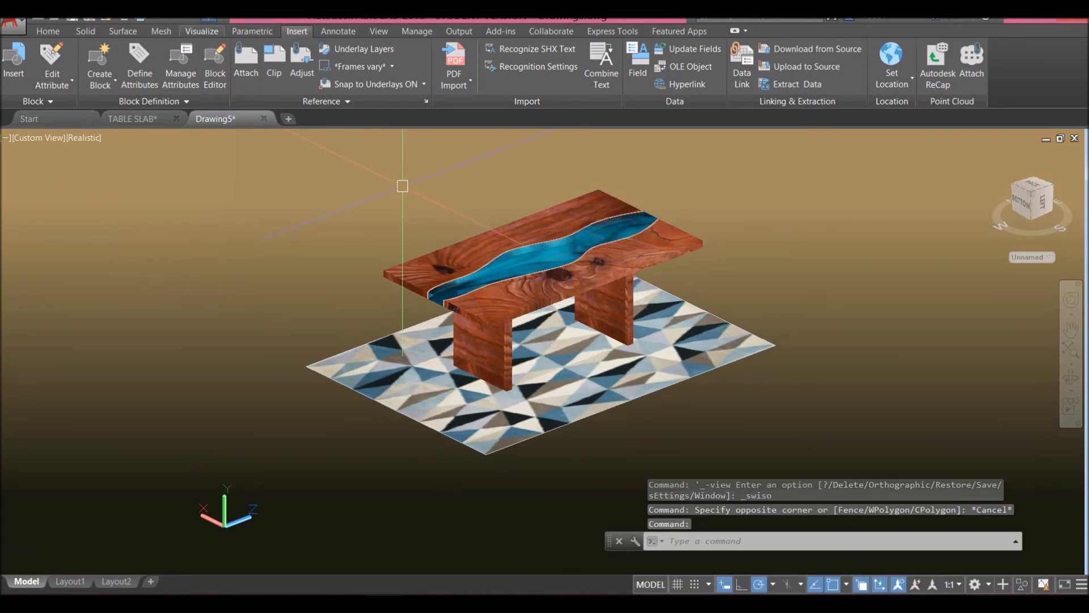
# Turn on ground shadows for the model.
pyautogui.click(201, 31)
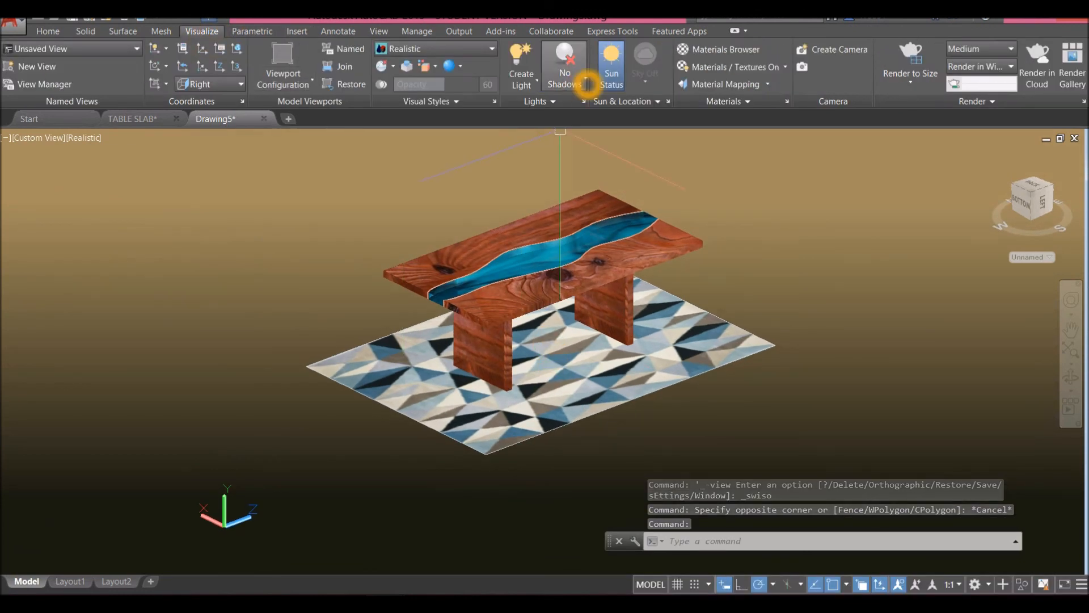
pyautogui.click(587, 83)
pyautogui.click(590, 136)
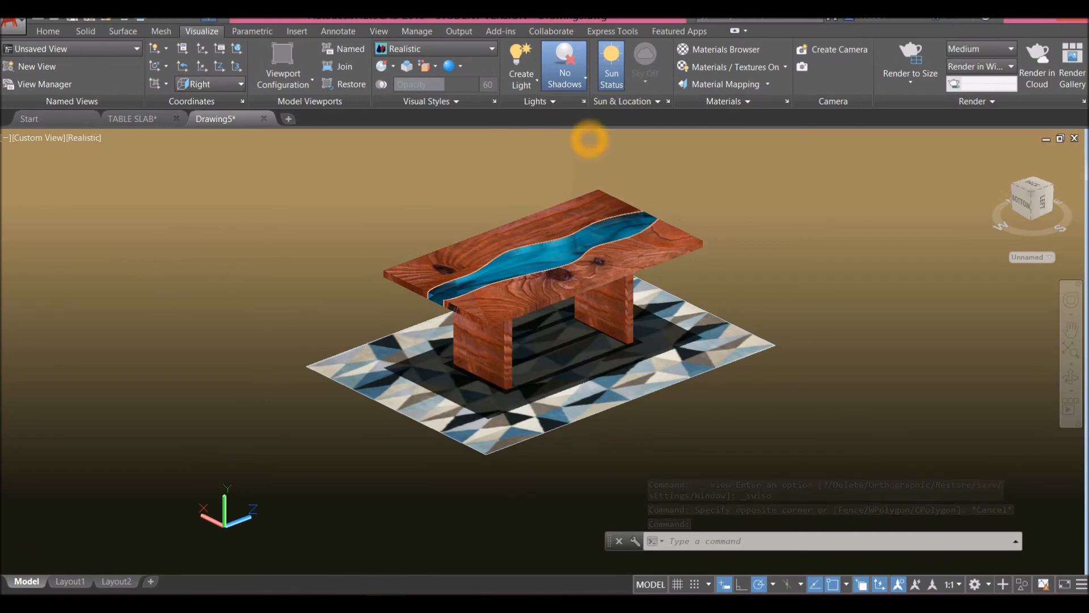
# Fillet the upper, lower and corner edges of the near wood slab with a radius of 0.2, using chain selection.
pyautogui.scroll(3, 488, 230)
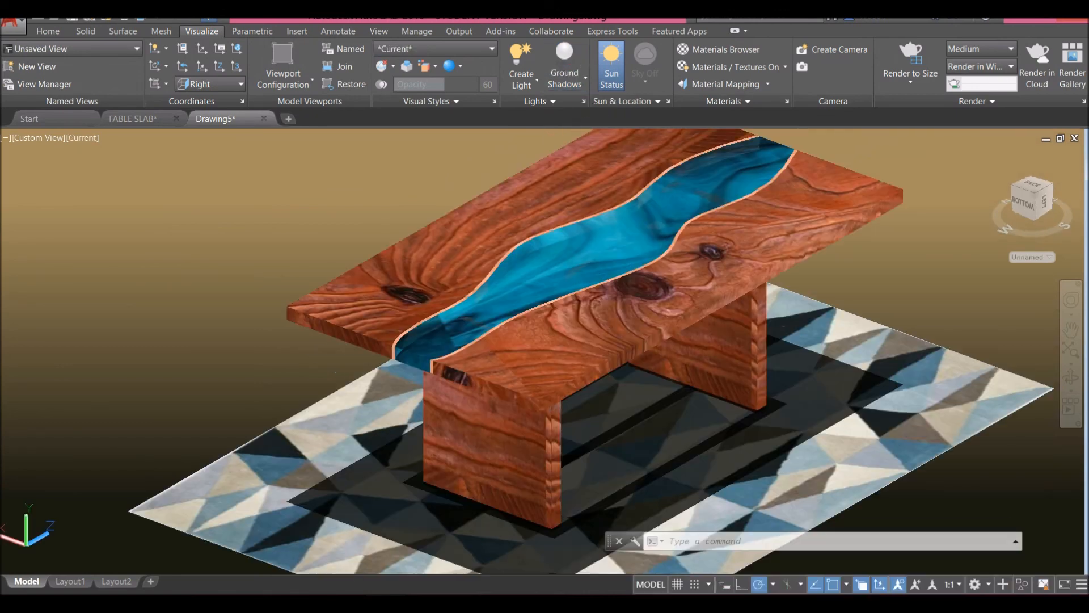
pyautogui.click(86, 31)
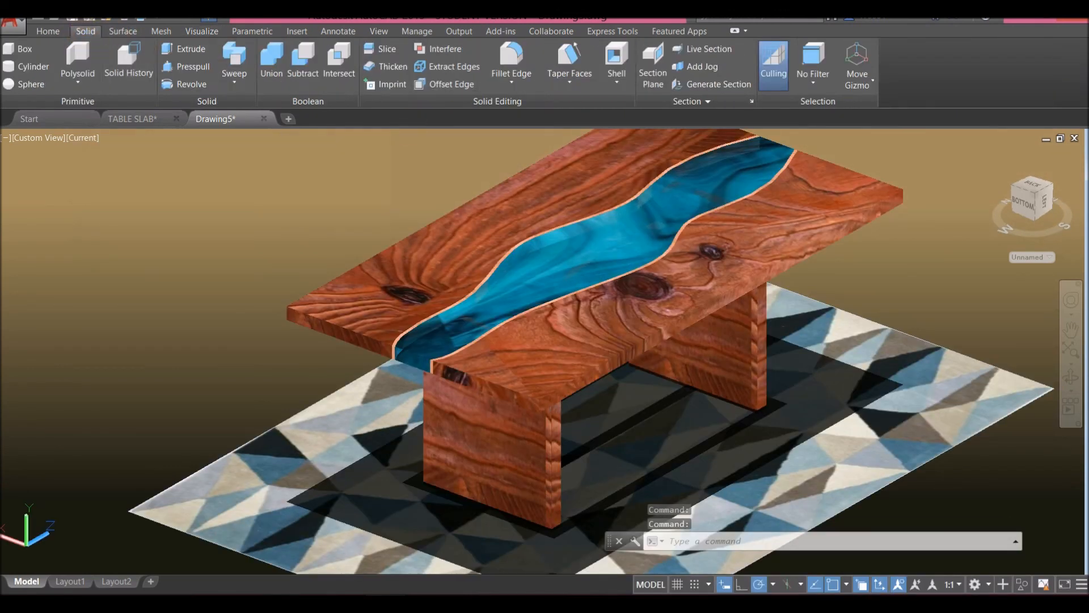
pyautogui.click(512, 57)
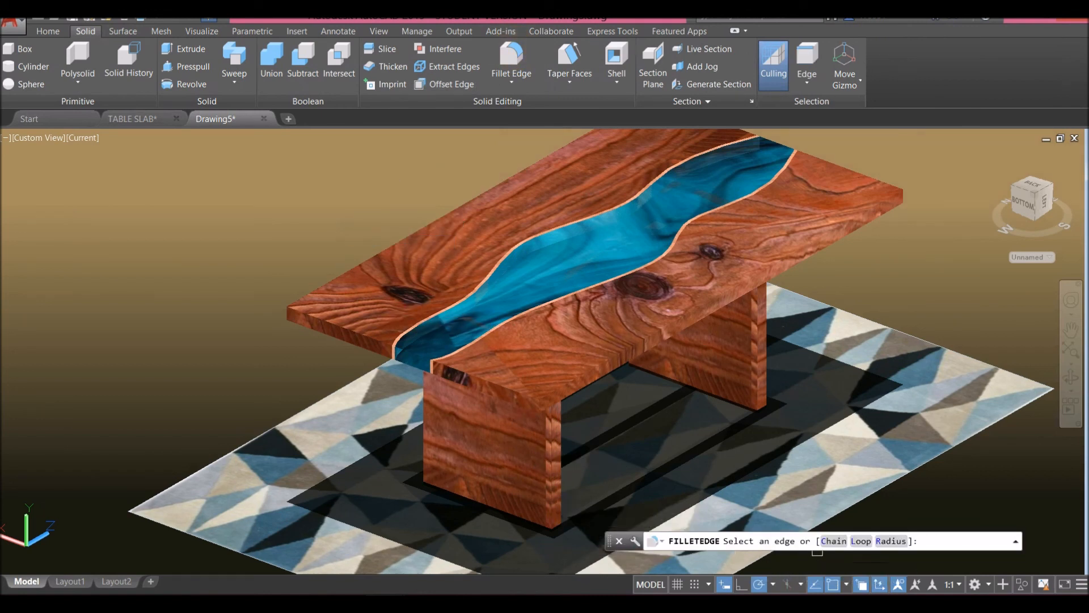
pyautogui.click(898, 541)
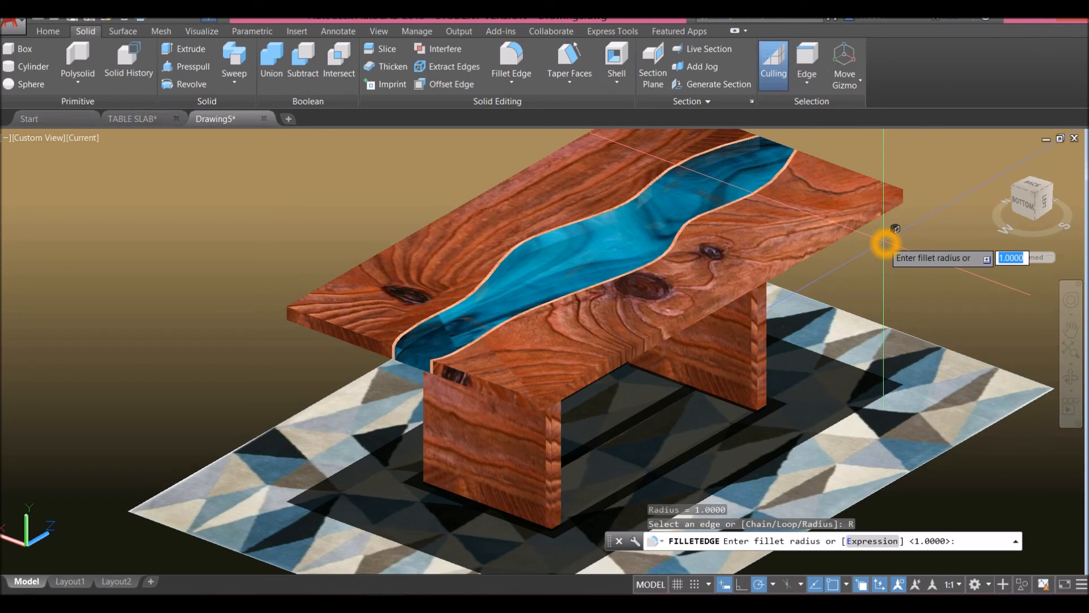
pyautogui.press('Return')
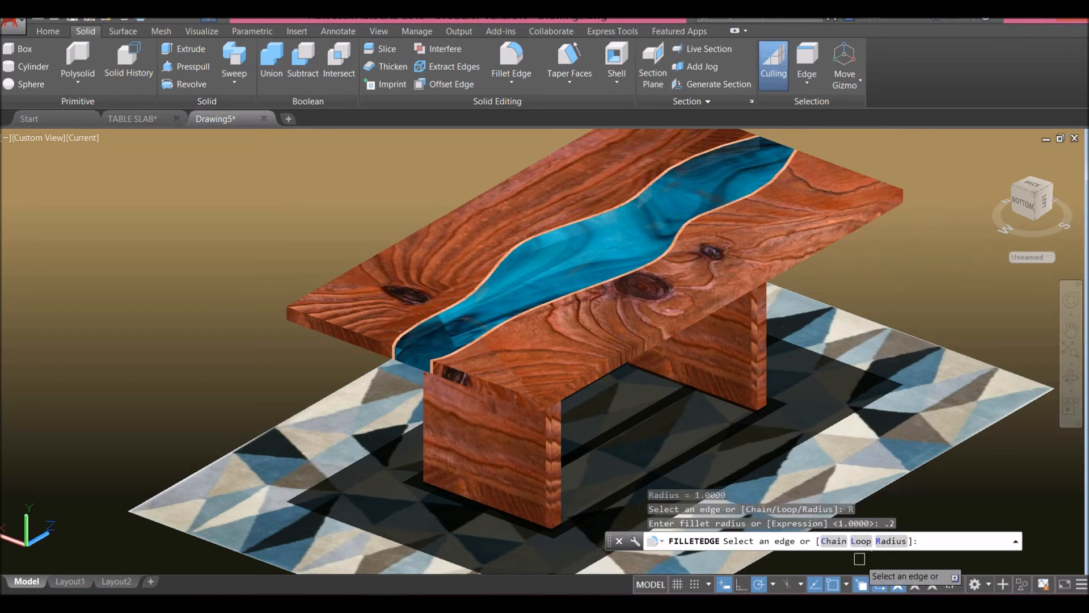
pyautogui.click(837, 548)
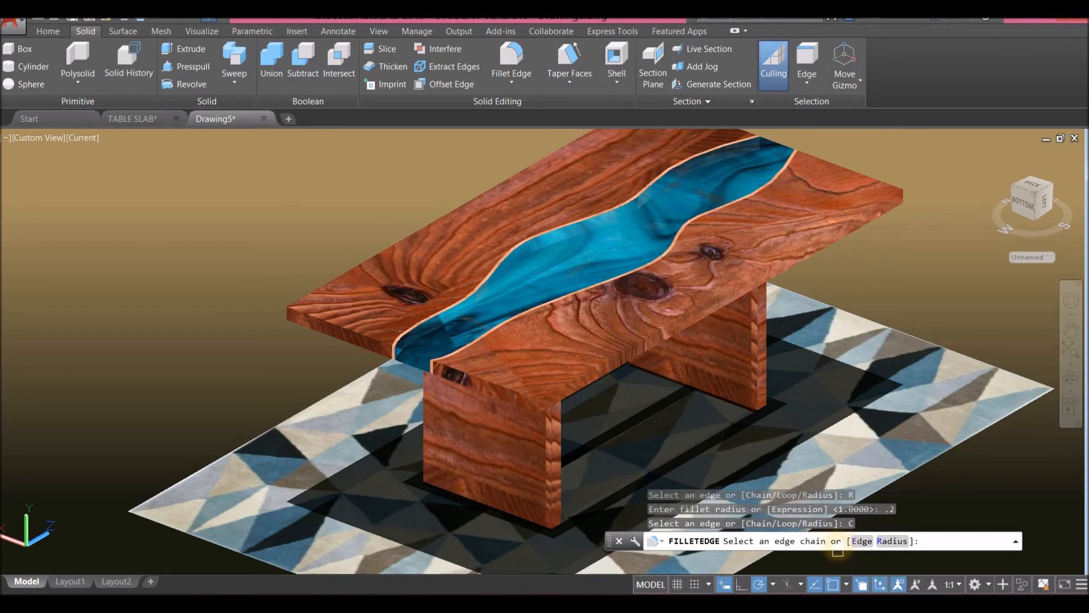
pyautogui.click(516, 392)
pyautogui.click(584, 375)
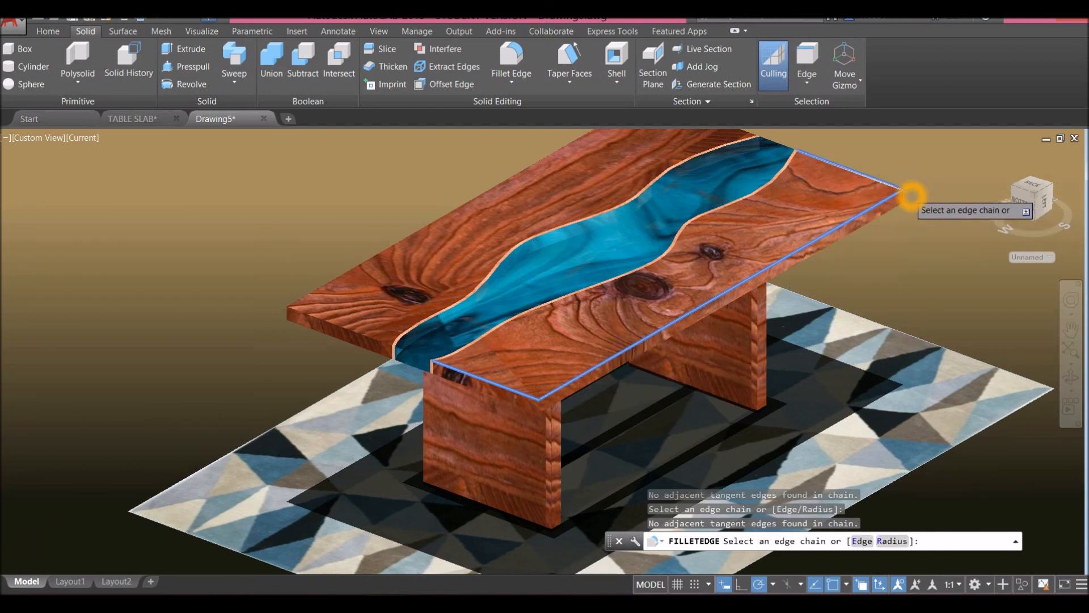
pyautogui.scroll(5, 907, 195)
pyautogui.scroll(-6, 896, 204)
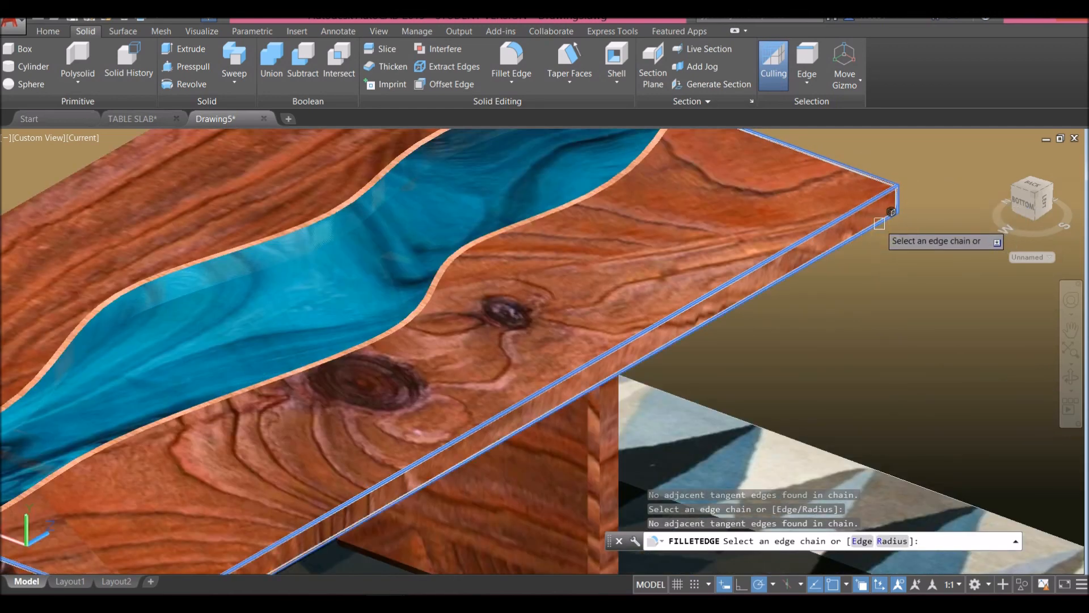
pyautogui.scroll(3, 602, 413)
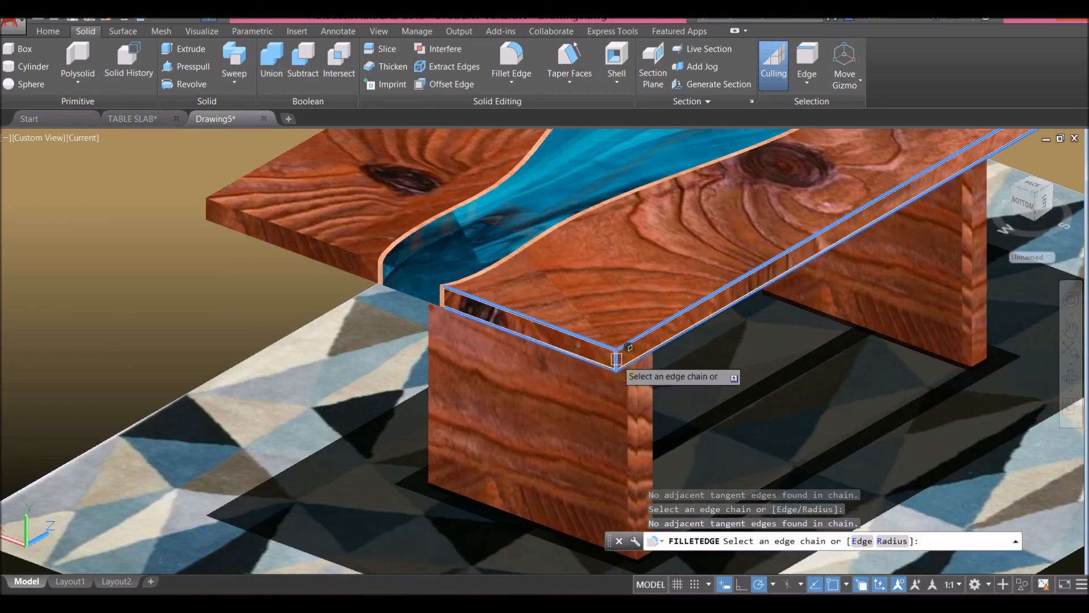
pyautogui.rightClick(618, 292)
pyautogui.click(641, 297)
pyautogui.rightClick(644, 303)
pyautogui.click(680, 313)
# Fillet the upper and lower end edges of the light strip beside the filleted slab with the 0.2 radius.
pyautogui.rightClick(604, 274)
pyautogui.click(624, 280)
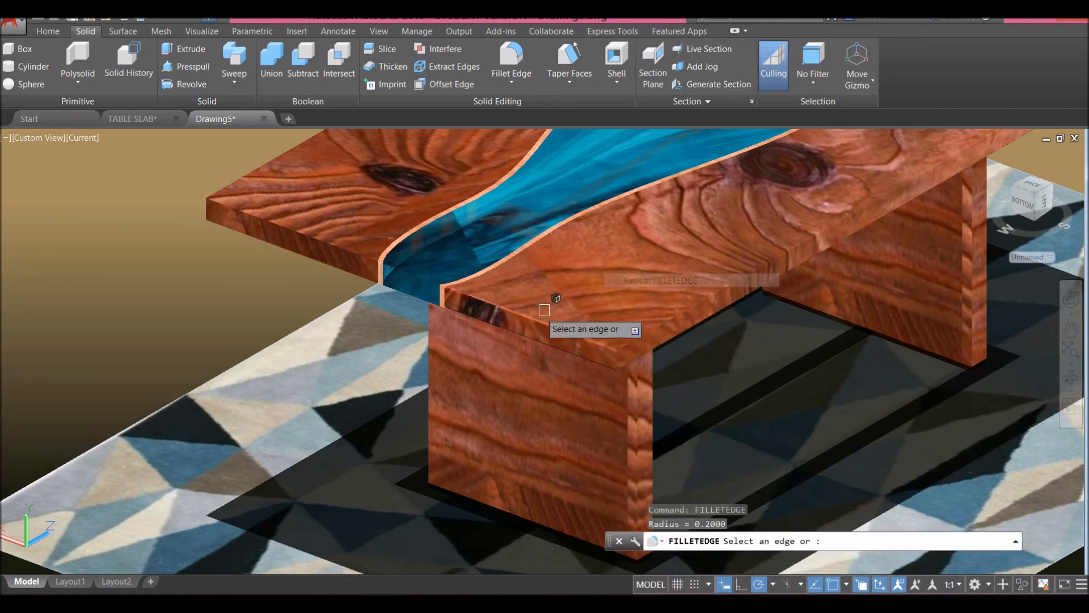
pyautogui.scroll(5, 439, 302)
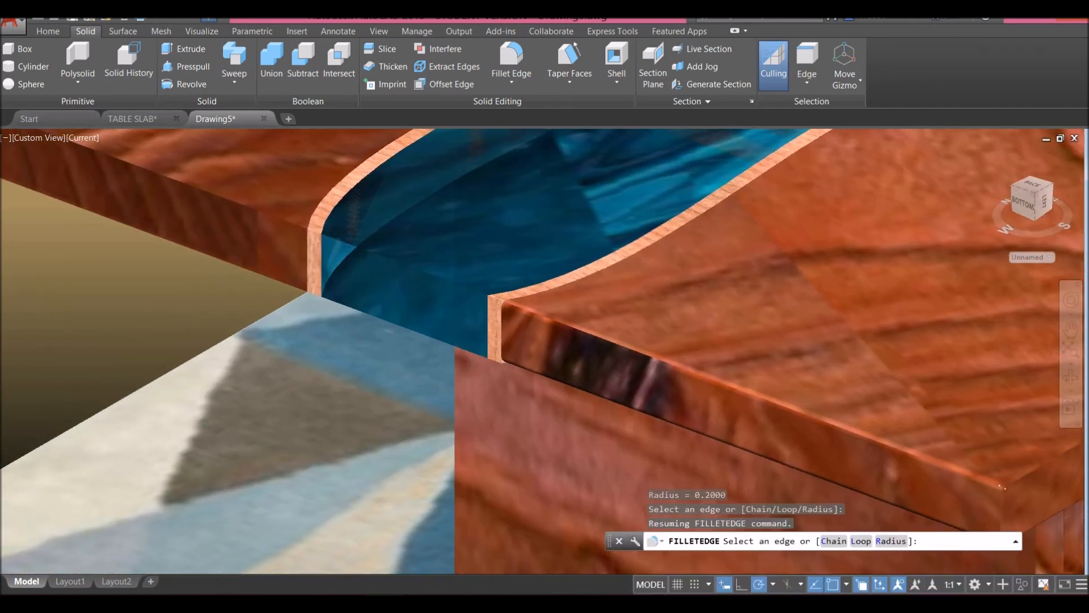
pyautogui.scroll(3, 496, 281)
pyautogui.click(491, 456)
pyautogui.click(590, 314)
pyautogui.press('Return')
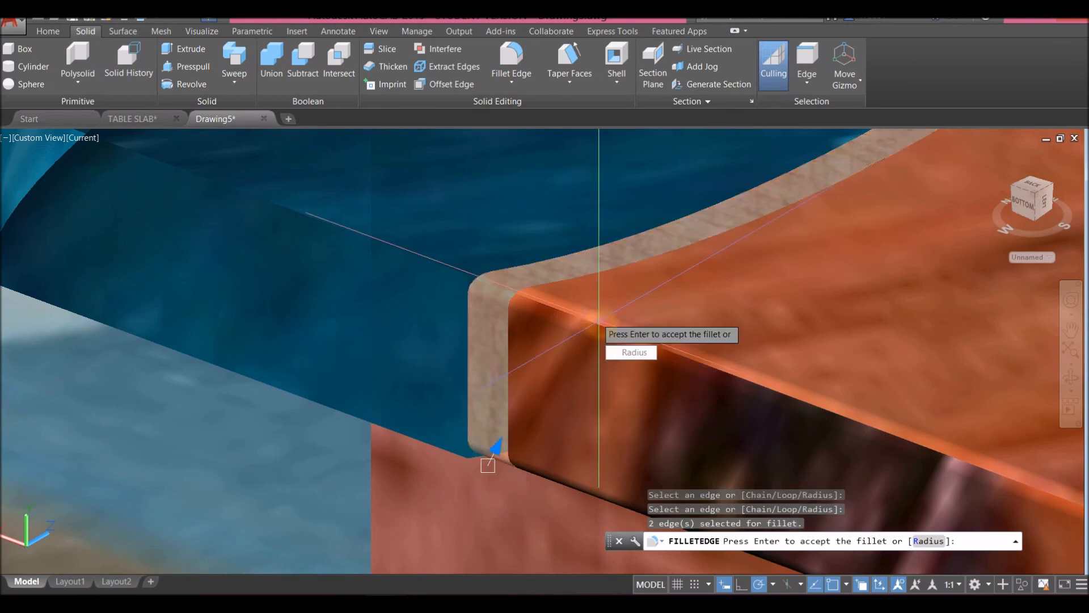
pyautogui.press('Return')
# Fillet the upper and lower edges of the blue resin at the near table end with the 0.2 radius.
pyautogui.rightClick(613, 296)
pyautogui.click(630, 302)
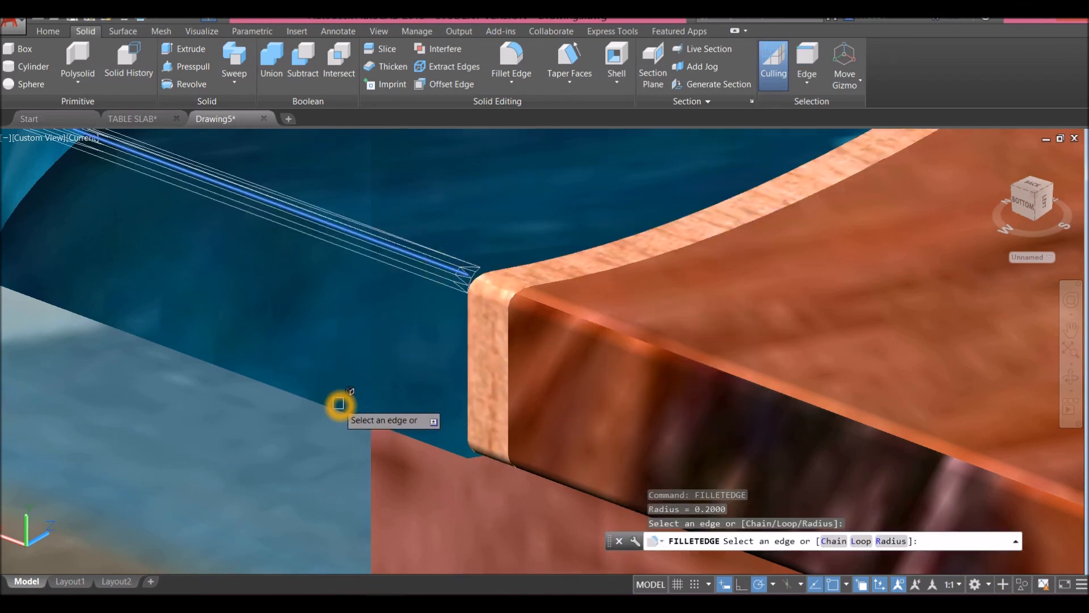
pyautogui.scroll(-5, 339, 404)
pyautogui.click(339, 276)
pyautogui.press('Return')
pyautogui.rightClick(340, 276)
pyautogui.click(384, 291)
# Fillet the upper and lower end edges of the light strip on the resin's other side with the 0.2 radius.
pyautogui.rightClick(360, 275)
pyautogui.click(397, 282)
pyautogui.scroll(3, 297, 251)
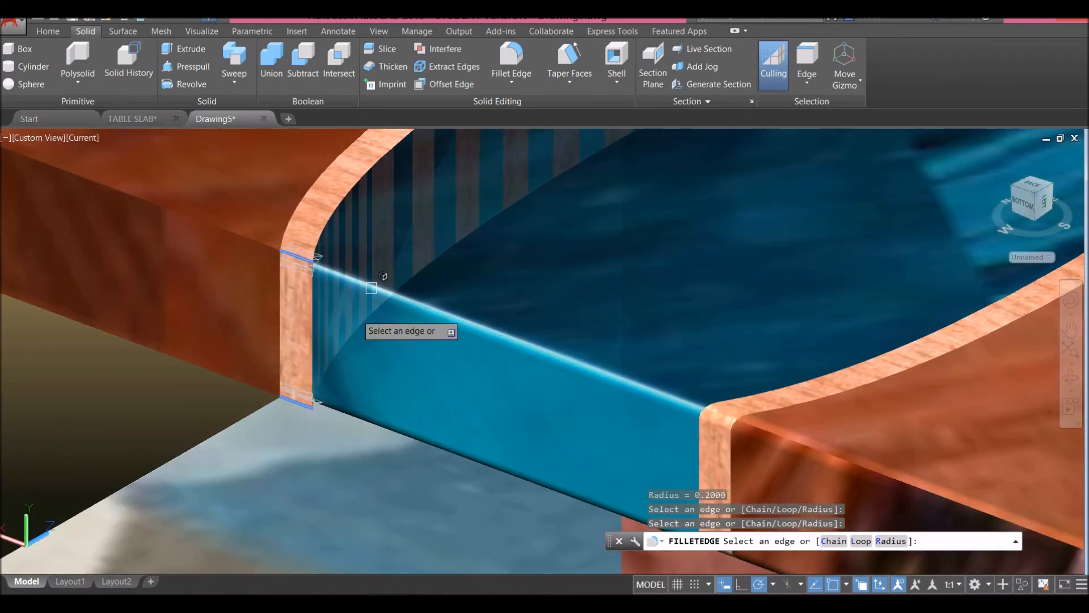
pyautogui.rightClick(401, 282)
pyautogui.click(436, 300)
# Orbit to the table's opposite end and fillet the outer and corner edges of the other wood slab with the 0.2 radius.
pyautogui.rightClick(426, 243)
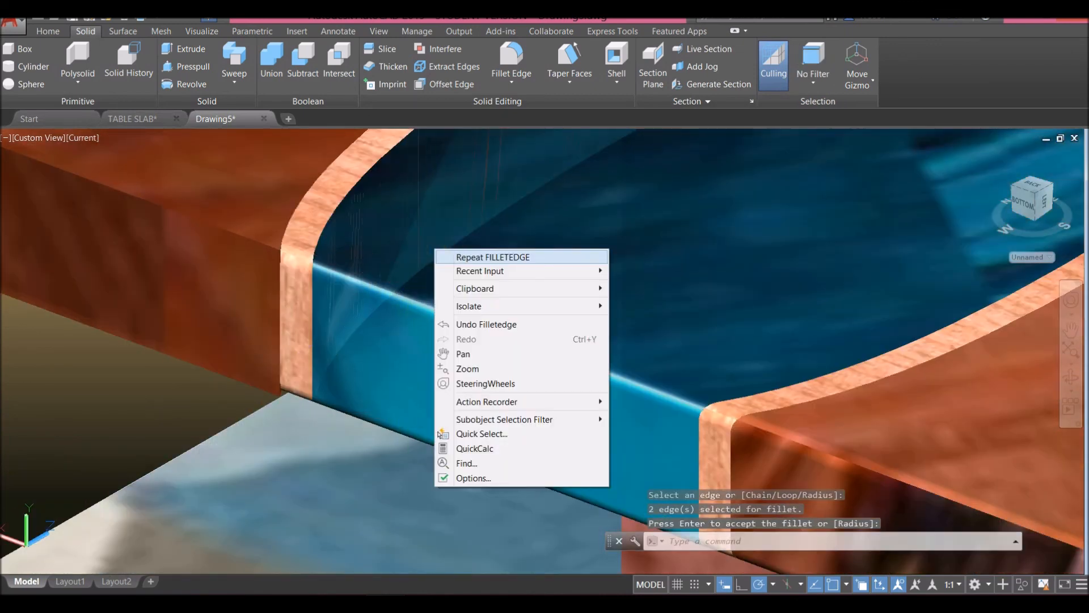
pyautogui.click(474, 253)
pyautogui.keyDown('shift'); pyautogui.moveTo(266, 303); pyautogui.dragTo(610, 252, button='middle'); pyautogui.keyUp('shift')
pyautogui.scroll(-5, 234, 273)
pyautogui.scroll(7, 271, 421)
pyautogui.click(274, 451)
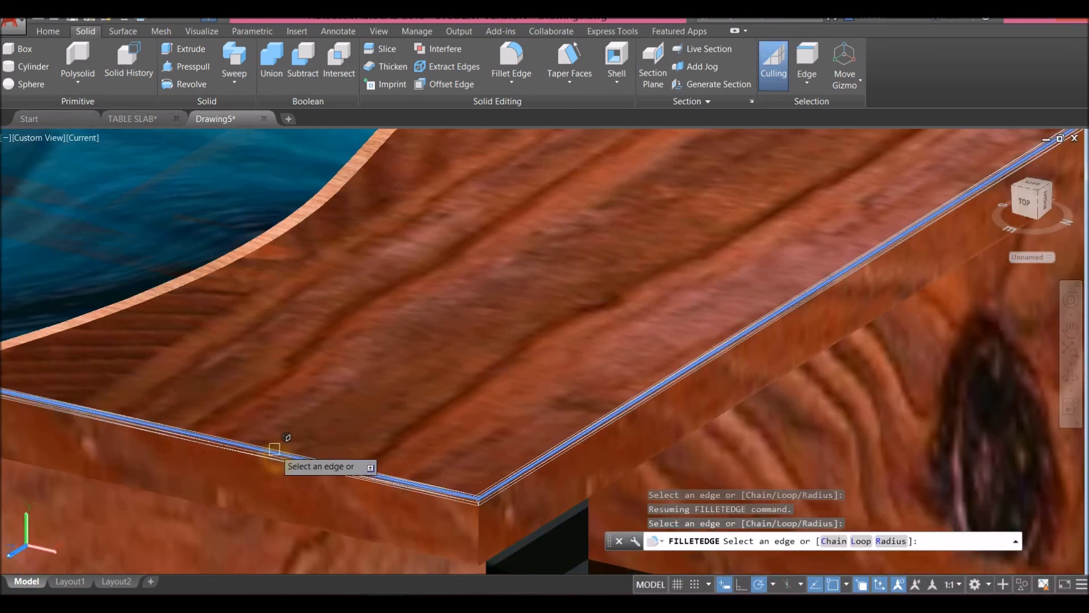
pyautogui.scroll(-5, 273, 340)
pyautogui.scroll(3, 329, 413)
pyautogui.click(355, 386)
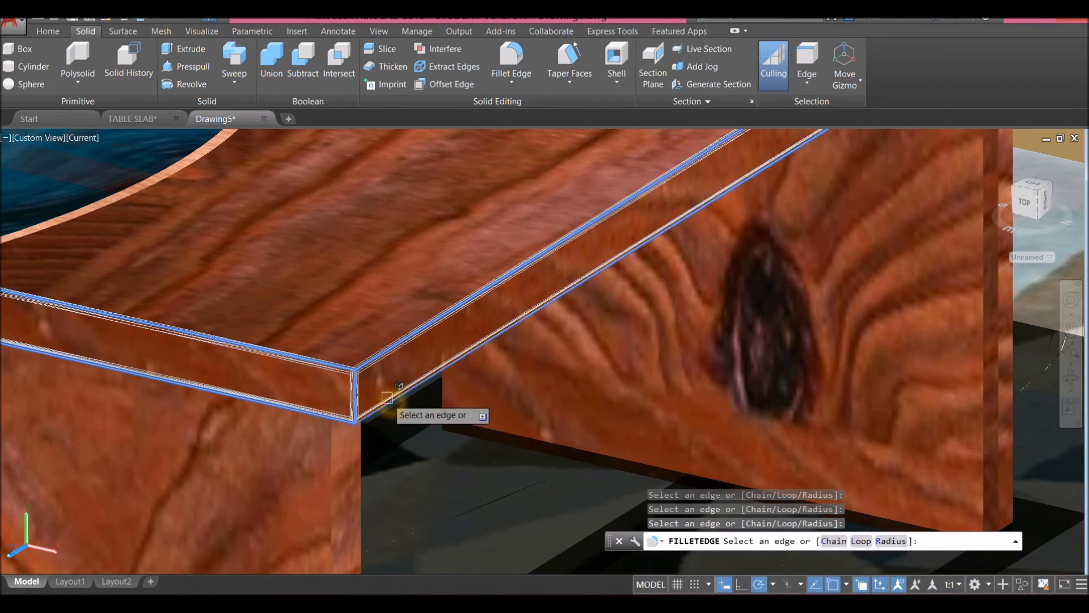
pyautogui.click(361, 261)
pyautogui.rightClick(376, 271)
pyautogui.click(383, 277)
pyautogui.scroll(-4, 381, 274)
pyautogui.rightClick(359, 246)
pyautogui.click(375, 257)
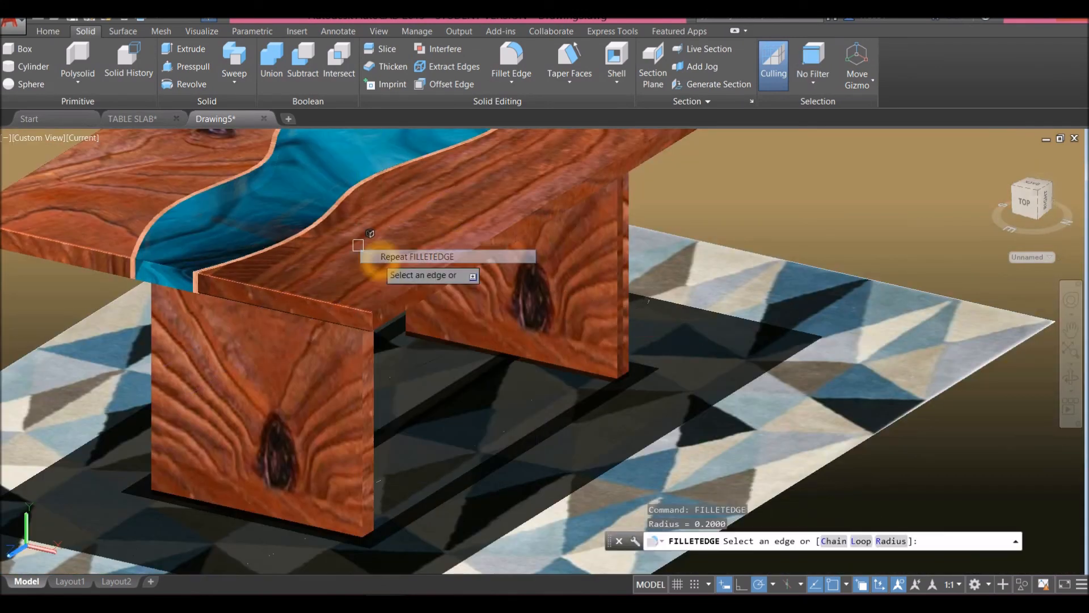
pyautogui.scroll(3, 173, 280)
pyautogui.scroll(5, 173, 280)
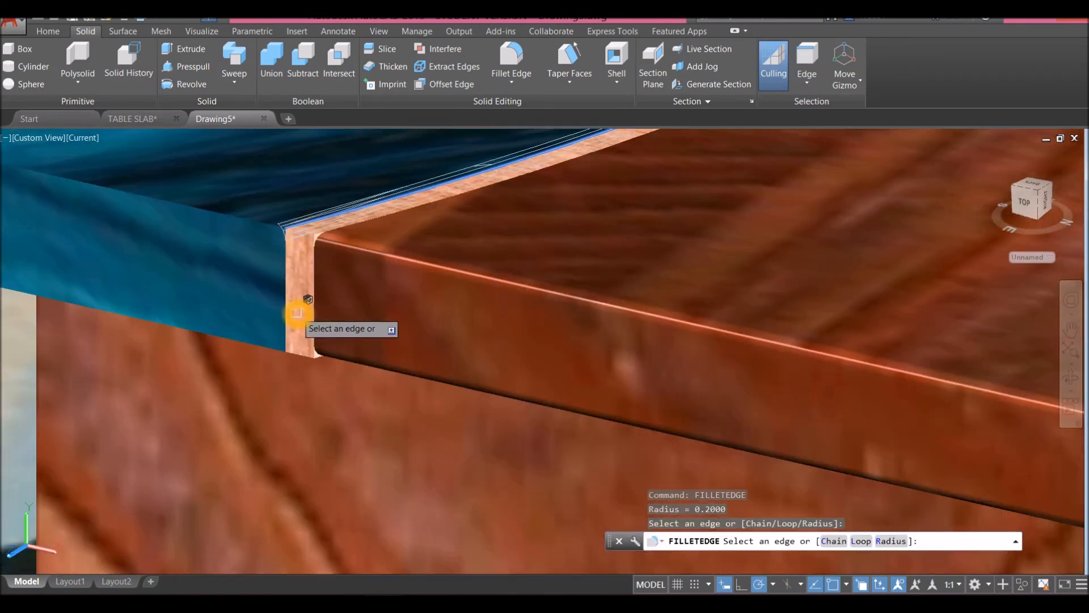
pyautogui.press('Escape')
pyautogui.press('Return')
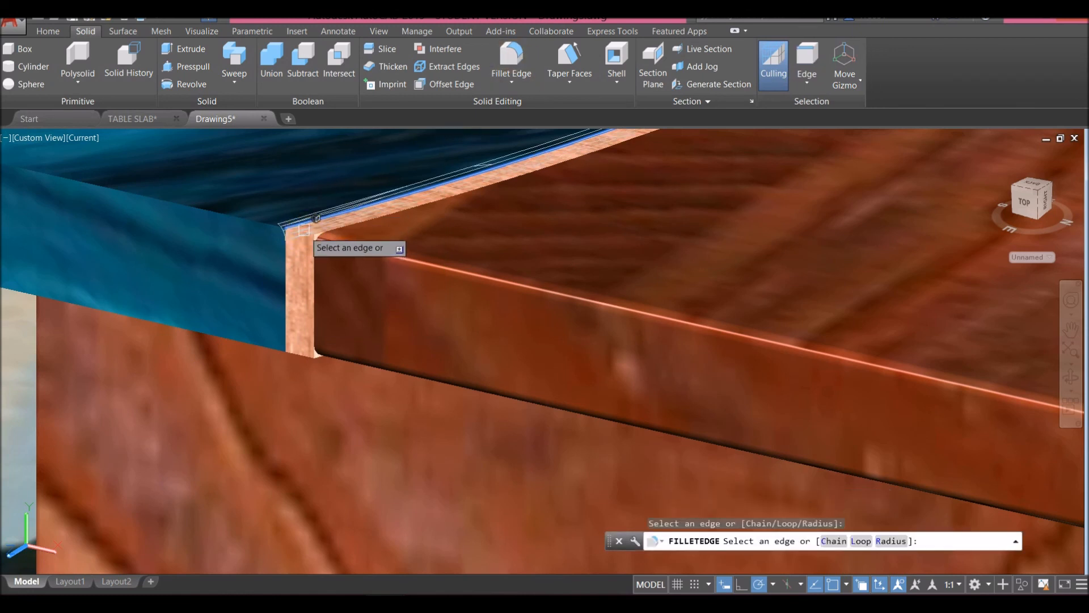
pyautogui.press('Escape')
# Fillet the upper and lower edges of the light strip's end beside the second slab with the 0.2 radius.
pyautogui.scroll(3, 283, 226)
pyautogui.click(510, 62)
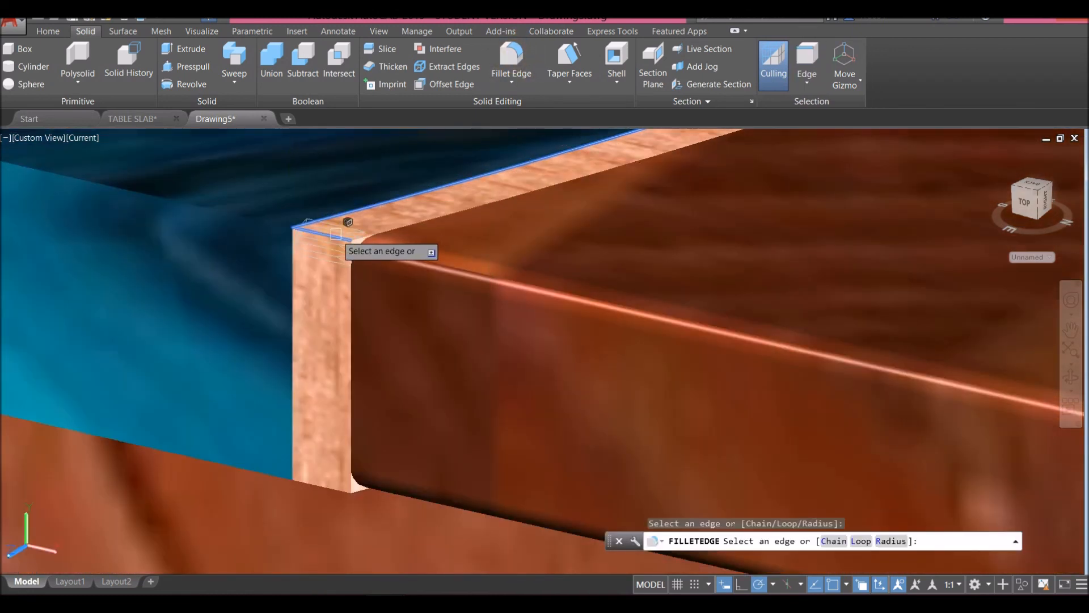
pyautogui.click(330, 489)
pyautogui.rightClick(394, 366)
pyautogui.click(416, 376)
pyautogui.rightClick(434, 386)
pyautogui.click(445, 395)
# Fillet the upper and lower edges of the resin at the opposite table end with the 0.2 radius.
pyautogui.press('Return')
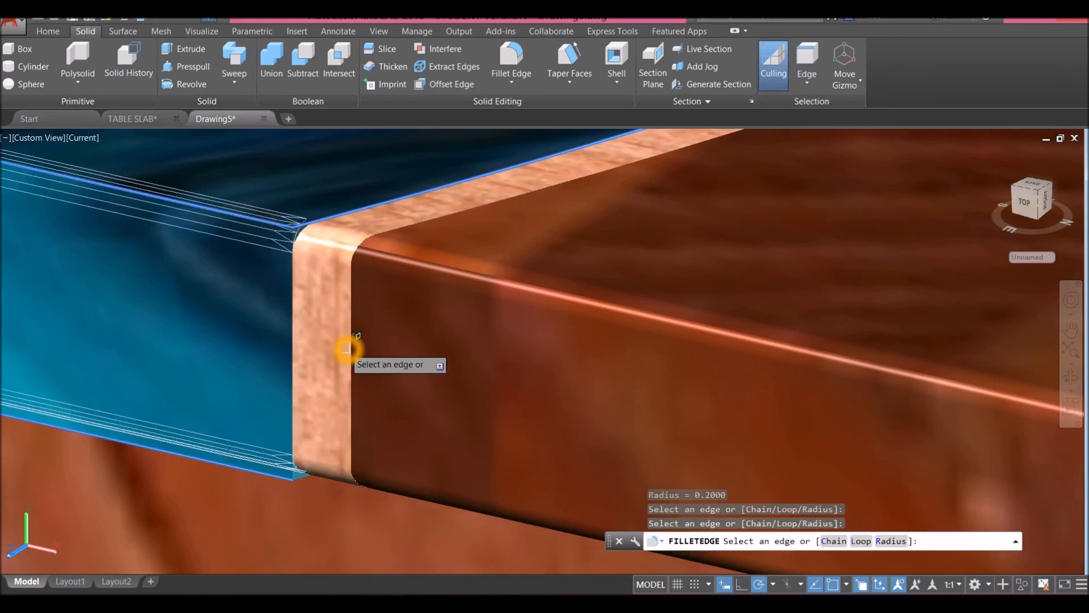
pyautogui.press('Return')
pyautogui.click(406, 386)
# Fillet the end edges of the remaining light strip across the resin at this table end with the 0.2 radius.
pyautogui.scroll(-5, 358, 367)
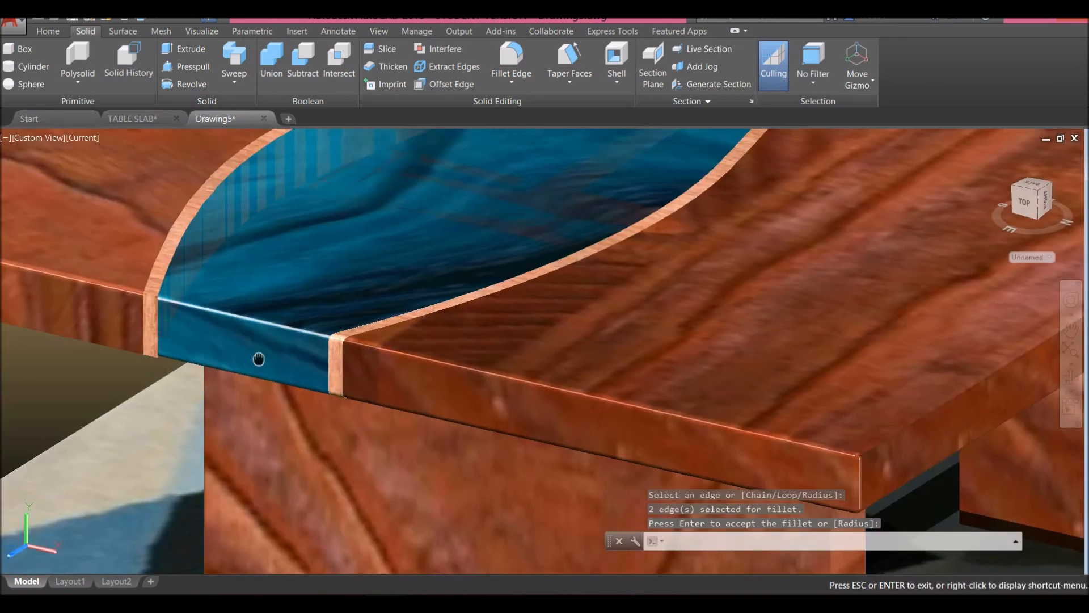
pyautogui.moveTo(261, 359); pyautogui.dragTo(426, 396, button='middle')
pyautogui.scroll(5, 318, 335)
pyautogui.rightClick(357, 293)
pyautogui.click(375, 301)
pyautogui.rightClick(396, 341)
pyautogui.click(421, 353)
pyautogui.rightClick(424, 355)
pyautogui.click(428, 367)
# Fillet the four vertical edges of one table leg with the 0.2 radius.
pyautogui.scroll(-6, 425, 370)
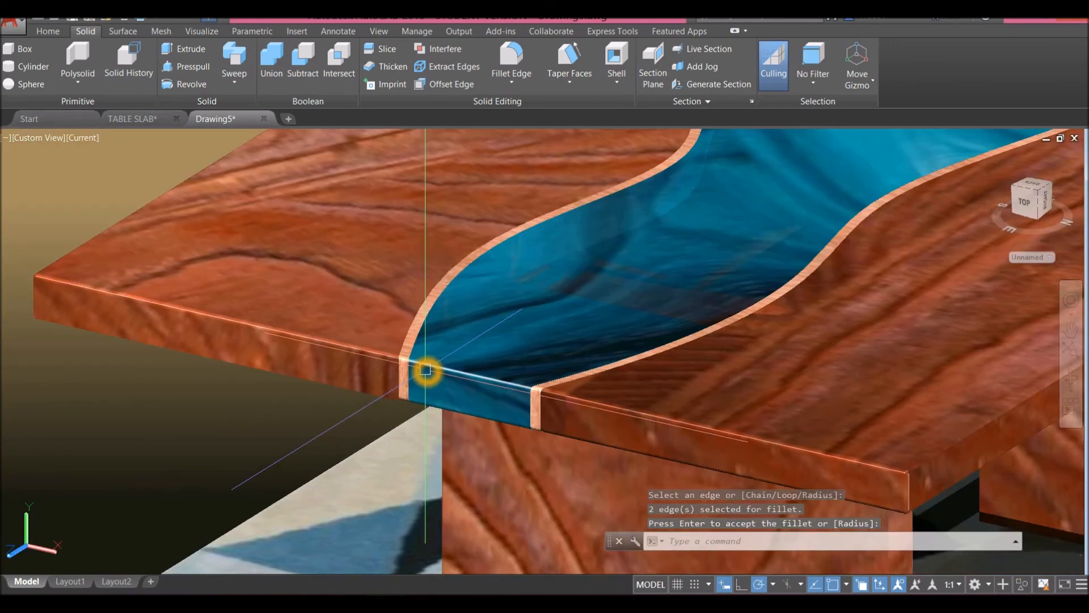
pyautogui.scroll(-6, 425, 370)
pyautogui.keyDown('shift'); pyautogui.moveTo(426, 370); pyautogui.dragTo(637, 292, button='middle'); pyautogui.keyUp('shift')
pyautogui.rightClick(637, 265)
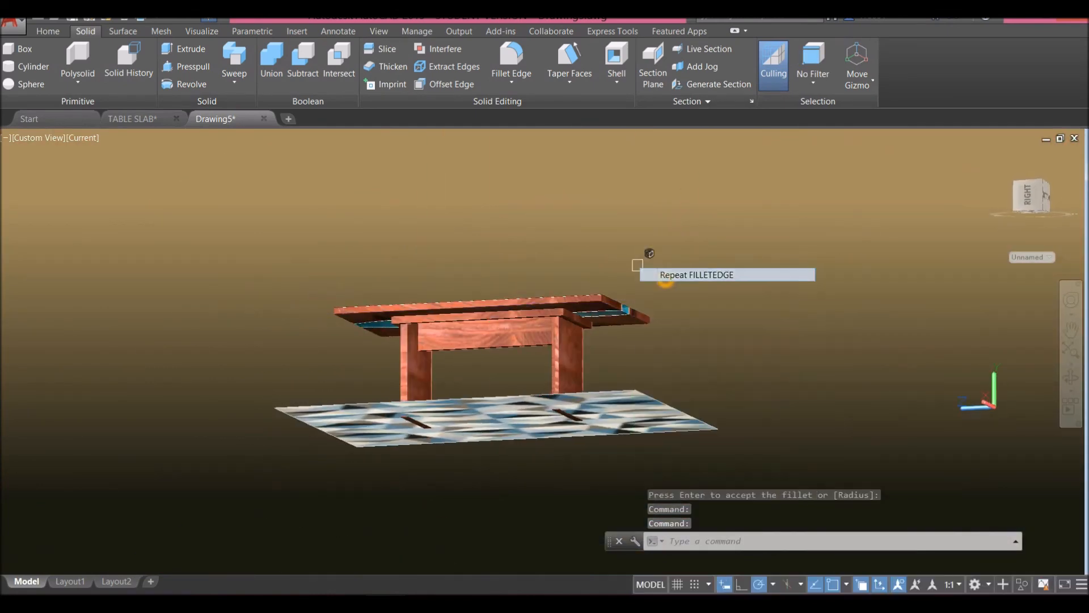
pyautogui.click(664, 275)
pyautogui.scroll(3, 563, 349)
pyautogui.keyDown('shift'); pyautogui.moveTo(596, 363); pyautogui.dragTo(325, 393, button='middle'); pyautogui.keyUp('shift')
pyautogui.press('Return')
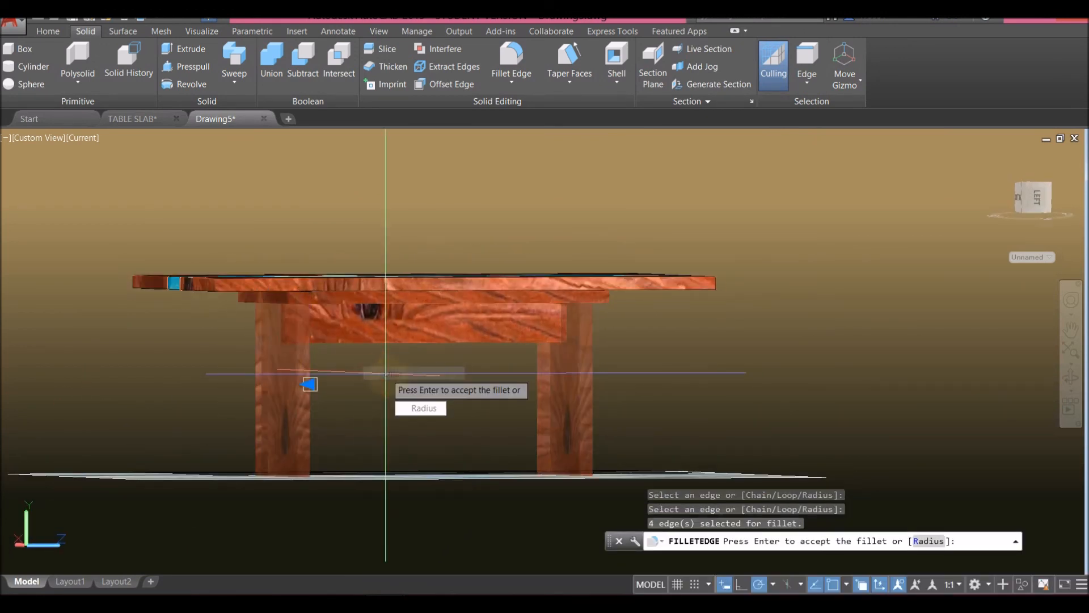
pyautogui.click(412, 388)
# Fillet the vertical edges of the other table leg with the same 0.2 radius.
pyautogui.rightClick(425, 363)
pyautogui.click(462, 132)
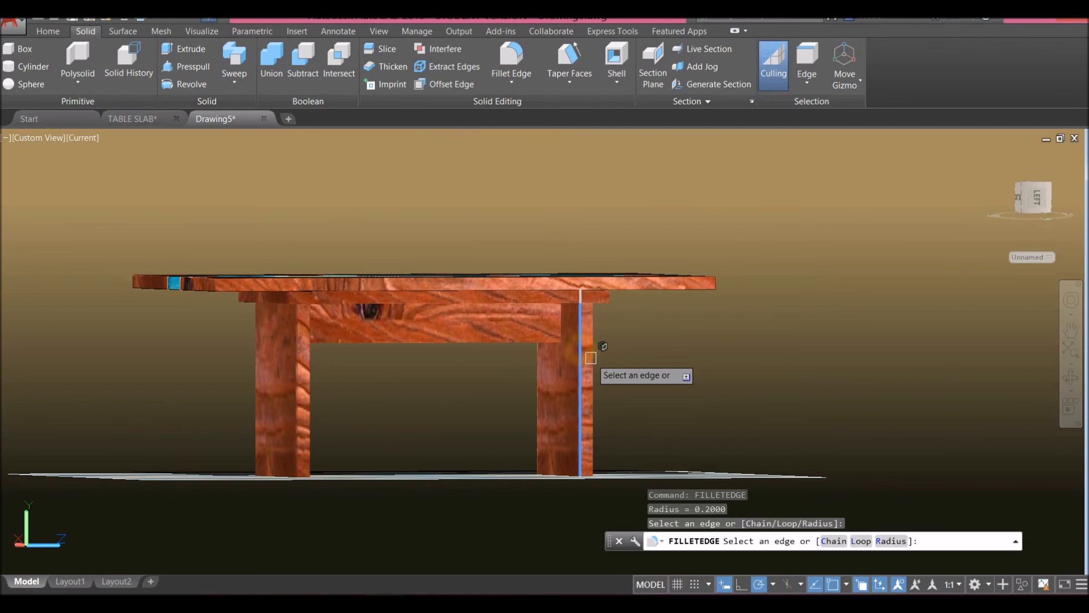
pyautogui.keyDown('shift'); pyautogui.moveTo(536, 369); pyautogui.dragTo(393, 373, button='middle'); pyautogui.keyUp('shift')
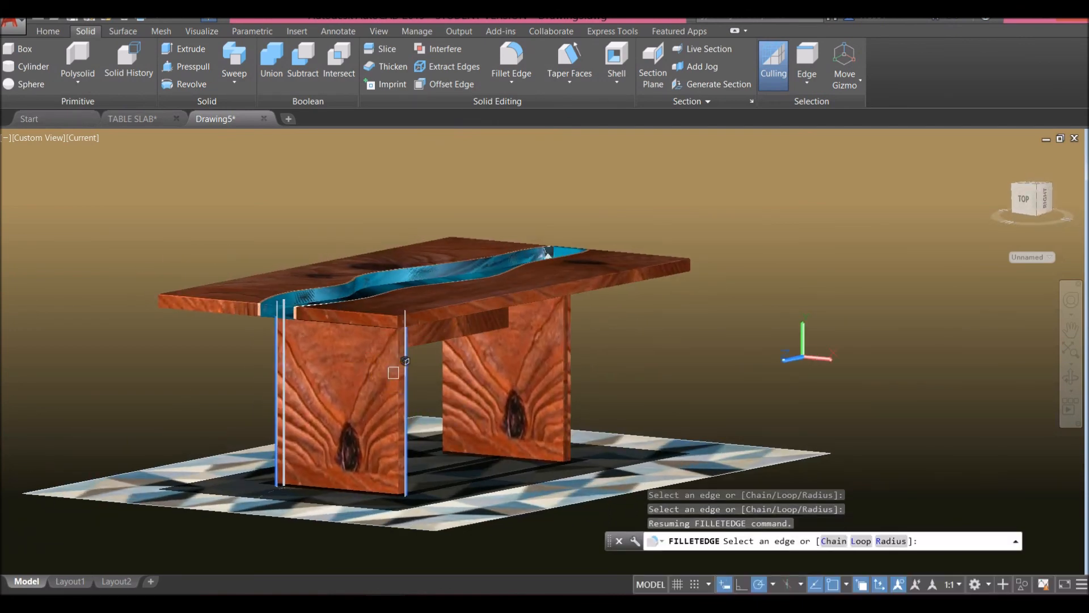
pyautogui.rightClick(618, 330)
pyautogui.click(638, 338)
pyautogui.rightClick(637, 340)
pyautogui.keyDown('shift'); pyautogui.moveTo(638, 341); pyautogui.dragTo(787, 388, button='middle'); pyautogui.keyUp('shift')
pyautogui.press('Return')
# Switch the view projection from parallel to Perspective and review the finished table on its carpet from several angles.
pyautogui.click(1066, 222)
pyautogui.click(1073, 235)
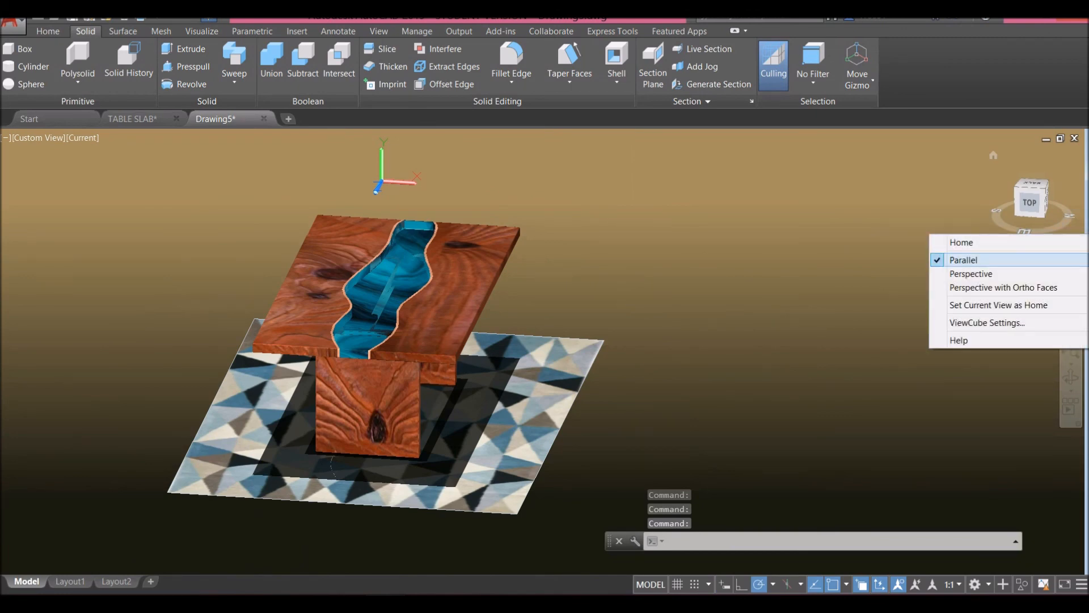
pyautogui.click(958, 273)
pyautogui.keyDown('shift'); pyautogui.moveTo(619, 280); pyautogui.dragTo(637, 306, button='middle'); pyautogui.keyUp('shift')
pyautogui.scroll(-3, 533, 288)
pyautogui.scroll(3, 634, 312)
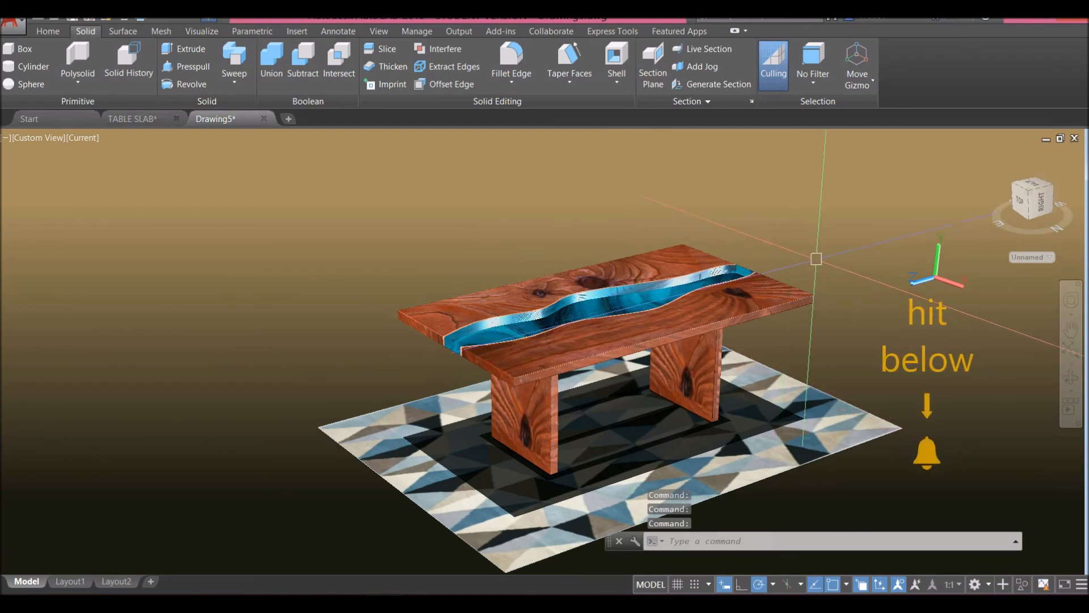
pyautogui.scroll(2, 849, 334)
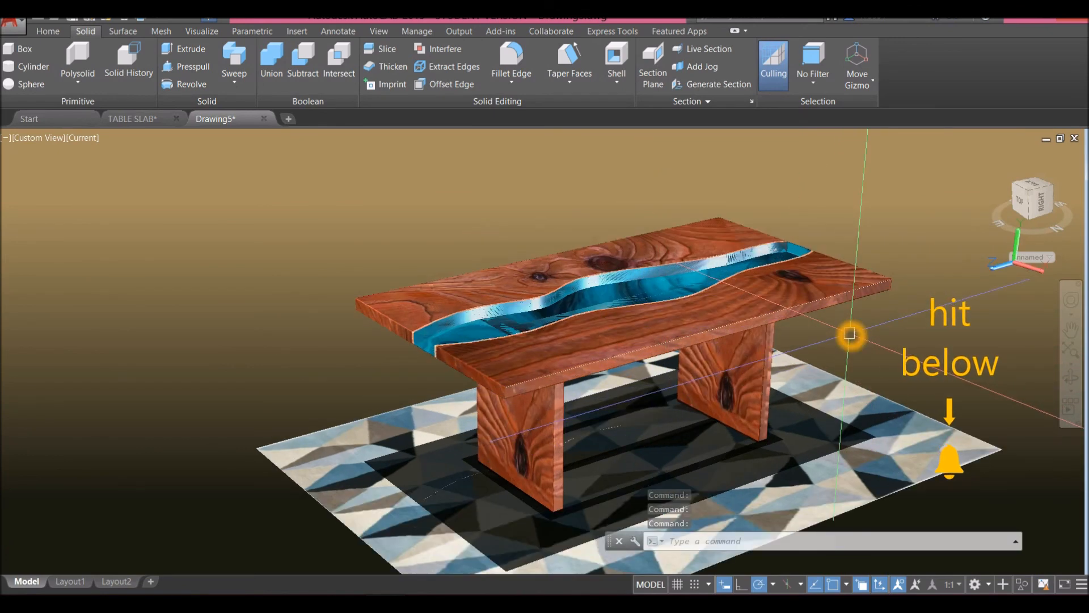
pyautogui.scroll(-2, 850, 334)
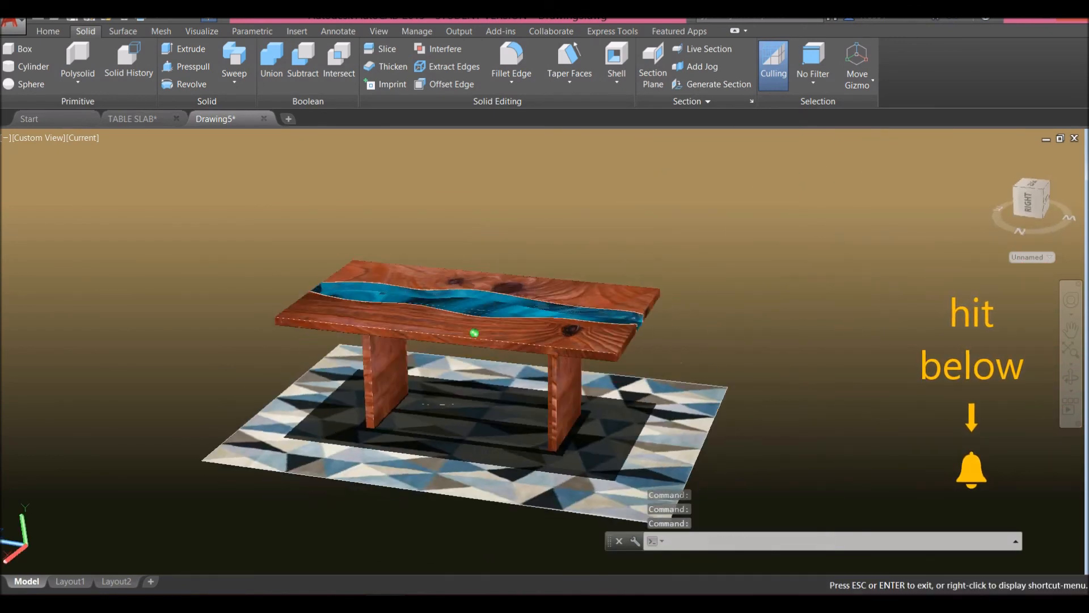